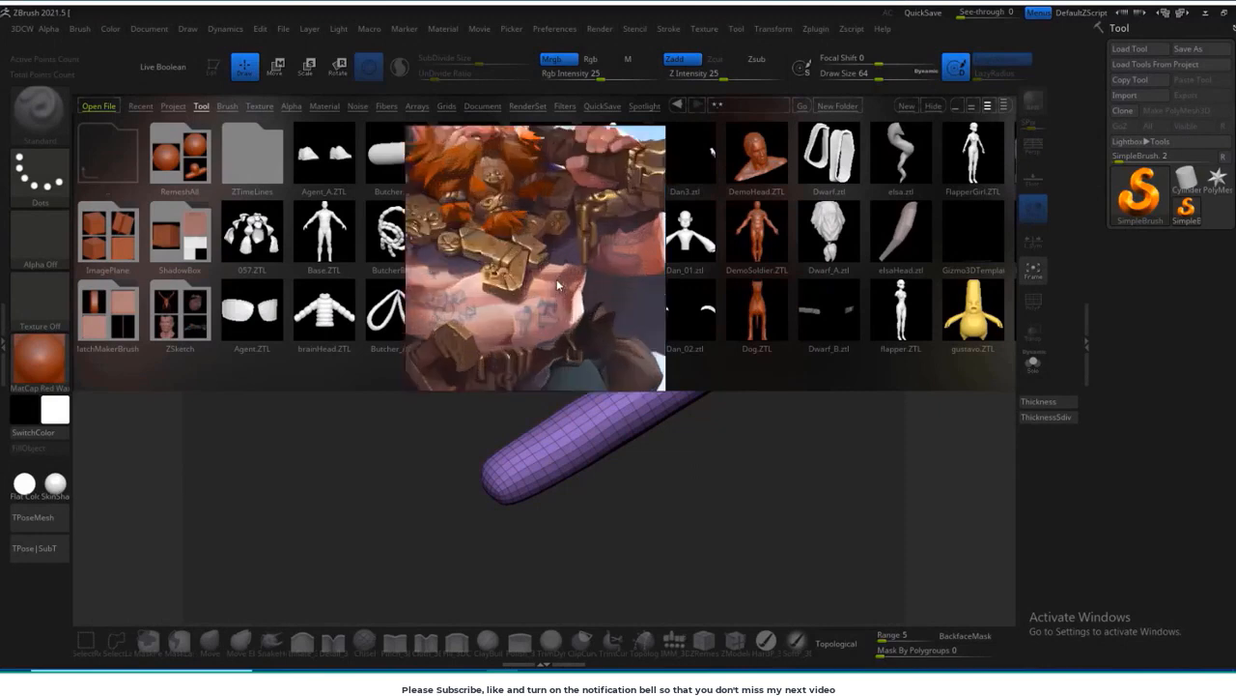
Step: Enlarge the floating reference window to show the whole dwarf, and check the concept artist's ArtStation page in the browser
{"action": "scroll", "coordinate": [556, 281], "scroll_direction": "down", "scroll_amount": 3}
{"action": "left_click_drag", "start_coordinate": [664, 388], "coordinate": [914, 577]}
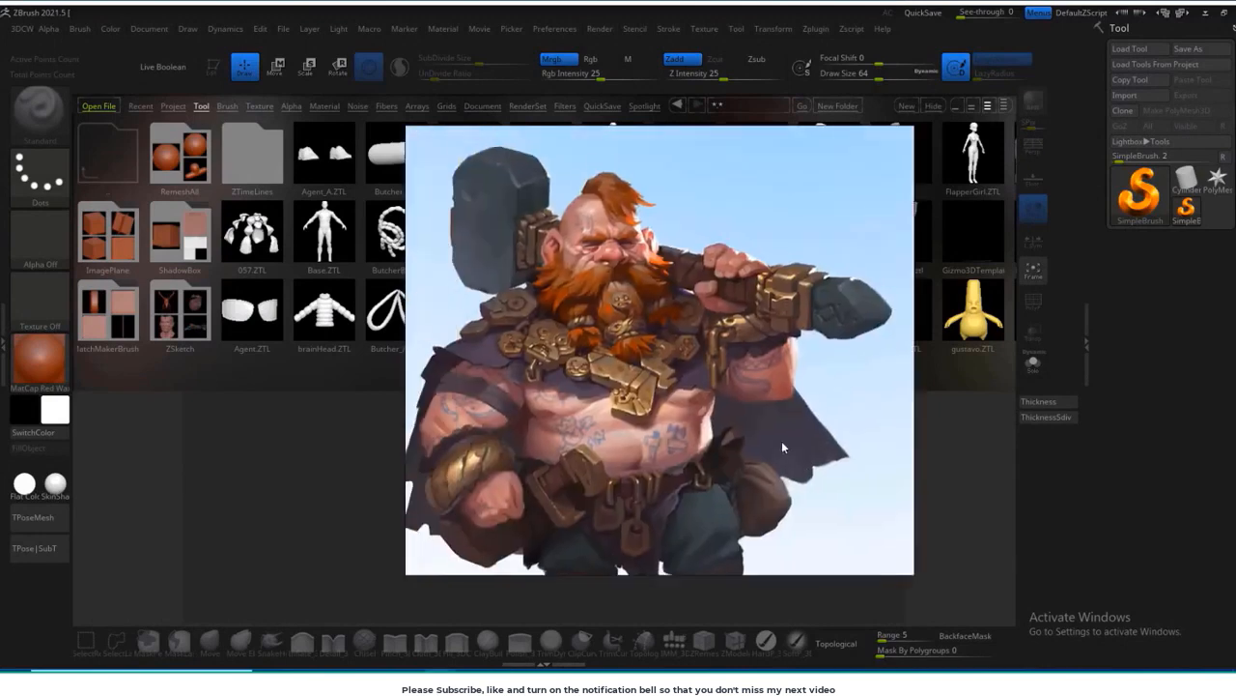
{"action": "scroll", "coordinate": [608, 295], "scroll_direction": "down", "scroll_amount": 2}
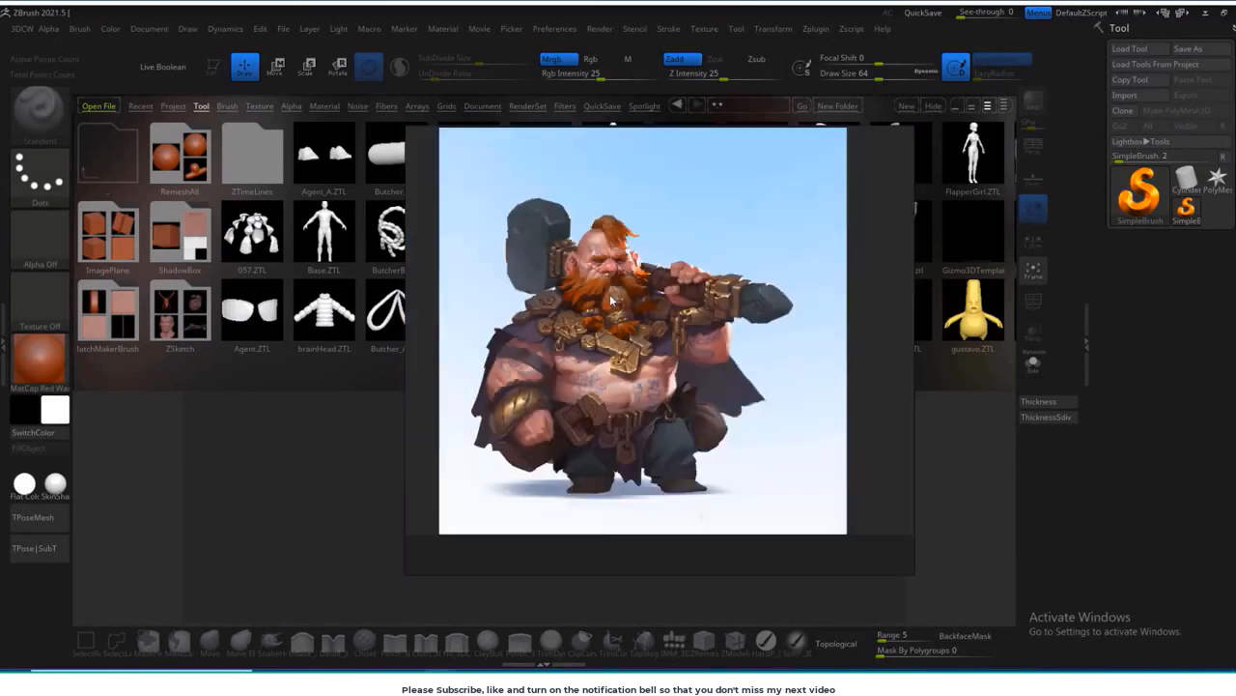
{"action": "key", "text": "alt+Tab"}
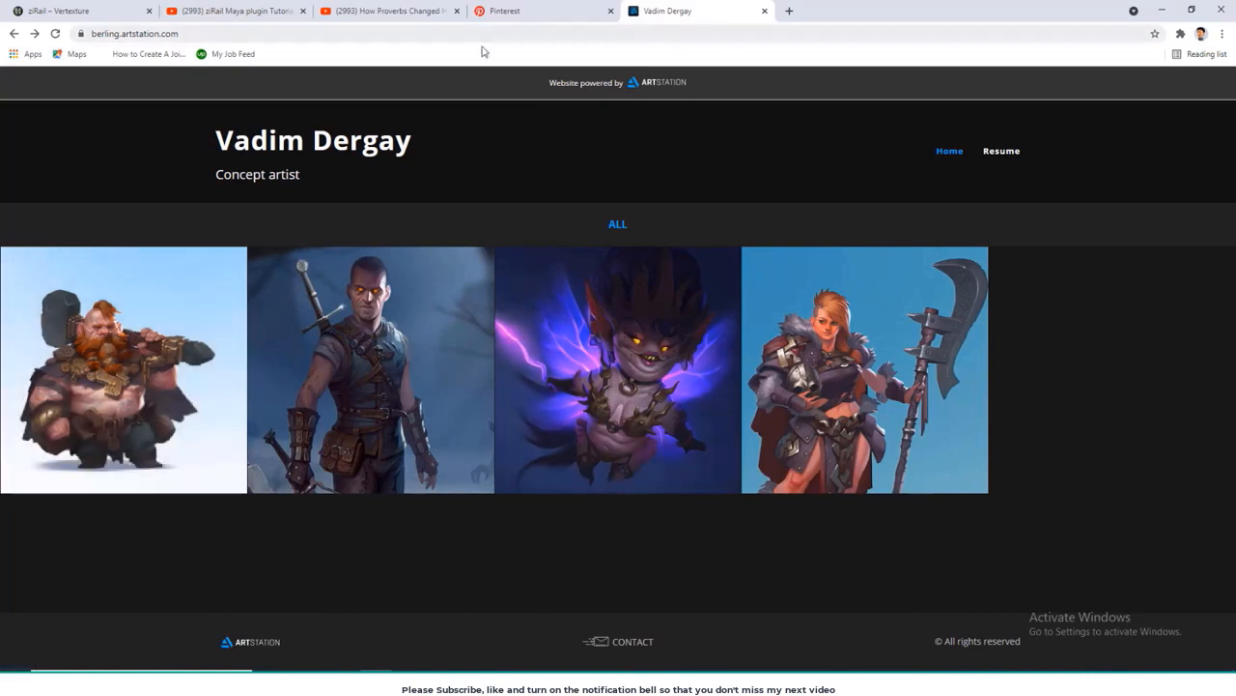
{"action": "left_click", "coordinate": [1165, 12]}
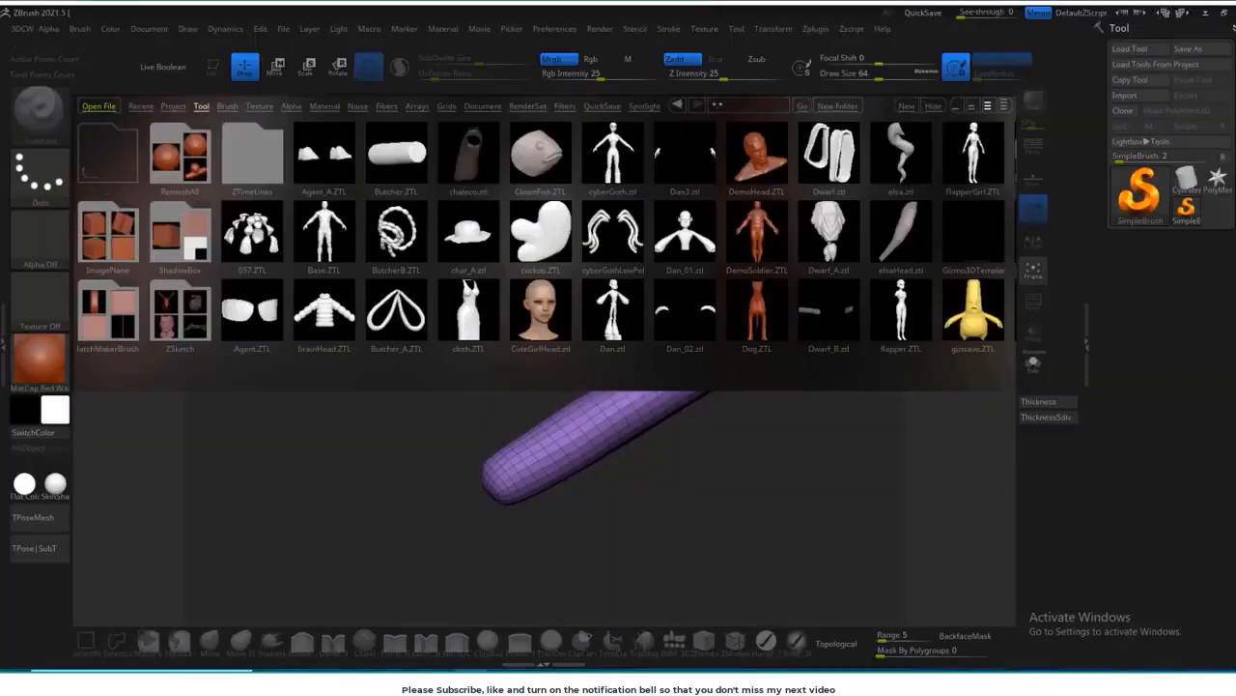
Step: Fit the whole dwarf image in its reference window and park it clear of the Base.ZTL thumbnail
{"action": "left_click_drag", "start_coordinate": [515, 520], "coordinate": [402, 482]}
{"action": "scroll", "coordinate": [309, 316], "scroll_direction": "down", "scroll_amount": 3}
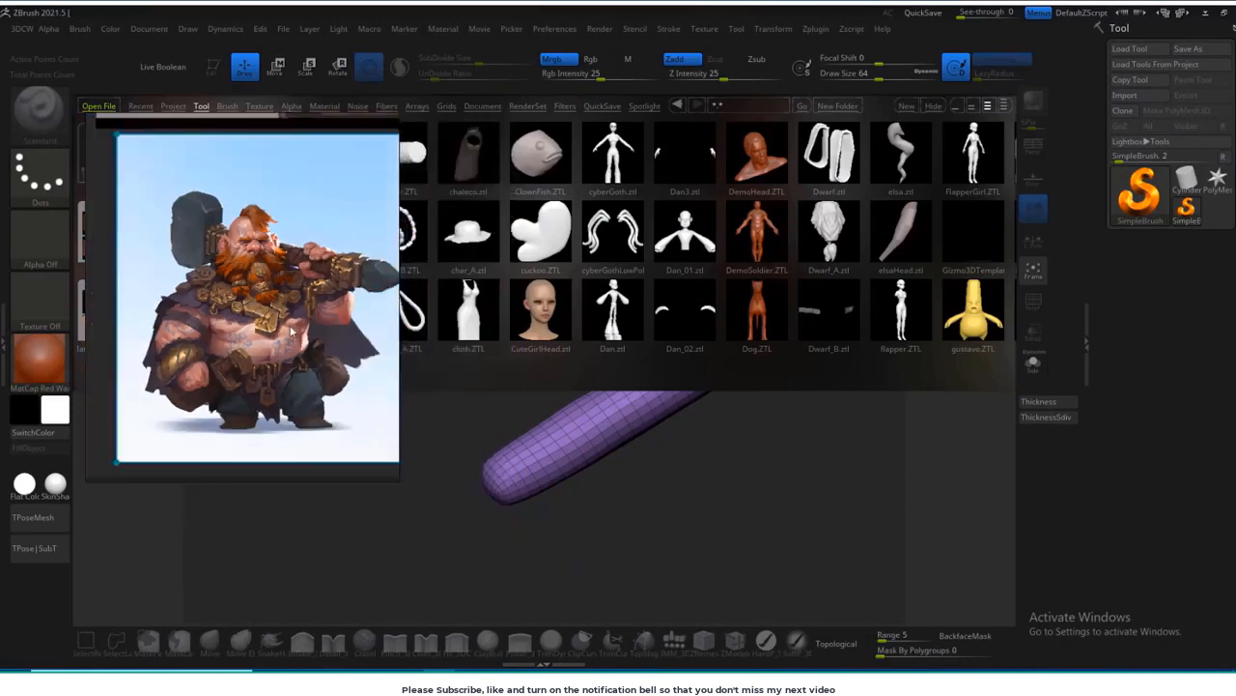
{"action": "scroll", "coordinate": [290, 317], "scroll_direction": "up", "scroll_amount": 1}
{"action": "right_click_drag", "start_coordinate": [280, 318], "coordinate": [1053, 235]}
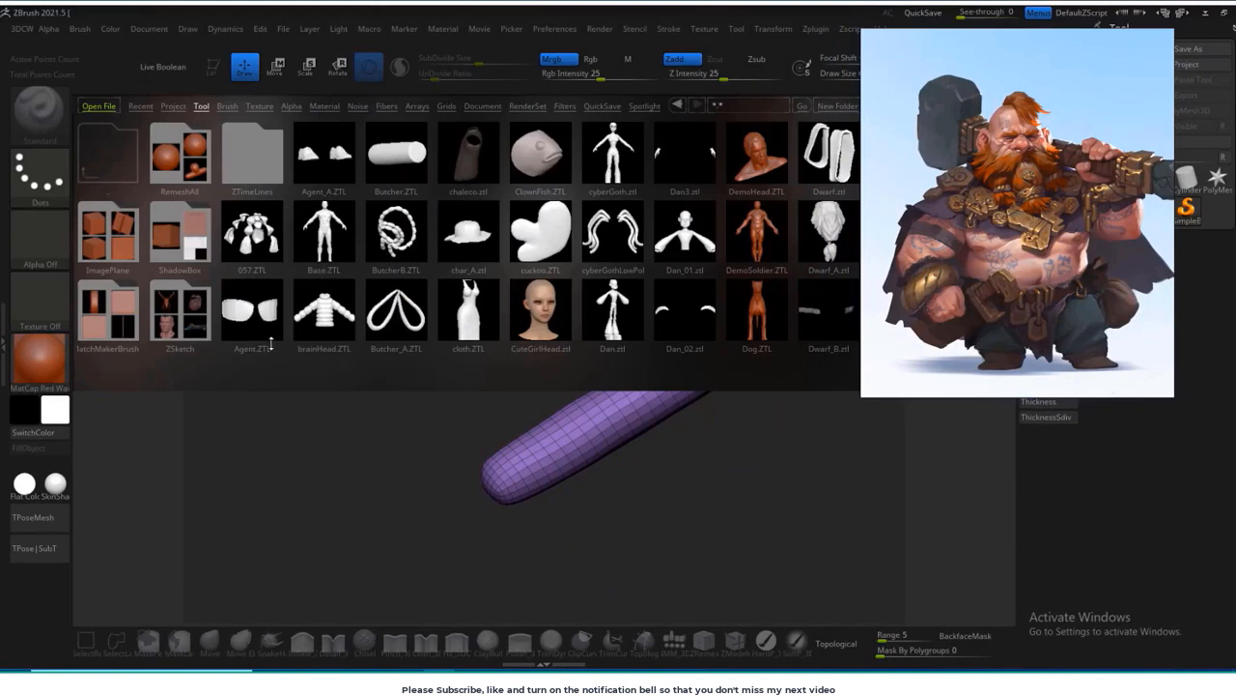
Step: Load Base.ZTL, place it as an editable figure, and clear the canvas so only the front-facing base mesh remains
{"action": "double_click", "coordinate": [326, 225]}
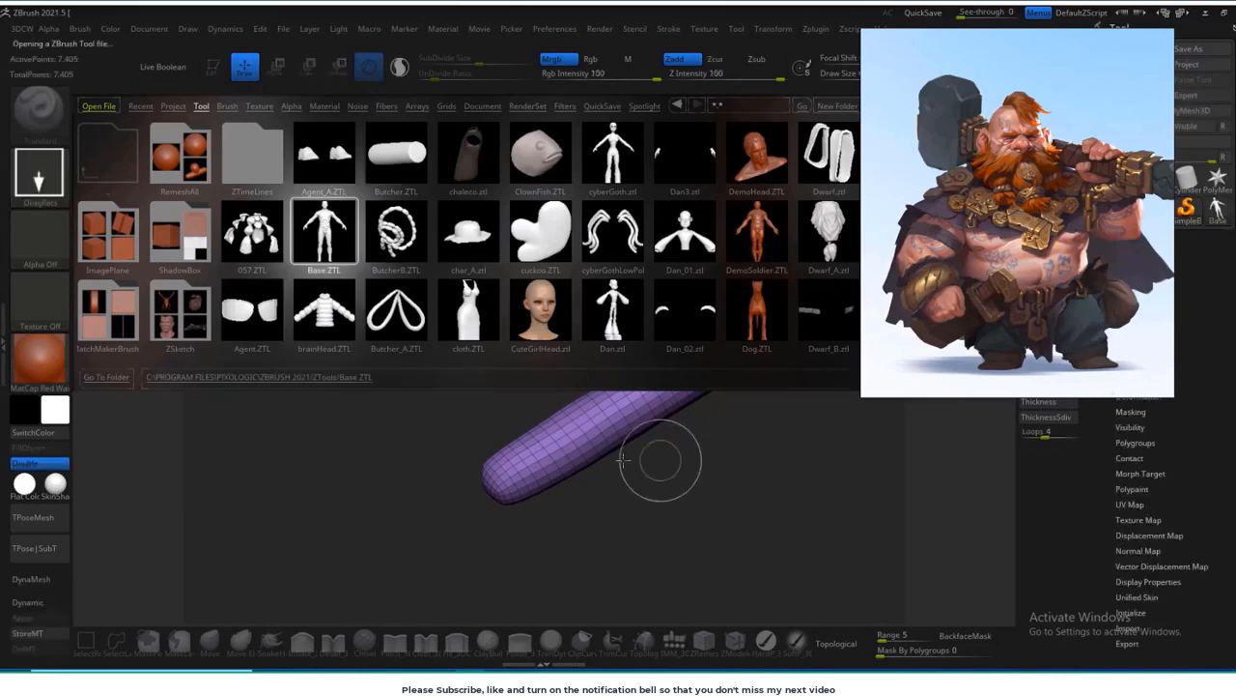
{"action": "left_click_drag", "start_coordinate": [399, 456], "coordinate": [408, 574]}
{"action": "left_click", "coordinate": [215, 69]}
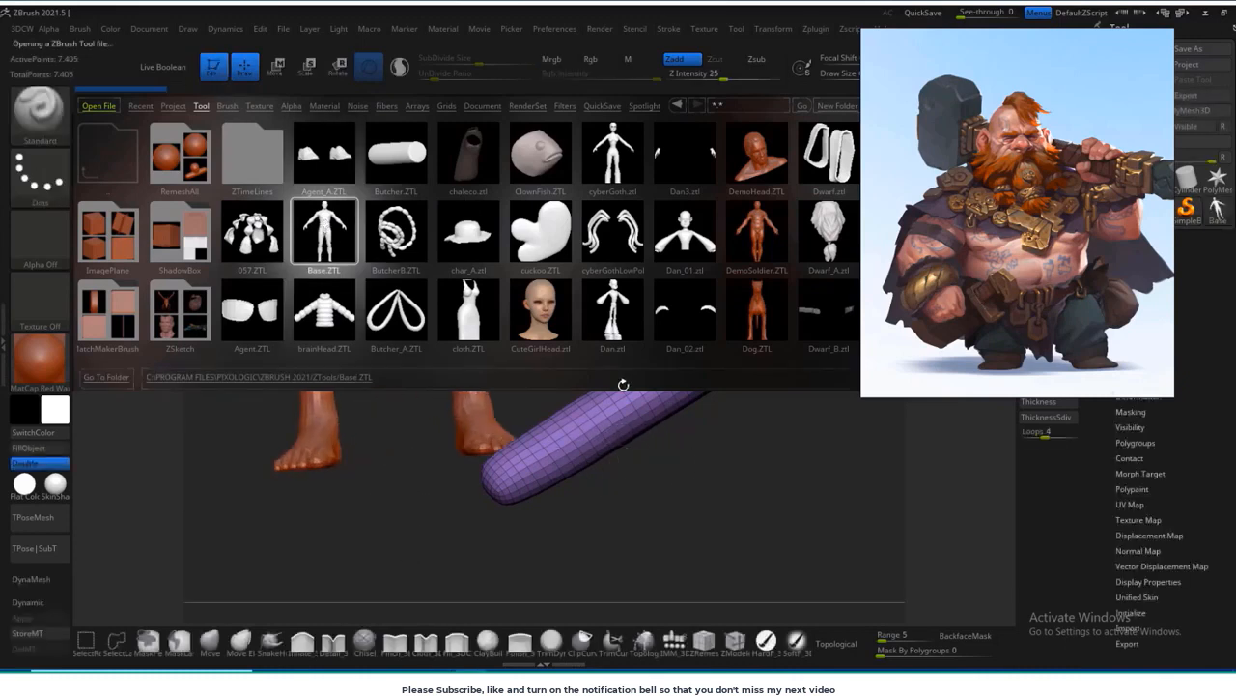
{"action": "key", "text": "comma"}
{"action": "mouse_move", "coordinate": [752, 448]}
{"action": "left_mouse_down", "text": "shift"}
{"action": "mouse_move", "coordinate": [786, 486]}
{"action": "mouse_move", "coordinate": [716, 451]}
{"action": "mouse_move", "coordinate": [754, 441]}
{"action": "left_mouse_up", "text": "shift"}
{"action": "key", "text": "ctrl+n"}
{"action": "left_click_drag", "start_coordinate": [582, 363], "coordinate": [703, 409], "text": "alt"}
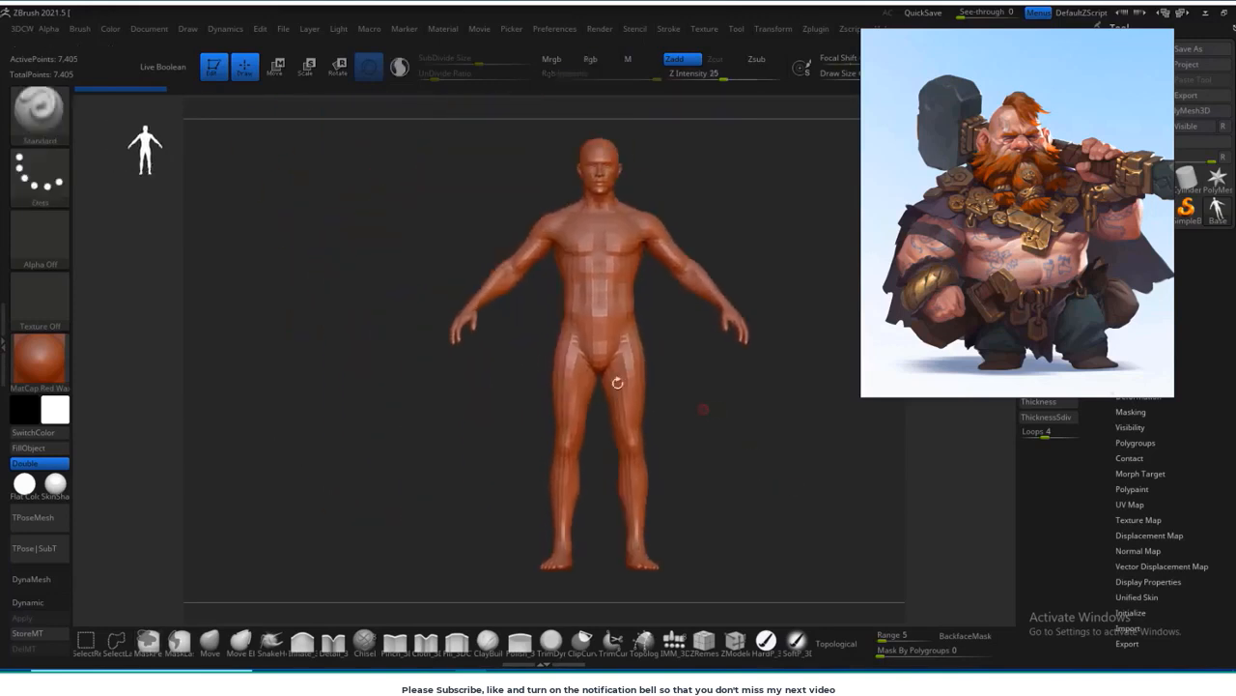
Step: Dock the Draw settings beside the canvas in place of the Dynamics settings
{"action": "left_click", "coordinate": [5, 343]}
{"action": "left_click", "coordinate": [144, 28]}
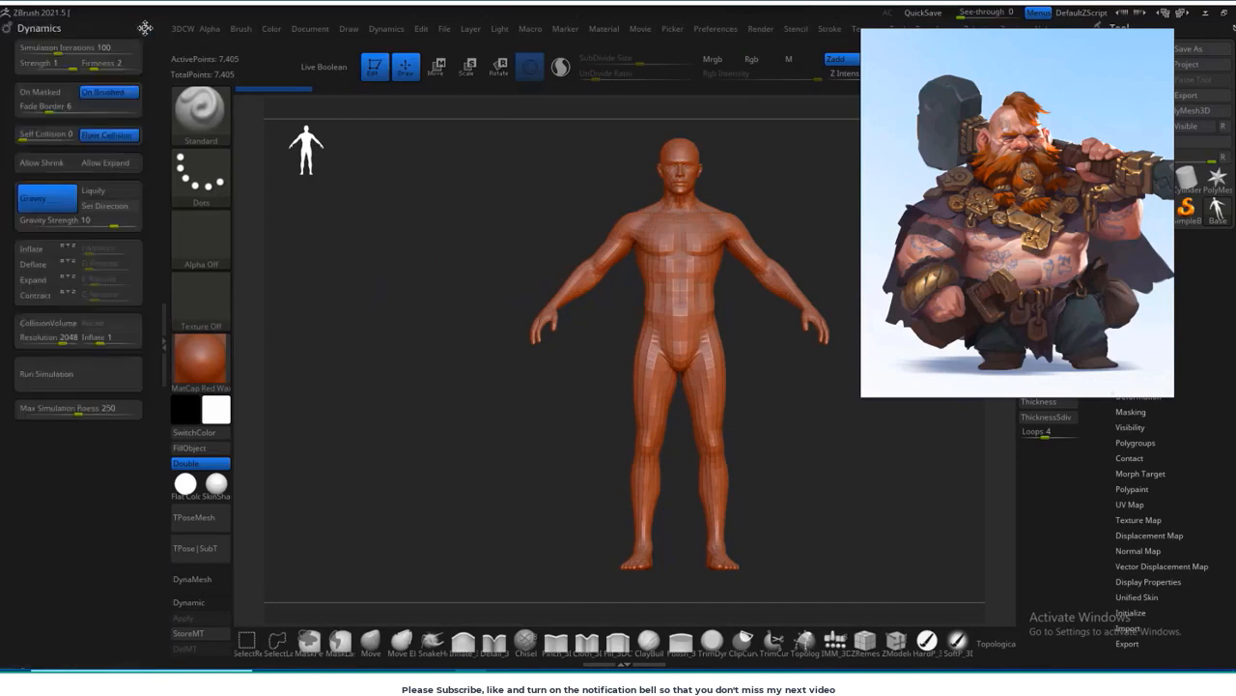
{"action": "left_click", "coordinate": [144, 28]}
{"action": "left_click", "coordinate": [350, 30]}
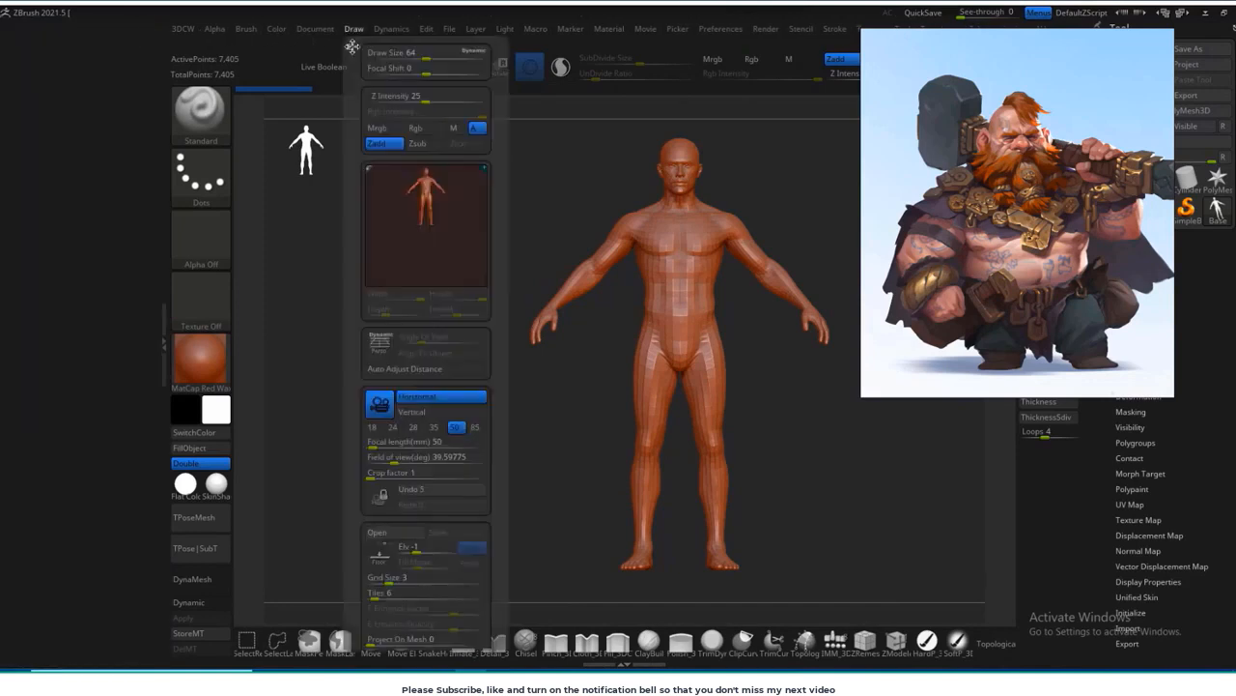
{"action": "left_click_drag", "start_coordinate": [353, 45], "coordinate": [109, 129]}
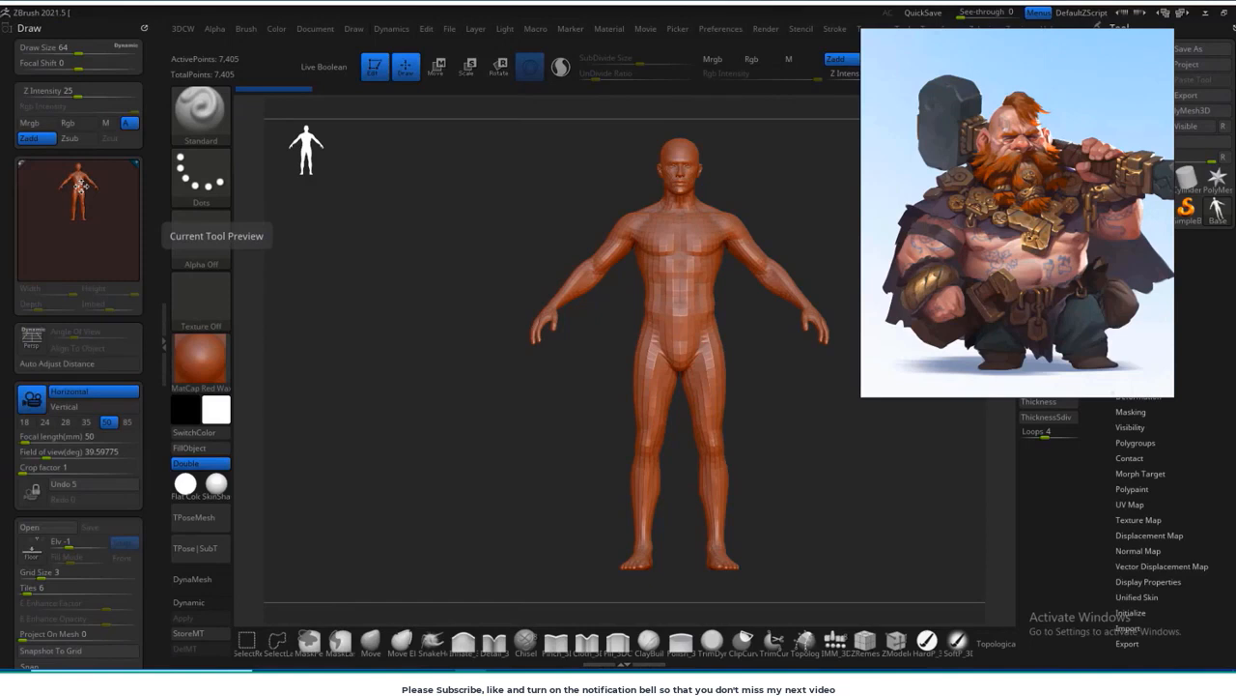
Step: Expand the Left-Right map settings below the Front-Back ones in the docked Draw settings
{"action": "left_click_drag", "start_coordinate": [502, 451], "coordinate": [473, 471], "text": "alt"}
{"action": "left_click_drag", "start_coordinate": [520, 406], "coordinate": [496, 386], "text": "alt"}
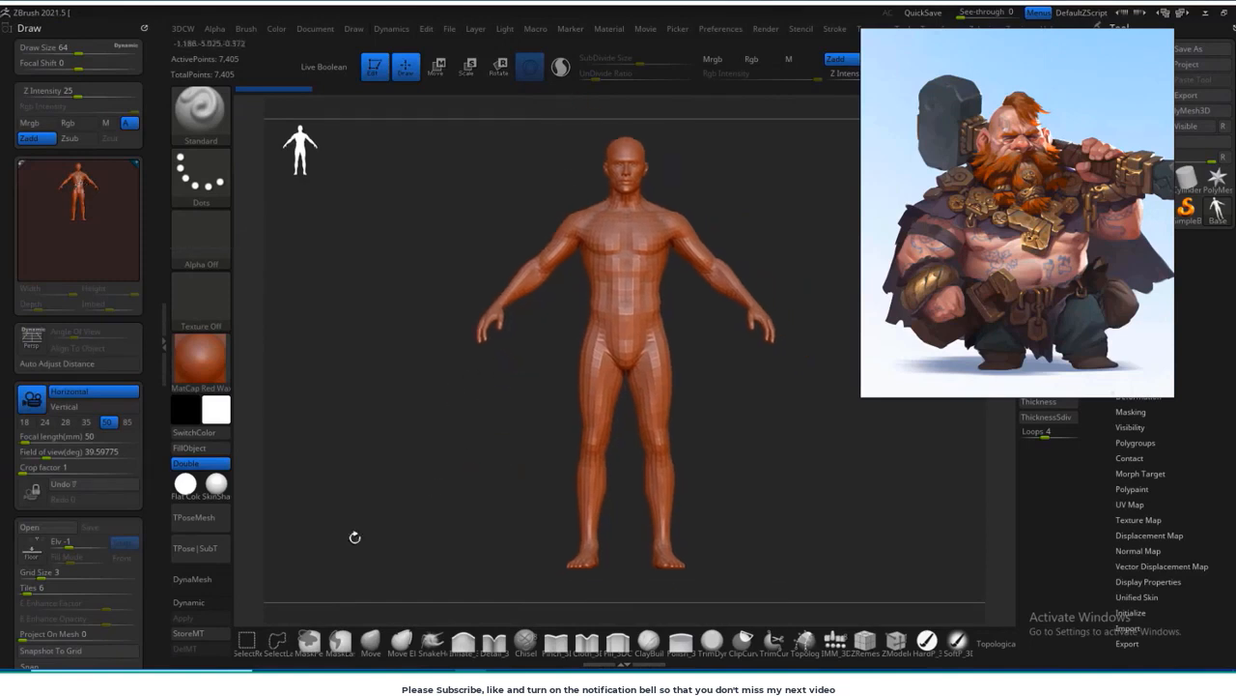
{"action": "scroll", "coordinate": [6, 379], "scroll_direction": "down", "scroll_amount": 5}
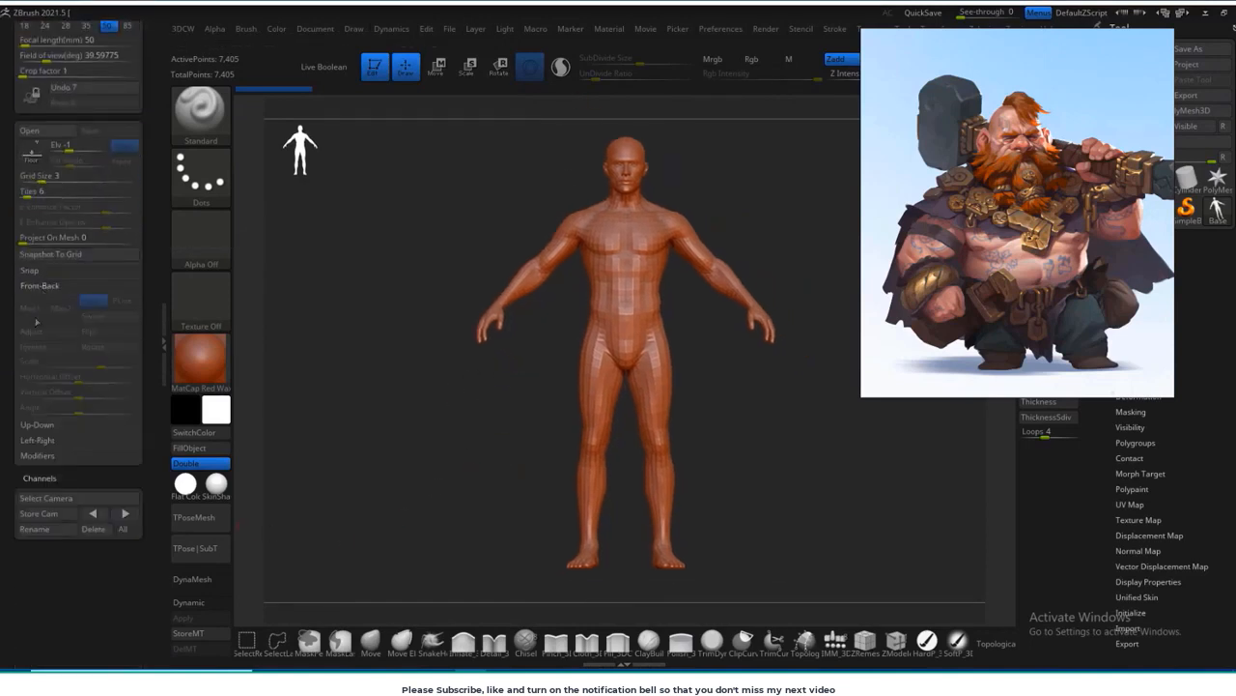
{"action": "scroll", "coordinate": [12, 352], "scroll_direction": "down", "scroll_amount": 1}
{"action": "left_click", "coordinate": [37, 364]}
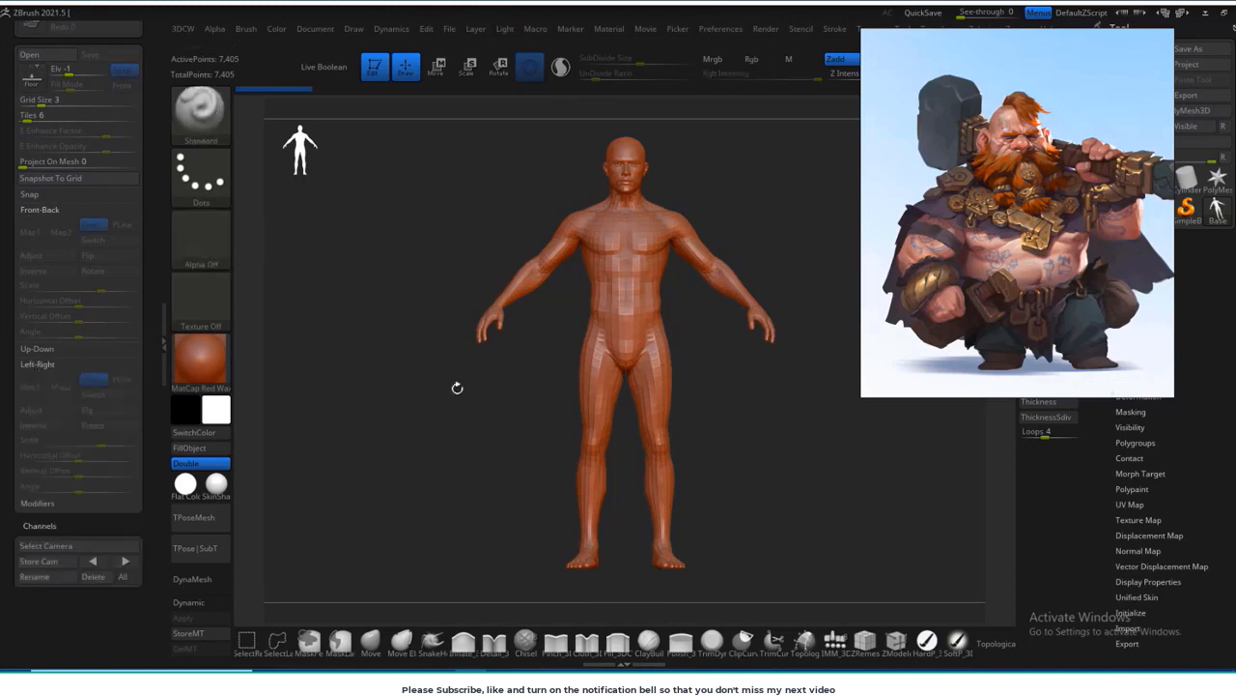
{"action": "left_click_drag", "start_coordinate": [457, 387], "coordinate": [480, 408], "text": "alt"}
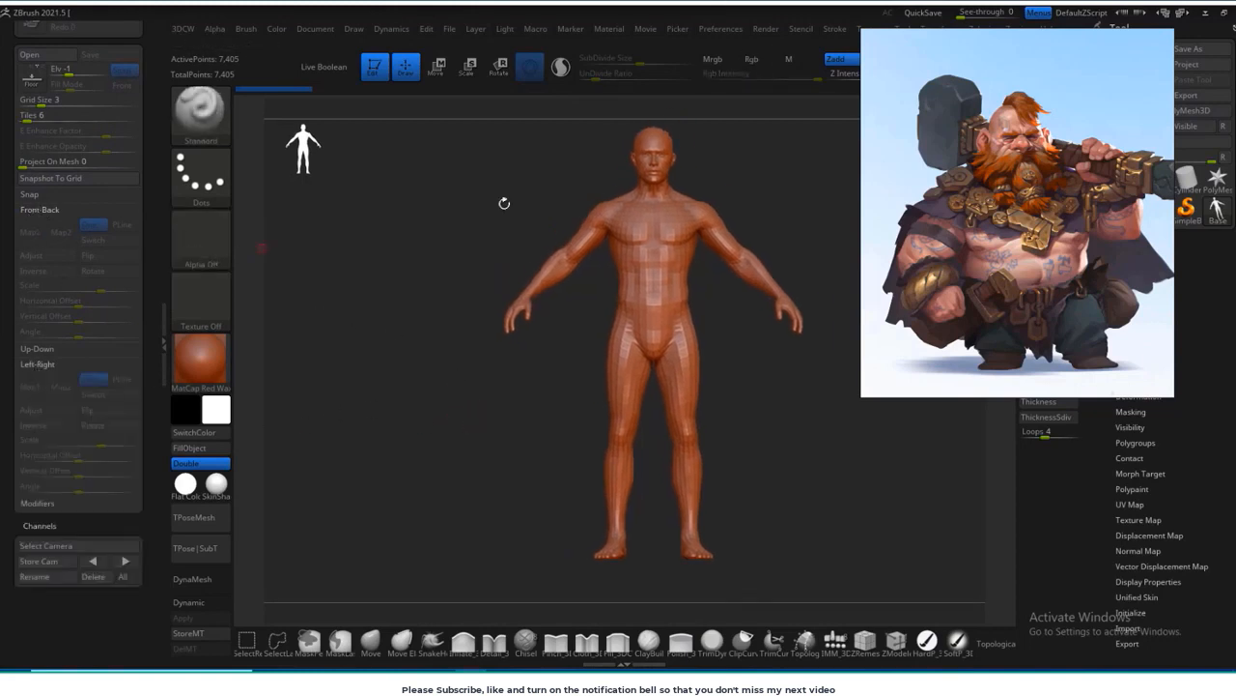
Step: Shrink the dwarf reference window and place it over the empty canvas beside the base figure's head and arm
{"action": "right_click_drag", "start_coordinate": [1064, 216], "coordinate": [684, 369]}
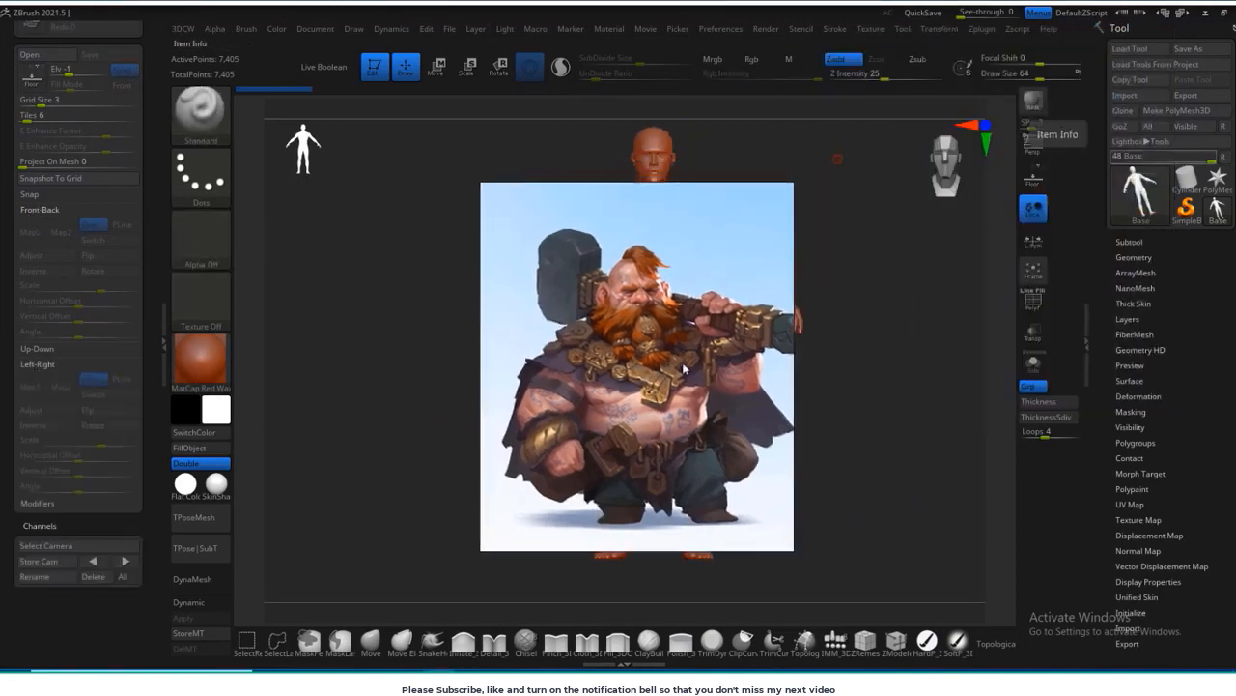
{"action": "left_click_drag", "start_coordinate": [482, 183], "coordinate": [586, 335]}
{"action": "scroll", "coordinate": [688, 445], "scroll_direction": "down", "scroll_amount": 3}
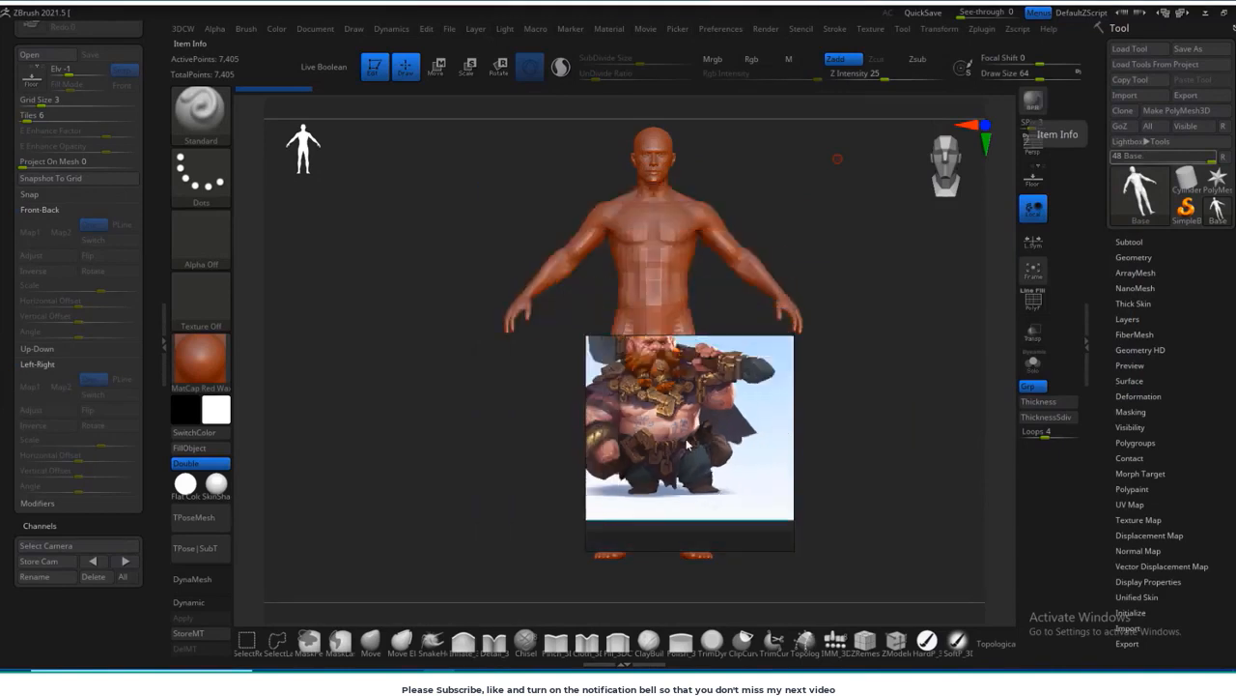
{"action": "right_click_drag", "start_coordinate": [689, 445], "coordinate": [416, 241]}
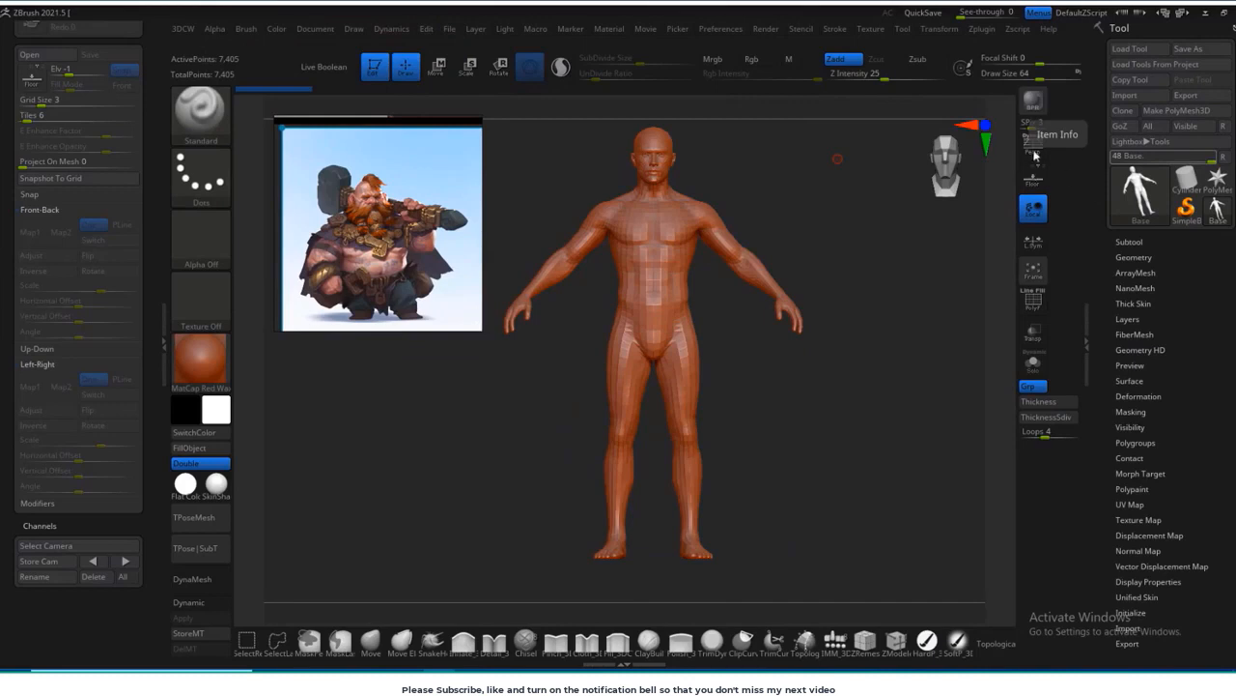
Step: Turn on the floor grid and import the Front image from the Dwarf project's images folder as Front-Back Map1
{"action": "left_click", "coordinate": [1033, 176]}
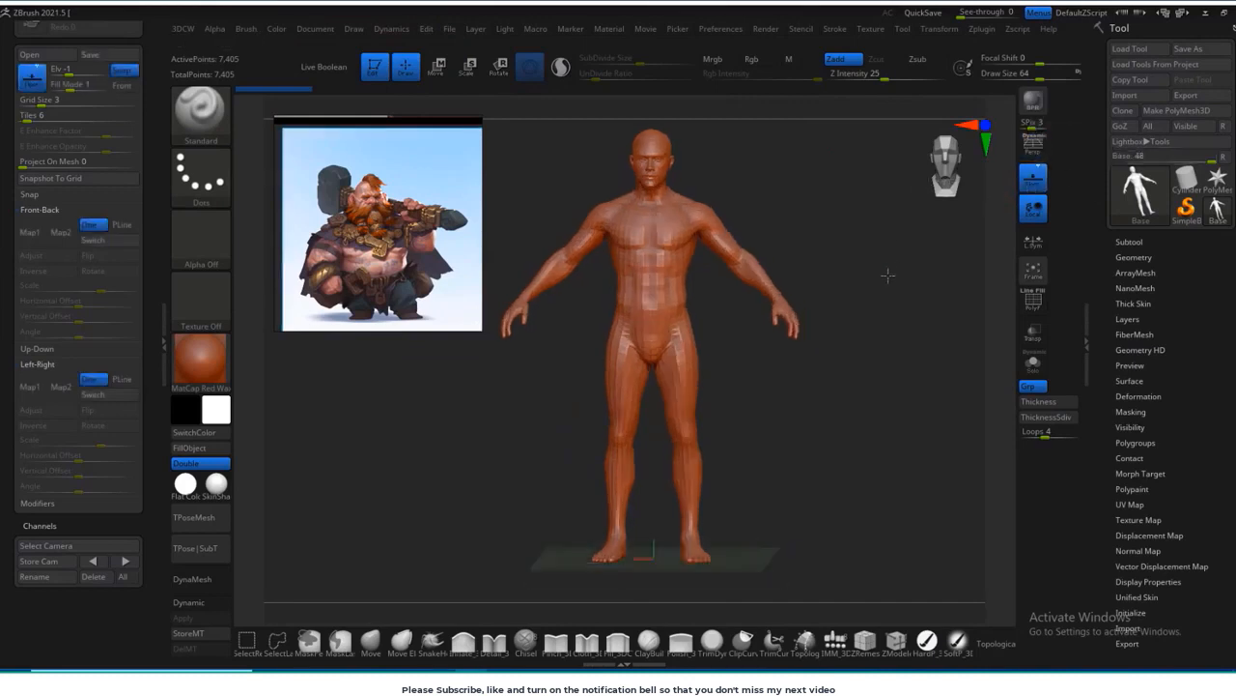
{"action": "left_click_drag", "start_coordinate": [847, 311], "coordinate": [773, 313]}
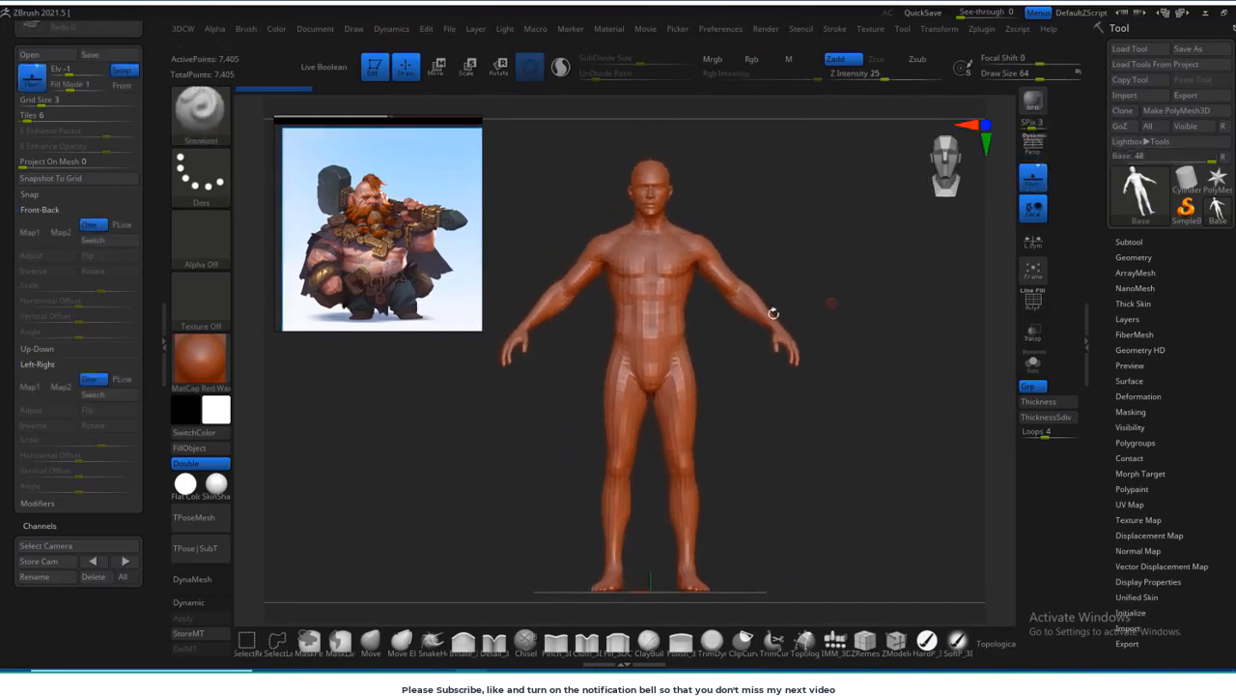
{"action": "left_click", "coordinate": [32, 233]}
{"action": "left_click", "coordinate": [44, 463]}
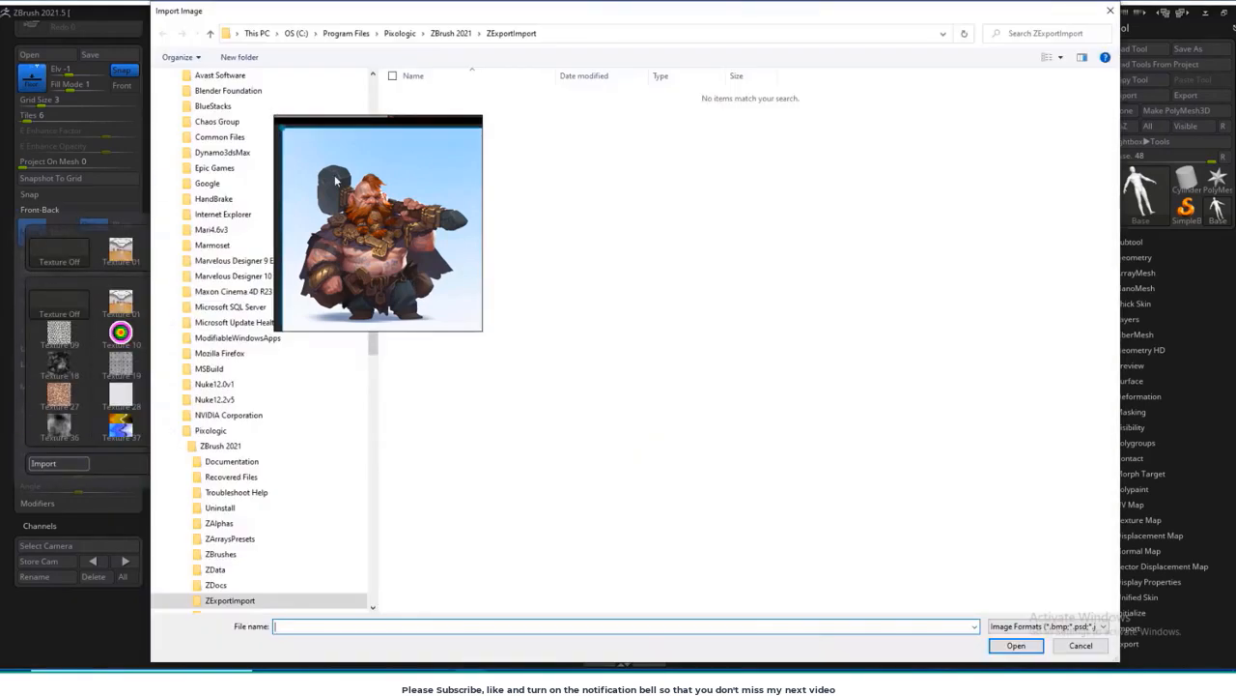
{"action": "scroll", "coordinate": [319, 309], "scroll_direction": "up", "scroll_amount": 6}
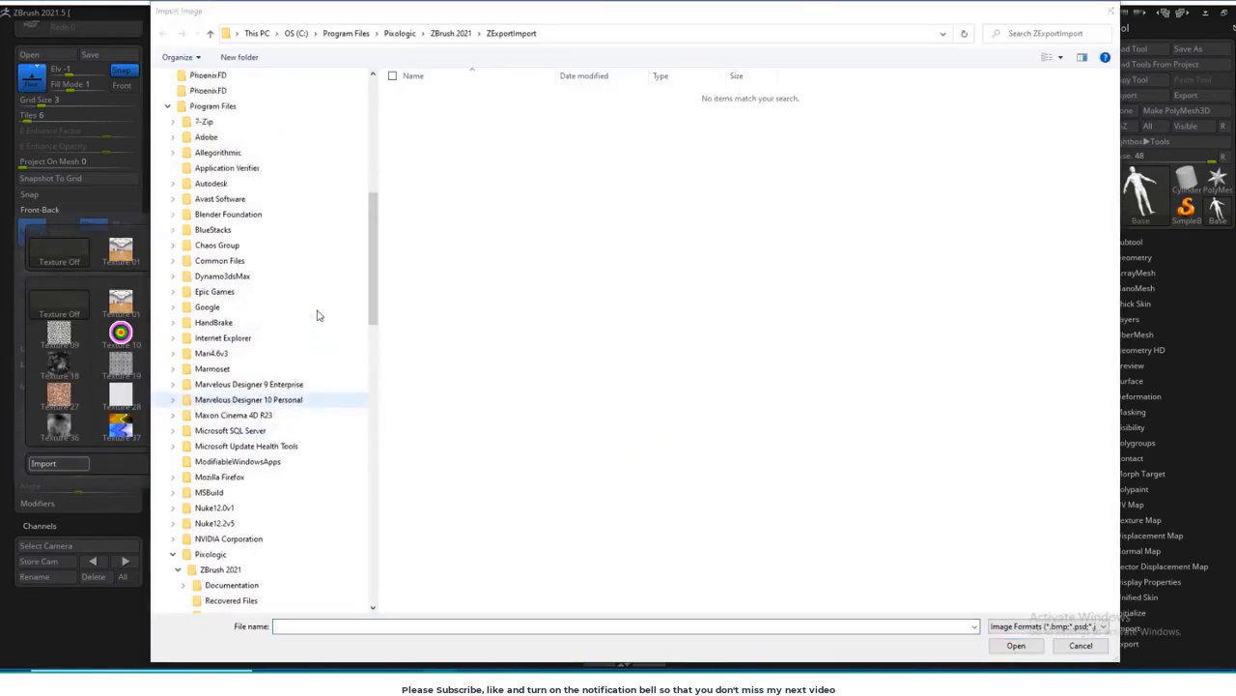
{"action": "scroll", "coordinate": [351, 294], "scroll_direction": "up", "scroll_amount": 6}
{"action": "left_click", "coordinate": [191, 261]}
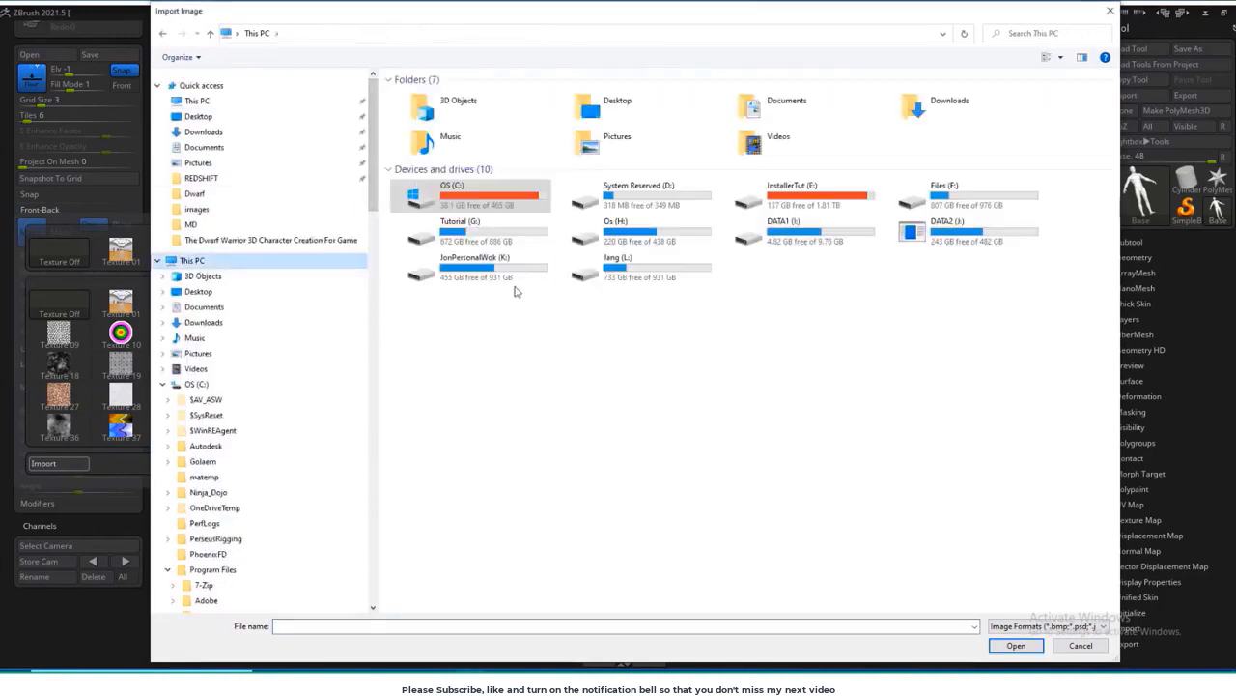
{"action": "double_click", "coordinate": [495, 274]}
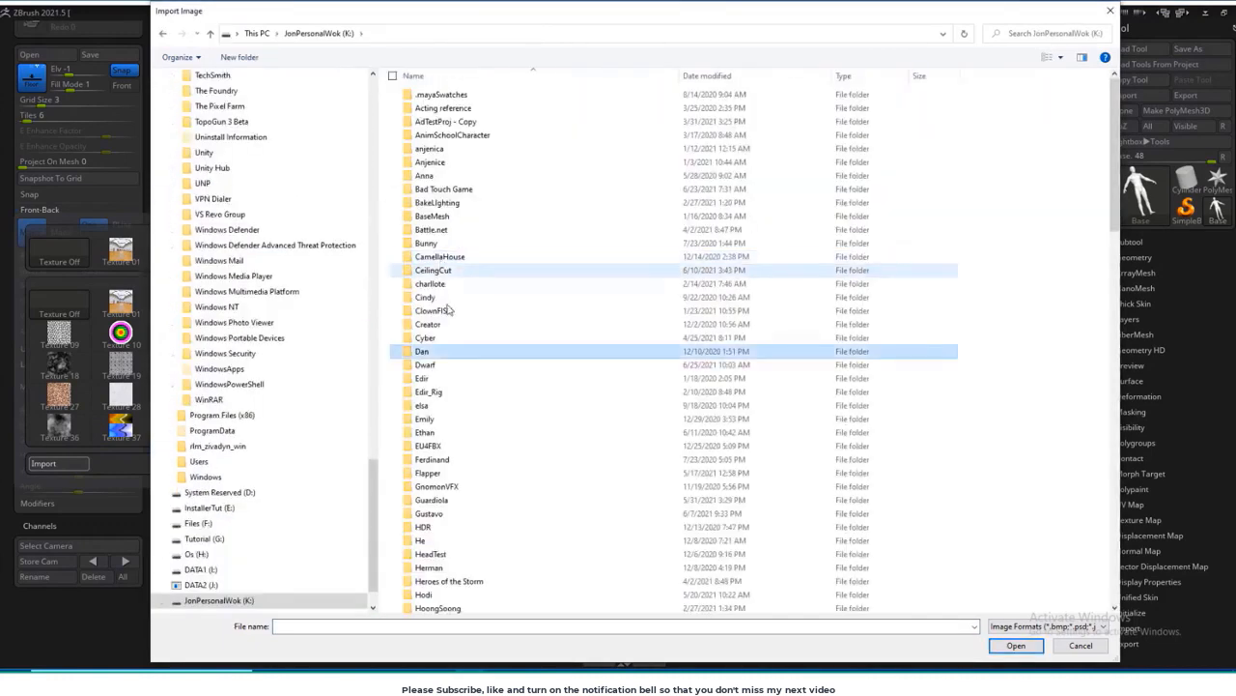
{"action": "left_click", "coordinate": [427, 365]}
{"action": "double_click", "coordinate": [427, 366]}
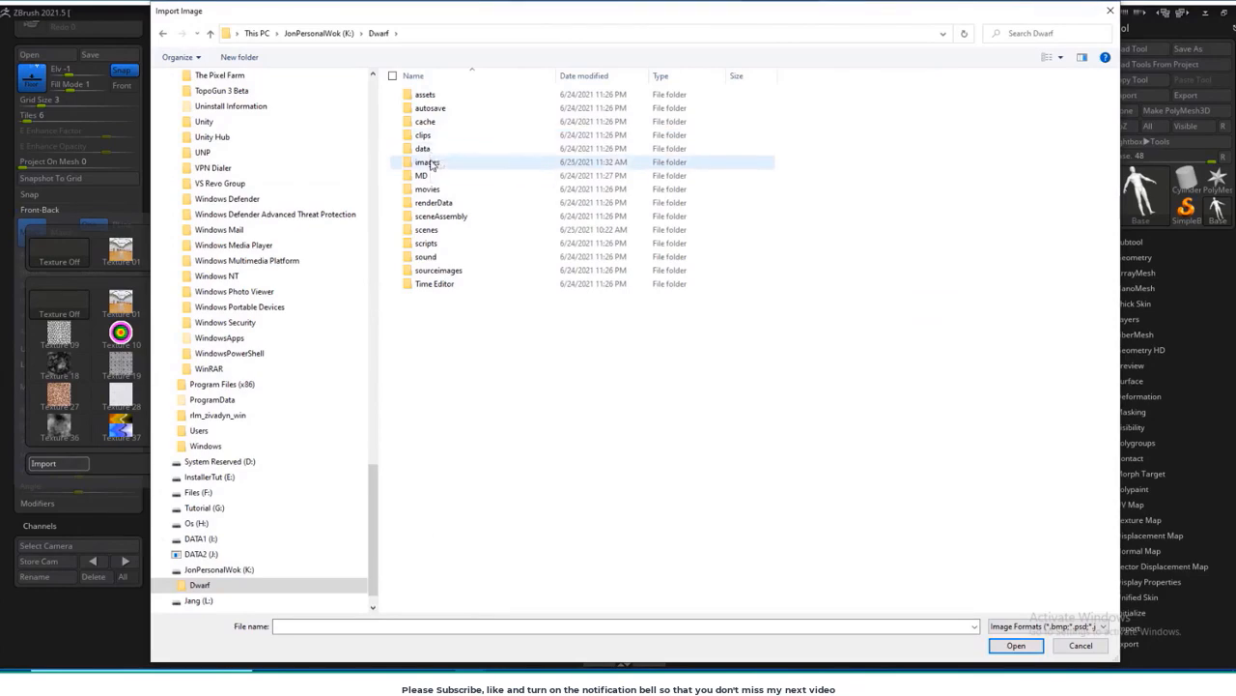
{"action": "double_click", "coordinate": [431, 163]}
{"action": "double_click", "coordinate": [422, 107]}
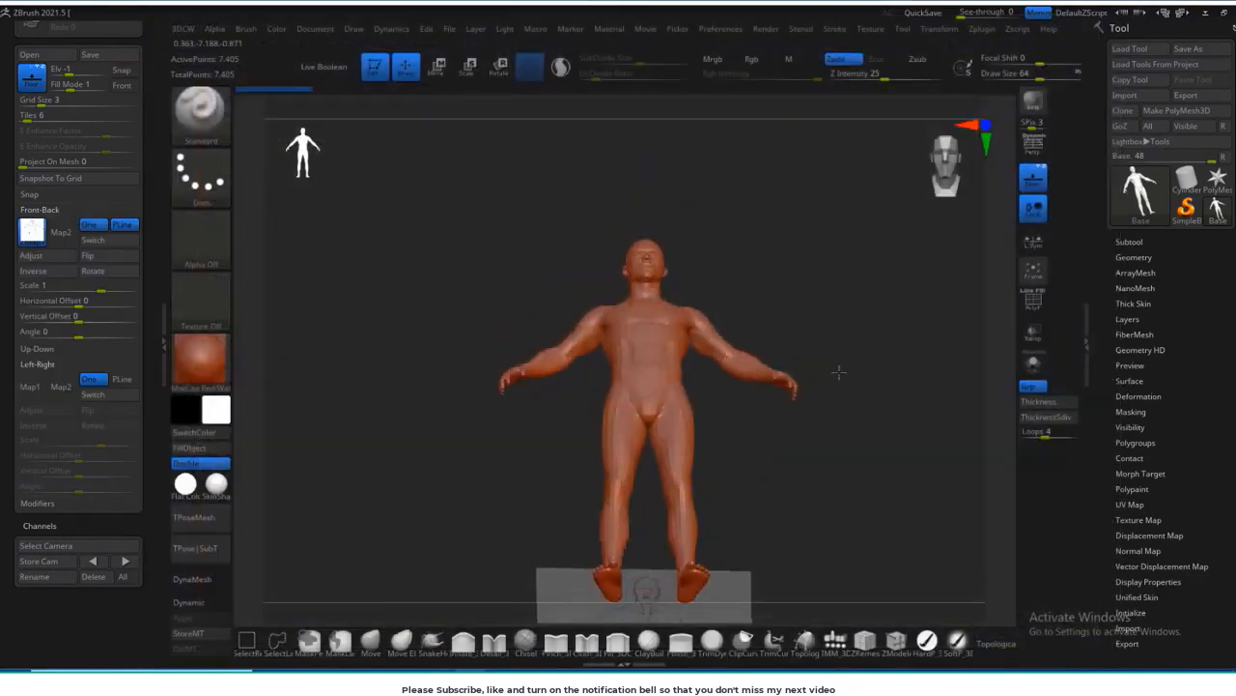
Step: Import the Side image from the Dwarf project's images folder as Left-Right Map1
{"action": "left_click_drag", "start_coordinate": [837, 500], "coordinate": [829, 390], "text": "alt"}
{"action": "left_click", "coordinate": [30, 387]}
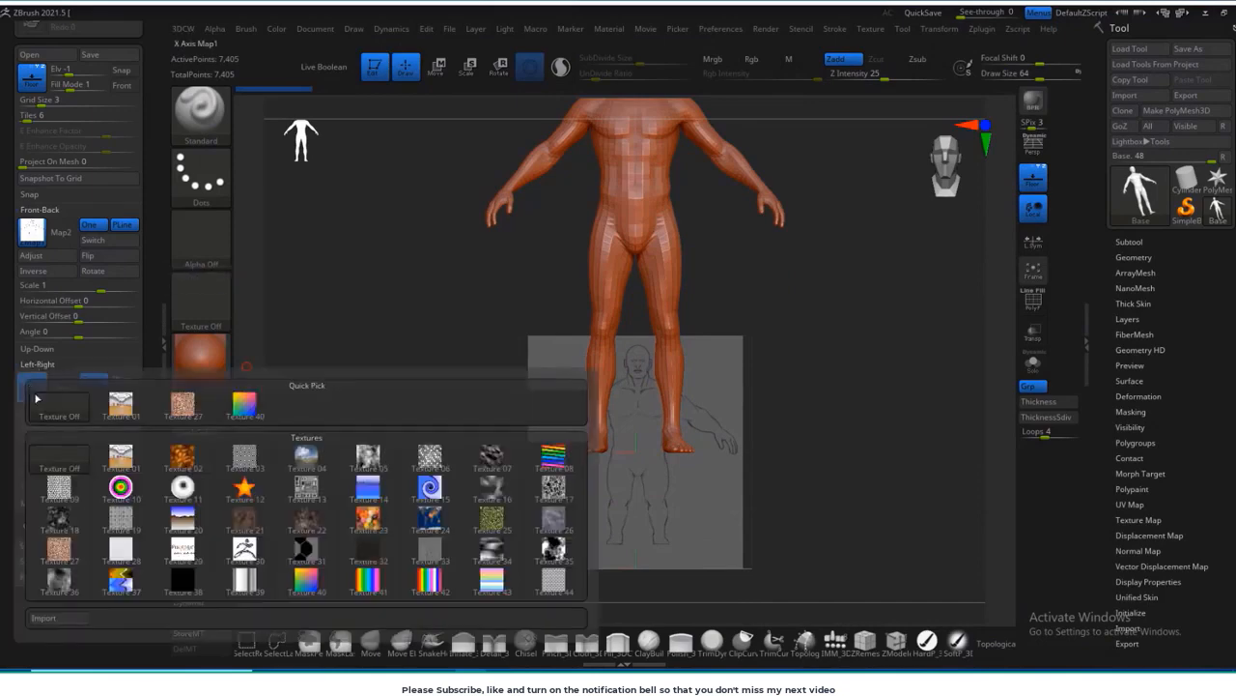
{"action": "left_click", "coordinate": [56, 619]}
{"action": "double_click", "coordinate": [422, 109]}
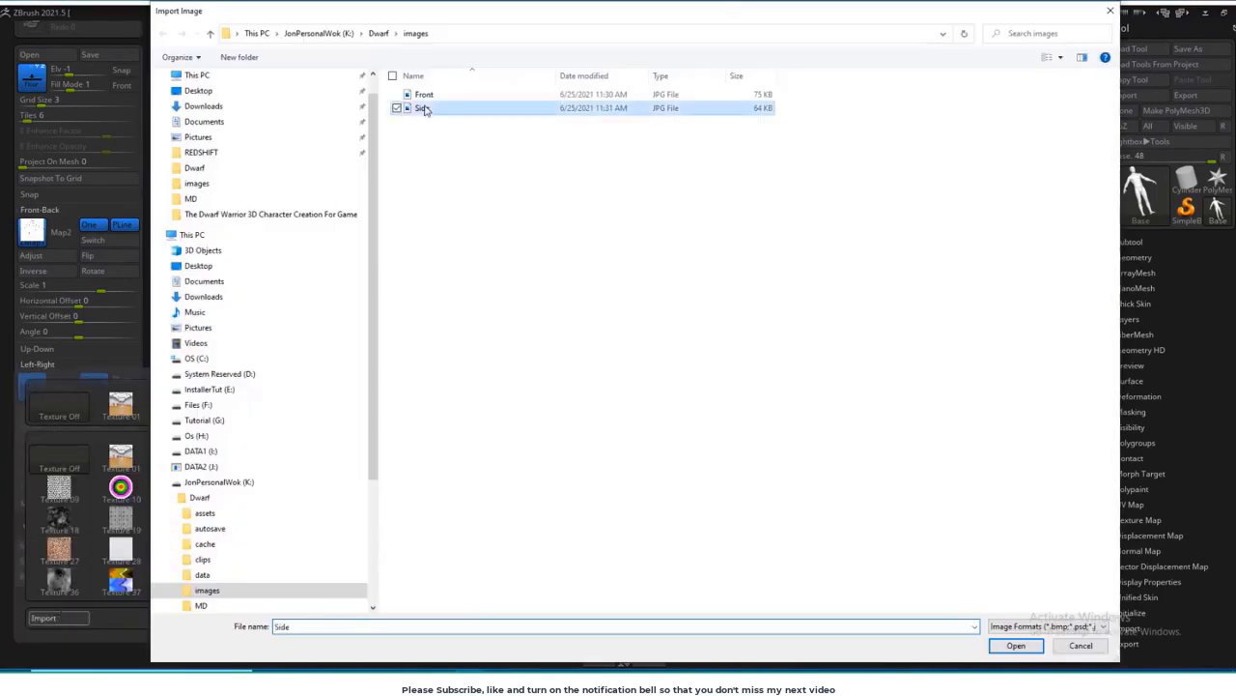
Step: Set the Vertical Offset of both the Front-Back and Left-Right maps to -1
{"action": "left_click_drag", "start_coordinate": [872, 424], "coordinate": [826, 373], "text": "alt"}
{"action": "mouse_move", "coordinate": [816, 405]}
{"action": "left_mouse_down", "text": "shift"}
{"action": "mouse_move", "coordinate": [864, 417]}
{"action": "mouse_move", "coordinate": [801, 416]}
{"action": "left_mouse_up", "text": "shift"}
{"action": "left_click_drag", "start_coordinate": [854, 333], "coordinate": [812, 374], "text": "alt"}
{"action": "left_click", "coordinate": [60, 315]}
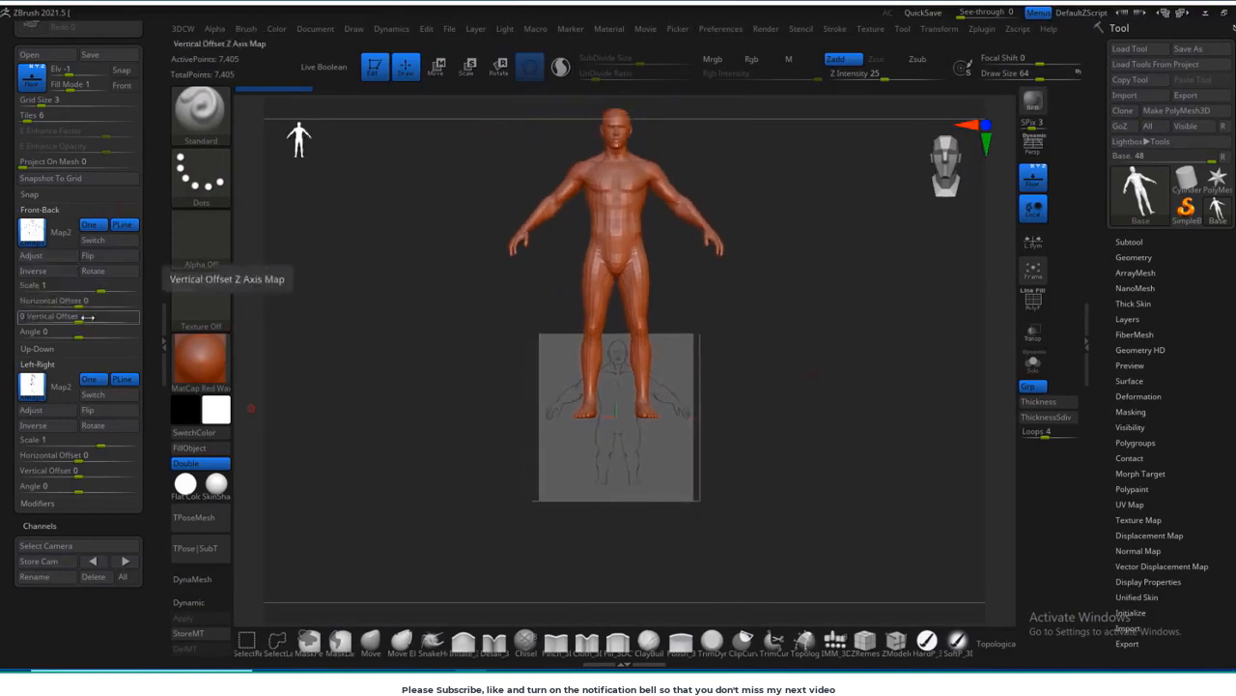
{"action": "left_click_drag", "start_coordinate": [79, 318], "coordinate": [5, 317]}
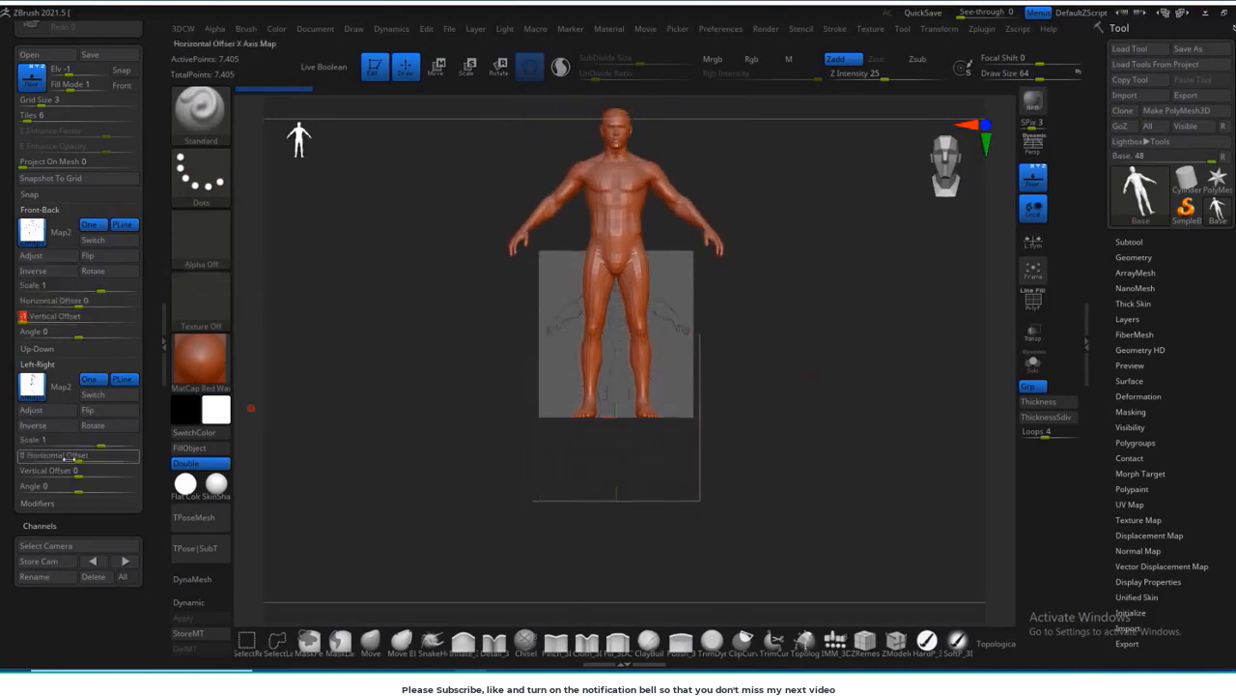
{"action": "left_click_drag", "start_coordinate": [78, 473], "coordinate": [4, 455]}
Step: Scale the base figure down uniformly and raise it so its feet and head line up with the front sketch
{"action": "left_click_drag", "start_coordinate": [821, 467], "coordinate": [748, 425]}
{"action": "left_click_drag", "start_coordinate": [795, 376], "coordinate": [778, 403], "text": "alt"}
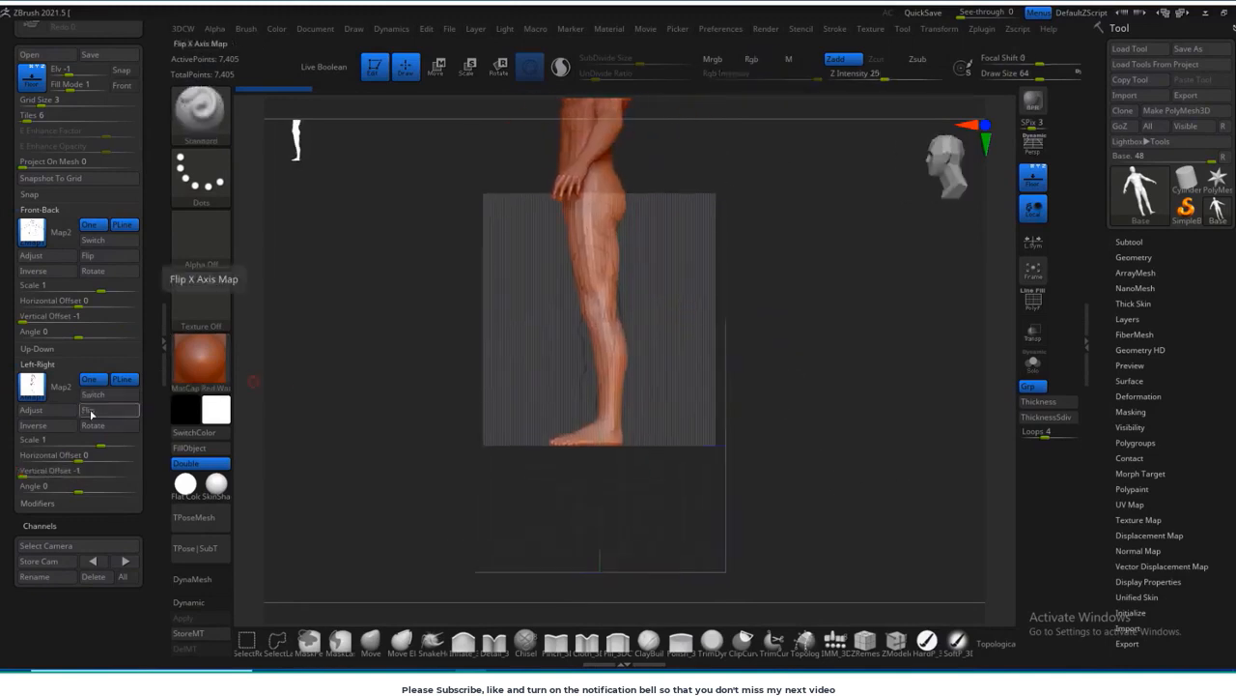
{"action": "left_click_drag", "start_coordinate": [825, 365], "coordinate": [875, 439]}
{"action": "key", "text": "r"}
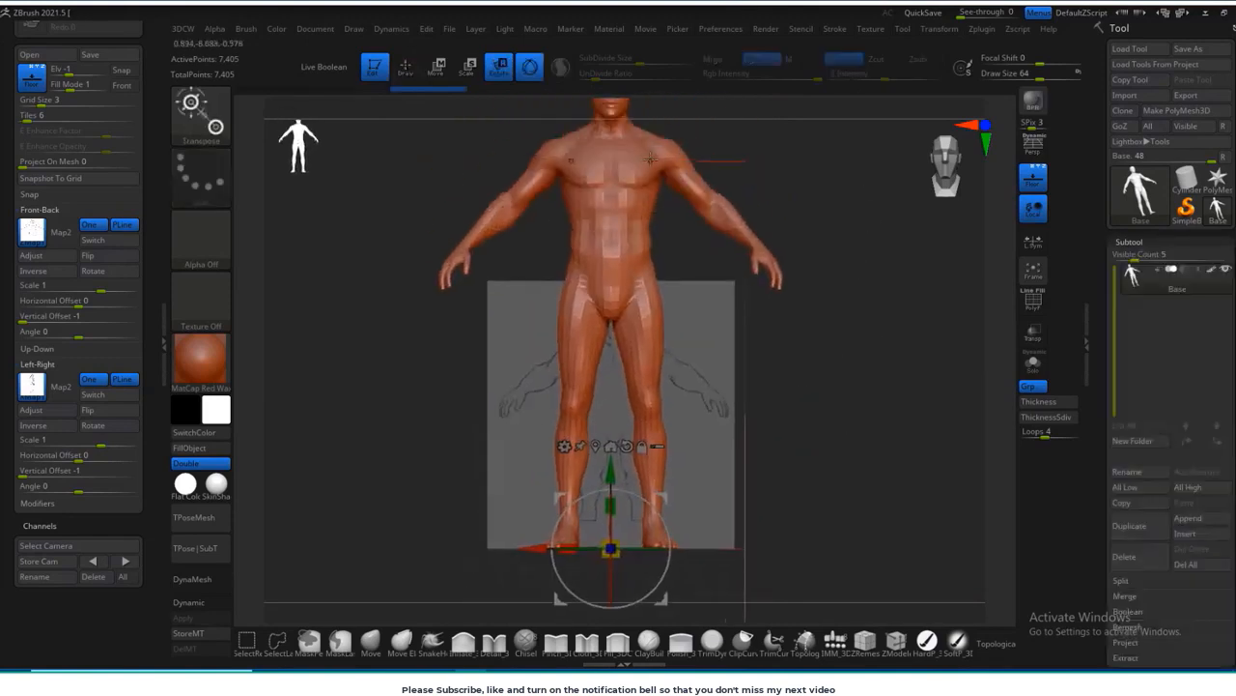
{"action": "left_click_drag", "start_coordinate": [650, 177], "coordinate": [660, 102], "text": "alt"}
{"action": "left_click_drag", "start_coordinate": [621, 473], "coordinate": [574, 510]}
{"action": "left_click_drag", "start_coordinate": [842, 455], "coordinate": [870, 452], "text": "alt"}
{"action": "left_click_drag", "start_coordinate": [621, 396], "coordinate": [621, 353]}
{"action": "left_click_drag", "start_coordinate": [874, 437], "coordinate": [907, 448], "text": "alt"}
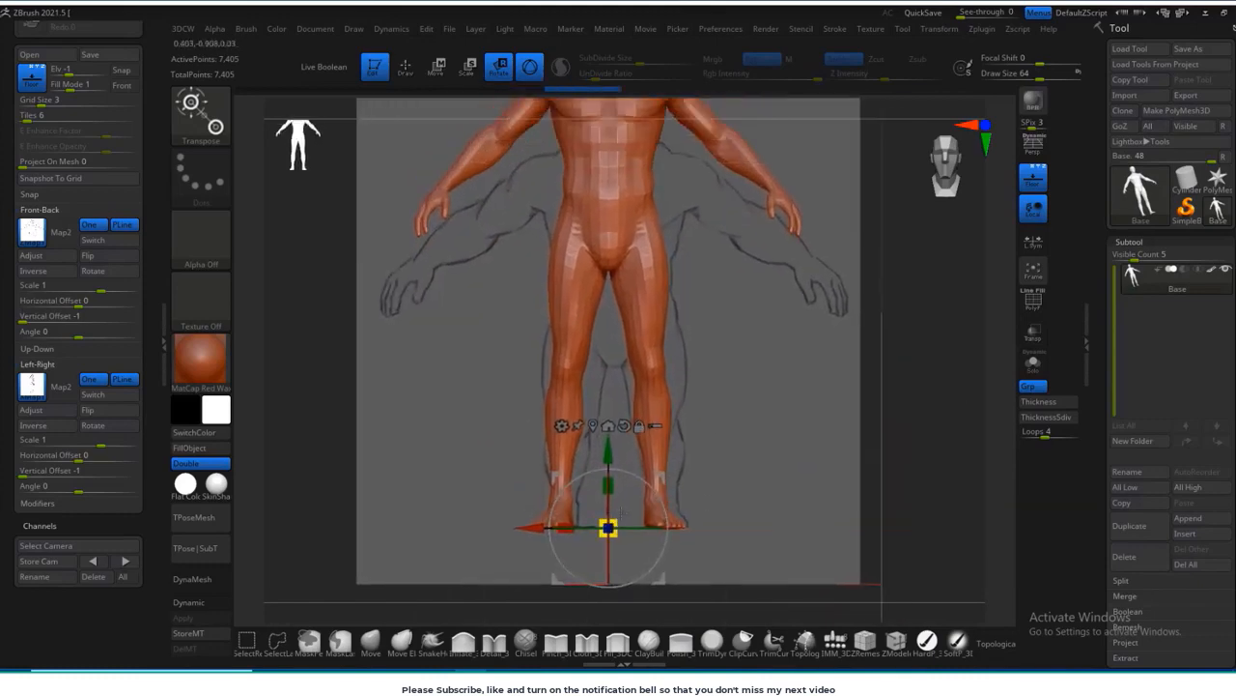
{"action": "left_click_drag", "start_coordinate": [615, 521], "coordinate": [597, 537]}
{"action": "left_click_drag", "start_coordinate": [980, 374], "coordinate": [937, 444], "text": "alt"}
{"action": "left_click_drag", "start_coordinate": [918, 355], "coordinate": [950, 457], "text": "alt"}
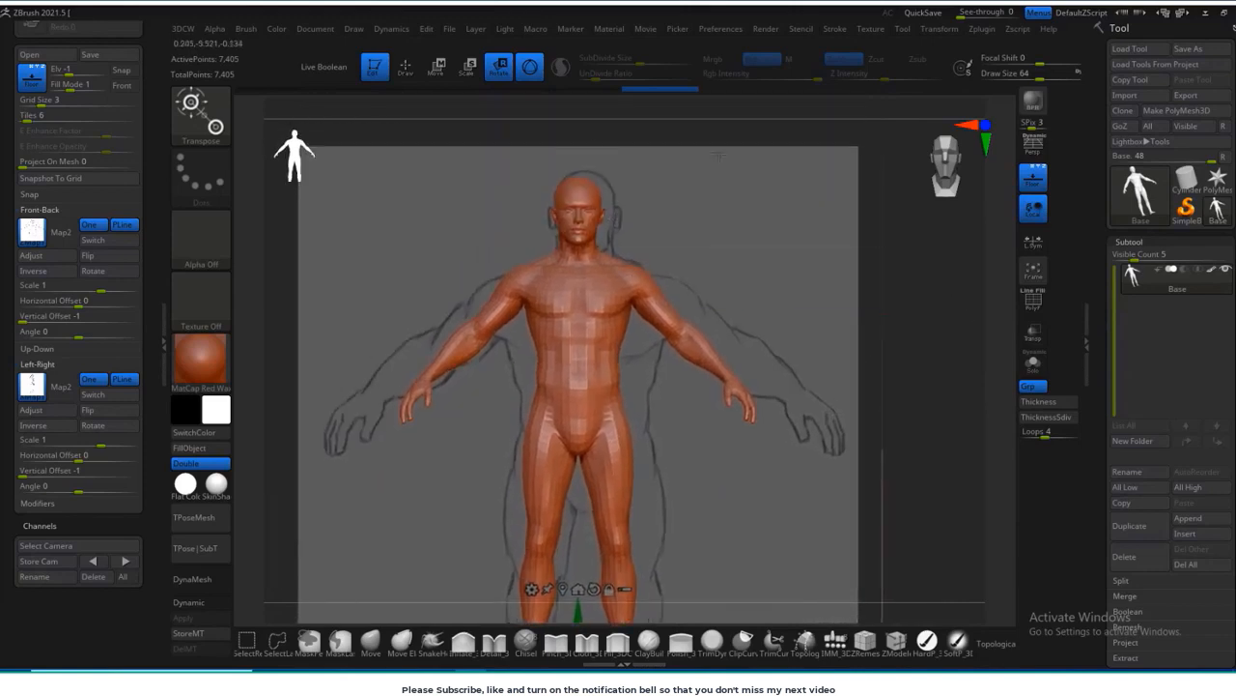
Step: Examine the figure's topology by switching the polyframe display on and back off
{"action": "left_click_drag", "start_coordinate": [917, 310], "coordinate": [895, 263], "text": "alt"}
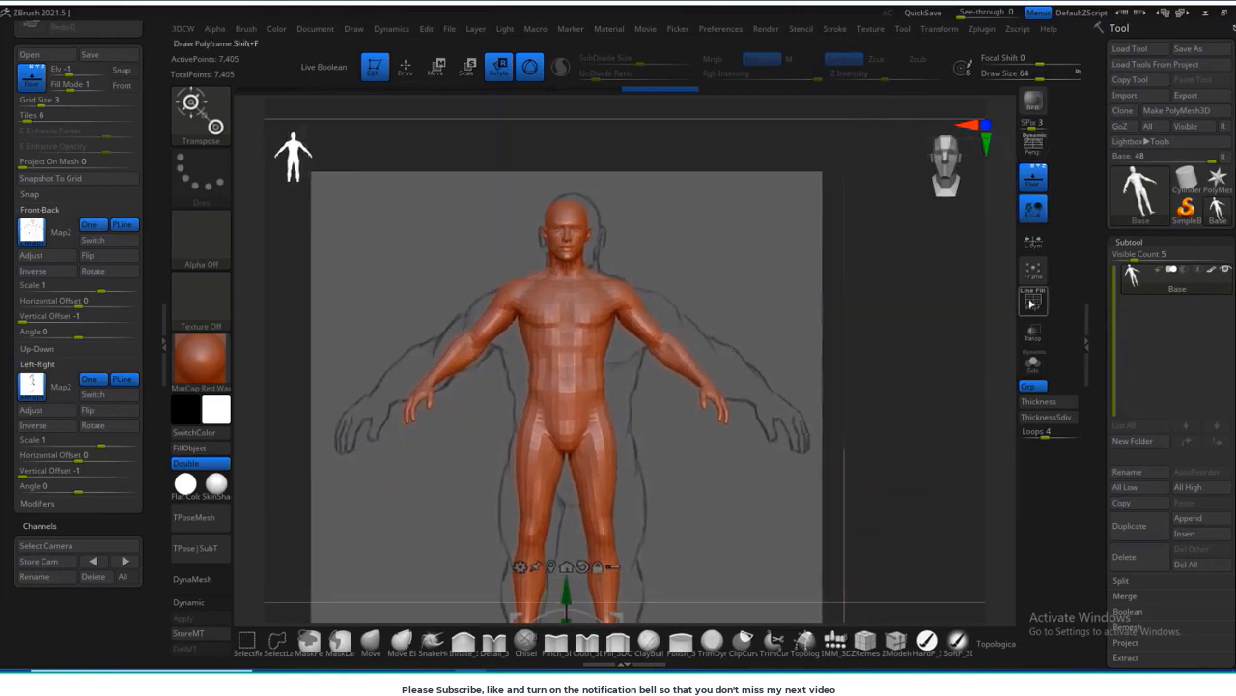
{"action": "left_click", "coordinate": [1033, 299]}
{"action": "left_click_drag", "start_coordinate": [945, 328], "coordinate": [990, 319], "text": "alt"}
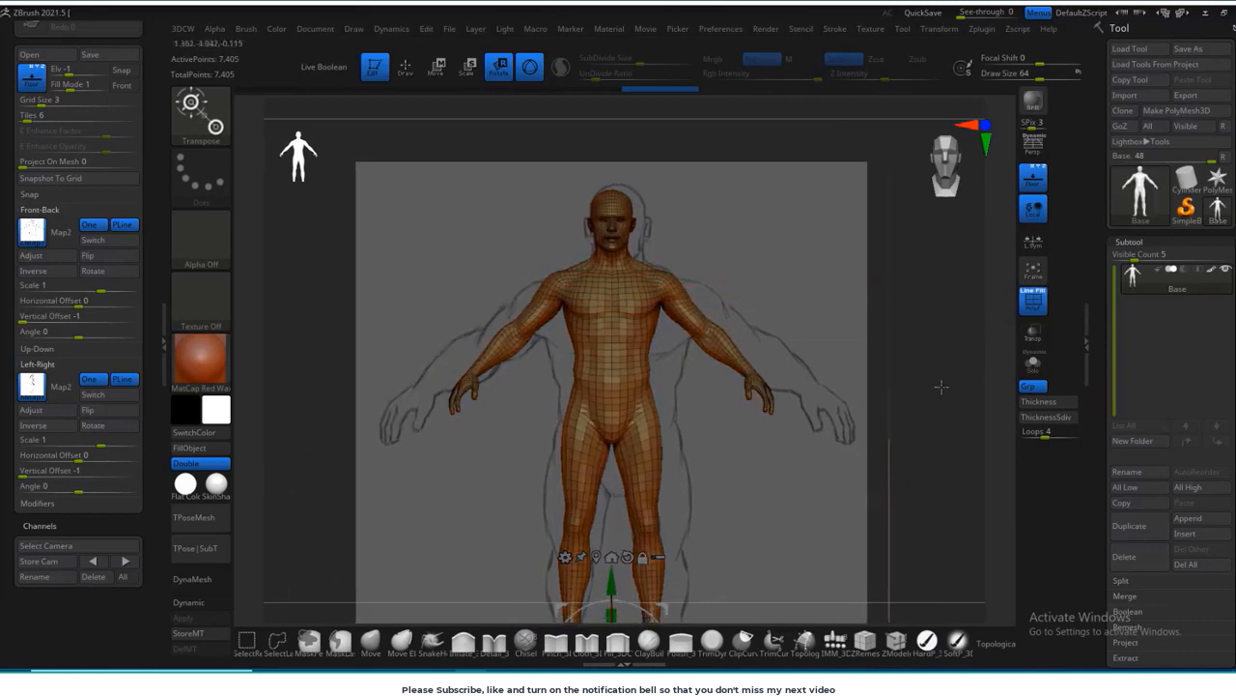
{"action": "left_click", "coordinate": [1029, 304]}
{"action": "mouse_move", "coordinate": [889, 301]}
{"action": "left_mouse_down", "text": "alt"}
{"action": "mouse_move", "coordinate": [912, 294]}
{"action": "mouse_move", "coordinate": [906, 311]}
{"action": "left_mouse_up", "text": "alt"}
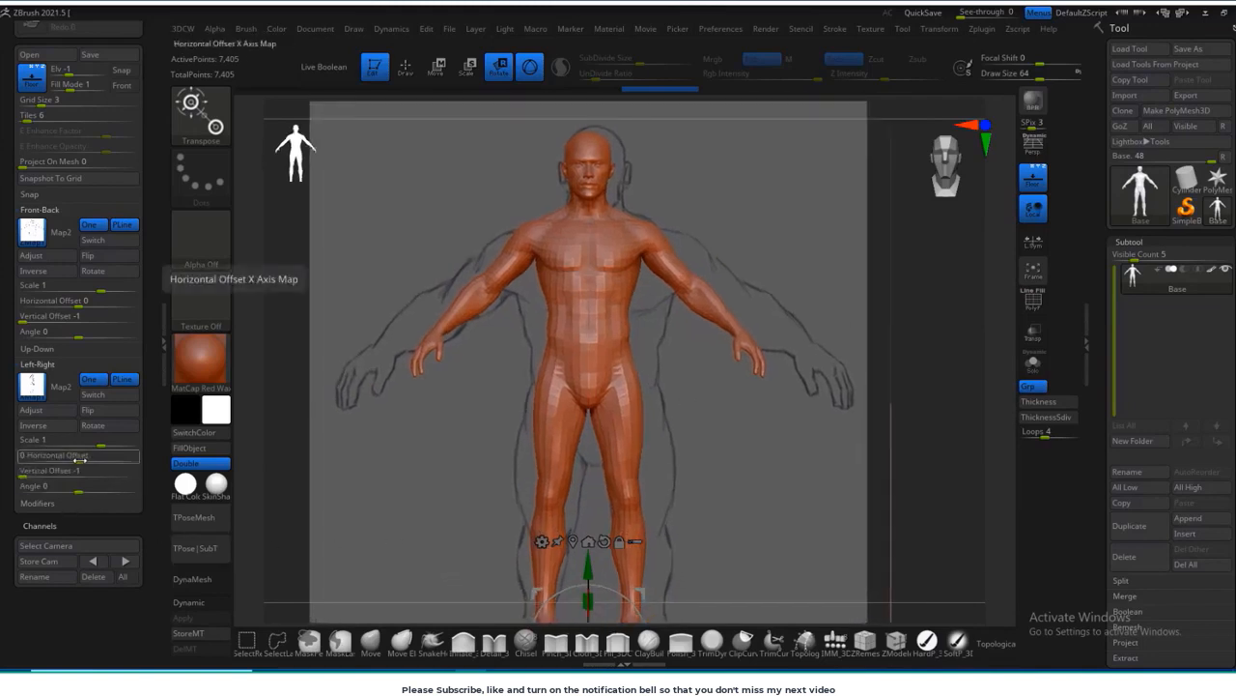
Step: Set the Horizontal Offset to -0.02188 for the Front-Back map and 0.02944 for the Left-Right map
{"action": "left_click_drag", "start_coordinate": [75, 460], "coordinate": [69, 460]}
{"action": "key", "text": "ctrl+z"}
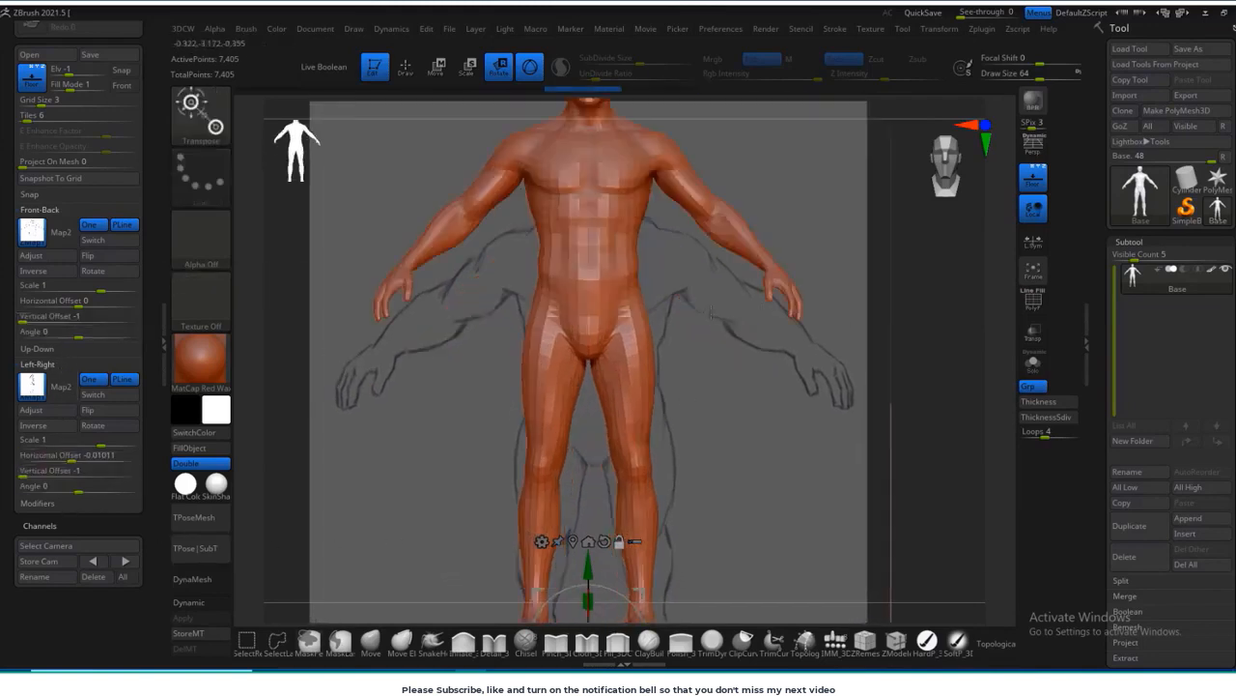
{"action": "left_click_drag", "start_coordinate": [933, 375], "coordinate": [908, 278], "text": "alt"}
{"action": "left_click_drag", "start_coordinate": [599, 98], "coordinate": [660, 91]}
{"action": "left_click_drag", "start_coordinate": [75, 301], "coordinate": [69, 306]}
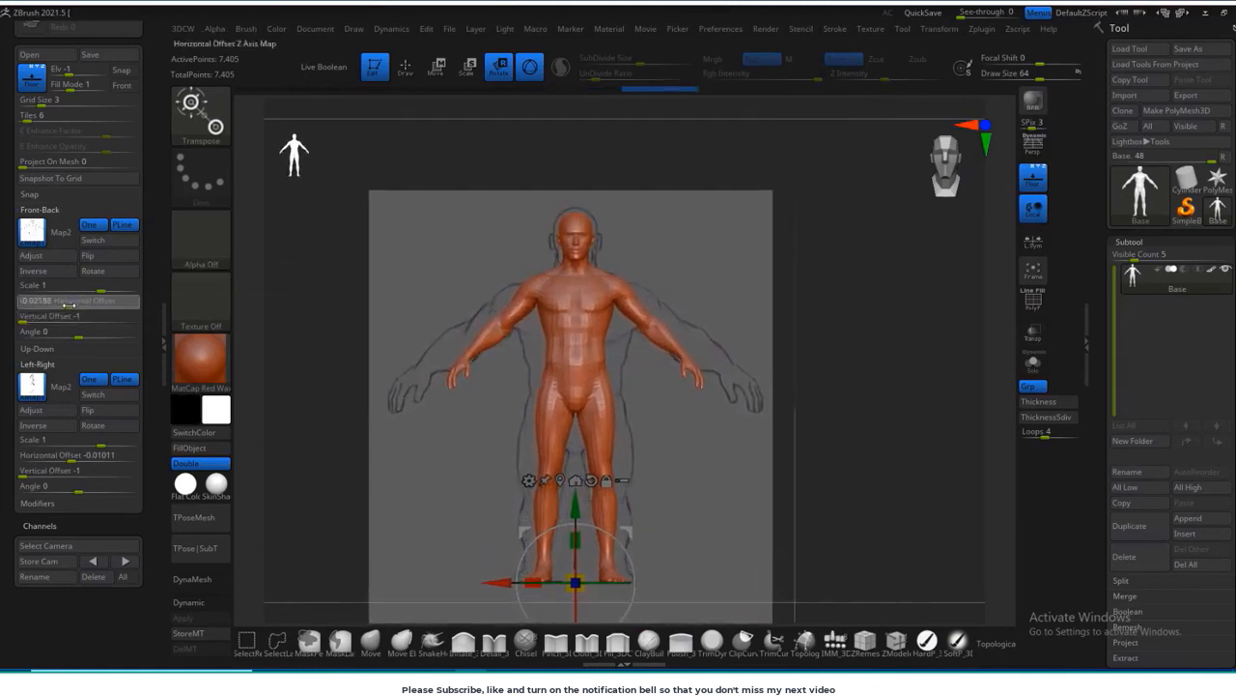
{"action": "mouse_move", "coordinate": [874, 425]}
{"action": "left_mouse_down", "text": "shift"}
{"action": "mouse_move", "coordinate": [803, 425]}
{"action": "mouse_move", "coordinate": [853, 365]}
{"action": "mouse_move", "coordinate": [856, 425]}
{"action": "left_mouse_up", "text": "shift"}
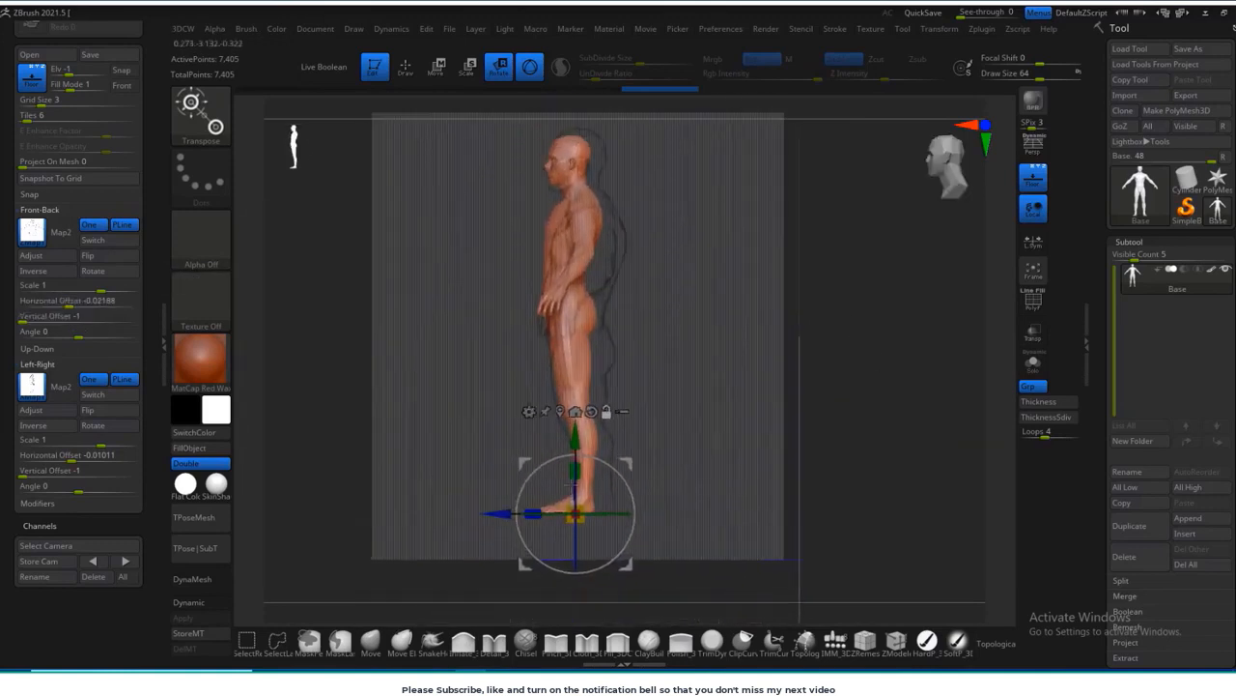
{"action": "left_click_drag", "start_coordinate": [77, 454], "coordinate": [89, 455]}
{"action": "left_click_drag", "start_coordinate": [863, 351], "coordinate": [876, 416], "text": "shift"}
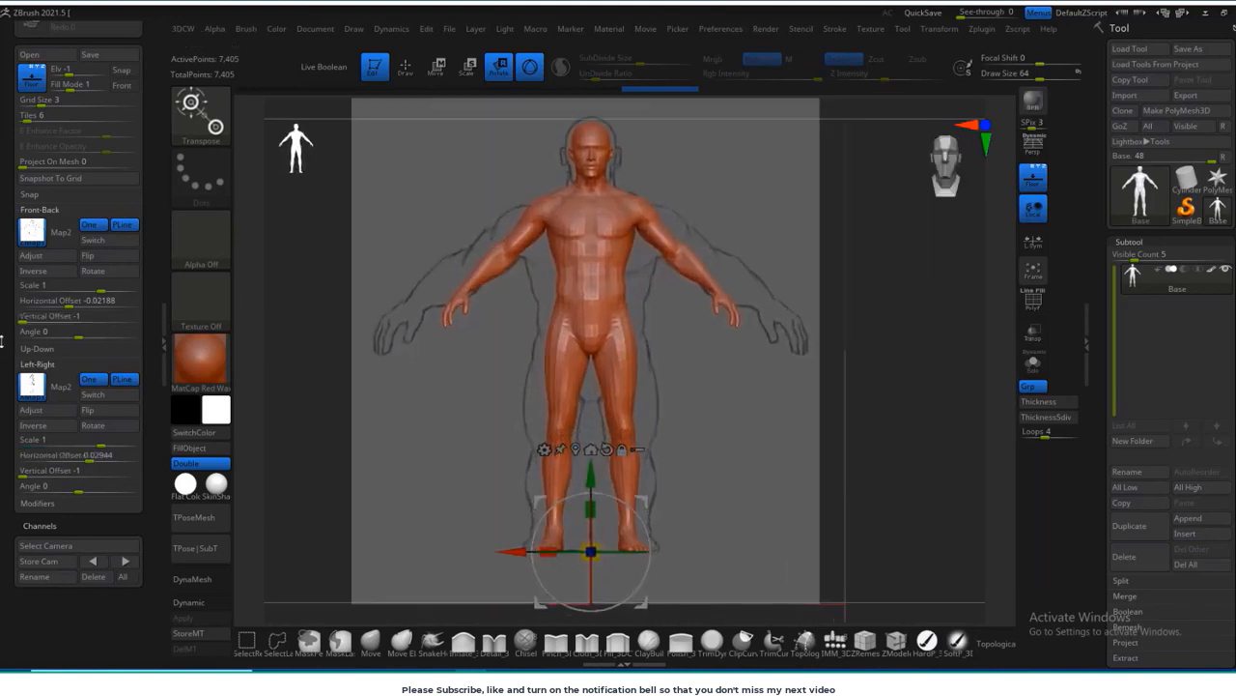
Step: Set the reference grid maps to show in front of the mesh
{"action": "scroll", "coordinate": [120, 234], "scroll_direction": "up", "scroll_amount": 3}
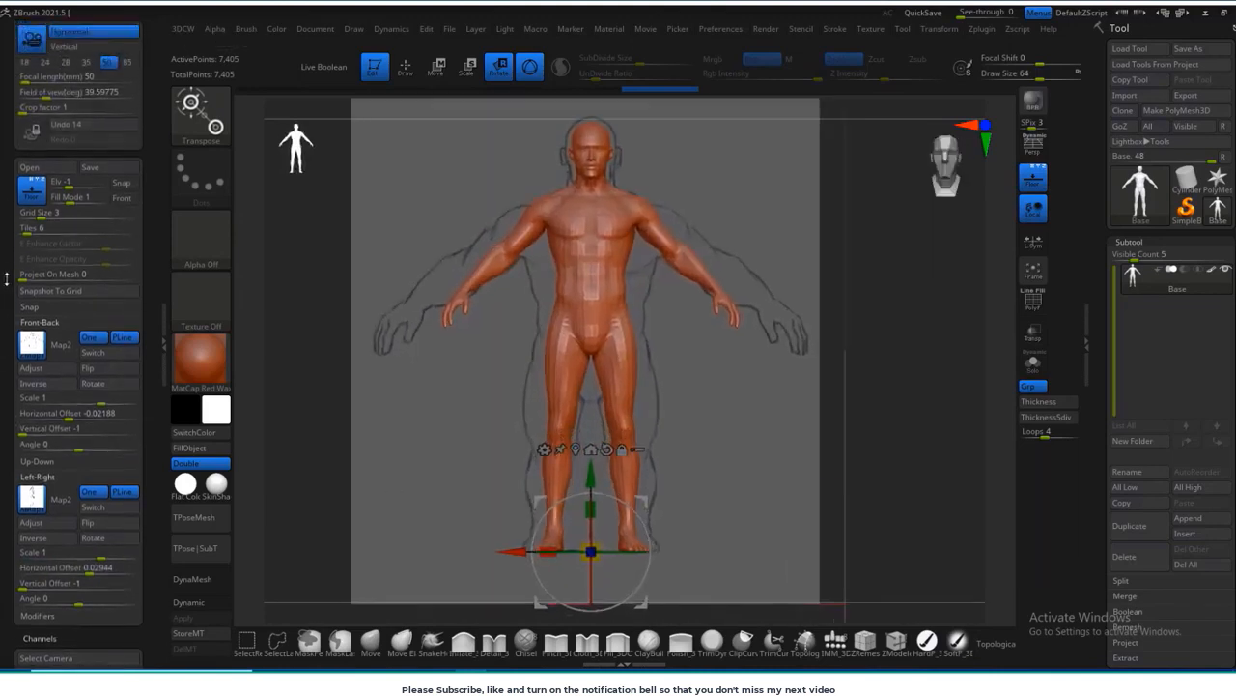
{"action": "left_click", "coordinate": [122, 223]}
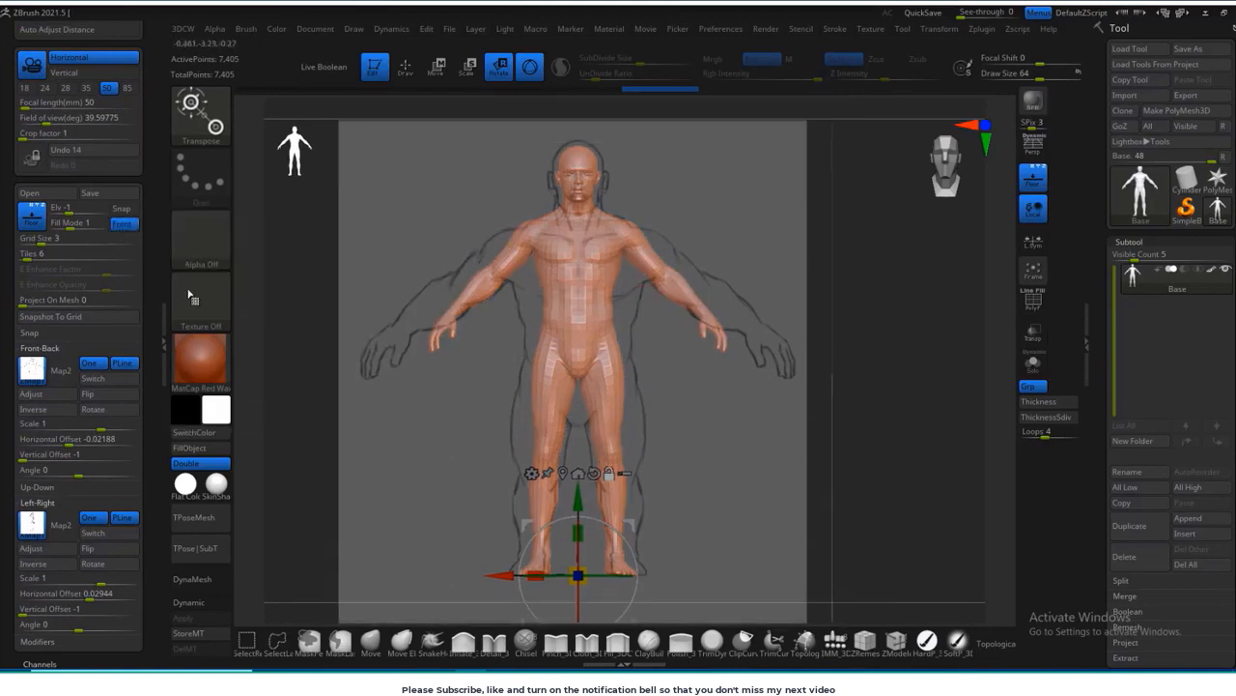
{"action": "left_click", "coordinate": [123, 225]}
{"action": "left_click_drag", "start_coordinate": [889, 465], "coordinate": [860, 475], "text": "alt"}
{"action": "left_click_drag", "start_coordinate": [876, 460], "coordinate": [817, 459], "text": "shift"}
{"action": "mouse_move", "coordinate": [859, 461]}
{"action": "left_mouse_down", "text": "alt"}
{"action": "mouse_move", "coordinate": [857, 395]}
{"action": "mouse_move", "coordinate": [928, 408]}
{"action": "mouse_move", "coordinate": [835, 434]}
{"action": "mouse_move", "coordinate": [850, 378]}
{"action": "mouse_move", "coordinate": [921, 406]}
{"action": "mouse_move", "coordinate": [911, 436]}
{"action": "mouse_move", "coordinate": [889, 431]}
{"action": "left_mouse_up", "text": "alt"}
Step: Place the gizmo at the figure's waist and lower the whole figure slightly against the front sketch
{"action": "left_click", "coordinate": [380, 641]}
{"action": "key", "text": "w"}
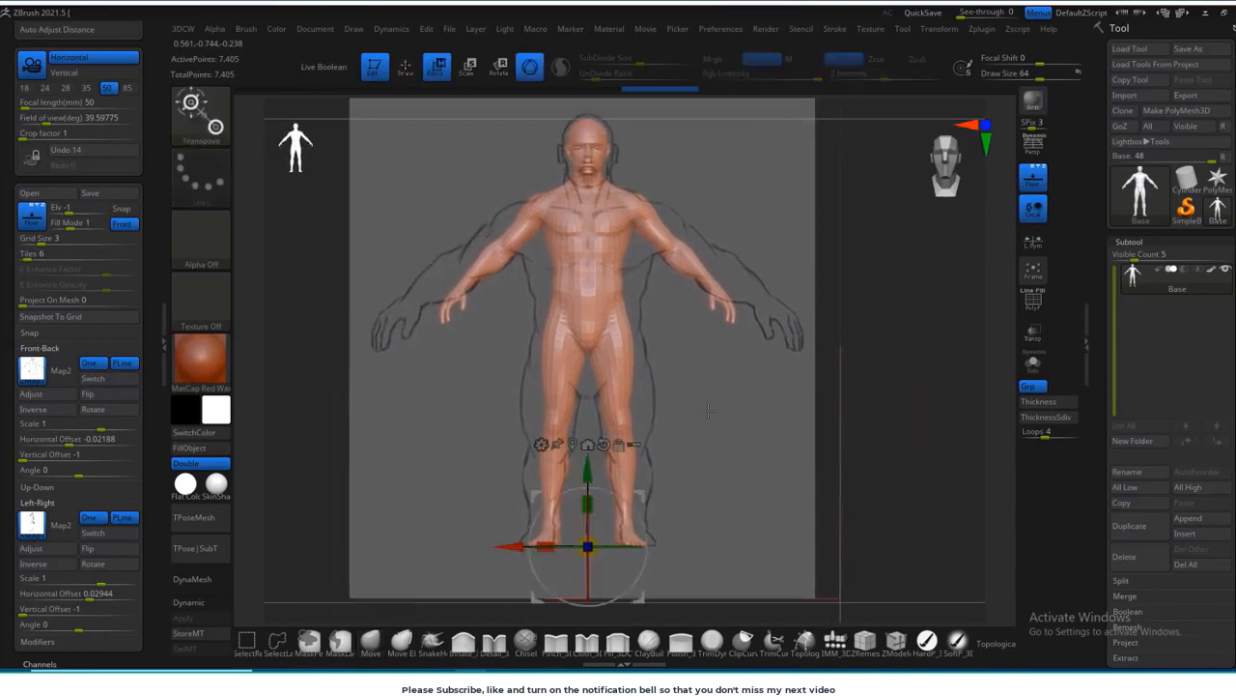
{"action": "mouse_move", "coordinate": [596, 253]}
{"action": "left_mouse_down"}
{"action": "mouse_move", "coordinate": [597, 290]}
{"action": "mouse_move", "coordinate": [597, 273]}
{"action": "left_mouse_up"}
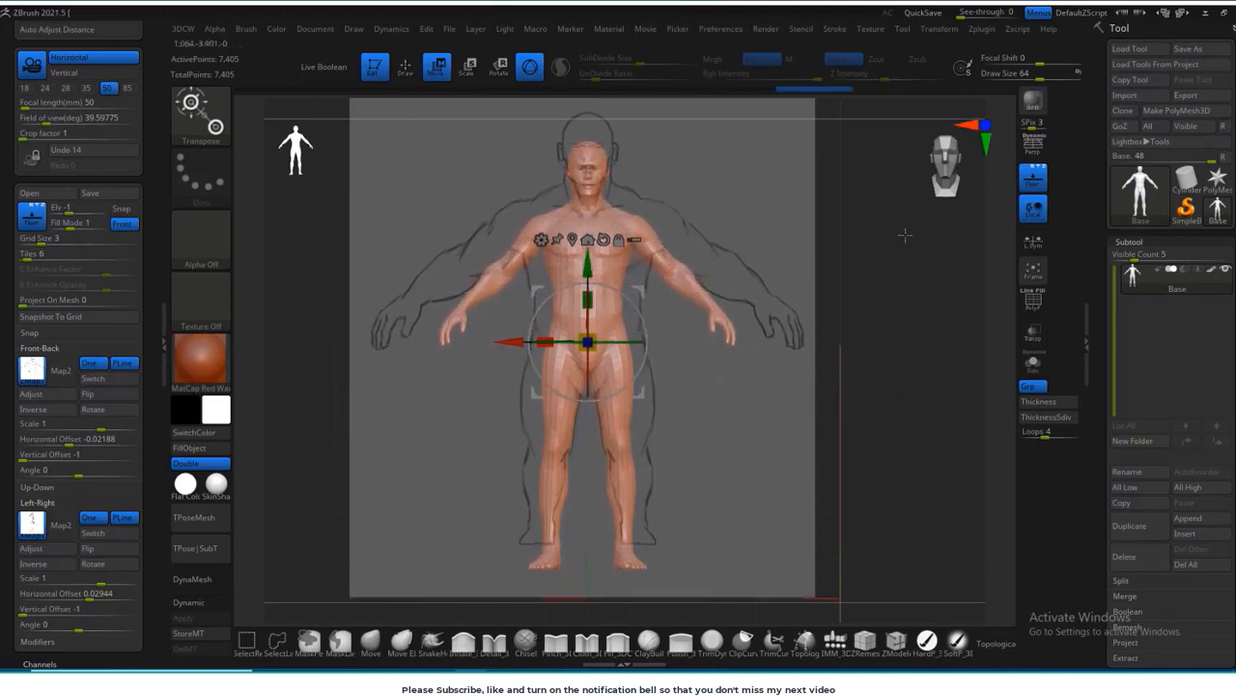
{"action": "left_click_drag", "start_coordinate": [902, 234], "coordinate": [923, 292], "text": "shift"}
Step: Isolate the upper body with a MaskLasso mask and move it up toward the shoulders of the front sketch
{"action": "key", "text": "q"}
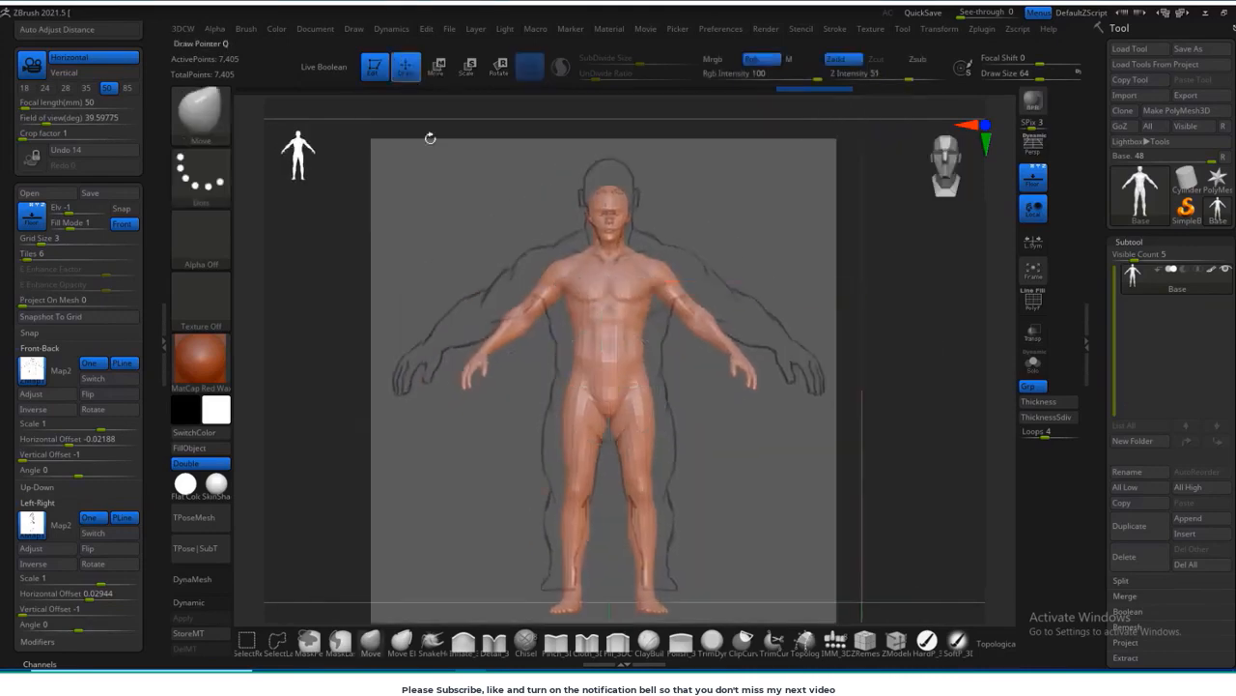
{"action": "left_click", "coordinate": [205, 100], "text": "ctrl"}
{"action": "left_click", "coordinate": [283, 132], "text": "ctrl"}
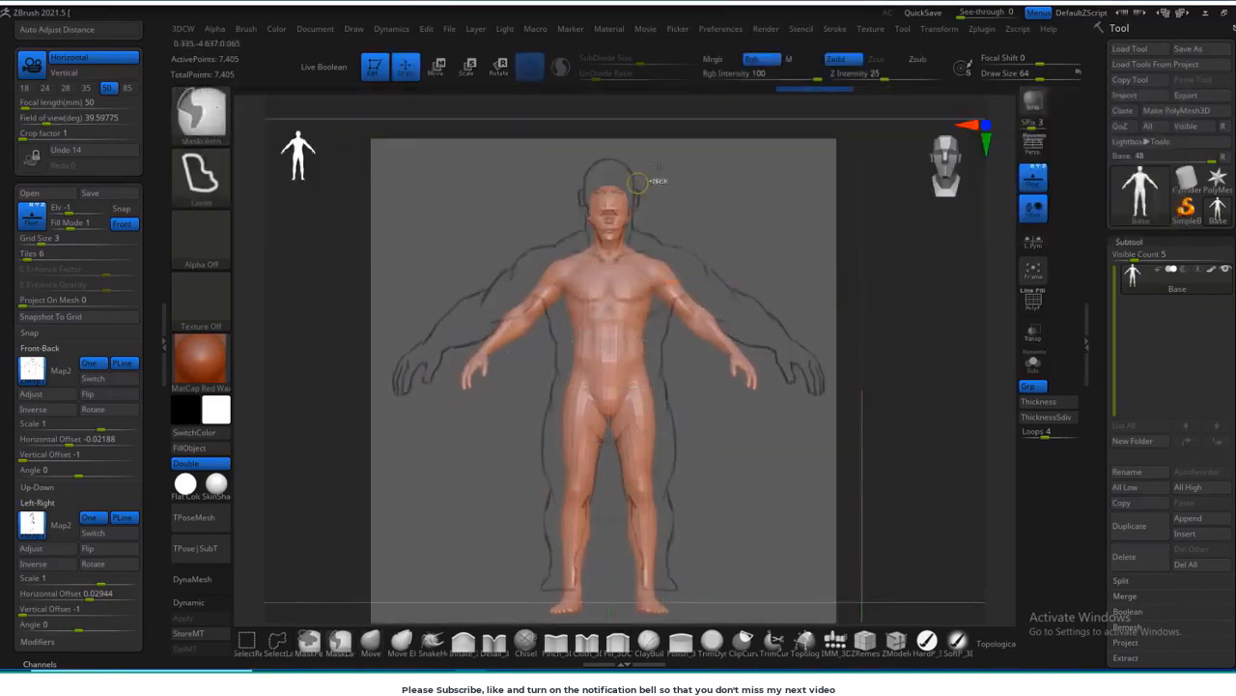
{"action": "mouse_move", "coordinate": [656, 172]}
{"action": "left_mouse_down", "text": "ctrl"}
{"action": "mouse_move", "coordinate": [621, 290]}
{"action": "mouse_move", "coordinate": [657, 263]}
{"action": "left_mouse_up", "text": "ctrl"}
{"action": "mouse_move", "coordinate": [749, 235]}
{"action": "left_mouse_down", "text": "alt"}
{"action": "mouse_move", "coordinate": [731, 293]}
{"action": "mouse_move", "coordinate": [699, 299]}
{"action": "left_mouse_up", "text": "alt"}
{"action": "left_click", "coordinate": [734, 290], "text": "ctrl"}
{"action": "key", "text": "w"}
{"action": "left_click_drag", "start_coordinate": [606, 360], "coordinate": [611, 340]}
Step: Mask everything above the legs and move the legs up until the feet line up with the front sketch
{"action": "left_click_drag", "start_coordinate": [812, 454], "coordinate": [676, 454]}
{"action": "mouse_move", "coordinate": [677, 454]}
{"action": "left_mouse_down", "text": "alt"}
{"action": "mouse_move", "coordinate": [678, 357]}
{"action": "mouse_move", "coordinate": [789, 368]}
{"action": "mouse_move", "coordinate": [751, 290]}
{"action": "left_mouse_up", "text": "alt"}
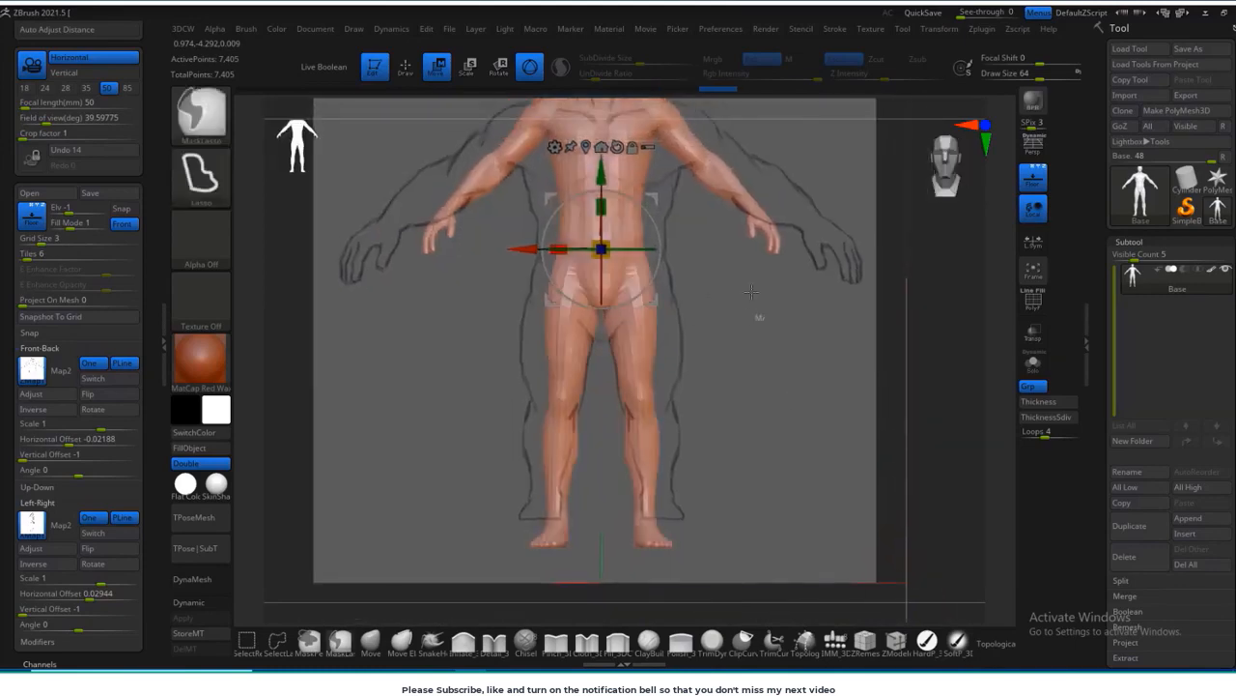
{"action": "left_click_drag", "start_coordinate": [604, 363], "coordinate": [773, 345], "text": "ctrl"}
{"action": "left_click", "coordinate": [769, 344], "text": "ctrl"}
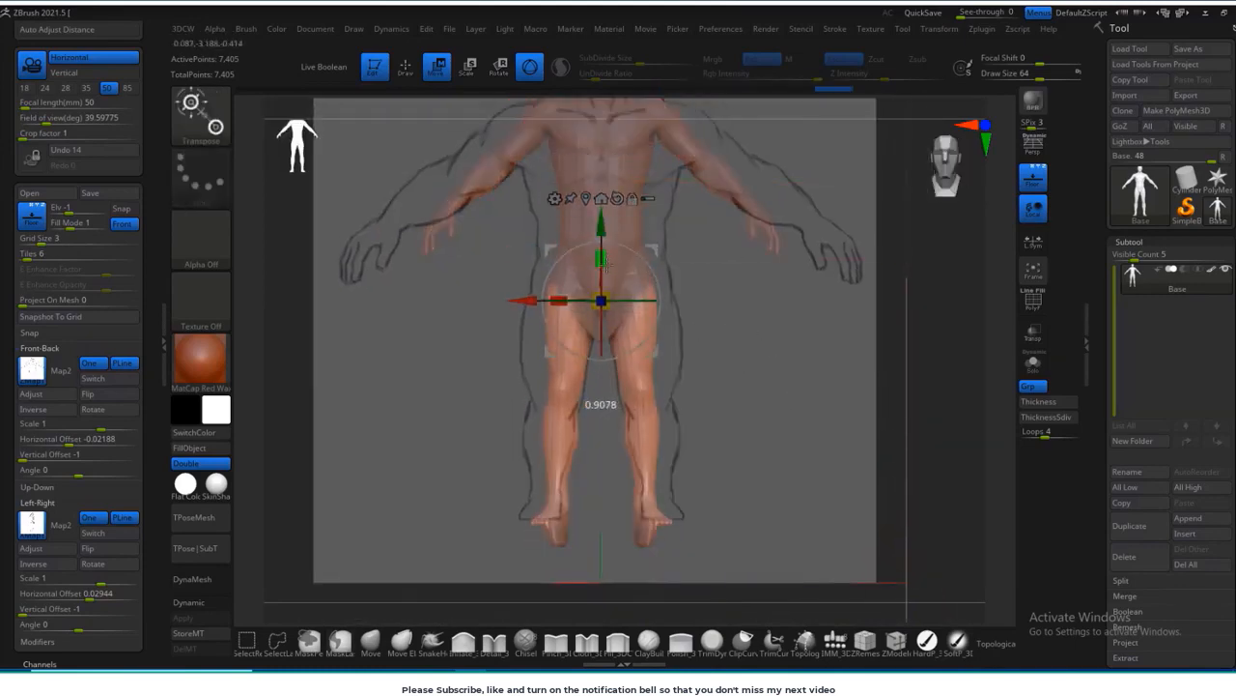
{"action": "mouse_move", "coordinate": [606, 331]}
{"action": "left_mouse_down", "text": "ctrl"}
{"action": "mouse_move", "coordinate": [732, 296]}
{"action": "mouse_move", "coordinate": [638, 619]}
{"action": "left_mouse_up", "text": "ctrl"}
{"action": "left_click_drag", "start_coordinate": [763, 362], "coordinate": [764, 364], "text": "ctrl"}
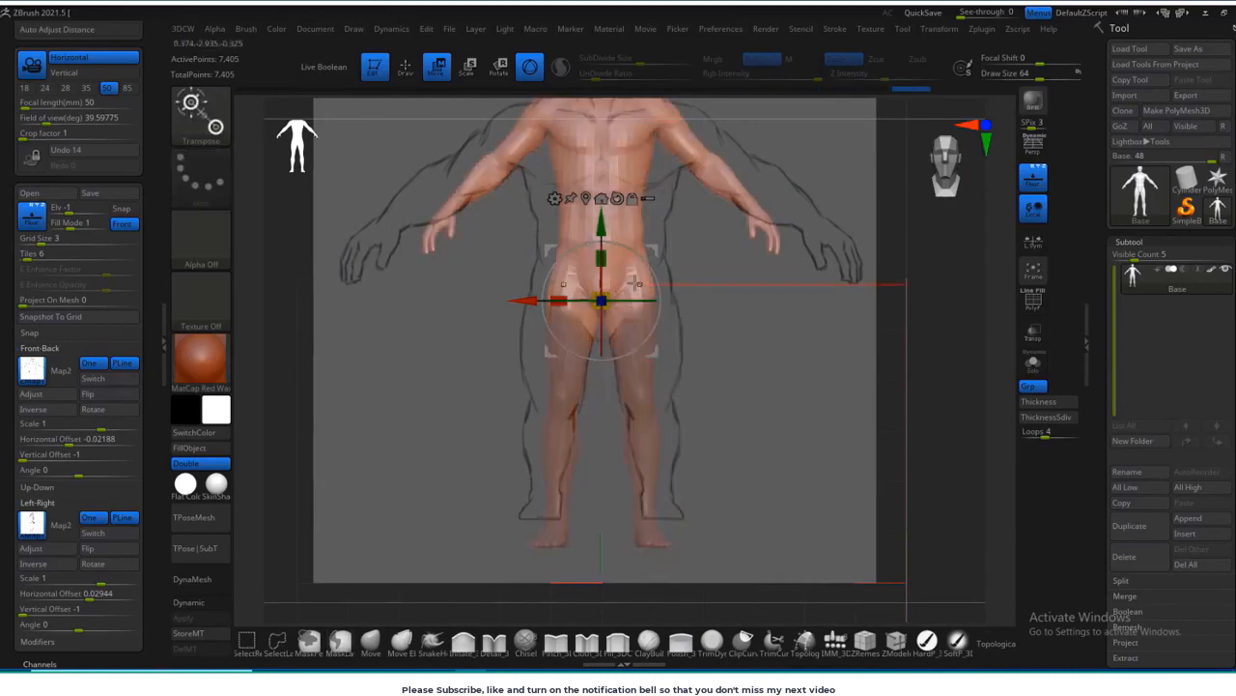
{"action": "left_click", "coordinate": [764, 359], "text": "ctrl"}
{"action": "left_click_drag", "start_coordinate": [601, 226], "coordinate": [601, 207]}
{"action": "key", "text": "ctrl+z"}
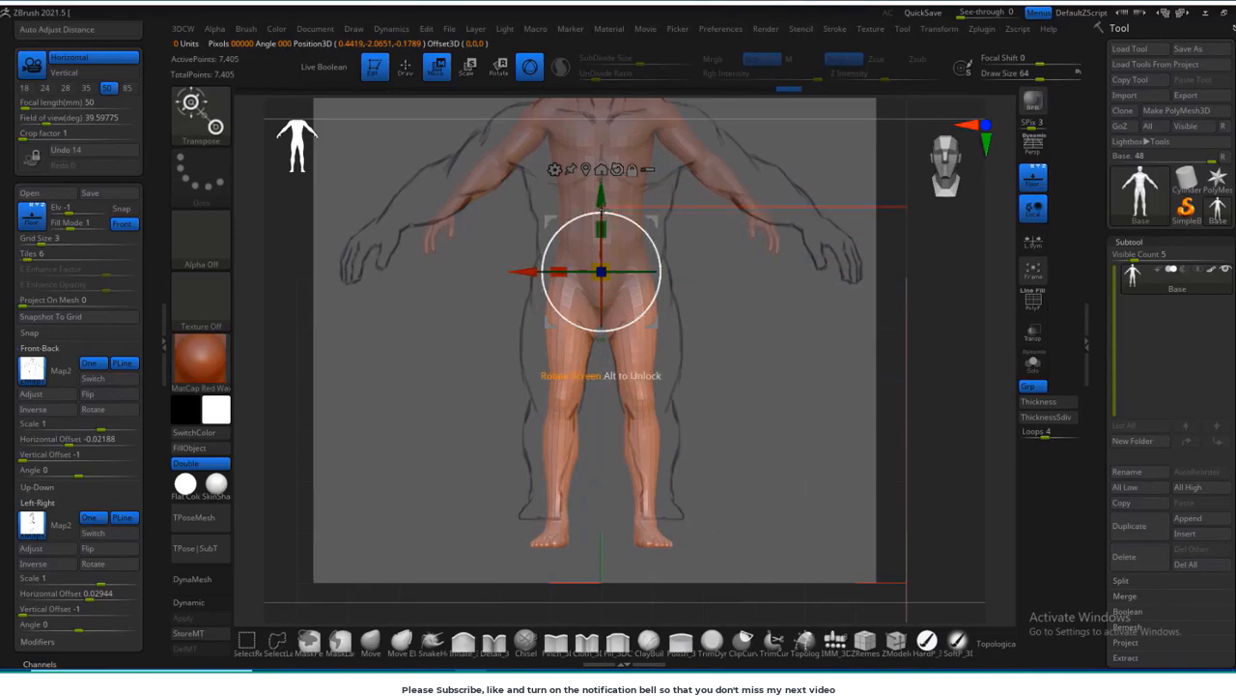
{"action": "left_click_drag", "start_coordinate": [601, 199], "coordinate": [601, 176]}
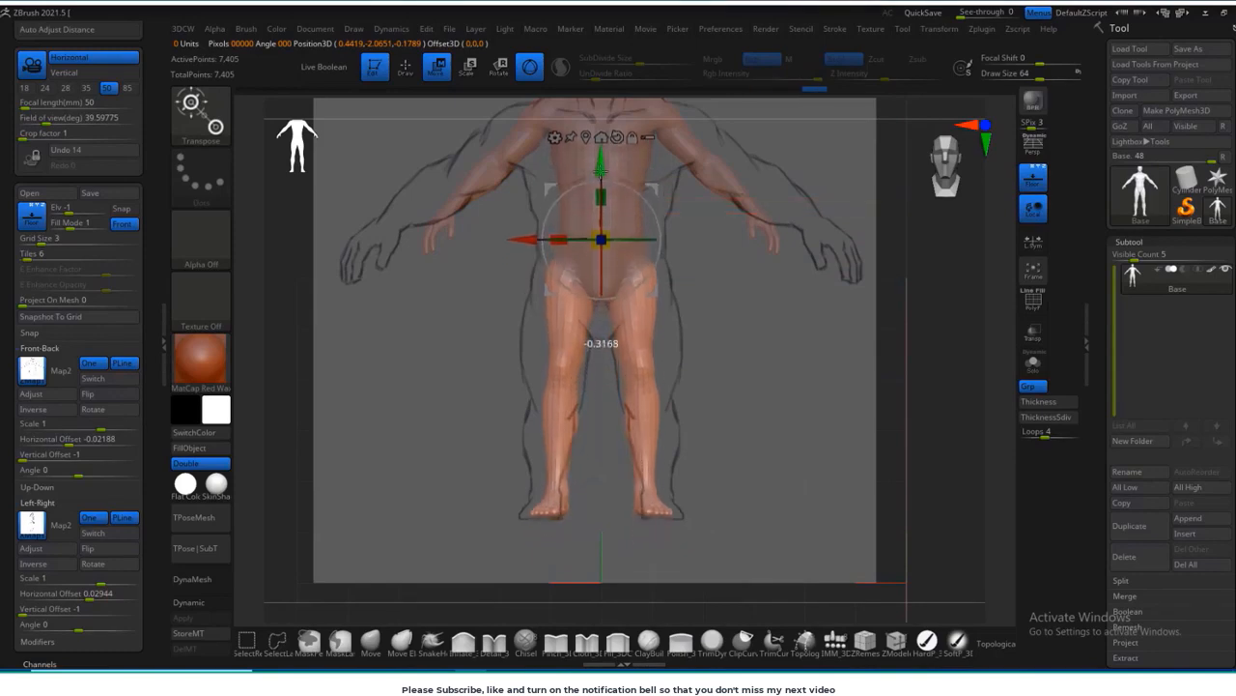
{"action": "left_click_drag", "start_coordinate": [781, 353], "coordinate": [821, 417], "text": "alt"}
Step: Clear the mask and pull the hips and upper thighs outward using the Move brush at a draw size of about 284
{"action": "left_click_drag", "start_coordinate": [681, 423], "coordinate": [807, 427]}
{"action": "key", "text": "q"}
{"action": "right_click_drag", "start_coordinate": [851, 348], "coordinate": [870, 387], "text": "ctrl"}
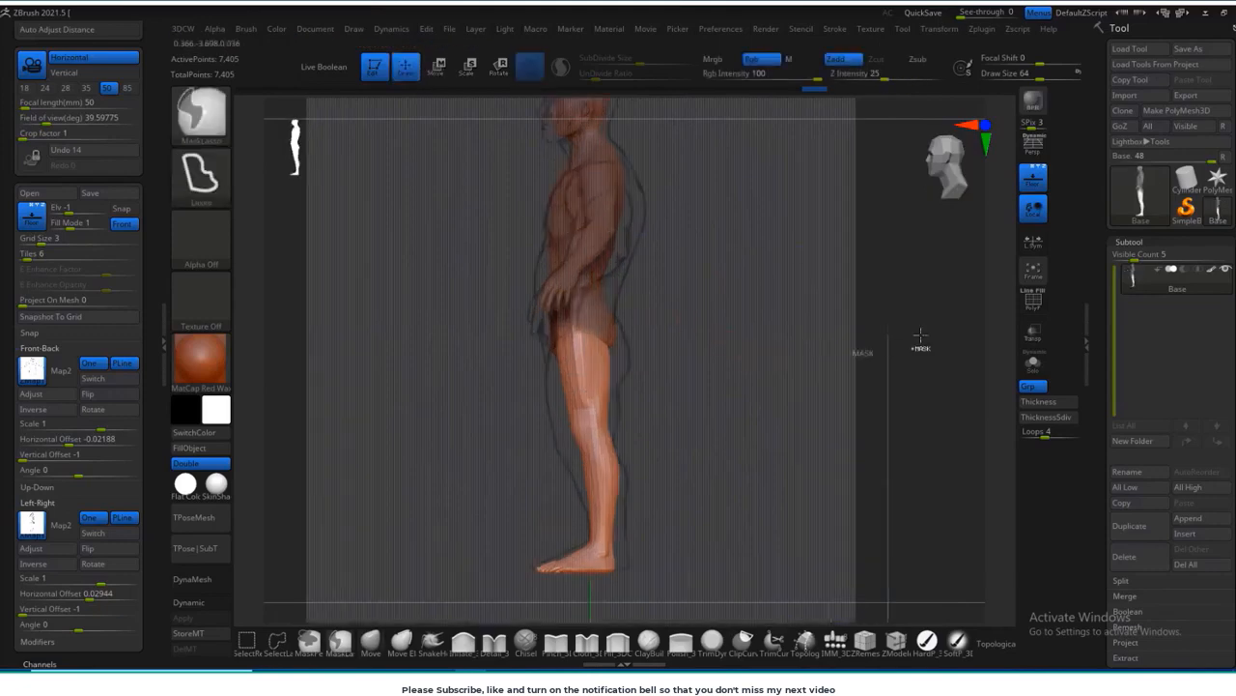
{"action": "left_click_drag", "start_coordinate": [918, 338], "coordinate": [935, 372], "text": "ctrl"}
{"action": "left_click_drag", "start_coordinate": [893, 421], "coordinate": [829, 425], "text": "shift"}
{"action": "key", "text": "s"}
{"action": "key", "text": "s"}
{"action": "mouse_move", "coordinate": [585, 372]}
{"action": "left_mouse_down"}
{"action": "mouse_move", "coordinate": [533, 374]}
{"action": "mouse_move", "coordinate": [568, 387]}
{"action": "left_mouse_up"}
{"action": "left_click_drag", "start_coordinate": [555, 339], "coordinate": [540, 333]}
{"action": "right_click_drag", "start_coordinate": [562, 411], "coordinate": [537, 418]}
{"action": "left_click_drag", "start_coordinate": [809, 460], "coordinate": [792, 447], "text": "shift"}
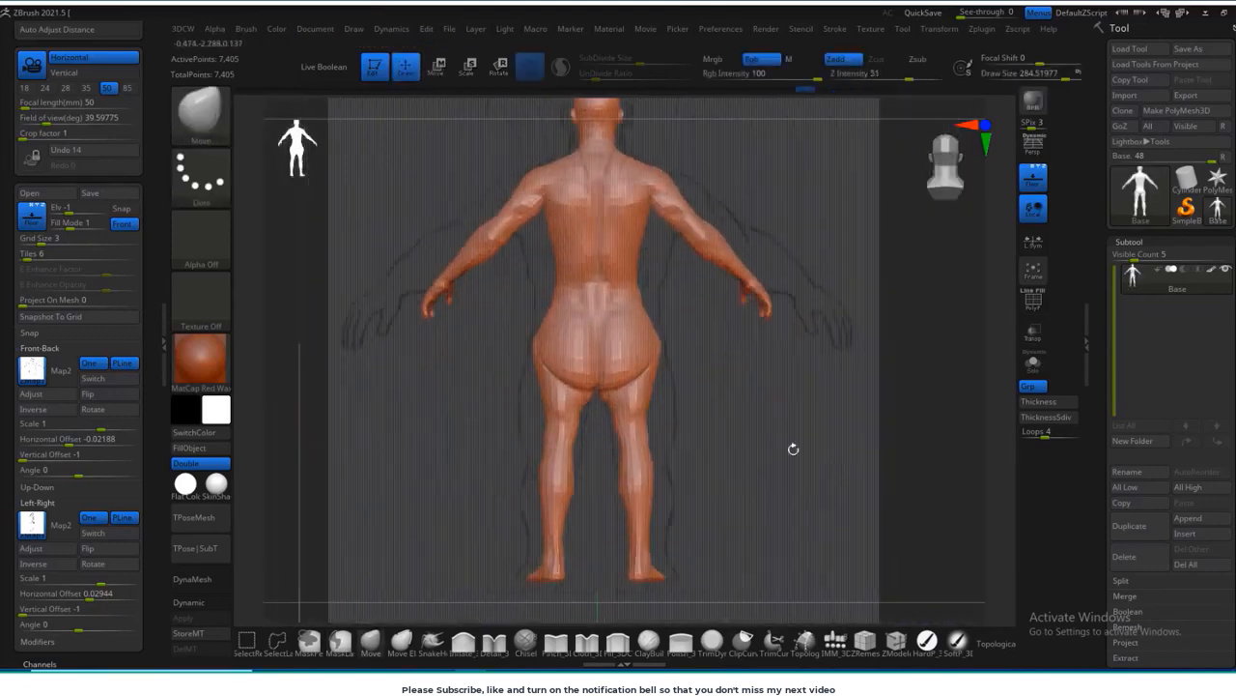
Step: Widen the thighs, knees and calves from the back view with the Move brush to match the sketch
{"action": "mouse_move", "coordinate": [561, 428]}
{"action": "left_mouse_down"}
{"action": "mouse_move", "coordinate": [550, 430]}
{"action": "mouse_move", "coordinate": [536, 395]}
{"action": "left_mouse_up"}
{"action": "left_click_drag", "start_coordinate": [550, 451], "coordinate": [541, 451]}
{"action": "left_click_drag", "start_coordinate": [551, 466], "coordinate": [539, 469]}
{"action": "left_click_drag", "start_coordinate": [550, 517], "coordinate": [545, 515]}
{"action": "left_click_drag", "start_coordinate": [547, 493], "coordinate": [538, 516]}
{"action": "left_click_drag", "start_coordinate": [558, 518], "coordinate": [564, 517]}
Step: Reshape the thighs, buttocks and lower legs from the side to fill the side sketch's outline
{"action": "right_click_drag", "start_coordinate": [565, 517], "coordinate": [643, 452], "text": "shift"}
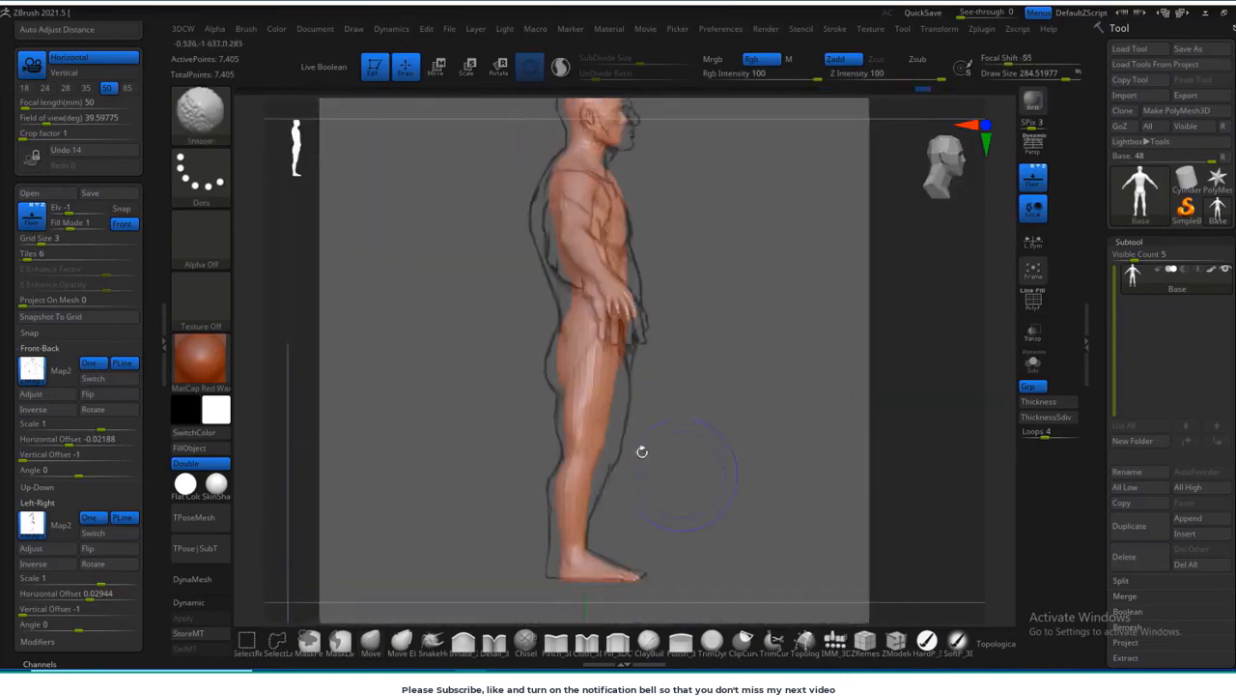
{"action": "left_click_drag", "start_coordinate": [623, 397], "coordinate": [629, 397]}
{"action": "left_click_drag", "start_coordinate": [567, 365], "coordinate": [556, 362]}
{"action": "left_click_drag", "start_coordinate": [606, 463], "coordinate": [618, 461]}
{"action": "left_click_drag", "start_coordinate": [577, 431], "coordinate": [570, 428]}
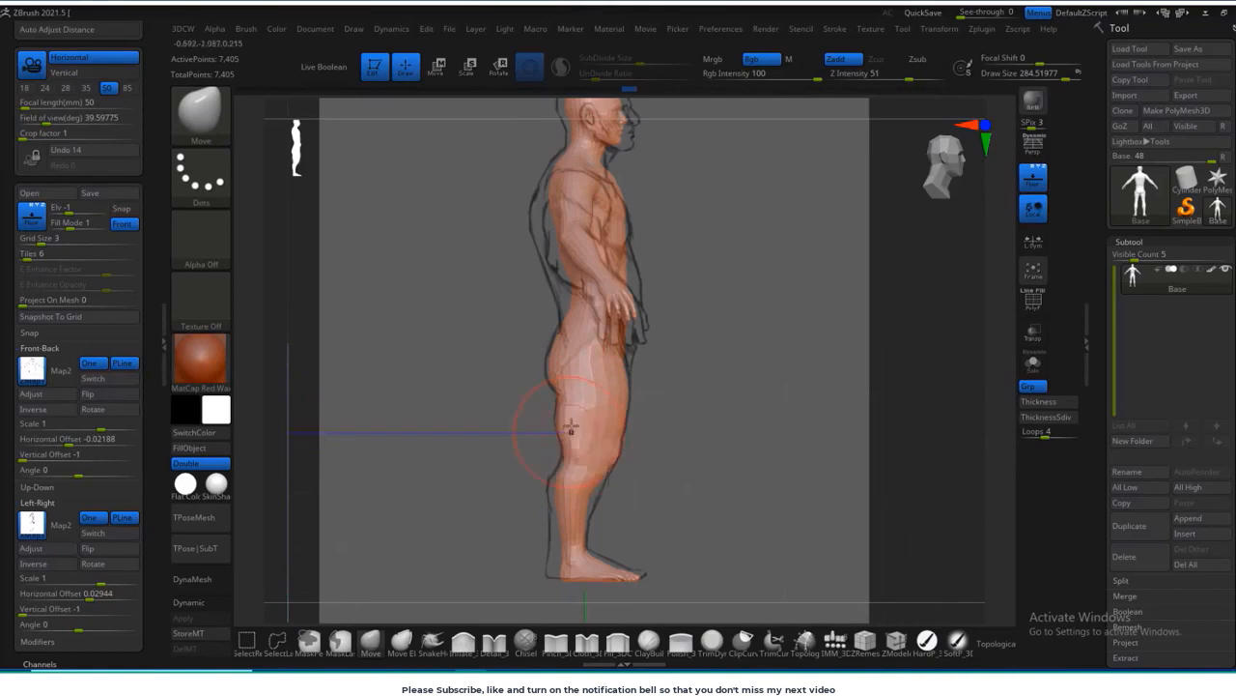
{"action": "right_click_drag", "start_coordinate": [597, 543], "coordinate": [605, 439], "text": "alt"}
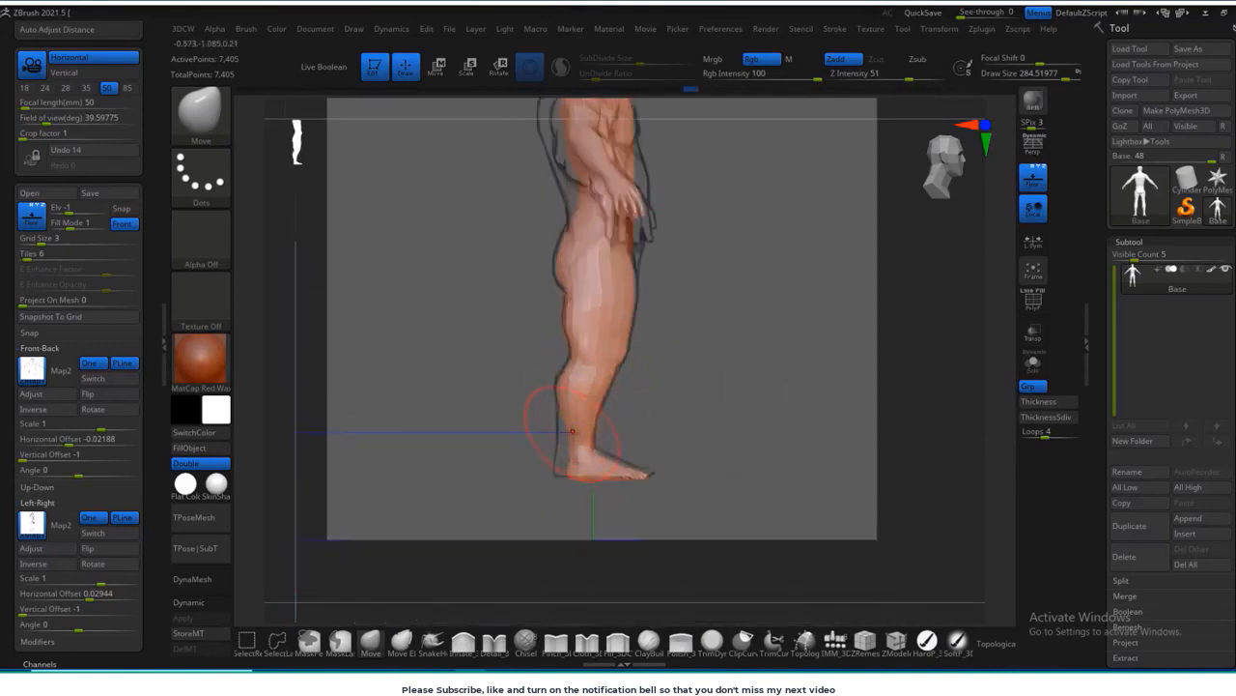
Step: Isolate the arms with a mask, set the gizmo at the shoulder, and raise and extend the arms along the front sketch
{"action": "mouse_move", "coordinate": [652, 381]}
{"action": "right_mouse_down", "text": "shift"}
{"action": "mouse_move", "coordinate": [750, 337]}
{"action": "mouse_move", "coordinate": [734, 411]}
{"action": "right_mouse_up", "text": "shift"}
{"action": "right_click_drag", "start_coordinate": [702, 328], "coordinate": [710, 403], "text": "alt"}
{"action": "key", "text": "s"}
{"action": "left_click_drag", "start_coordinate": [664, 290], "coordinate": [682, 280]}
{"action": "right_click_drag", "start_coordinate": [720, 251], "coordinate": [685, 283], "text": "alt"}
{"action": "mouse_move", "coordinate": [749, 249]}
{"action": "left_mouse_down", "text": "ctrl"}
{"action": "mouse_move", "coordinate": [676, 409]}
{"action": "mouse_move", "coordinate": [779, 372]}
{"action": "left_mouse_up", "text": "ctrl"}
{"action": "key", "text": "w"}
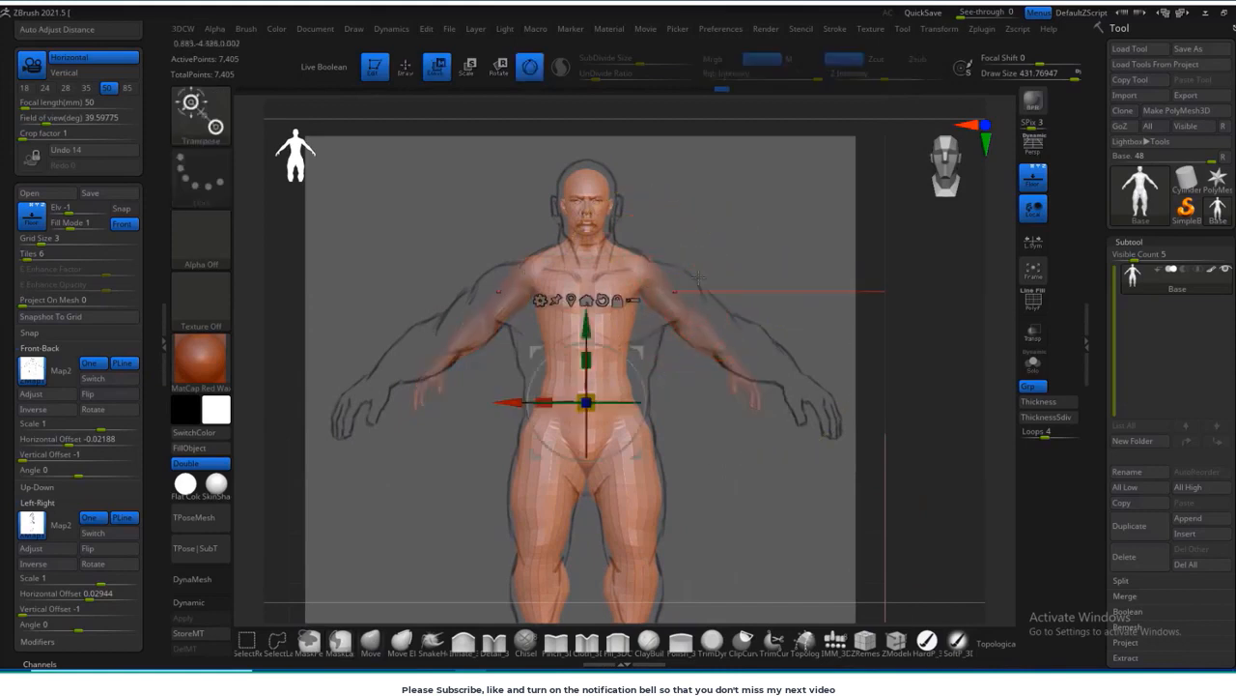
{"action": "left_click", "coordinate": [648, 280]}
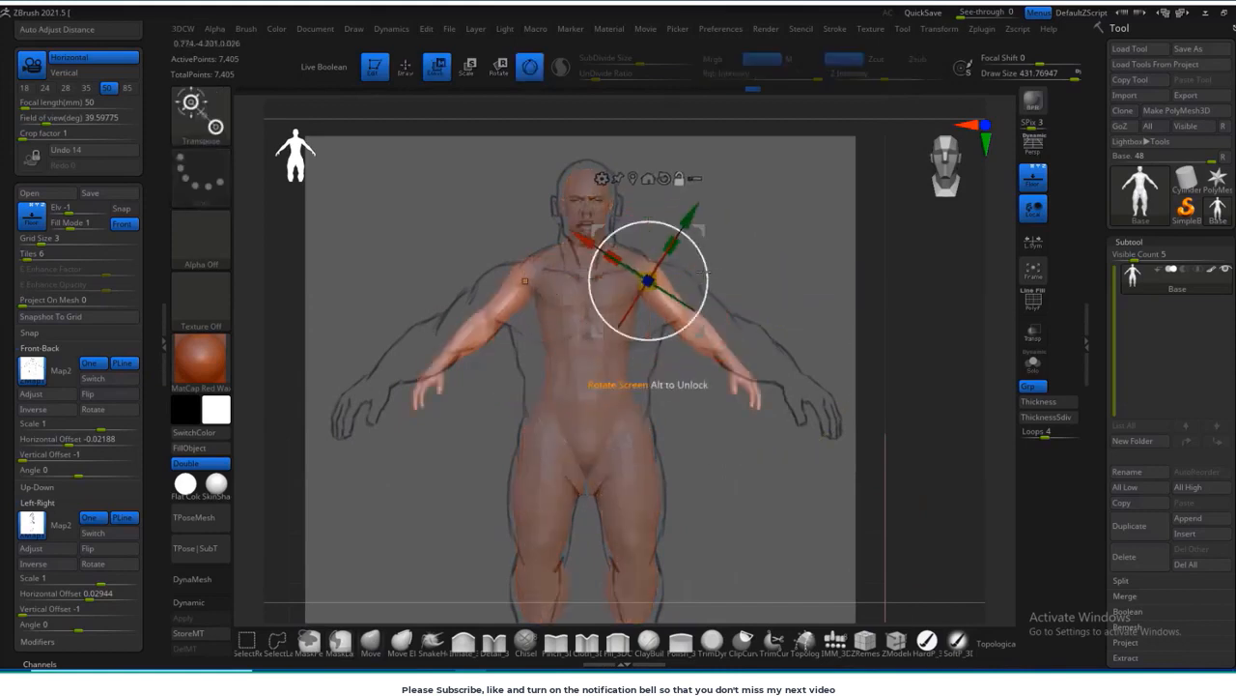
{"action": "left_click_drag", "start_coordinate": [701, 231], "coordinate": [727, 246]}
{"action": "left_click_drag", "start_coordinate": [732, 290], "coordinate": [702, 227]}
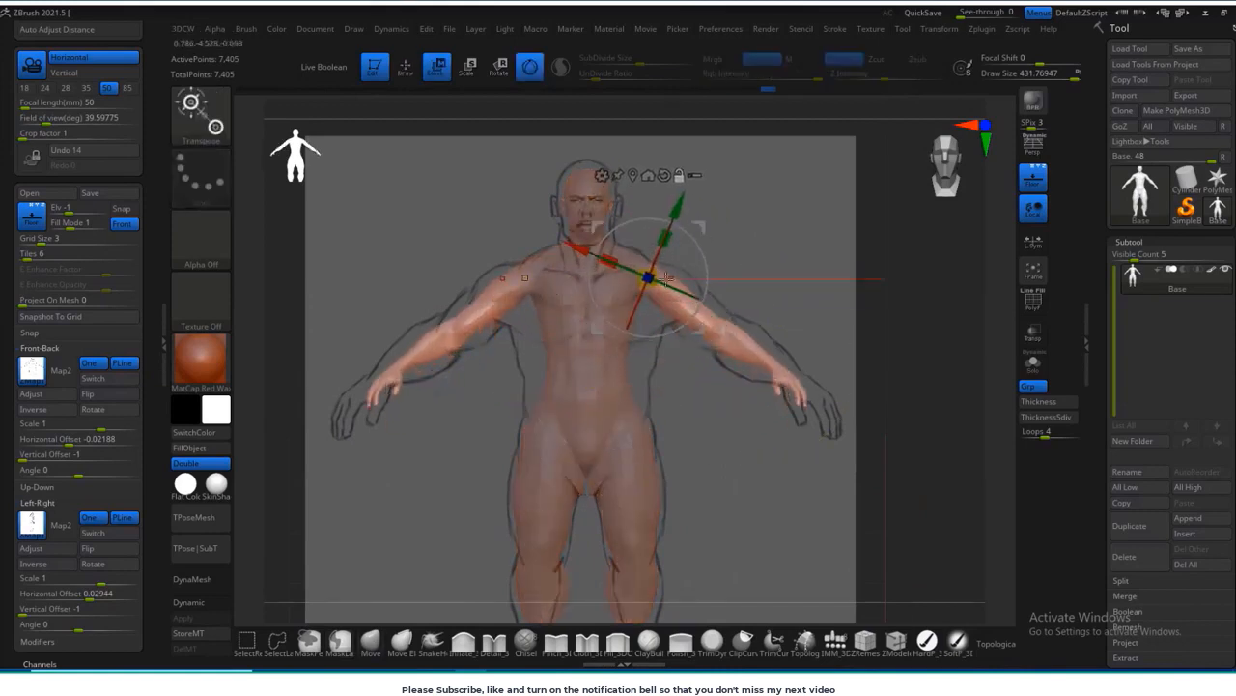
{"action": "left_click_drag", "start_coordinate": [654, 281], "coordinate": [707, 288]}
Step: Adjust the unmasked arms from the side view with the gizmo
{"action": "right_click_drag", "start_coordinate": [763, 298], "coordinate": [708, 302], "text": "shift"}
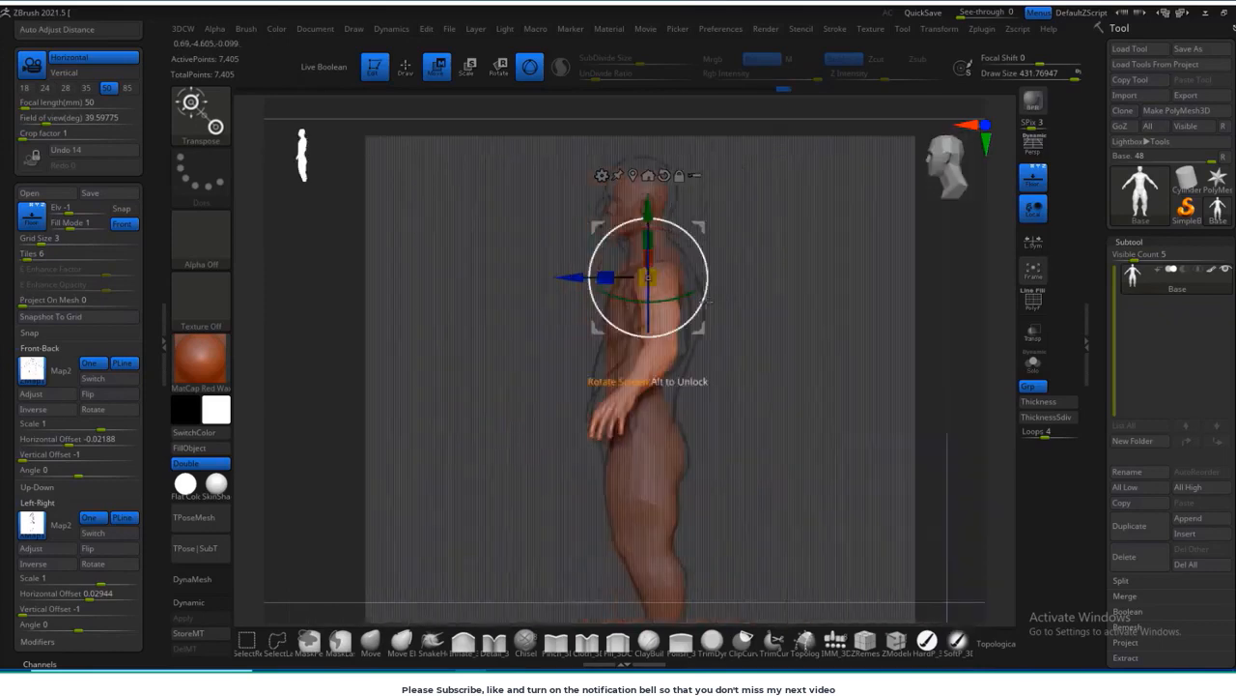
{"action": "left_click_drag", "start_coordinate": [687, 295], "coordinate": [682, 297]}
{"action": "right_click_drag", "start_coordinate": [710, 298], "coordinate": [765, 296], "text": "shift"}
{"action": "right_click_drag", "start_coordinate": [771, 250], "coordinate": [765, 298], "text": "alt"}
{"action": "right_click_drag", "start_coordinate": [765, 298], "coordinate": [710, 299], "text": "shift"}
Step: Mask the body to isolate the head and place the gizmo at the base of the neck
{"action": "mouse_move", "coordinate": [778, 188]}
{"action": "right_mouse_down", "text": "alt"}
{"action": "mouse_move", "coordinate": [792, 302]}
{"action": "mouse_move", "coordinate": [782, 231]}
{"action": "right_mouse_up", "text": "alt"}
{"action": "right_click_drag", "start_coordinate": [782, 231], "coordinate": [804, 338], "text": "alt"}
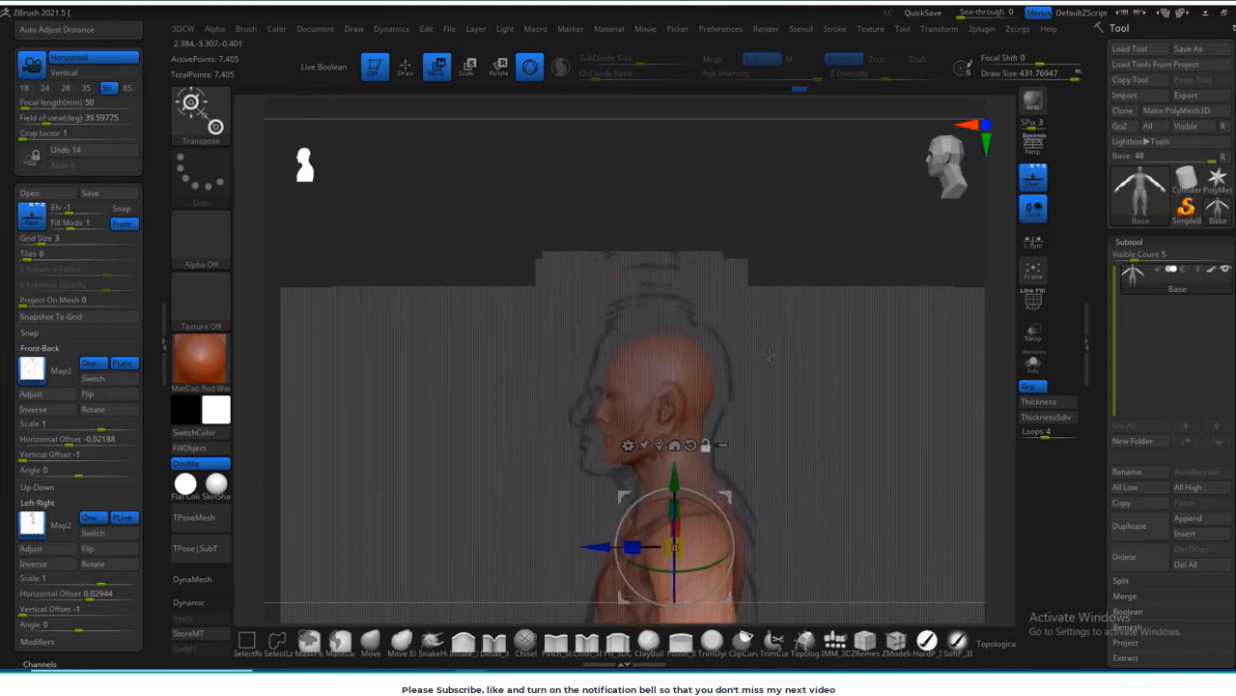
{"action": "mouse_move", "coordinate": [731, 332]}
{"action": "left_mouse_down", "text": "ctrl"}
{"action": "mouse_move", "coordinate": [554, 439]}
{"action": "mouse_move", "coordinate": [558, 428]}
{"action": "left_mouse_up", "text": "ctrl"}
{"action": "right_click_drag", "start_coordinate": [797, 412], "coordinate": [780, 393], "text": "alt"}
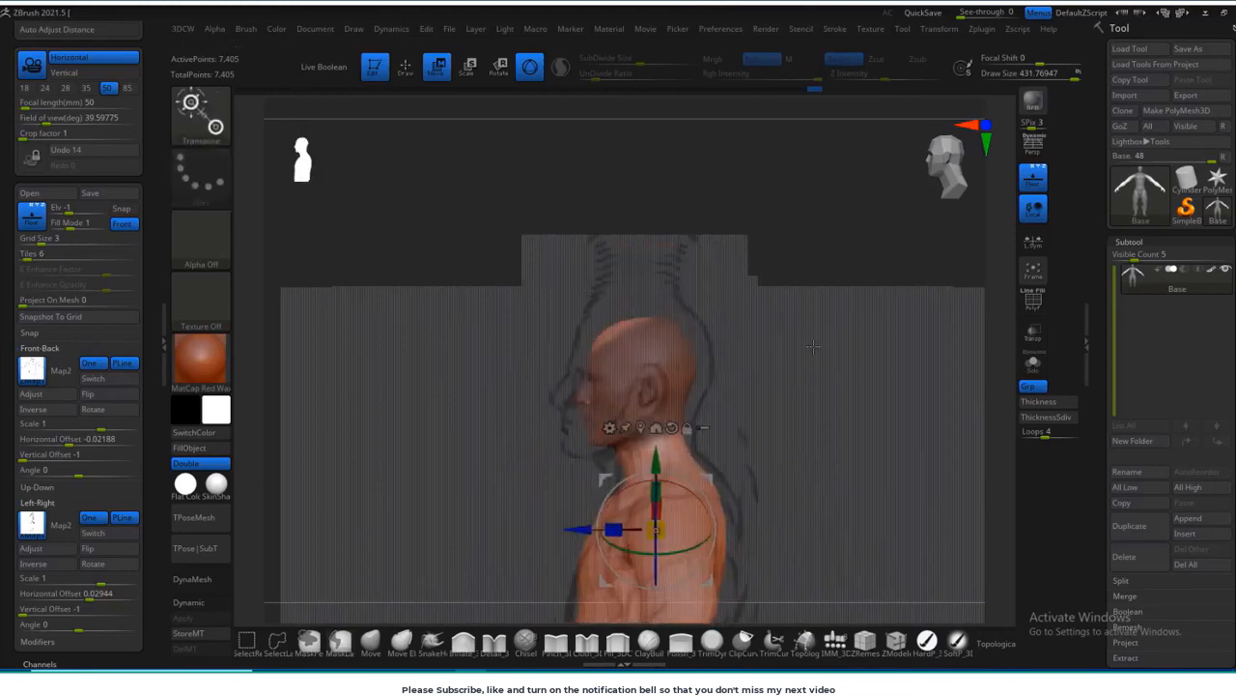
{"action": "right_click_drag", "start_coordinate": [704, 321], "coordinate": [755, 320], "text": "shift"}
{"action": "mouse_move", "coordinate": [638, 335]}
{"action": "left_mouse_down", "text": "ctrl"}
{"action": "mouse_move", "coordinate": [468, 452]}
{"action": "mouse_move", "coordinate": [483, 458]}
{"action": "left_mouse_up", "text": "ctrl"}
{"action": "right_click_drag", "start_coordinate": [821, 406], "coordinate": [768, 407], "text": "shift"}
{"action": "left_click", "coordinate": [811, 411], "text": "ctrl"}
{"action": "left_click_drag", "start_coordinate": [717, 488], "coordinate": [726, 451], "text": "alt"}
{"action": "left_click", "coordinate": [668, 419], "text": "alt"}
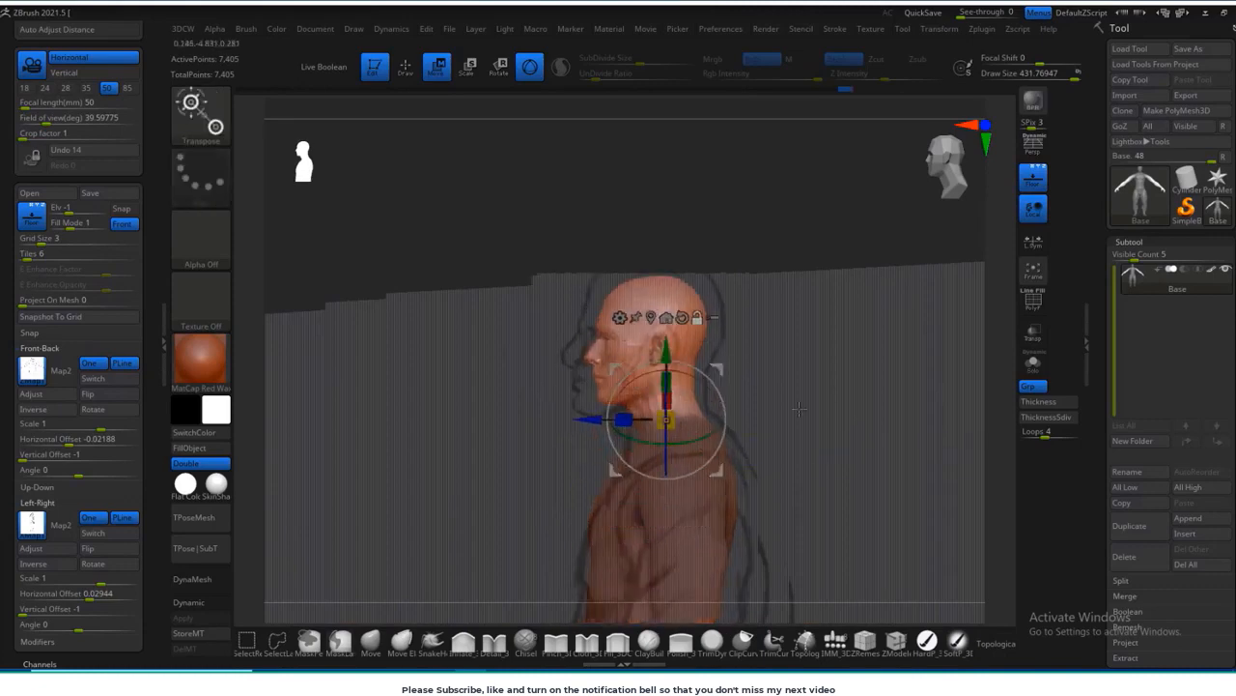
Step: Fit the head to the sketched head outline with the gizmo and centre the gizmo on the neck
{"action": "right_click_drag", "start_coordinate": [673, 419], "coordinate": [656, 498], "text": "alt"}
{"action": "left_click_drag", "start_coordinate": [651, 498], "coordinate": [655, 513]}
{"action": "right_click_drag", "start_coordinate": [736, 440], "coordinate": [794, 452], "text": "ctrl"}
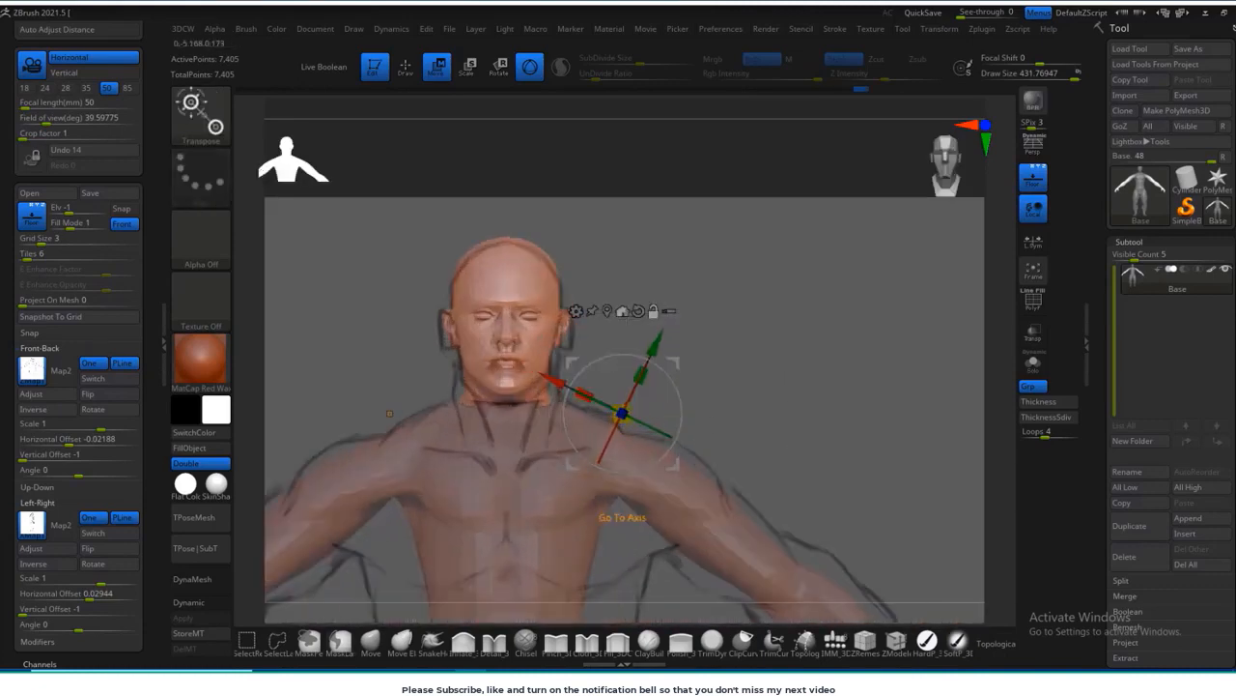
{"action": "left_click_drag", "start_coordinate": [663, 365], "coordinate": [544, 369], "text": "alt"}
{"action": "right_click_drag", "start_coordinate": [715, 322], "coordinate": [727, 244], "text": "alt"}
{"action": "mouse_move", "coordinate": [726, 243]}
{"action": "right_mouse_down"}
{"action": "mouse_move", "coordinate": [673, 265]}
{"action": "mouse_move", "coordinate": [657, 288]}
{"action": "mouse_move", "coordinate": [736, 309]}
{"action": "mouse_move", "coordinate": [796, 281]}
{"action": "mouse_move", "coordinate": [787, 264]}
{"action": "mouse_move", "coordinate": [786, 275]}
{"action": "right_mouse_up"}
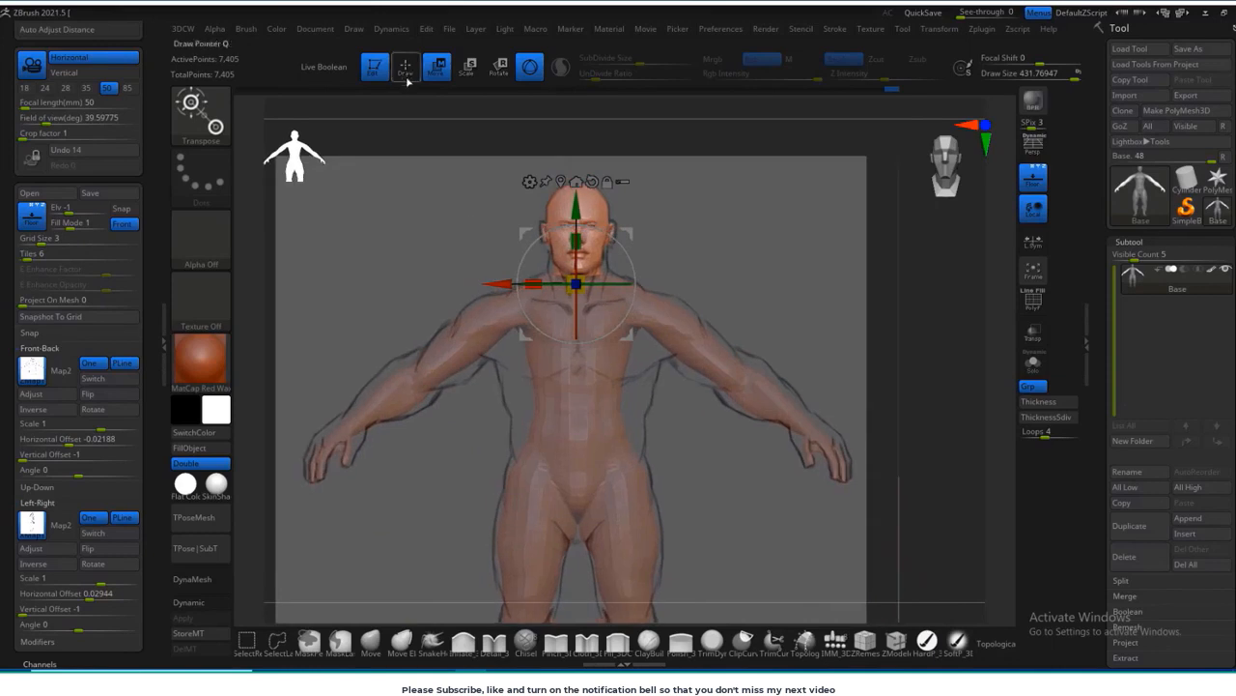
Step: Clear the mask and bulk out the chest and waist with a large Move brush to match the front sketch
{"action": "left_click", "coordinate": [407, 72]}
{"action": "right_click_drag", "start_coordinate": [628, 356], "coordinate": [632, 373], "text": "alt"}
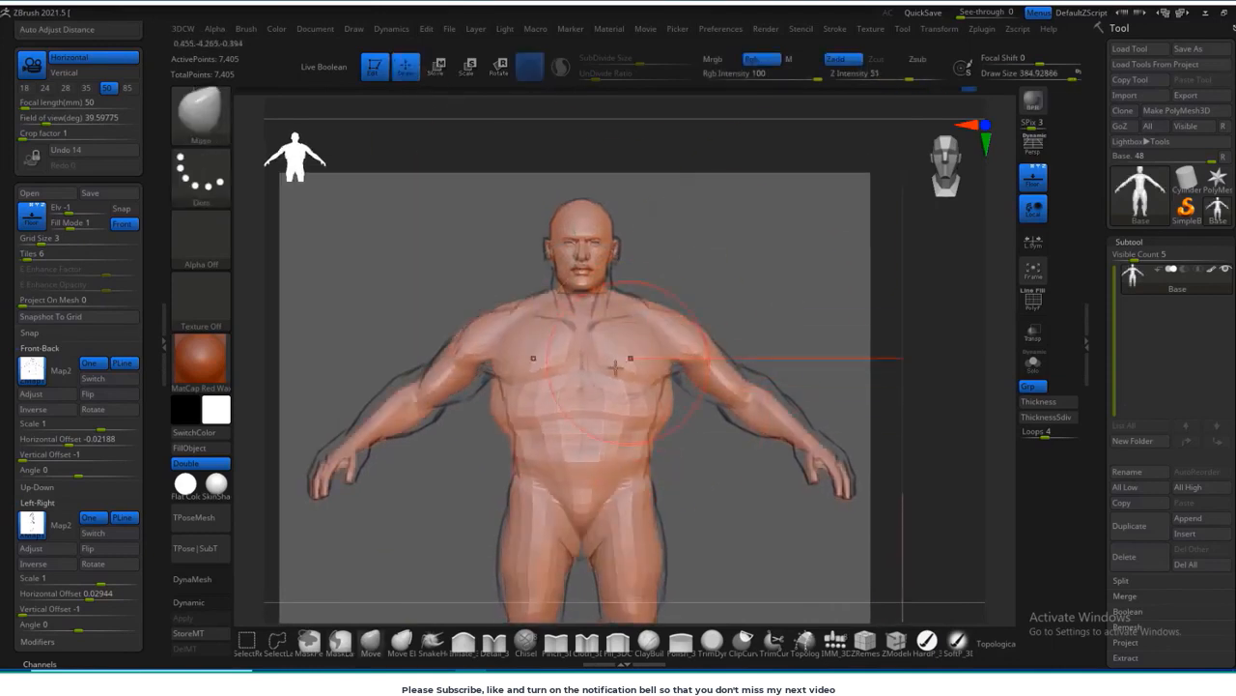
{"action": "right_click_drag", "start_coordinate": [628, 348], "coordinate": [723, 263]}
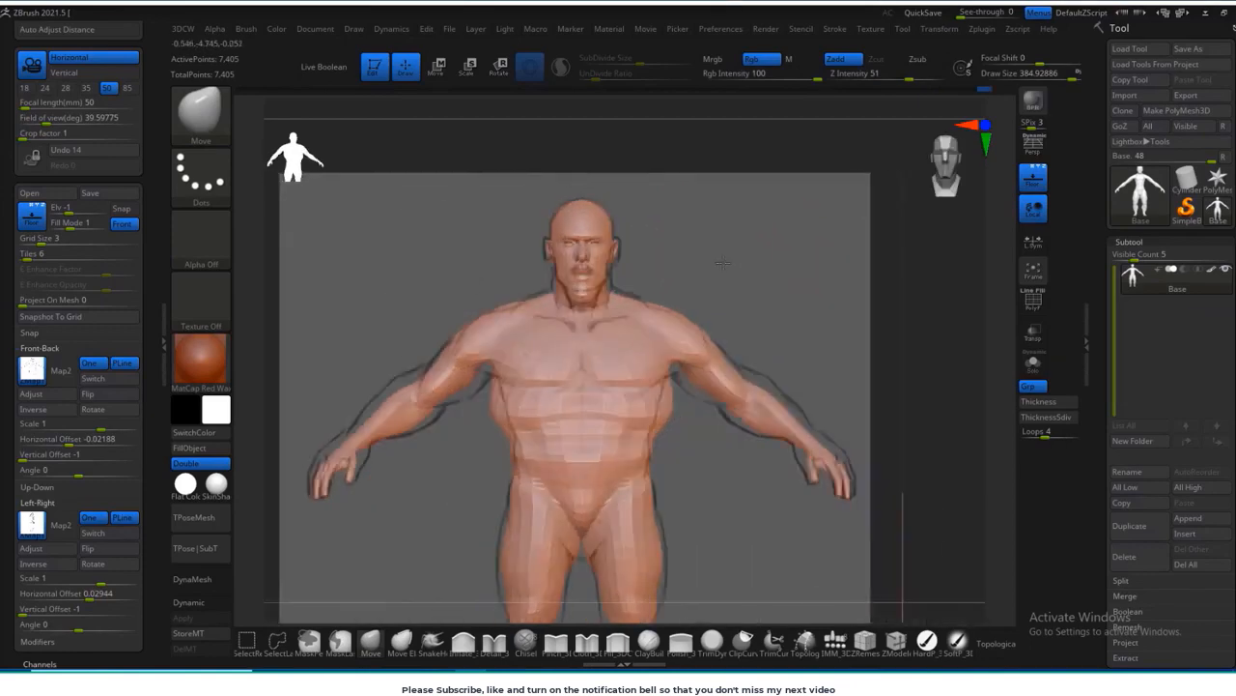
Step: Fit the shoulders and arms to the front sketch with a Move brush about 205 in size
{"action": "right_click_drag", "start_coordinate": [558, 314], "coordinate": [561, 328], "text": "ctrl"}
{"action": "key", "text": "s"}
{"action": "left_click_drag", "start_coordinate": [560, 328], "coordinate": [544, 331]}
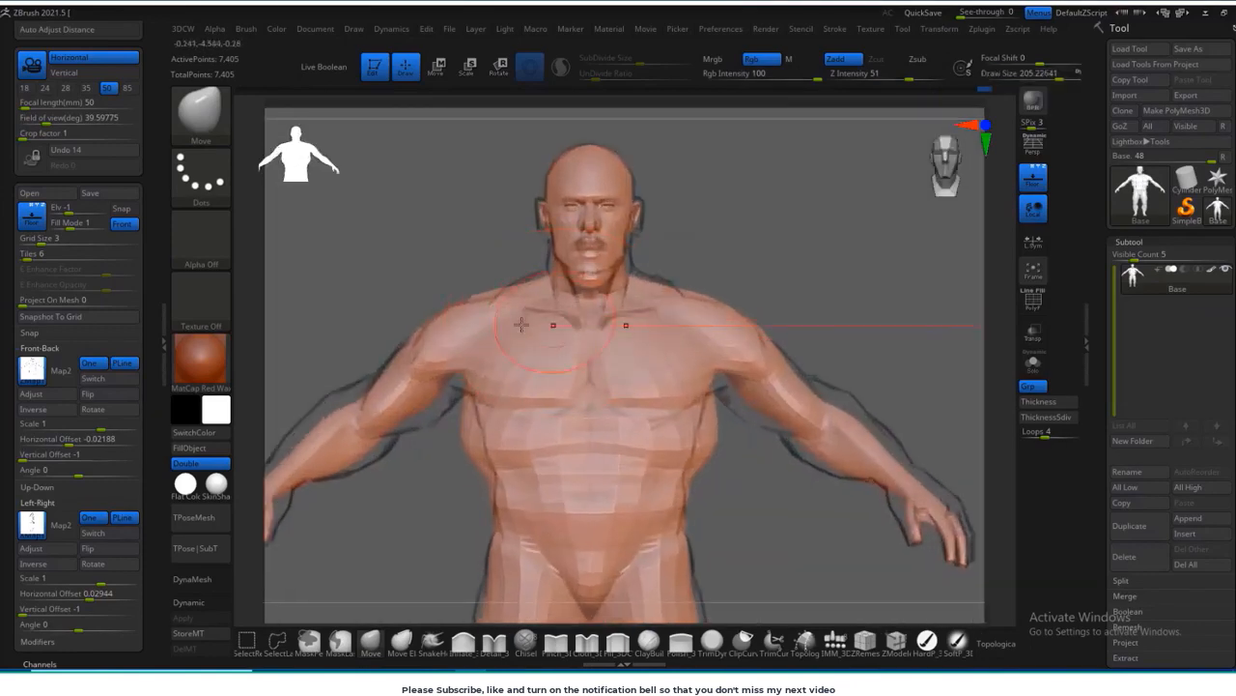
{"action": "mouse_move", "coordinate": [443, 379]}
{"action": "left_mouse_down"}
{"action": "mouse_move", "coordinate": [446, 390]}
{"action": "mouse_move", "coordinate": [402, 413]}
{"action": "left_mouse_up"}
{"action": "right_click_drag", "start_coordinate": [399, 394], "coordinate": [553, 283], "text": "alt"}
{"action": "left_click_drag", "start_coordinate": [501, 297], "coordinate": [527, 350]}
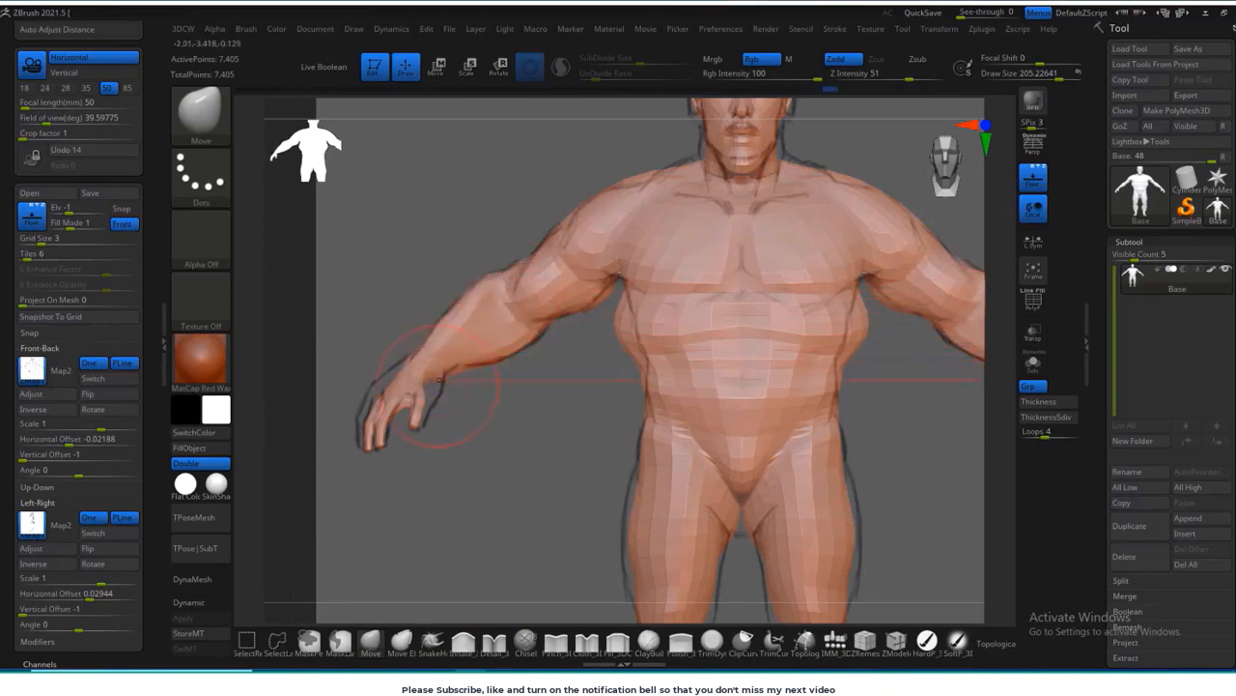
Step: Enlarge the Move brush to about 342 and adjust the hips and thighs to the front sketch
{"action": "key", "text": "bracketright"}
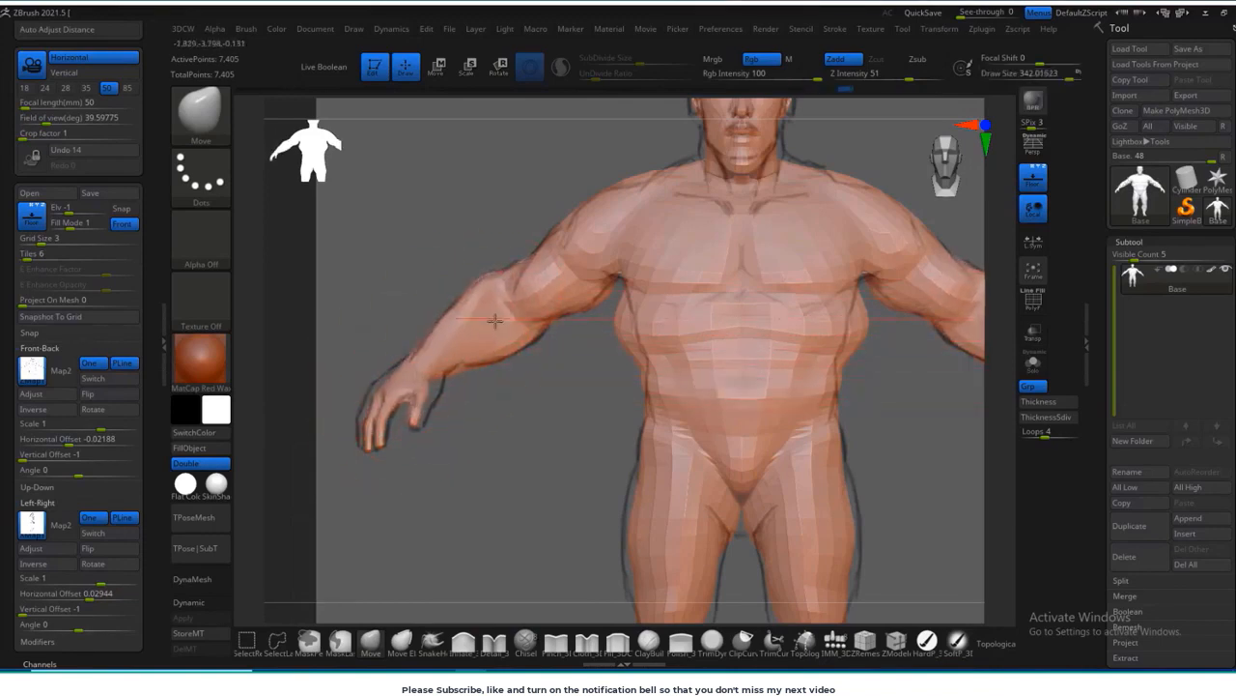
{"action": "left_click_drag", "start_coordinate": [918, 428], "coordinate": [881, 390], "text": "alt"}
{"action": "left_click_drag", "start_coordinate": [831, 279], "coordinate": [817, 303], "text": "shift"}
{"action": "left_click_drag", "start_coordinate": [859, 394], "coordinate": [844, 278], "text": "alt"}
{"action": "mouse_move", "coordinate": [795, 335]}
{"action": "left_mouse_down"}
{"action": "mouse_move", "coordinate": [808, 335]}
{"action": "mouse_move", "coordinate": [834, 265]}
{"action": "left_mouse_up"}
{"action": "left_click_drag", "start_coordinate": [588, 356], "coordinate": [579, 354]}
{"action": "left_click_drag", "start_coordinate": [656, 356], "coordinate": [662, 354]}
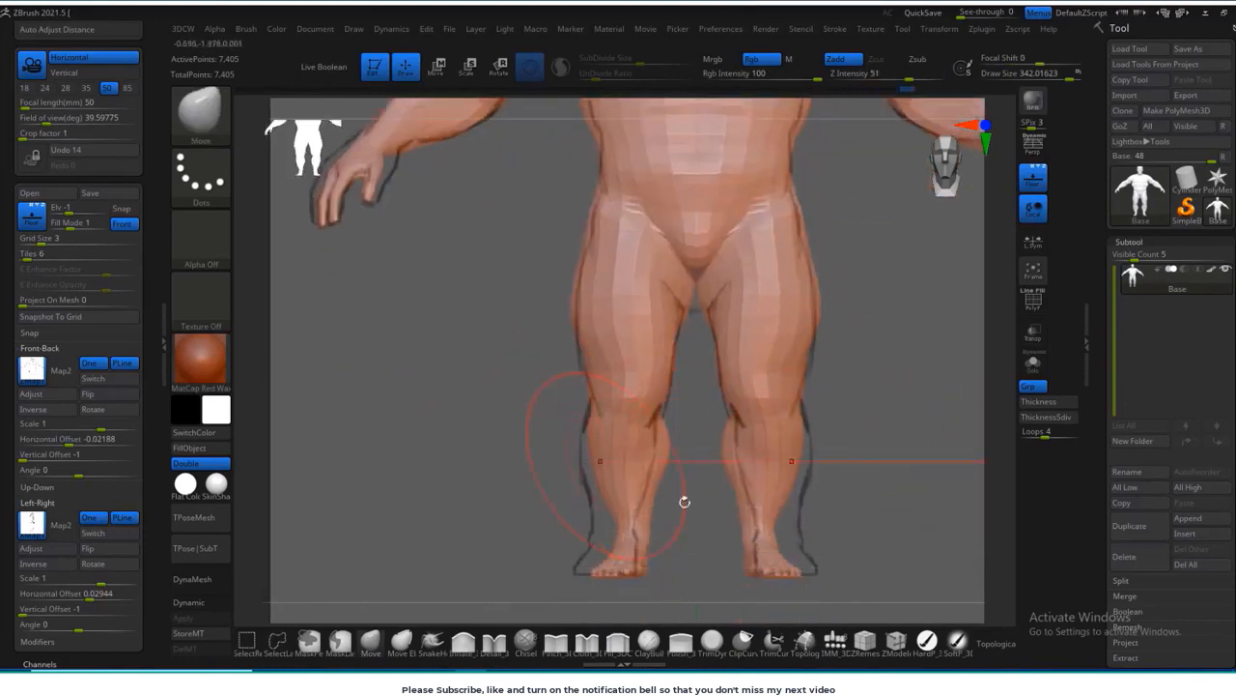
Step: Widen the calves, ankles and feet to the front sketch with a Move brush about 220 in size
{"action": "mouse_move", "coordinate": [685, 501]}
{"action": "left_mouse_down", "text": "alt"}
{"action": "mouse_move", "coordinate": [686, 428]}
{"action": "mouse_move", "coordinate": [616, 452]}
{"action": "mouse_move", "coordinate": [603, 421]}
{"action": "left_mouse_up", "text": "alt"}
{"action": "key", "text": "bracketleft"}
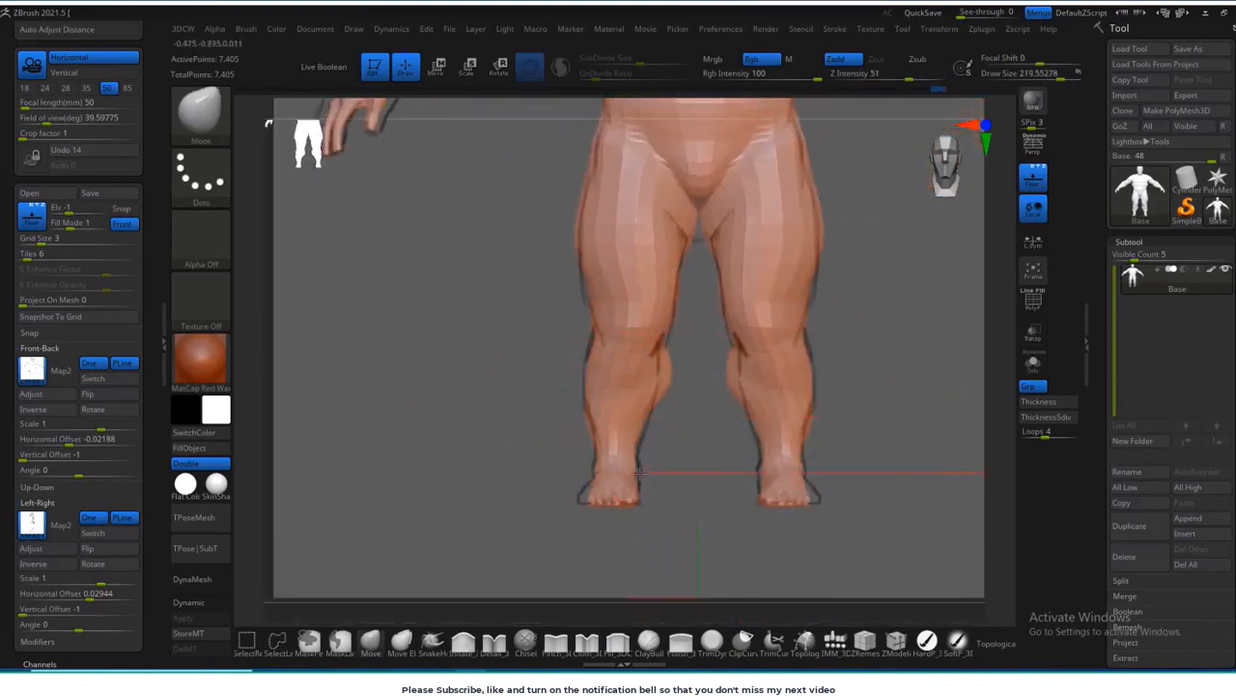
{"action": "left_click_drag", "start_coordinate": [825, 420], "coordinate": [806, 419], "text": "alt"}
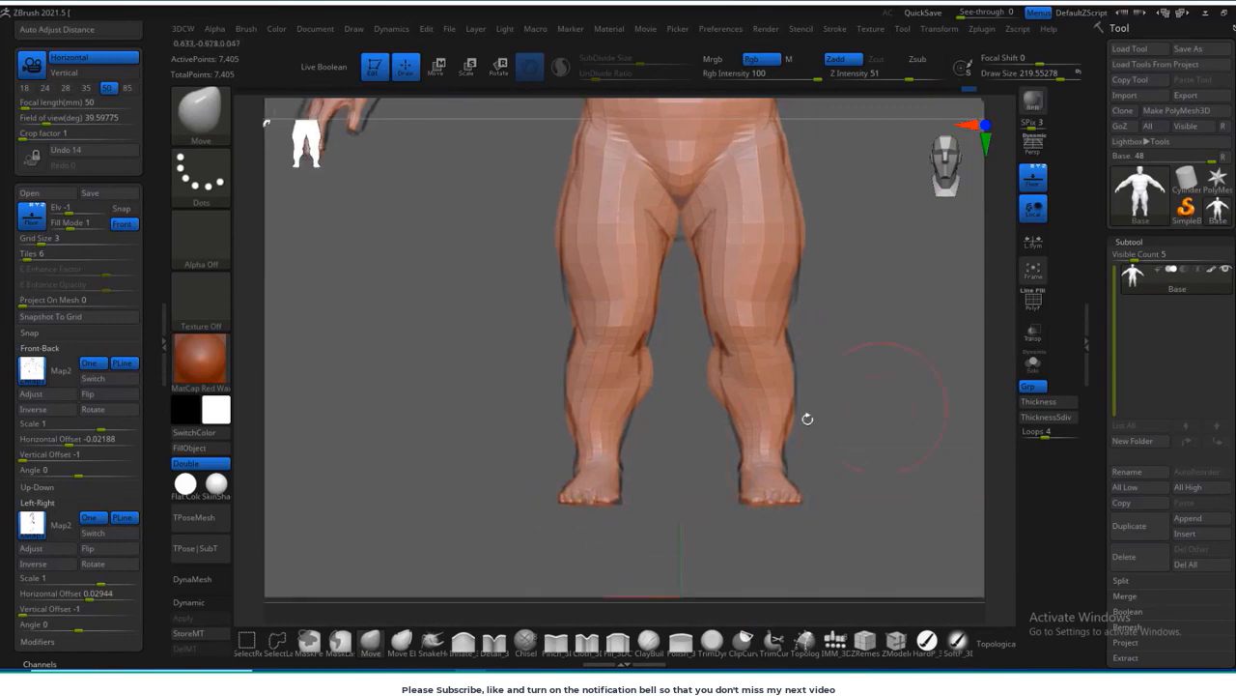
{"action": "left_click_drag", "start_coordinate": [627, 435], "coordinate": [633, 432]}
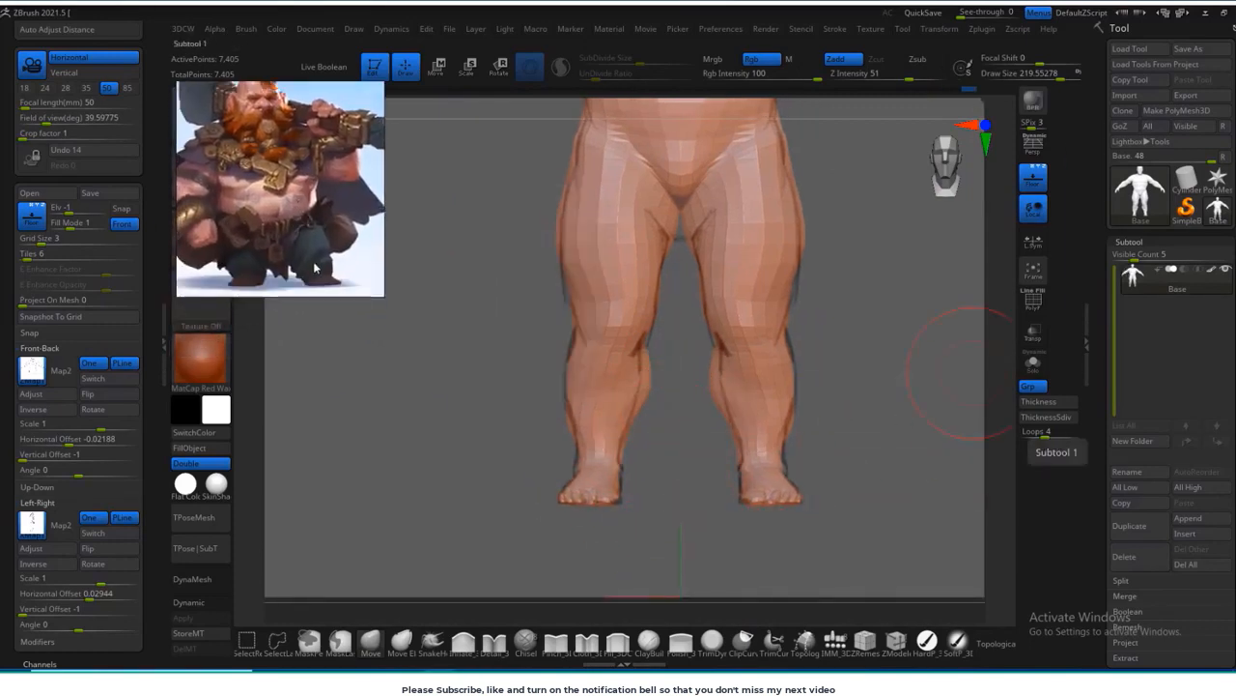
Step: Fit the foot, heel and back of the leg to the sketched outline in side view
{"action": "left_click_drag", "start_coordinate": [855, 333], "coordinate": [763, 340], "text": "shift"}
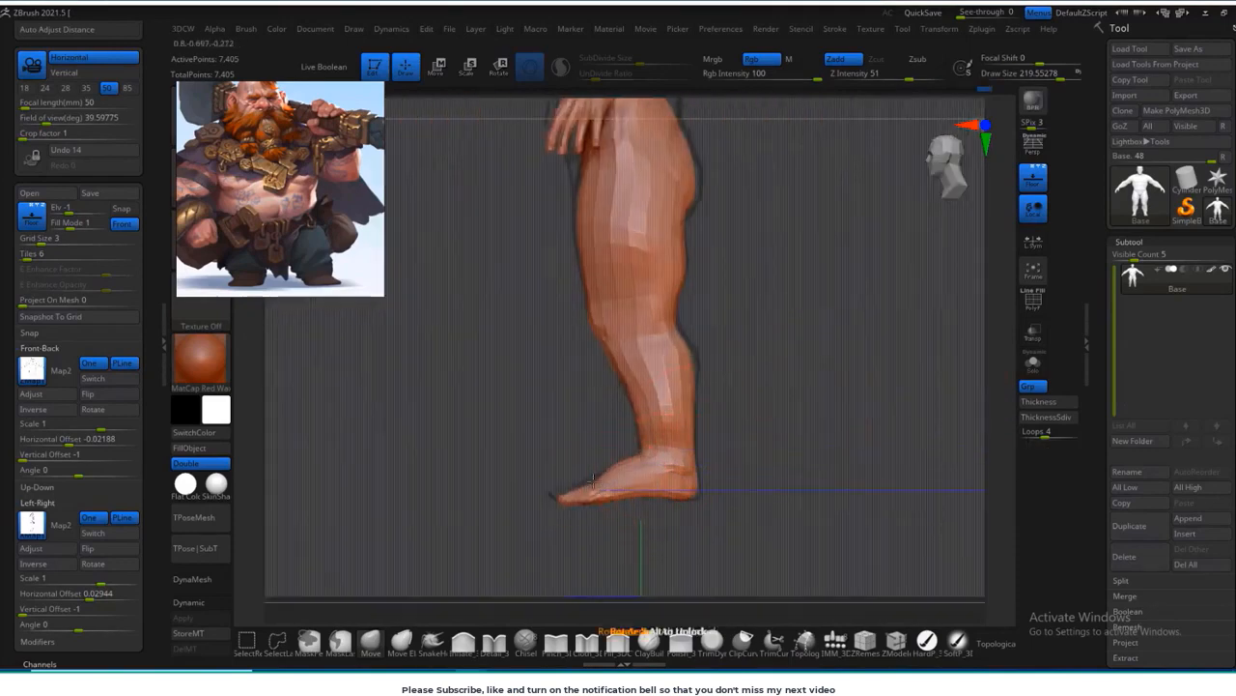
{"action": "left_click_drag", "start_coordinate": [594, 480], "coordinate": [596, 473]}
{"action": "left_click_drag", "start_coordinate": [693, 477], "coordinate": [699, 477]}
{"action": "left_click_drag", "start_coordinate": [736, 396], "coordinate": [731, 454], "text": "alt"}
{"action": "left_click_drag", "start_coordinate": [570, 233], "coordinate": [590, 313], "text": "alt"}
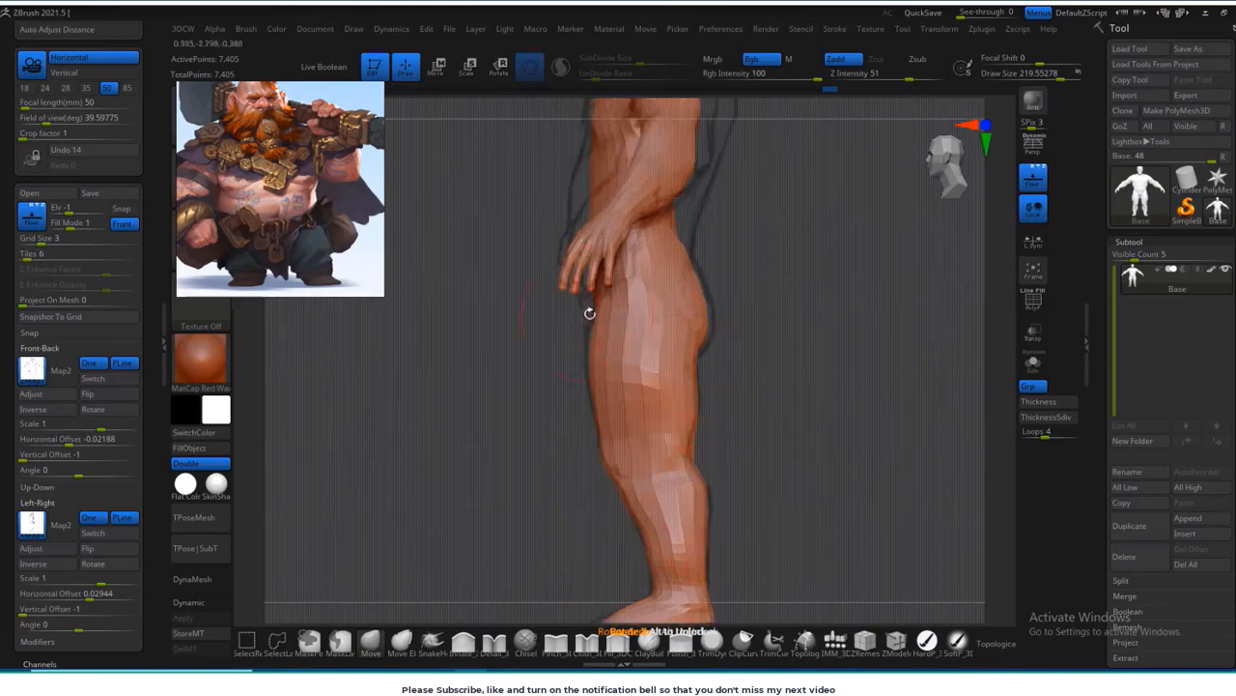
{"action": "left_click_drag", "start_coordinate": [712, 332], "coordinate": [698, 477], "text": "alt"}
Step: Move the floating dwarf reference picture lower beside the model
{"action": "mouse_move", "coordinate": [778, 280]}
{"action": "left_mouse_down", "text": "shift"}
{"action": "mouse_move", "coordinate": [884, 242]}
{"action": "mouse_move", "coordinate": [739, 233]}
{"action": "left_mouse_up", "text": "shift"}
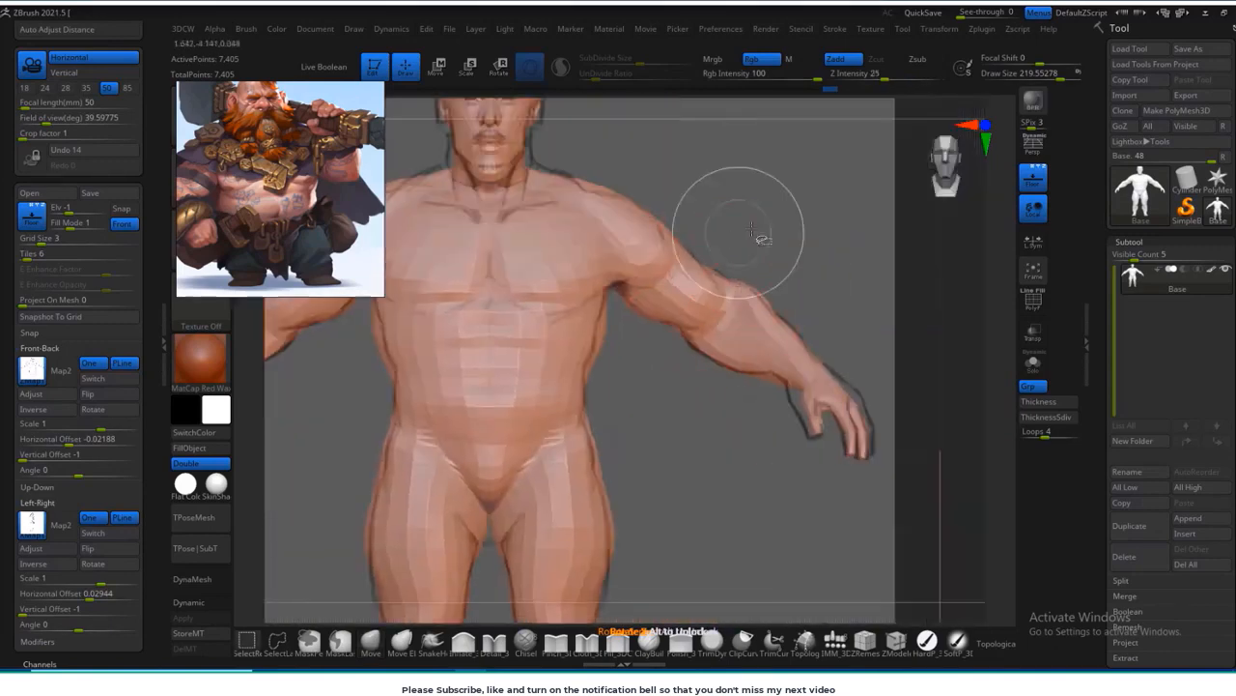
{"action": "left_click_drag", "start_coordinate": [661, 167], "coordinate": [692, 147], "text": "ctrl+shift"}
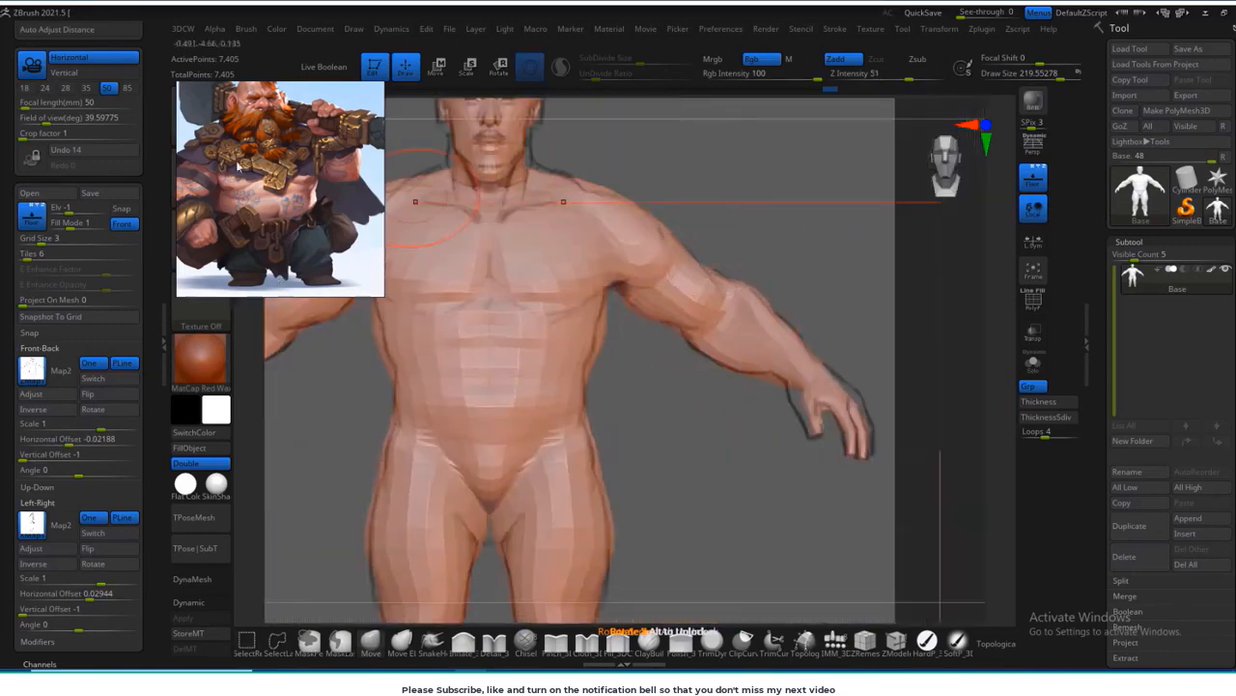
{"action": "left_click_drag", "start_coordinate": [238, 166], "coordinate": [244, 341]}
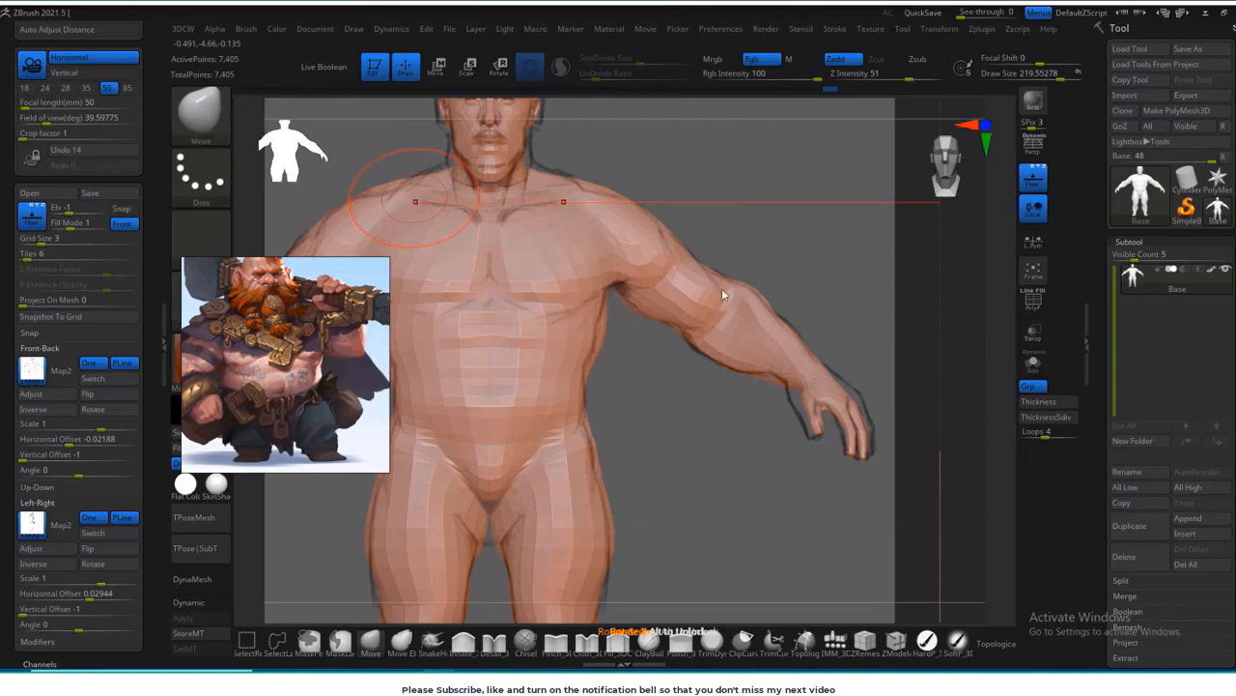
Step: Hide both arms with a SelectLasso selection and inverted visibility, leaving only the head, torso and legs
{"action": "left_click_drag", "start_coordinate": [847, 171], "coordinate": [763, 246], "text": "ctrl+shift"}
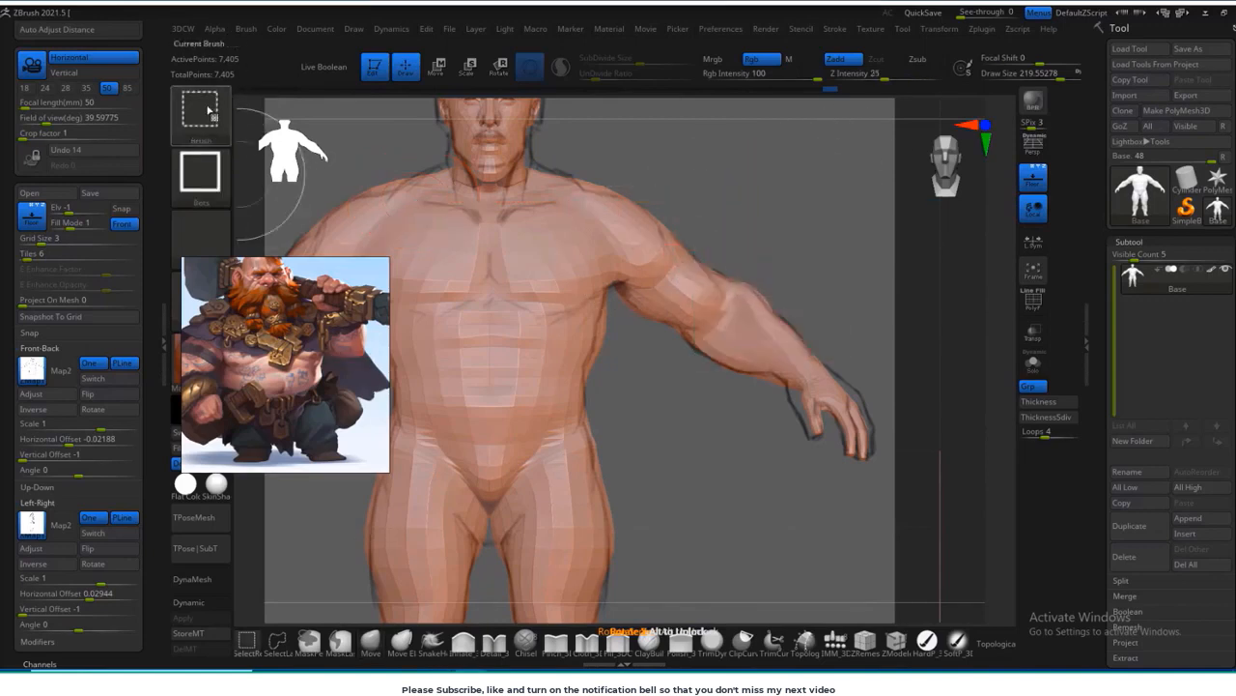
{"action": "left_click", "coordinate": [211, 110]}
{"action": "left_click", "coordinate": [340, 126]}
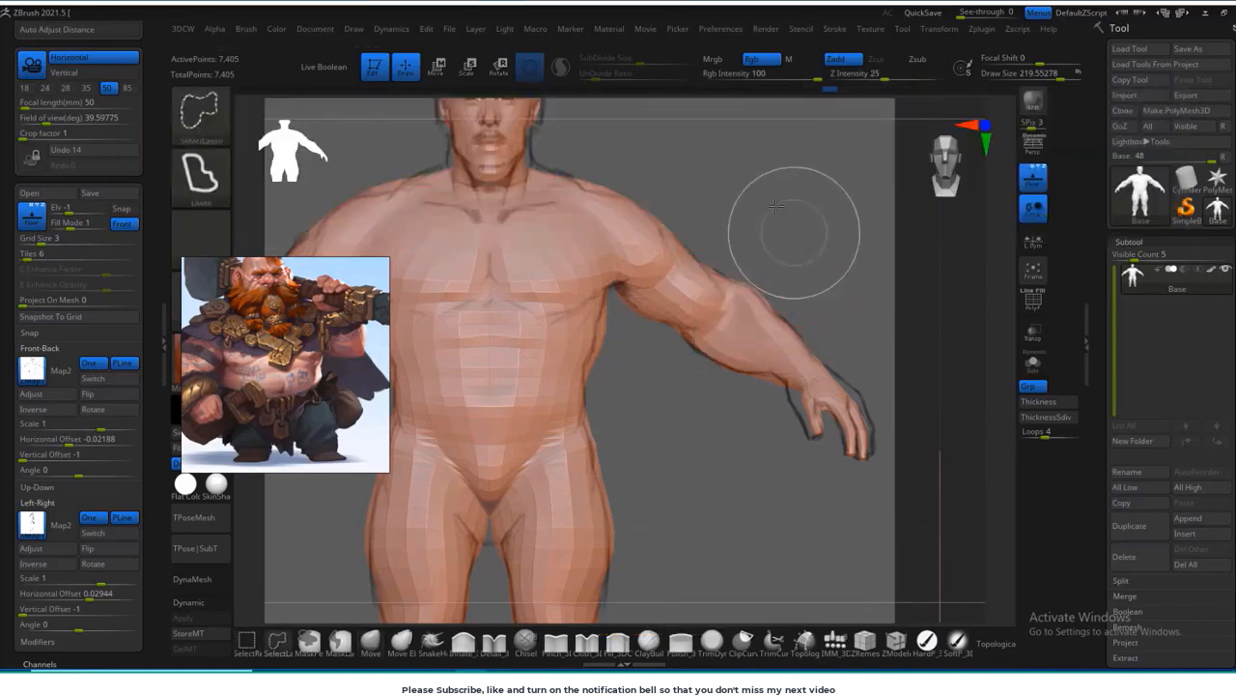
{"action": "mouse_move", "coordinate": [597, 205]}
{"action": "left_mouse_down", "text": "ctrl+shift"}
{"action": "mouse_move", "coordinate": [676, 454]}
{"action": "mouse_move", "coordinate": [676, 541]}
{"action": "mouse_move", "coordinate": [667, 522]}
{"action": "left_mouse_up", "text": "ctrl+shift"}
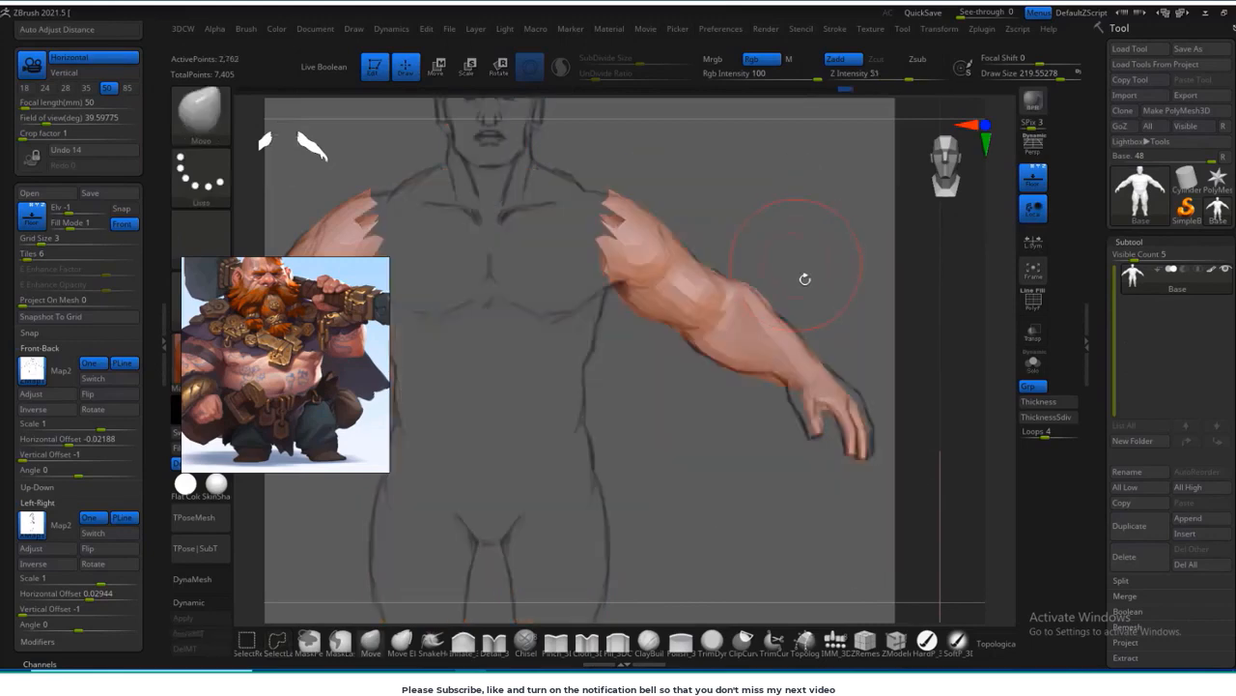
{"action": "left_click", "coordinate": [820, 245], "text": "ctrl+shift"}
Step: Push out the chest, upper back and lower back to the side sketch with a Move brush about 303 in size
{"action": "mouse_move", "coordinate": [841, 254]}
{"action": "left_mouse_down"}
{"action": "mouse_move", "coordinate": [762, 334]}
{"action": "mouse_move", "coordinate": [705, 268]}
{"action": "left_mouse_up"}
{"action": "key", "text": "s"}
{"action": "left_click_drag", "start_coordinate": [460, 331], "coordinate": [471, 326]}
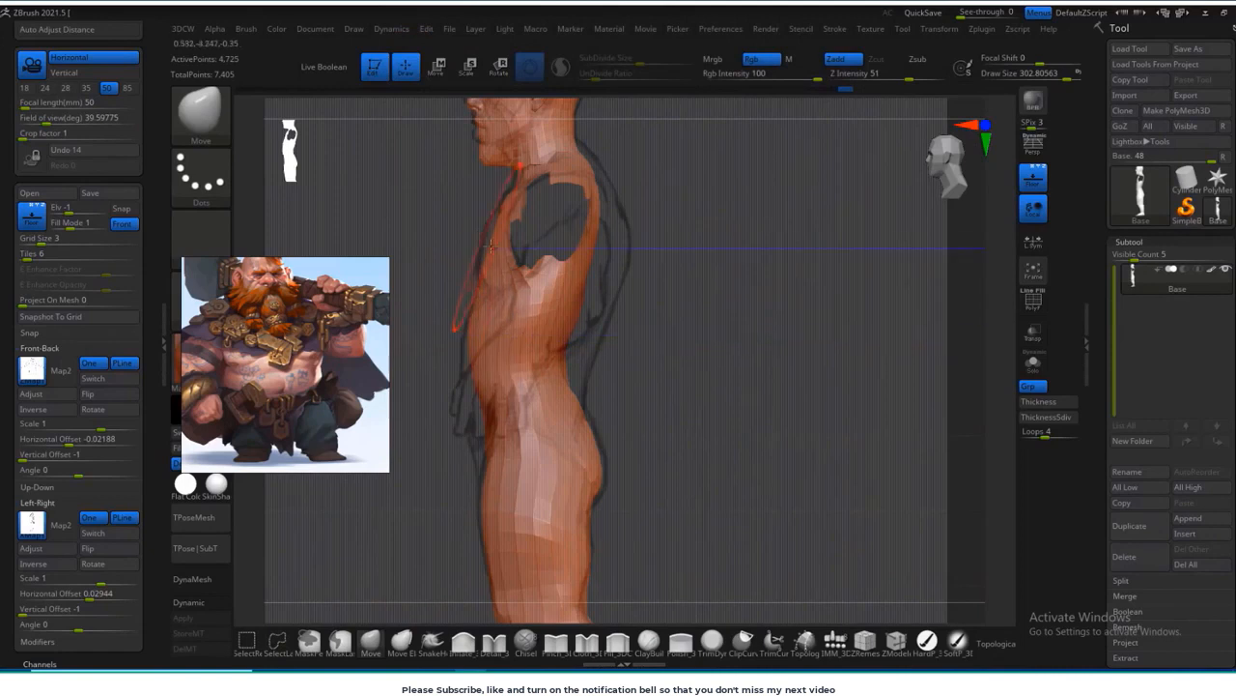
{"action": "left_click_drag", "start_coordinate": [612, 250], "coordinate": [608, 198]}
{"action": "left_click_drag", "start_coordinate": [616, 267], "coordinate": [629, 272]}
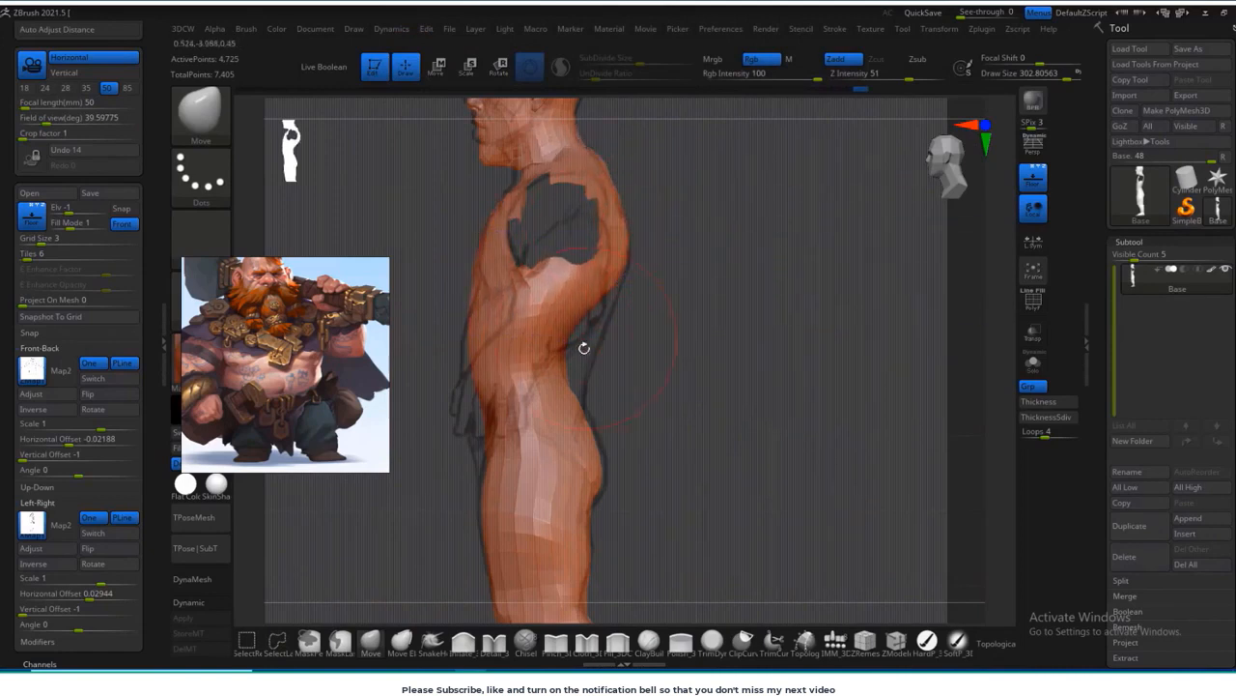
{"action": "mouse_move", "coordinate": [585, 348]}
{"action": "left_mouse_down"}
{"action": "mouse_move", "coordinate": [603, 357]}
{"action": "mouse_move", "coordinate": [612, 341]}
{"action": "left_mouse_up"}
Step: Pull the belly forward and fit the buttocks and legs to the side sketch with the Move brush
{"action": "right_click_drag", "start_coordinate": [596, 466], "coordinate": [647, 386], "text": "alt"}
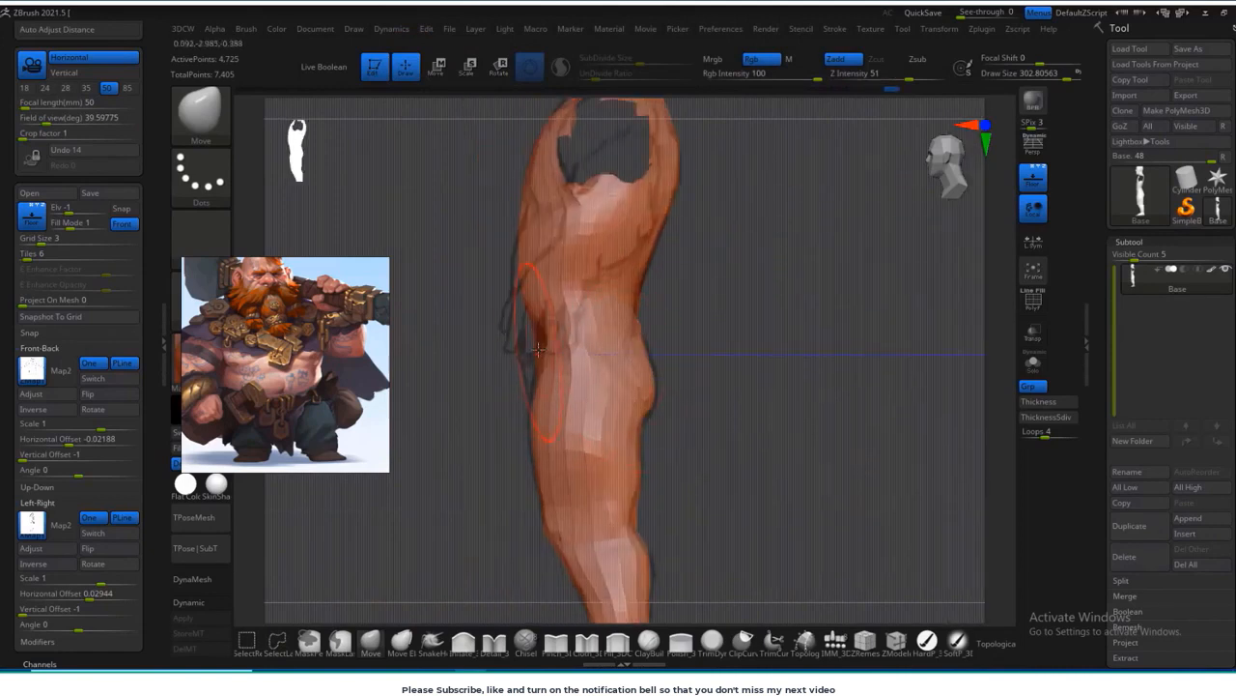
{"action": "left_click_drag", "start_coordinate": [538, 349], "coordinate": [514, 295]}
{"action": "right_click_drag", "start_coordinate": [632, 378], "coordinate": [634, 259], "text": "alt"}
{"action": "key", "text": "s"}
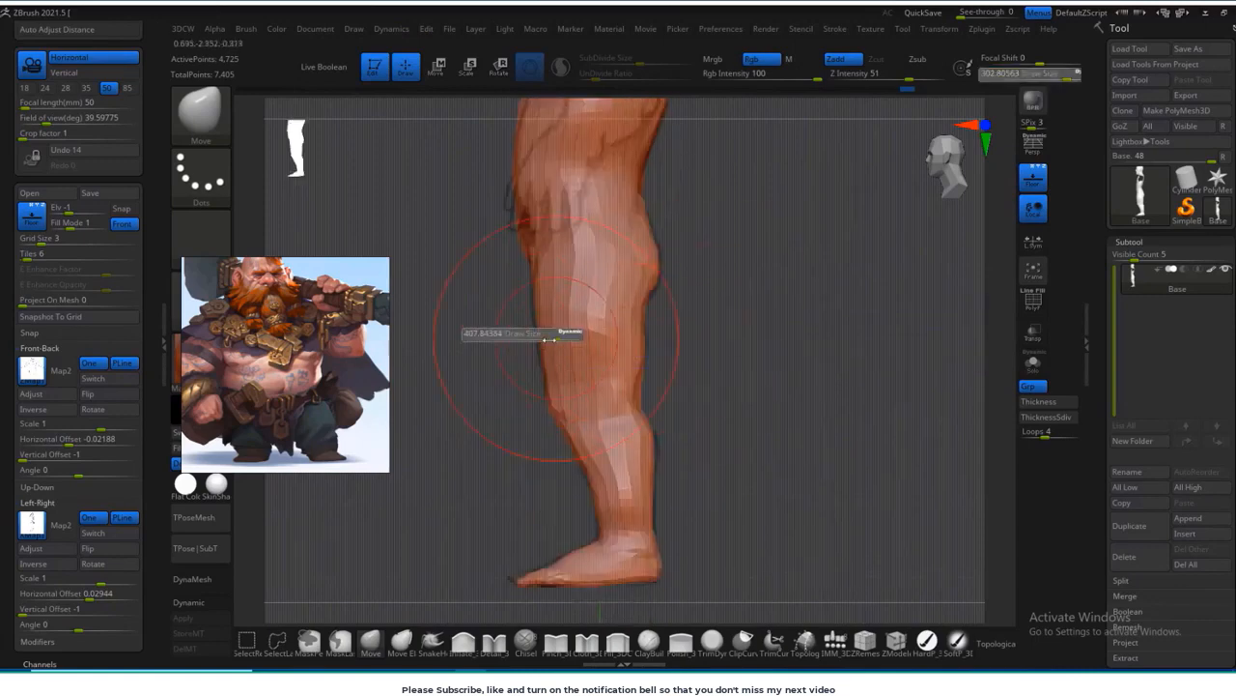
{"action": "left_click_drag", "start_coordinate": [568, 334], "coordinate": [562, 333]}
{"action": "right_click_drag", "start_coordinate": [639, 489], "coordinate": [647, 458], "text": "alt"}
Step: Refine the inner knees and outer thighs in front view with a Move brush about 155 in size
{"action": "right_click_drag", "start_coordinate": [612, 498], "coordinate": [706, 458], "text": "shift"}
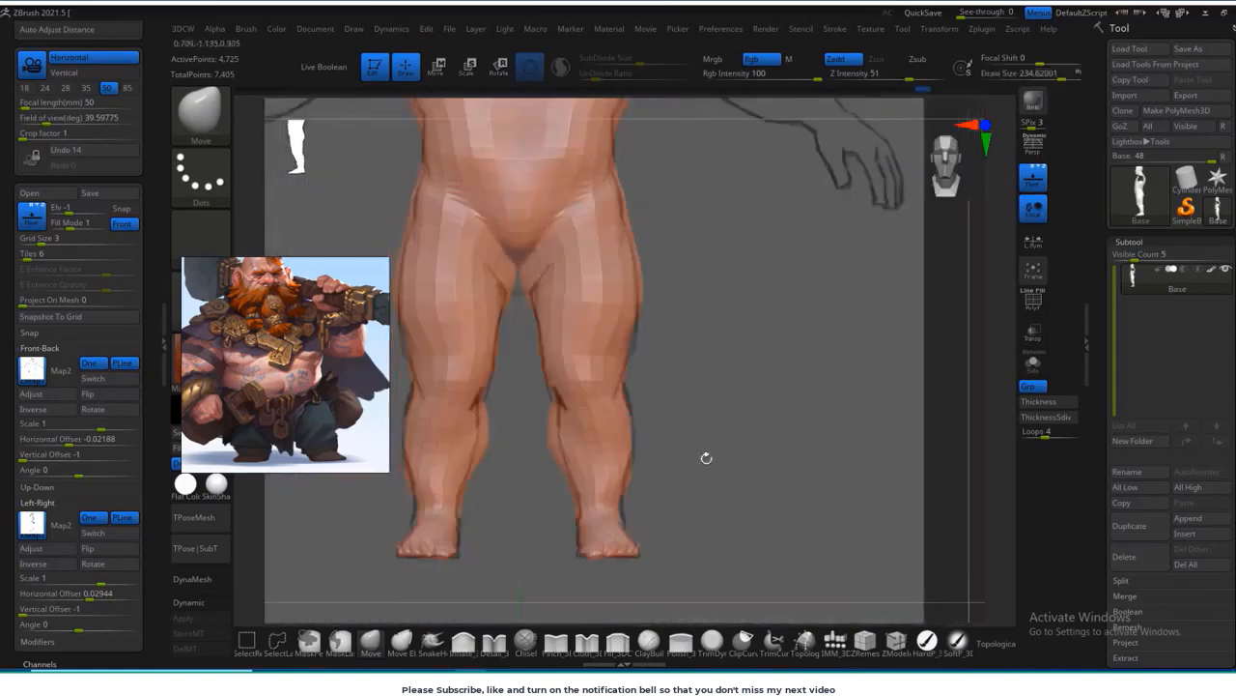
{"action": "key", "text": "s"}
{"action": "left_click_drag", "start_coordinate": [565, 448], "coordinate": [557, 447]}
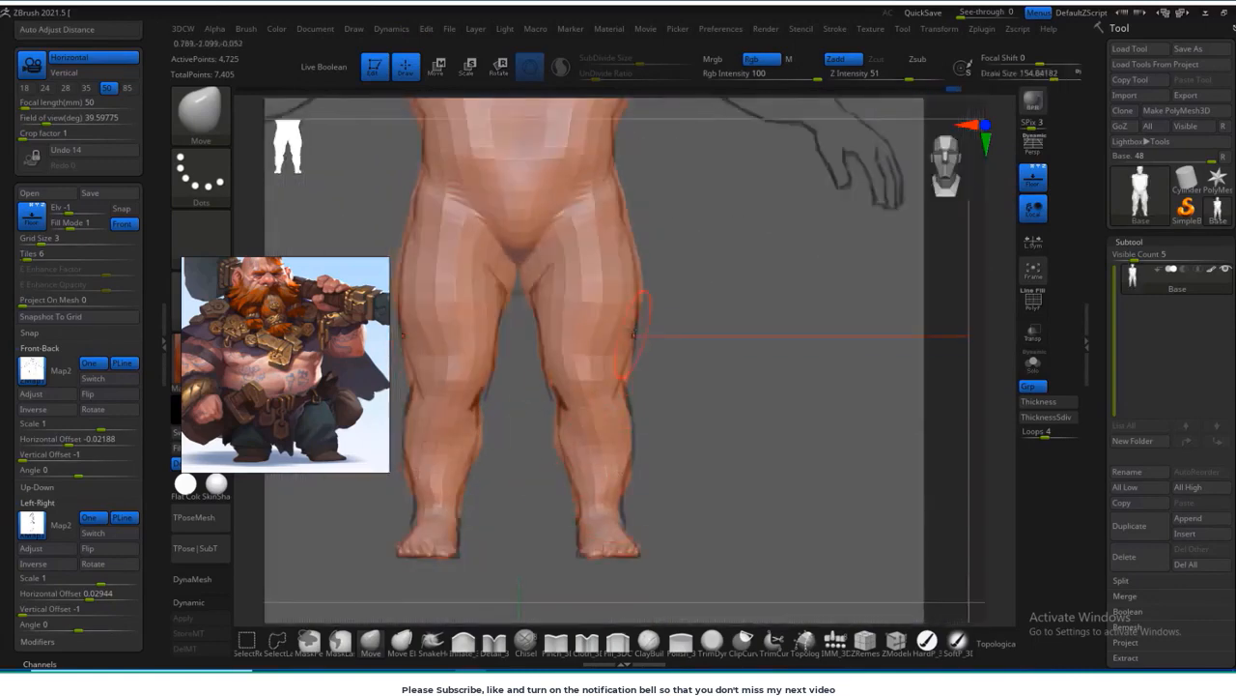
{"action": "right_click_drag", "start_coordinate": [632, 334], "coordinate": [513, 292]}
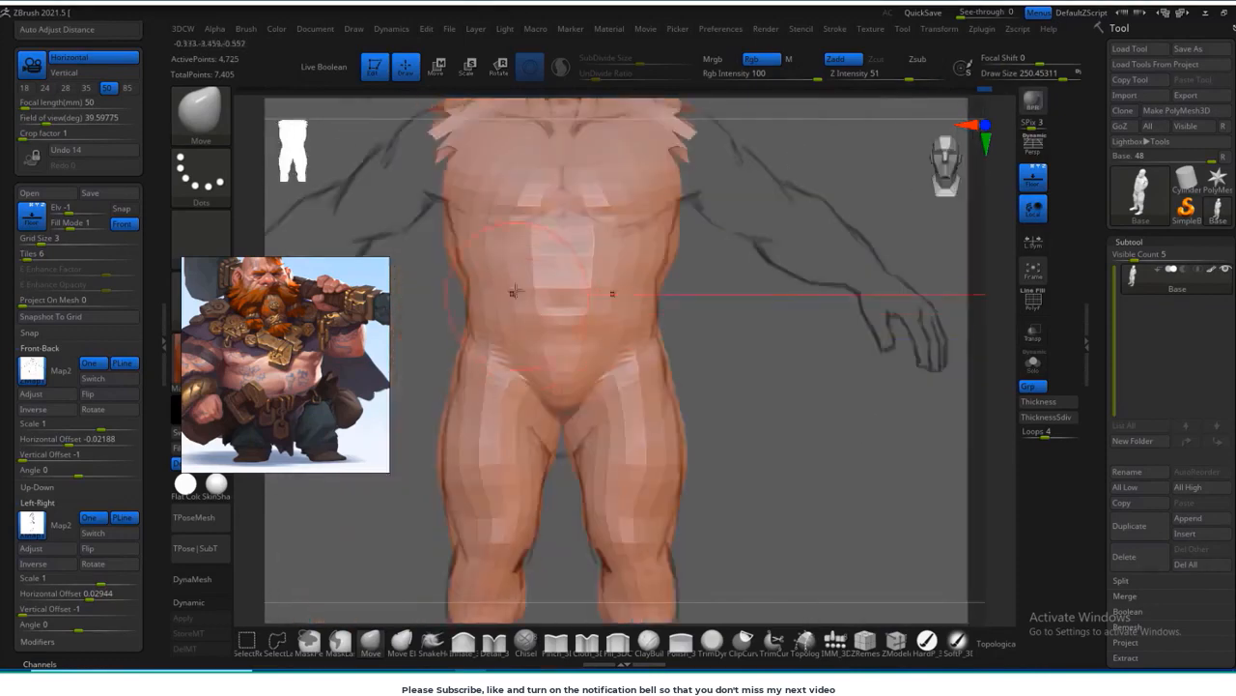
Step: Fit the sides of the chest and waist to the front sketch with a Move brush about 161 in size
{"action": "right_click_drag", "start_coordinate": [701, 279], "coordinate": [696, 250], "text": "ctrl"}
{"action": "key", "text": "s"}
{"action": "left_click_drag", "start_coordinate": [696, 247], "coordinate": [686, 247]}
{"action": "left_click_drag", "start_coordinate": [704, 231], "coordinate": [697, 228]}
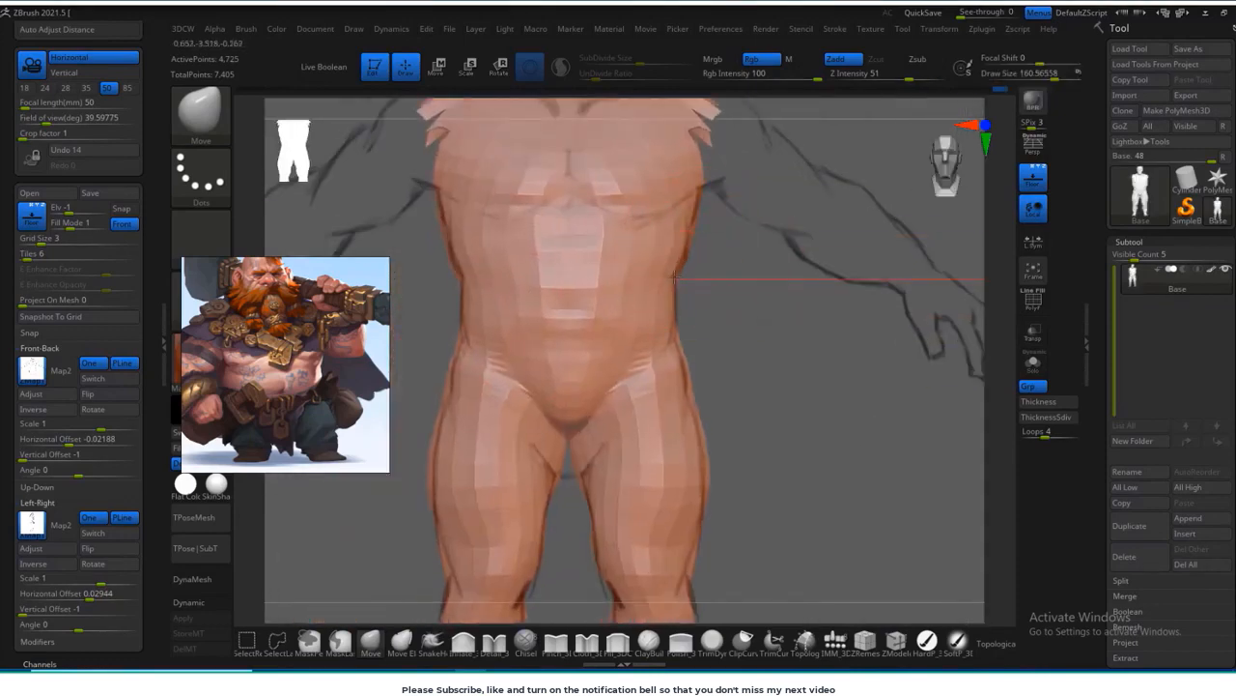
{"action": "right_click_drag", "start_coordinate": [738, 366], "coordinate": [678, 271], "text": "alt"}
{"action": "right_click_drag", "start_coordinate": [709, 363], "coordinate": [851, 311], "text": "alt"}
Step: Smooth the inner thighs and lower the crotch with a Move brush about 267 in size
{"action": "right_click_drag", "start_coordinate": [662, 286], "coordinate": [773, 325]}
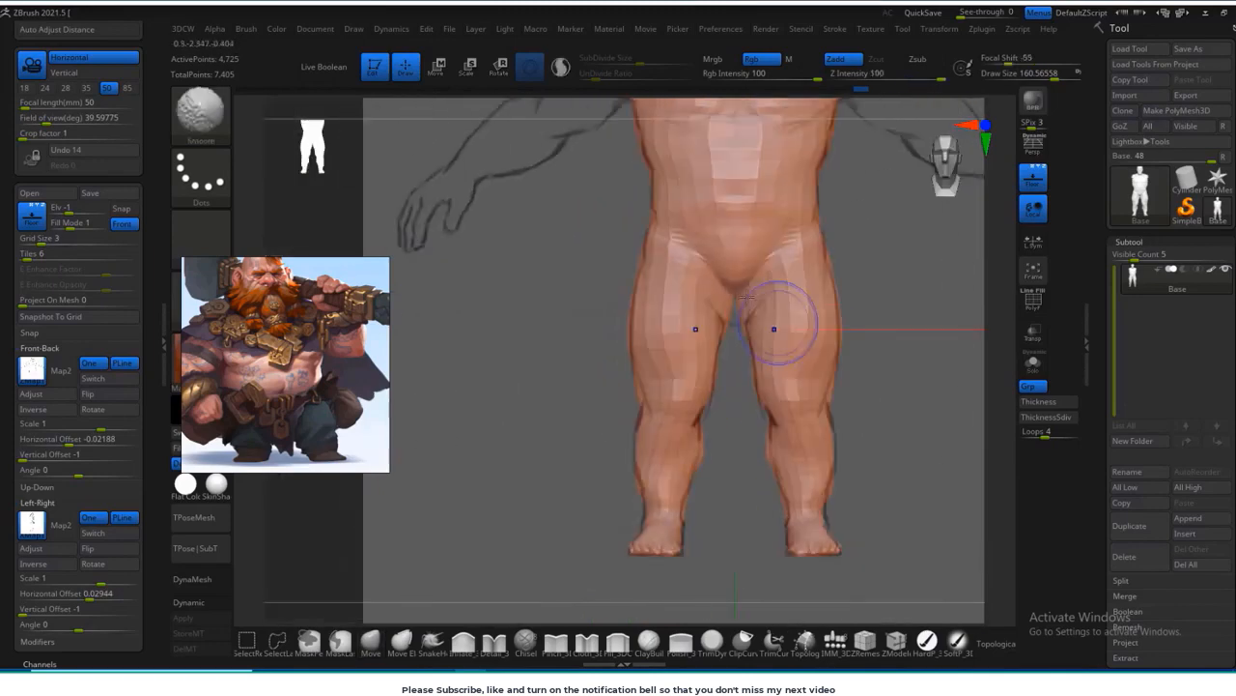
{"action": "key", "text": "s"}
{"action": "left_click_drag", "start_coordinate": [735, 284], "coordinate": [741, 284]}
{"action": "left_click_drag", "start_coordinate": [736, 293], "coordinate": [736, 318]}
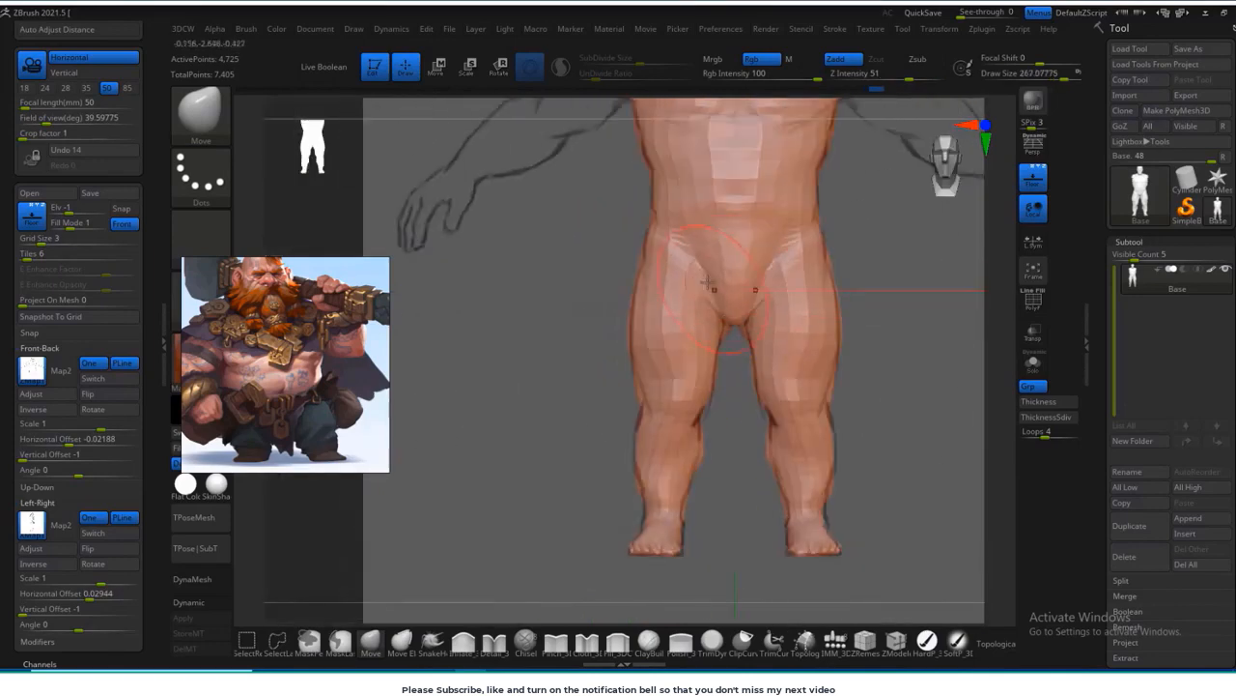
{"action": "left_click_drag", "start_coordinate": [702, 280], "coordinate": [685, 271]}
Step: Smooth the buttocks and fit the upper back to the sketched outline in side view
{"action": "right_click_drag", "start_coordinate": [826, 266], "coordinate": [749, 340]}
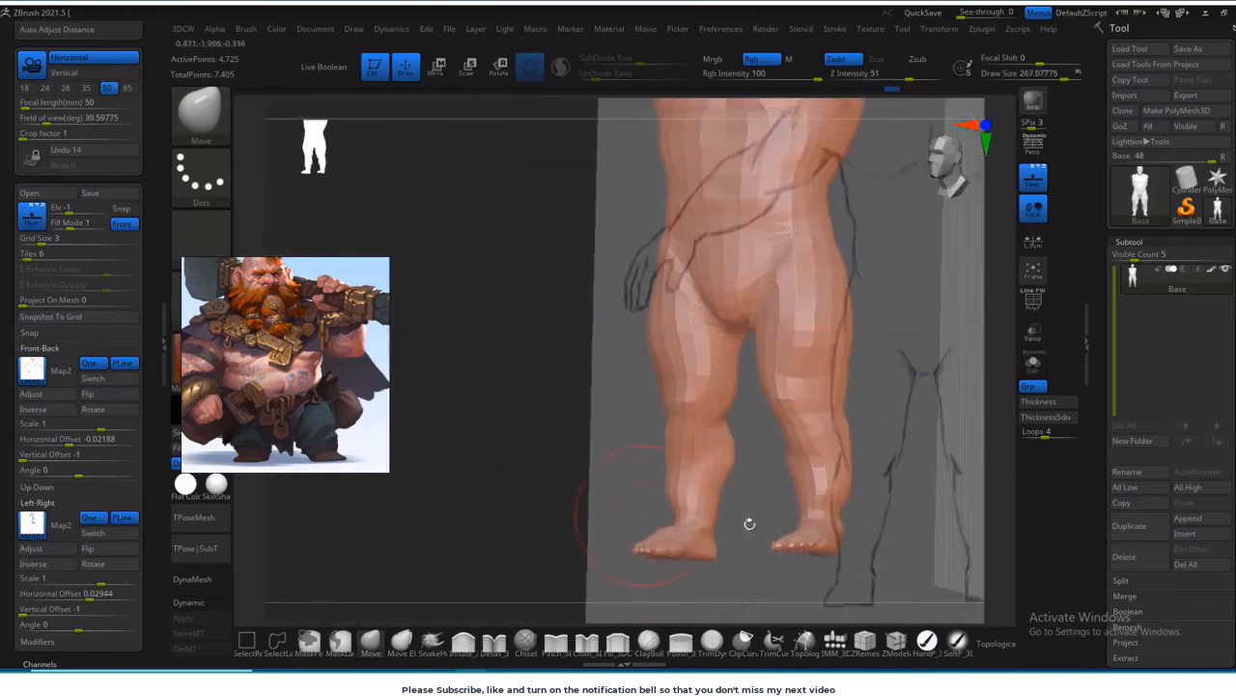
{"action": "right_click_drag", "start_coordinate": [550, 488], "coordinate": [615, 494], "text": "shift"}
{"action": "mouse_move", "coordinate": [876, 427]}
{"action": "right_mouse_down", "text": "alt"}
{"action": "mouse_move", "coordinate": [795, 474]}
{"action": "mouse_move", "coordinate": [627, 377]}
{"action": "right_mouse_up", "text": "alt"}
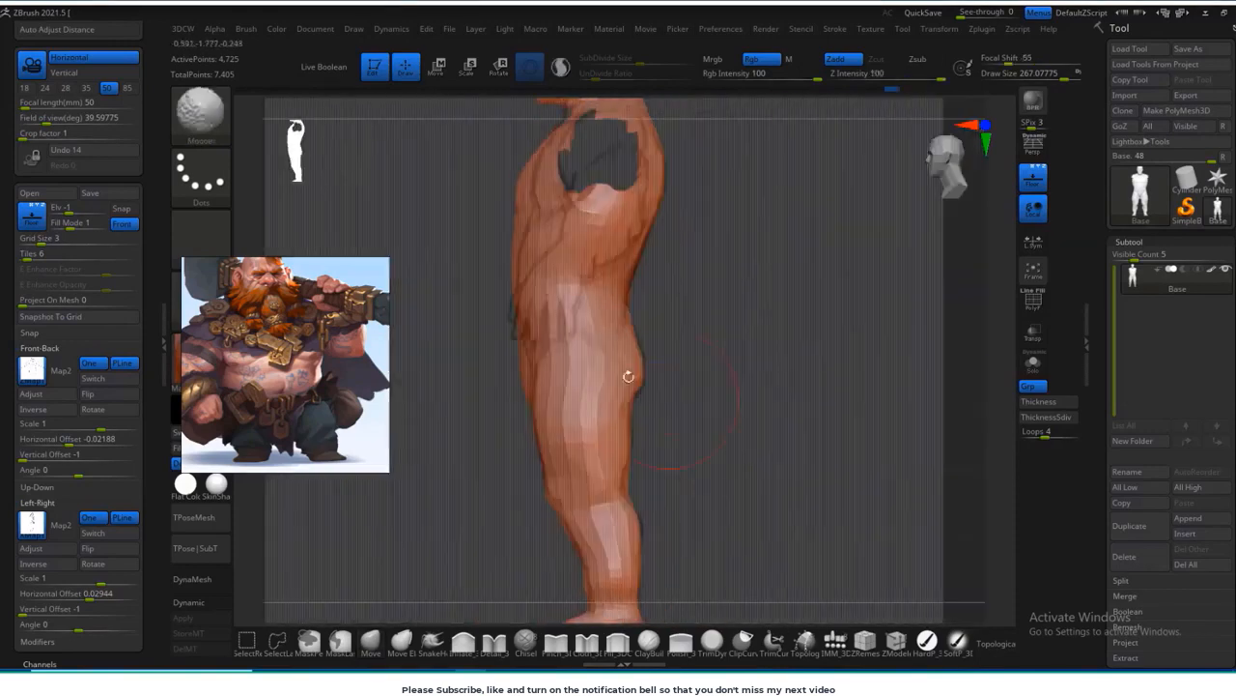
{"action": "right_click_drag", "start_coordinate": [736, 274], "coordinate": [558, 252]}
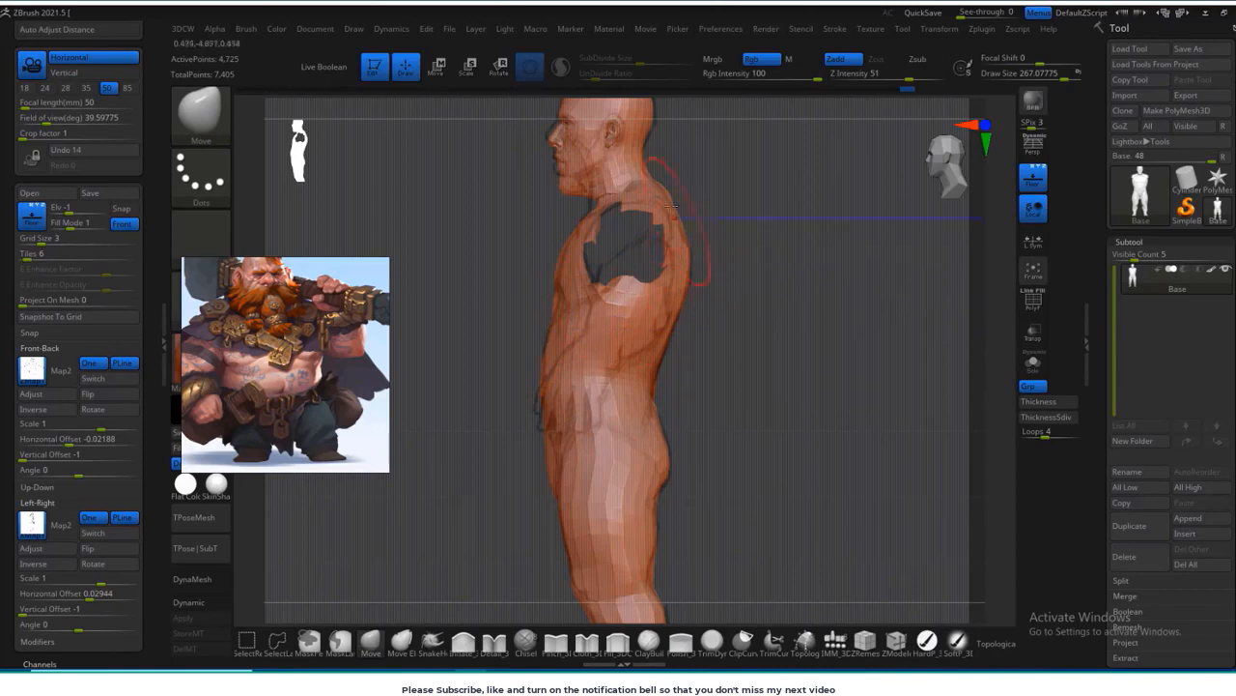
{"action": "mouse_move", "coordinate": [671, 206]}
{"action": "right_mouse_down", "text": "alt"}
{"action": "mouse_move", "coordinate": [657, 383]}
{"action": "mouse_move", "coordinate": [731, 243]}
{"action": "right_mouse_up", "text": "alt"}
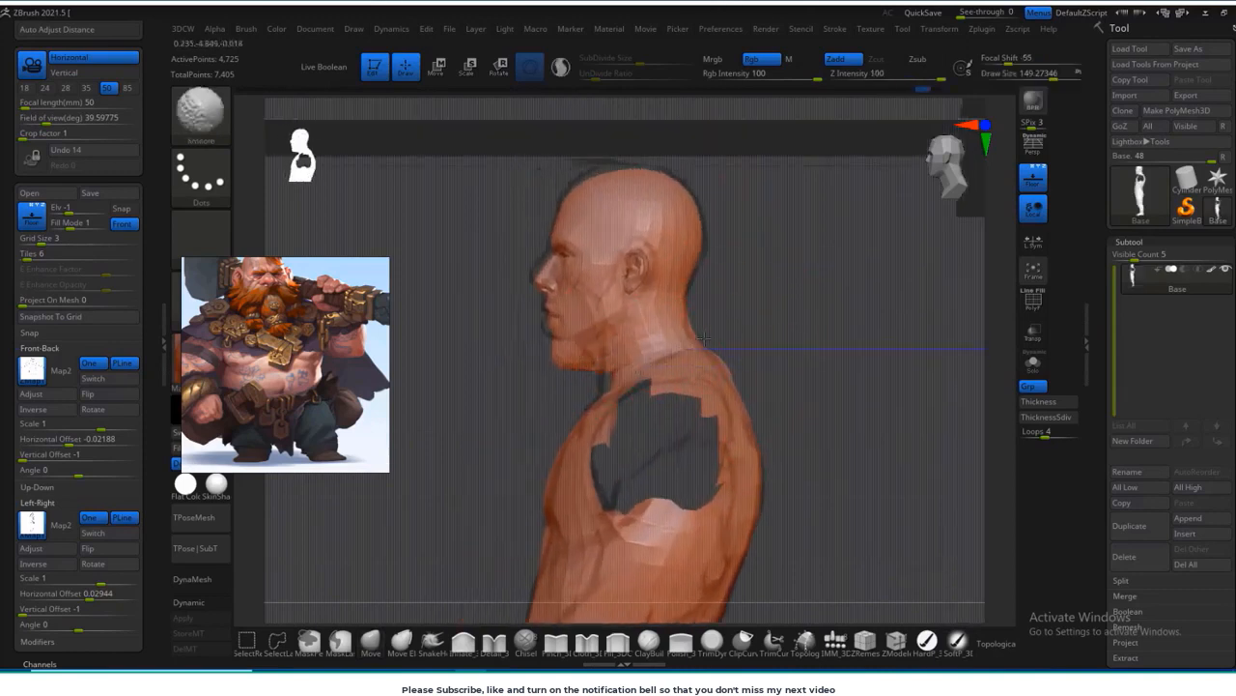
Step: Fit the front and back of the neck to the side sketch with a Move brush about 149 in size
{"action": "left_click_drag", "start_coordinate": [618, 379], "coordinate": [572, 379]}
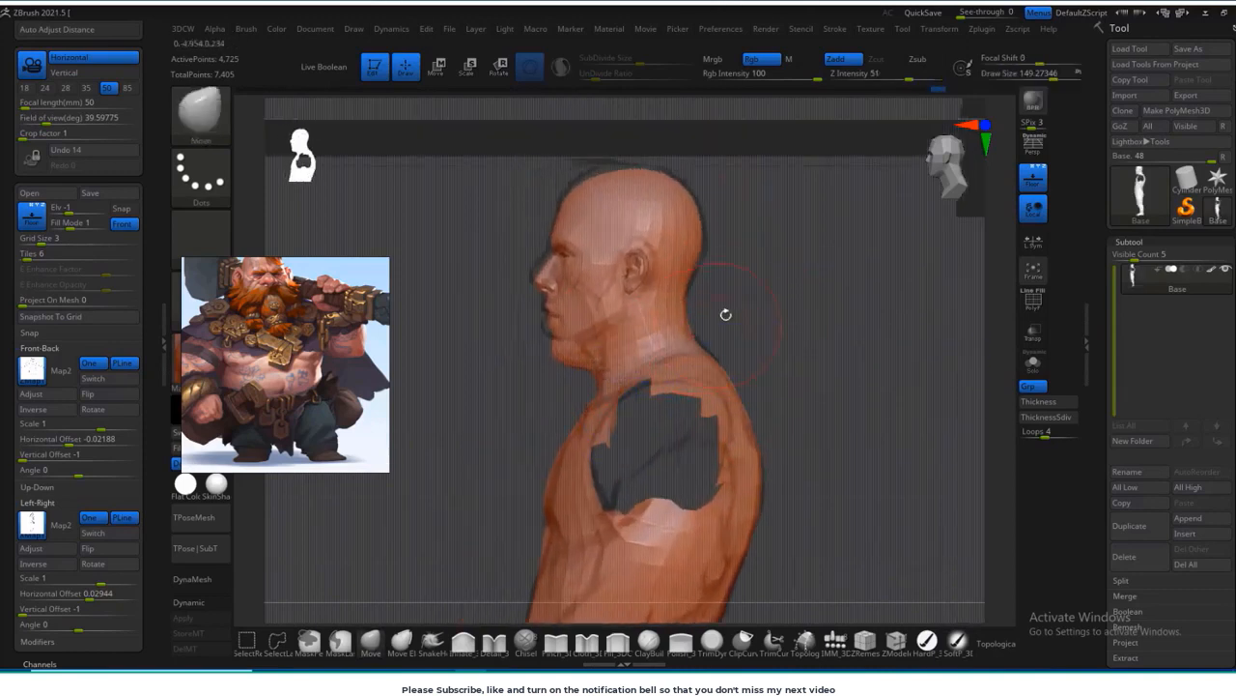
{"action": "right_click_drag", "start_coordinate": [726, 315], "coordinate": [735, 344], "text": "alt"}
{"action": "mouse_move", "coordinate": [742, 268]}
{"action": "left_mouse_down", "text": "ctrl"}
{"action": "mouse_move", "coordinate": [527, 401]}
{"action": "mouse_move", "coordinate": [690, 371]}
{"action": "mouse_move", "coordinate": [713, 352]}
{"action": "mouse_move", "coordinate": [700, 320]}
{"action": "mouse_move", "coordinate": [697, 349]}
{"action": "mouse_move", "coordinate": [704, 337]}
{"action": "mouse_move", "coordinate": [749, 348]}
{"action": "left_mouse_up", "text": "ctrl"}
{"action": "left_click", "coordinate": [798, 316], "text": "ctrl"}
{"action": "key", "text": "w"}
{"action": "key", "text": "q"}
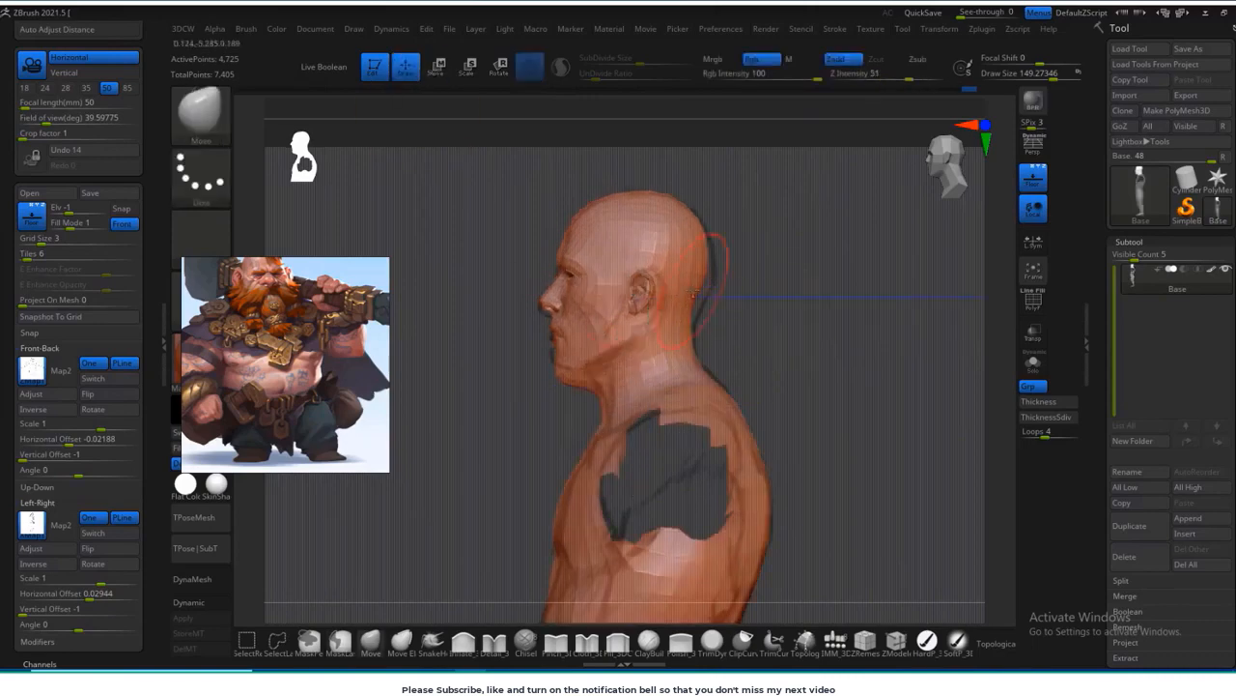
Step: Reshape the crown, the back of the head and the jaw to the side and front sketches
{"action": "left_click_drag", "start_coordinate": [736, 290], "coordinate": [806, 333]}
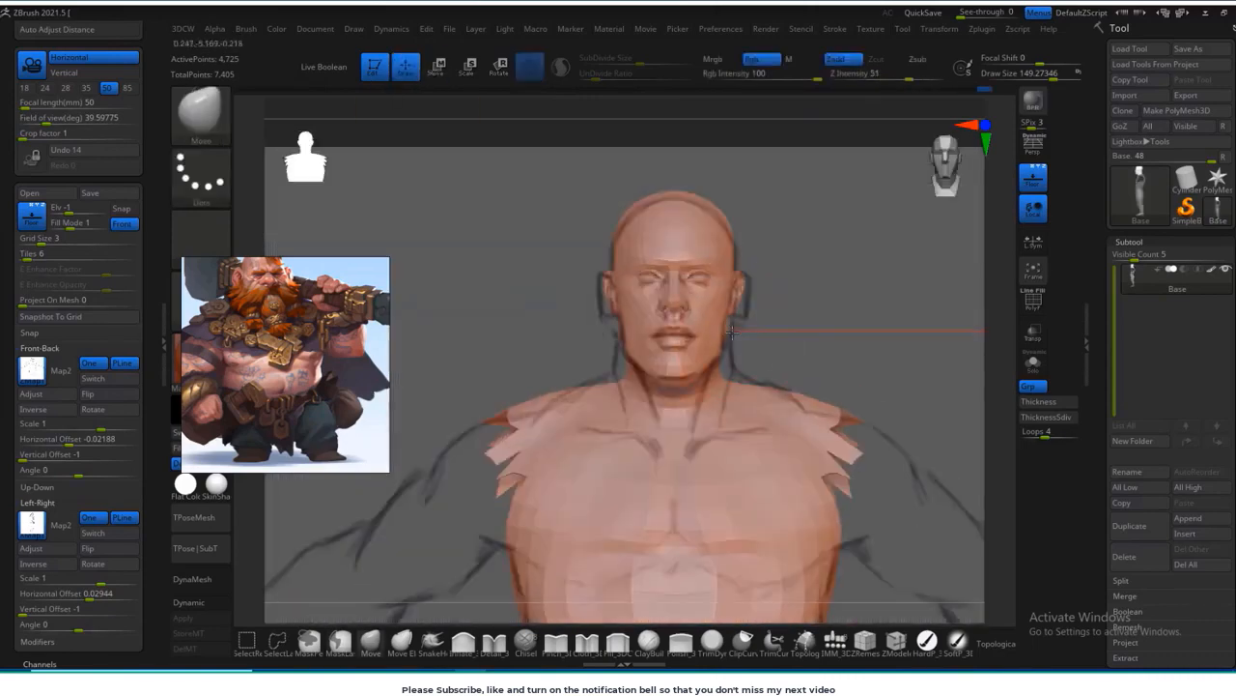
{"action": "left_click_drag", "start_coordinate": [778, 185], "coordinate": [784, 205]}
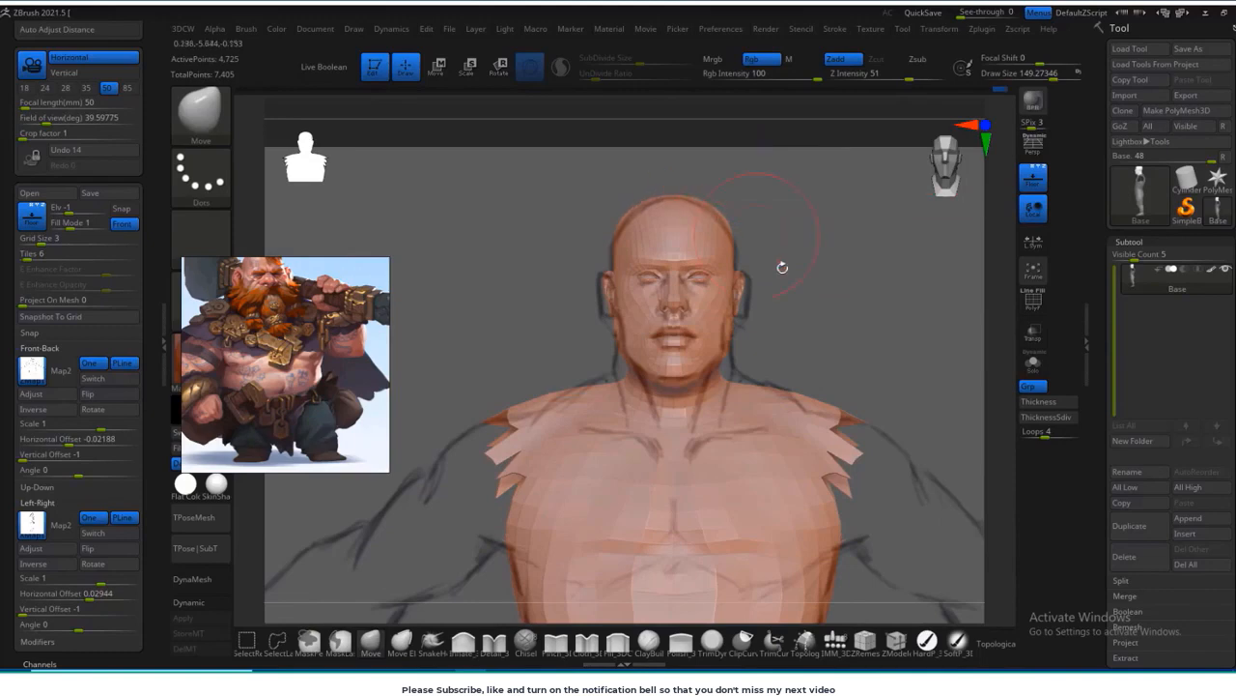
{"action": "left_click_drag", "start_coordinate": [782, 267], "coordinate": [850, 272]}
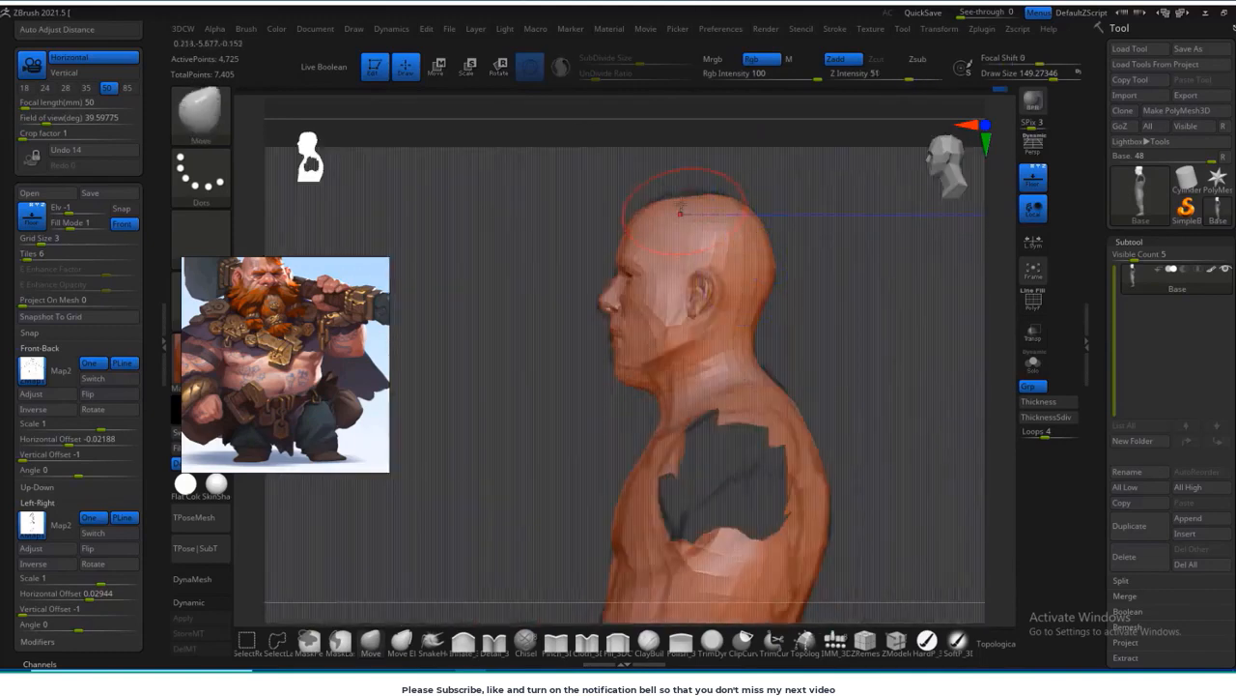
{"action": "key", "text": "shift"}
{"action": "mouse_move", "coordinate": [838, 329]}
{"action": "left_mouse_down", "text": "shift"}
{"action": "mouse_move", "coordinate": [780, 340]}
{"action": "mouse_move", "coordinate": [733, 385]}
{"action": "mouse_move", "coordinate": [736, 401]}
{"action": "left_mouse_up", "text": "shift"}
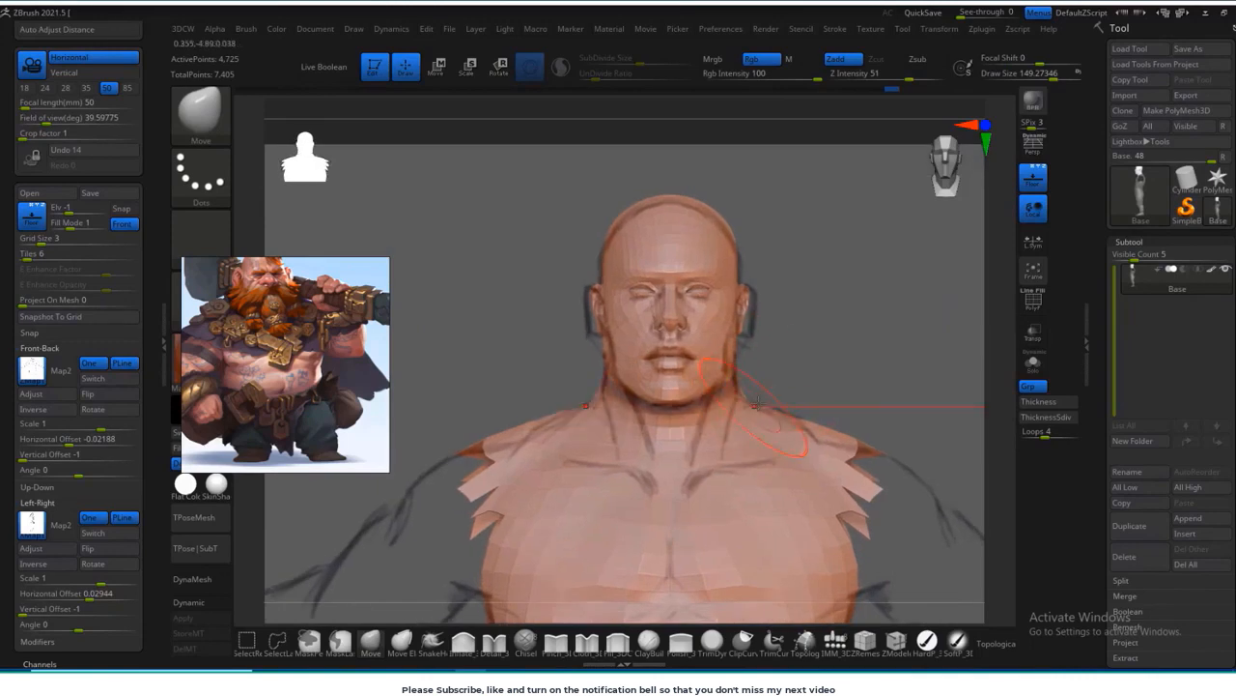
Step: Move the dwarf reference image beside the model's head and apply the MatCap Gray material
{"action": "mouse_move", "coordinate": [541, 371]}
{"action": "left_mouse_down"}
{"action": "mouse_move", "coordinate": [539, 309]}
{"action": "mouse_move", "coordinate": [604, 328]}
{"action": "left_mouse_up"}
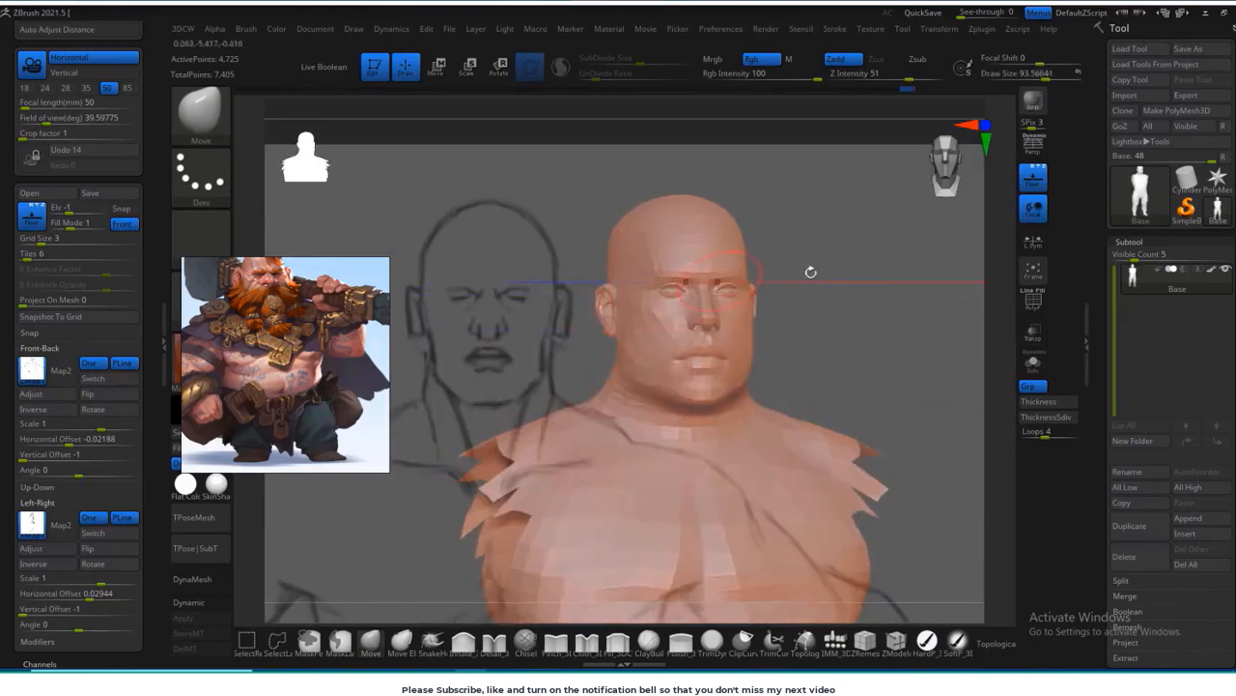
{"action": "left_click_drag", "start_coordinate": [811, 273], "coordinate": [758, 312], "text": "shift"}
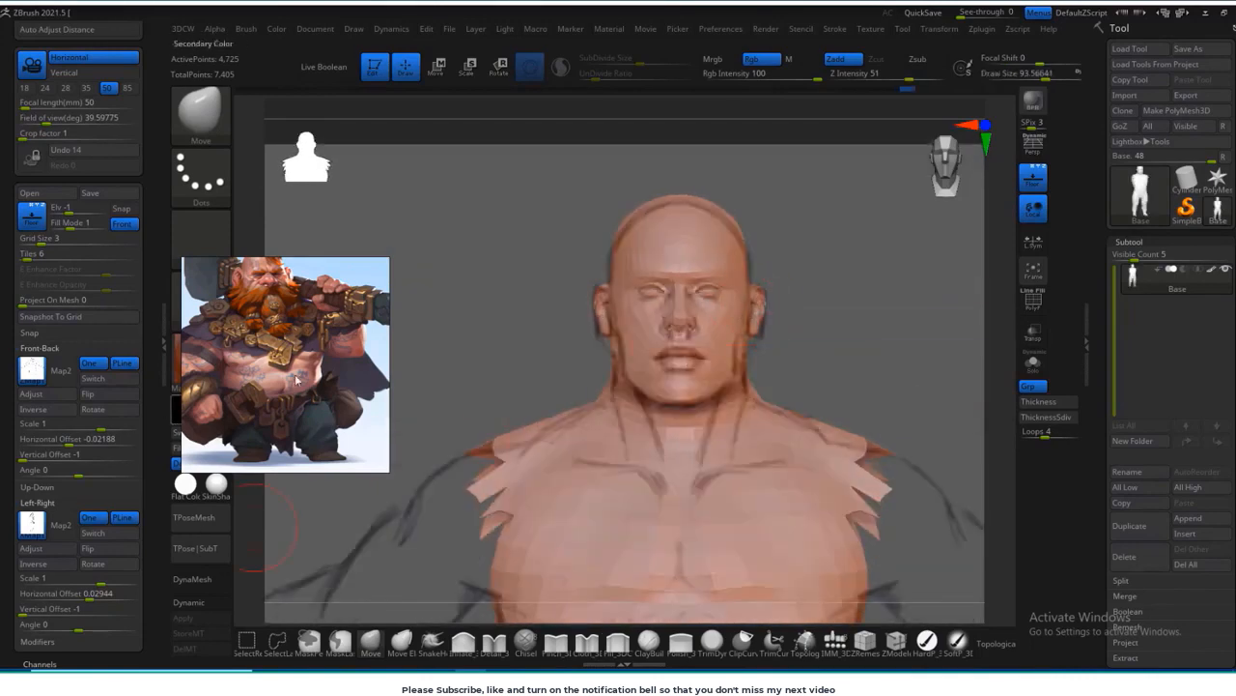
{"action": "left_click_drag", "start_coordinate": [296, 380], "coordinate": [426, 280]}
{"action": "left_click", "coordinate": [221, 362]}
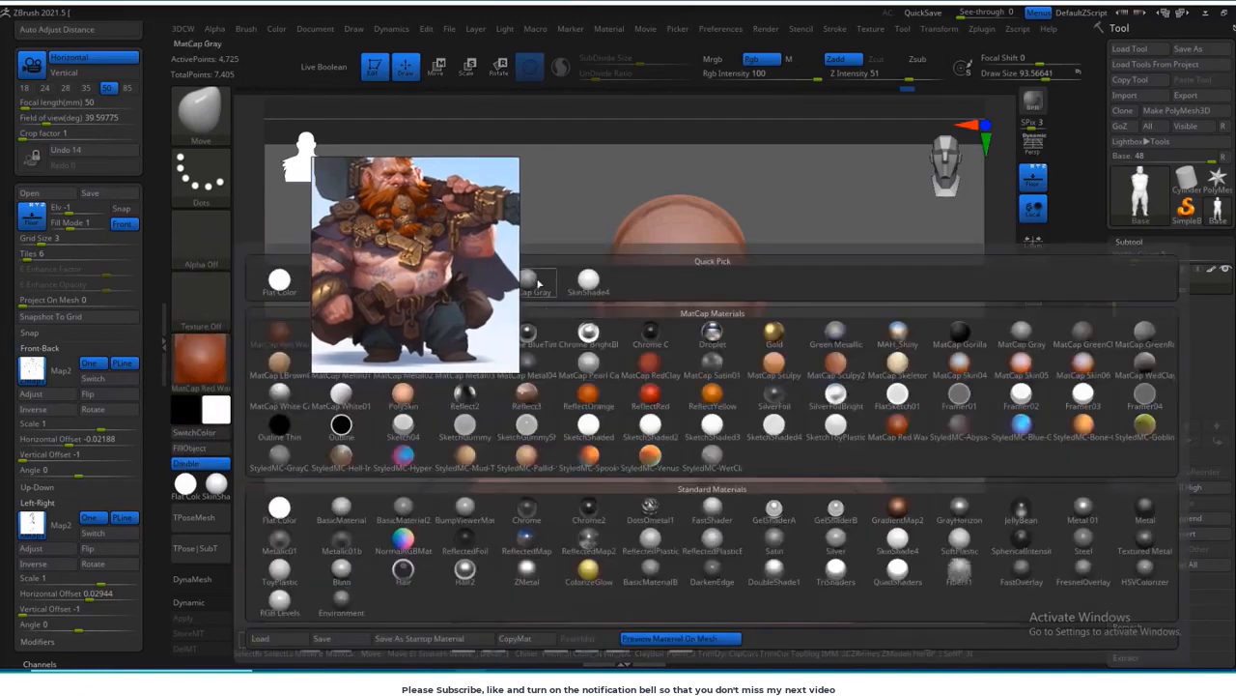
{"action": "left_click", "coordinate": [538, 282]}
Step: Refine the crown and sides of the head with a Move brush about 179 in size, checking front and side views
{"action": "left_click_drag", "start_coordinate": [787, 327], "coordinate": [739, 252]}
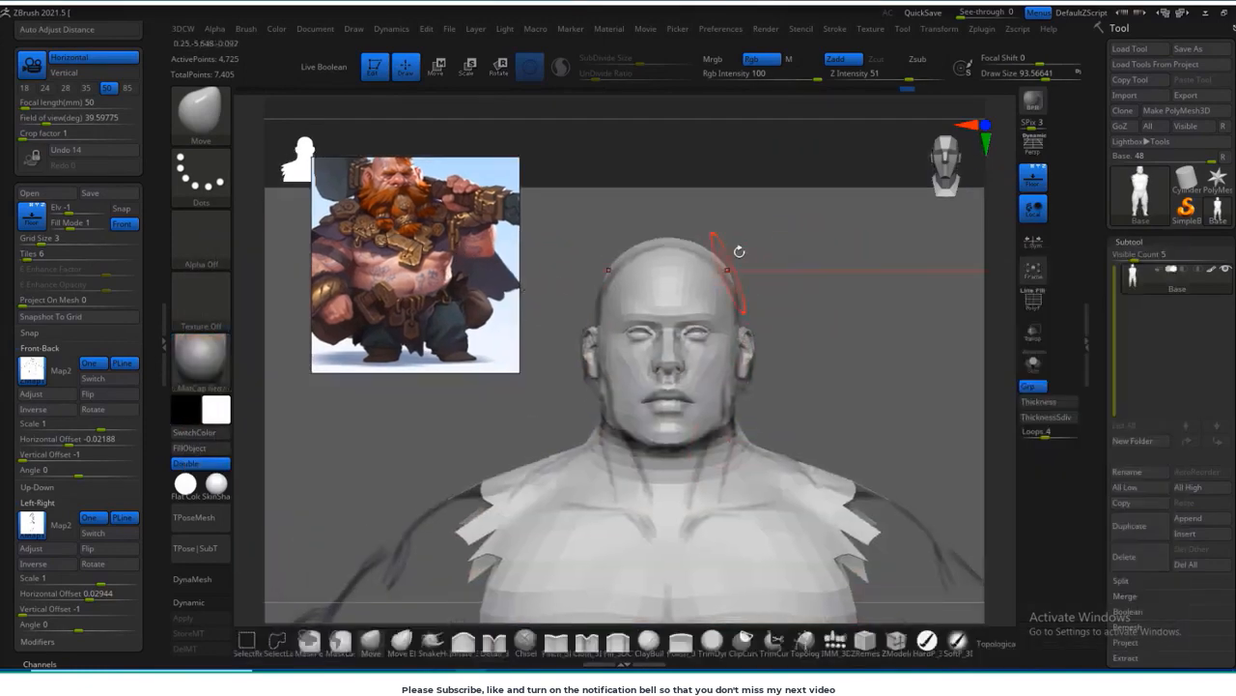
{"action": "left_click_drag", "start_coordinate": [640, 251], "coordinate": [632, 257]}
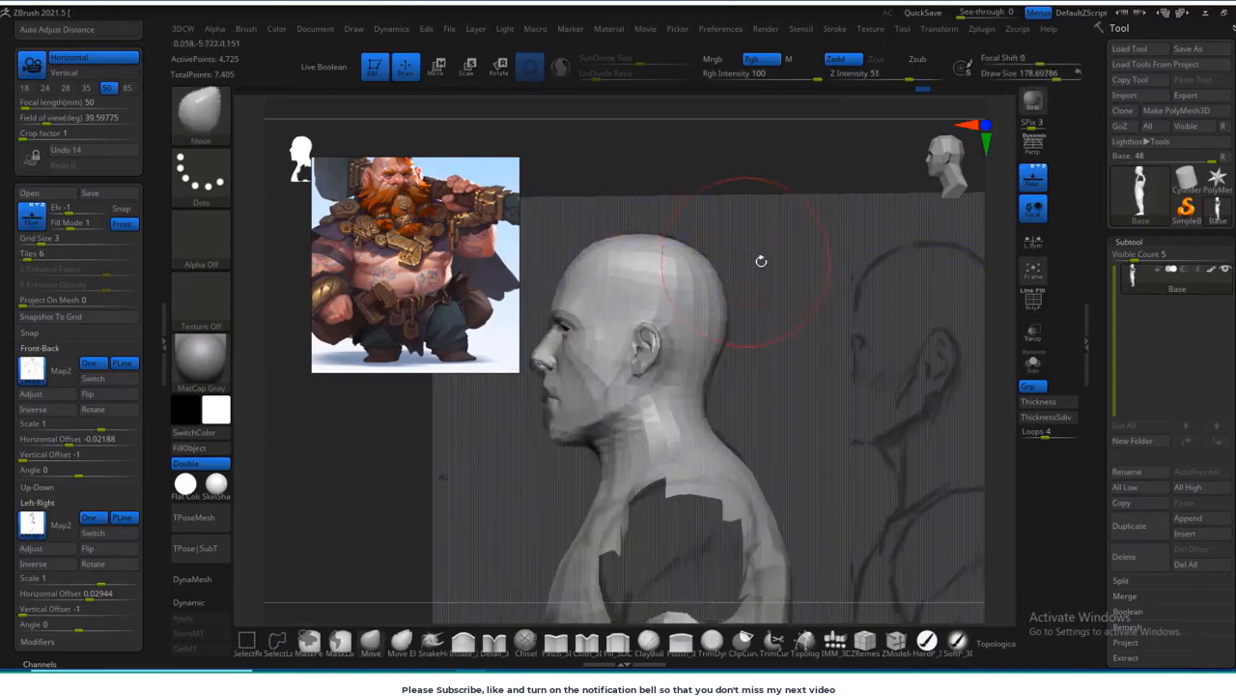
{"action": "mouse_move", "coordinate": [761, 262]}
{"action": "left_mouse_down", "text": "shift"}
{"action": "mouse_move", "coordinate": [828, 358]}
{"action": "mouse_move", "coordinate": [948, 362]}
{"action": "left_mouse_up", "text": "shift"}
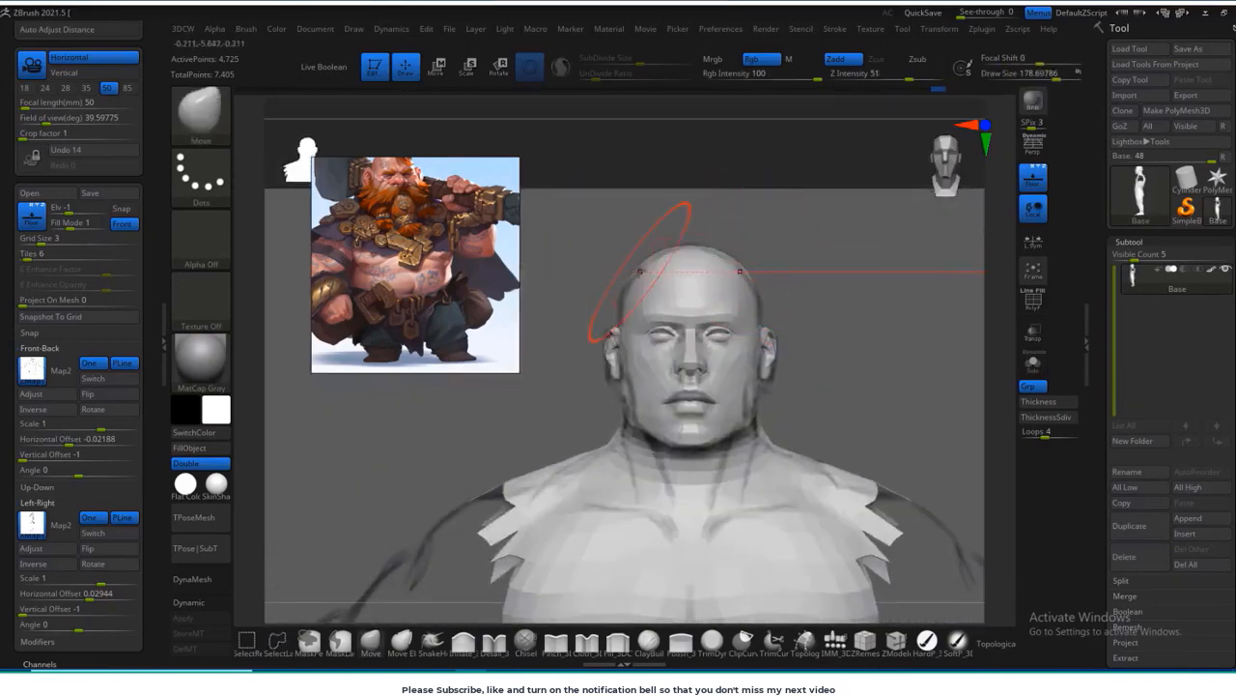
{"action": "left_click_drag", "start_coordinate": [833, 289], "coordinate": [829, 197], "text": "alt"}
{"action": "left_click_drag", "start_coordinate": [638, 312], "coordinate": [649, 334]}
{"action": "key", "text": "s"}
{"action": "left_click_drag", "start_coordinate": [636, 324], "coordinate": [630, 319]}
Step: Adjust the neck, chest and waist contours to the front sketch with the Move brush
{"action": "left_click_drag", "start_coordinate": [842, 286], "coordinate": [773, 278]}
{"action": "left_click_drag", "start_coordinate": [884, 404], "coordinate": [815, 290], "text": "alt"}
{"action": "mouse_move", "coordinate": [859, 432]}
{"action": "left_mouse_down", "text": "alt"}
{"action": "mouse_move", "coordinate": [818, 402]}
{"action": "mouse_move", "coordinate": [850, 451]}
{"action": "mouse_move", "coordinate": [894, 452]}
{"action": "left_mouse_up", "text": "alt"}
{"action": "key", "text": "s"}
{"action": "left_click_drag", "start_coordinate": [669, 419], "coordinate": [675, 419]}
{"action": "left_click_drag", "start_coordinate": [898, 353], "coordinate": [759, 406], "text": "shift"}
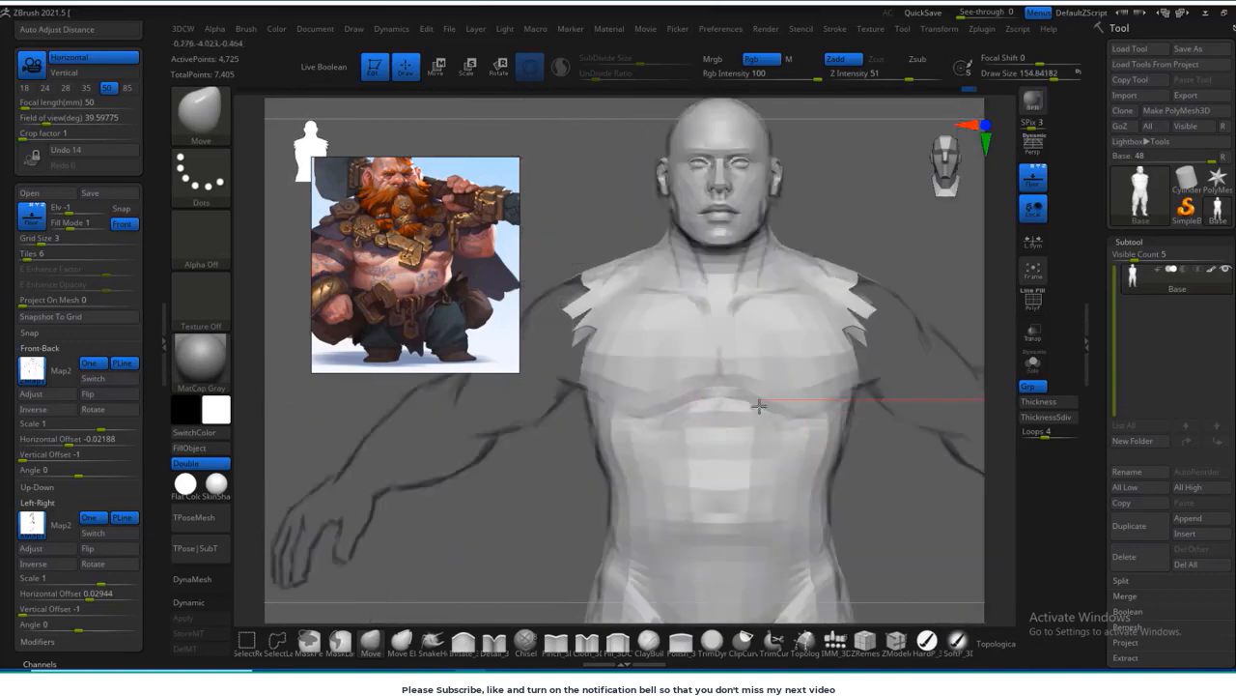
{"action": "left_click_drag", "start_coordinate": [675, 429], "coordinate": [663, 377]}
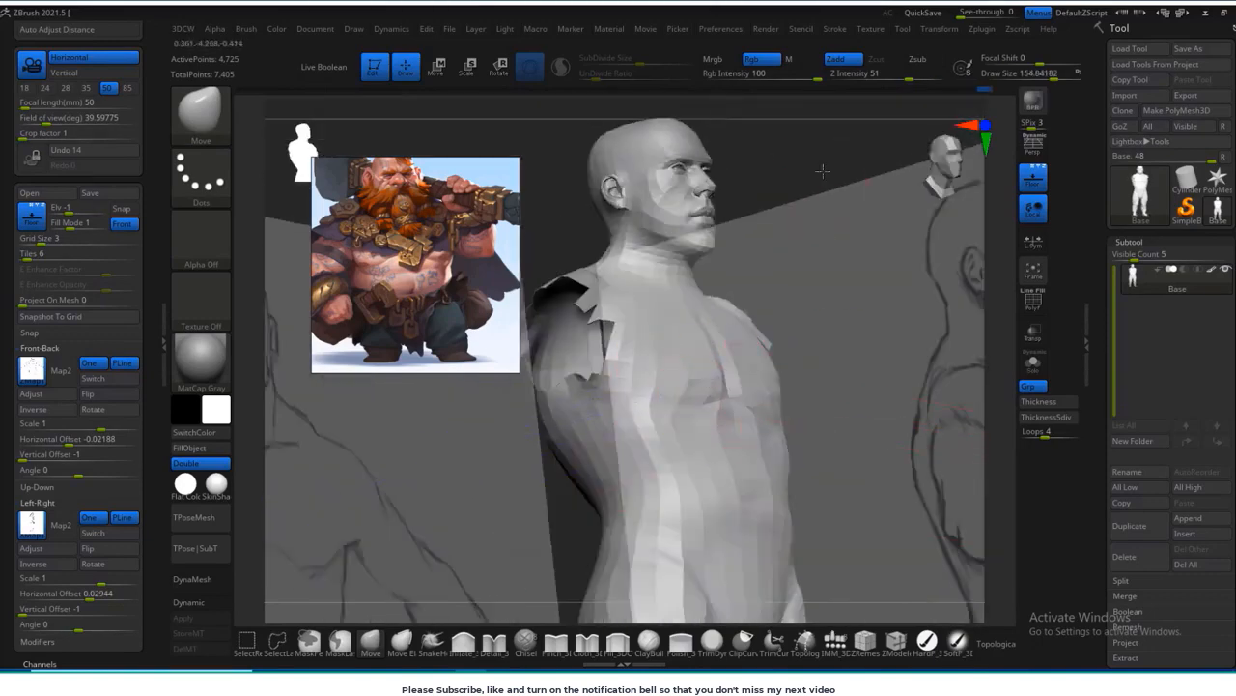
{"action": "mouse_move", "coordinate": [822, 171]}
{"action": "left_mouse_down", "text": "shift"}
{"action": "mouse_move", "coordinate": [649, 345]}
{"action": "mouse_move", "coordinate": [833, 312]}
{"action": "left_mouse_up", "text": "shift"}
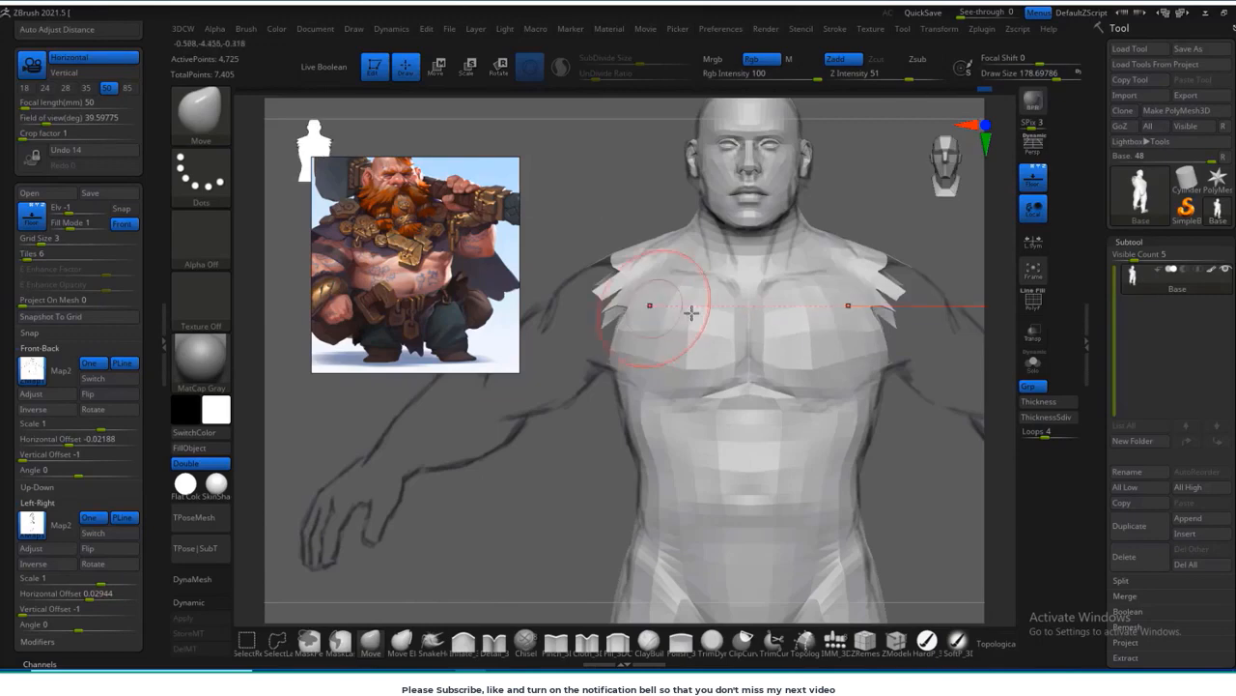
{"action": "left_click_drag", "start_coordinate": [640, 410], "coordinate": [859, 475], "text": "shift"}
{"action": "left_click_drag", "start_coordinate": [703, 470], "coordinate": [829, 314]}
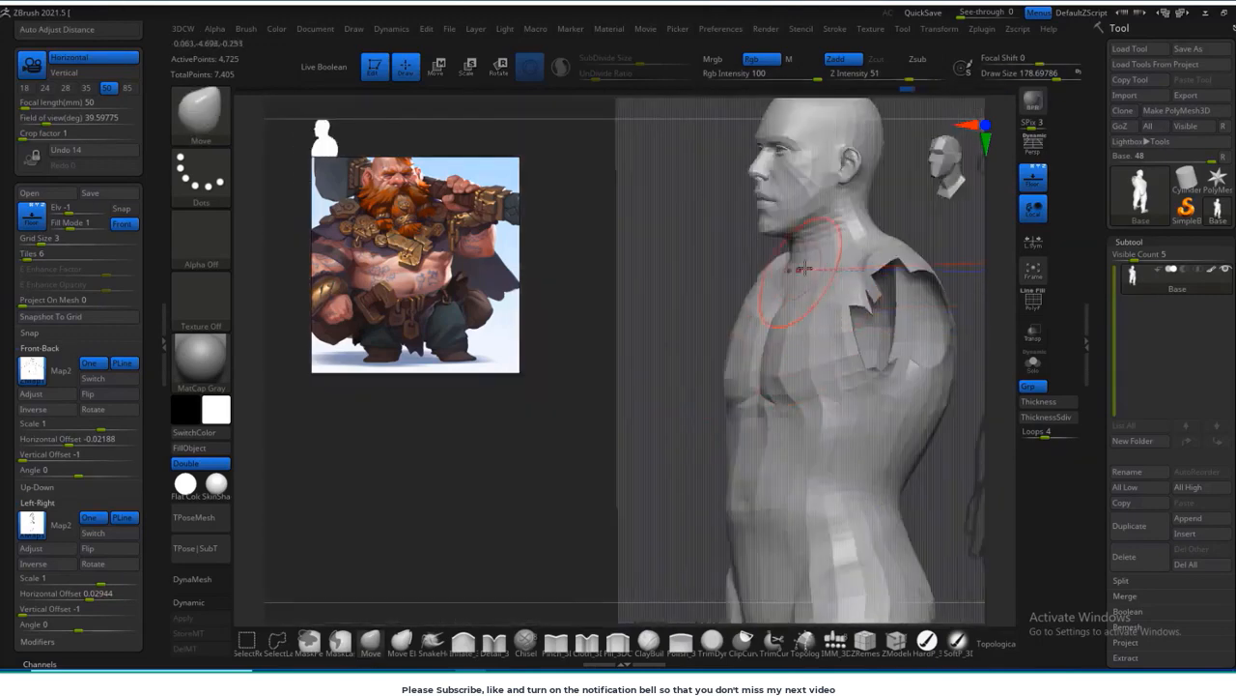
Step: Adjust the base of the neck and hide the floor grid that carries the reference sketches
{"action": "left_click_drag", "start_coordinate": [805, 270], "coordinate": [898, 454], "text": "shift"}
{"action": "left_click_drag", "start_coordinate": [899, 454], "coordinate": [1046, 348]}
{"action": "left_click", "coordinate": [1035, 187]}
{"action": "left_click_drag", "start_coordinate": [867, 390], "coordinate": [893, 377], "text": "alt"}
Step: Reshape the buttocks and the backs of the thighs with a Move brush about 267 in size
{"action": "key", "text": "s"}
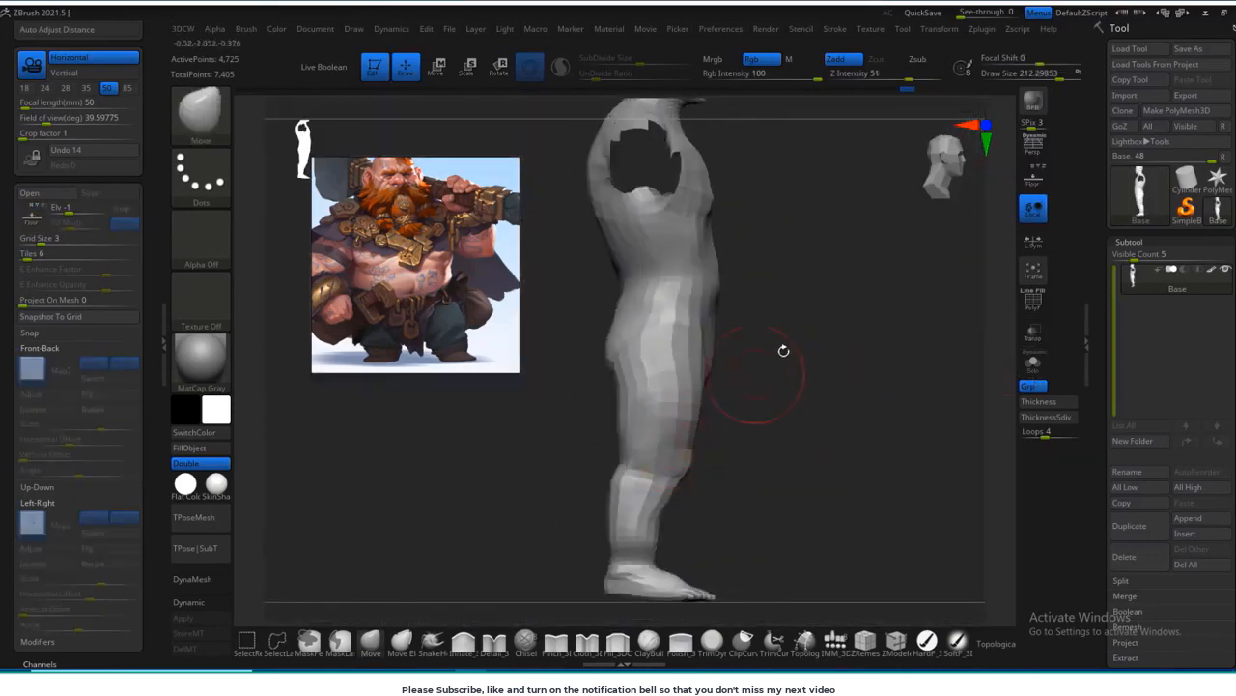
{"action": "left_click_drag", "start_coordinate": [783, 351], "coordinate": [702, 396], "text": "shift"}
{"action": "mouse_move", "coordinate": [632, 338]}
{"action": "left_mouse_down"}
{"action": "mouse_move", "coordinate": [918, 333]}
{"action": "mouse_move", "coordinate": [933, 362]}
{"action": "mouse_move", "coordinate": [914, 385]}
{"action": "mouse_move", "coordinate": [921, 254]}
{"action": "left_mouse_up"}
{"action": "left_click_drag", "start_coordinate": [922, 359], "coordinate": [850, 367]}
{"action": "left_click_drag", "start_coordinate": [922, 409], "coordinate": [920, 483]}
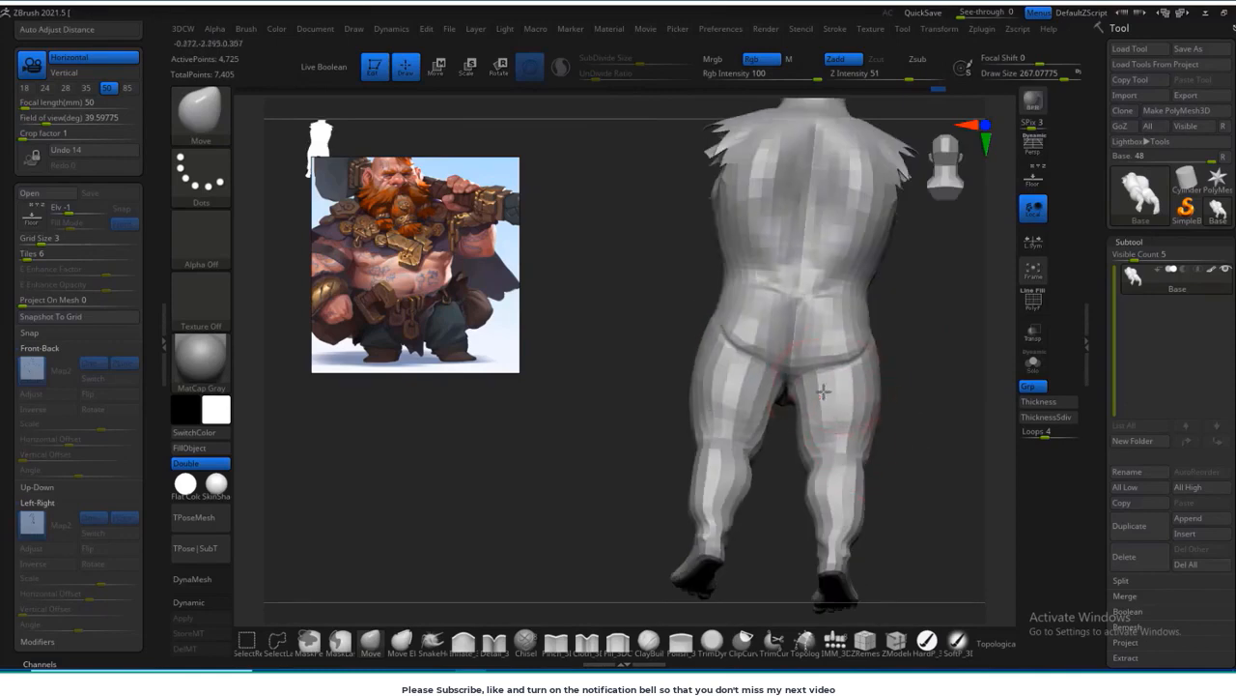
{"action": "left_click_drag", "start_coordinate": [921, 362], "coordinate": [842, 359], "text": "shift"}
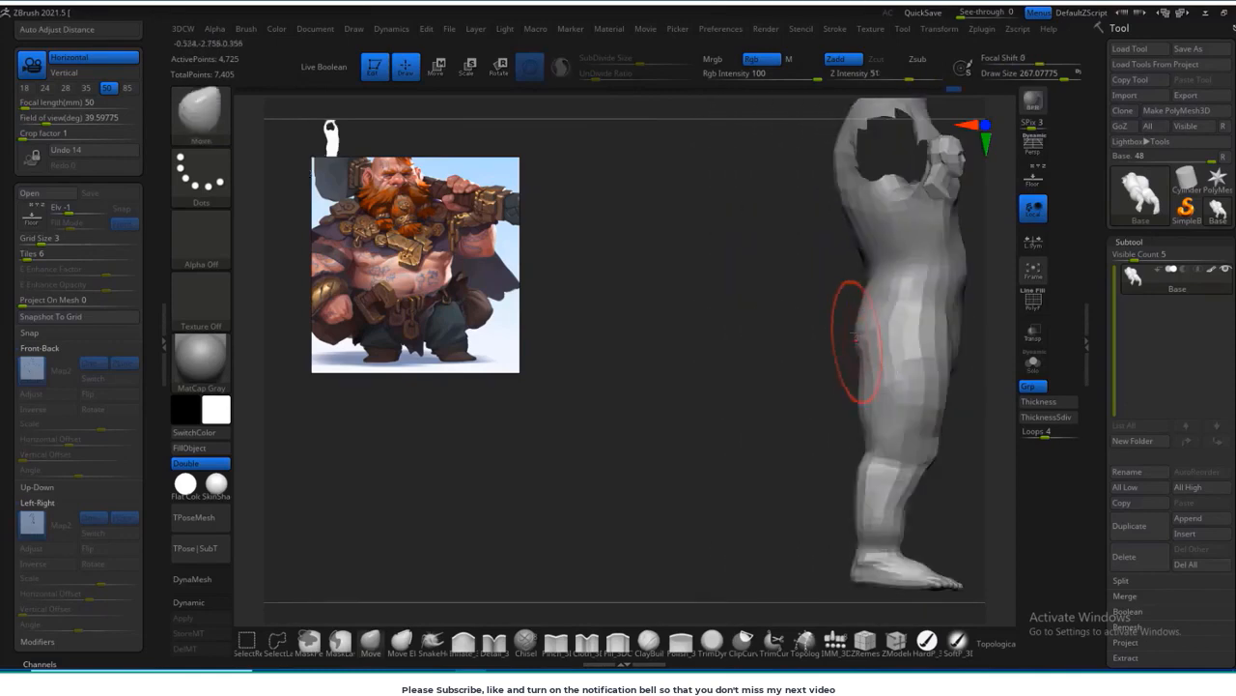
{"action": "left_click_drag", "start_coordinate": [826, 435], "coordinate": [701, 411], "text": "alt"}
Step: Reshape the upper back and waist from the side and rear with the Move brush
{"action": "mouse_move", "coordinate": [923, 382]}
{"action": "left_mouse_down", "text": "shift"}
{"action": "mouse_move", "coordinate": [839, 387]}
{"action": "mouse_move", "coordinate": [762, 356]}
{"action": "left_mouse_up", "text": "shift"}
{"action": "mouse_move", "coordinate": [912, 319]}
{"action": "left_mouse_down", "text": "alt"}
{"action": "mouse_move", "coordinate": [831, 345]}
{"action": "mouse_move", "coordinate": [806, 280]}
{"action": "mouse_move", "coordinate": [860, 317]}
{"action": "mouse_move", "coordinate": [842, 315]}
{"action": "left_mouse_up", "text": "alt"}
{"action": "mouse_move", "coordinate": [995, 246]}
{"action": "left_mouse_down", "text": "alt"}
{"action": "mouse_move", "coordinate": [885, 373]}
{"action": "mouse_move", "coordinate": [981, 339]}
{"action": "left_mouse_up", "text": "alt"}
{"action": "left_click_drag", "start_coordinate": [739, 253], "coordinate": [770, 284], "text": "shift"}
{"action": "left_click_drag", "start_coordinate": [904, 338], "coordinate": [854, 338], "text": "shift"}
{"action": "left_click_drag", "start_coordinate": [773, 227], "coordinate": [764, 257], "text": "shift"}
{"action": "left_click_drag", "start_coordinate": [899, 333], "coordinate": [823, 335]}
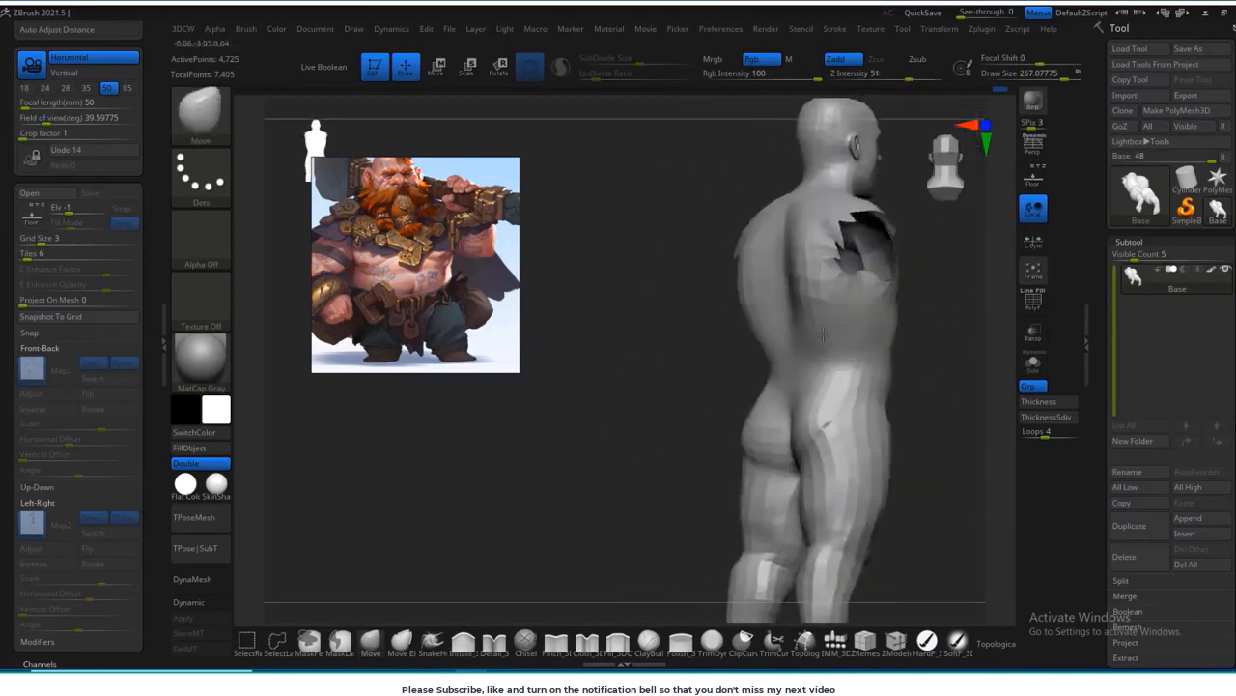
Step: Round out and smooth the back, and adjust the backs of the thighs from the rear
{"action": "left_click_drag", "start_coordinate": [682, 414], "coordinate": [782, 269]}
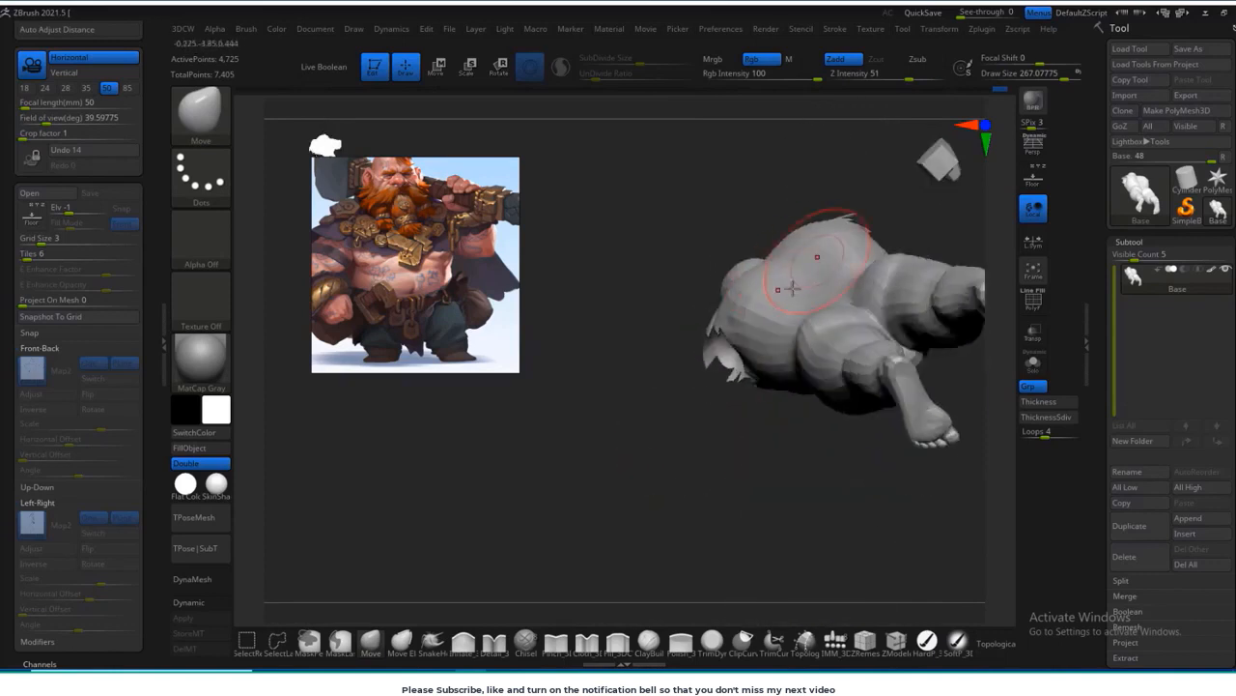
{"action": "mouse_move", "coordinate": [726, 425]}
{"action": "left_mouse_down"}
{"action": "mouse_move", "coordinate": [706, 486]}
{"action": "mouse_move", "coordinate": [719, 502]}
{"action": "left_mouse_up"}
{"action": "left_click_drag", "start_coordinate": [759, 241], "coordinate": [777, 255]}
{"action": "left_click_drag", "start_coordinate": [691, 410], "coordinate": [779, 387]}
{"action": "left_click_drag", "start_coordinate": [833, 356], "coordinate": [836, 286], "text": "shift"}
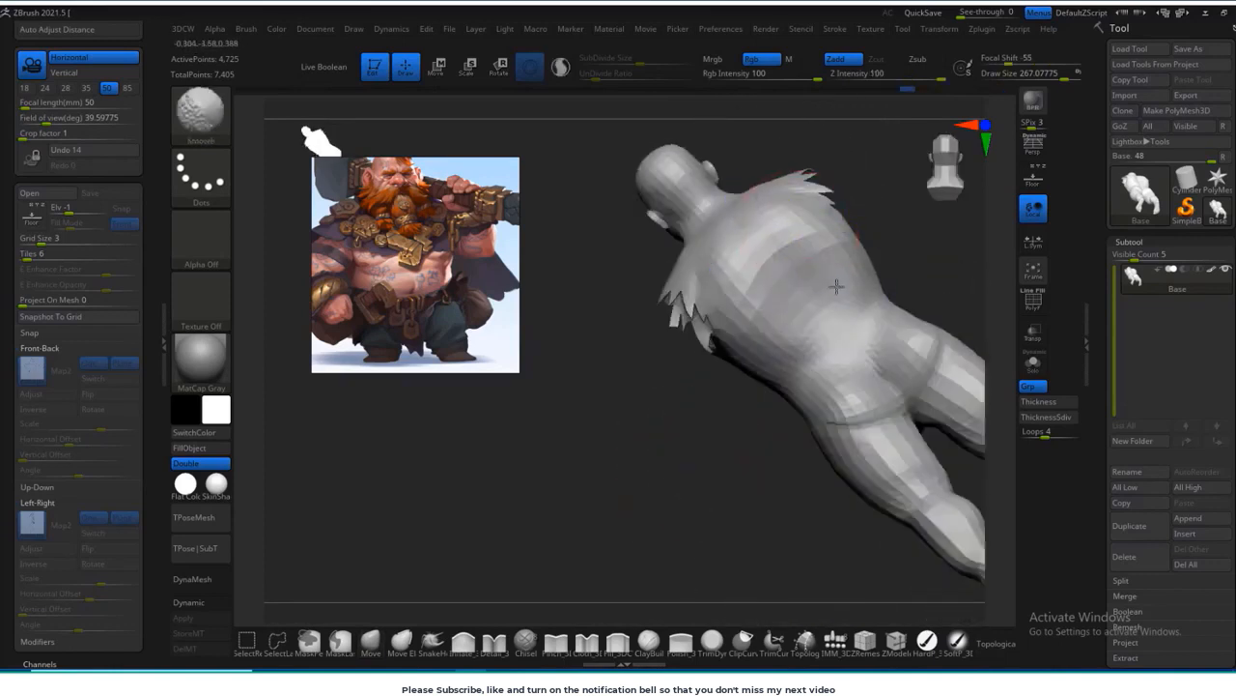
{"action": "mouse_move", "coordinate": [909, 268]}
{"action": "left_mouse_down"}
{"action": "mouse_move", "coordinate": [850, 304]}
{"action": "mouse_move", "coordinate": [794, 289]}
{"action": "left_mouse_up"}
{"action": "left_click_drag", "start_coordinate": [723, 474], "coordinate": [713, 426], "text": "shift"}
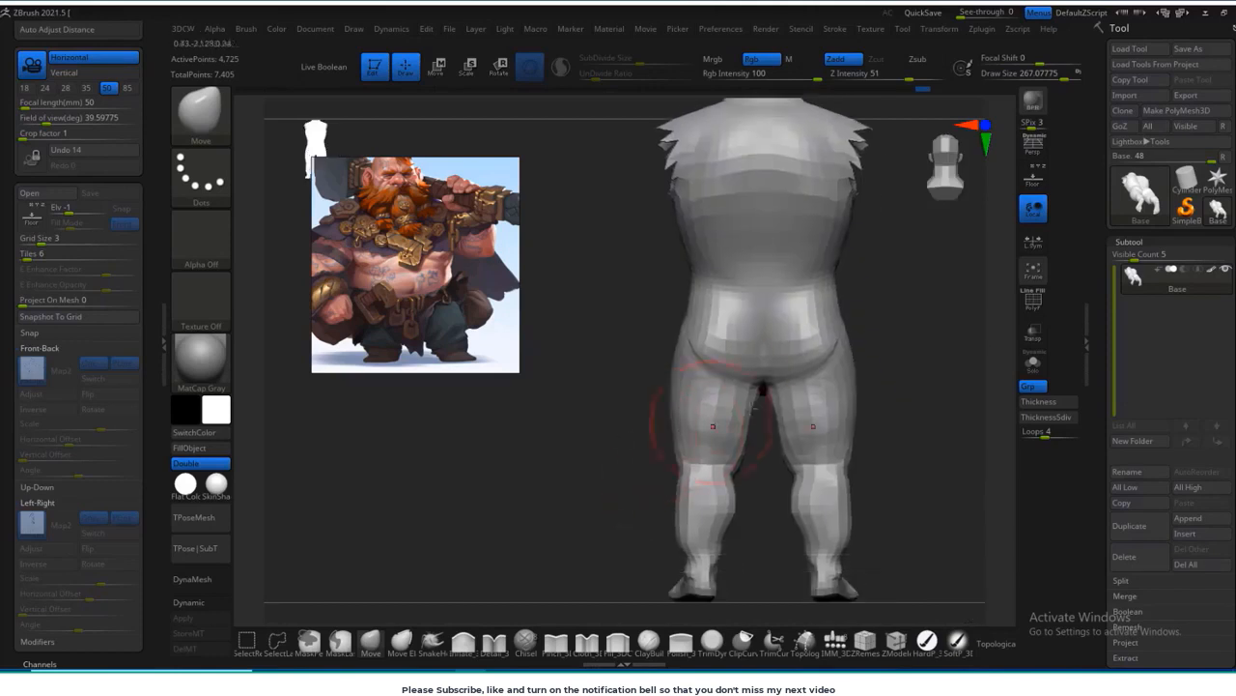
Step: Adjust the belly profile and smooth the abdomen with a brush about 139 in size
{"action": "left_click_drag", "start_coordinate": [875, 358], "coordinate": [788, 335], "text": "shift"}
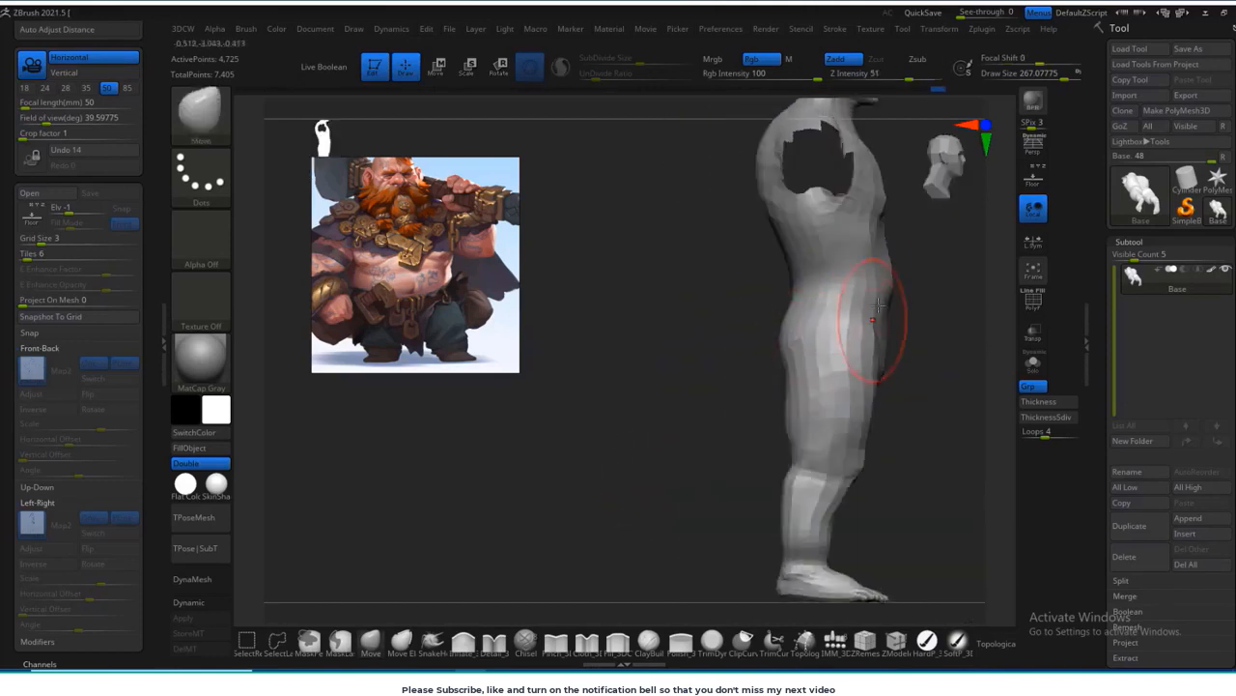
{"action": "left_click_drag", "start_coordinate": [878, 304], "coordinate": [789, 283]}
{"action": "key", "text": "s"}
{"action": "left_click", "coordinate": [825, 309]}
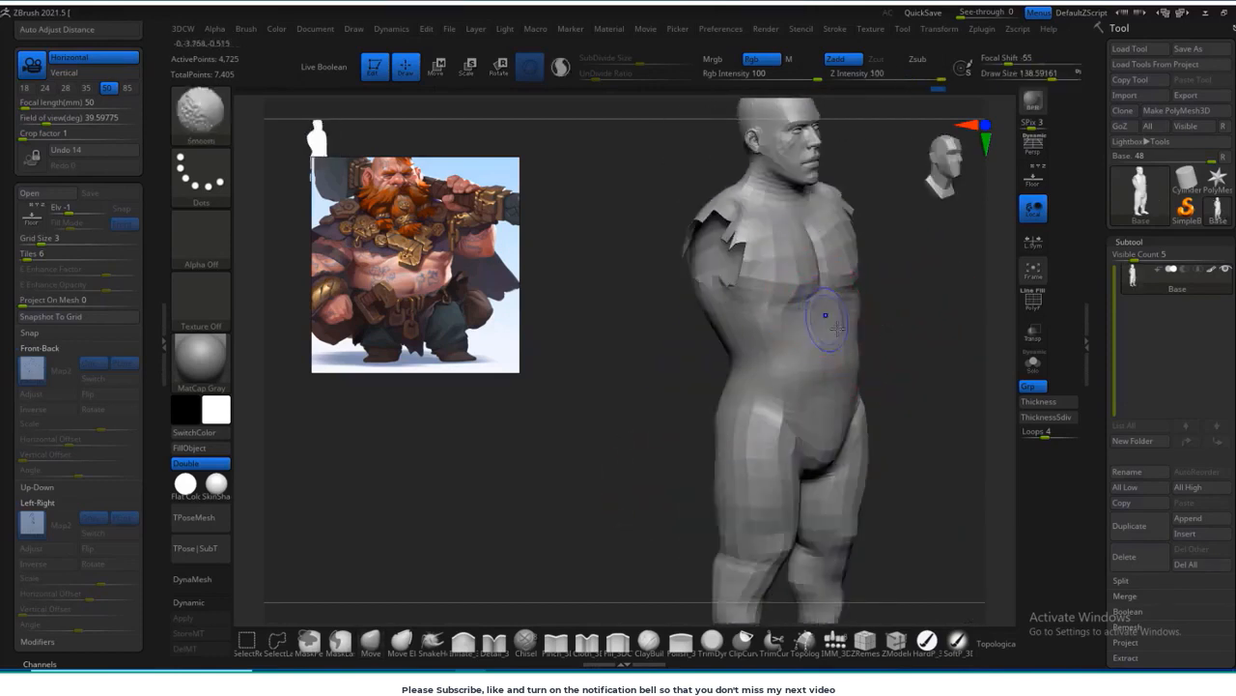
Step: Show the mesh wireframe and enable the Topological option for the Move brush
{"action": "key", "text": "shift+f"}
{"action": "left_click_drag", "start_coordinate": [913, 333], "coordinate": [794, 384], "text": "alt"}
{"action": "left_click", "coordinate": [995, 649]}
{"action": "left_click_drag", "start_coordinate": [901, 398], "coordinate": [838, 373]}
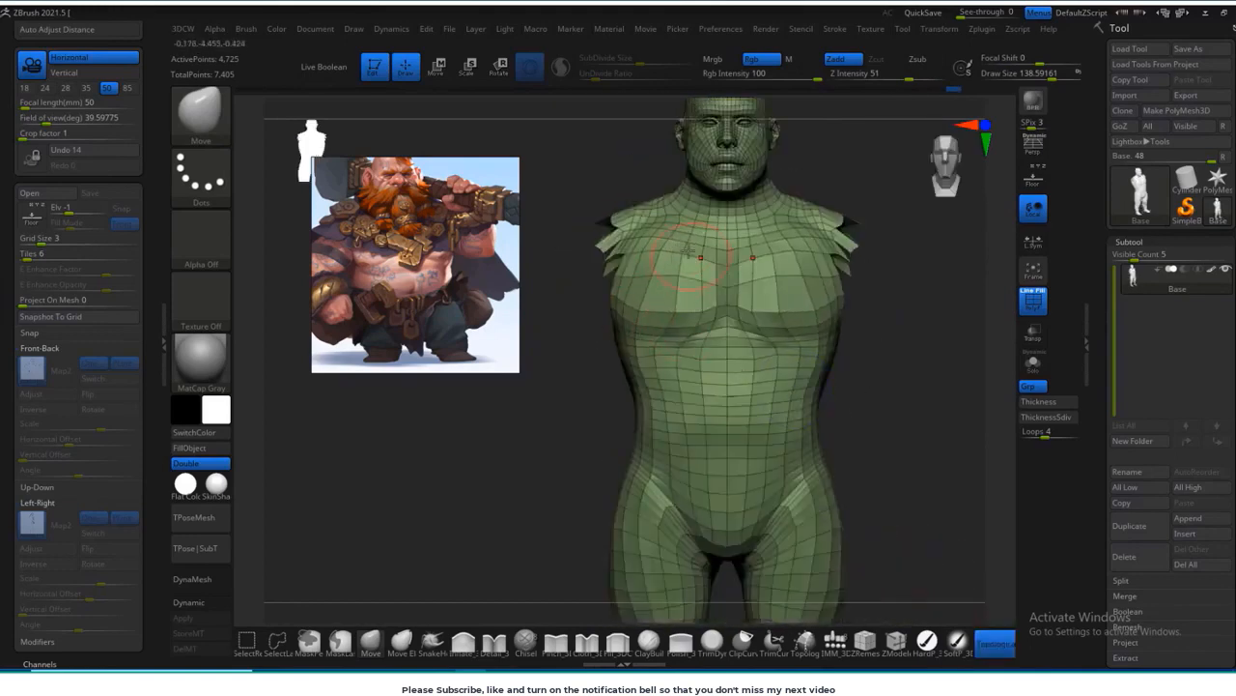
Step: Reshape the chest muscles and armpit edges with the topological Move brush at a size of about 139
{"action": "left_click_drag", "start_coordinate": [680, 251], "coordinate": [638, 236], "text": "shift"}
{"action": "left_click_drag", "start_coordinate": [900, 358], "coordinate": [823, 350]}
{"action": "mouse_move", "coordinate": [887, 313]}
{"action": "left_mouse_down", "text": "shift"}
{"action": "mouse_move", "coordinate": [922, 319]}
{"action": "mouse_move", "coordinate": [894, 360]}
{"action": "left_mouse_up", "text": "shift"}
{"action": "left_click_drag", "start_coordinate": [602, 290], "coordinate": [612, 275], "text": "shift"}
{"action": "mouse_move", "coordinate": [896, 333]}
{"action": "left_mouse_down"}
{"action": "mouse_move", "coordinate": [816, 328]}
{"action": "mouse_move", "coordinate": [854, 280]}
{"action": "mouse_move", "coordinate": [849, 198]}
{"action": "mouse_move", "coordinate": [812, 187]}
{"action": "mouse_move", "coordinate": [841, 323]}
{"action": "mouse_move", "coordinate": [904, 377]}
{"action": "mouse_move", "coordinate": [913, 423]}
{"action": "mouse_move", "coordinate": [862, 172]}
{"action": "left_mouse_up"}
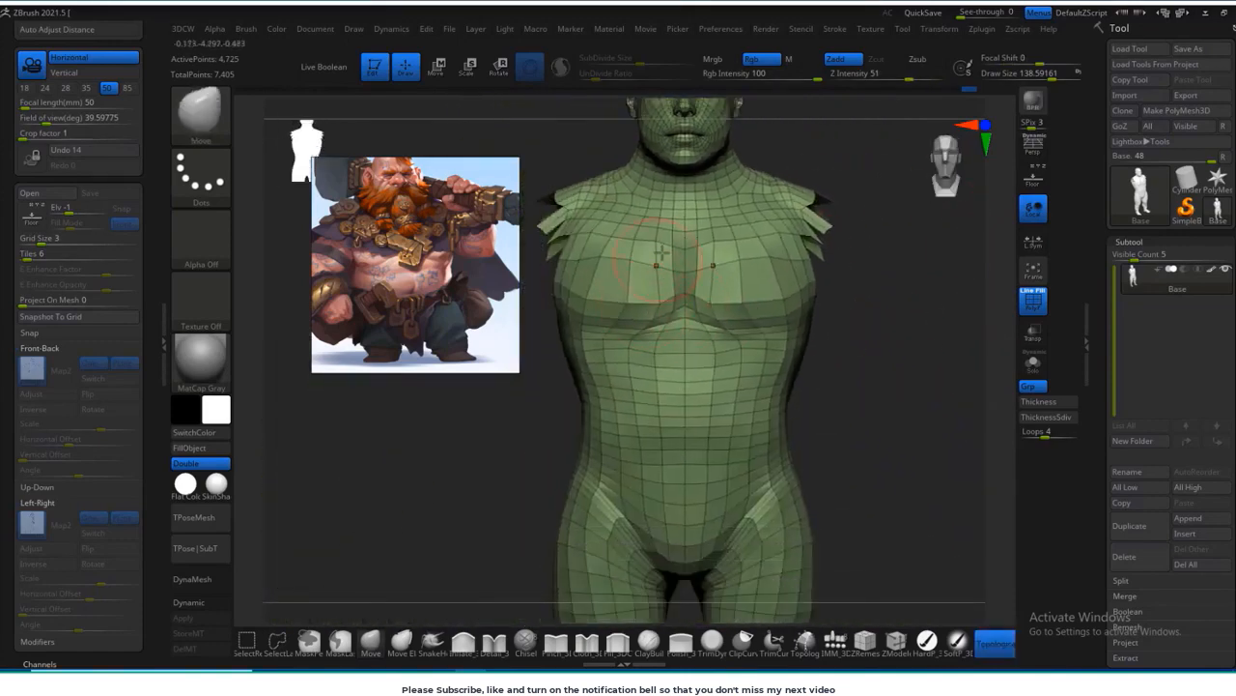
{"action": "key", "text": "shift"}
Step: Reshape the abdomen and flanks with the Move brush and smooth the chest muscles
{"action": "mouse_move", "coordinate": [875, 384]}
{"action": "left_mouse_down"}
{"action": "mouse_move", "coordinate": [809, 381]}
{"action": "mouse_move", "coordinate": [817, 299]}
{"action": "left_mouse_up"}
{"action": "key", "text": "s"}
{"action": "mouse_move", "coordinate": [674, 374]}
{"action": "left_mouse_down"}
{"action": "mouse_move", "coordinate": [833, 448]}
{"action": "mouse_move", "coordinate": [700, 485]}
{"action": "left_mouse_up"}
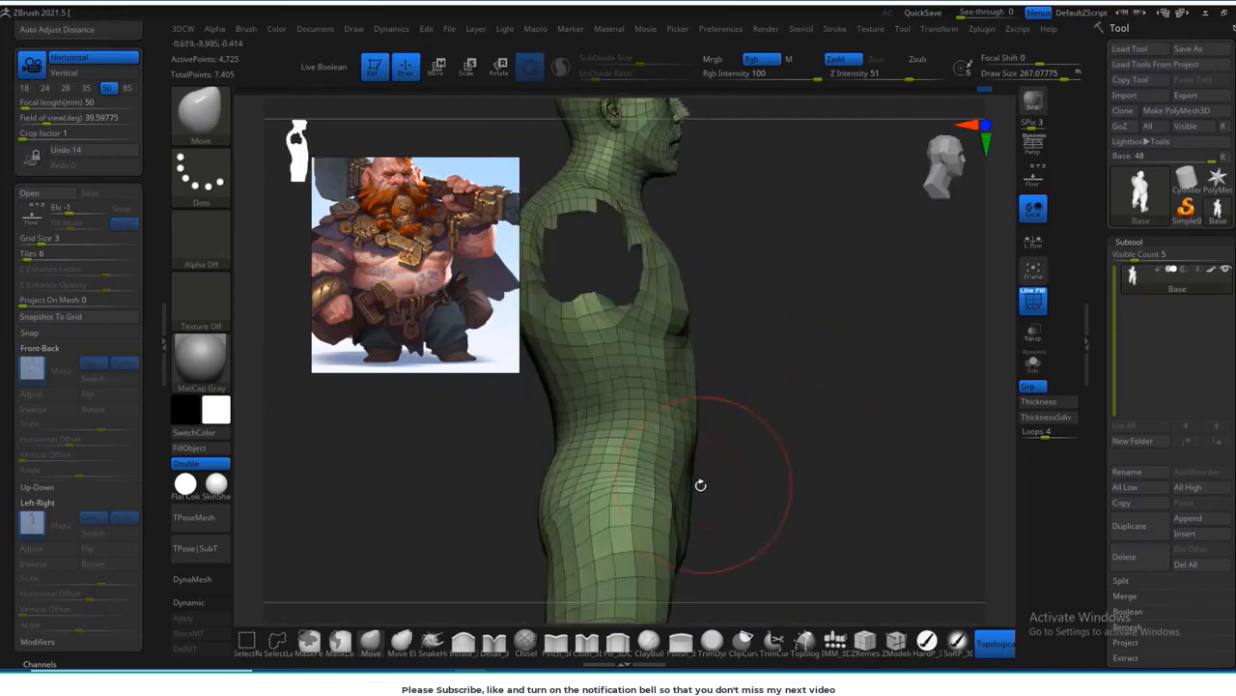
{"action": "mouse_move", "coordinate": [684, 395]}
{"action": "left_mouse_down"}
{"action": "mouse_move", "coordinate": [671, 395]}
{"action": "mouse_move", "coordinate": [670, 377]}
{"action": "left_mouse_up"}
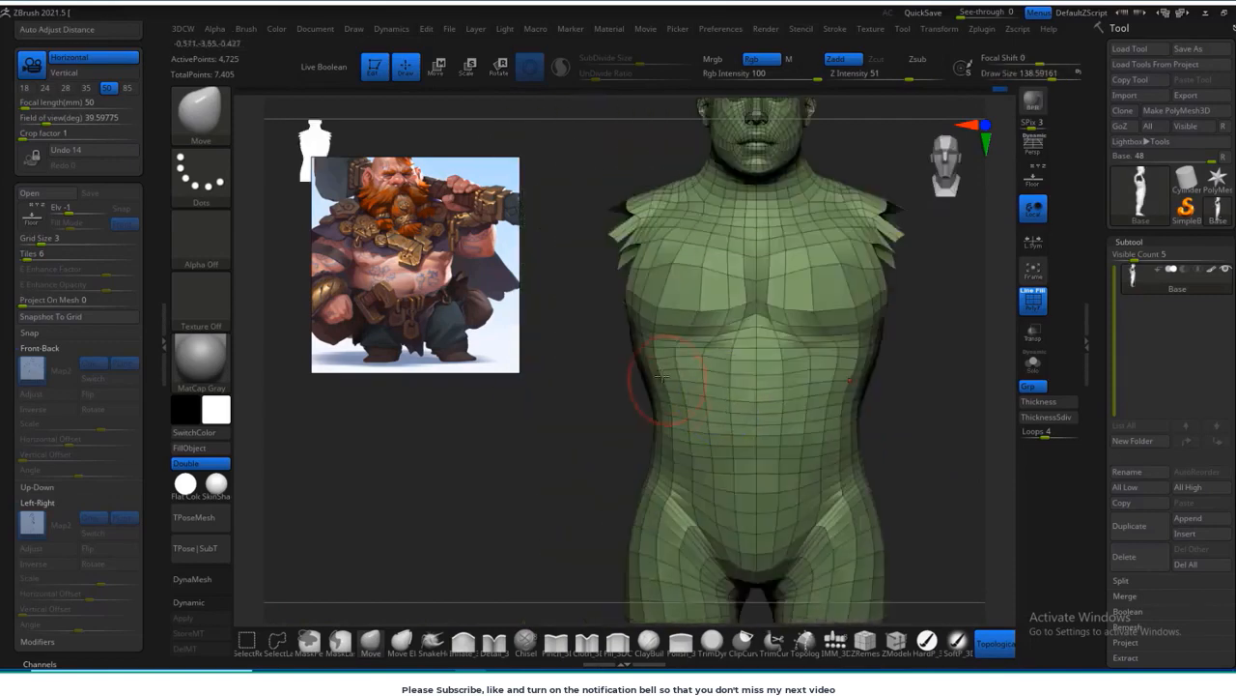
{"action": "left_click_drag", "start_coordinate": [574, 414], "coordinate": [605, 422]}
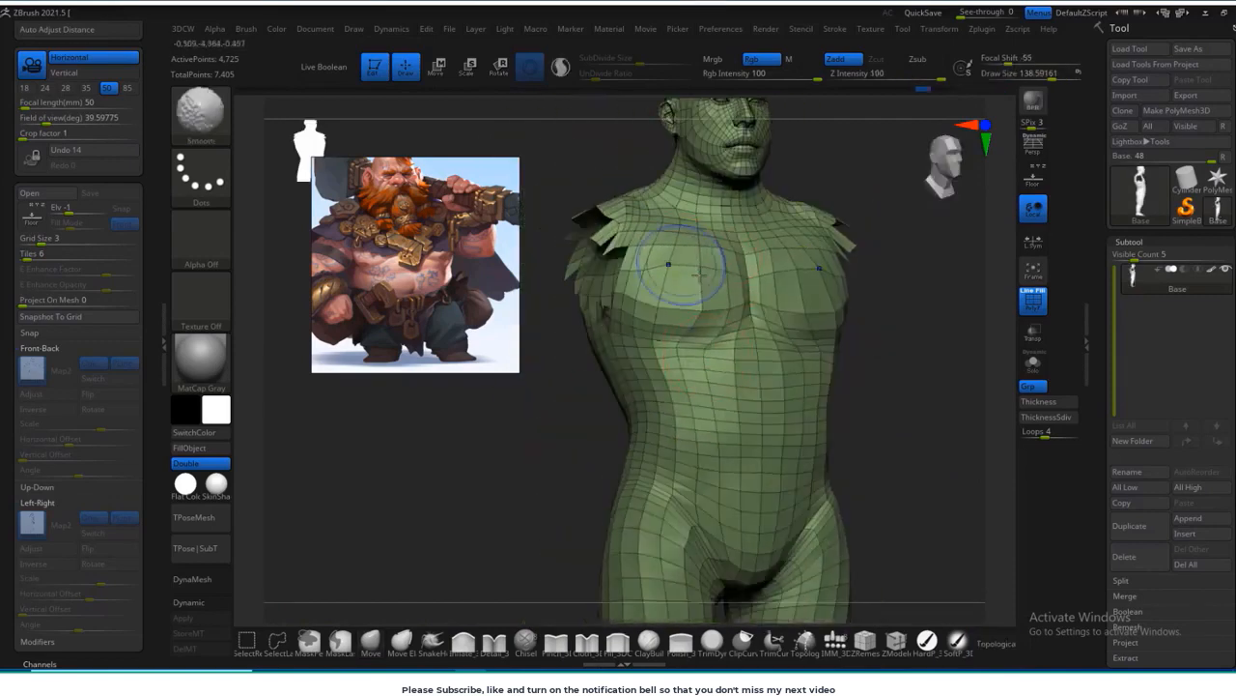
{"action": "left_click_drag", "start_coordinate": [903, 365], "coordinate": [831, 355], "text": "shift"}
{"action": "left_click_drag", "start_coordinate": [618, 314], "coordinate": [672, 300]}
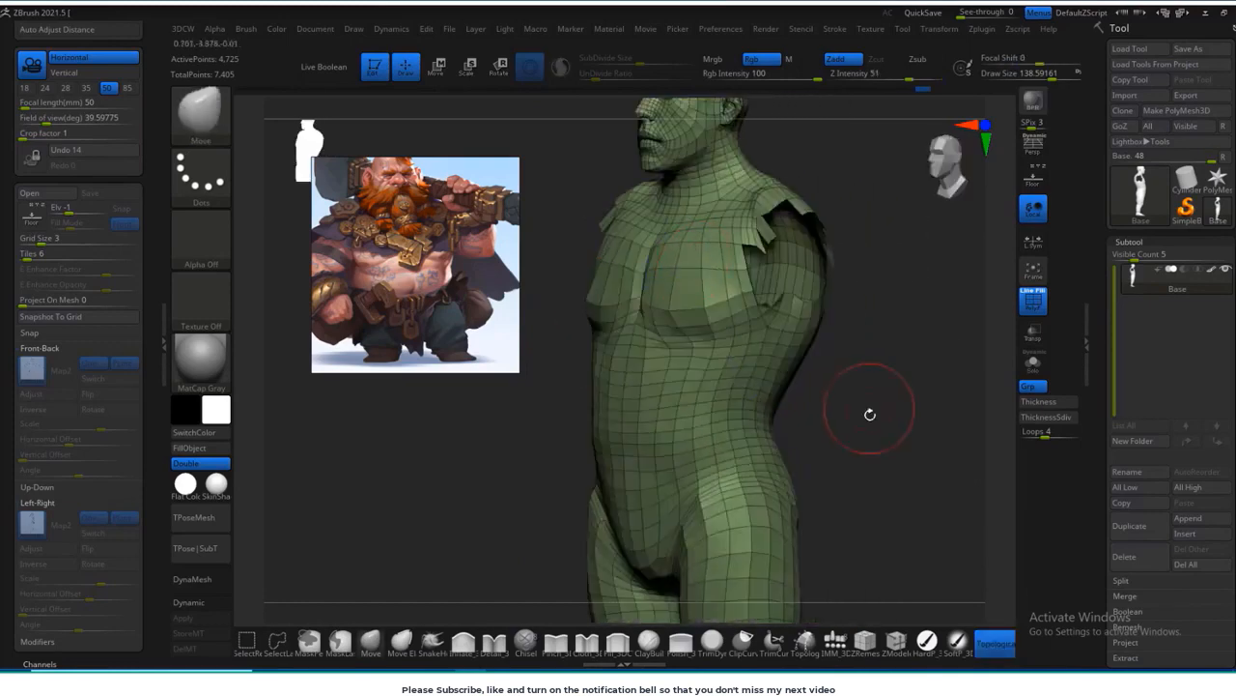
Step: Reshape the front and back of the thighs with a Move brush about 212 in size
{"action": "left_click_drag", "start_coordinate": [869, 413], "coordinate": [899, 386], "text": "alt"}
{"action": "left_click_drag", "start_coordinate": [763, 512], "coordinate": [855, 386], "text": "alt"}
{"action": "key", "text": "s"}
{"action": "left_click_drag", "start_coordinate": [763, 379], "coordinate": [776, 380]}
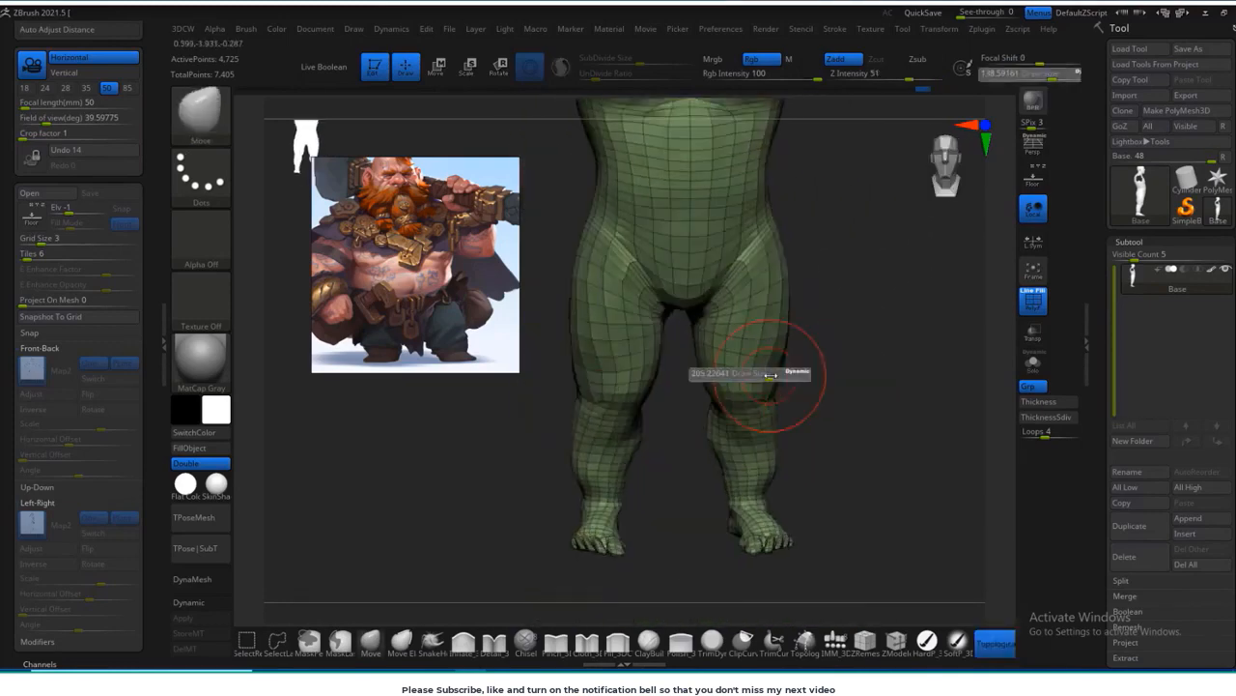
{"action": "left_click_drag", "start_coordinate": [859, 380], "coordinate": [775, 341]}
{"action": "left_click_drag", "start_coordinate": [880, 326], "coordinate": [855, 339]}
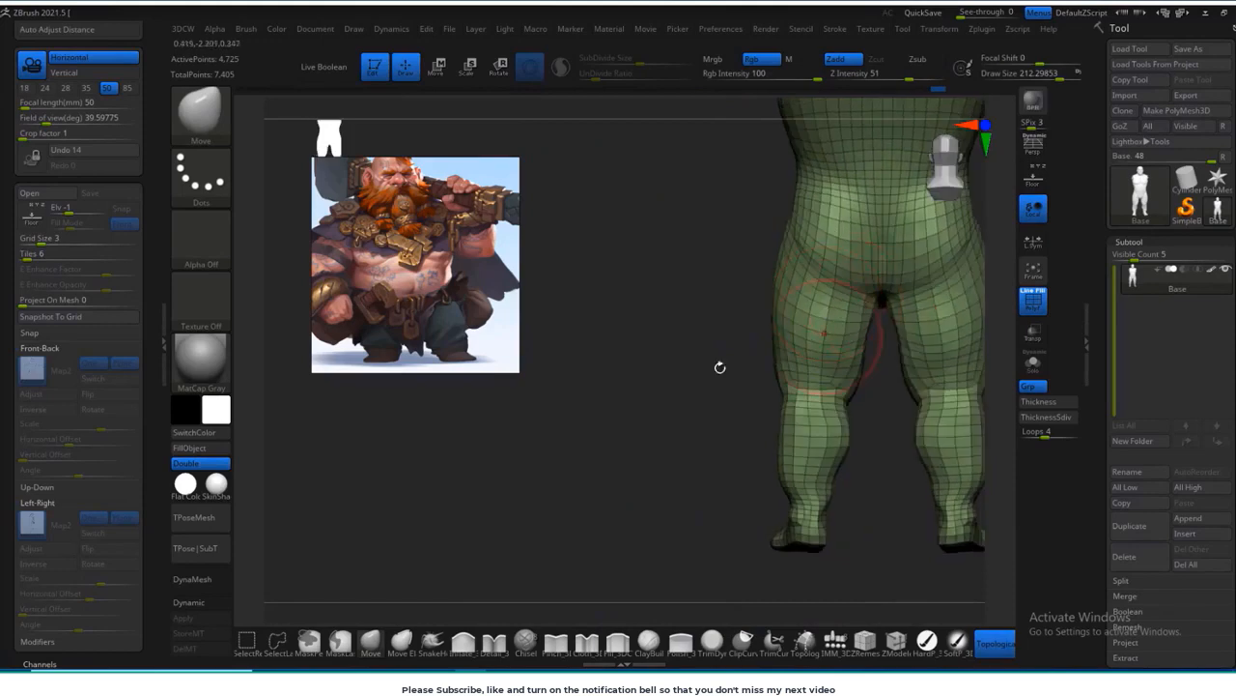
{"action": "left_click_drag", "start_coordinate": [718, 364], "coordinate": [787, 335]}
{"action": "left_click_drag", "start_coordinate": [599, 483], "coordinate": [778, 389]}
{"action": "left_click_drag", "start_coordinate": [868, 505], "coordinate": [847, 433], "text": "shift"}
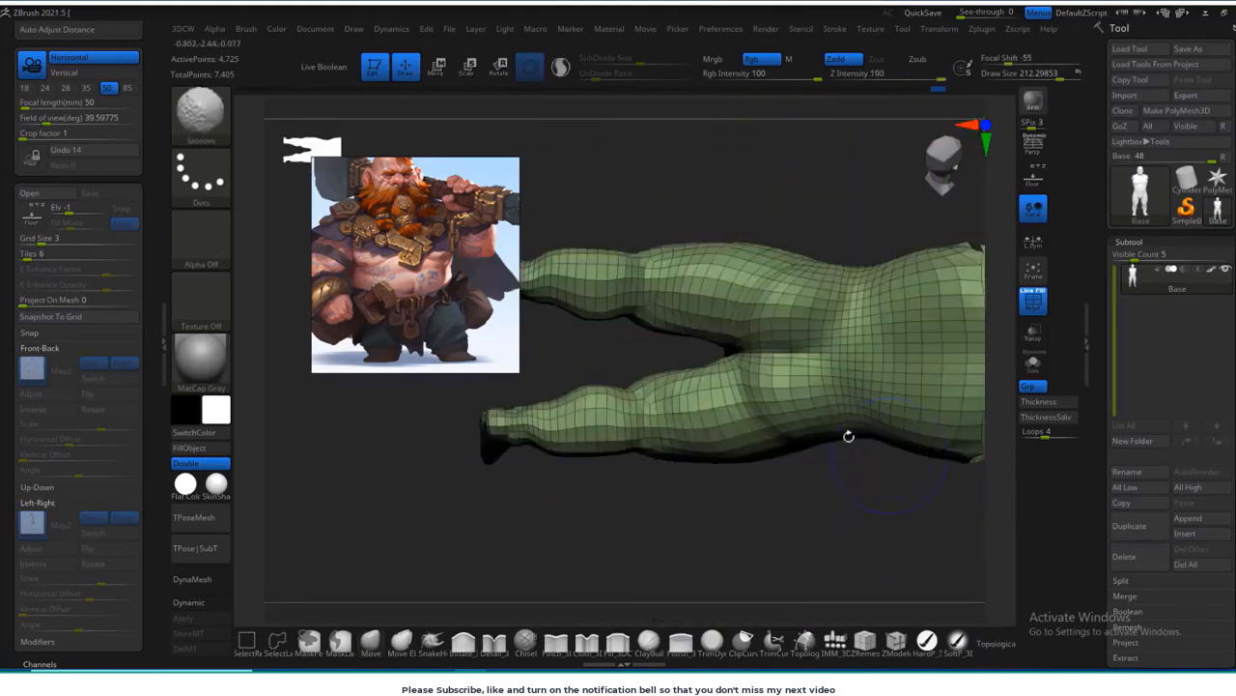
Step: Adjust and smooth the hips, buttocks and lower back from the side and rear
{"action": "left_click_drag", "start_coordinate": [776, 286], "coordinate": [784, 278]}
{"action": "mouse_move", "coordinate": [826, 140]}
{"action": "left_mouse_down"}
{"action": "mouse_move", "coordinate": [836, 284]}
{"action": "mouse_move", "coordinate": [918, 431]}
{"action": "mouse_move", "coordinate": [903, 386]}
{"action": "left_mouse_up"}
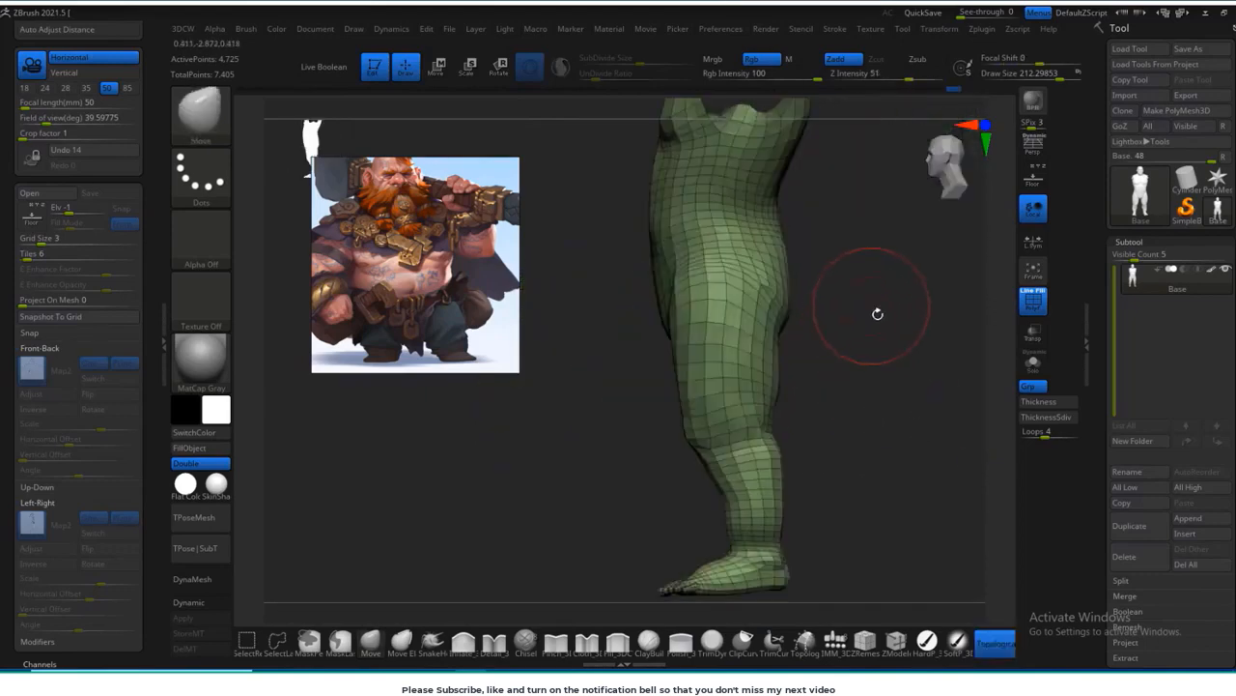
{"action": "left_click_drag", "start_coordinate": [878, 312], "coordinate": [853, 204]}
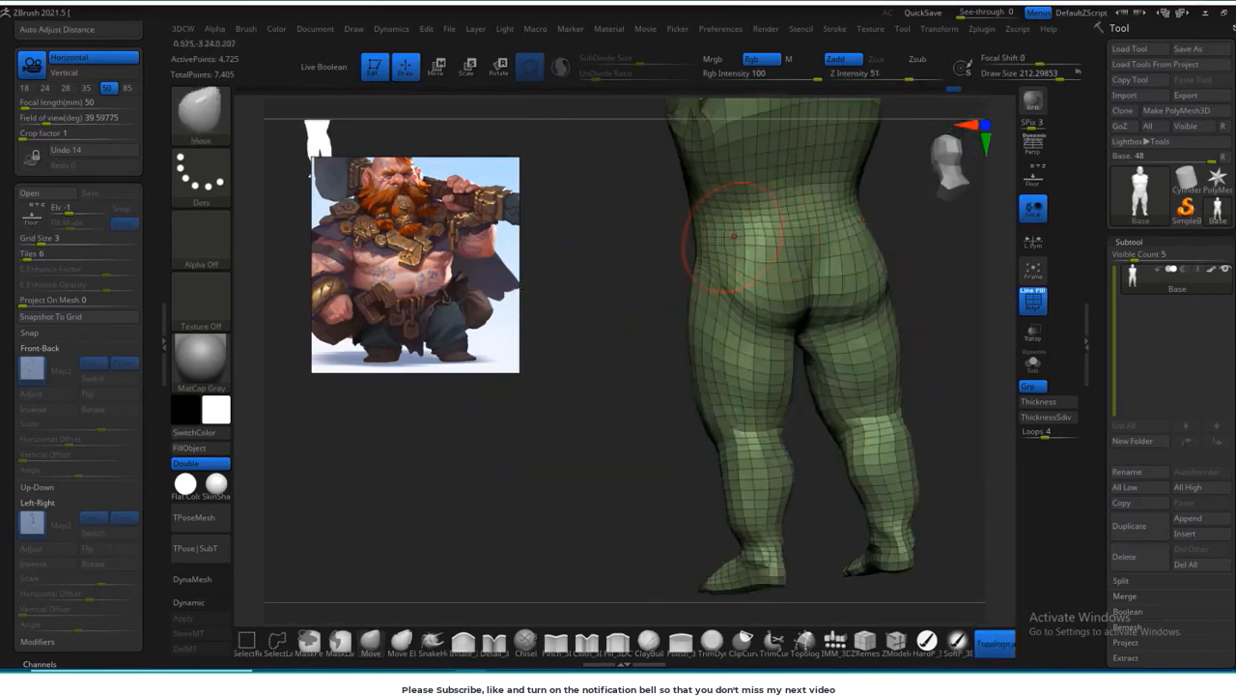
{"action": "right_click_drag", "start_coordinate": [734, 236], "coordinate": [708, 288], "text": "alt"}
{"action": "left_click_drag", "start_coordinate": [863, 277], "coordinate": [831, 275], "text": "shift"}
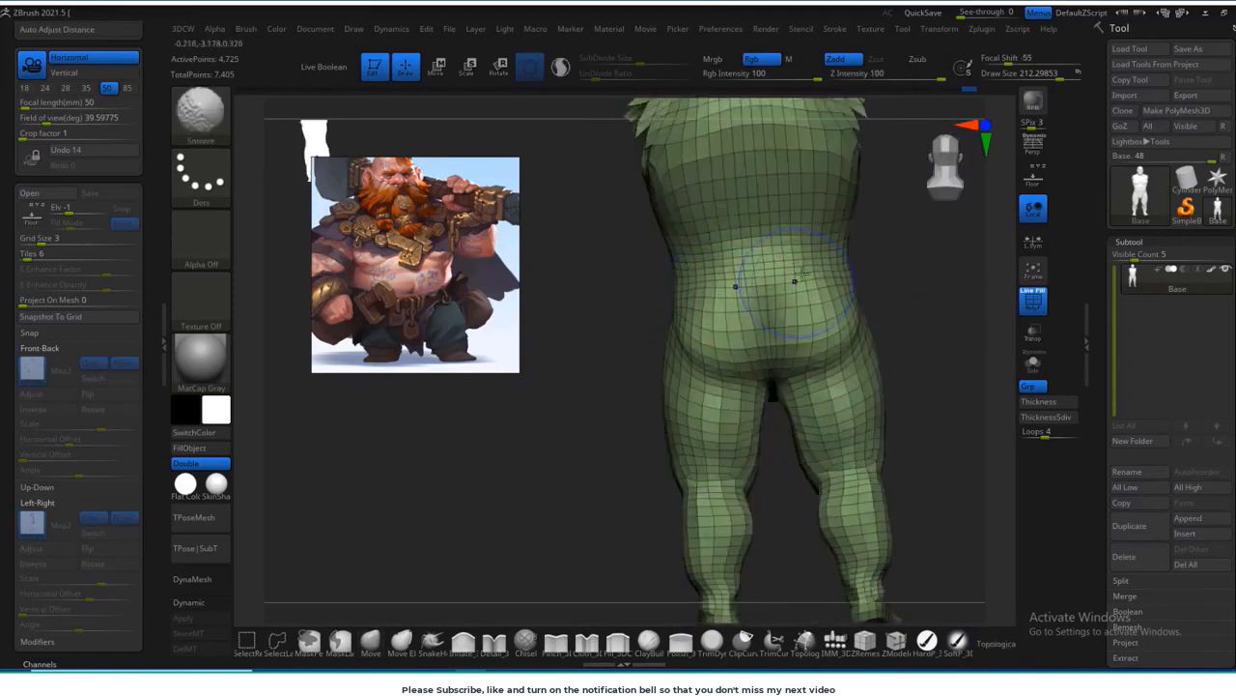
{"action": "mouse_move", "coordinate": [850, 286]}
{"action": "right_mouse_down"}
{"action": "mouse_move", "coordinate": [774, 284]}
{"action": "mouse_move", "coordinate": [792, 240]}
{"action": "mouse_move", "coordinate": [670, 406]}
{"action": "mouse_move", "coordinate": [731, 300]}
{"action": "mouse_move", "coordinate": [685, 422]}
{"action": "right_mouse_up"}
Step: Reshape the knees and shins from the front, reducing the Move brush to a size of about 139
{"action": "mouse_move", "coordinate": [889, 386]}
{"action": "right_mouse_down"}
{"action": "mouse_move", "coordinate": [859, 352]}
{"action": "mouse_move", "coordinate": [799, 333]}
{"action": "right_mouse_up"}
{"action": "right_click_drag", "start_coordinate": [599, 489], "coordinate": [715, 478], "text": "shift"}
{"action": "right_click_drag", "start_coordinate": [856, 469], "coordinate": [820, 464], "text": "alt"}
{"action": "key", "text": "s"}
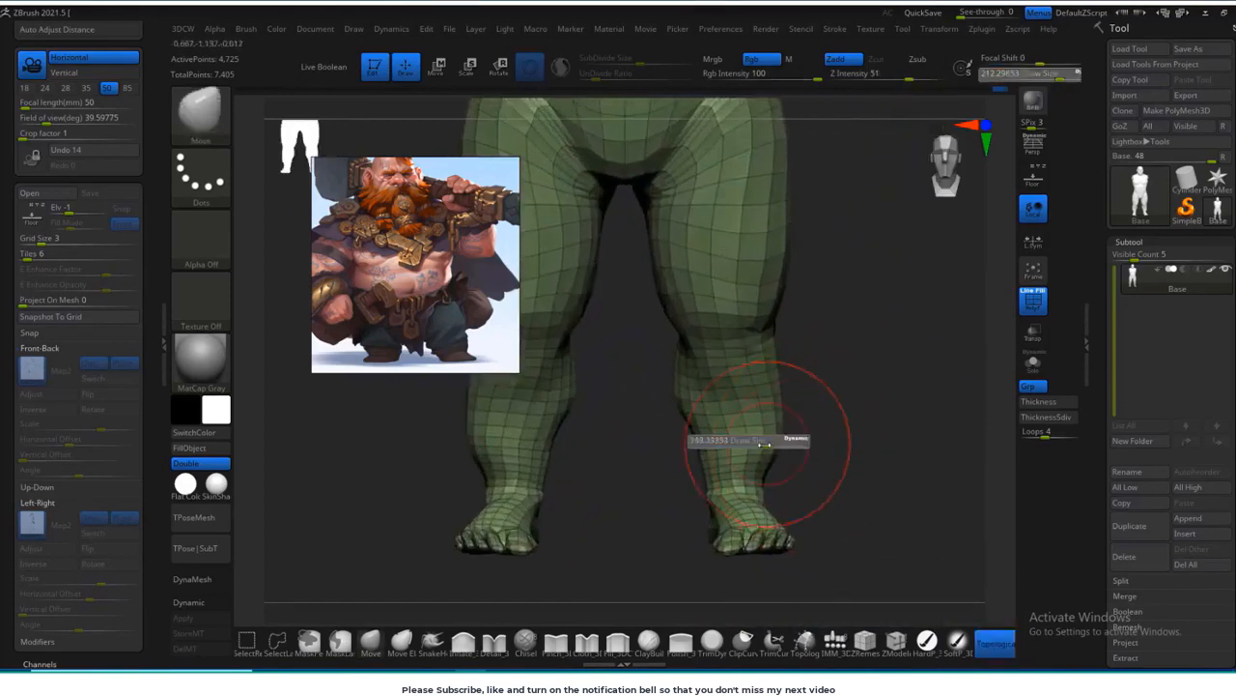
{"action": "left_click", "coordinate": [766, 445]}
{"action": "left_click_drag", "start_coordinate": [691, 418], "coordinate": [699, 444], "text": "shift"}
{"action": "right_click_drag", "start_coordinate": [856, 446], "coordinate": [700, 459]}
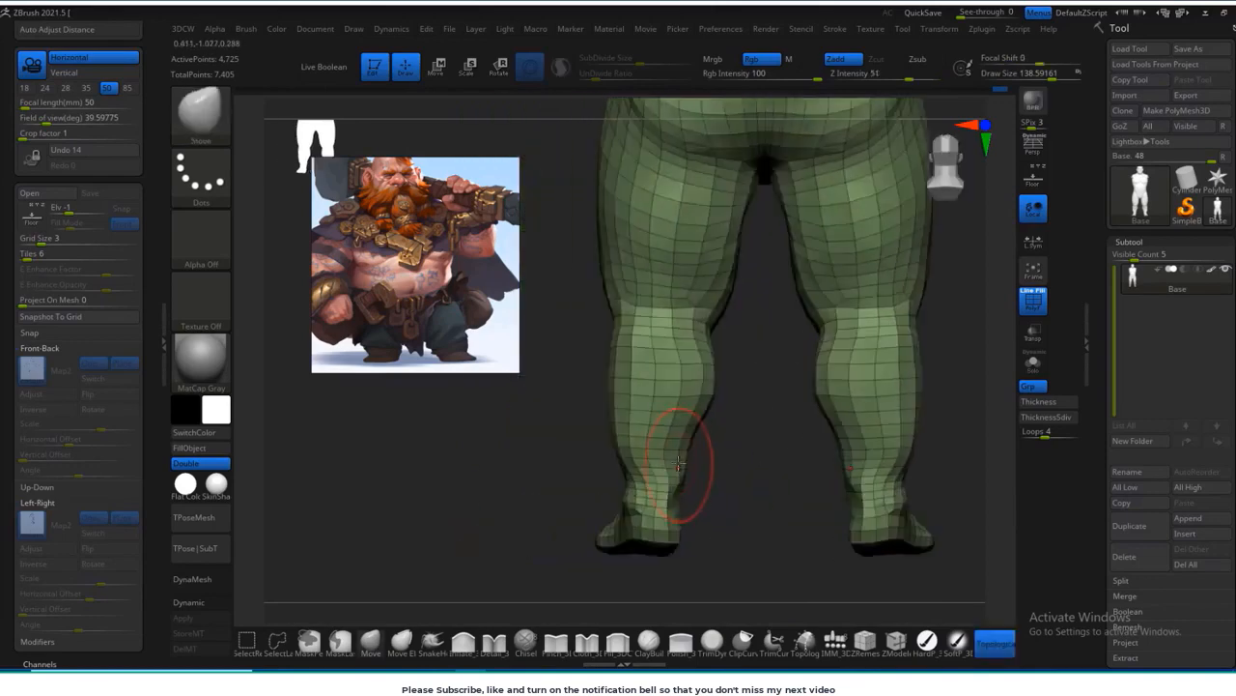
Step: Refine and smooth the calves and ankles from the rear
{"action": "left_click_drag", "start_coordinate": [682, 504], "coordinate": [641, 500]}
{"action": "left_click_drag", "start_coordinate": [615, 443], "coordinate": [677, 457], "text": "shift"}
{"action": "right_click_drag", "start_coordinate": [717, 461], "coordinate": [688, 459]}
{"action": "left_click_drag", "start_coordinate": [615, 445], "coordinate": [622, 444]}
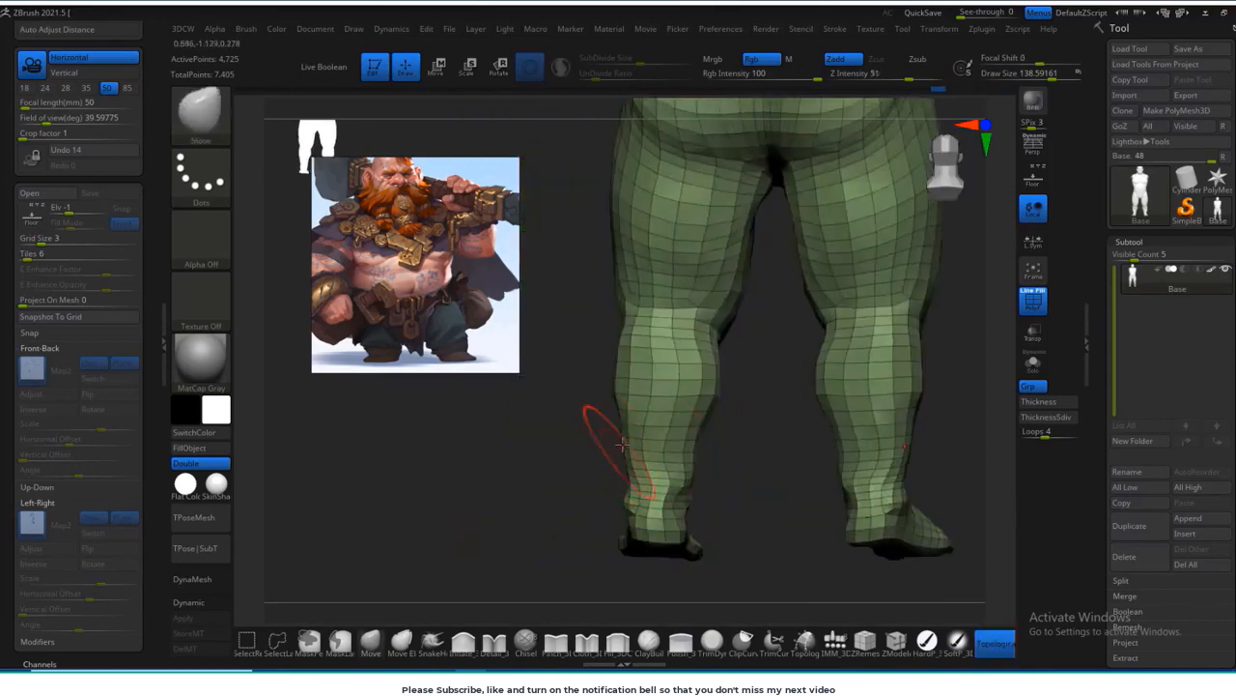
{"action": "left_click_drag", "start_coordinate": [703, 417], "coordinate": [712, 358], "text": "shift"}
{"action": "left_click_drag", "start_coordinate": [682, 508], "coordinate": [687, 506]}
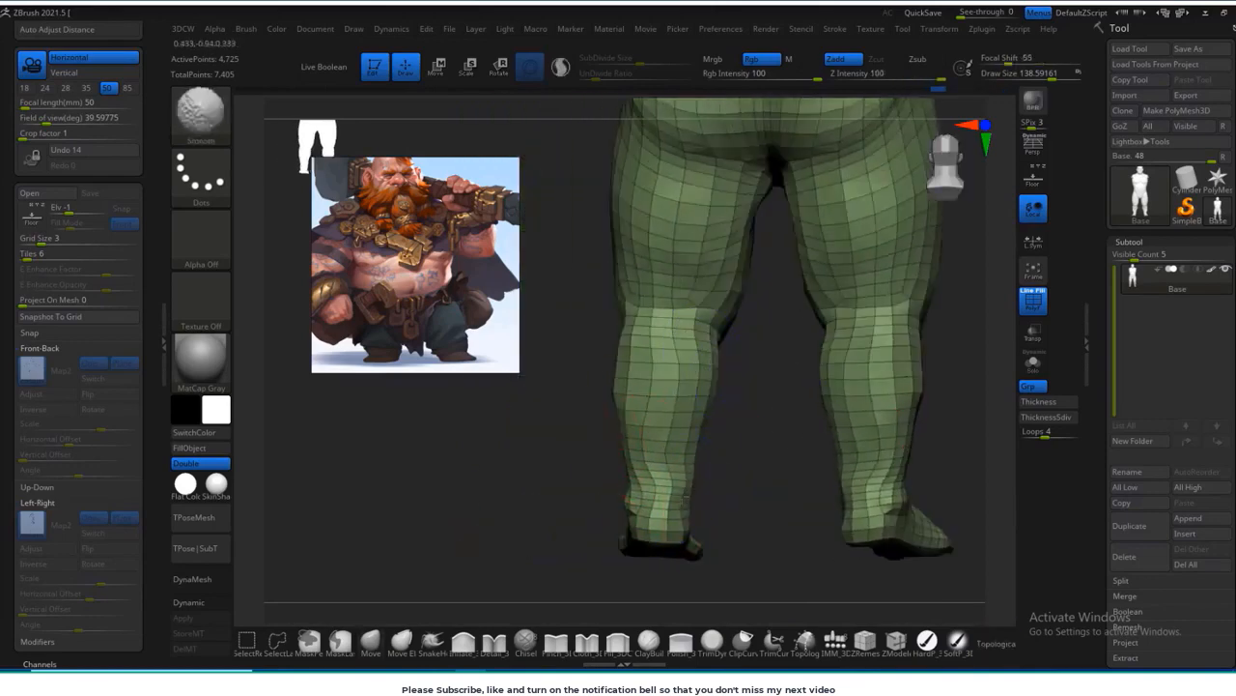
Step: Smooth the ankle, turn on the floor grid with the reference sketches, and match the shin's side profile to them
{"action": "right_click_drag", "start_coordinate": [703, 493], "coordinate": [683, 489], "text": "shift"}
{"action": "mouse_move", "coordinate": [570, 482]}
{"action": "right_mouse_down"}
{"action": "mouse_move", "coordinate": [739, 450]}
{"action": "mouse_move", "coordinate": [723, 434]}
{"action": "right_mouse_up"}
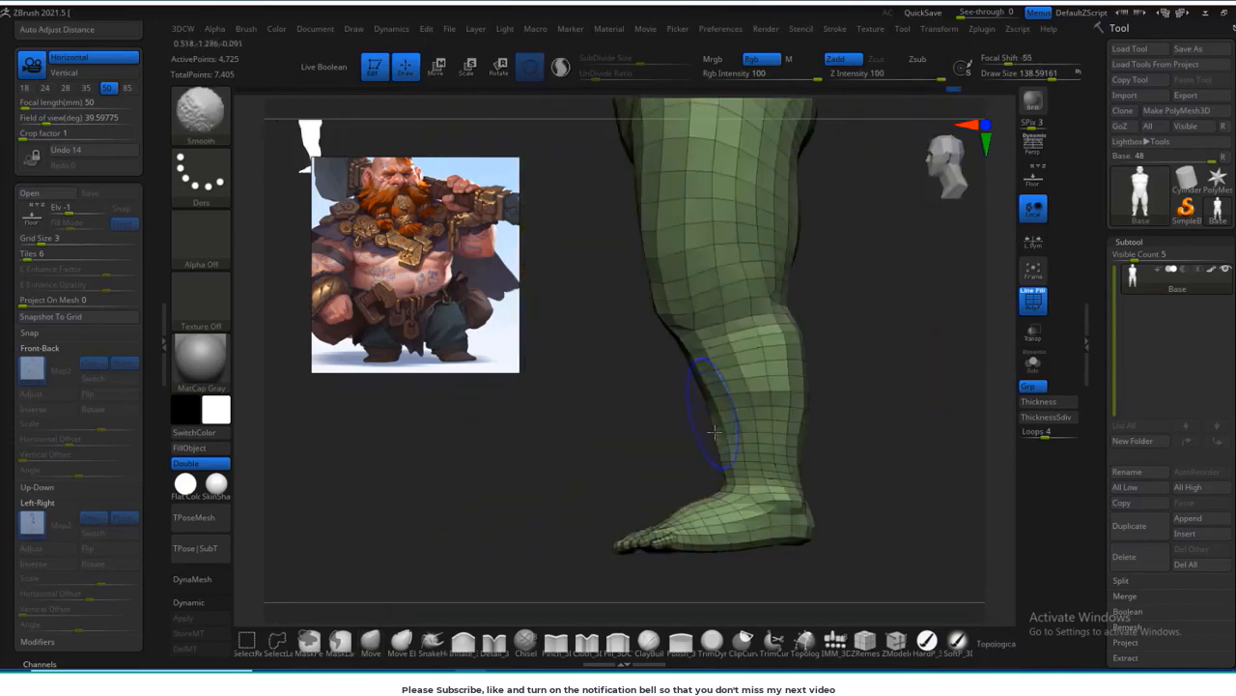
{"action": "right_click_drag", "start_coordinate": [883, 413], "coordinate": [918, 386]}
{"action": "left_click", "coordinate": [1034, 179]}
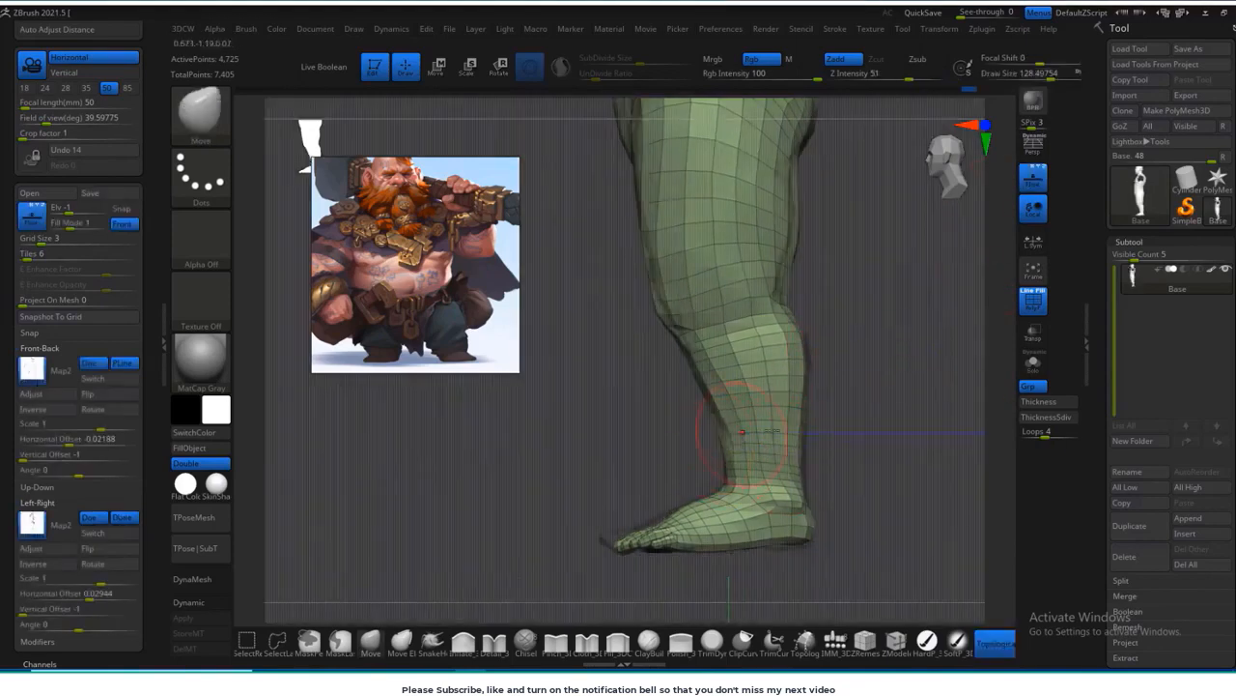
{"action": "right_click_drag", "start_coordinate": [742, 432], "coordinate": [740, 437], "text": "shift"}
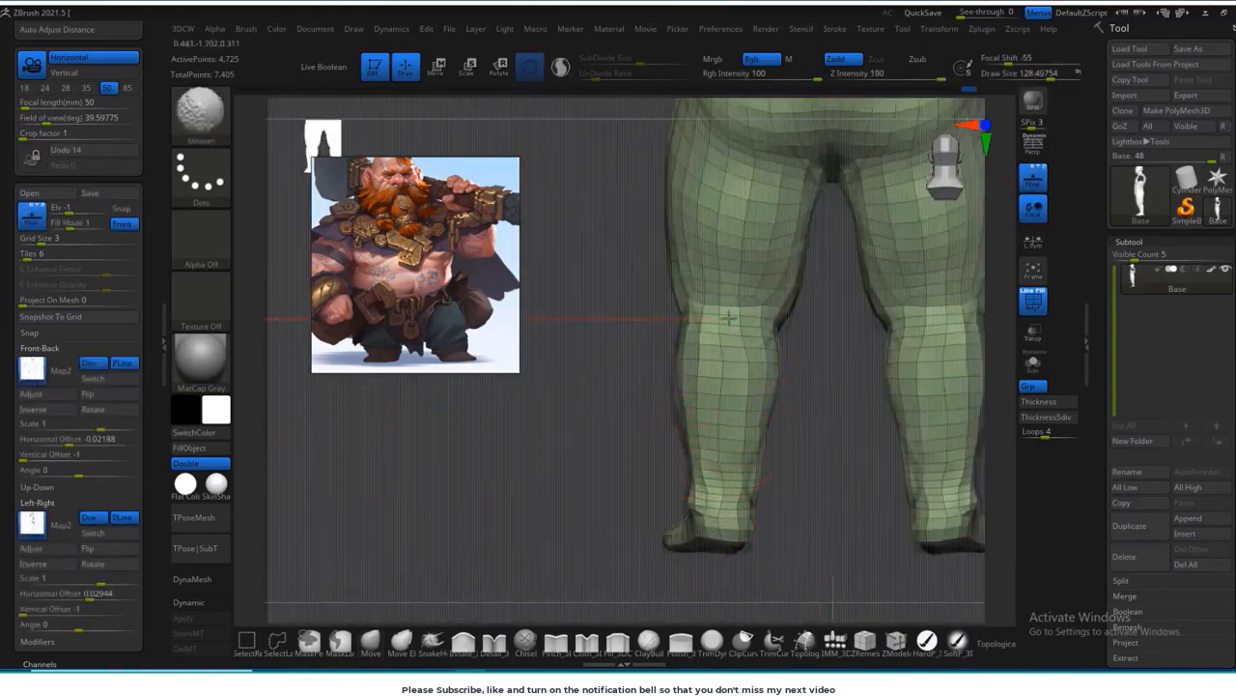
Step: Refine the calves and ankles against the rear reference sketch with a Move brush about 128 in size
{"action": "right_click_drag", "start_coordinate": [915, 363], "coordinate": [833, 364], "text": "alt"}
{"action": "right_click_drag", "start_coordinate": [918, 416], "coordinate": [827, 382], "text": "alt"}
{"action": "key", "text": "bracketright"}
{"action": "key", "text": "bracketright"}
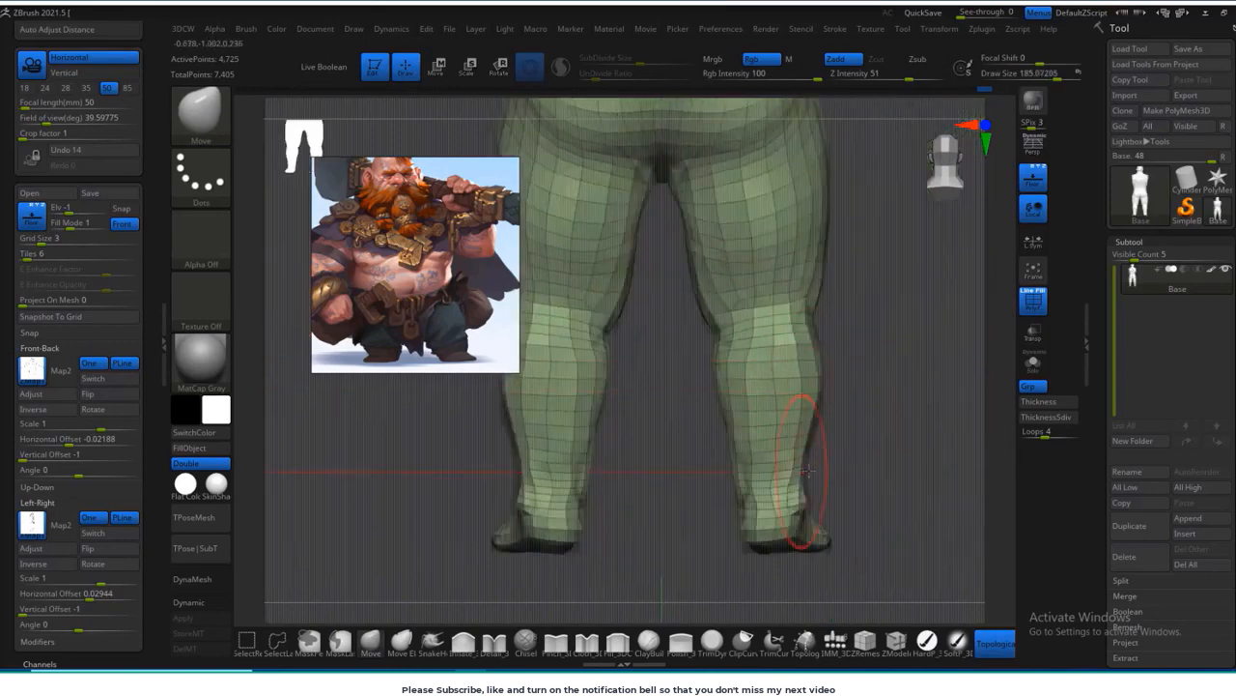
{"action": "key", "text": "bracketleft"}
{"action": "key", "text": "bracketleft"}
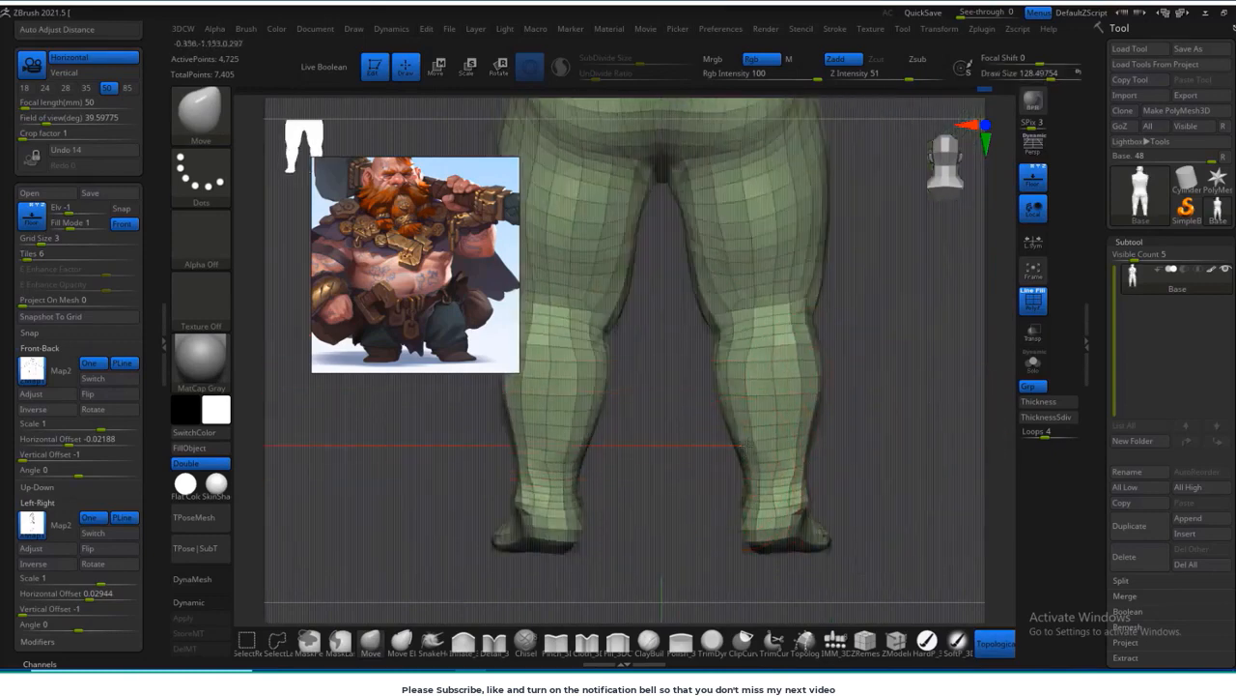
{"action": "left_click_drag", "start_coordinate": [759, 411], "coordinate": [775, 463], "text": "shift"}
{"action": "mouse_move", "coordinate": [866, 433]}
{"action": "left_mouse_down", "text": "shift"}
{"action": "mouse_move", "coordinate": [824, 396]}
{"action": "mouse_move", "coordinate": [807, 407]}
{"action": "left_mouse_up", "text": "shift"}
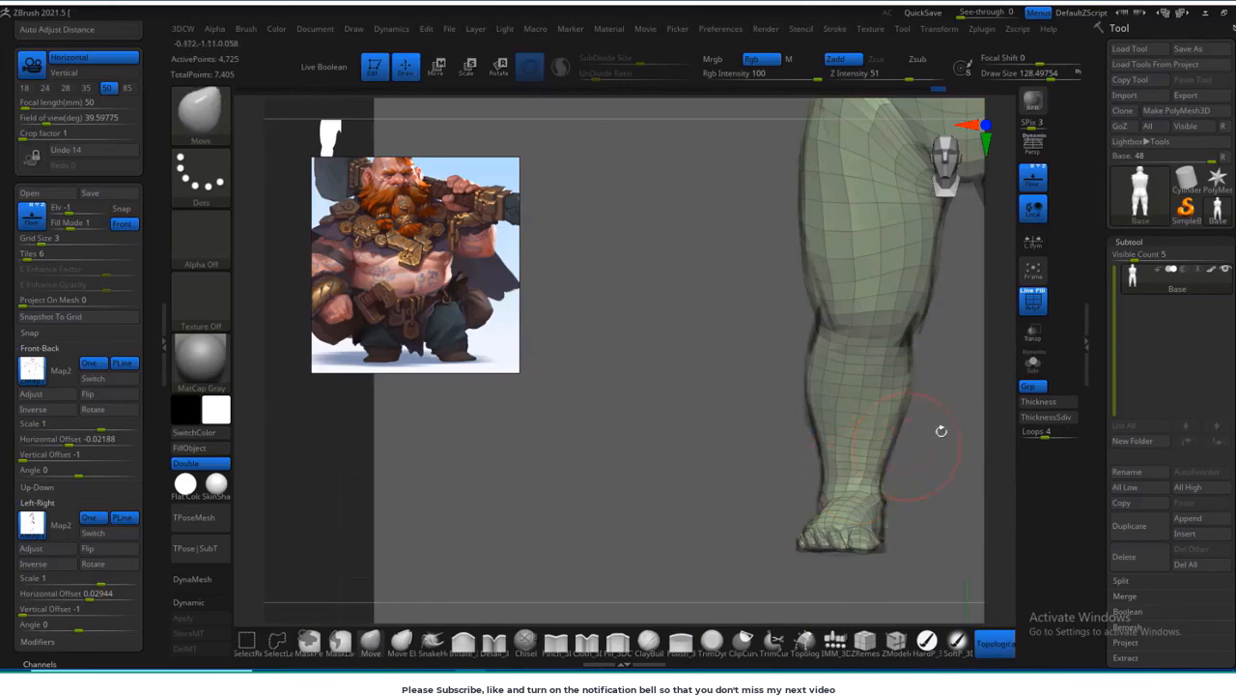
Step: Adjust the knees against the front reference sketch and smooth the hip area from the side
{"action": "left_click_drag", "start_coordinate": [941, 434], "coordinate": [688, 406], "text": "shift"}
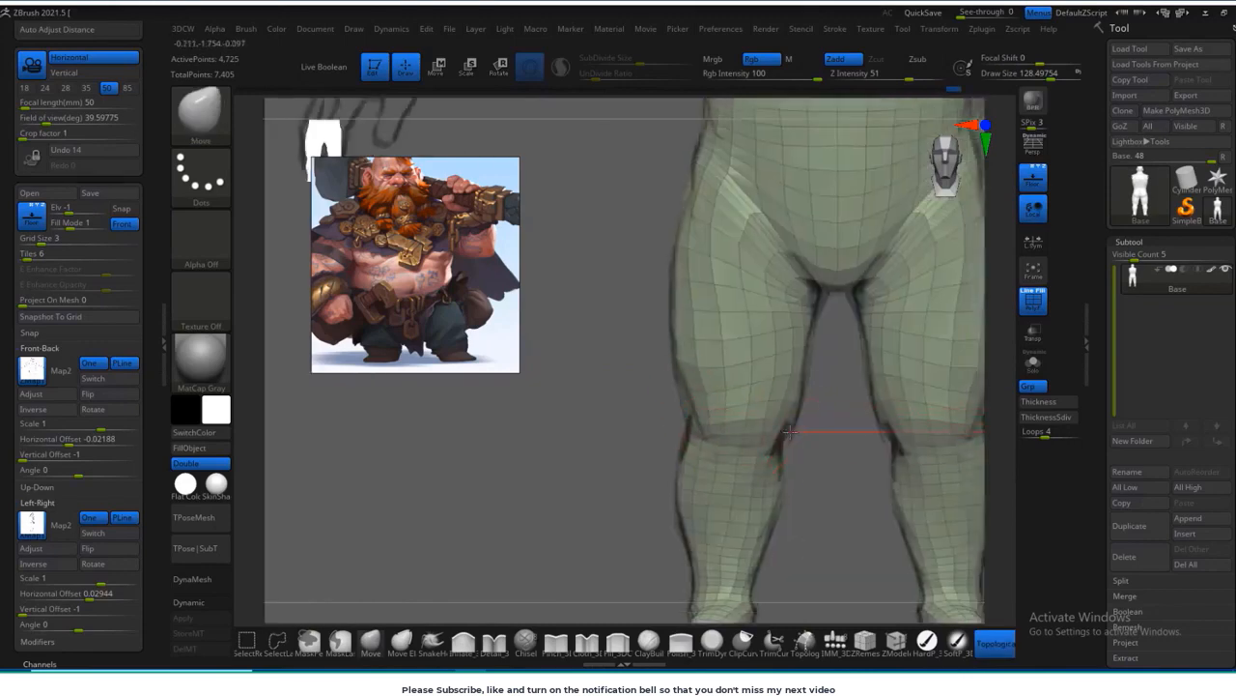
{"action": "left_click_drag", "start_coordinate": [791, 431], "coordinate": [736, 496], "text": "alt"}
{"action": "mouse_move", "coordinate": [584, 360]}
{"action": "left_mouse_down"}
{"action": "mouse_move", "coordinate": [676, 338]}
{"action": "mouse_move", "coordinate": [773, 275]}
{"action": "left_mouse_up"}
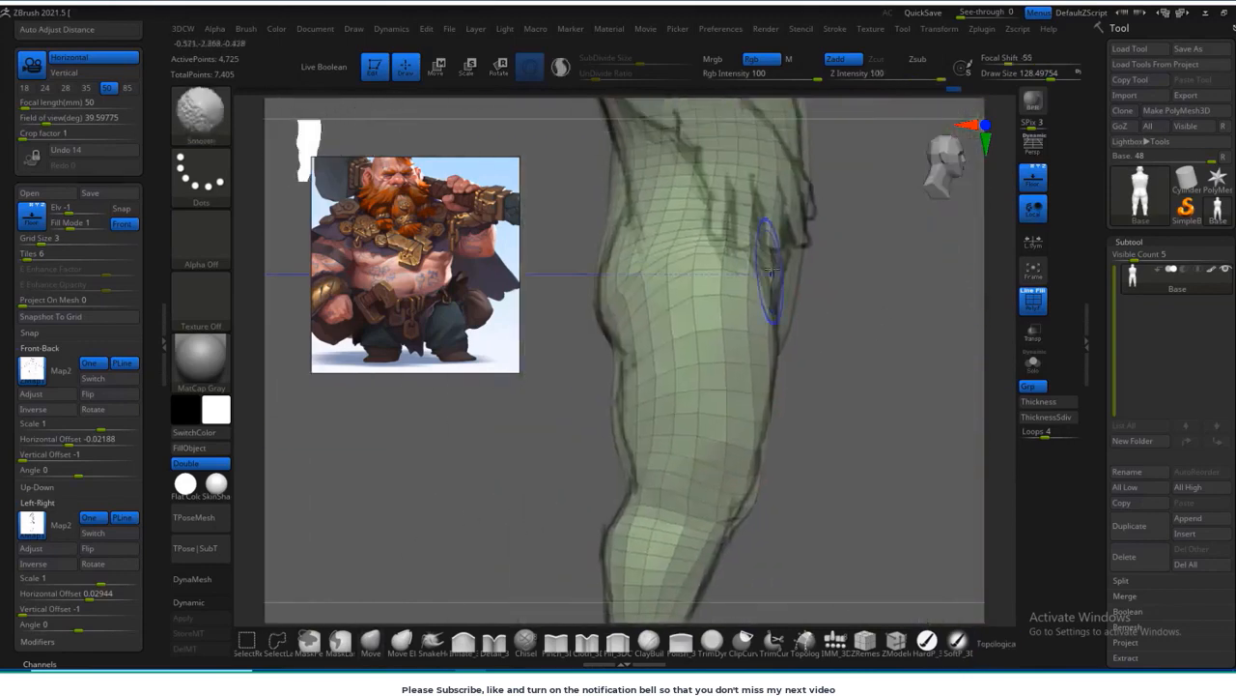
Step: Reshape and smooth the hips and buttocks from the rear with a brush about 192 in size
{"action": "left_click_drag", "start_coordinate": [841, 309], "coordinate": [905, 345], "text": "shift"}
{"action": "key", "text": "s"}
{"action": "left_click_drag", "start_coordinate": [843, 303], "coordinate": [850, 303]}
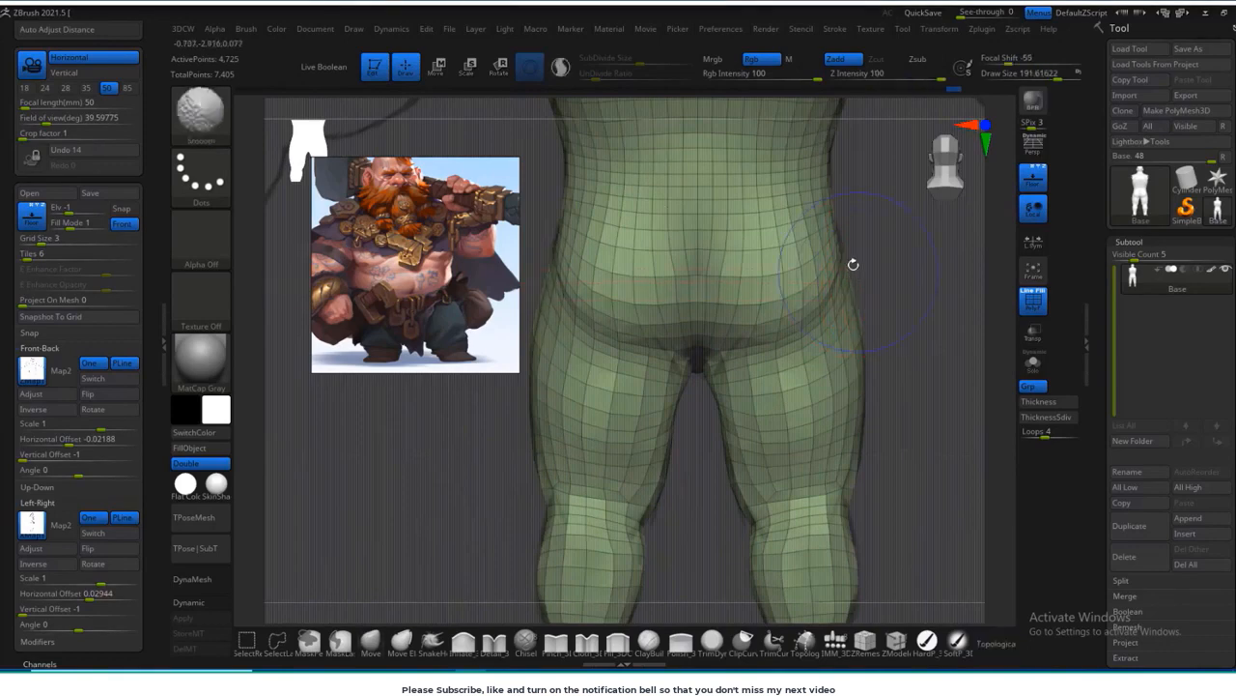
{"action": "left_click_drag", "start_coordinate": [683, 435], "coordinate": [718, 342], "text": "alt"}
{"action": "left_click_drag", "start_coordinate": [729, 440], "coordinate": [698, 572], "text": "alt"}
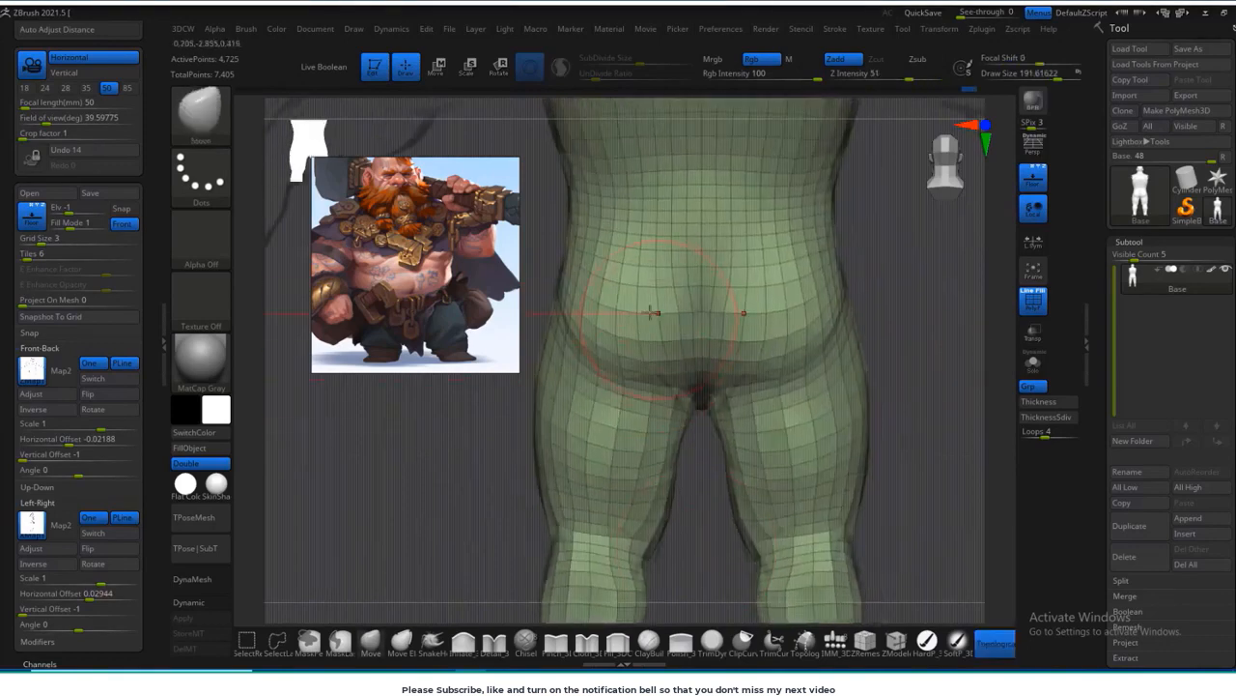
{"action": "mouse_move", "coordinate": [726, 338]}
{"action": "left_mouse_down", "text": "alt"}
{"action": "mouse_move", "coordinate": [676, 193]}
{"action": "mouse_move", "coordinate": [690, 271]}
{"action": "left_mouse_up", "text": "alt"}
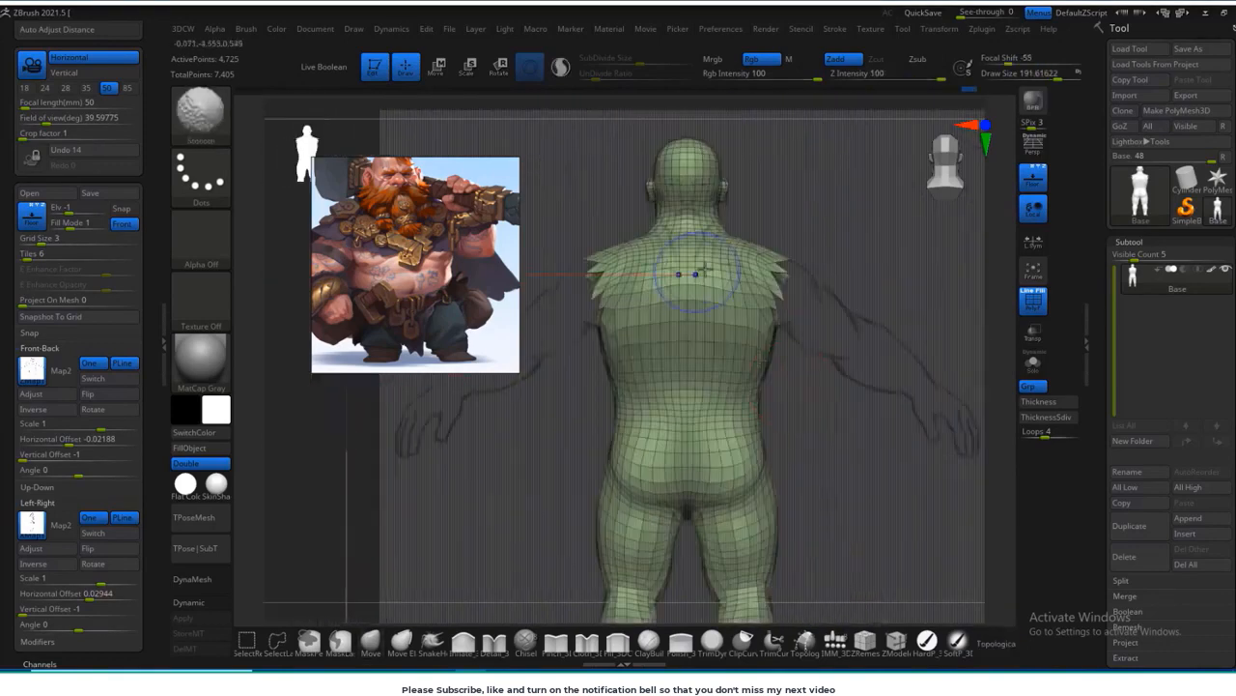
Step: Match the torso and lower back to the side sketch with a Move brush about 250 in size, refining at about 149
{"action": "left_click_drag", "start_coordinate": [928, 280], "coordinate": [836, 270], "text": "shift"}
{"action": "mouse_move", "coordinate": [917, 415]}
{"action": "left_mouse_down", "text": "alt"}
{"action": "mouse_move", "coordinate": [834, 358]}
{"action": "mouse_move", "coordinate": [805, 227]}
{"action": "left_mouse_up", "text": "alt"}
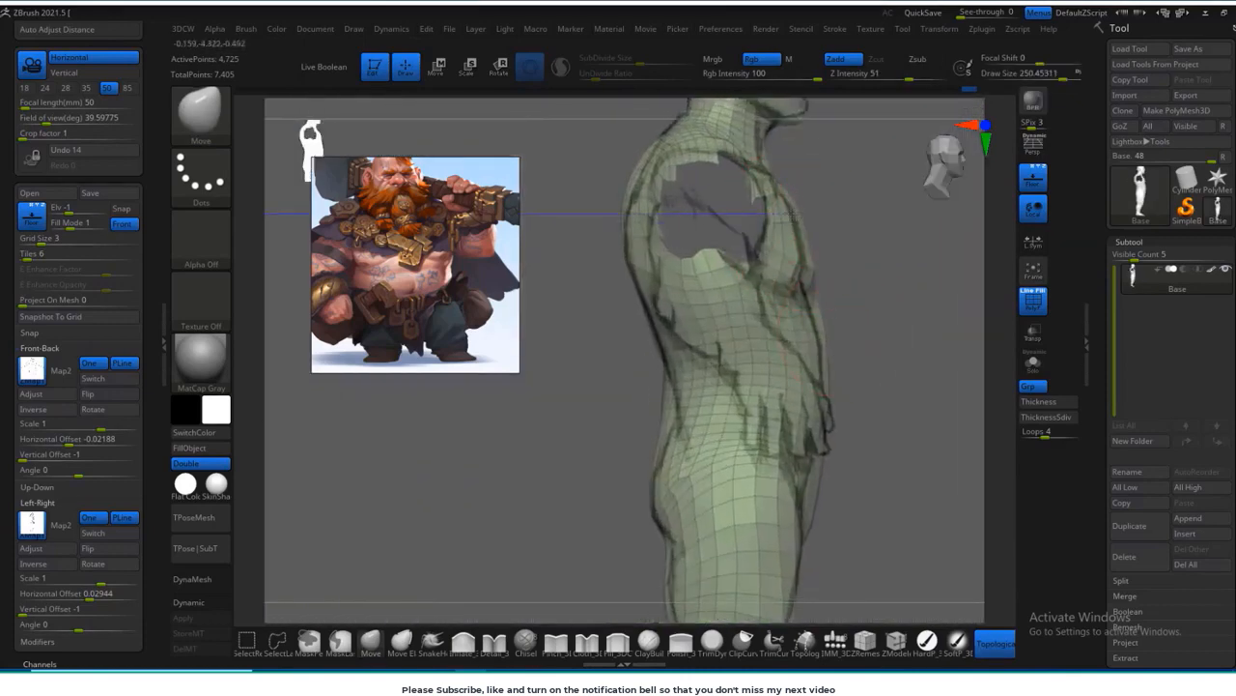
{"action": "left_click_drag", "start_coordinate": [873, 370], "coordinate": [778, 393]}
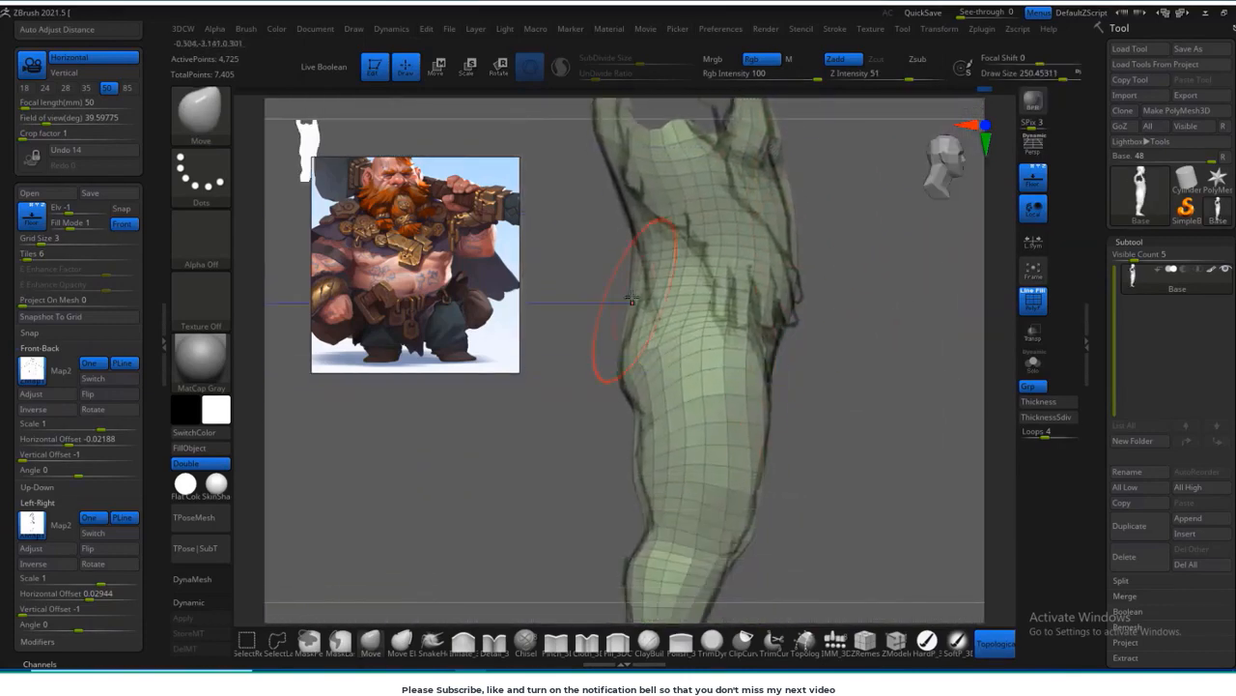
{"action": "left_click_drag", "start_coordinate": [629, 285], "coordinate": [618, 285]}
{"action": "mouse_move", "coordinate": [850, 387]}
{"action": "left_mouse_down"}
{"action": "mouse_move", "coordinate": [922, 386]}
{"action": "mouse_move", "coordinate": [850, 382]}
{"action": "left_mouse_up"}
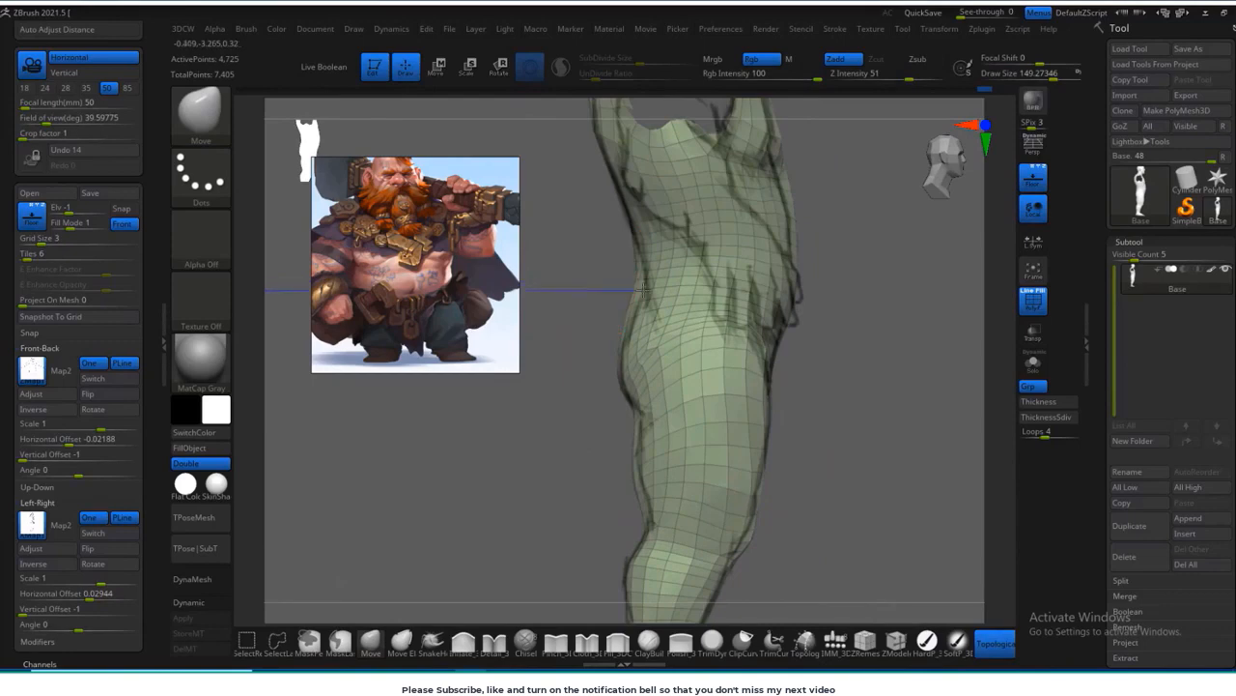
{"action": "left_click_drag", "start_coordinate": [575, 232], "coordinate": [638, 273]}
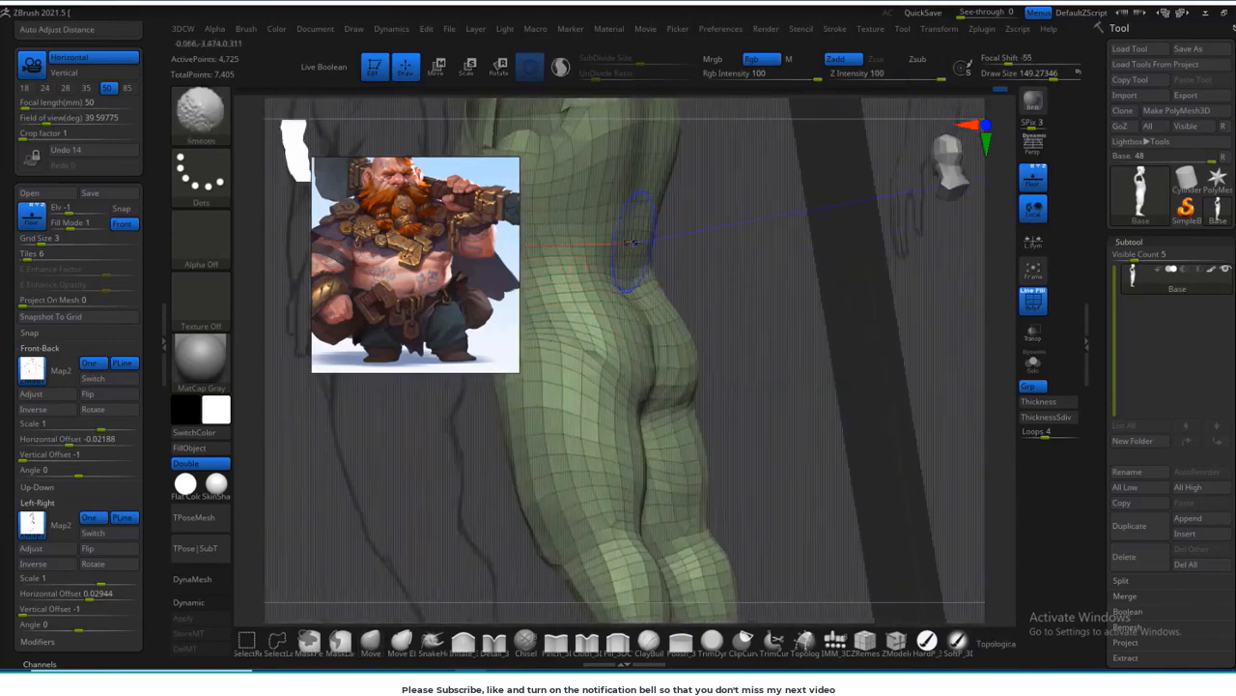
{"action": "mouse_move", "coordinate": [606, 233]}
{"action": "right_mouse_down"}
{"action": "mouse_move", "coordinate": [740, 257]}
{"action": "mouse_move", "coordinate": [876, 356]}
{"action": "mouse_move", "coordinate": [709, 339]}
{"action": "right_mouse_up"}
Step: Fit the knees and lower thighs to the front and side sketches with the Move Topological brush
{"action": "key", "text": "b"}
{"action": "key", "text": "m"}
{"action": "key", "text": "t"}
{"action": "right_click_drag", "start_coordinate": [671, 454], "coordinate": [682, 399]}
{"action": "right_click_drag", "start_coordinate": [906, 395], "coordinate": [848, 378], "text": "alt"}
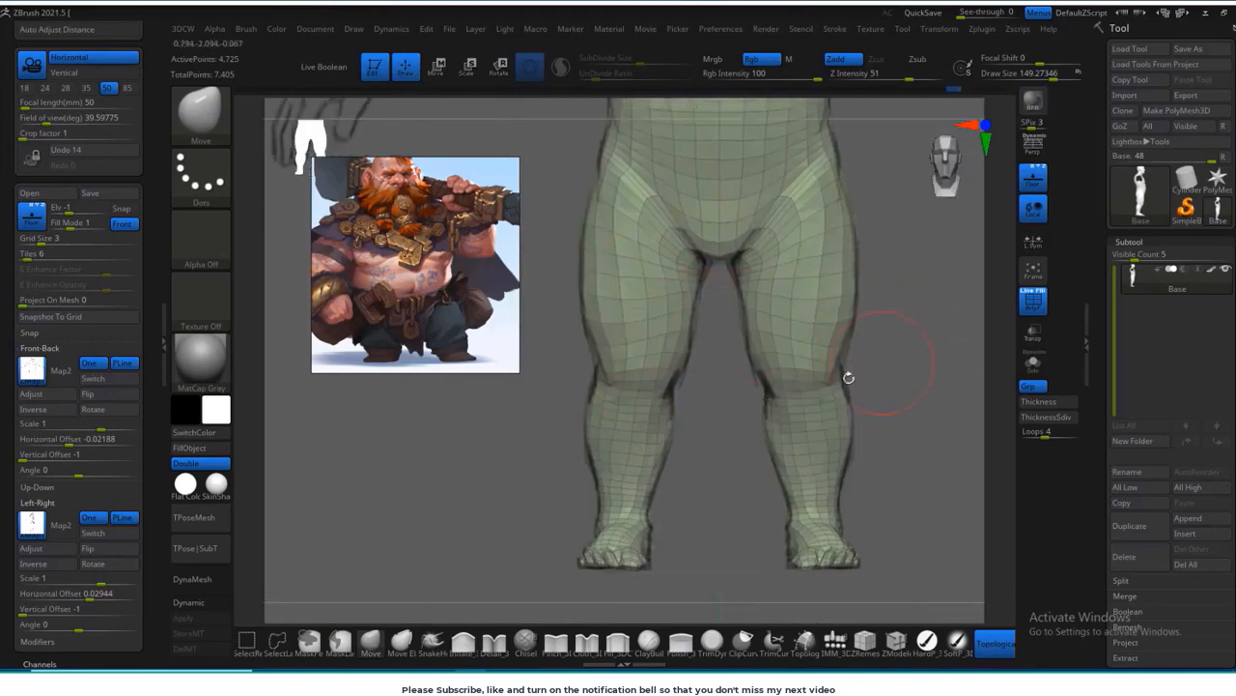
{"action": "right_click_drag", "start_coordinate": [832, 319], "coordinate": [750, 322], "text": "shift"}
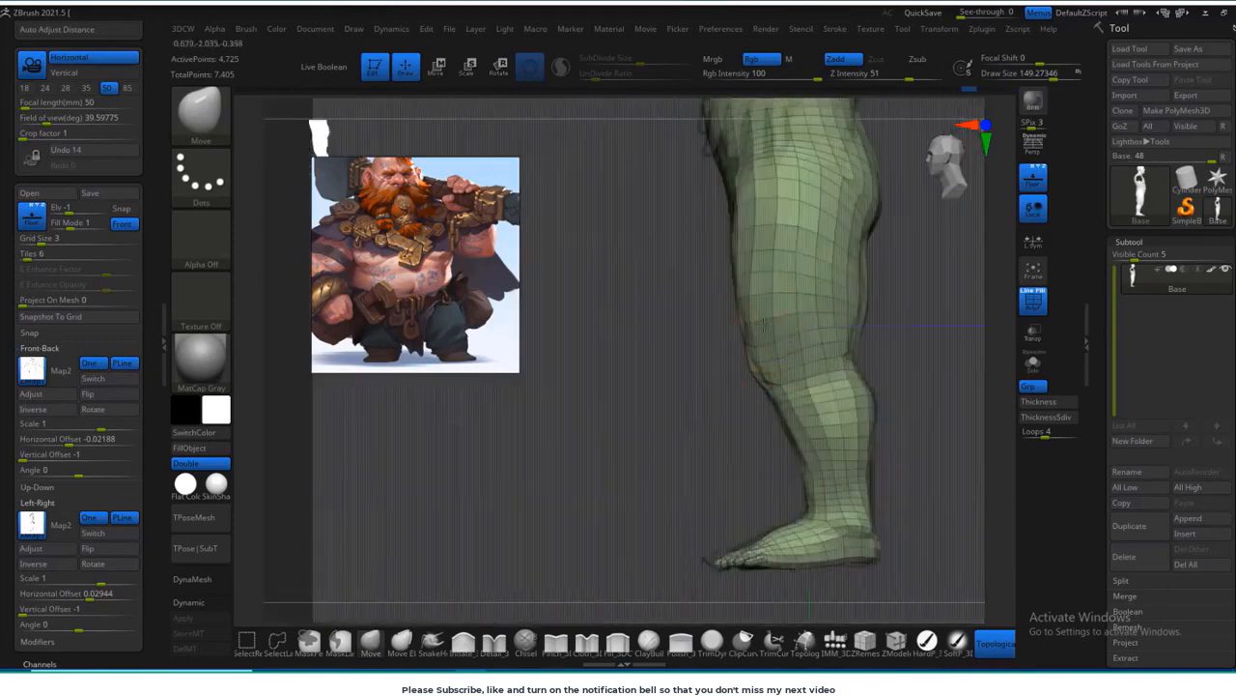
{"action": "right_click_drag", "start_coordinate": [784, 224], "coordinate": [710, 234], "text": "shift"}
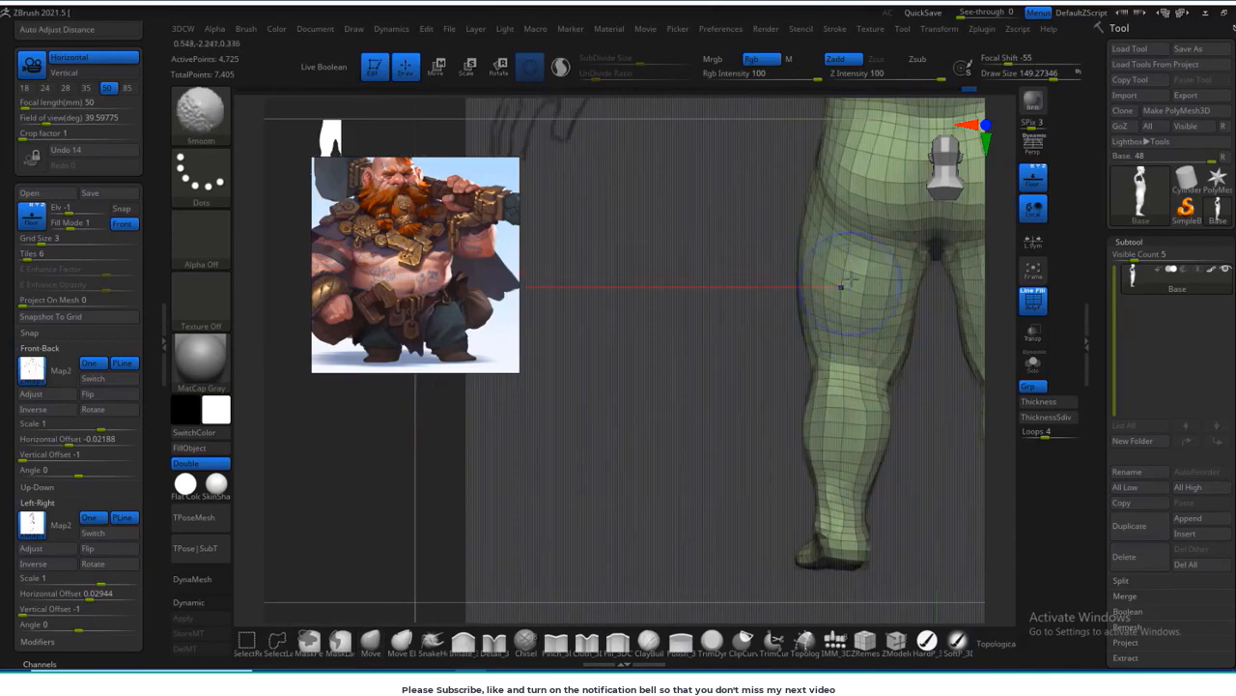
Step: Smooth the backs of the thighs and calves from the rear and adjust the calf's side profile
{"action": "right_click_drag", "start_coordinate": [829, 370], "coordinate": [765, 346], "text": "alt"}
{"action": "right_click_drag", "start_coordinate": [878, 406], "coordinate": [740, 408], "text": "shift"}
{"action": "right_click_drag", "start_coordinate": [669, 459], "coordinate": [686, 463], "text": "shift"}
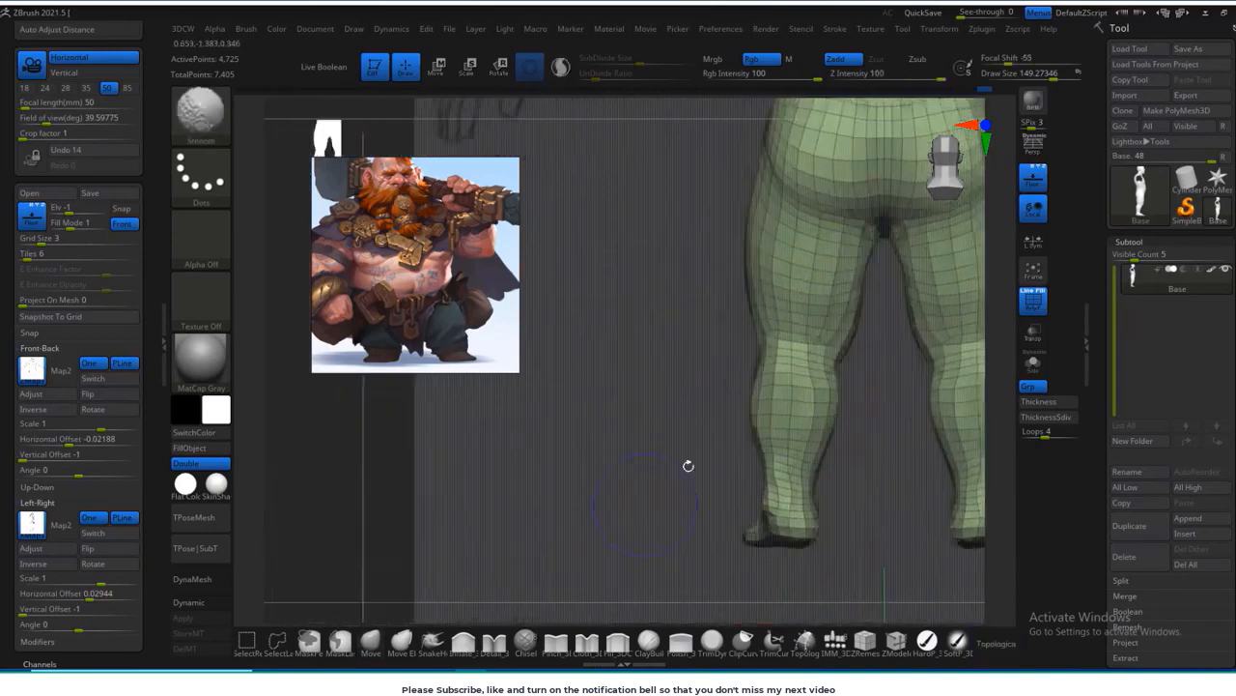
{"action": "right_click_drag", "start_coordinate": [803, 363], "coordinate": [730, 441], "text": "shift"}
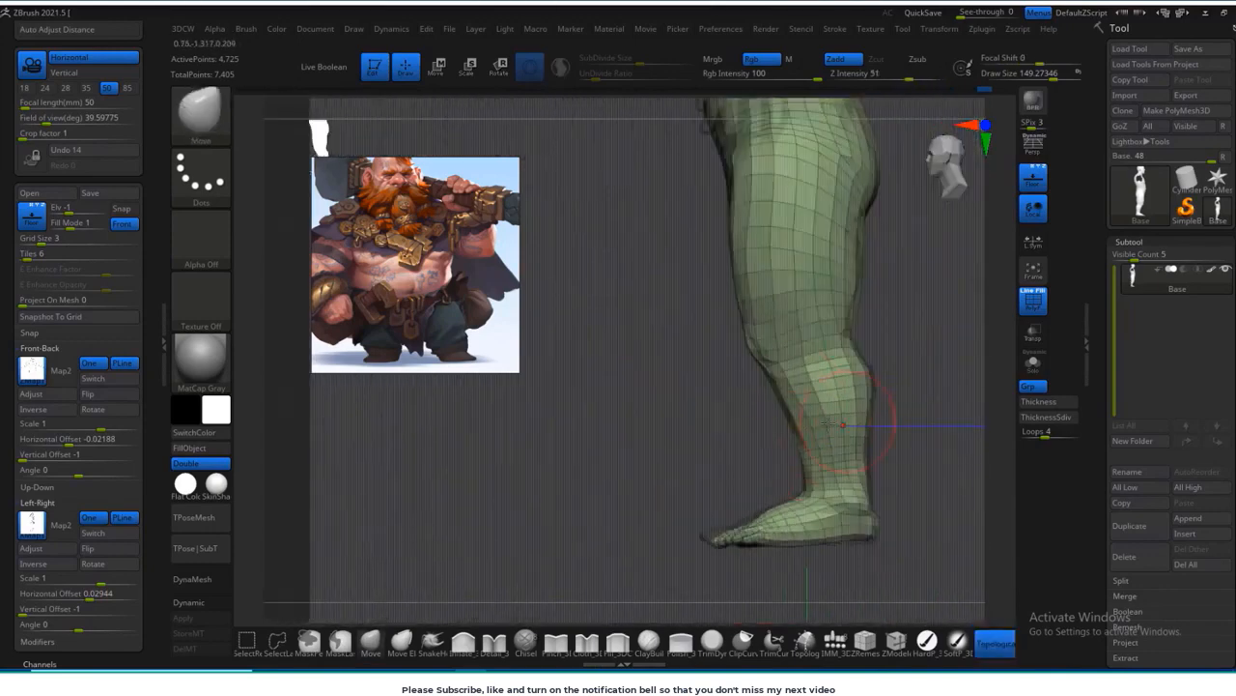
{"action": "right_click_drag", "start_coordinate": [828, 417], "coordinate": [693, 623], "text": "alt"}
Step: Unhide the arms and smooth the tops of the shoulders from the front with a brush about 259 in size
{"action": "right_click_drag", "start_coordinate": [866, 433], "coordinate": [855, 532], "text": "alt"}
{"action": "mouse_move", "coordinate": [855, 532]}
{"action": "right_mouse_down", "text": "shift"}
{"action": "mouse_move", "coordinate": [621, 503]}
{"action": "mouse_move", "coordinate": [624, 548]}
{"action": "right_mouse_up", "text": "shift"}
{"action": "key", "text": "]"}
{"action": "left_click", "coordinate": [558, 493], "text": "ctrl+shift"}
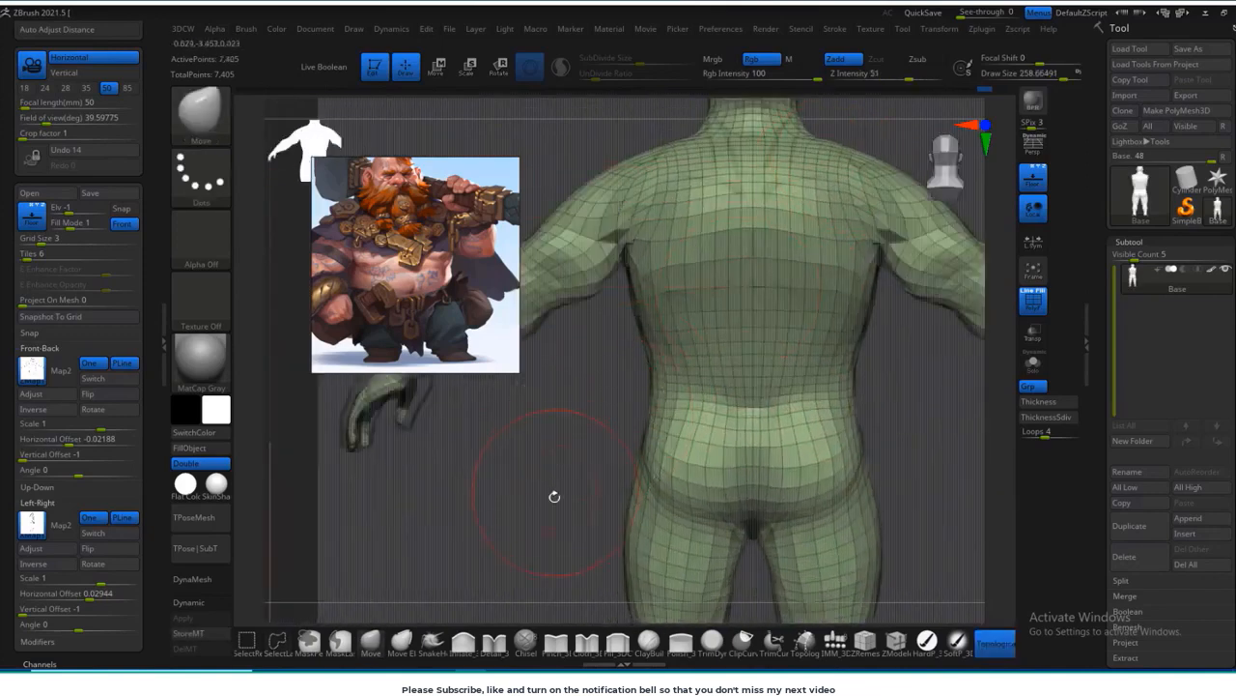
{"action": "right_click_drag", "start_coordinate": [554, 497], "coordinate": [614, 523], "text": "alt"}
{"action": "right_click_drag", "start_coordinate": [667, 266], "coordinate": [793, 261], "text": "shift"}
{"action": "left_click_drag", "start_coordinate": [628, 193], "coordinate": [599, 182], "text": "shift"}
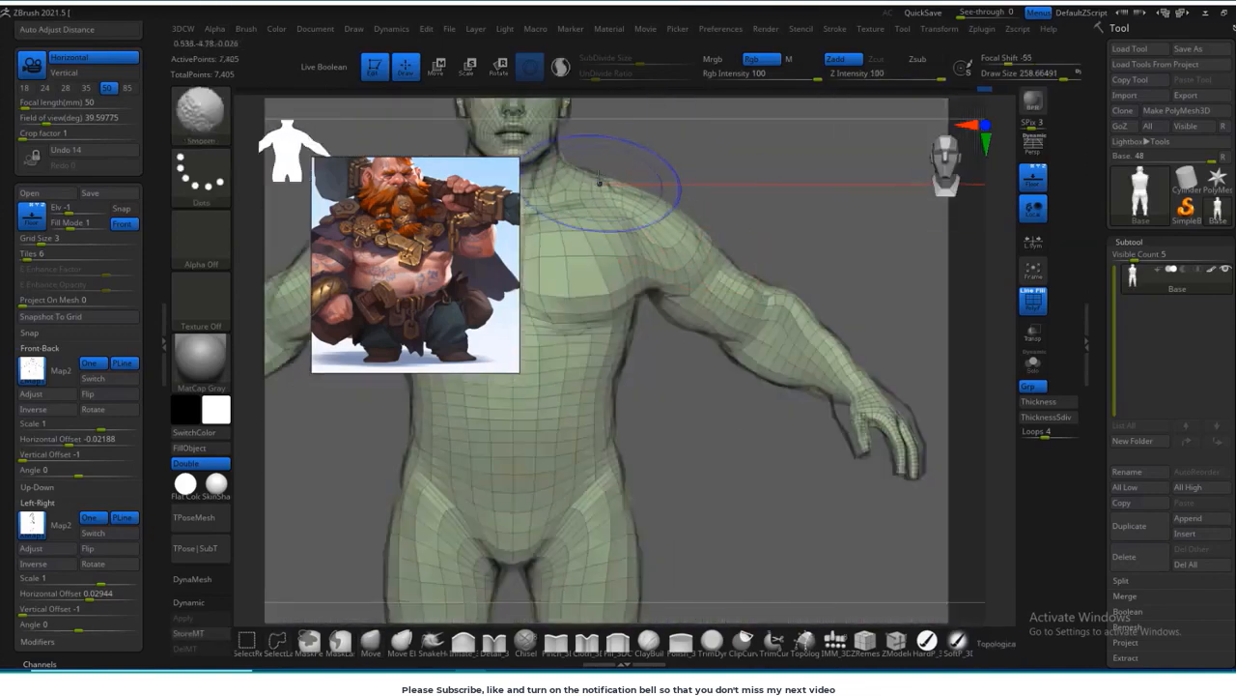
Step: Shape the shoulders and upper arms against the front sketch with a Move brush about 155 in size
{"action": "key", "text": "b"}
{"action": "key", "text": "m"}
{"action": "key", "text": "v"}
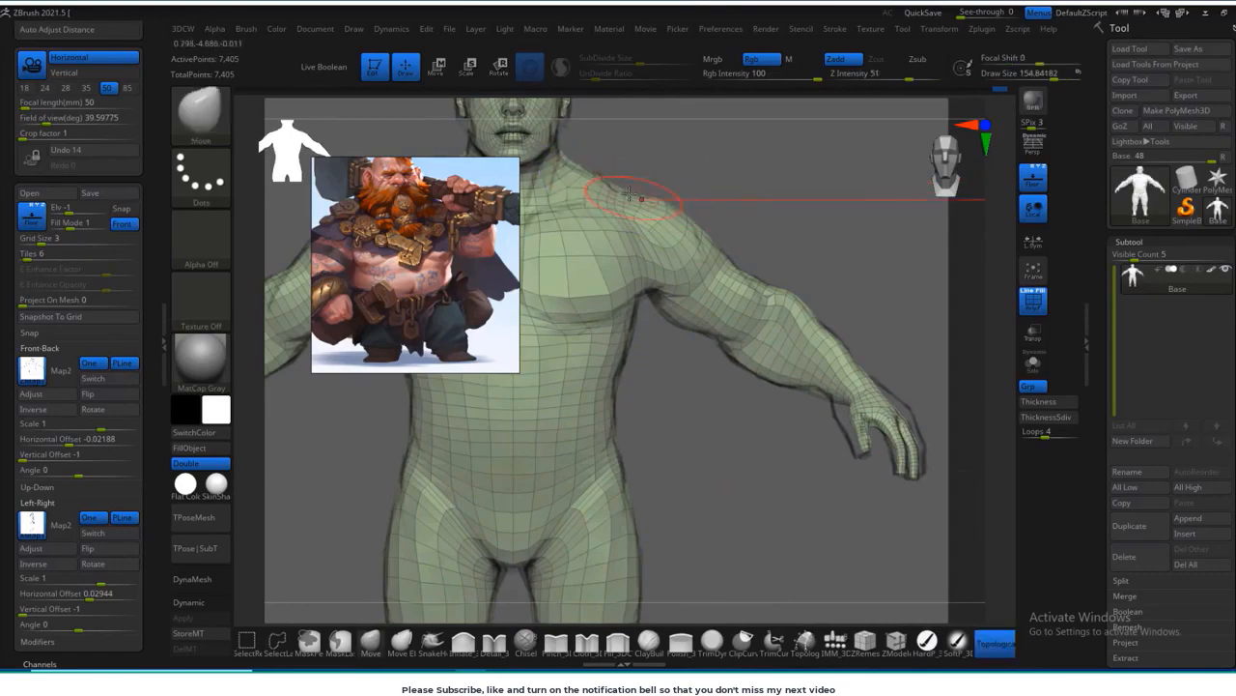
{"action": "right_click_drag", "start_coordinate": [630, 195], "coordinate": [650, 194]}
{"action": "mouse_move", "coordinate": [671, 244]}
{"action": "right_mouse_down"}
{"action": "mouse_move", "coordinate": [695, 291]}
{"action": "mouse_move", "coordinate": [708, 209]}
{"action": "mouse_move", "coordinate": [736, 253]}
{"action": "mouse_move", "coordinate": [762, 257]}
{"action": "mouse_move", "coordinate": [673, 188]}
{"action": "right_mouse_up"}
{"action": "key", "text": "shift"}
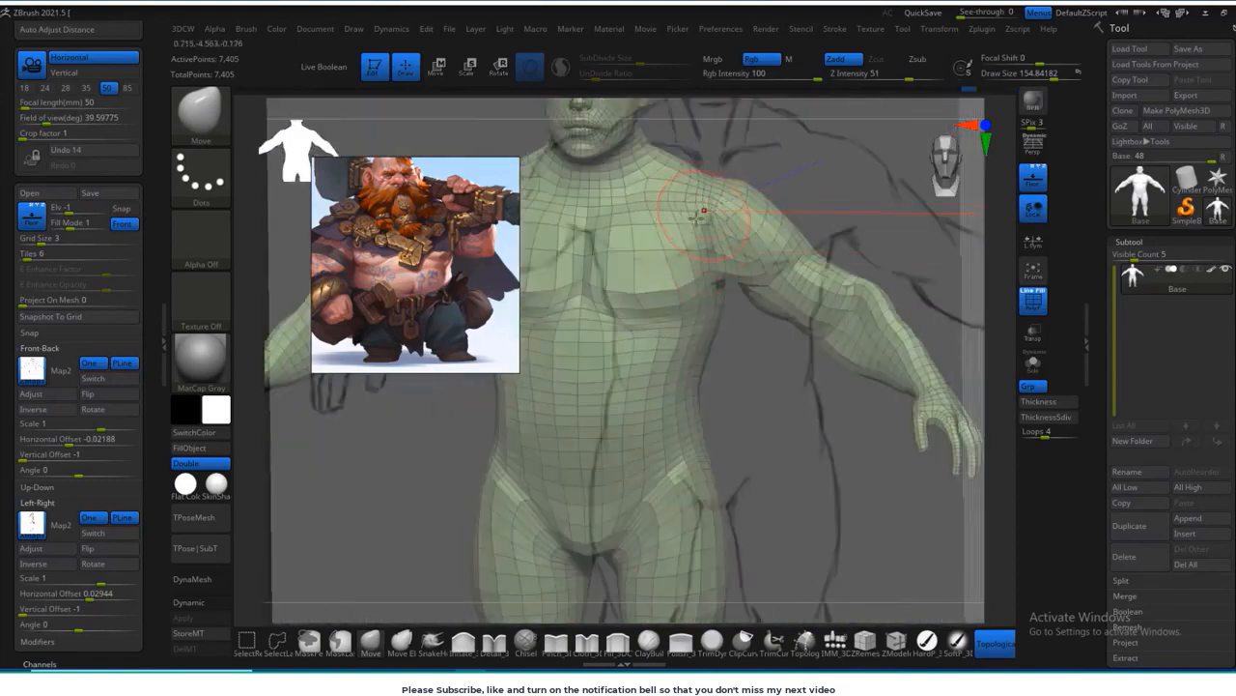
{"action": "mouse_move", "coordinate": [712, 249]}
{"action": "right_mouse_down"}
{"action": "mouse_move", "coordinate": [710, 307]}
{"action": "mouse_move", "coordinate": [792, 455]}
{"action": "mouse_move", "coordinate": [785, 406]}
{"action": "right_mouse_up"}
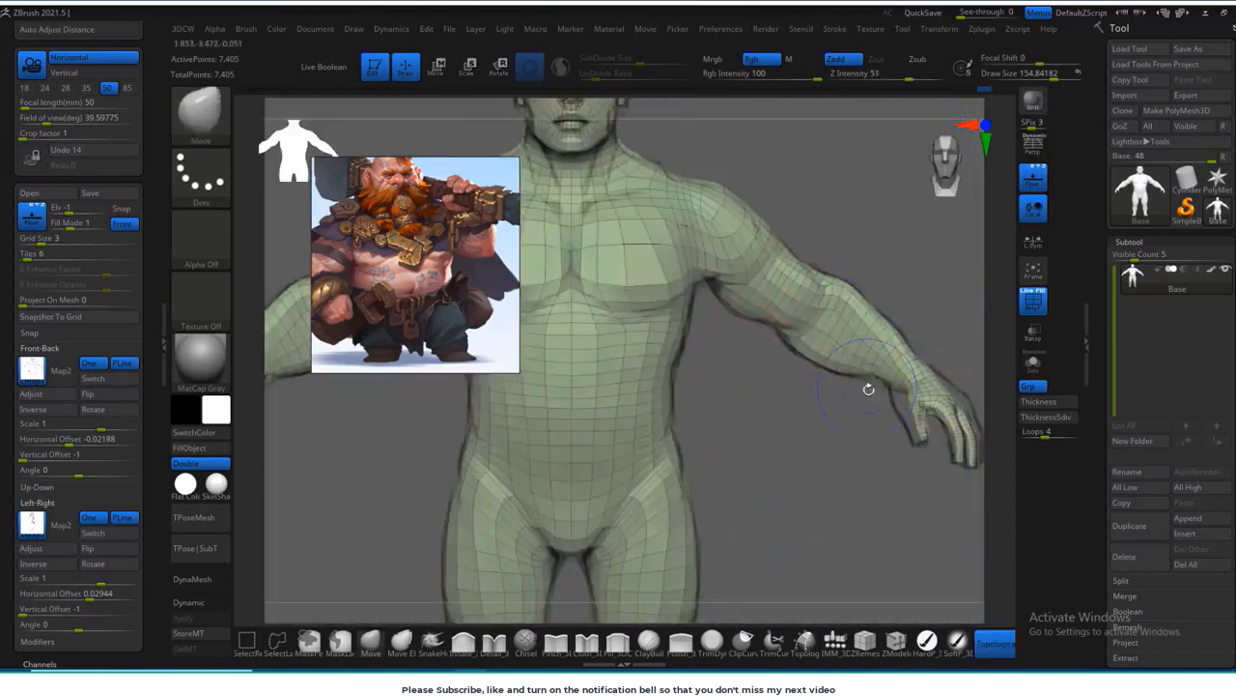
Step: Reshape and smooth the forearm and wrist from above, reducing the brush to a size of about 144
{"action": "mouse_move", "coordinate": [872, 386]}
{"action": "right_mouse_down"}
{"action": "mouse_move", "coordinate": [816, 413]}
{"action": "mouse_move", "coordinate": [818, 353]}
{"action": "mouse_move", "coordinate": [848, 350]}
{"action": "mouse_move", "coordinate": [833, 368]}
{"action": "right_mouse_up"}
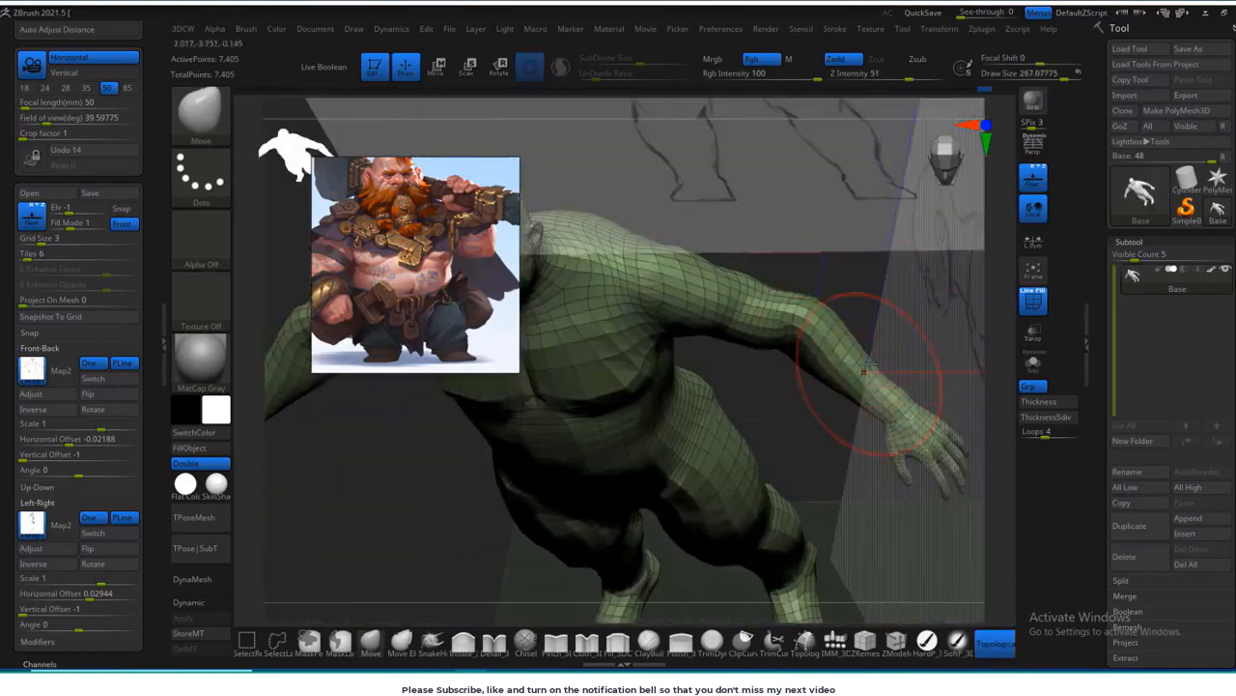
{"action": "mouse_move", "coordinate": [835, 446]}
{"action": "right_mouse_down"}
{"action": "mouse_move", "coordinate": [875, 252]}
{"action": "mouse_move", "coordinate": [872, 451]}
{"action": "mouse_move", "coordinate": [831, 386]}
{"action": "mouse_move", "coordinate": [728, 296]}
{"action": "right_mouse_up"}
{"action": "key", "text": "s"}
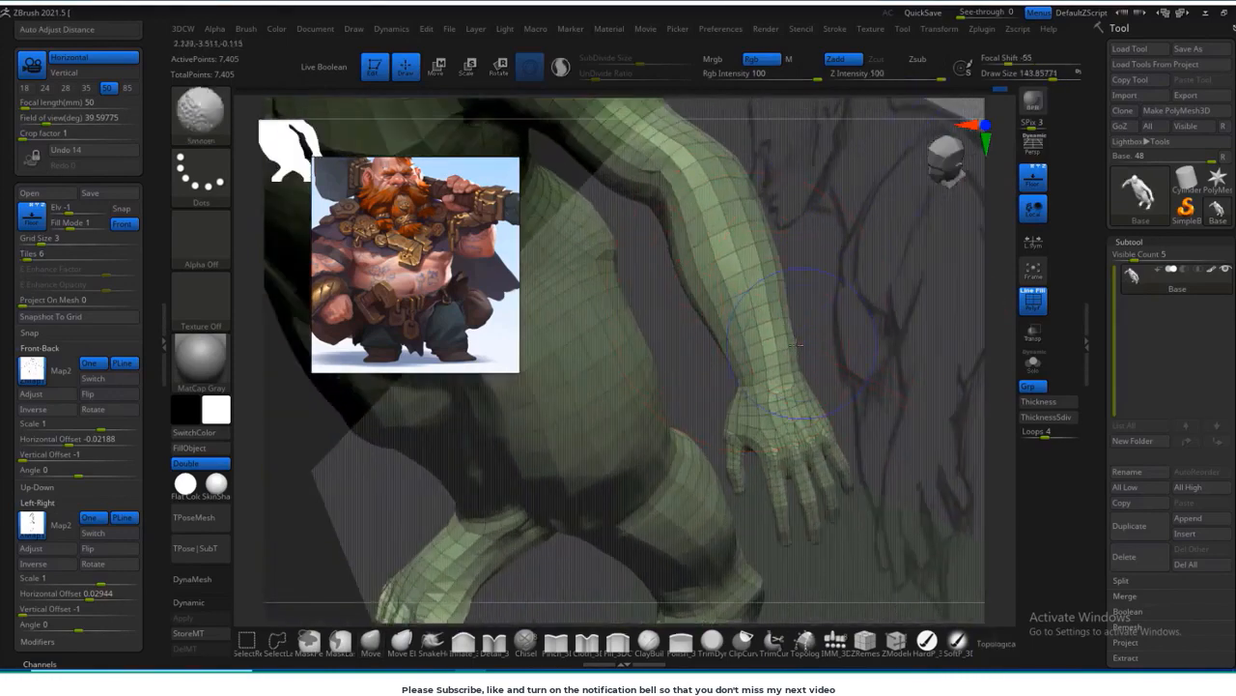
{"action": "mouse_move", "coordinate": [789, 343]}
{"action": "right_mouse_down"}
{"action": "mouse_move", "coordinate": [826, 466]}
{"action": "mouse_move", "coordinate": [731, 379]}
{"action": "right_mouse_up"}
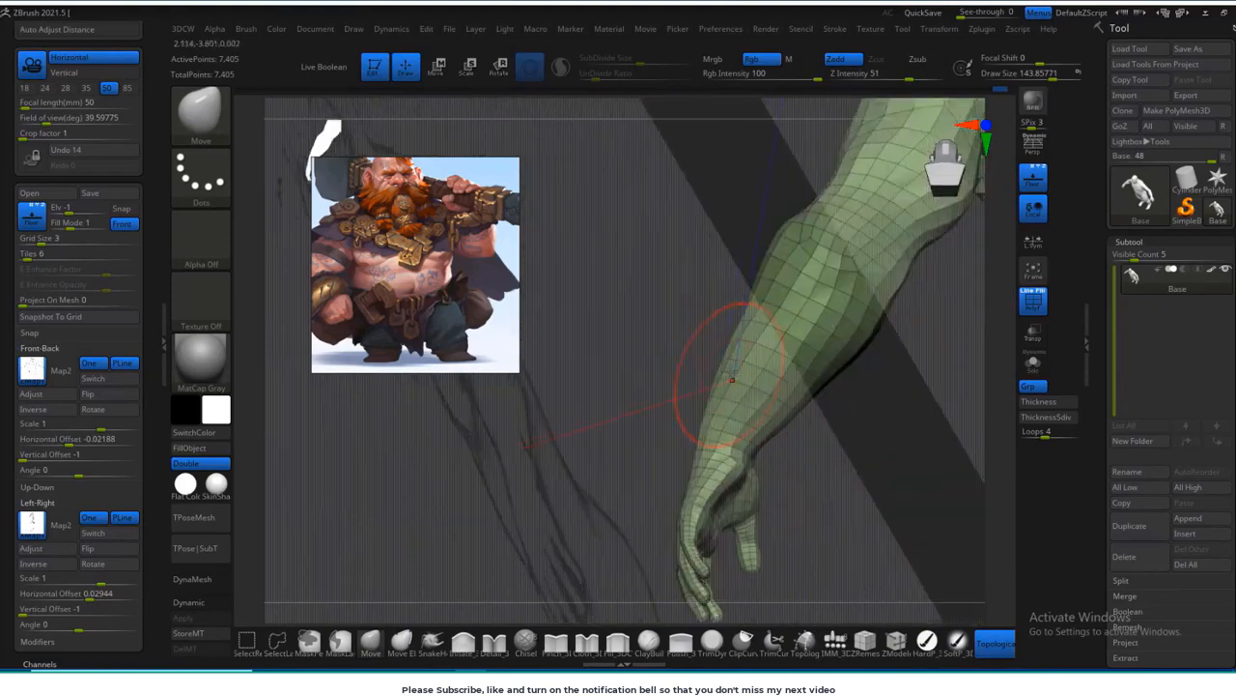
Step: Refine the contours of the forearm, elbow and upper arm against the rear reference sketch
{"action": "right_click_drag", "start_coordinate": [768, 274], "coordinate": [798, 207]}
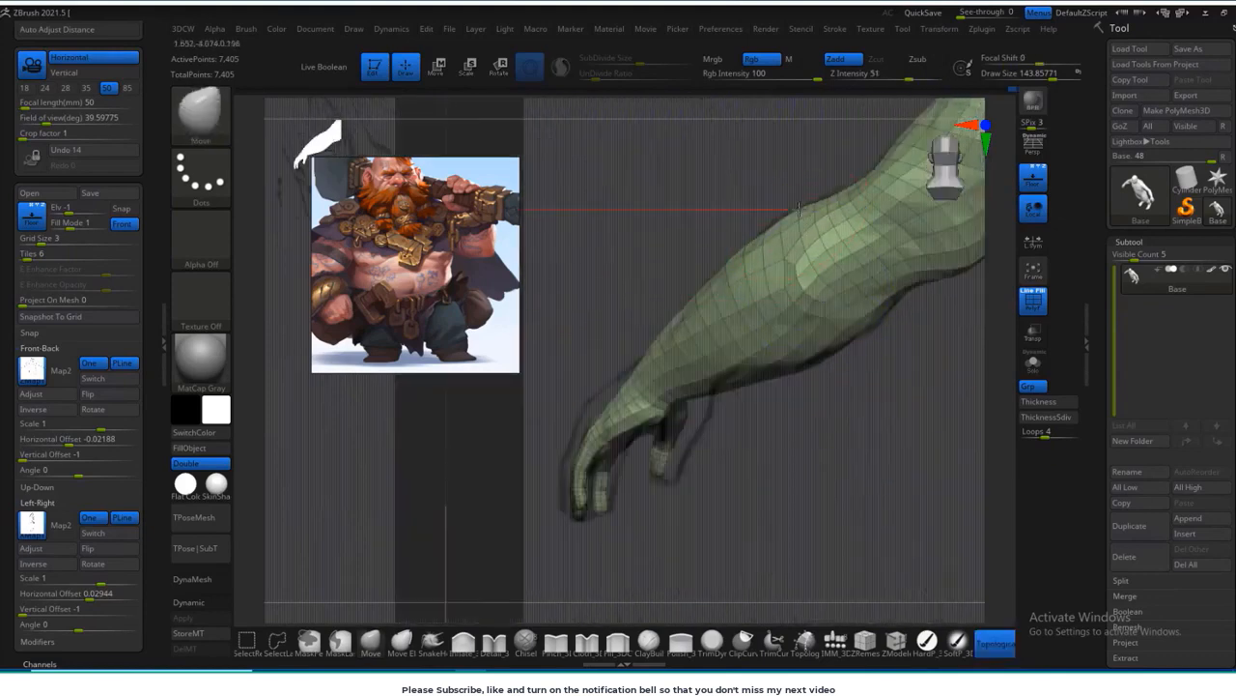
{"action": "mouse_move", "coordinate": [823, 436]}
{"action": "right_mouse_down"}
{"action": "mouse_move", "coordinate": [676, 351]}
{"action": "mouse_move", "coordinate": [667, 378]}
{"action": "right_mouse_up"}
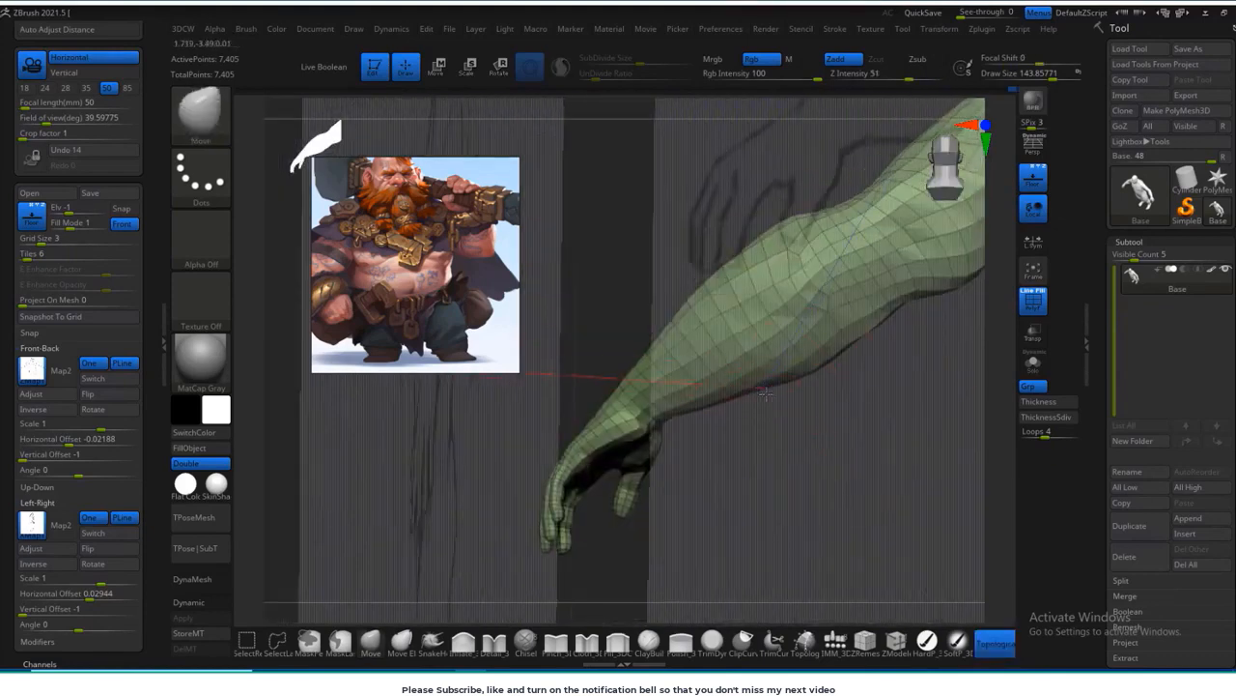
{"action": "mouse_move", "coordinate": [734, 333]}
{"action": "right_mouse_down"}
{"action": "mouse_move", "coordinate": [939, 345]}
{"action": "mouse_move", "coordinate": [744, 280]}
{"action": "right_mouse_up"}
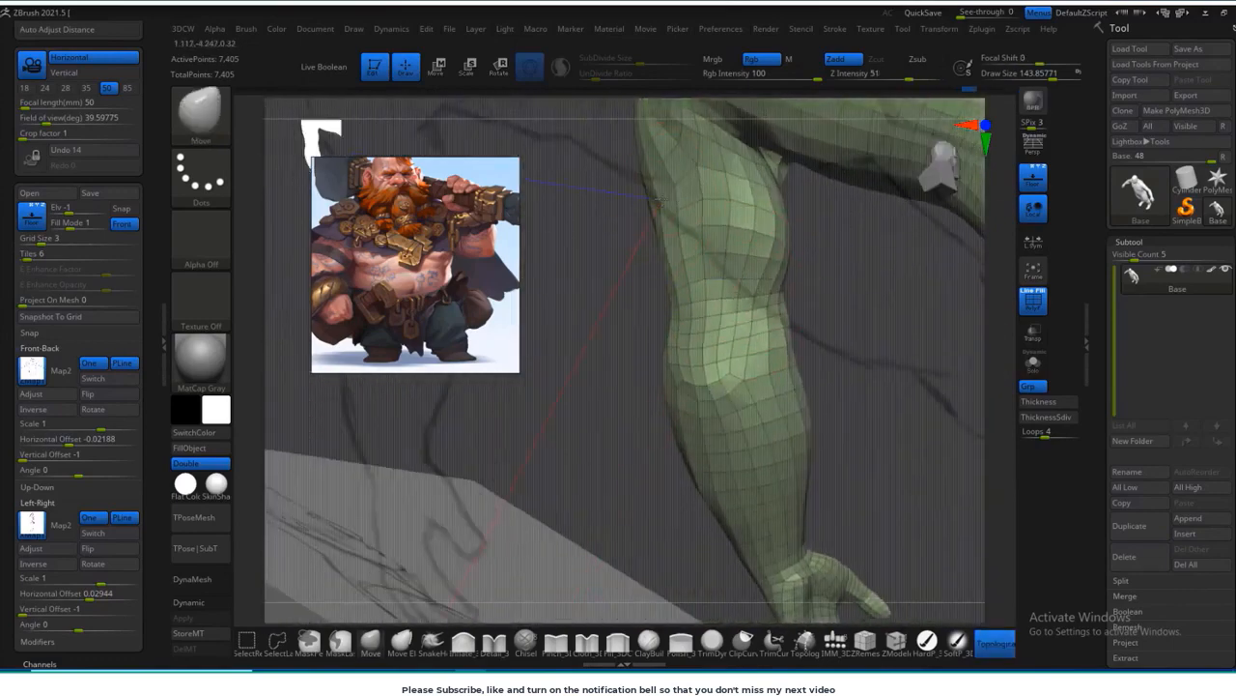
{"action": "right_click_drag", "start_coordinate": [656, 198], "coordinate": [694, 295]}
{"action": "mouse_move", "coordinate": [901, 203]}
{"action": "right_mouse_down"}
{"action": "mouse_move", "coordinate": [811, 270]}
{"action": "mouse_move", "coordinate": [776, 367]}
{"action": "mouse_move", "coordinate": [677, 256]}
{"action": "mouse_move", "coordinate": [703, 394]}
{"action": "right_mouse_up"}
Step: Reshape the upper arm and forearm as seen from above with a Move brush about 227 in size
{"action": "key", "text": "f"}
{"action": "key", "text": "s"}
{"action": "left_click_drag", "start_coordinate": [703, 394], "coordinate": [714, 394]}
{"action": "left_click_drag", "start_coordinate": [710, 430], "coordinate": [722, 459]}
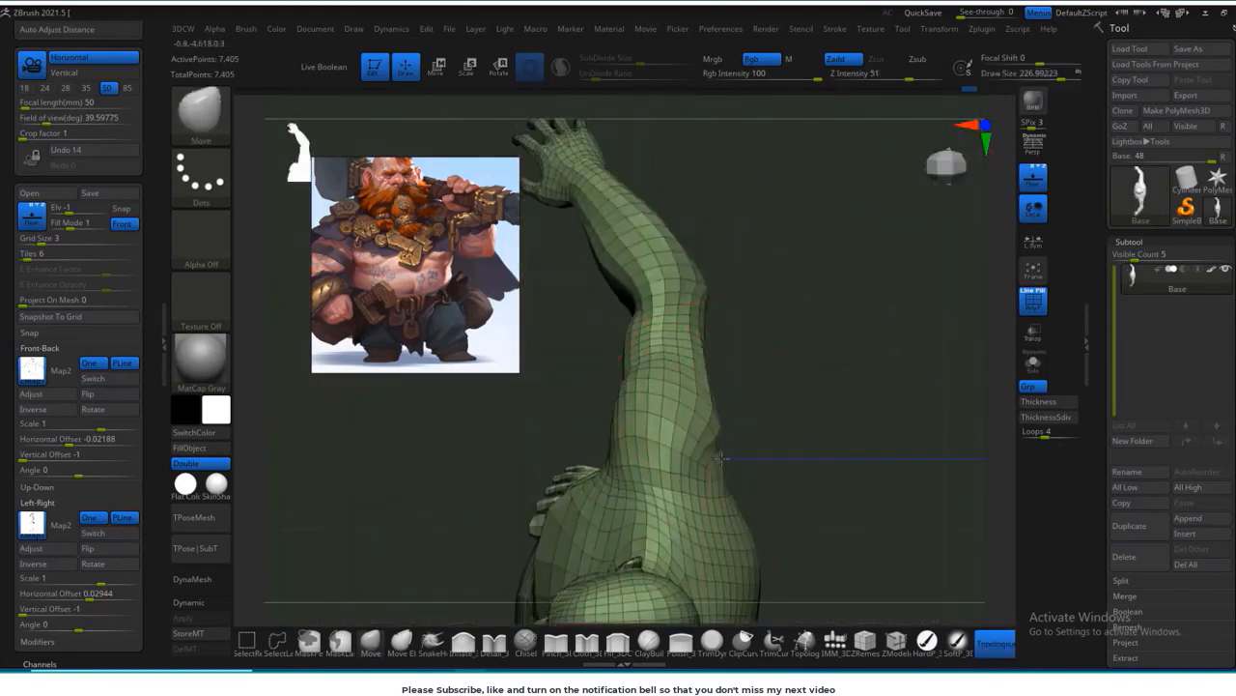
{"action": "right_click_drag", "start_coordinate": [628, 409], "coordinate": [605, 414]}
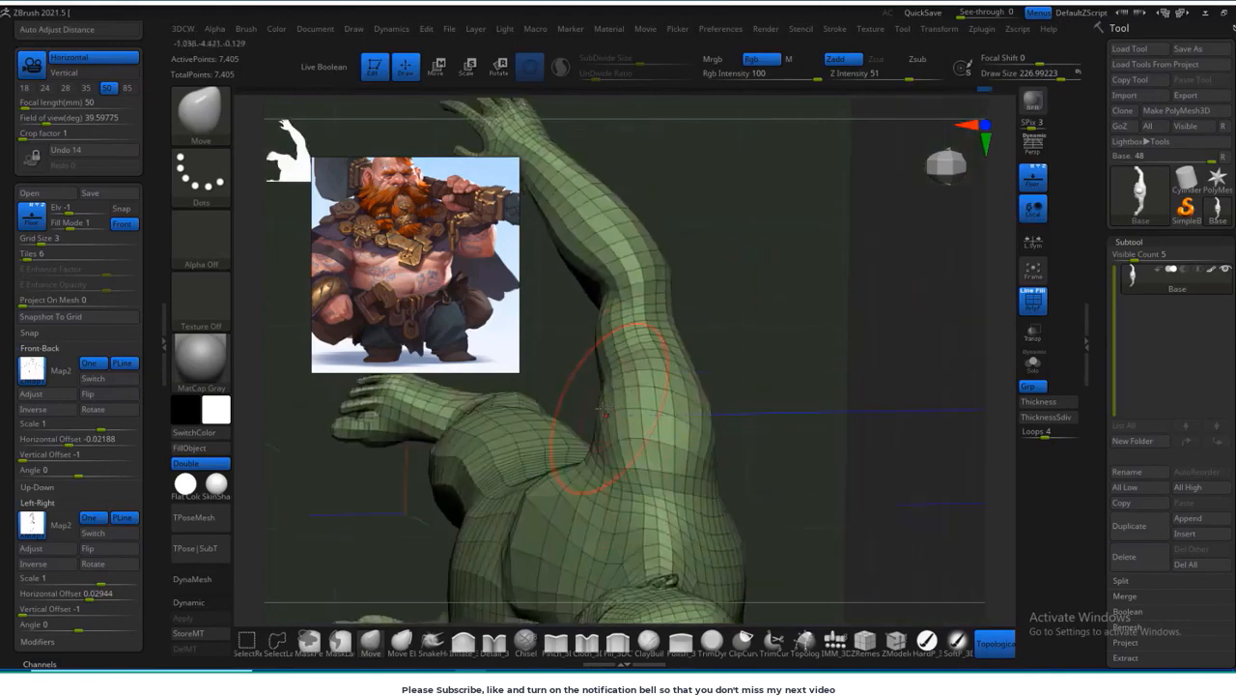
{"action": "right_click_drag", "start_coordinate": [742, 270], "coordinate": [717, 322]}
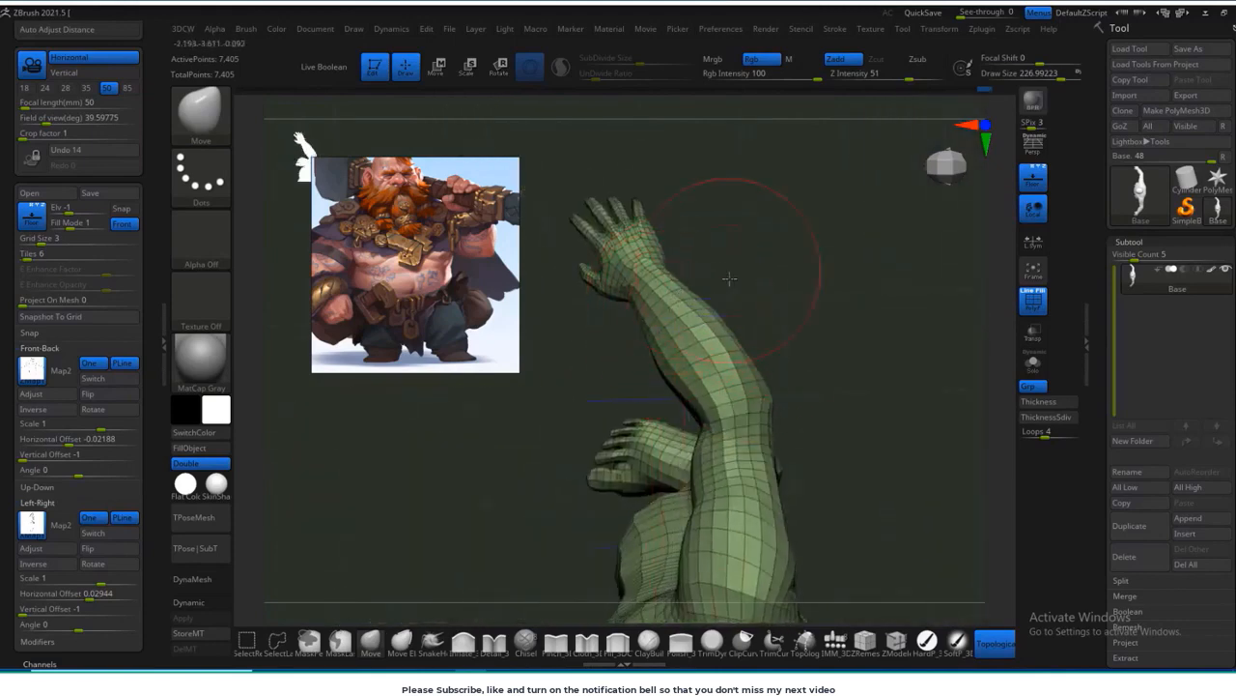
{"action": "right_click_drag", "start_coordinate": [729, 278], "coordinate": [610, 422]}
{"action": "right_click_drag", "start_coordinate": [650, 312], "coordinate": [709, 263]}
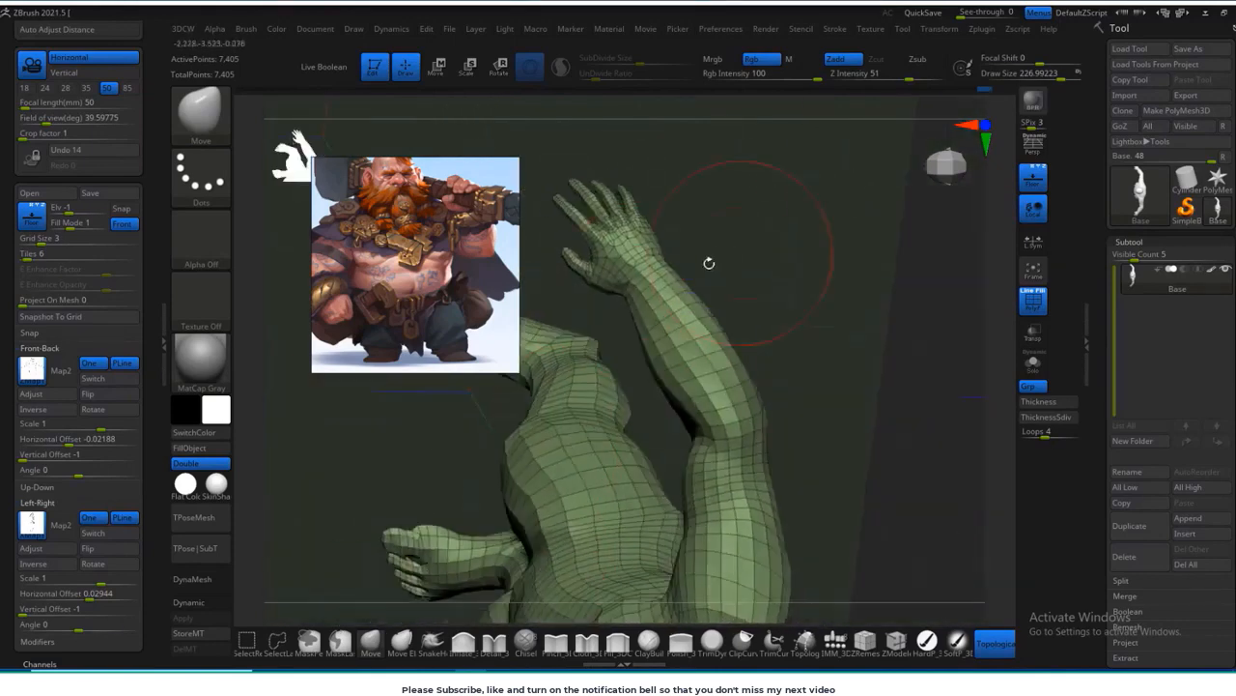
Step: Reshape the forearm and elbow as seen from above with a Move brush about 155 in size
{"action": "right_click_drag", "start_coordinate": [796, 290], "coordinate": [820, 207]}
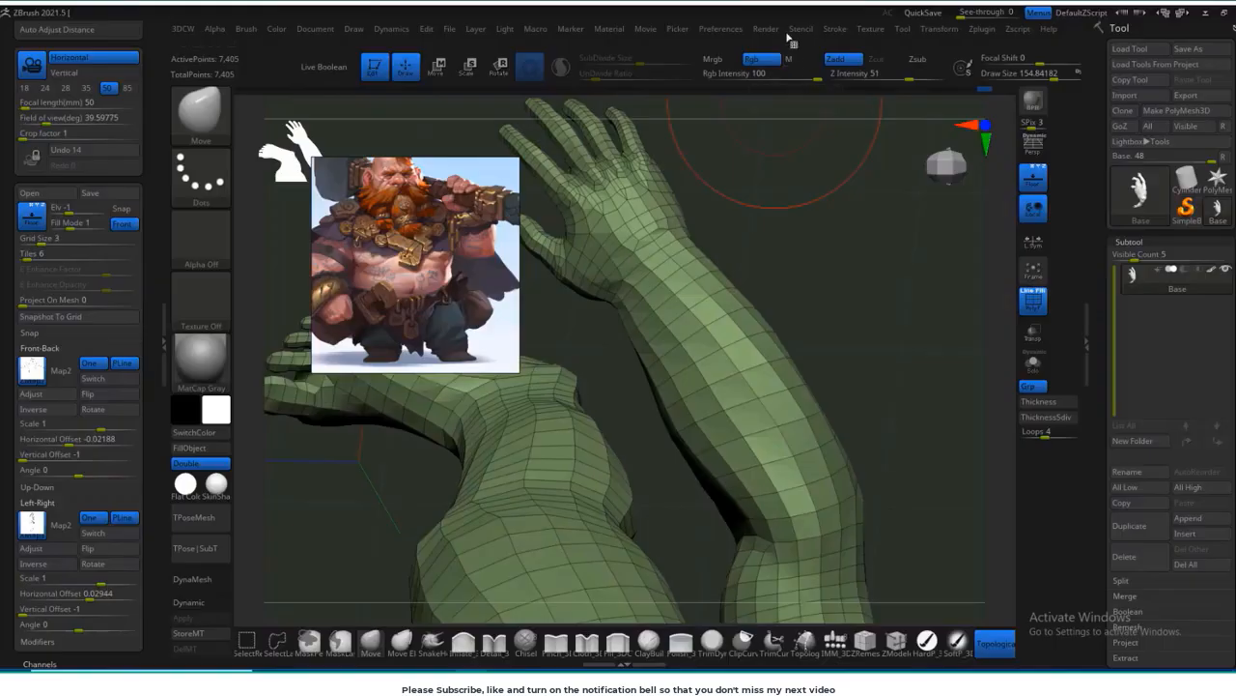
{"action": "right_click_drag", "start_coordinate": [784, 312], "coordinate": [821, 394]}
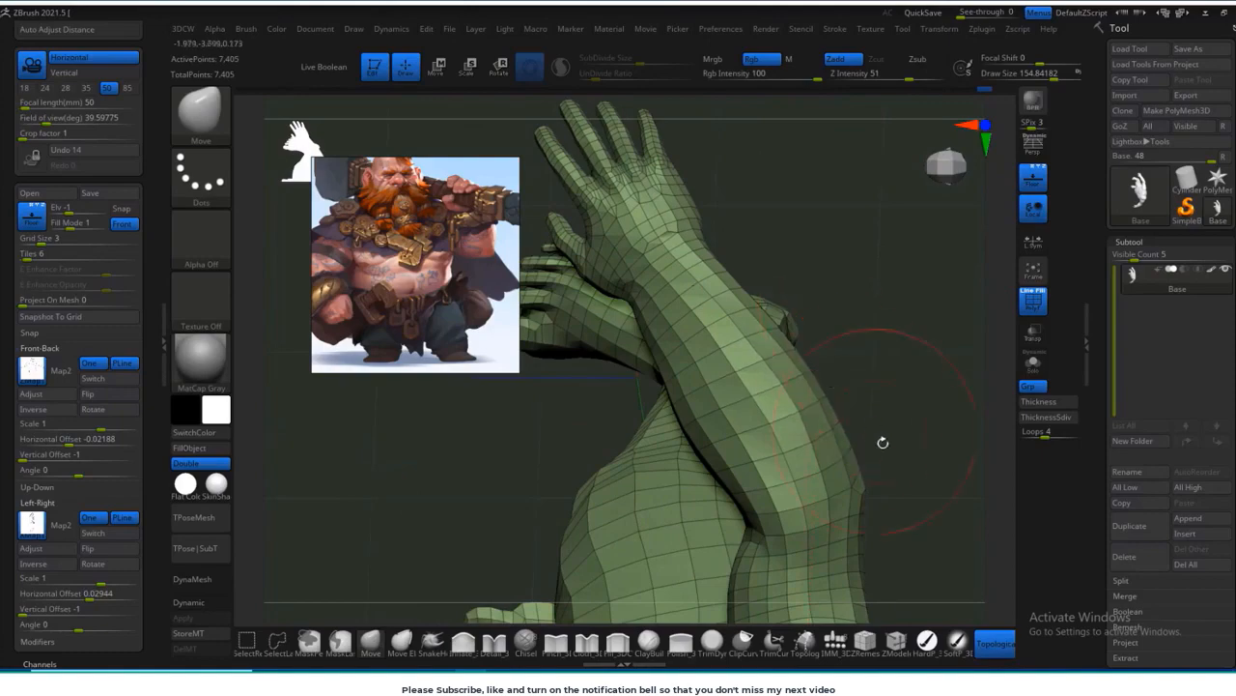
{"action": "right_click_drag", "start_coordinate": [883, 443], "coordinate": [758, 434]}
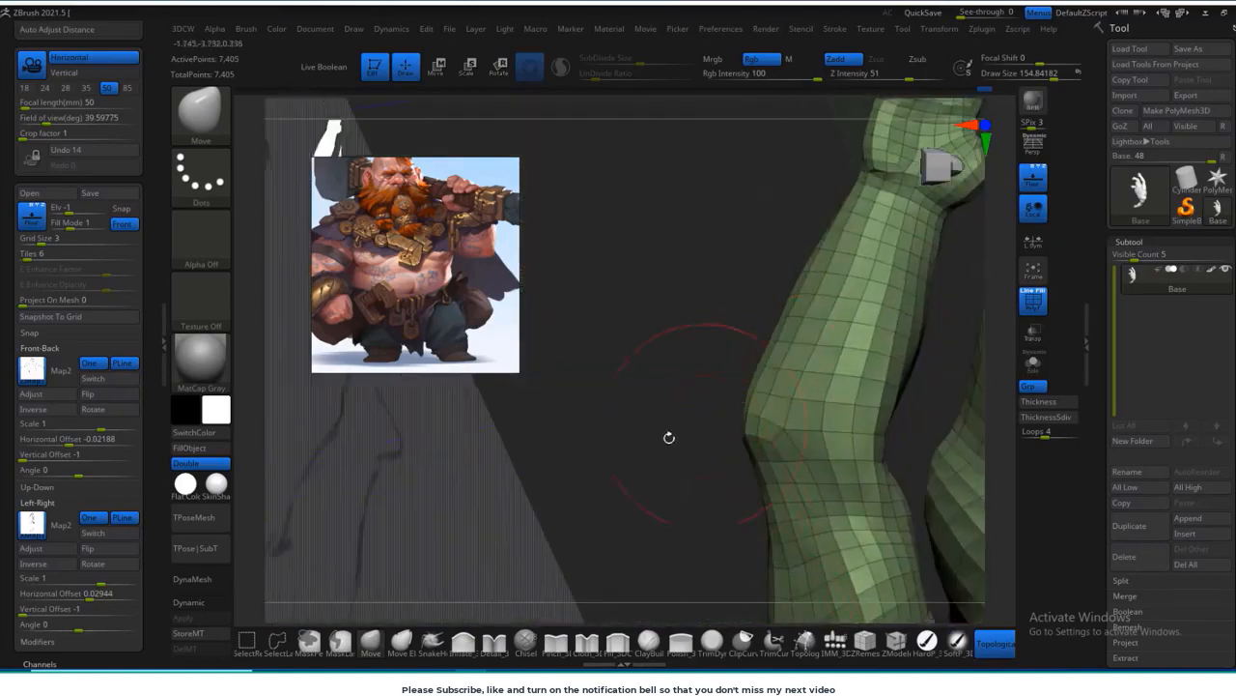
{"action": "mouse_move", "coordinate": [668, 437]}
{"action": "right_mouse_down"}
{"action": "mouse_move", "coordinate": [705, 376]}
{"action": "mouse_move", "coordinate": [681, 396]}
{"action": "mouse_move", "coordinate": [654, 372]}
{"action": "mouse_move", "coordinate": [665, 436]}
{"action": "right_mouse_up"}
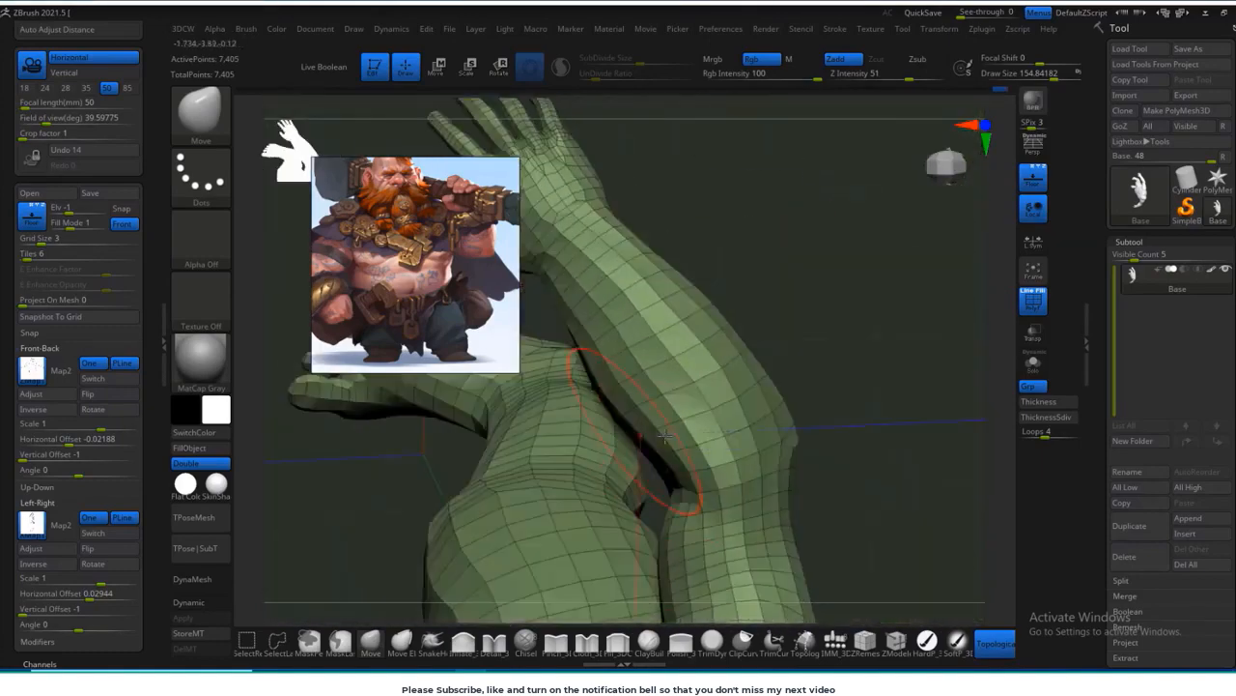
{"action": "right_click_drag", "start_coordinate": [854, 494], "coordinate": [792, 391]}
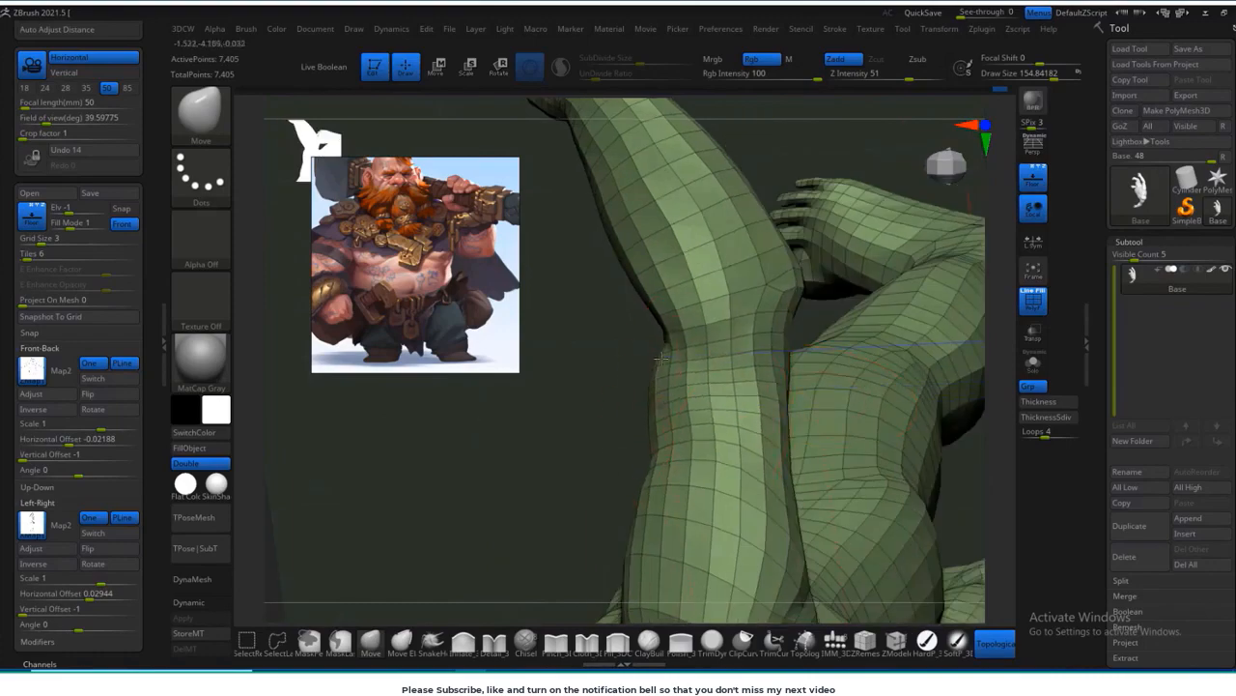
Step: Refine the elbow and upper arm contours from several angles, checking them against the reference sketch
{"action": "right_click_drag", "start_coordinate": [661, 358], "coordinate": [798, 413]}
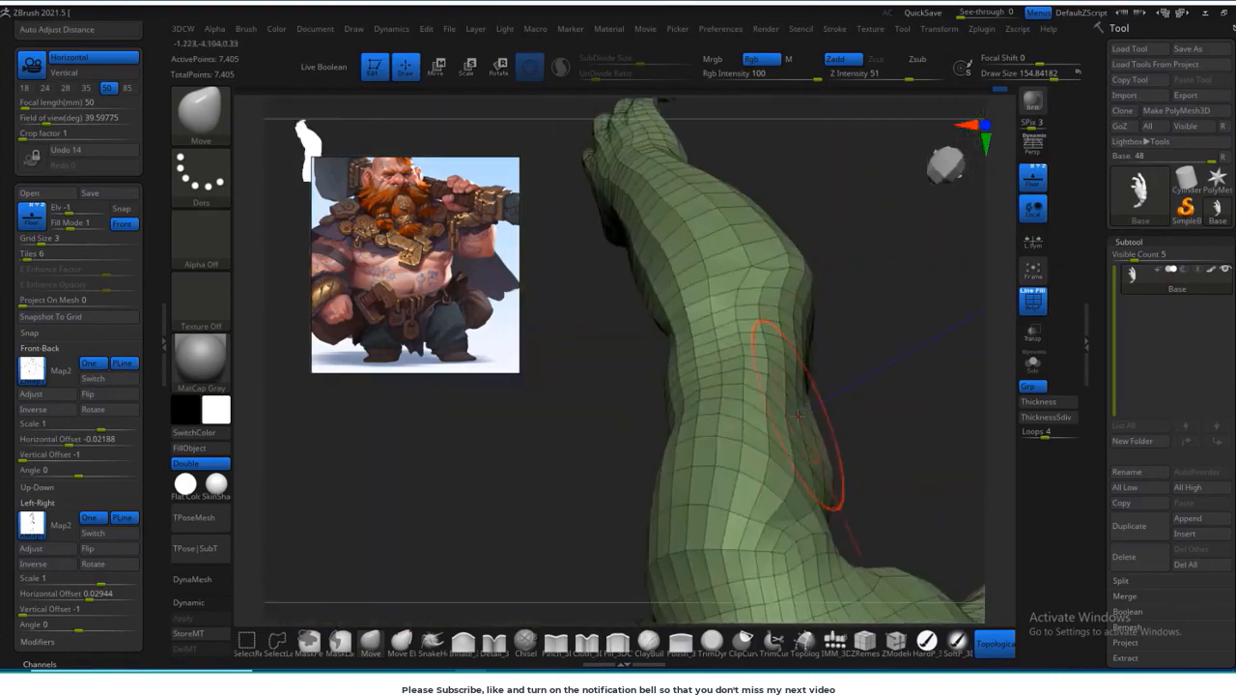
{"action": "right_click_drag", "start_coordinate": [854, 383], "coordinate": [773, 384]}
{"action": "right_click_drag", "start_coordinate": [626, 409], "coordinate": [733, 388]}
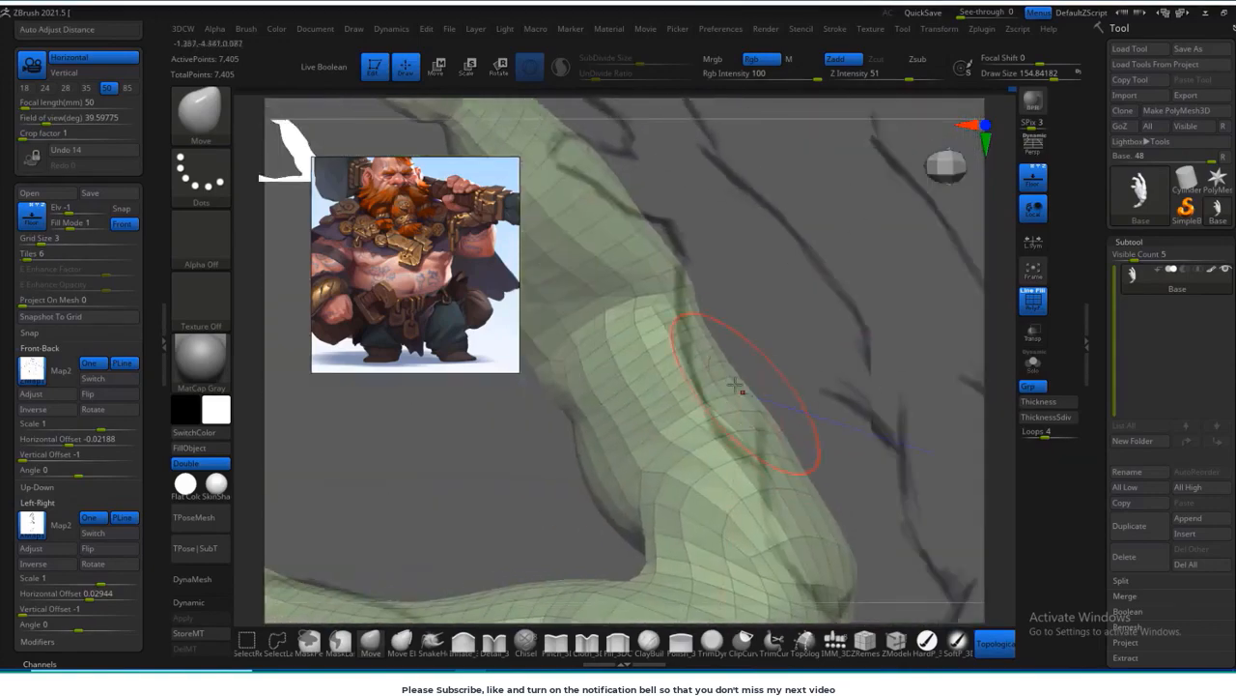
{"action": "right_click_drag", "start_coordinate": [791, 471], "coordinate": [745, 367]}
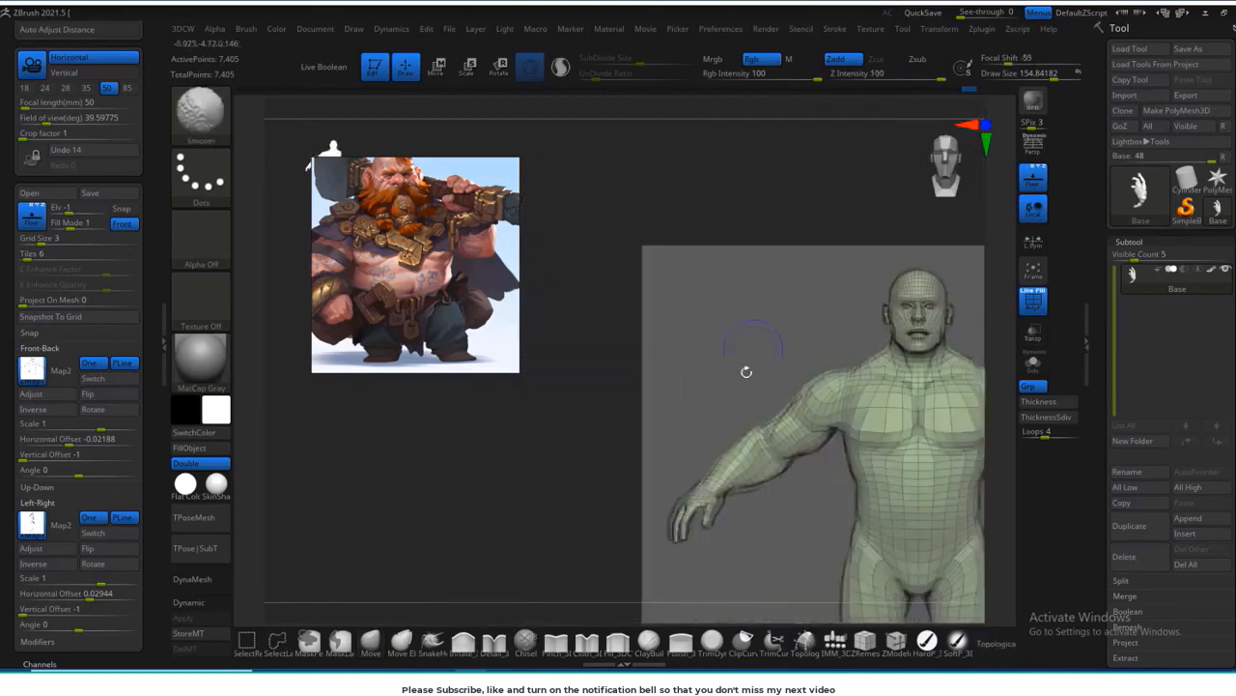
Step: Refine the chest, arm and shoulder outlines against the front reference sketch
{"action": "right_click_drag", "start_coordinate": [910, 328], "coordinate": [906, 491], "text": "alt"}
{"action": "right_click_drag", "start_coordinate": [842, 406], "coordinate": [734, 324]}
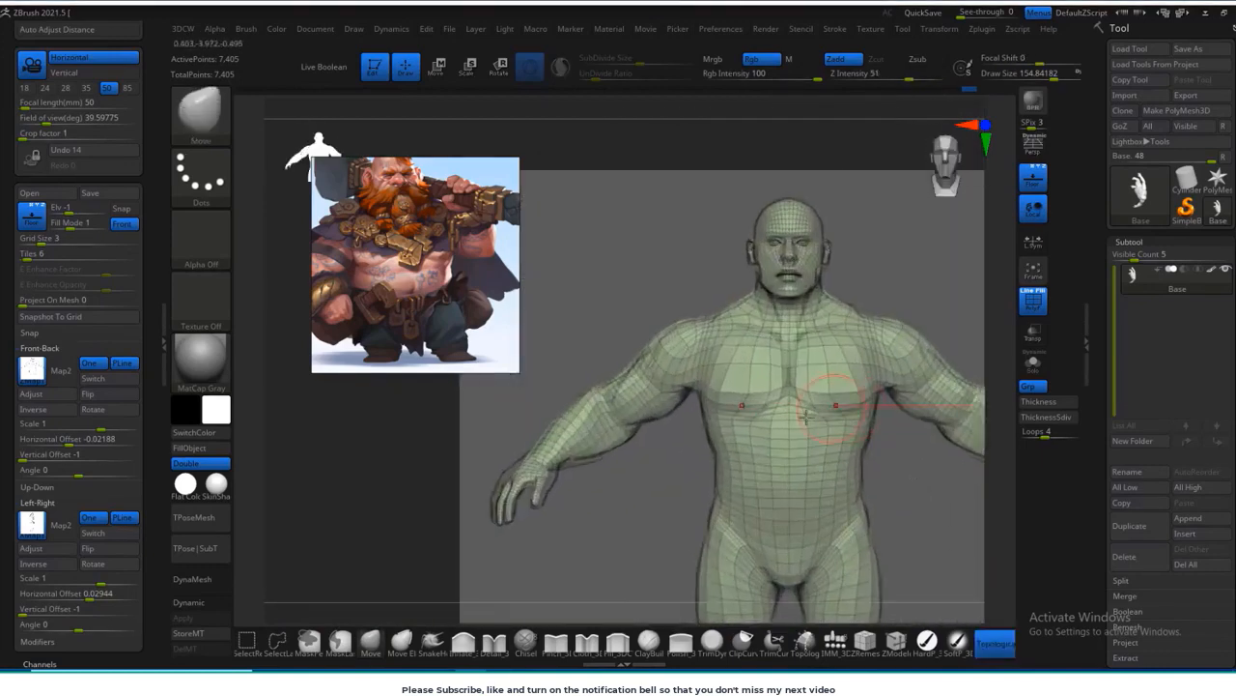
{"action": "right_click_drag", "start_coordinate": [613, 504], "coordinate": [648, 477], "text": "alt"}
{"action": "right_click_drag", "start_coordinate": [654, 372], "coordinate": [896, 377]}
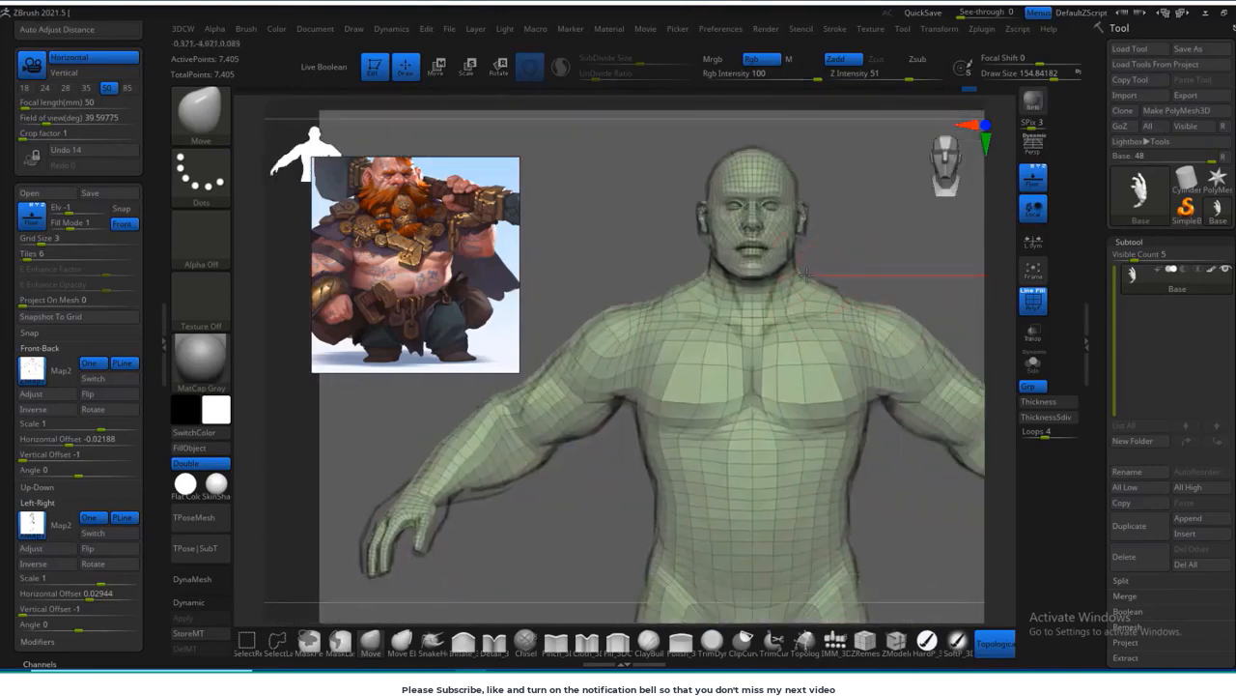
Step: Smooth the calves from behind and adjust the back of the knee against the side reference sketch
{"action": "left_click_drag", "start_coordinate": [876, 283], "coordinate": [895, 439]}
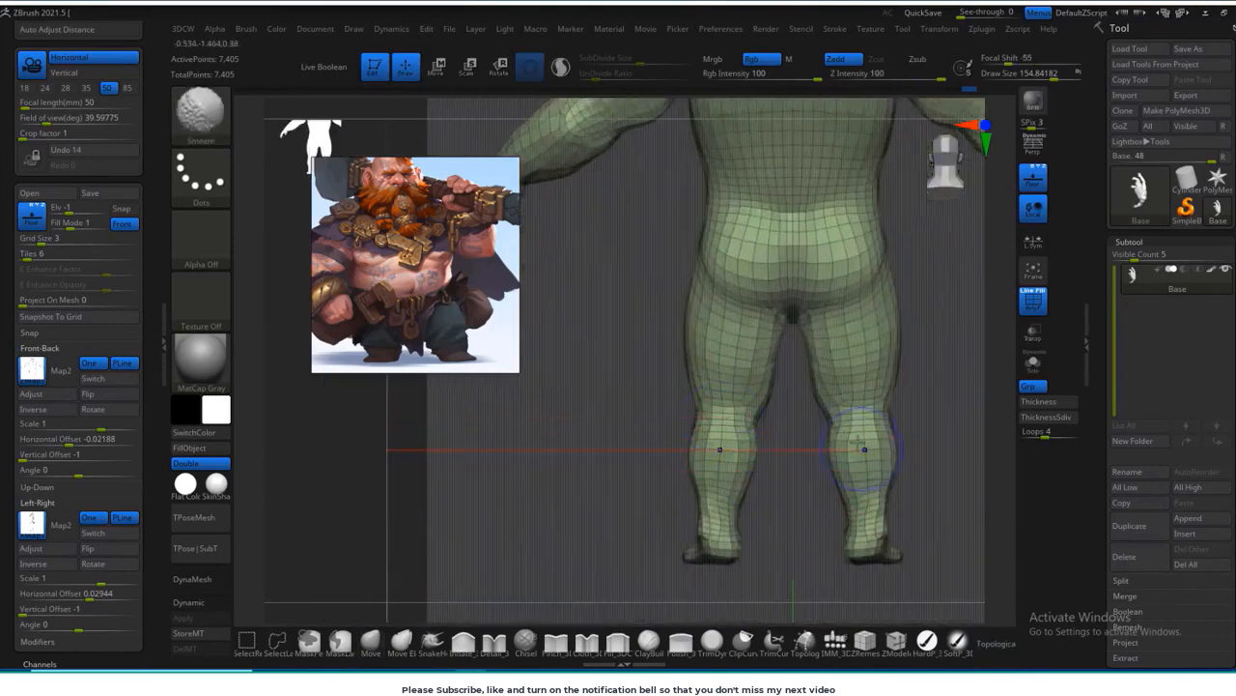
{"action": "right_click_drag", "start_coordinate": [865, 444], "coordinate": [879, 427]}
{"action": "left_click_drag", "start_coordinate": [773, 470], "coordinate": [674, 435], "text": "alt"}
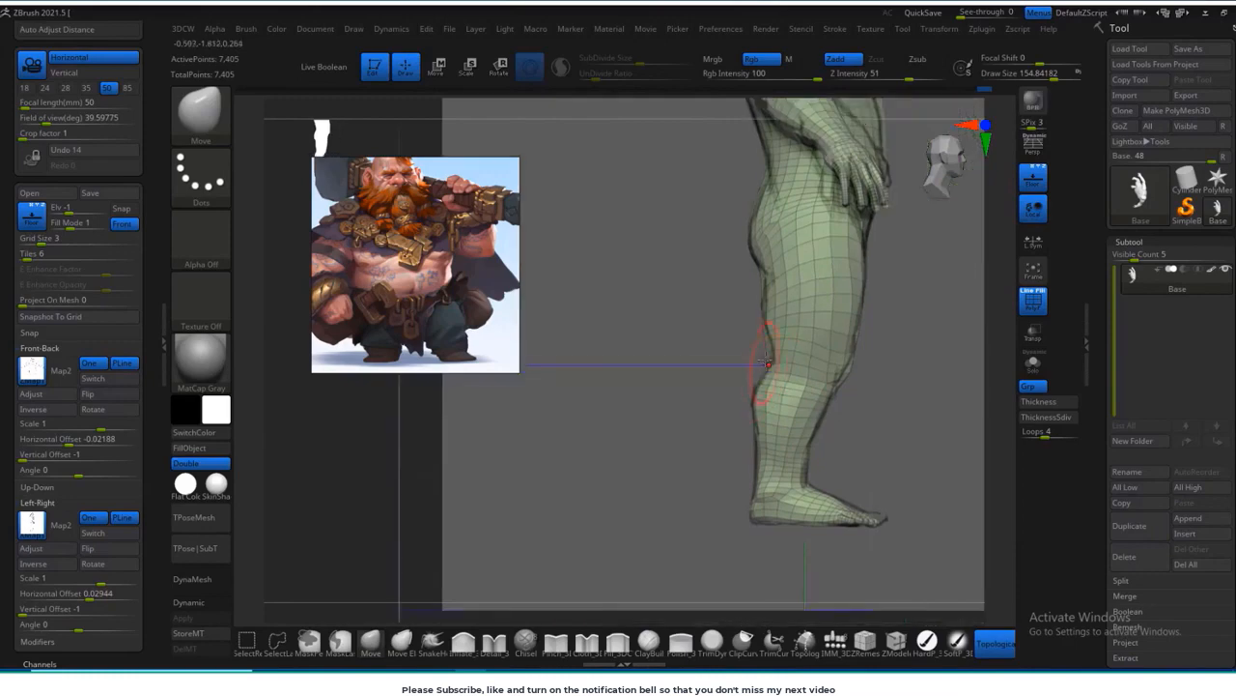
{"action": "right_click_drag", "start_coordinate": [764, 350], "coordinate": [865, 370]}
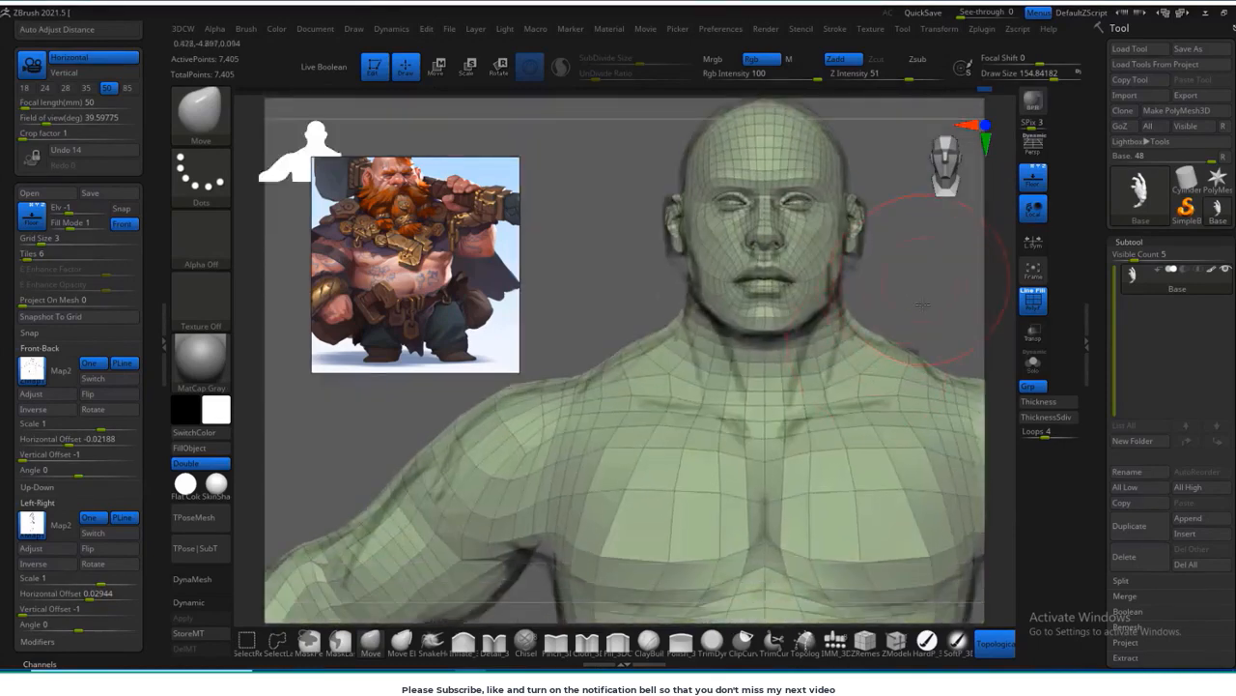
Step: Resize the Move brush and adjust the neck and head contours against the front reference sketch
{"action": "right_click_drag", "start_coordinate": [923, 305], "coordinate": [920, 387], "text": "alt"}
{"action": "right_click_drag", "start_coordinate": [920, 387], "coordinate": [908, 348], "text": "ctrl"}
{"action": "key", "text": "s"}
{"action": "left_click_drag", "start_coordinate": [765, 215], "coordinate": [758, 215]}
{"action": "mouse_move", "coordinate": [715, 405]}
{"action": "right_mouse_down"}
{"action": "mouse_move", "coordinate": [820, 419]}
{"action": "mouse_move", "coordinate": [827, 232]}
{"action": "right_mouse_up"}
{"action": "mouse_move", "coordinate": [826, 232]}
{"action": "right_mouse_down", "text": "ctrl"}
{"action": "mouse_move", "coordinate": [833, 335]}
{"action": "mouse_move", "coordinate": [805, 453]}
{"action": "right_mouse_up", "text": "ctrl"}
Step: Hide the wireframe, refine the face profile against the side sketch, and smooth the cheeks with a brush about 43 in size
{"action": "key", "text": "shift+f"}
{"action": "mouse_move", "coordinate": [811, 386]}
{"action": "right_mouse_down"}
{"action": "mouse_move", "coordinate": [892, 345]}
{"action": "mouse_move", "coordinate": [785, 280]}
{"action": "right_mouse_up"}
{"action": "right_click_drag", "start_coordinate": [784, 281], "coordinate": [773, 369], "text": "alt"}
{"action": "key", "text": "s"}
{"action": "left_click_drag", "start_coordinate": [773, 369], "coordinate": [767, 369]}
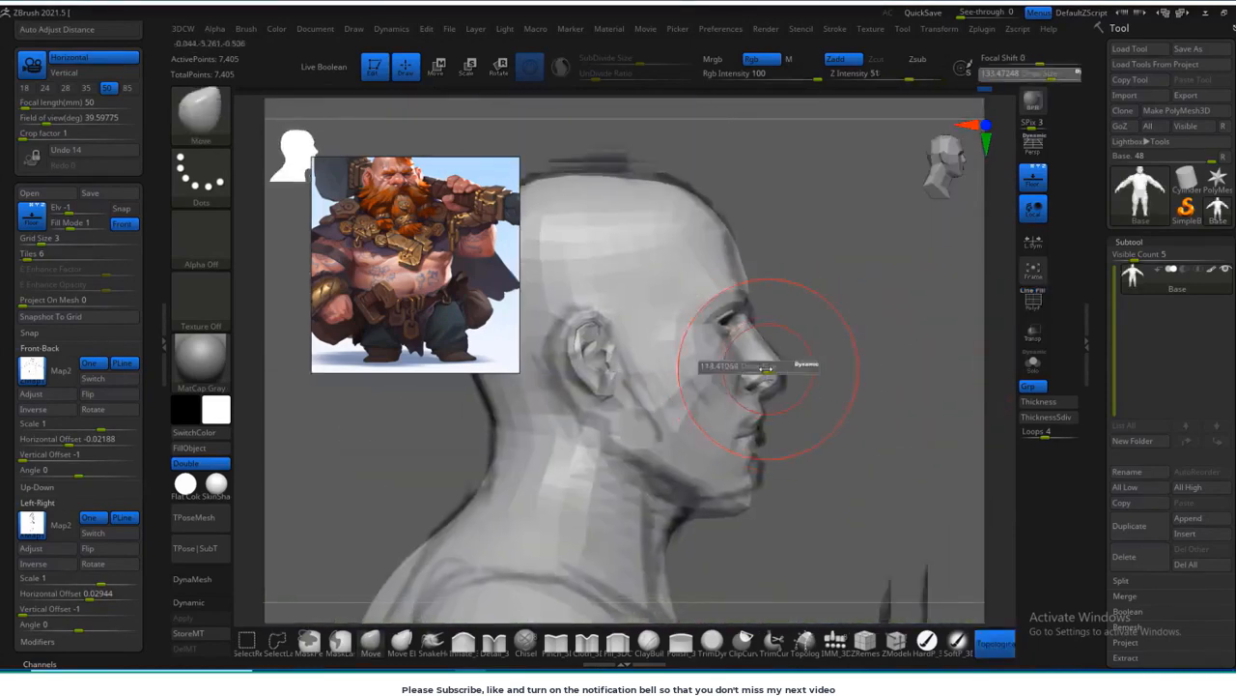
{"action": "key", "text": "d"}
{"action": "right_click_drag", "start_coordinate": [773, 383], "coordinate": [828, 409]}
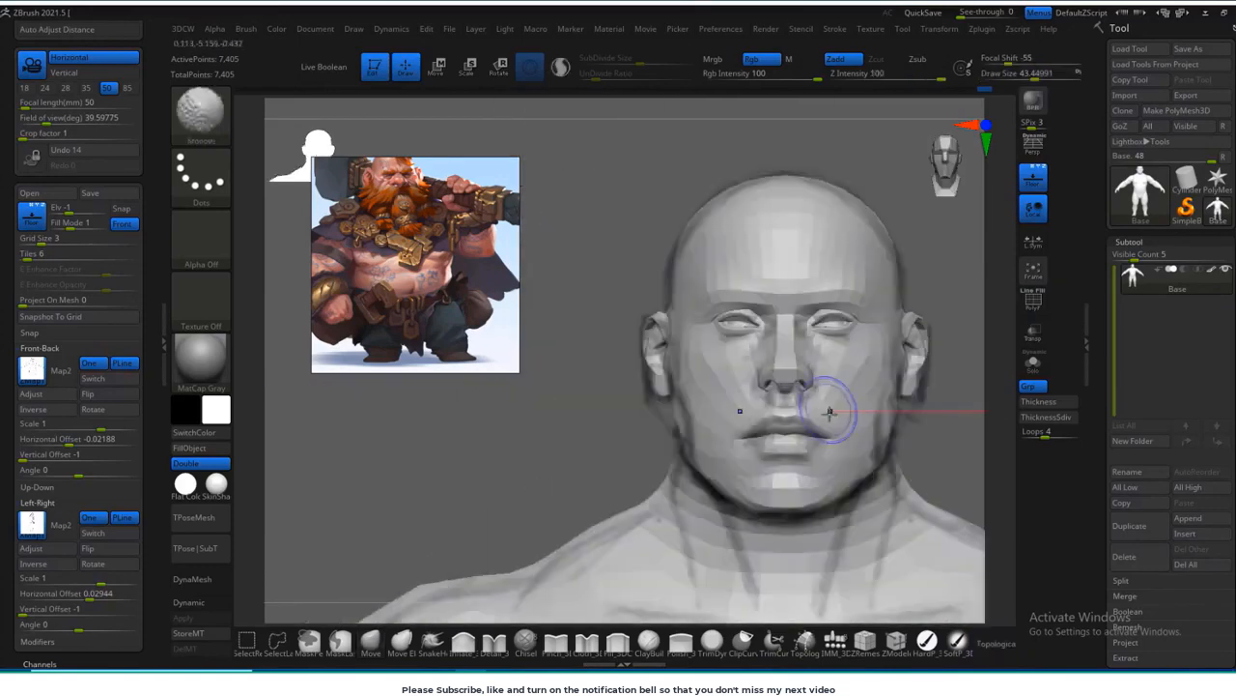
Step: Display the mesh with smooth subdivision and refine the face and jaw using a Move brush about 48 in size
{"action": "key", "text": "shift+f"}
{"action": "key", "text": "shift+f"}
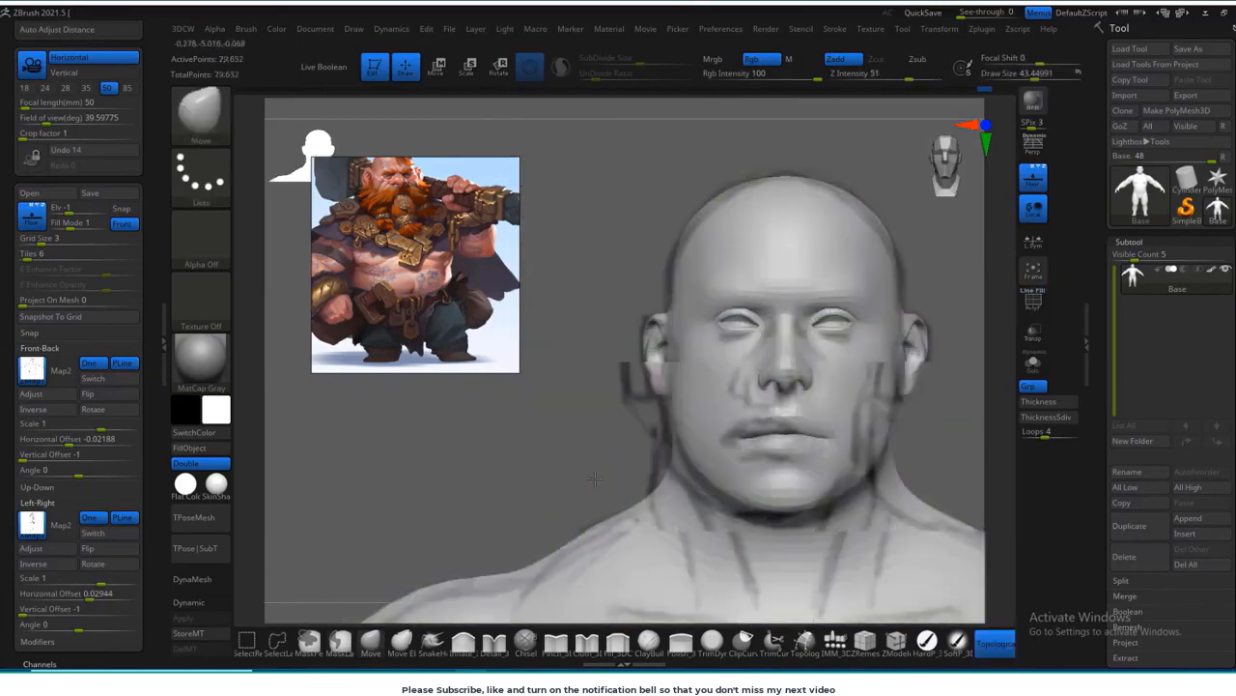
{"action": "right_click_drag", "start_coordinate": [594, 475], "coordinate": [763, 333]}
{"action": "right_click_drag", "start_coordinate": [763, 333], "coordinate": [748, 371], "text": "ctrl"}
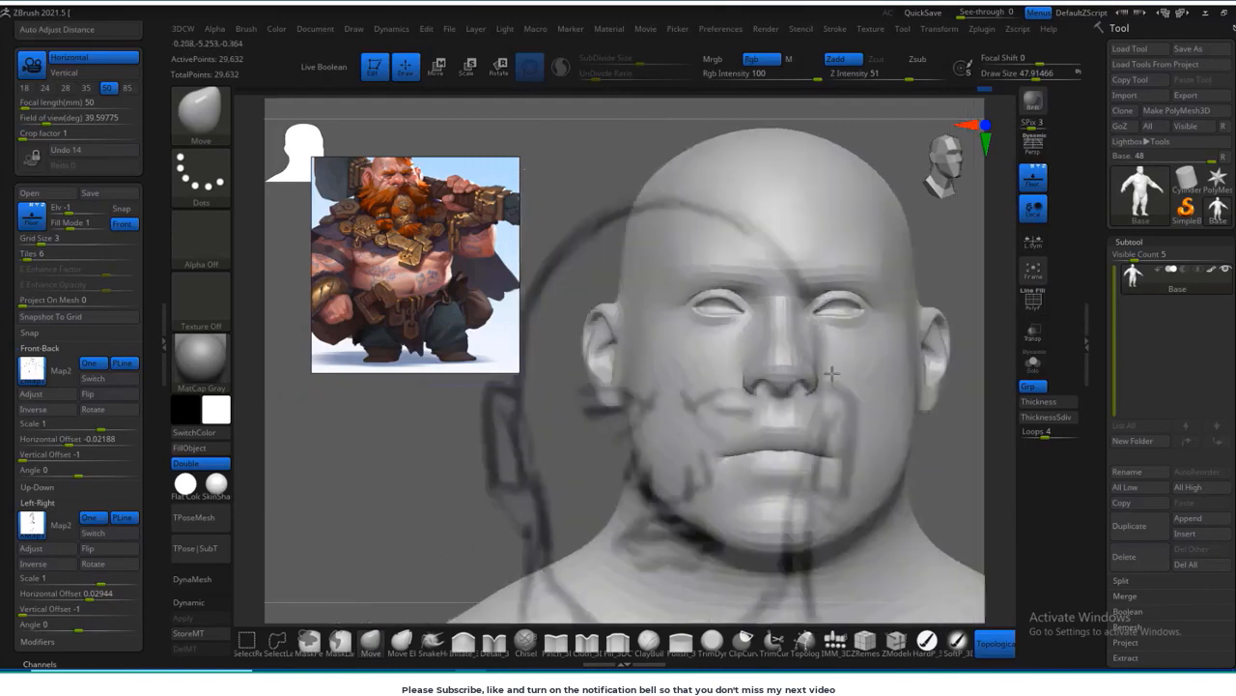
{"action": "right_click_drag", "start_coordinate": [550, 468], "coordinate": [666, 439]}
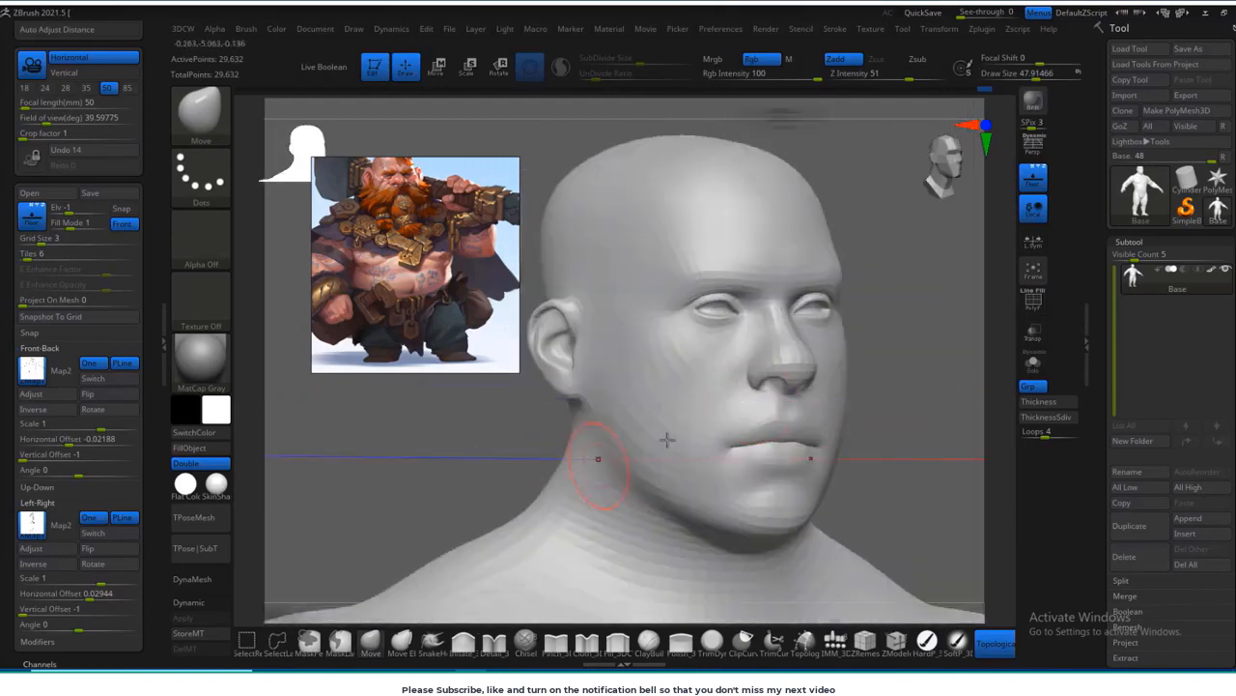
{"action": "right_click_drag", "start_coordinate": [916, 422], "coordinate": [903, 466], "text": "ctrl"}
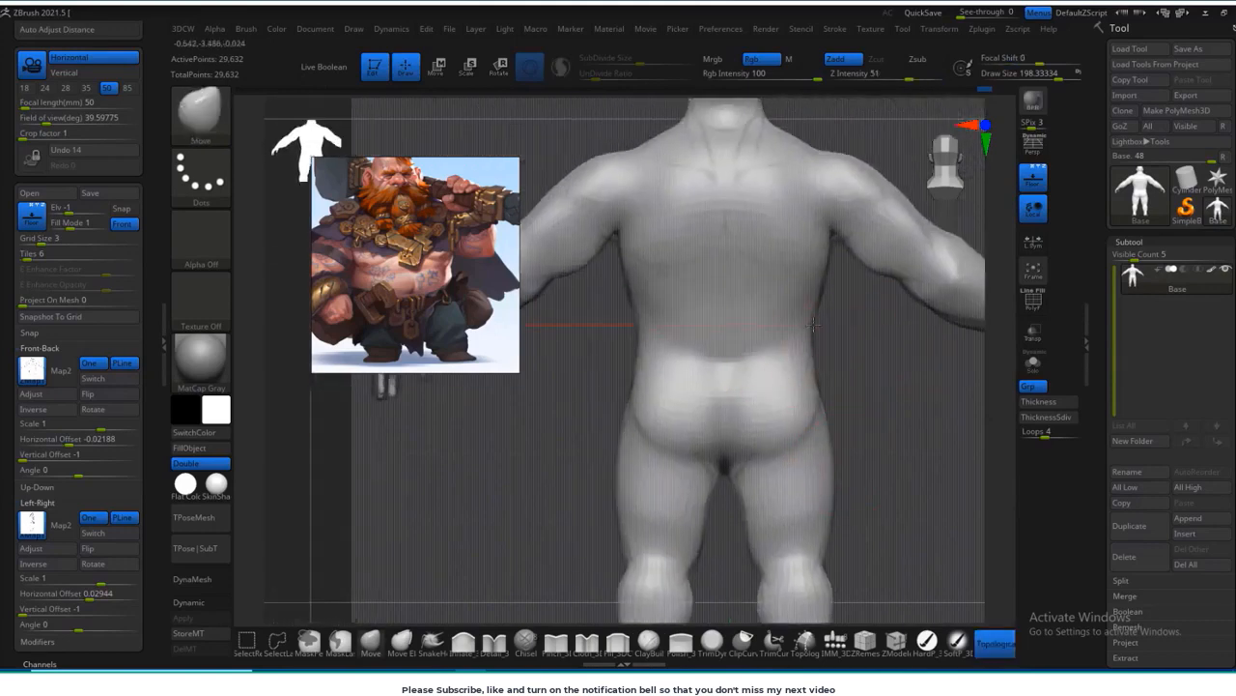
Step: Refine the waist, upper arms and forearms against the front and rear sketches with a Move brush about 172 to 198 in size
{"action": "left_click_drag", "start_coordinate": [814, 325], "coordinate": [844, 497]}
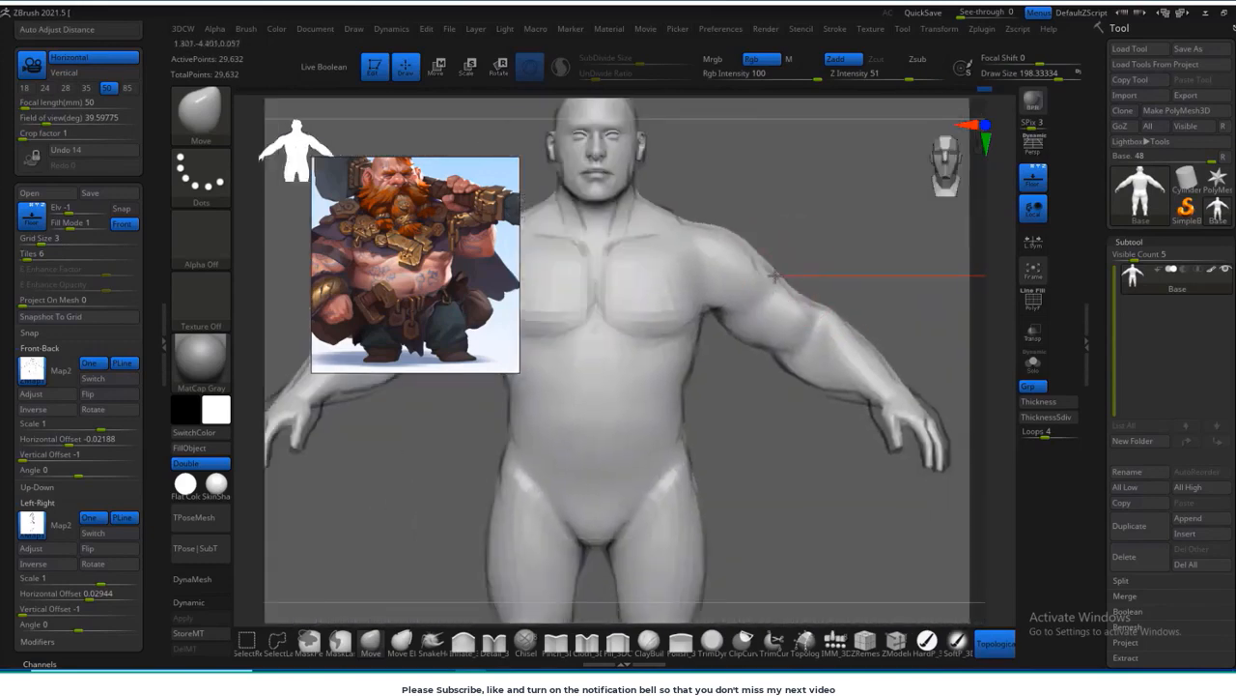
{"action": "key", "text": "shift"}
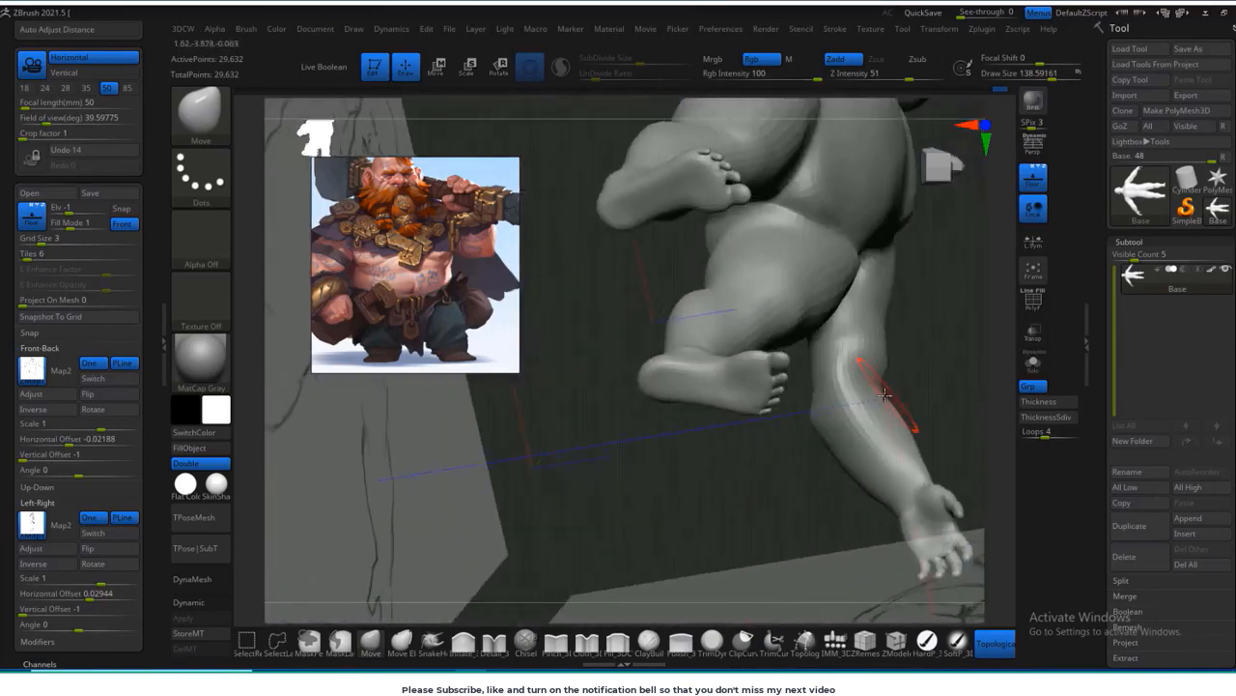
{"action": "key", "text": "]"}
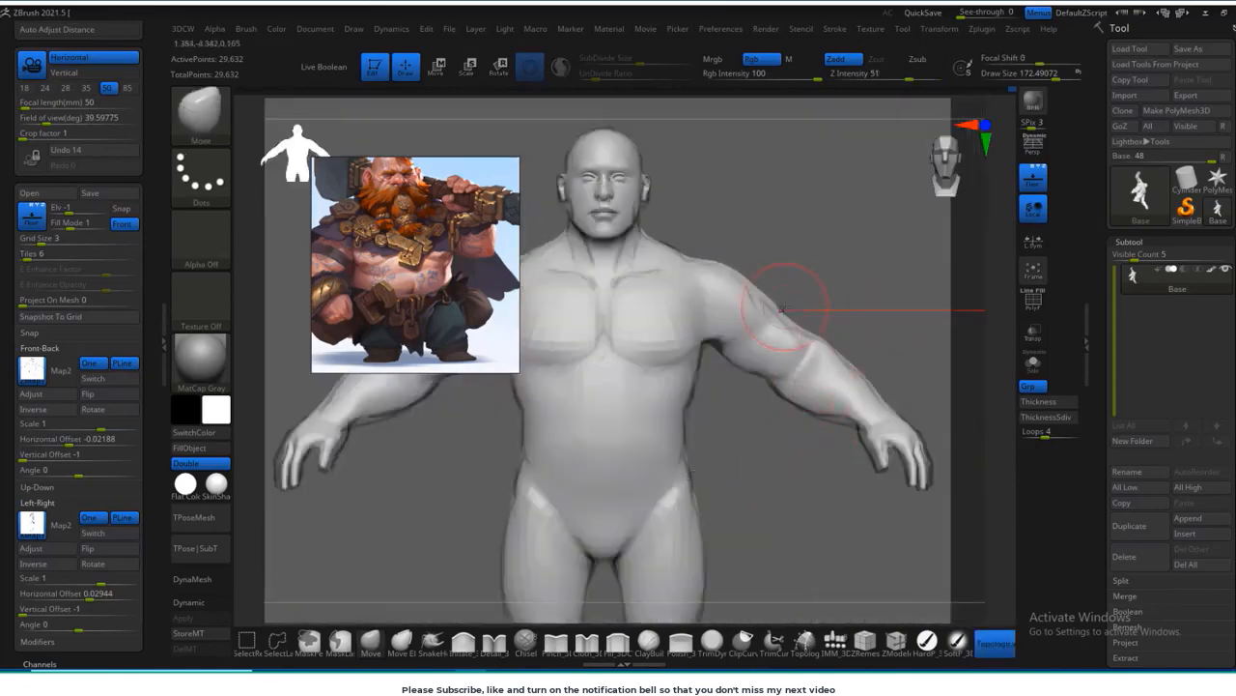
{"action": "left_click_drag", "start_coordinate": [838, 422], "coordinate": [830, 378], "text": "alt"}
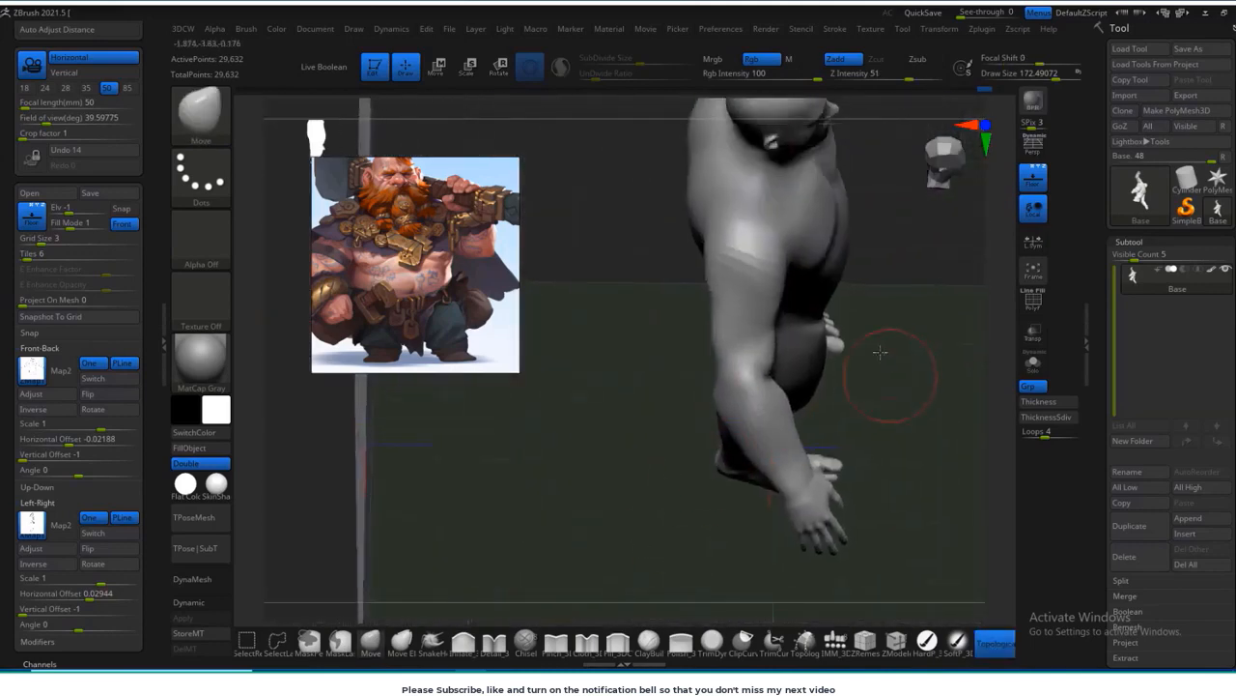
Step: Adjust the arms with a Move brush about 267 in size and check the full figure against the front sketch
{"action": "key", "text": "s"}
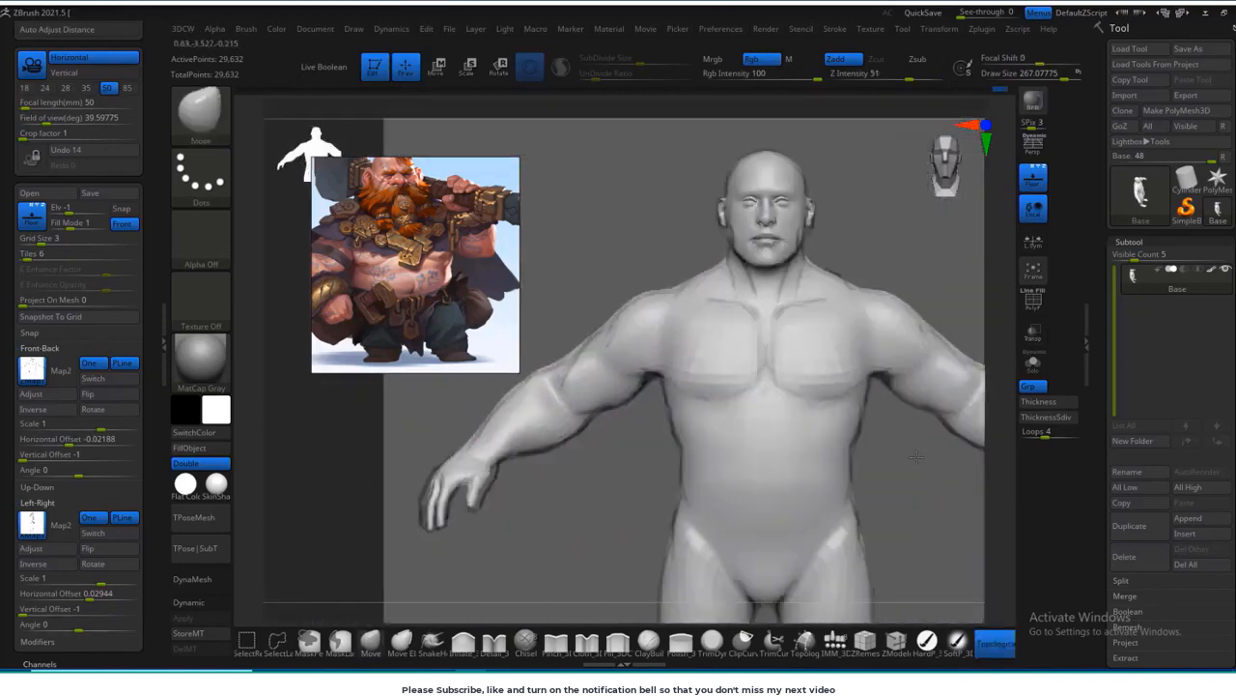
{"action": "left_click_drag", "start_coordinate": [923, 498], "coordinate": [864, 487]}
{"action": "left_click_drag", "start_coordinate": [922, 290], "coordinate": [731, 235]}
{"action": "left_click_drag", "start_coordinate": [903, 333], "coordinate": [724, 339]}
{"action": "left_click_drag", "start_coordinate": [922, 386], "coordinate": [821, 353], "text": "alt"}
{"action": "left_click_drag", "start_coordinate": [941, 425], "coordinate": [850, 456]}
{"action": "left_click_drag", "start_coordinate": [932, 498], "coordinate": [890, 461], "text": "alt"}
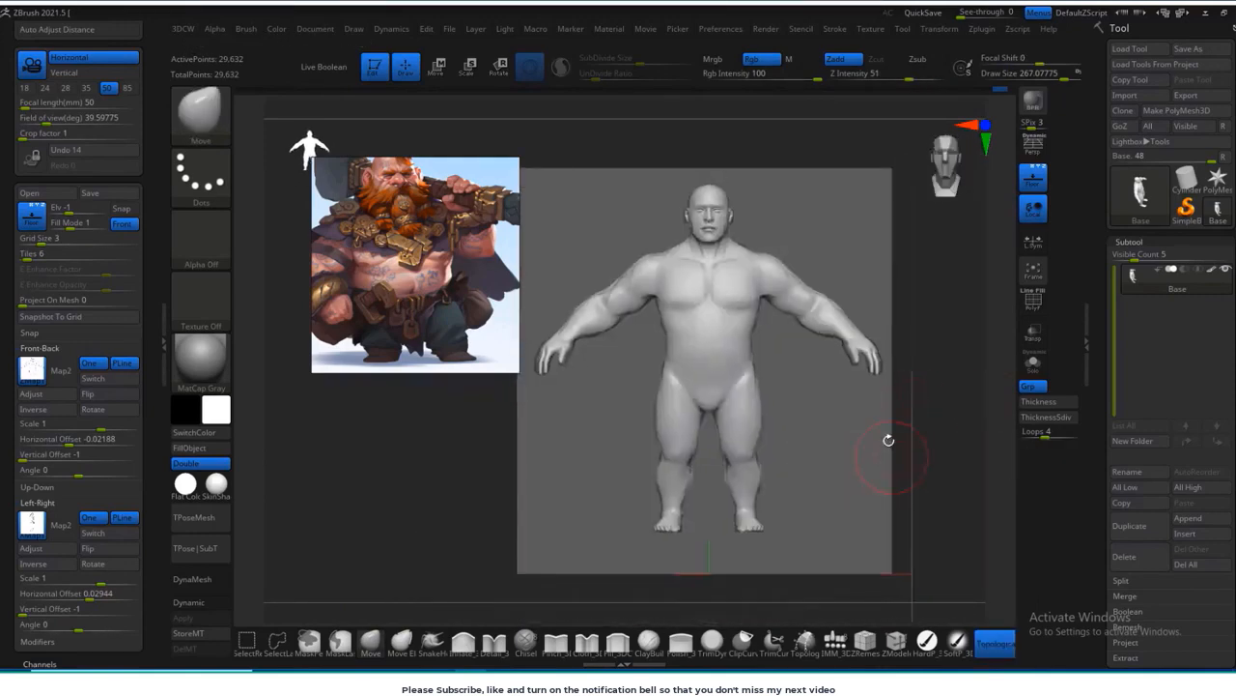
{"action": "left_click_drag", "start_coordinate": [829, 434], "coordinate": [748, 436], "text": "alt"}
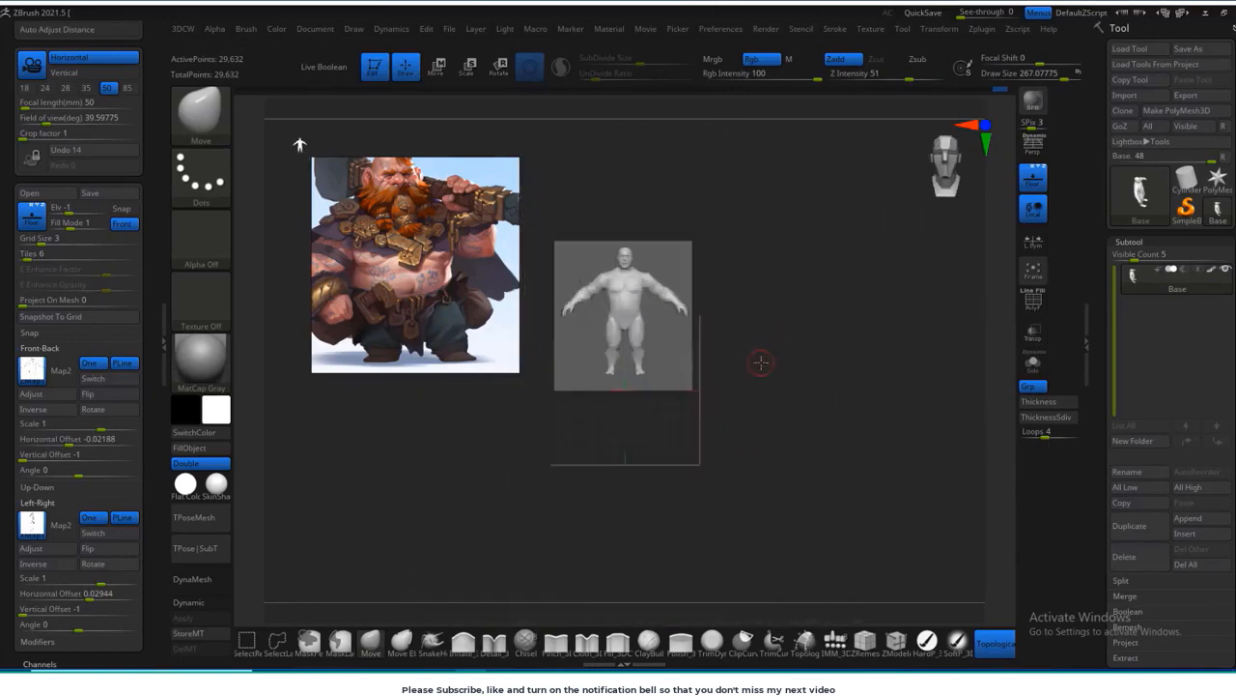
{"action": "left_click_drag", "start_coordinate": [761, 362], "coordinate": [797, 209], "text": "alt"}
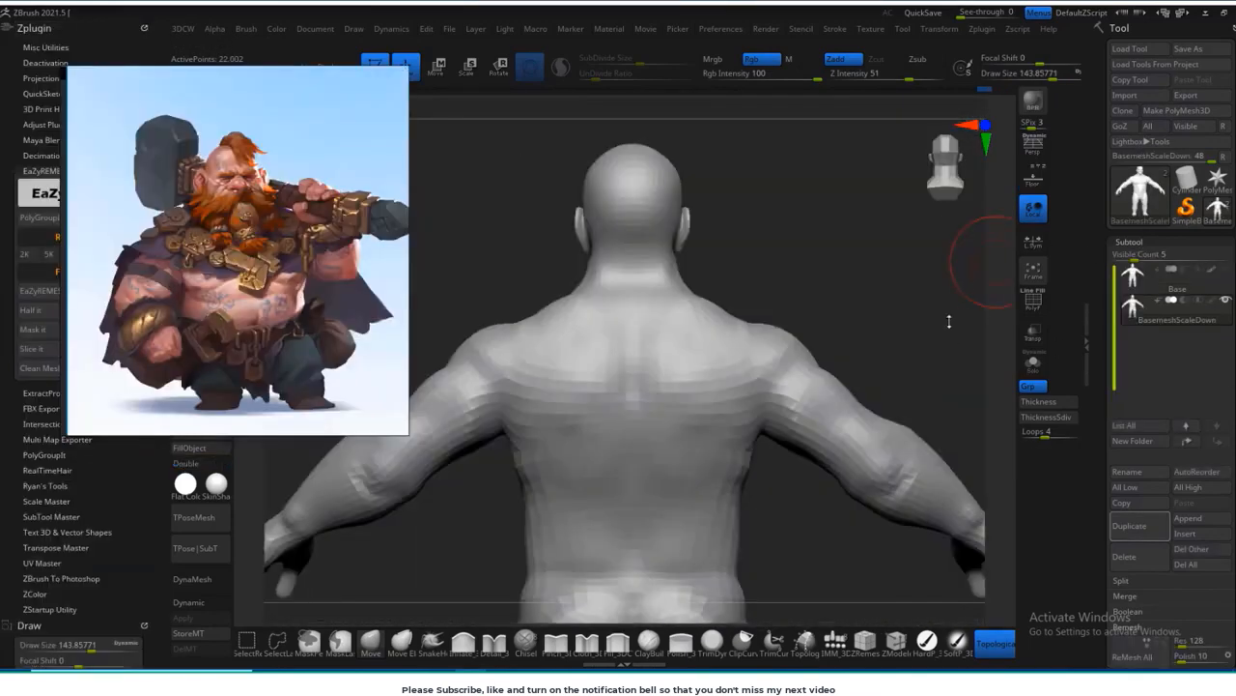
{"action": "mouse_move", "coordinate": [865, 241]}
{"action": "left_mouse_down"}
{"action": "mouse_move", "coordinate": [867, 296]}
{"action": "mouse_move", "coordinate": [835, 264]}
{"action": "left_mouse_up"}
Step: Reshape the underarm and upper arm of the BasemeshScaleDown mesh from behind with a Move brush about 303 in size
{"action": "key", "text": "s"}
{"action": "left_click_drag", "start_coordinate": [753, 355], "coordinate": [759, 357]}
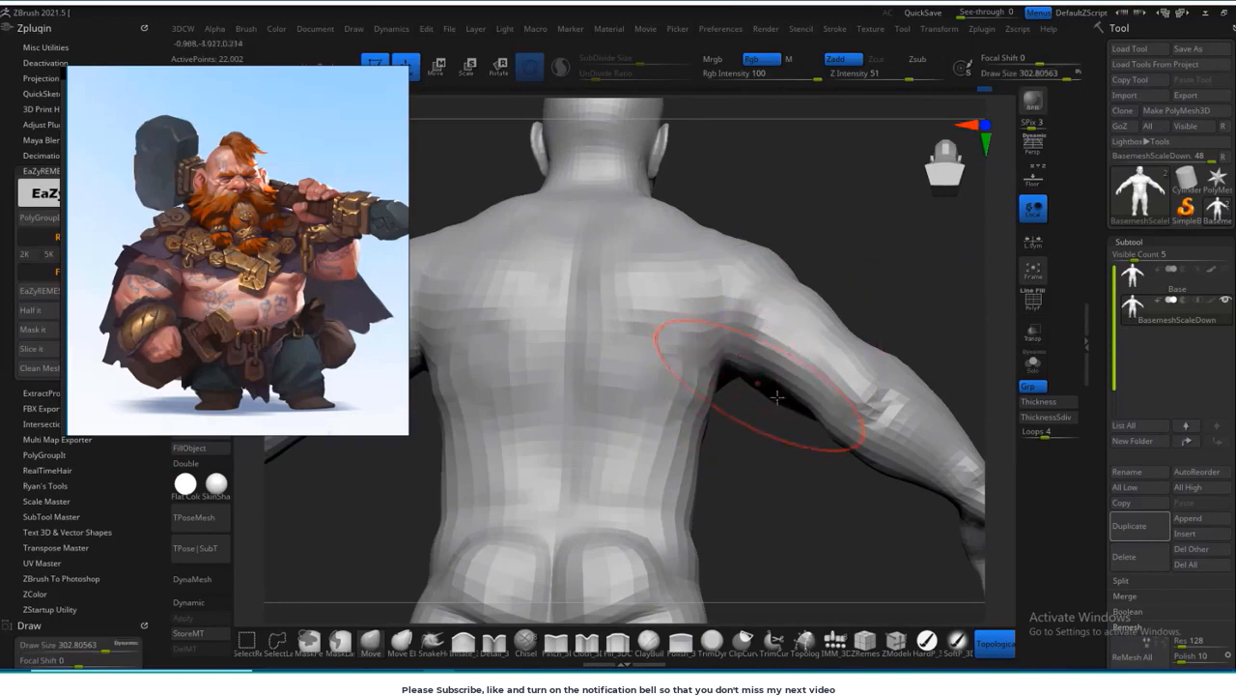
{"action": "left_click_drag", "start_coordinate": [812, 506], "coordinate": [809, 531]}
{"action": "left_click_drag", "start_coordinate": [855, 343], "coordinate": [768, 258], "text": "alt"}
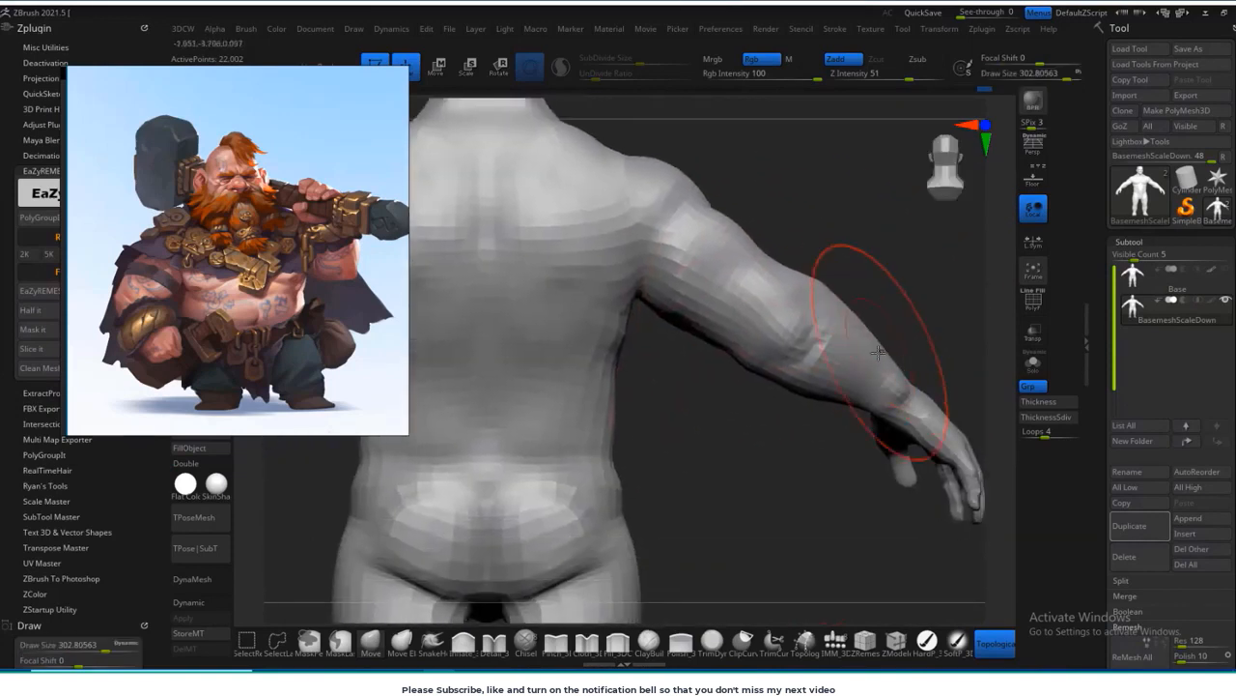
Step: Reduce the Move brush to a size of about 212 and reshape the forearm and wrist from behind
{"action": "key", "text": "s"}
{"action": "key", "text": "s"}
{"action": "left_click_drag", "start_coordinate": [851, 383], "coordinate": [825, 409]}
{"action": "key", "text": "s"}
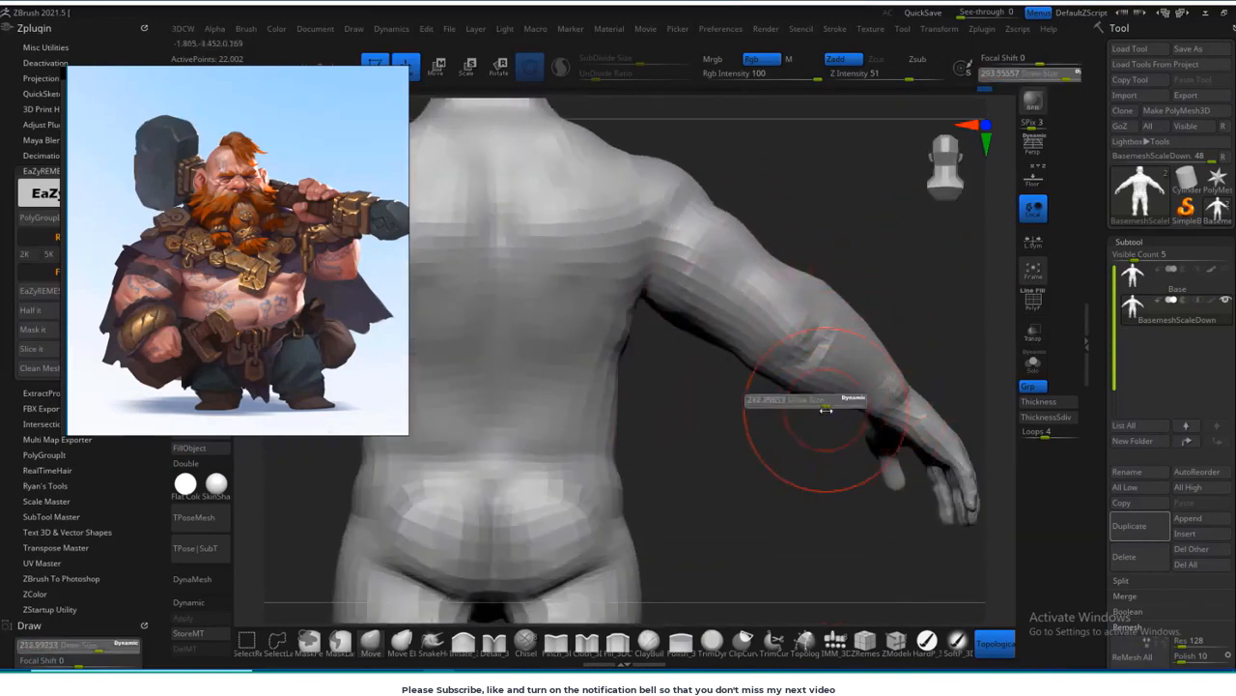
{"action": "left_click_drag", "start_coordinate": [897, 380], "coordinate": [908, 367]}
{"action": "mouse_move", "coordinate": [911, 359]}
{"action": "left_mouse_down", "text": "alt"}
{"action": "mouse_move", "coordinate": [922, 287]}
{"action": "mouse_move", "coordinate": [1125, 333]}
{"action": "left_mouse_up", "text": "alt"}
{"action": "left_click_drag", "start_coordinate": [556, 477], "coordinate": [629, 373]}
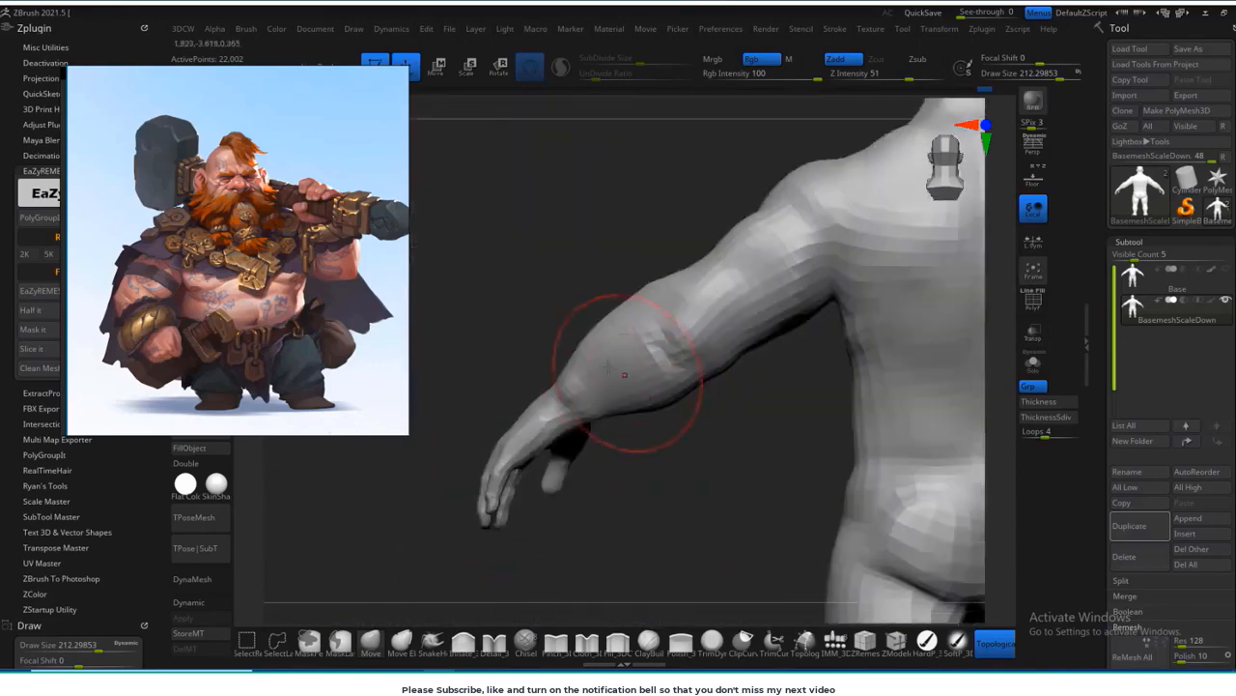
Step: Smooth the forearm and elbow with a brush about 128 in size, then adjust the wrist contour
{"action": "key", "text": "s"}
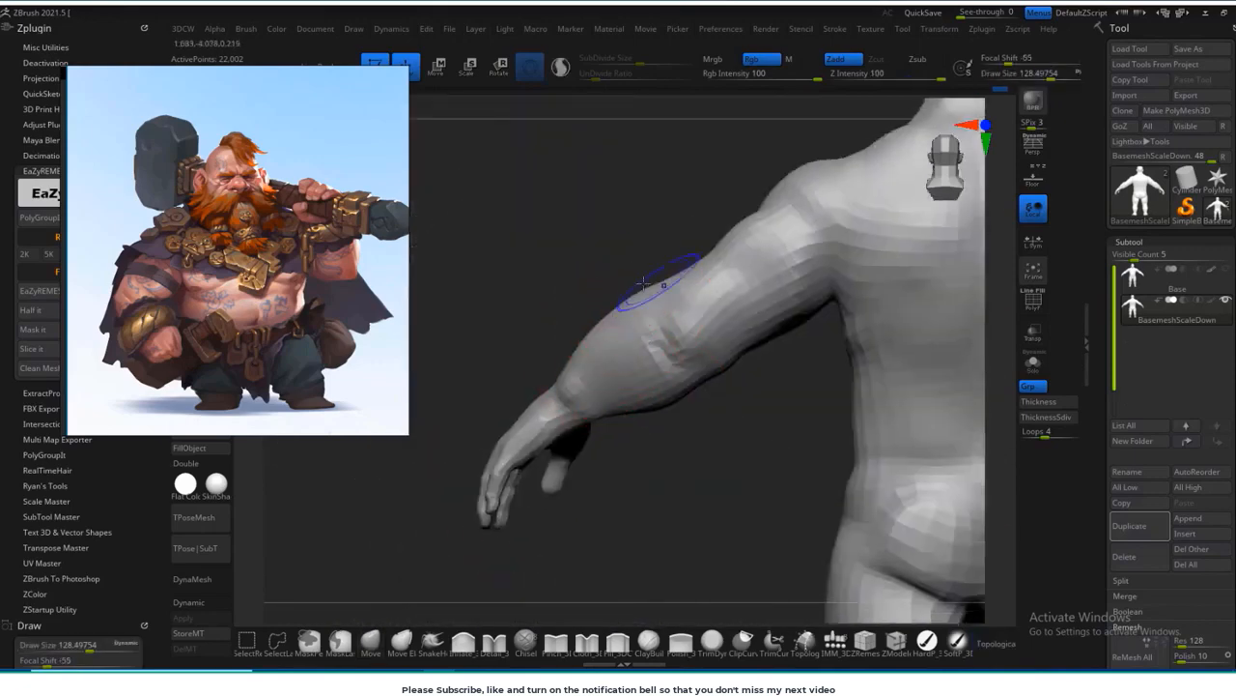
{"action": "left_click_drag", "start_coordinate": [571, 366], "coordinate": [676, 305]}
{"action": "left_click_drag", "start_coordinate": [753, 519], "coordinate": [769, 594], "text": "alt"}
{"action": "left_click_drag", "start_coordinate": [915, 427], "coordinate": [737, 358]}
{"action": "left_click_drag", "start_coordinate": [826, 421], "coordinate": [789, 317]}
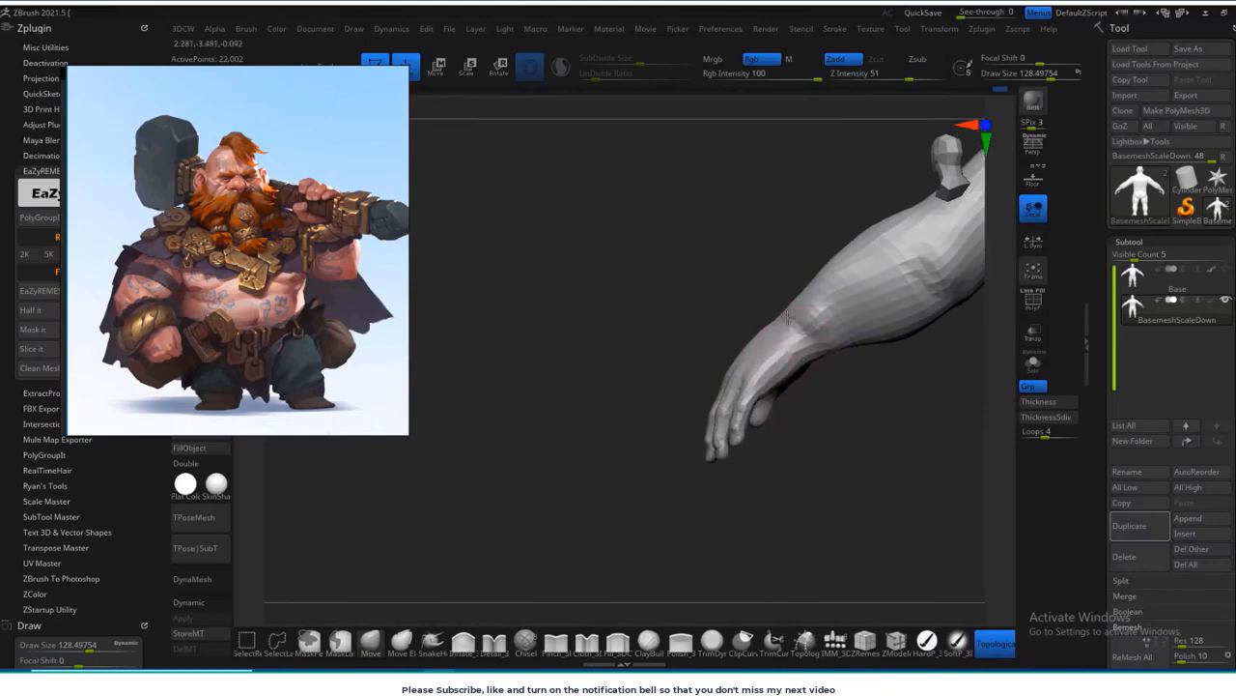
{"action": "mouse_move", "coordinate": [824, 275]}
{"action": "left_mouse_down"}
{"action": "mouse_move", "coordinate": [731, 473]}
{"action": "mouse_move", "coordinate": [899, 469]}
{"action": "mouse_move", "coordinate": [831, 502]}
{"action": "mouse_move", "coordinate": [791, 354]}
{"action": "left_mouse_up"}
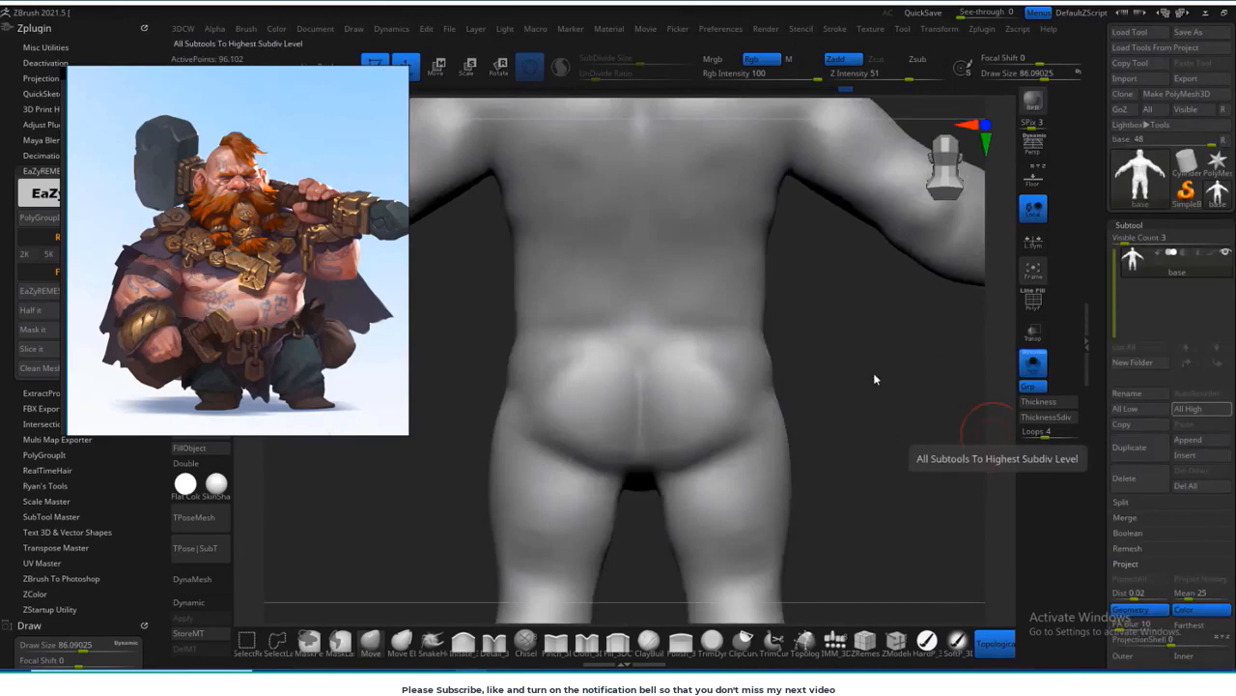
Step: Adjust the waist and hip contours from behind and reduce the brush size
{"action": "left_click_drag", "start_coordinate": [876, 379], "coordinate": [527, 517]}
{"action": "left_click_drag", "start_coordinate": [902, 331], "coordinate": [896, 306], "text": "alt"}
{"action": "key", "text": "s"}
{"action": "left_click_drag", "start_coordinate": [753, 412], "coordinate": [750, 414]}
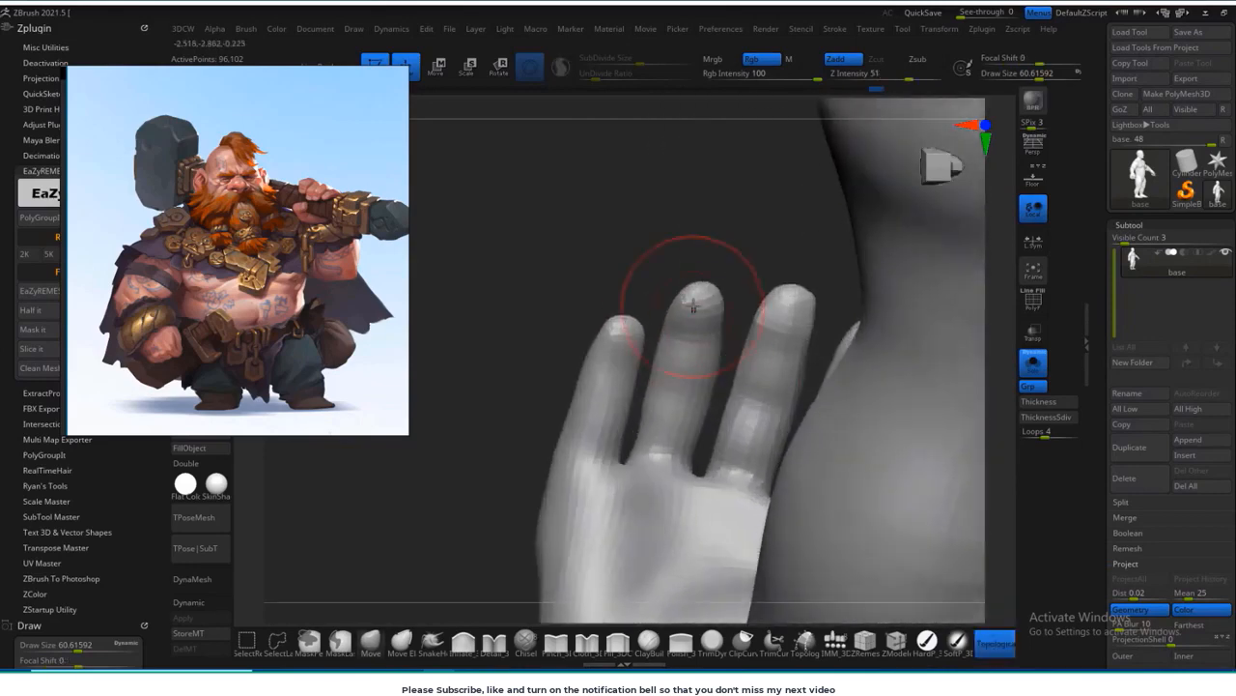
Step: Reshape the fingers and palm contours with a Move brush about 53 in size
{"action": "left_click_drag", "start_coordinate": [693, 306], "coordinate": [700, 301], "text": "shift"}
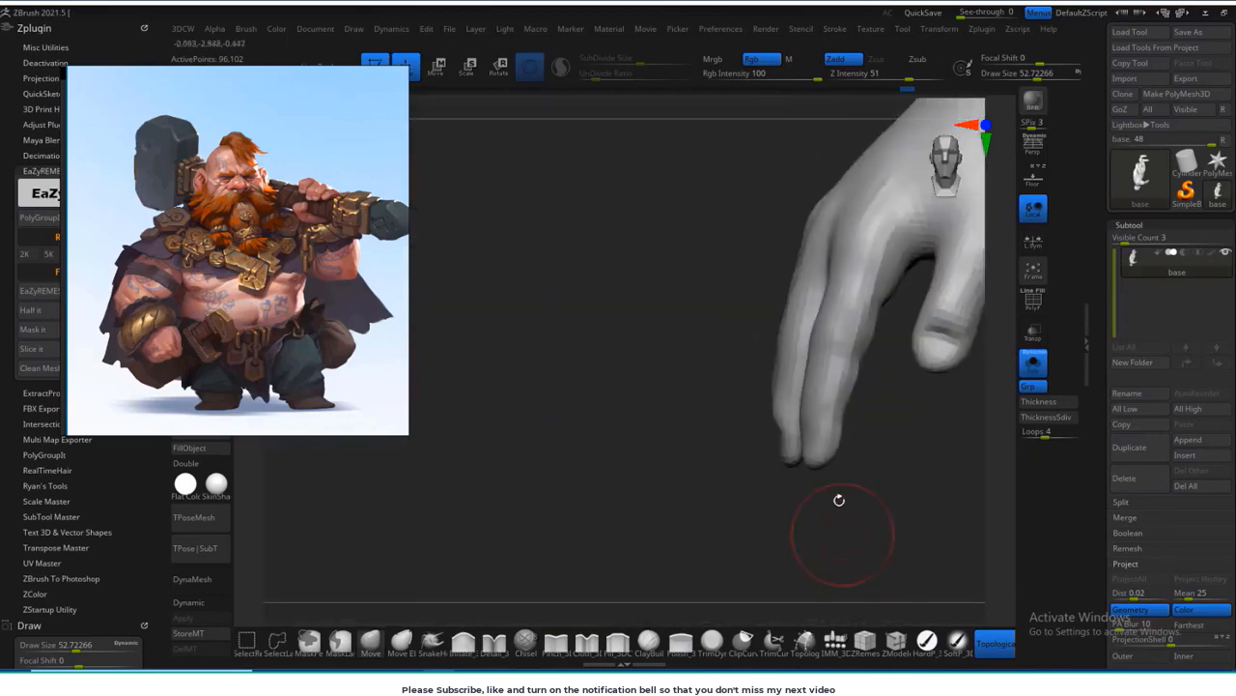
{"action": "left_click_drag", "start_coordinate": [836, 502], "coordinate": [809, 462]}
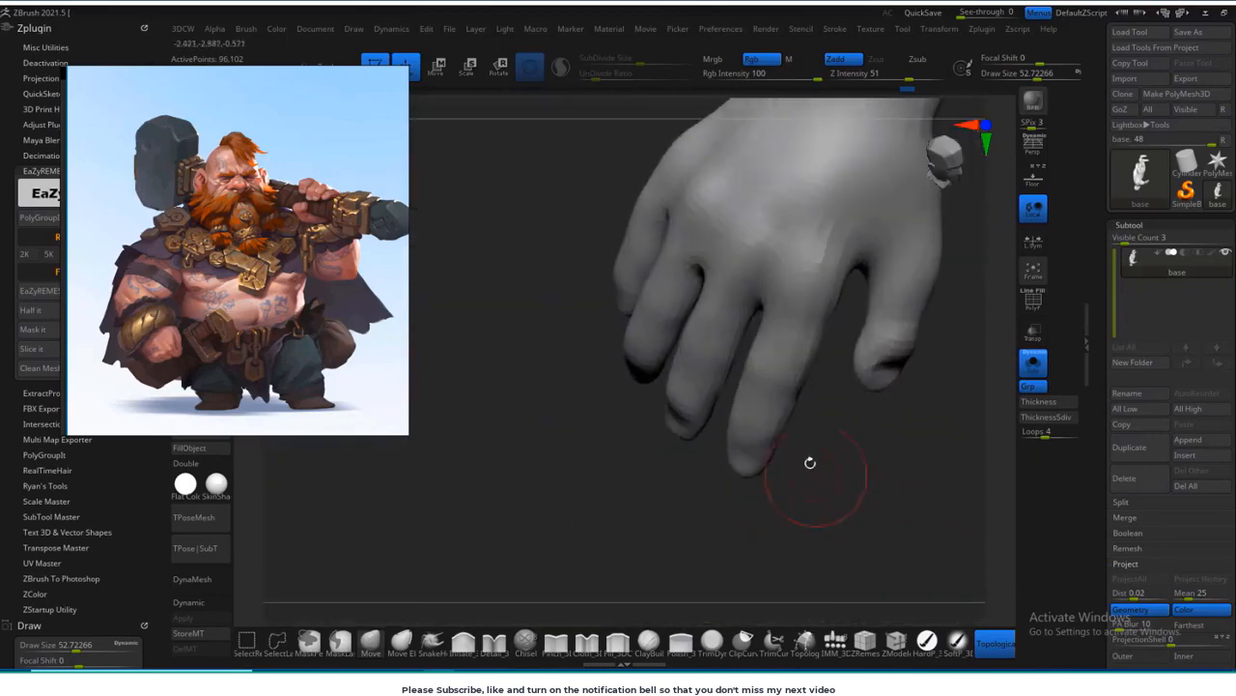
{"action": "mouse_move", "coordinate": [749, 540]}
{"action": "left_mouse_down"}
{"action": "mouse_move", "coordinate": [847, 246]}
{"action": "mouse_move", "coordinate": [850, 155]}
{"action": "left_mouse_up"}
Step: Mask the index finger, invert the mask so only that finger stays editable, and place the transform gizmo on it
{"action": "left_click", "coordinate": [790, 334], "text": "ctrl"}
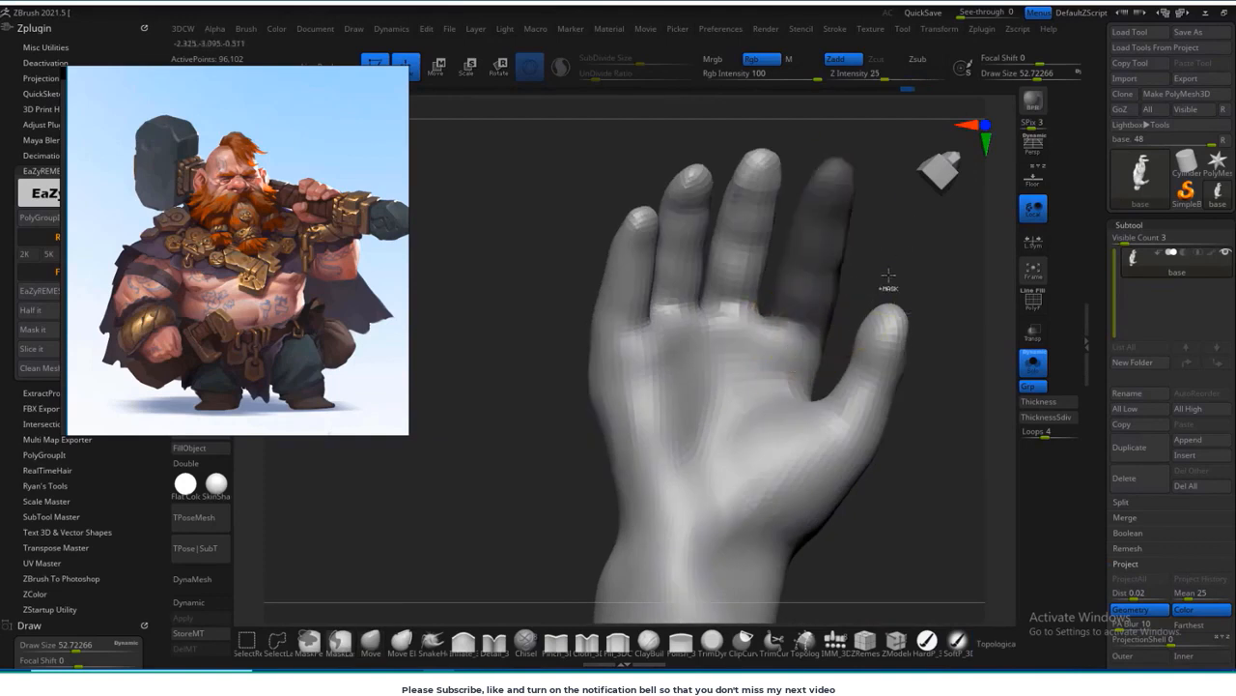
{"action": "left_click", "coordinate": [888, 276], "text": "ctrl"}
{"action": "left_click_drag", "start_coordinate": [905, 267], "coordinate": [667, 455]}
{"action": "key", "text": "w"}
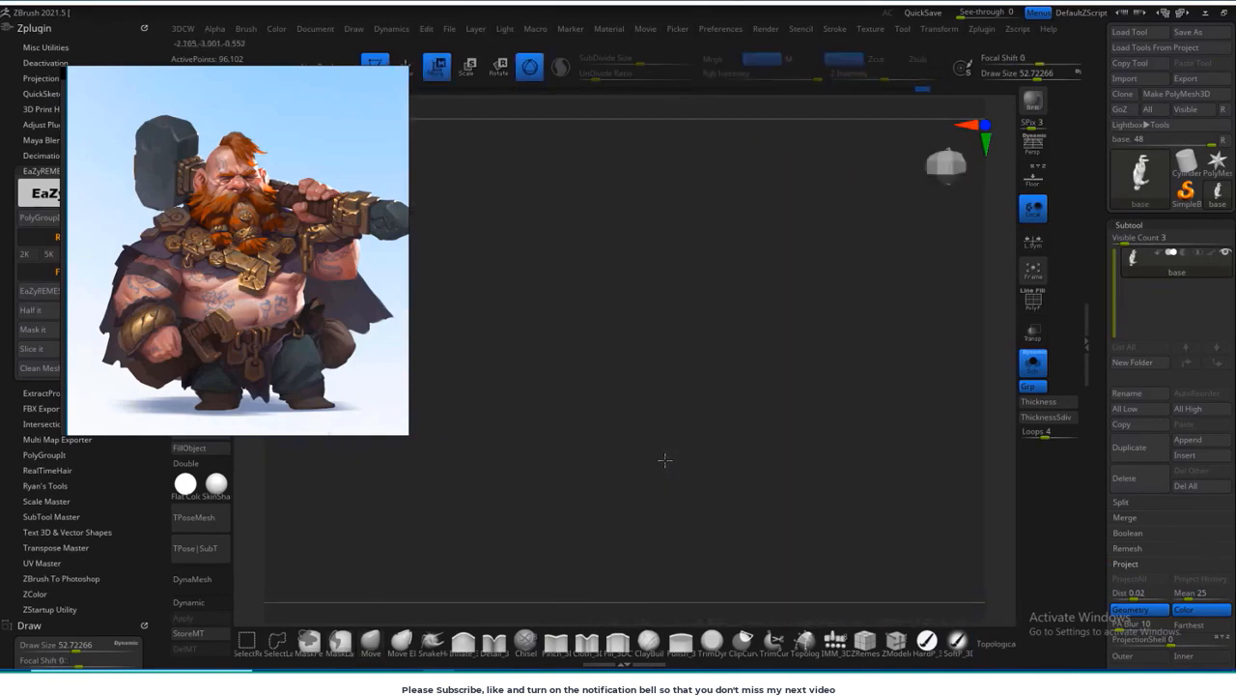
{"action": "key", "text": "f"}
{"action": "left_click_drag", "start_coordinate": [843, 373], "coordinate": [863, 375], "text": "shift"}
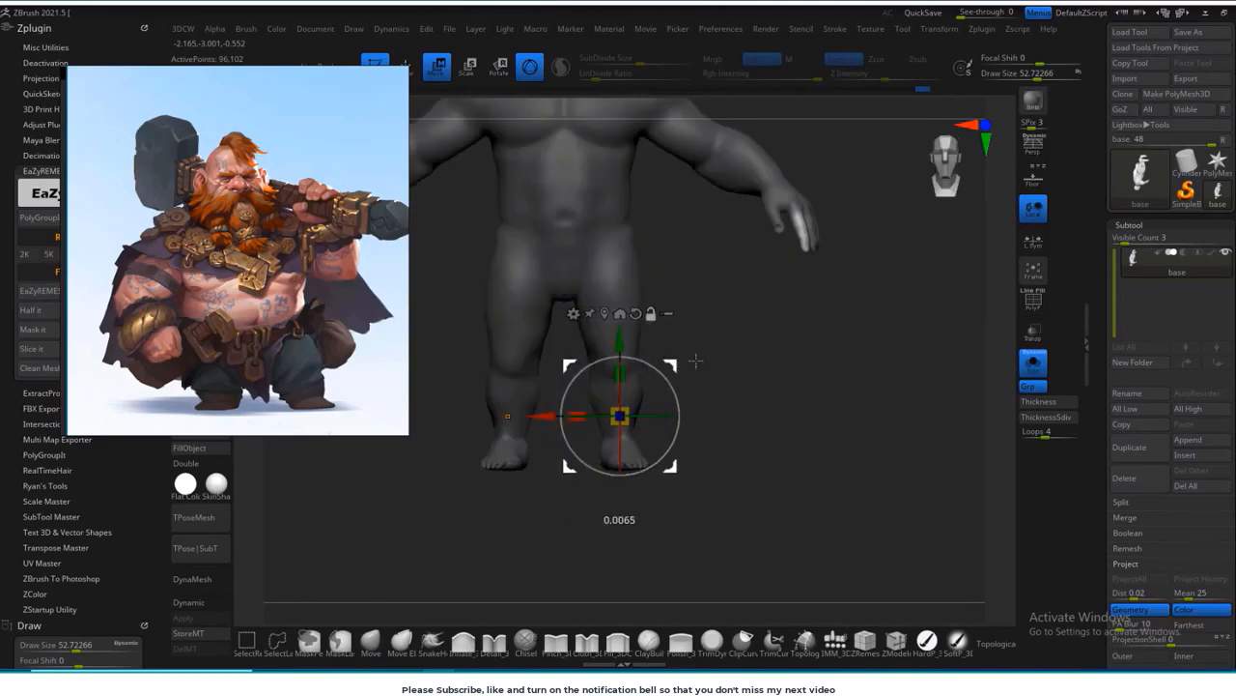
{"action": "left_click", "coordinate": [795, 216], "text": "alt"}
{"action": "left_click_drag", "start_coordinate": [916, 280], "coordinate": [816, 575], "text": "alt"}
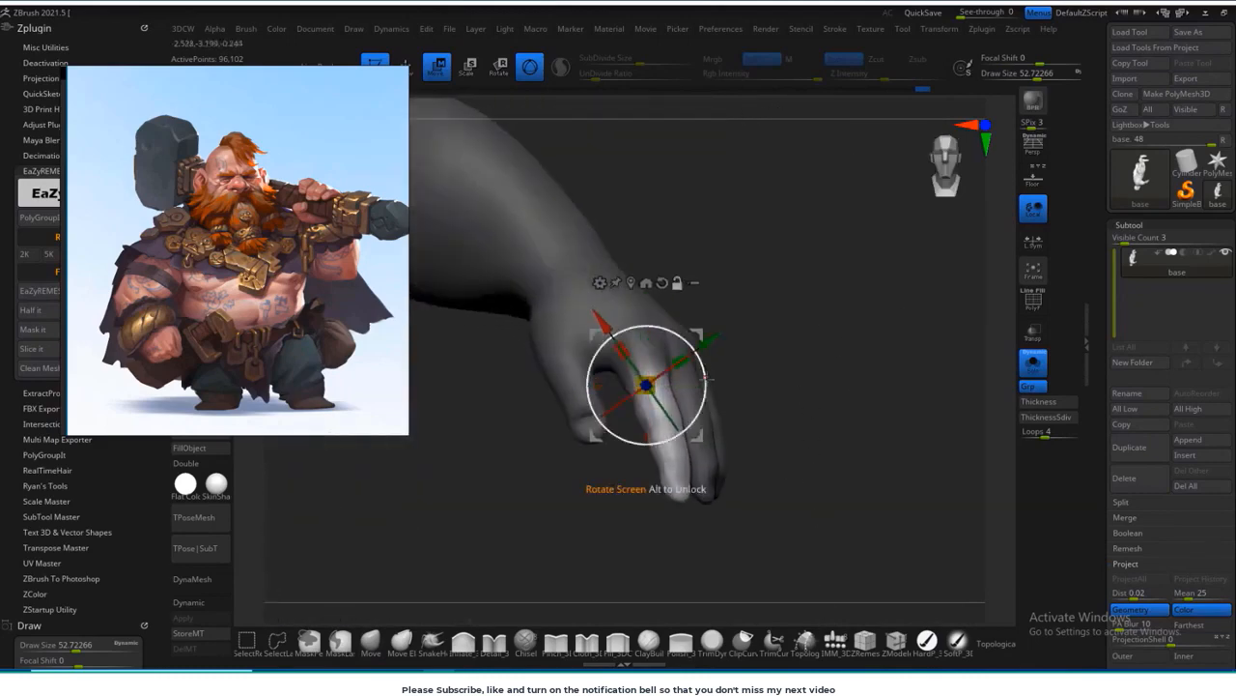
Step: Reposition and rotate the index finger with the gizmo to align it with the hand, then return to sculpting
{"action": "left_click_drag", "start_coordinate": [736, 417], "coordinate": [930, 380]}
{"action": "left_click_drag", "start_coordinate": [811, 337], "coordinate": [667, 364], "text": "alt"}
{"action": "left_click_drag", "start_coordinate": [489, 519], "coordinate": [770, 402]}
{"action": "left_click_drag", "start_coordinate": [667, 389], "coordinate": [670, 377]}
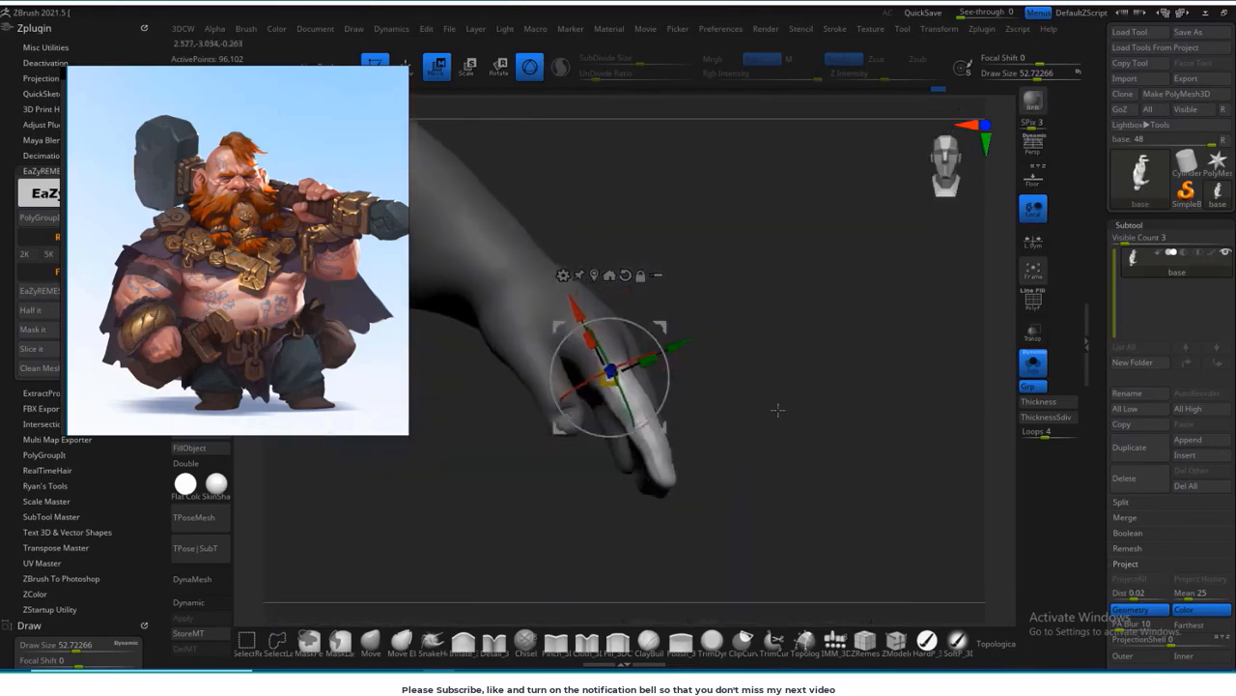
{"action": "left_click_drag", "start_coordinate": [777, 410], "coordinate": [952, 495]}
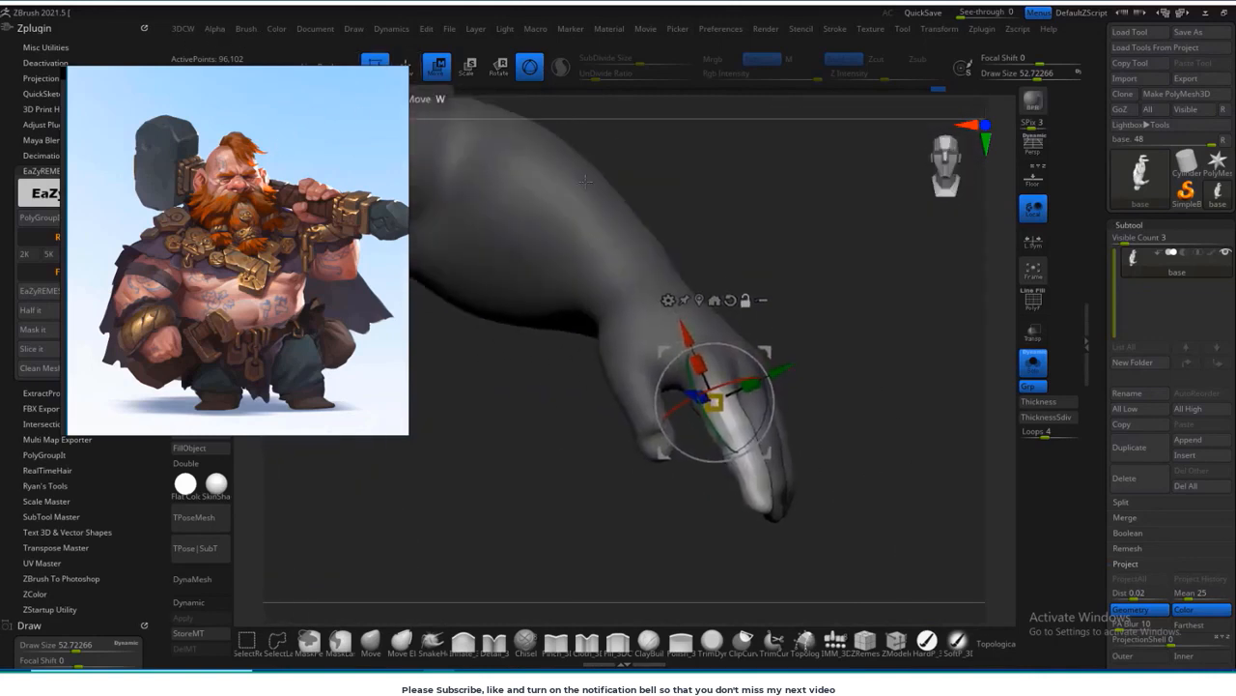
{"action": "left_click_drag", "start_coordinate": [667, 199], "coordinate": [720, 254], "text": "alt"}
{"action": "key", "text": "q"}
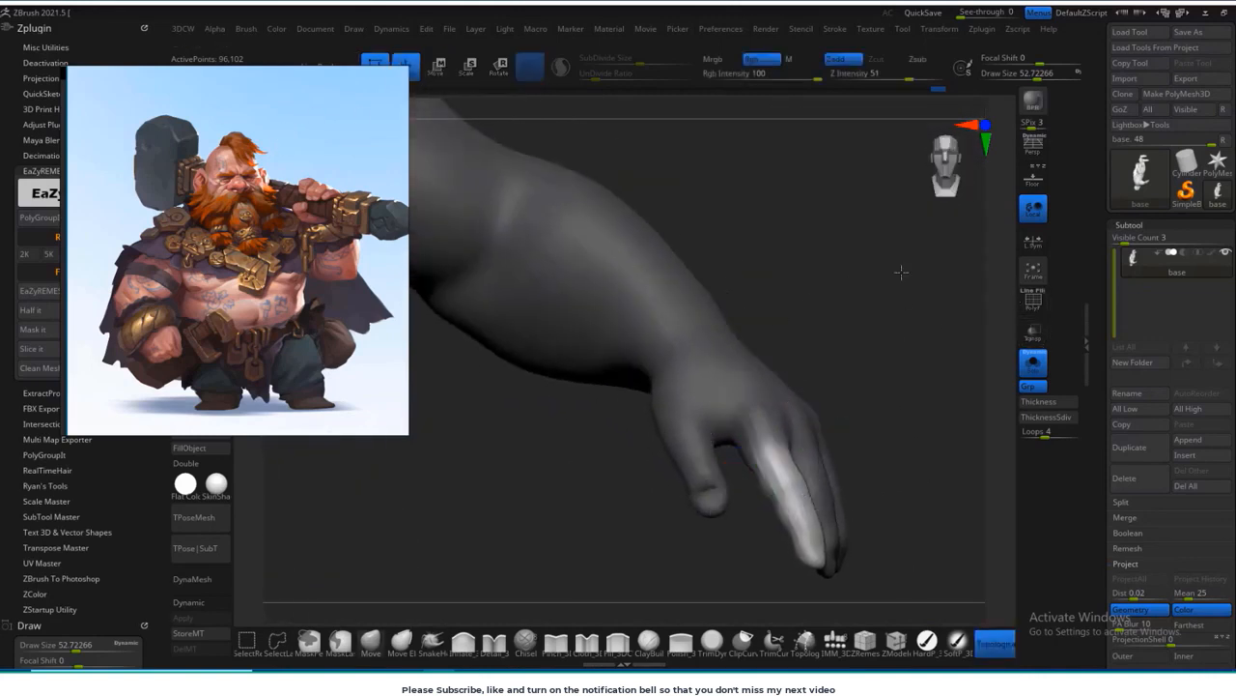
Step: Clear the finger mask and reshape the fingers and thumb from the front with a Move brush about 66 in size
{"action": "left_click_drag", "start_coordinate": [819, 312], "coordinate": [866, 275], "text": "ctrl"}
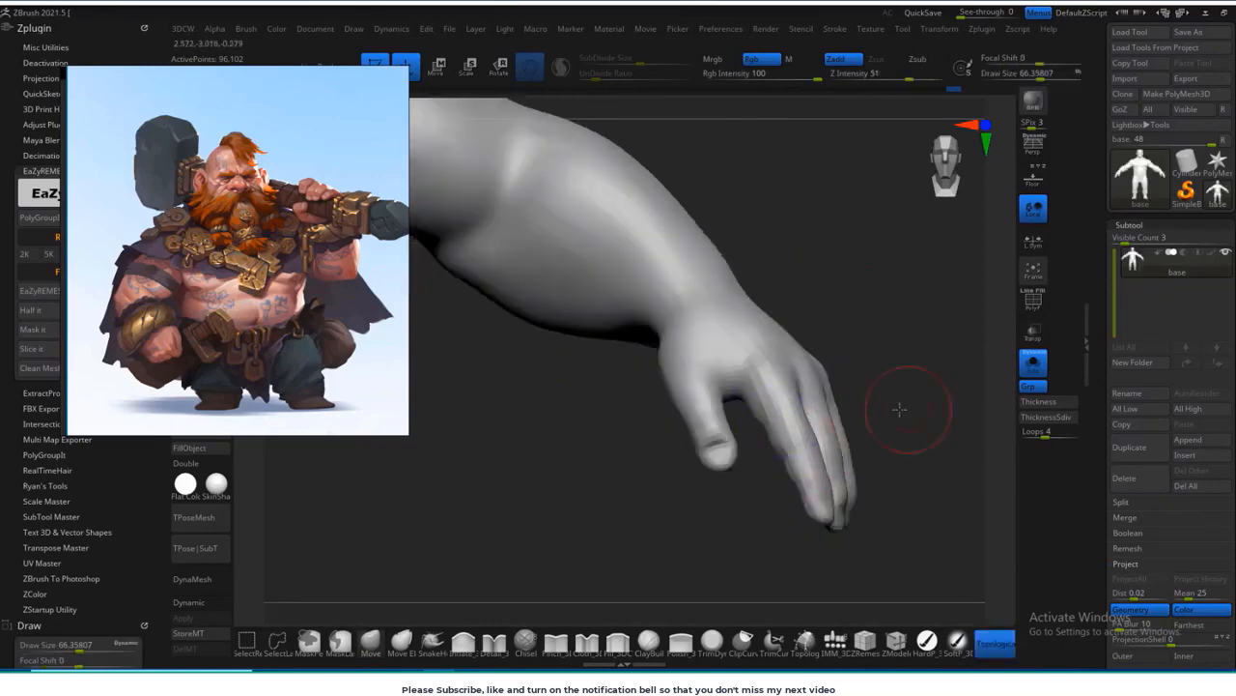
{"action": "left_click_drag", "start_coordinate": [888, 409], "coordinate": [753, 471]}
{"action": "mouse_move", "coordinate": [733, 523]}
{"action": "left_mouse_down"}
{"action": "mouse_move", "coordinate": [764, 419]}
{"action": "mouse_move", "coordinate": [753, 436]}
{"action": "mouse_move", "coordinate": [815, 423]}
{"action": "mouse_move", "coordinate": [889, 331]}
{"action": "mouse_move", "coordinate": [828, 433]}
{"action": "mouse_move", "coordinate": [926, 321]}
{"action": "mouse_move", "coordinate": [899, 404]}
{"action": "left_mouse_up"}
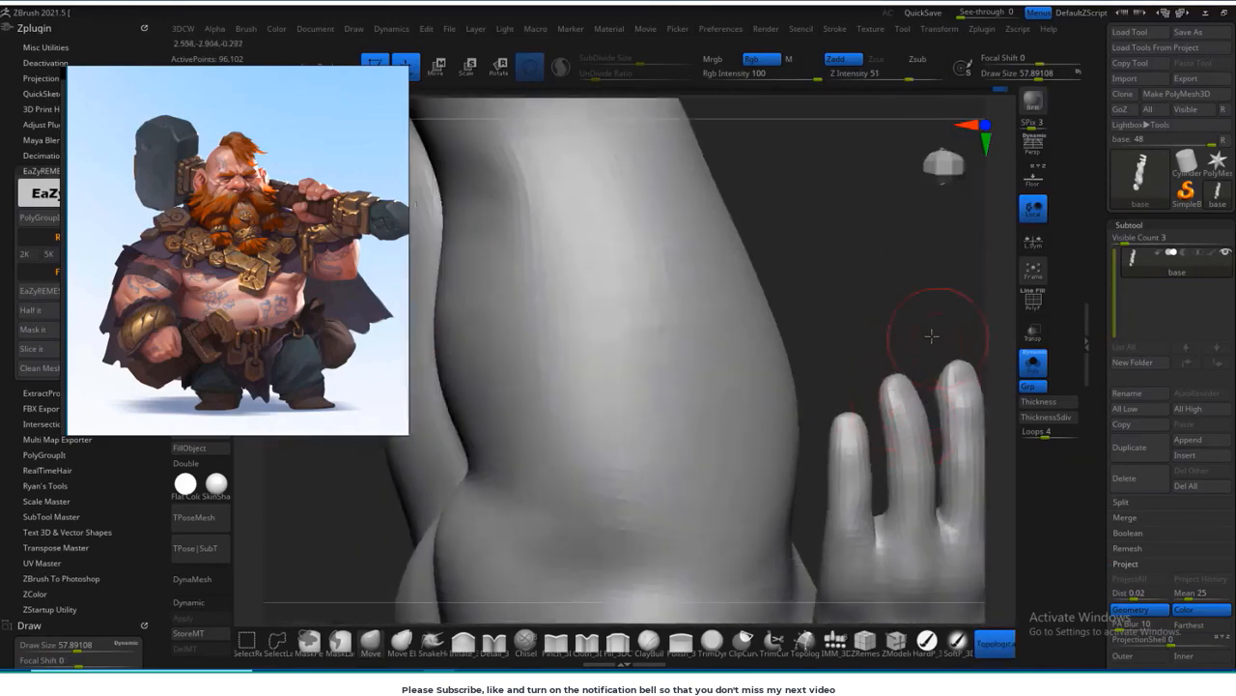
Step: Reduce the Move brush to about 58 and refine the fingers' spacing and contours
{"action": "left_click_drag", "start_coordinate": [932, 337], "coordinate": [855, 401], "text": "alt"}
{"action": "left_click_drag", "start_coordinate": [534, 417], "coordinate": [942, 377]}
{"action": "mouse_move", "coordinate": [630, 298]}
{"action": "left_mouse_down", "text": "shift"}
{"action": "mouse_move", "coordinate": [624, 307]}
{"action": "mouse_move", "coordinate": [622, 280]}
{"action": "left_mouse_up", "text": "shift"}
{"action": "left_click_drag", "start_coordinate": [825, 276], "coordinate": [829, 415], "text": "alt"}
{"action": "left_click_drag", "start_coordinate": [829, 415], "coordinate": [682, 361], "text": "shift"}
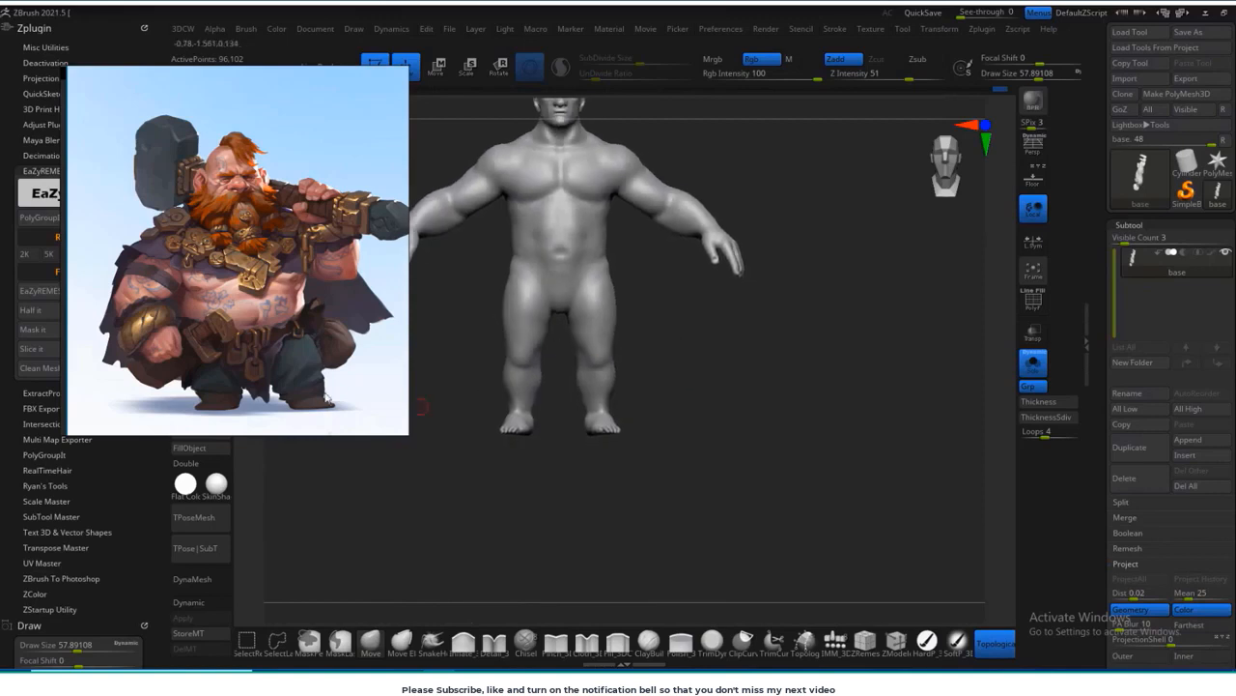
Step: Examine the body's polygon flow with the wireframe shown, then hide the wireframe again
{"action": "left_click_drag", "start_coordinate": [821, 425], "coordinate": [800, 403]}
{"action": "key", "text": "shift+f"}
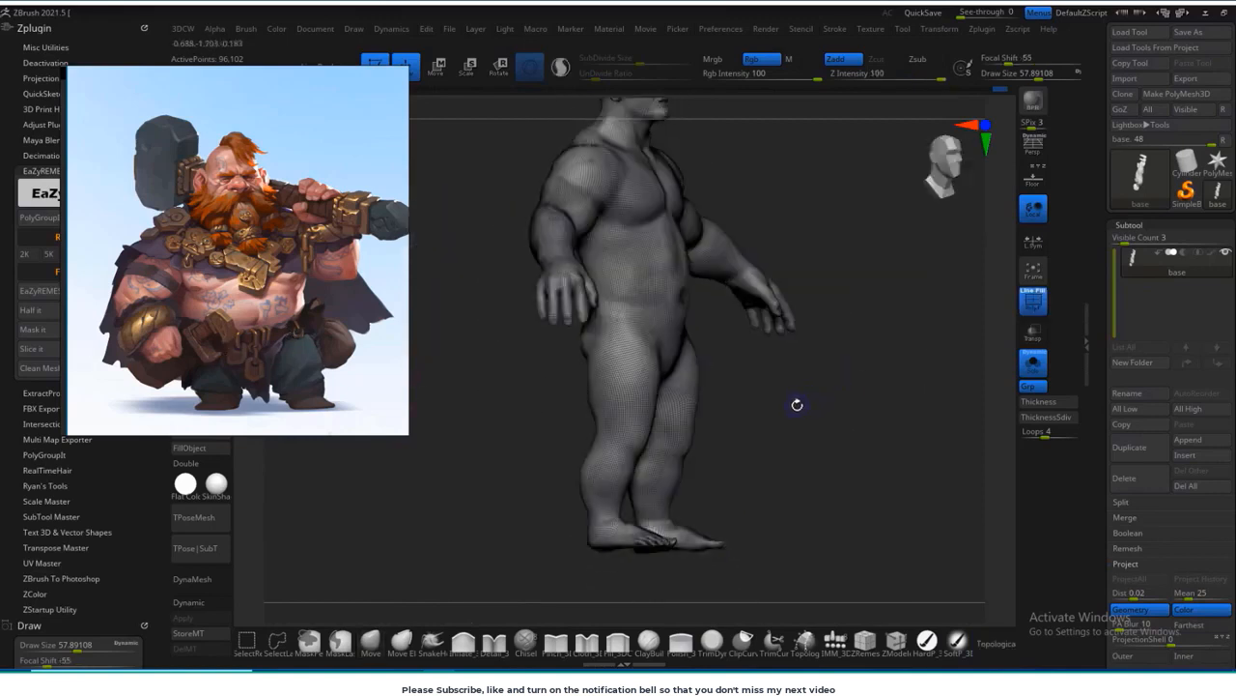
{"action": "key", "text": "shift+f"}
{"action": "mouse_move", "coordinate": [861, 435]}
{"action": "left_mouse_down", "text": "shift"}
{"action": "mouse_move", "coordinate": [850, 408]}
{"action": "mouse_move", "coordinate": [816, 389]}
{"action": "left_mouse_up", "text": "shift"}
Step: Enlarge the brush to about 124 and smooth the chest and the centre line between the pectorals
{"action": "key", "text": "s"}
{"action": "mouse_move", "coordinate": [745, 364]}
{"action": "left_mouse_down"}
{"action": "mouse_move", "coordinate": [753, 355]}
{"action": "mouse_move", "coordinate": [676, 335]}
{"action": "mouse_move", "coordinate": [674, 356]}
{"action": "left_mouse_up"}
{"action": "left_click_drag", "start_coordinate": [830, 397], "coordinate": [829, 446]}
{"action": "left_click_drag", "start_coordinate": [579, 287], "coordinate": [571, 278], "text": "shift"}
{"action": "left_click_drag", "start_coordinate": [819, 349], "coordinate": [820, 434], "text": "alt"}
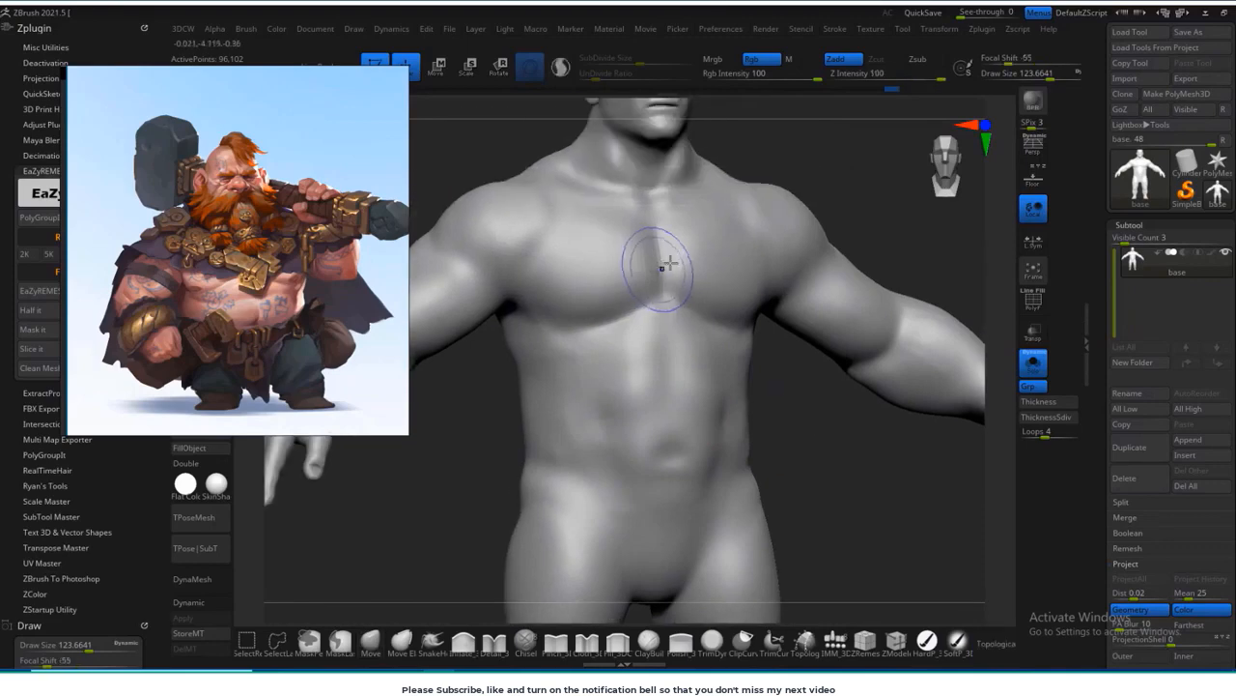
{"action": "mouse_move", "coordinate": [663, 267]}
{"action": "left_mouse_down", "text": "shift"}
{"action": "mouse_move", "coordinate": [631, 290]}
{"action": "mouse_move", "coordinate": [665, 293]}
{"action": "left_mouse_up", "text": "shift"}
{"action": "left_click_drag", "start_coordinate": [873, 223], "coordinate": [833, 228]}
{"action": "left_click_drag", "start_coordinate": [667, 291], "coordinate": [668, 311], "text": "shift"}
Step: Smooth the lower torso, then the sides of the buttocks and hips from behind
{"action": "left_click_drag", "start_coordinate": [862, 560], "coordinate": [822, 415], "text": "alt"}
{"action": "left_click_drag", "start_coordinate": [808, 442], "coordinate": [778, 440]}
{"action": "left_click_drag", "start_coordinate": [621, 538], "coordinate": [618, 560], "text": "shift"}
{"action": "mouse_move", "coordinate": [859, 483]}
{"action": "left_mouse_down"}
{"action": "mouse_move", "coordinate": [785, 480]}
{"action": "mouse_move", "coordinate": [676, 373]}
{"action": "left_mouse_up"}
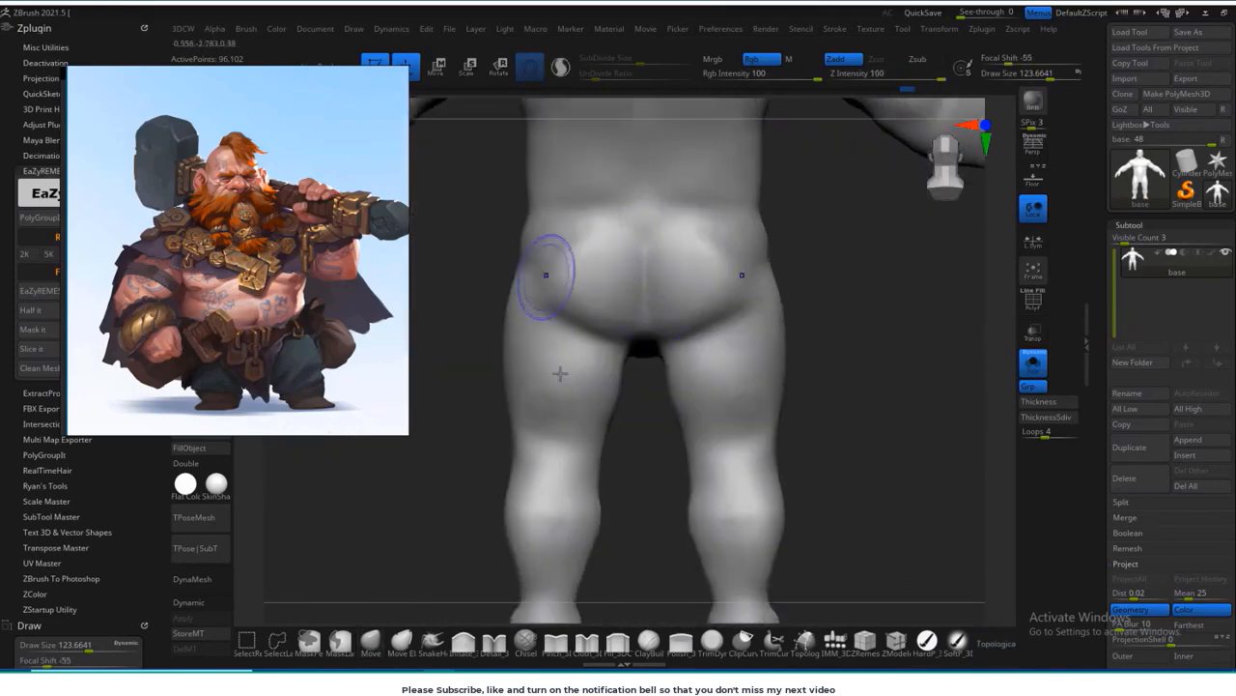
Step: Reshape the knees and calves from behind with a Move brush about 133 in size
{"action": "left_click_drag", "start_coordinate": [825, 496], "coordinate": [436, 616]}
{"action": "key", "text": "bracketright"}
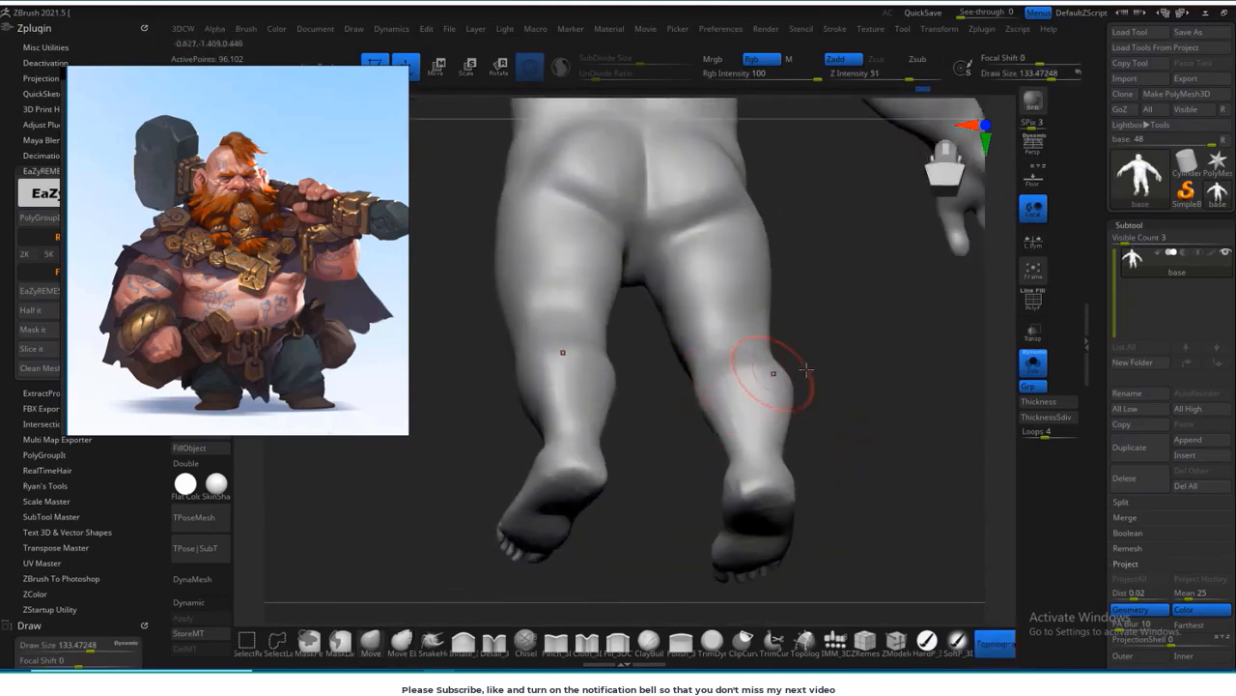
{"action": "left_click_drag", "start_coordinate": [838, 387], "coordinate": [821, 468]}
{"action": "left_click_drag", "start_coordinate": [832, 411], "coordinate": [869, 388]}
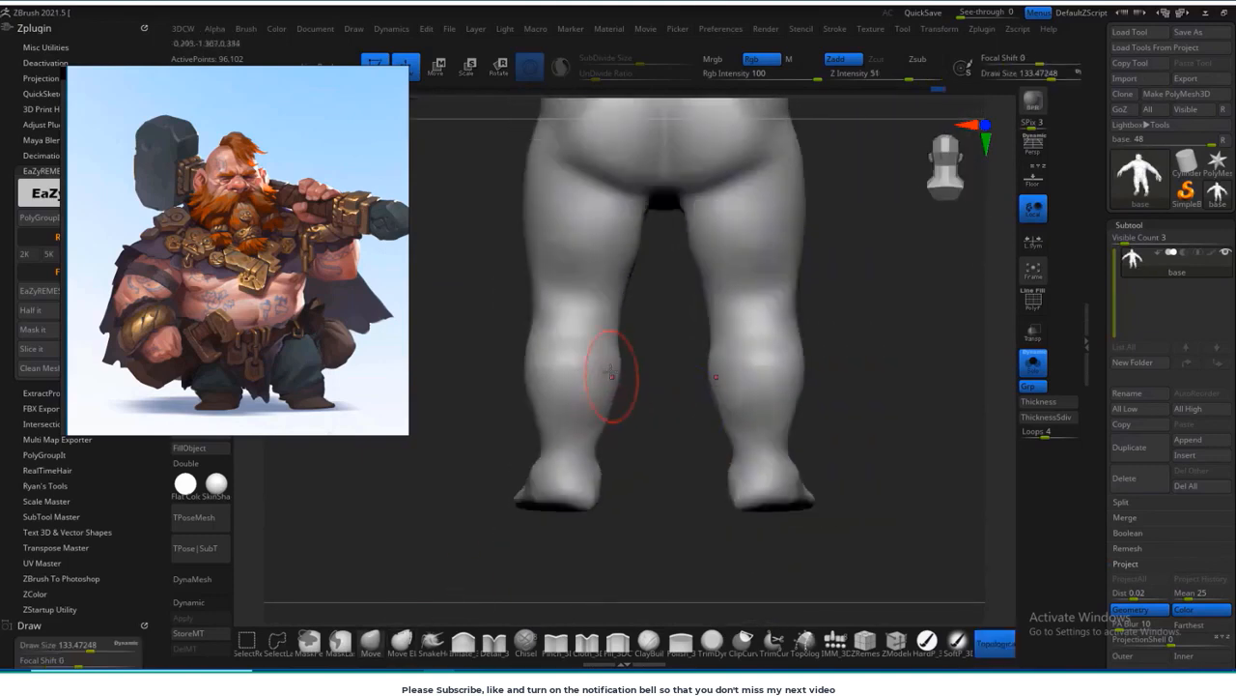
Step: Smooth the outer hips from behind and the sides of the waist from the front
{"action": "left_click_drag", "start_coordinate": [802, 328], "coordinate": [772, 425]}
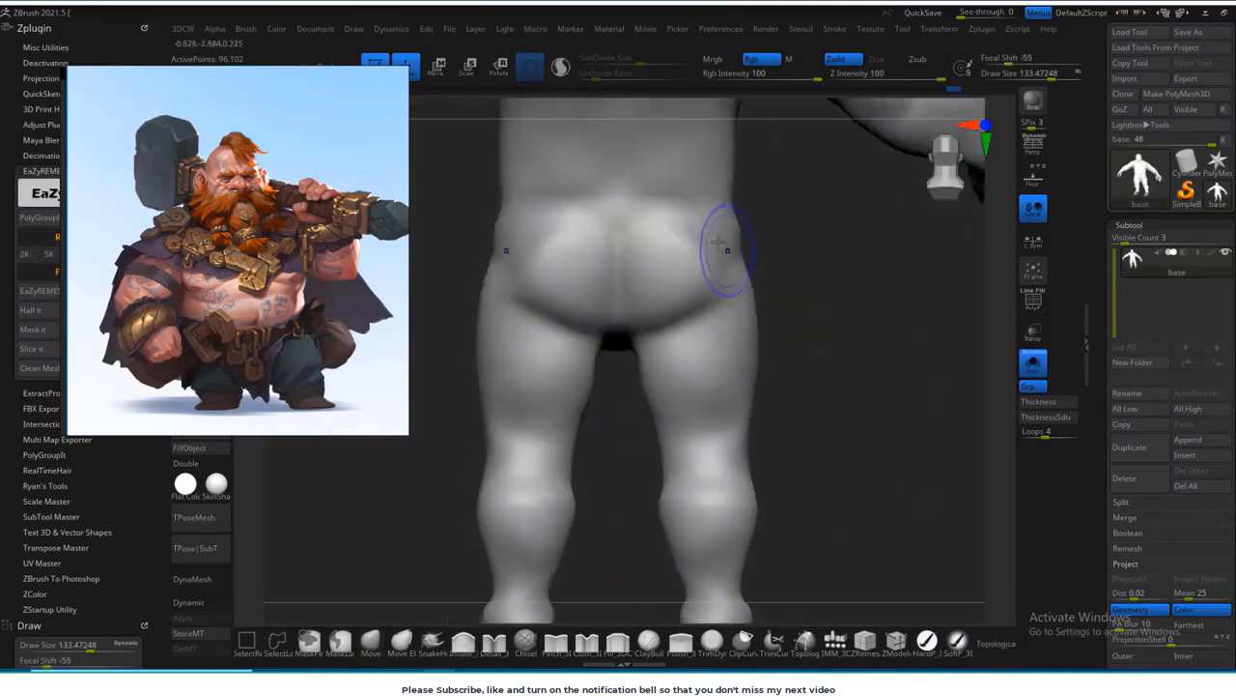
{"action": "left_click_drag", "start_coordinate": [725, 388], "coordinate": [776, 303]}
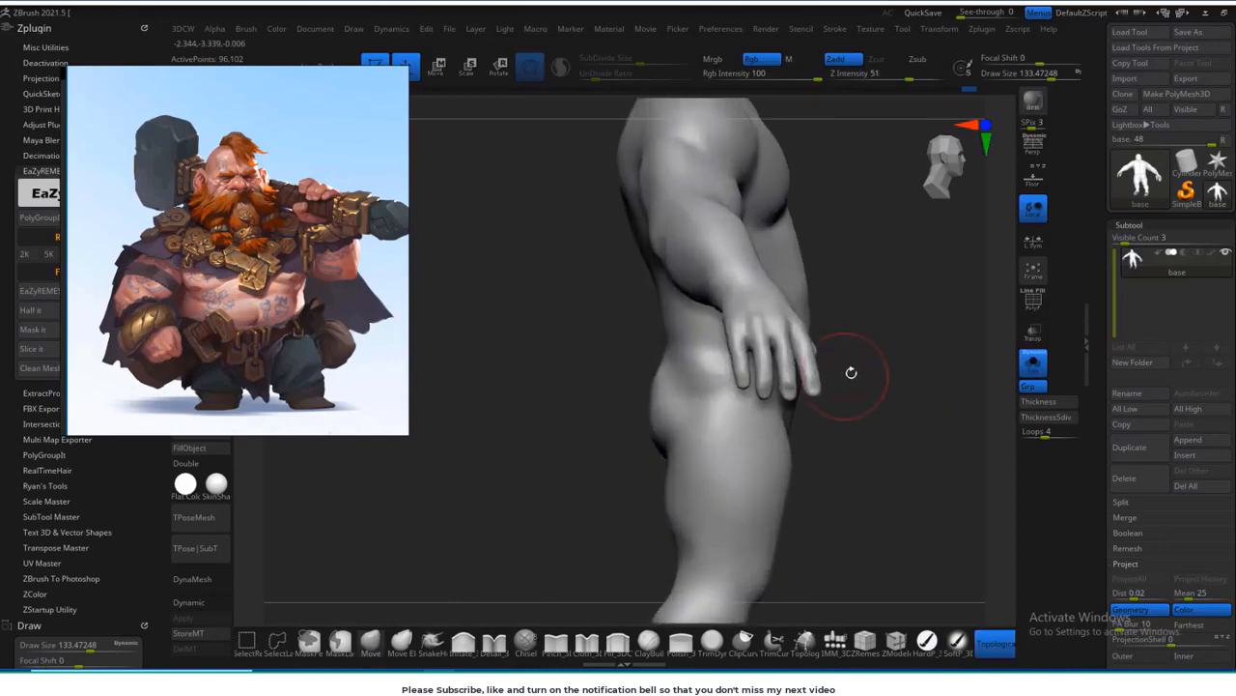
{"action": "left_click_drag", "start_coordinate": [851, 370], "coordinate": [873, 362]}
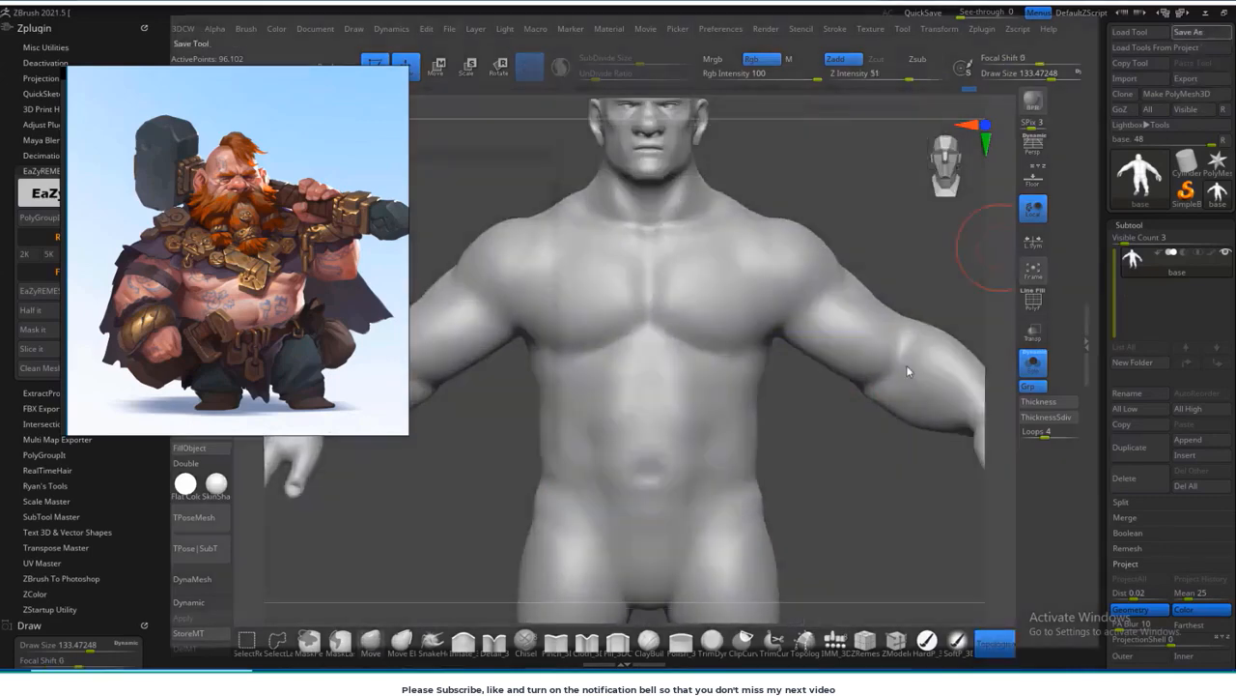
Step: Save the tool as base in the Dwarf project's scenes folder
{"action": "key", "text": "ctrl+shift+s"}
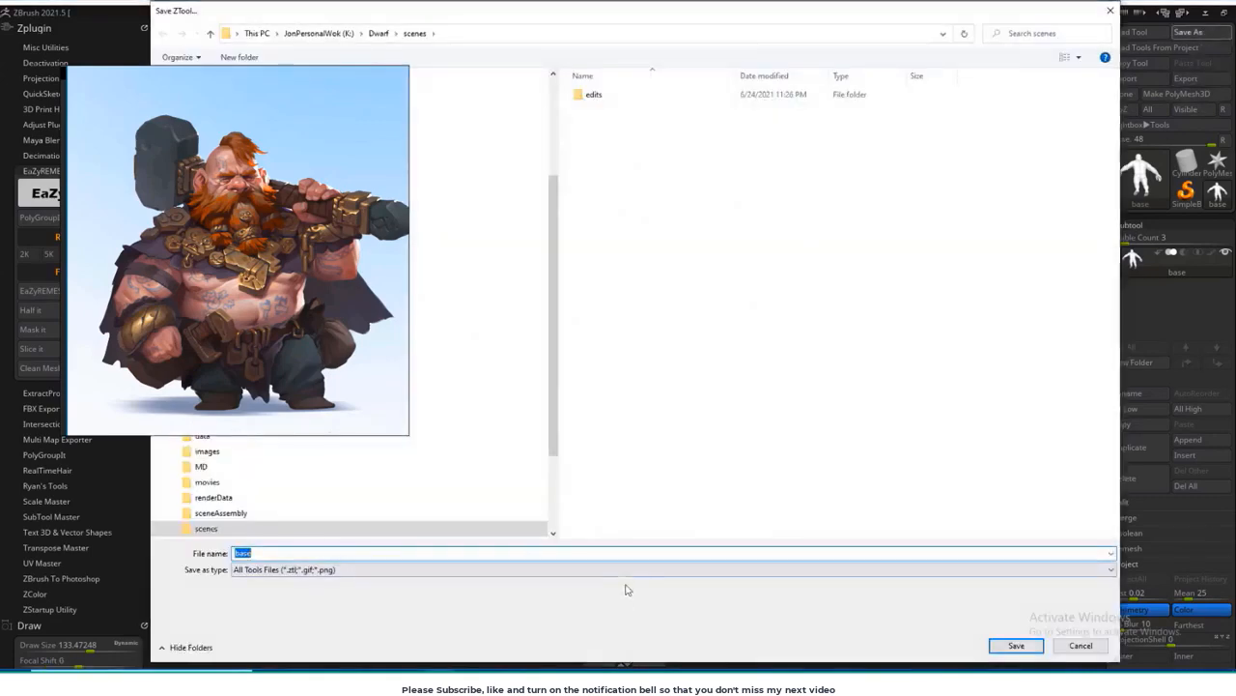
{"action": "left_click", "coordinate": [1017, 645]}
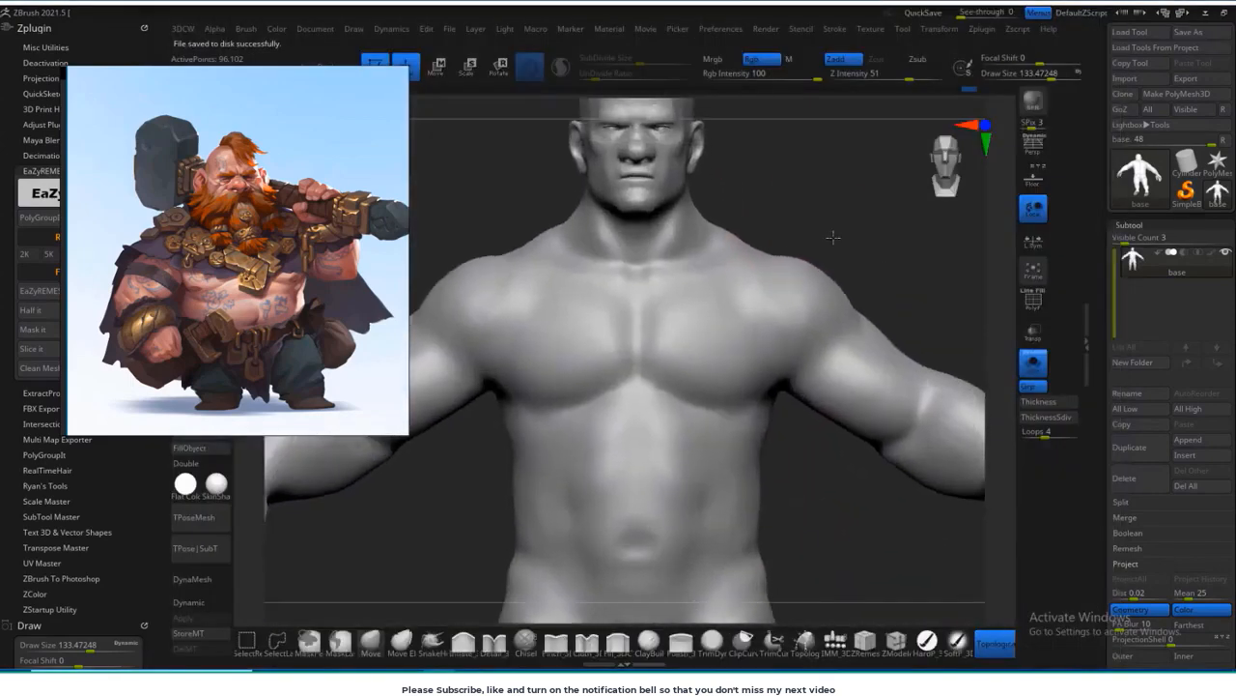
Step: Enlarge the Move brush to about 198 and reshape the lower legs and calves from behind and the side
{"action": "left_click_drag", "start_coordinate": [833, 237], "coordinate": [906, 207], "text": "alt"}
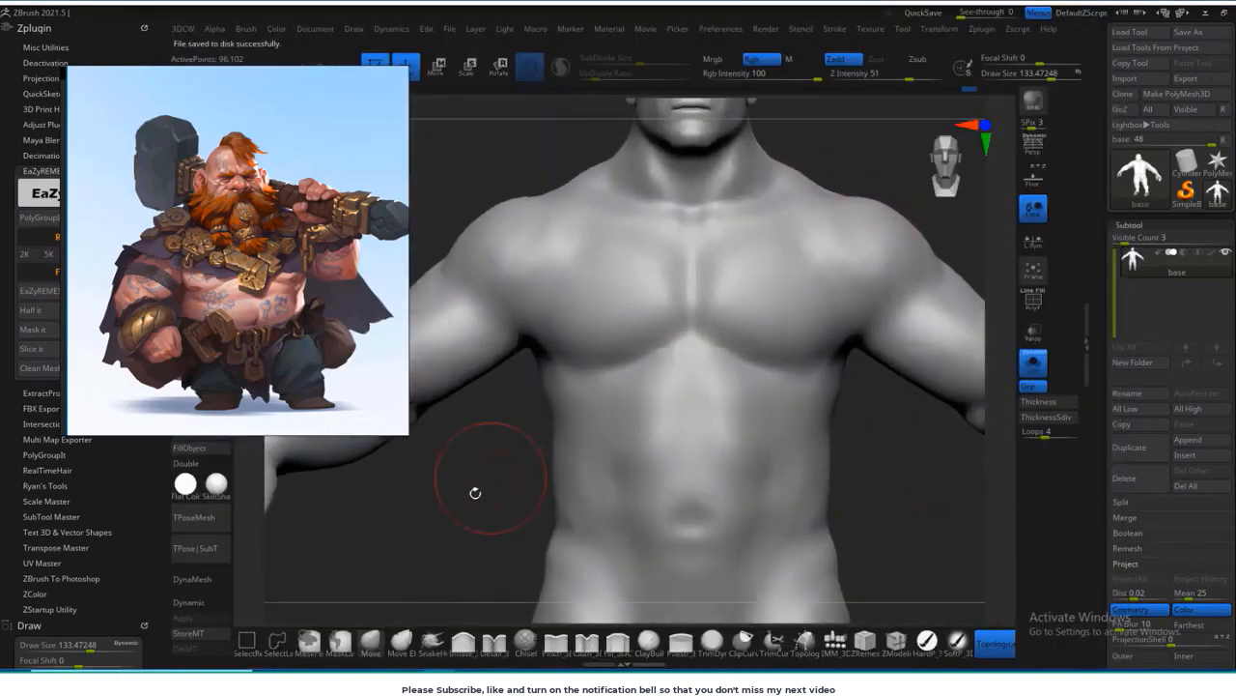
{"action": "left_click_drag", "start_coordinate": [475, 493], "coordinate": [459, 606], "text": "alt"}
{"action": "left_click_drag", "start_coordinate": [544, 539], "coordinate": [472, 435], "text": "alt"}
{"action": "left_click_drag", "start_coordinate": [586, 544], "coordinate": [603, 449], "text": "alt"}
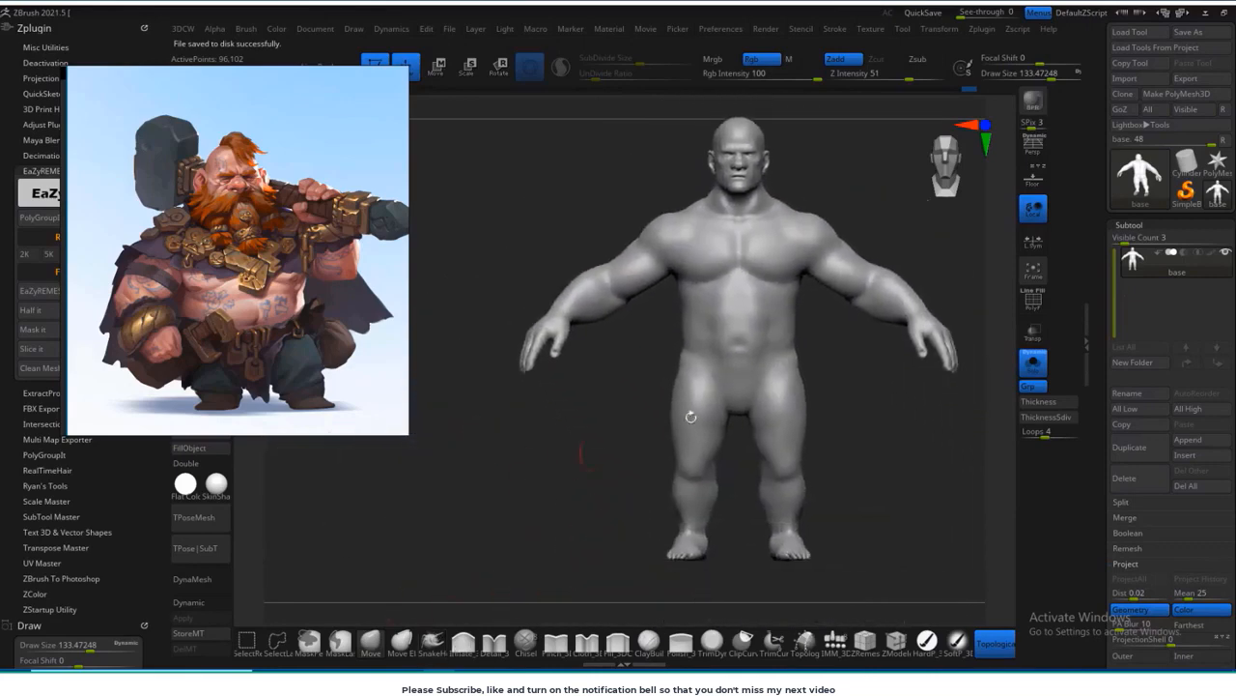
{"action": "left_click_drag", "start_coordinate": [690, 416], "coordinate": [811, 389]}
{"action": "left_click_drag", "start_coordinate": [894, 389], "coordinate": [894, 300]}
{"action": "left_click_drag", "start_coordinate": [886, 339], "coordinate": [815, 342], "text": "alt"}
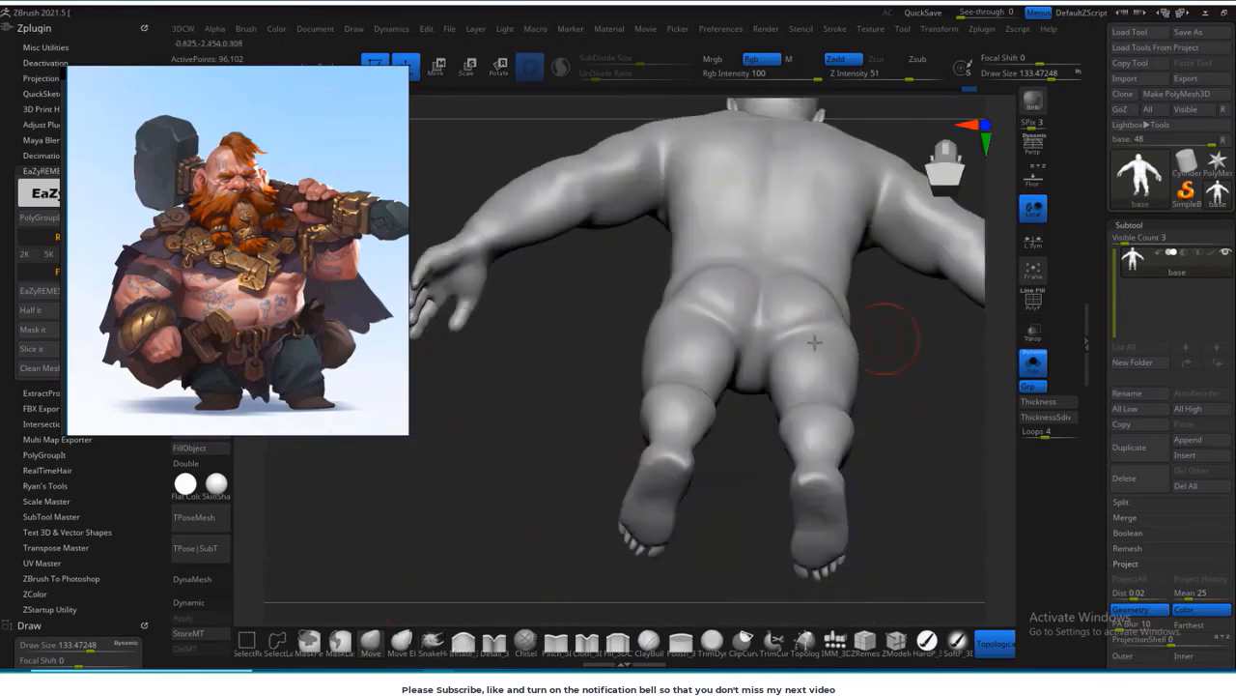
{"action": "key", "text": "s"}
{"action": "left_click_drag", "start_coordinate": [728, 289], "coordinate": [738, 289]}
{"action": "left_click_drag", "start_coordinate": [585, 369], "coordinate": [728, 490]}
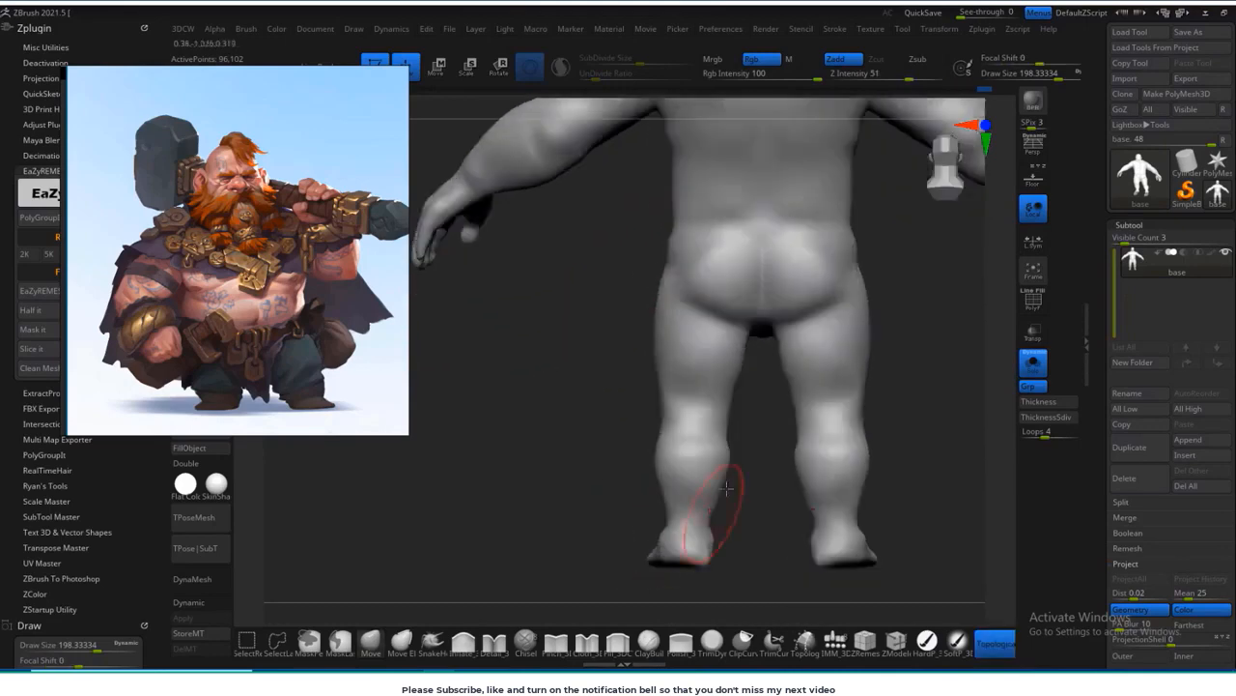
{"action": "left_click_drag", "start_coordinate": [583, 520], "coordinate": [727, 521]}
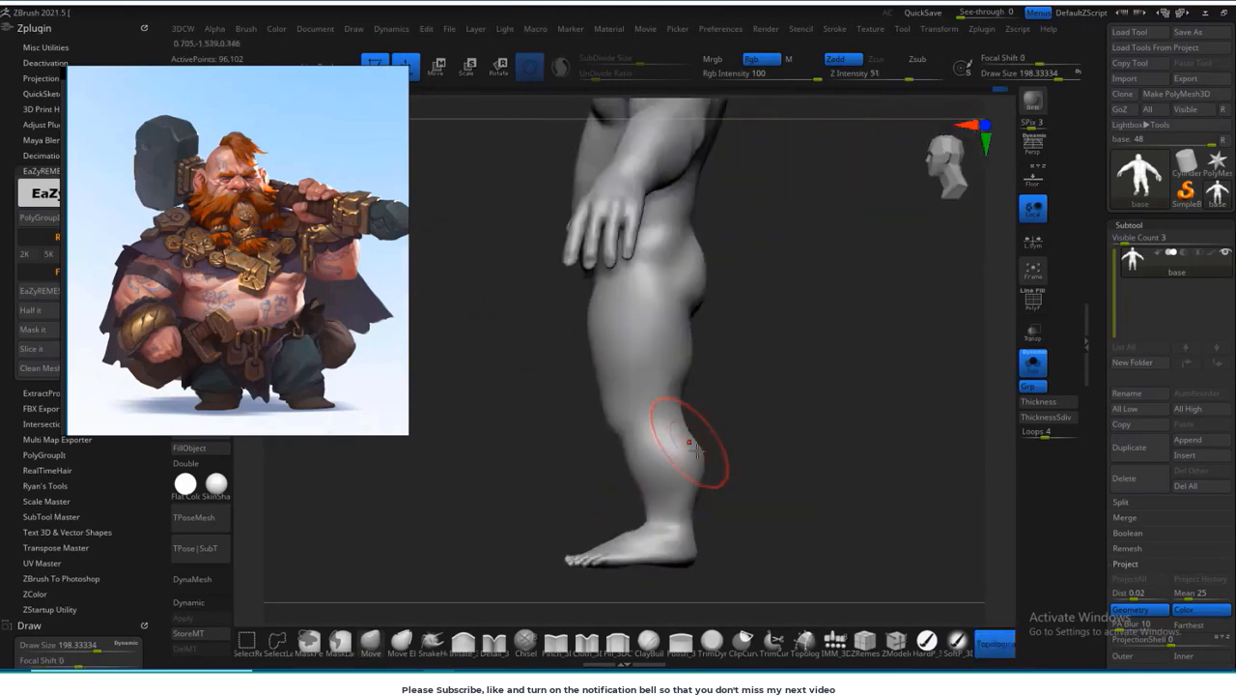
{"action": "left_click_drag", "start_coordinate": [825, 393], "coordinate": [800, 409]}
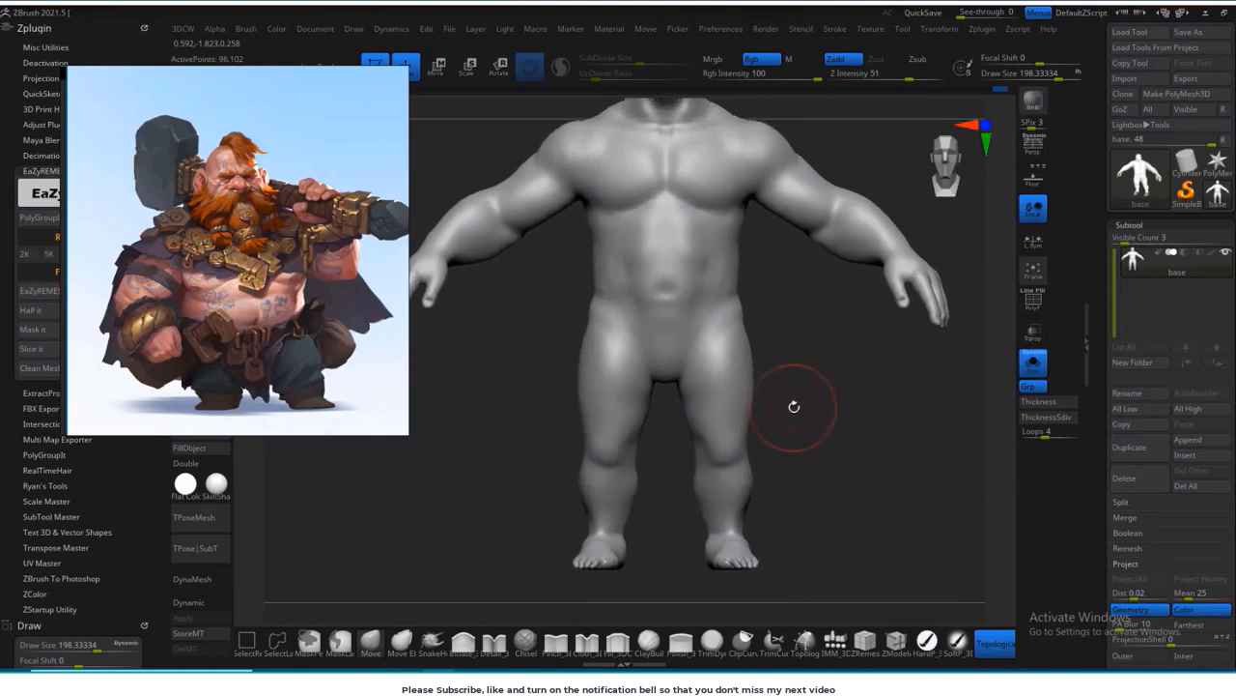
Step: Mask the lower body from the waist down, invert the mask, and realign the transform gizmo at the legs
{"action": "mouse_move", "coordinate": [795, 329]}
{"action": "left_mouse_down", "text": "alt"}
{"action": "mouse_move", "coordinate": [803, 321]}
{"action": "mouse_move", "coordinate": [496, 423]}
{"action": "mouse_move", "coordinate": [798, 387]}
{"action": "mouse_move", "coordinate": [560, 613]}
{"action": "left_mouse_up", "text": "alt"}
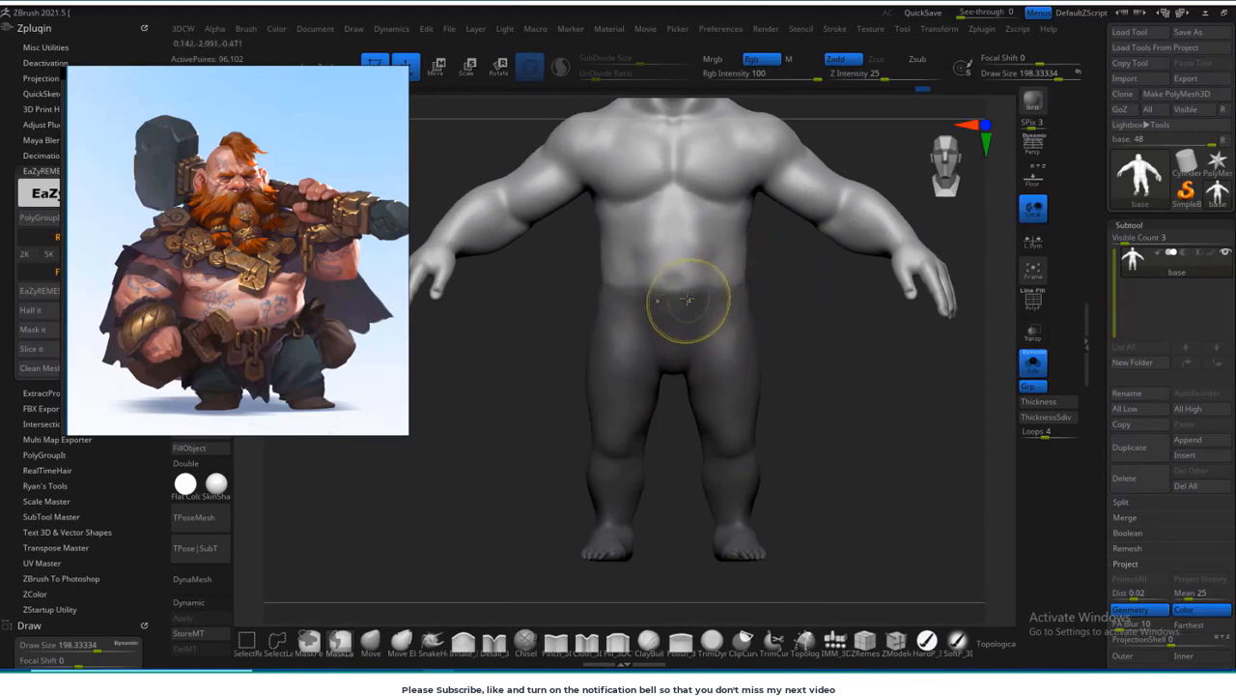
{"action": "left_click", "coordinate": [797, 316], "text": "ctrl"}
{"action": "key", "text": "w"}
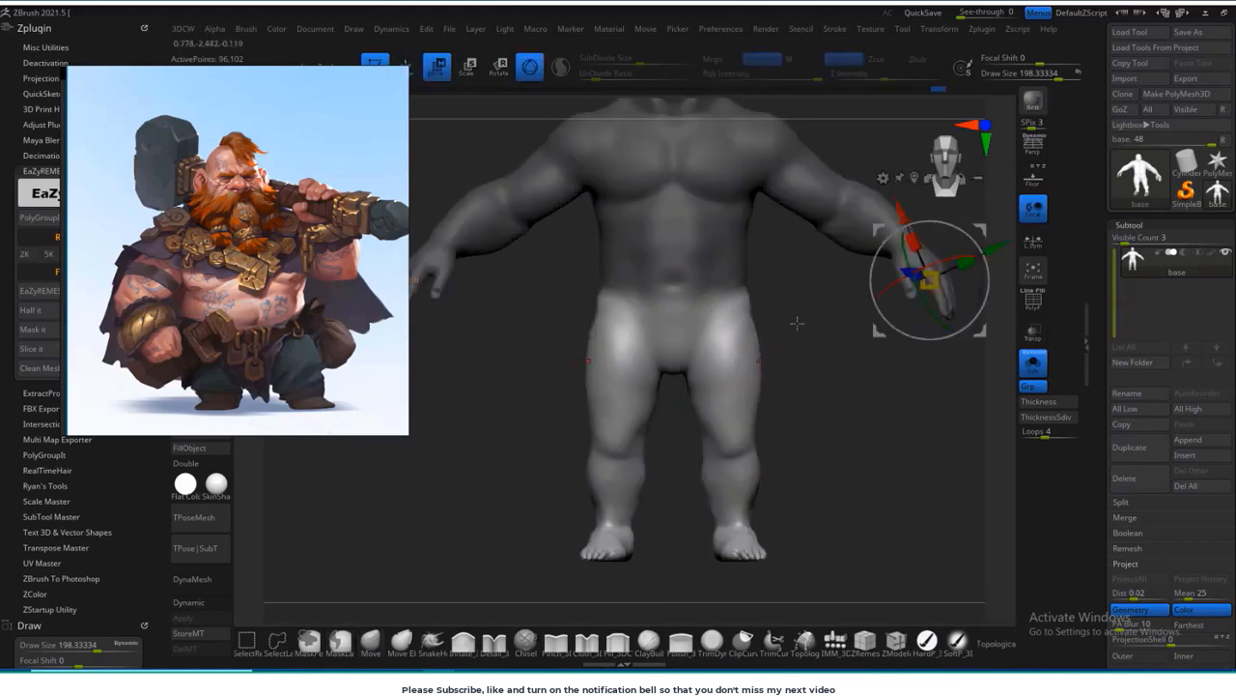
{"action": "left_click_drag", "start_coordinate": [838, 320], "coordinate": [762, 323], "text": "alt"}
{"action": "left_click", "coordinate": [854, 181]}
{"action": "left_click_drag", "start_coordinate": [740, 454], "coordinate": [795, 364], "text": "alt"}
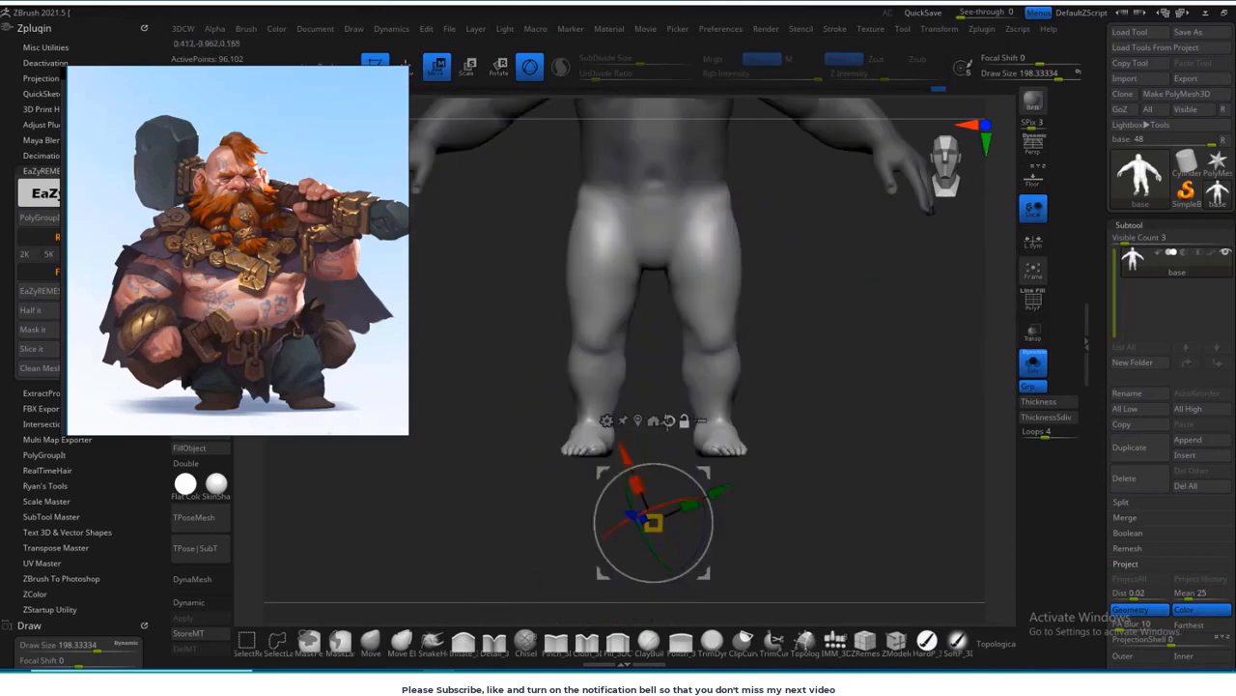
{"action": "left_click_drag", "start_coordinate": [708, 471], "coordinate": [660, 225], "text": "alt"}
Step: Raise the unmasked legs vertically with the gizmo to shorten the lower body, checking the proportions against the reference
{"action": "left_click_drag", "start_coordinate": [658, 189], "coordinate": [657, 181]}
{"action": "left_click_drag", "start_coordinate": [778, 276], "coordinate": [774, 446], "text": "alt"}
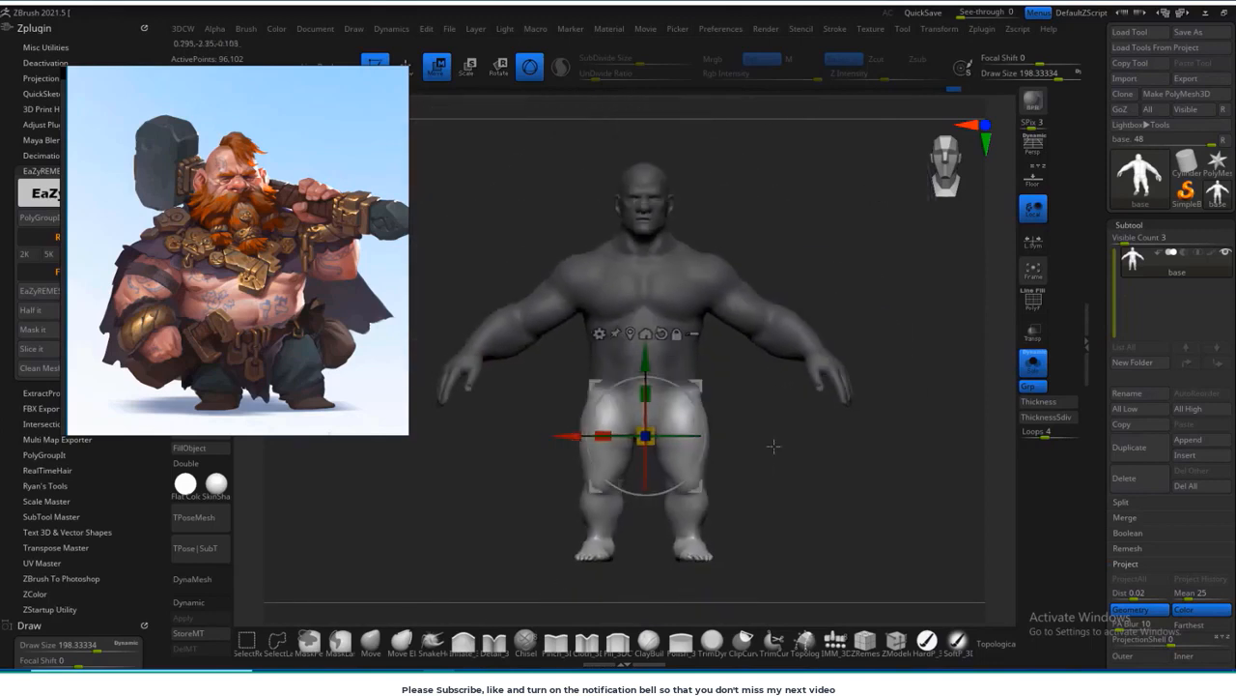
{"action": "left_click_drag", "start_coordinate": [844, 500], "coordinate": [810, 531], "text": "shift"}
{"action": "left_click_drag", "start_coordinate": [640, 359], "coordinate": [637, 350]}
{"action": "left_click_drag", "start_coordinate": [639, 306], "coordinate": [639, 304]}
{"action": "left_click_drag", "start_coordinate": [818, 396], "coordinate": [685, 348], "text": "alt"}
{"action": "left_click_drag", "start_coordinate": [766, 386], "coordinate": [865, 458], "text": "alt"}
{"action": "mouse_move", "coordinate": [864, 458]}
{"action": "left_mouse_down", "text": "shift"}
{"action": "mouse_move", "coordinate": [799, 442]}
{"action": "mouse_move", "coordinate": [829, 525]}
{"action": "left_mouse_up", "text": "shift"}
Step: Clear the leg mask and reshape the thighs with the Move brush at about 198 from the side and front
{"action": "left_click", "coordinate": [370, 642]}
{"action": "left_click_drag", "start_coordinate": [828, 400], "coordinate": [837, 426], "text": "ctrl"}
{"action": "mouse_move", "coordinate": [802, 449]}
{"action": "left_mouse_down", "text": "shift"}
{"action": "mouse_move", "coordinate": [845, 460]}
{"action": "mouse_move", "coordinate": [814, 477]}
{"action": "mouse_move", "coordinate": [874, 471]}
{"action": "left_mouse_up", "text": "shift"}
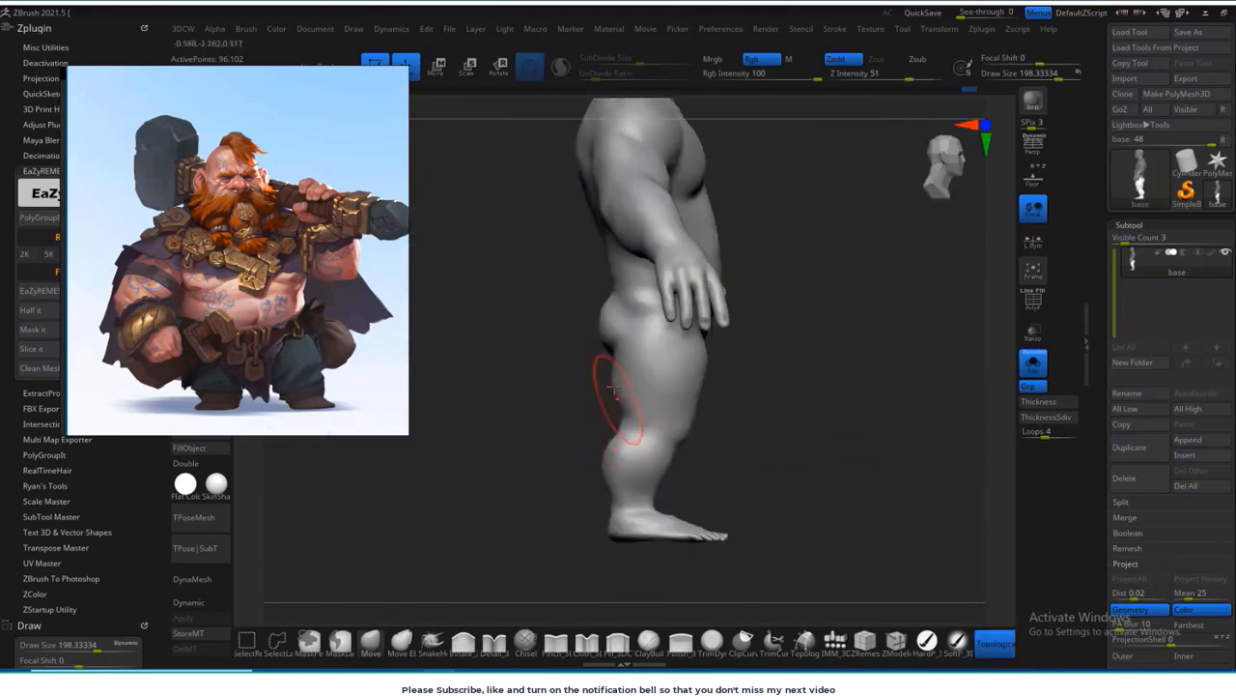
{"action": "left_click_drag", "start_coordinate": [717, 387], "coordinate": [702, 438], "text": "shift"}
{"action": "left_click_drag", "start_coordinate": [822, 318], "coordinate": [738, 358], "text": "alt"}
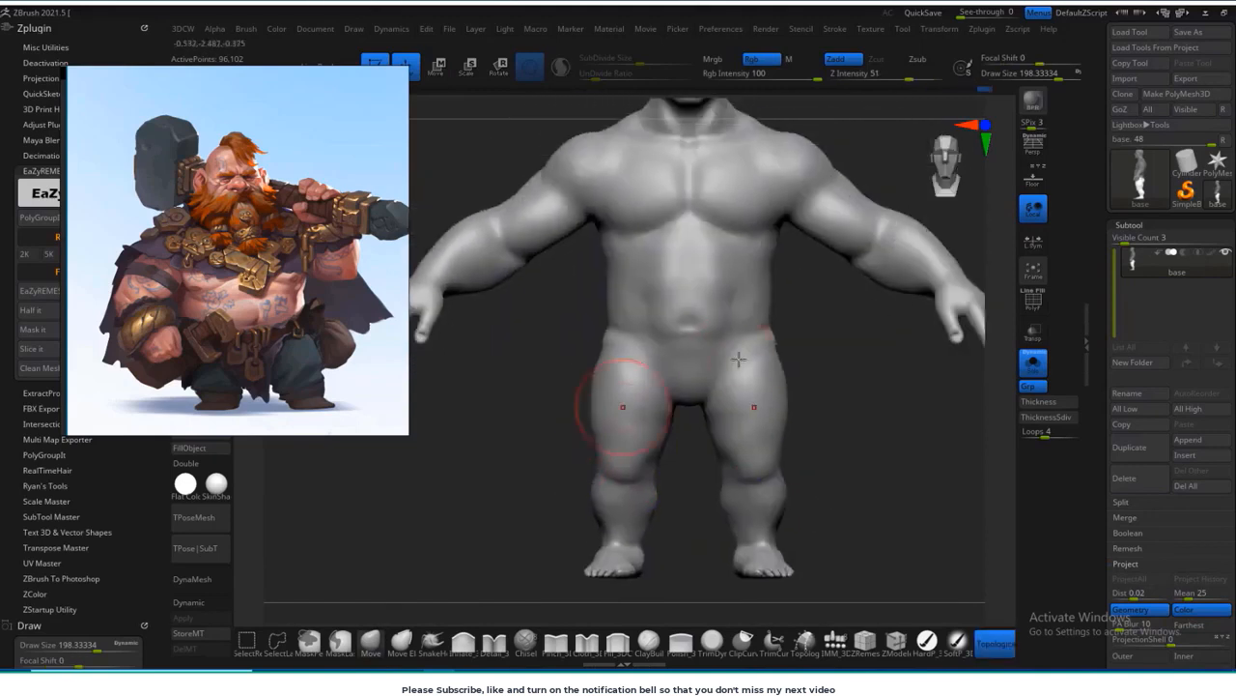
Step: Reshape the hips, buttocks and outer thighs from the front and back, enlarging the Move brush to about 227
{"action": "left_click_drag", "start_coordinate": [812, 333], "coordinate": [754, 345]}
{"action": "left_click_drag", "start_coordinate": [898, 340], "coordinate": [768, 328]}
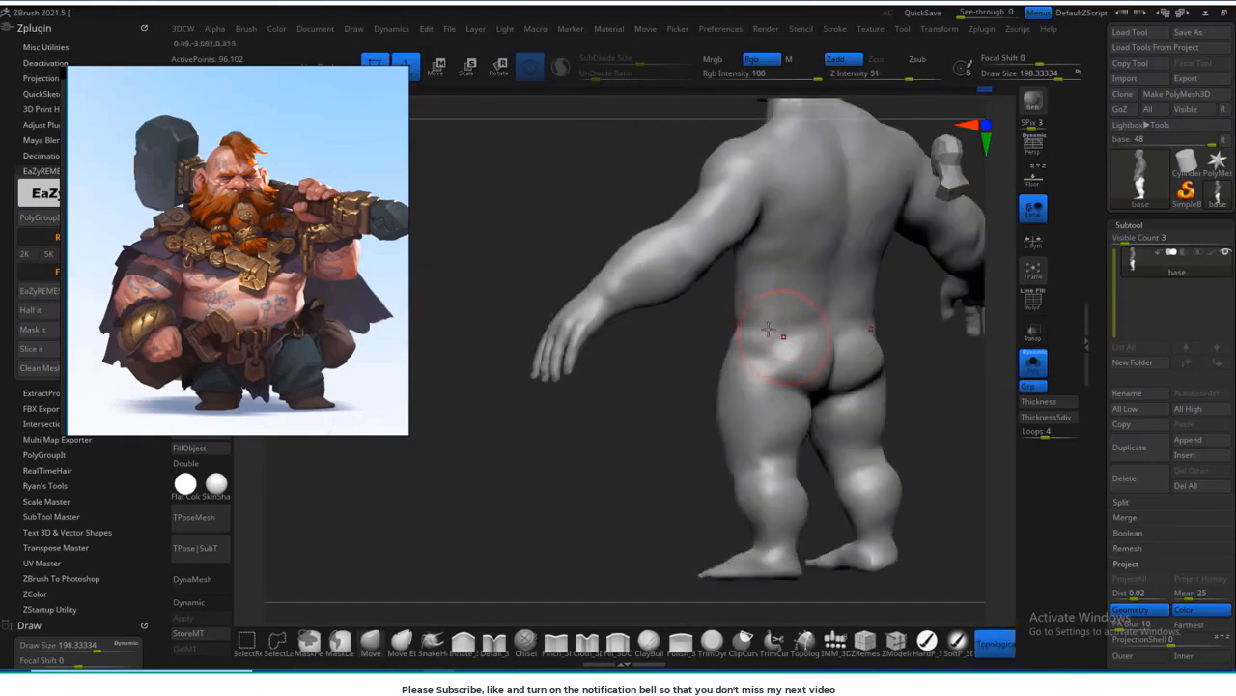
{"action": "mouse_move", "coordinate": [701, 372]}
{"action": "left_mouse_down"}
{"action": "mouse_move", "coordinate": [773, 326]}
{"action": "mouse_move", "coordinate": [804, 366]}
{"action": "left_mouse_up"}
{"action": "left_click_drag", "start_coordinate": [952, 382], "coordinate": [836, 377]}
{"action": "left_click_drag", "start_coordinate": [947, 411], "coordinate": [754, 429]}
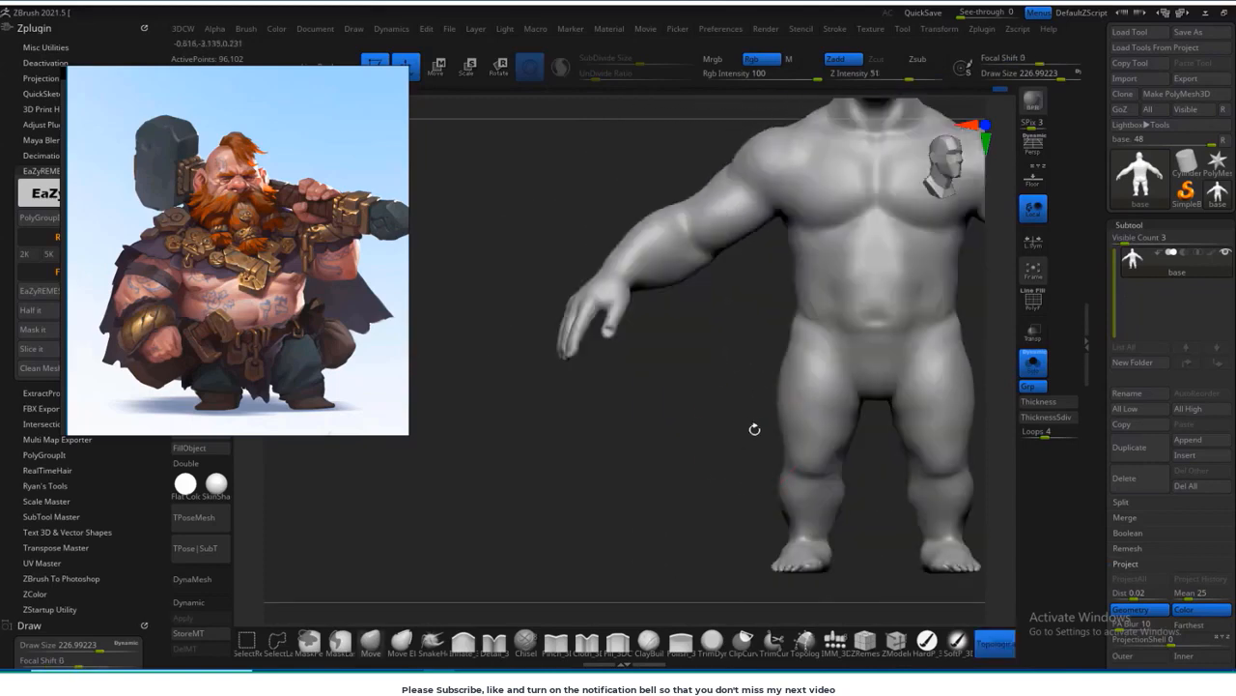
Step: Reduce the Move brush to about 166, refine the lower legs near the ankles, and quicksave the project
{"action": "left_click_drag", "start_coordinate": [848, 552], "coordinate": [795, 458], "text": "alt"}
{"action": "key", "text": "s"}
{"action": "left_click_drag", "start_coordinate": [747, 423], "coordinate": [741, 423]}
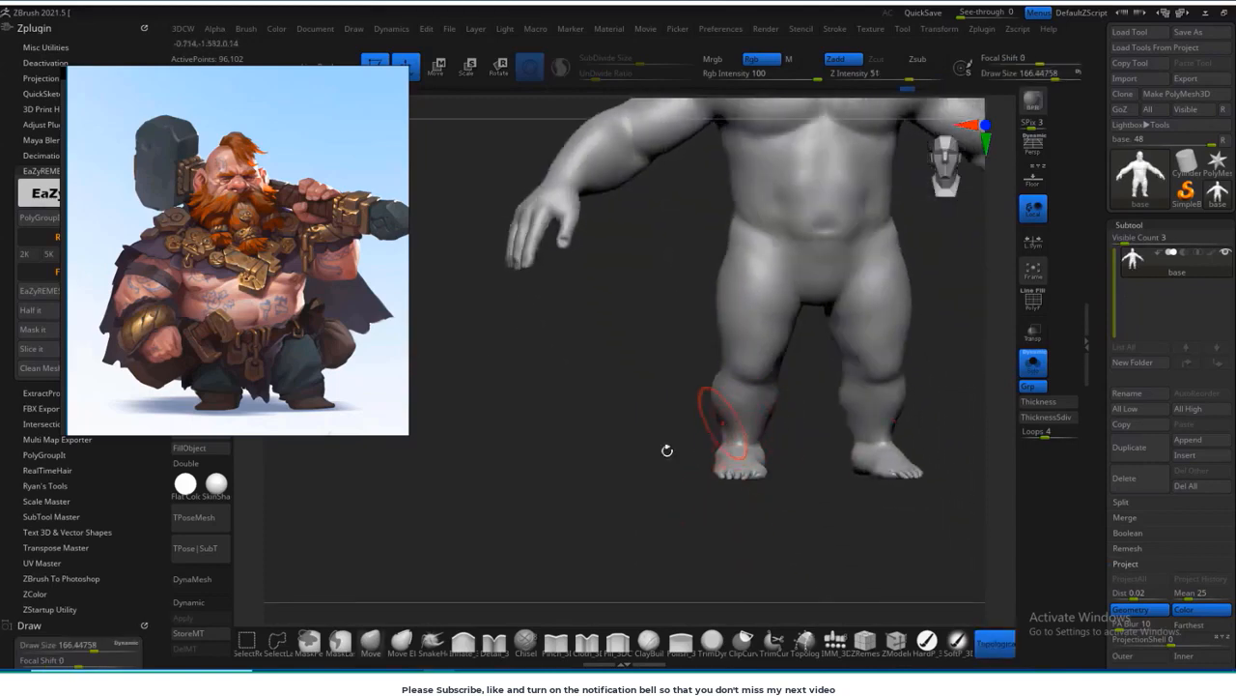
{"action": "mouse_move", "coordinate": [666, 450]}
{"action": "left_mouse_down"}
{"action": "mouse_move", "coordinate": [793, 389]}
{"action": "mouse_move", "coordinate": [902, 372]}
{"action": "left_mouse_up"}
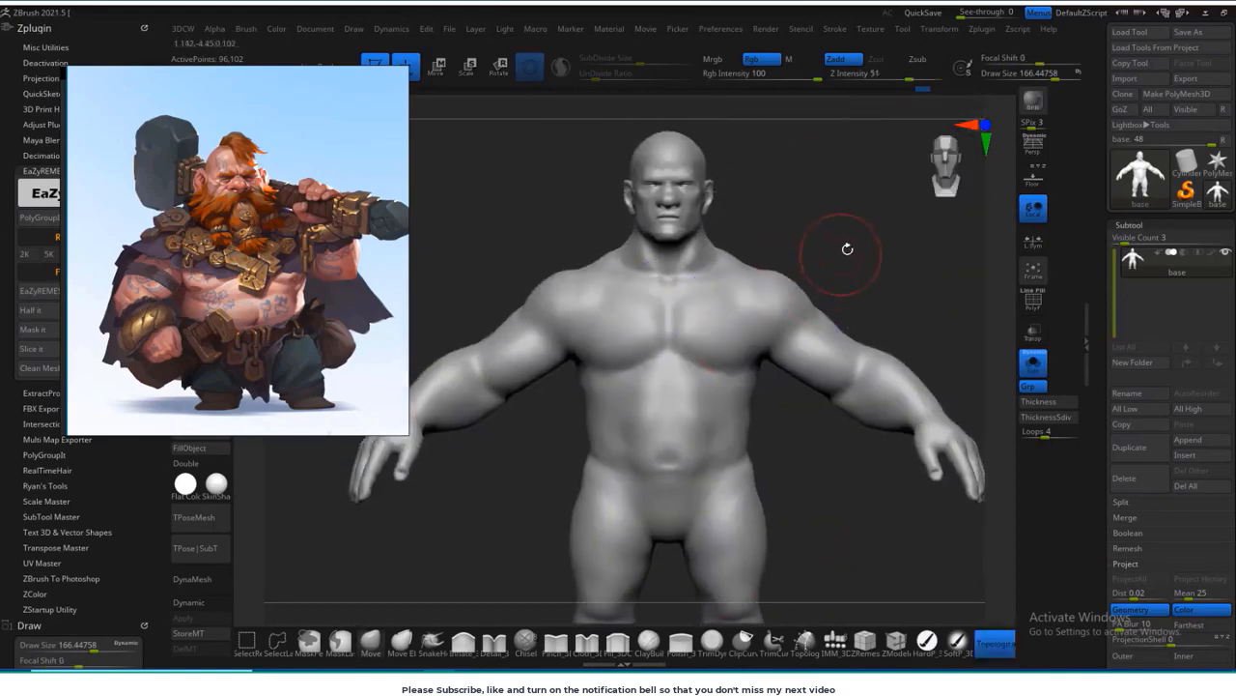
{"action": "mouse_move", "coordinate": [841, 254]}
{"action": "left_mouse_down"}
{"action": "mouse_move", "coordinate": [856, 267]}
{"action": "mouse_move", "coordinate": [802, 367]}
{"action": "mouse_move", "coordinate": [792, 301]}
{"action": "left_mouse_up"}
{"action": "key", "text": "9"}
Step: Reduce the Move brush to about 128 for the head, and further to about 48 for the face
{"action": "left_click_drag", "start_coordinate": [917, 242], "coordinate": [805, 269]}
{"action": "left_click_drag", "start_coordinate": [905, 262], "coordinate": [881, 420], "text": "alt"}
{"action": "key", "text": "s"}
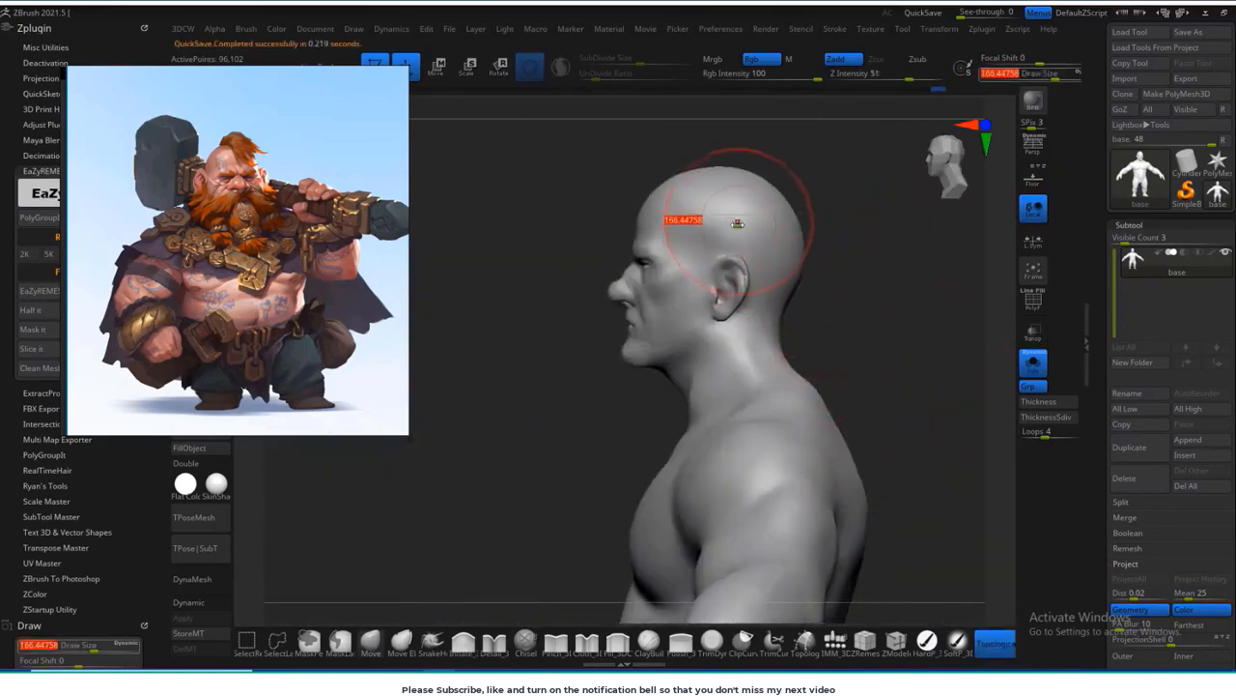
{"action": "left_click_drag", "start_coordinate": [737, 221], "coordinate": [706, 216]}
{"action": "left_click_drag", "start_coordinate": [858, 279], "coordinate": [731, 213], "text": "shift"}
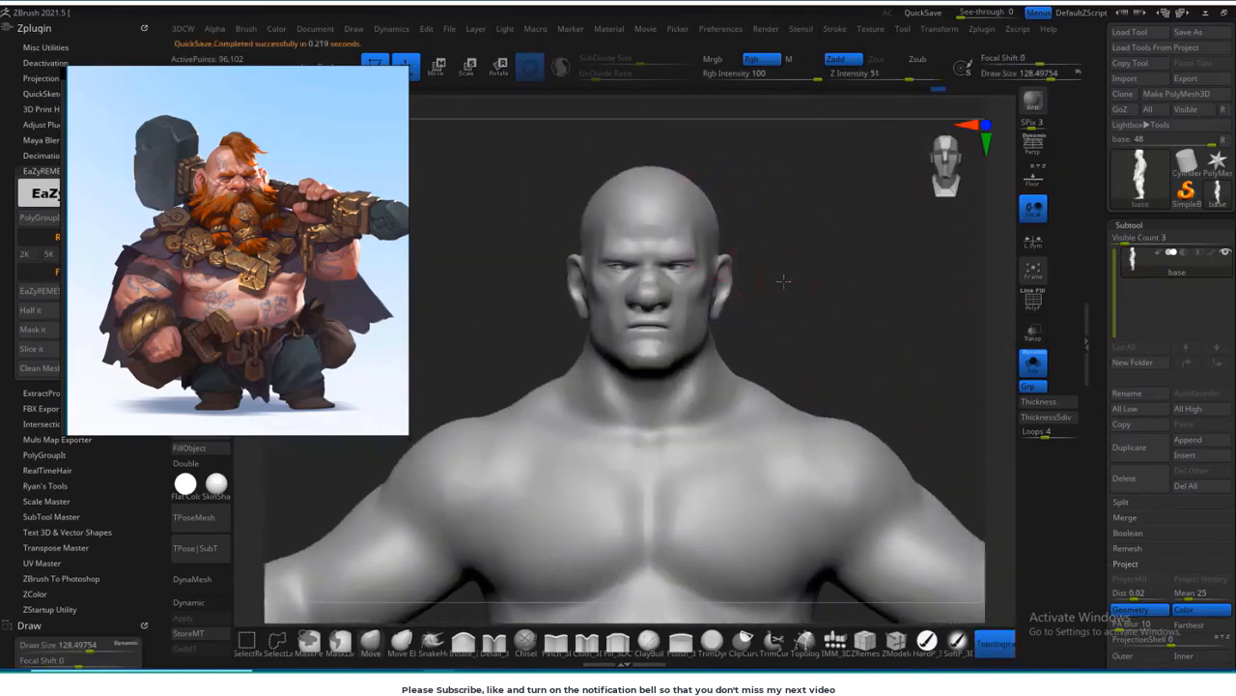
{"action": "mouse_move", "coordinate": [781, 279]}
{"action": "left_mouse_down", "text": "alt"}
{"action": "mouse_move", "coordinate": [851, 316]}
{"action": "mouse_move", "coordinate": [847, 339]}
{"action": "mouse_move", "coordinate": [814, 351]}
{"action": "mouse_move", "coordinate": [814, 376]}
{"action": "left_mouse_up", "text": "alt"}
{"action": "key", "text": "s"}
{"action": "left_click_drag", "start_coordinate": [649, 301], "coordinate": [632, 301]}
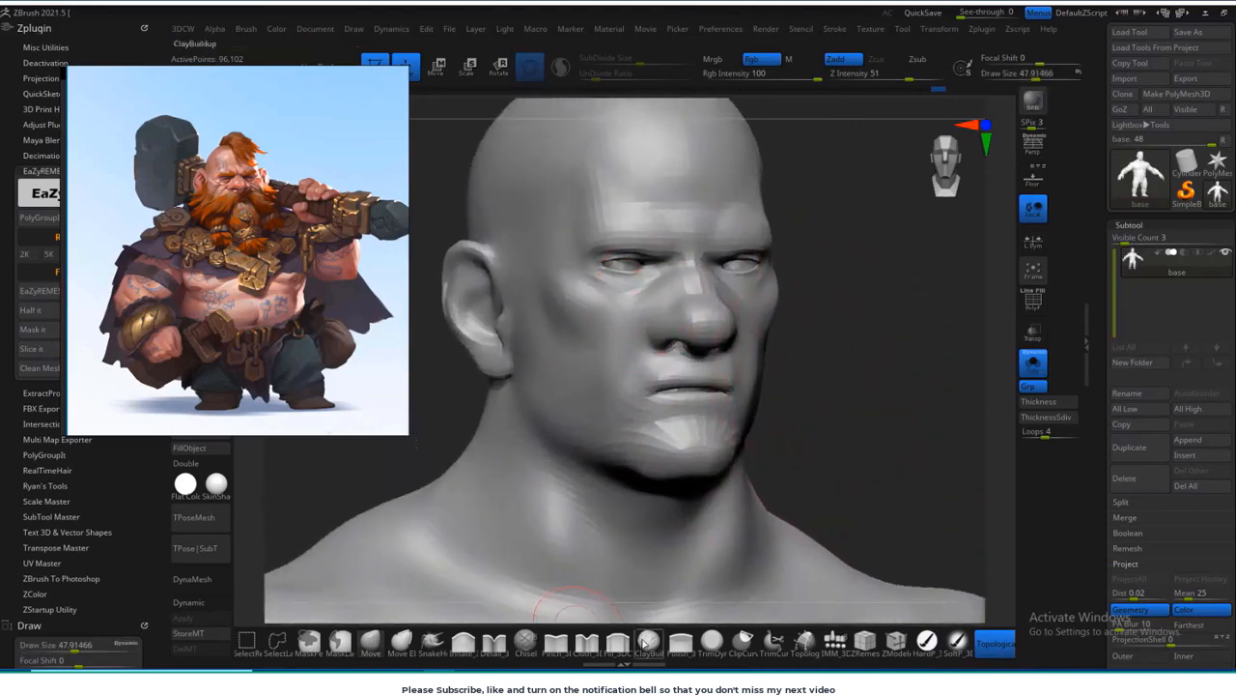
Step: Switch to the ClayBuildup brush and set its draw size to about 18 for sculpting beneath the eyes
{"action": "left_click", "coordinate": [649, 642]}
{"action": "mouse_move", "coordinate": [851, 326]}
{"action": "left_mouse_down", "text": "alt"}
{"action": "mouse_move", "coordinate": [856, 345]}
{"action": "mouse_move", "coordinate": [944, 355]}
{"action": "left_mouse_up", "text": "alt"}
{"action": "key", "text": "s"}
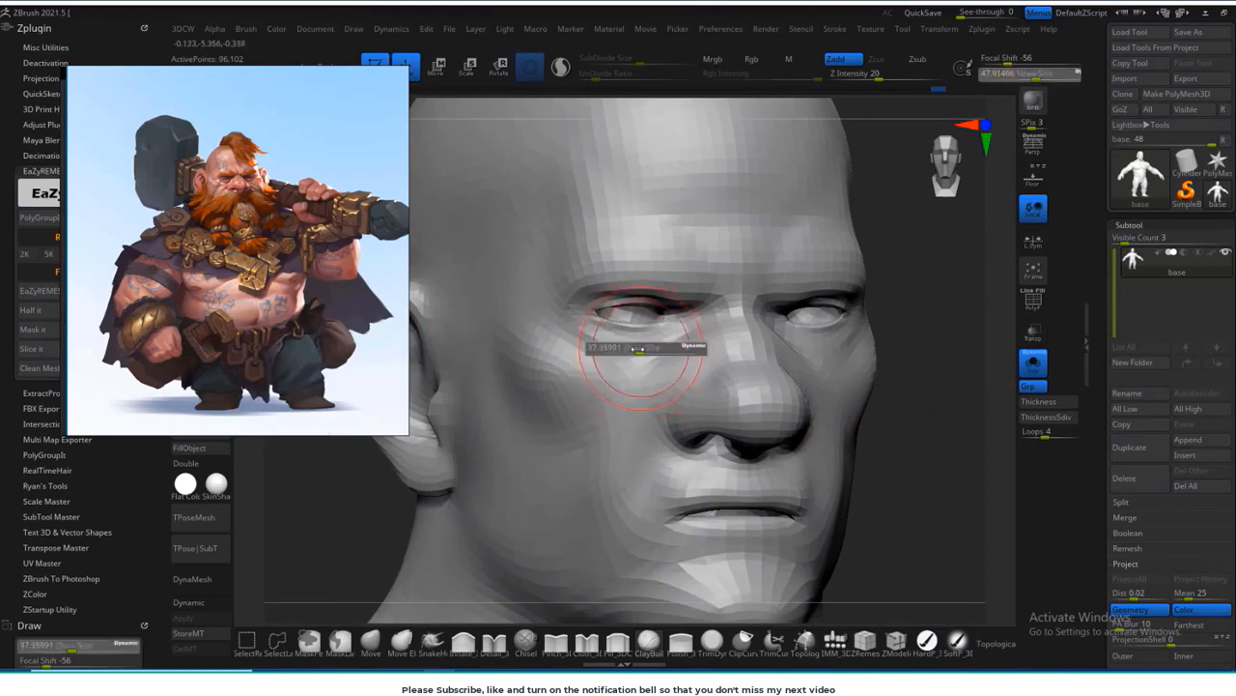
{"action": "left_click_drag", "start_coordinate": [647, 351], "coordinate": [623, 349]}
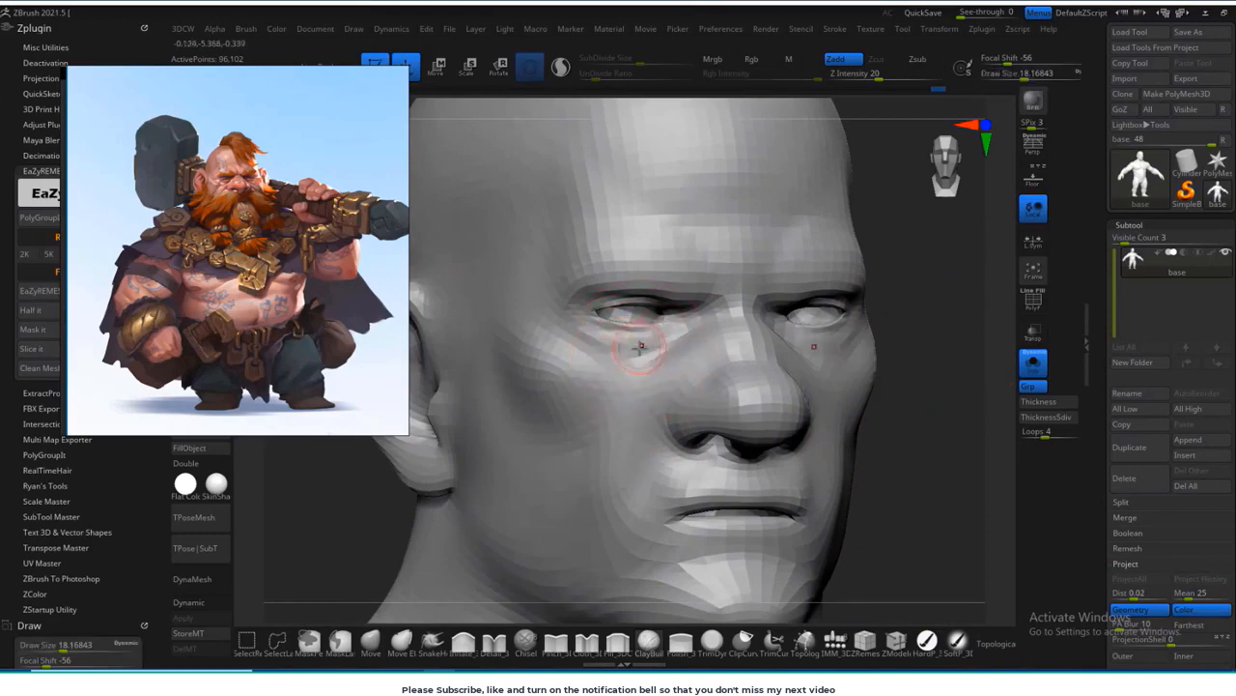
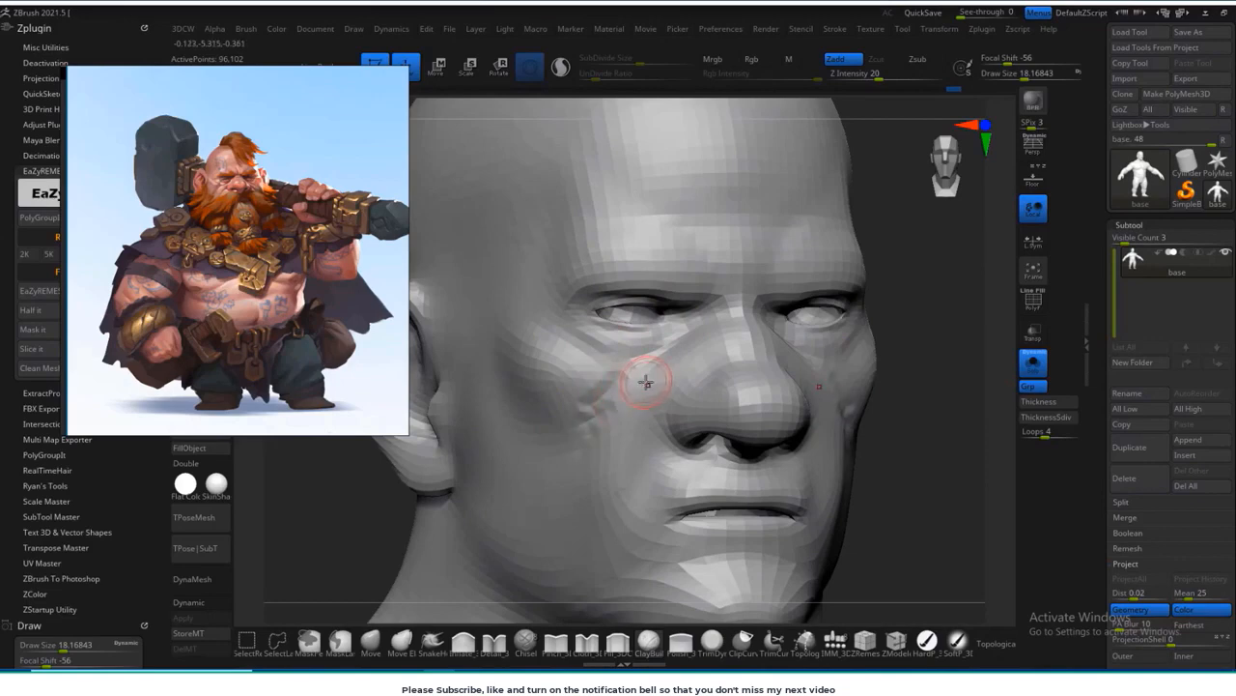
Step: Build up the cheek and nose-to-mouth folds with ClayBuildup, enlarging the brush to about 23
{"action": "left_click_drag", "start_coordinate": [610, 494], "coordinate": [603, 527]}
{"action": "mouse_move", "coordinate": [918, 386]}
{"action": "left_mouse_down"}
{"action": "mouse_move", "coordinate": [902, 384]}
{"action": "mouse_move", "coordinate": [892, 416]}
{"action": "left_mouse_up"}
{"action": "mouse_move", "coordinate": [924, 474]}
{"action": "left_mouse_down"}
{"action": "mouse_move", "coordinate": [947, 410]}
{"action": "mouse_move", "coordinate": [942, 439]}
{"action": "left_mouse_up"}
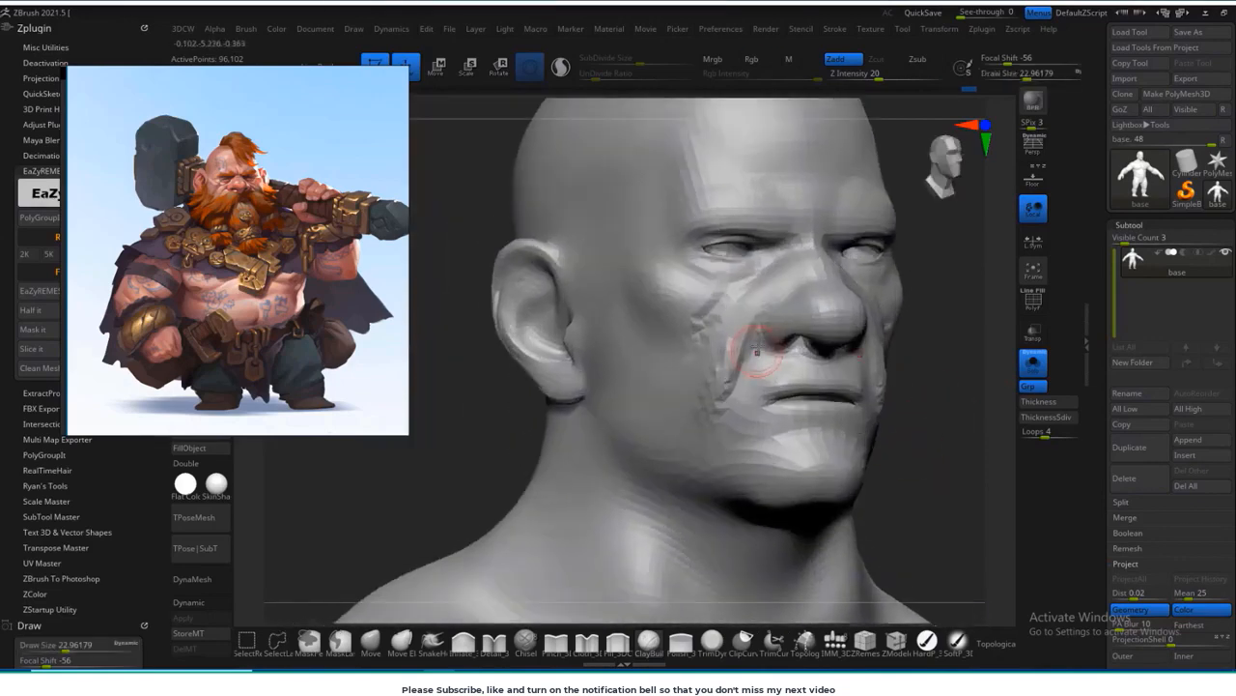
{"action": "left_click_drag", "start_coordinate": [745, 338], "coordinate": [723, 413], "text": "shift"}
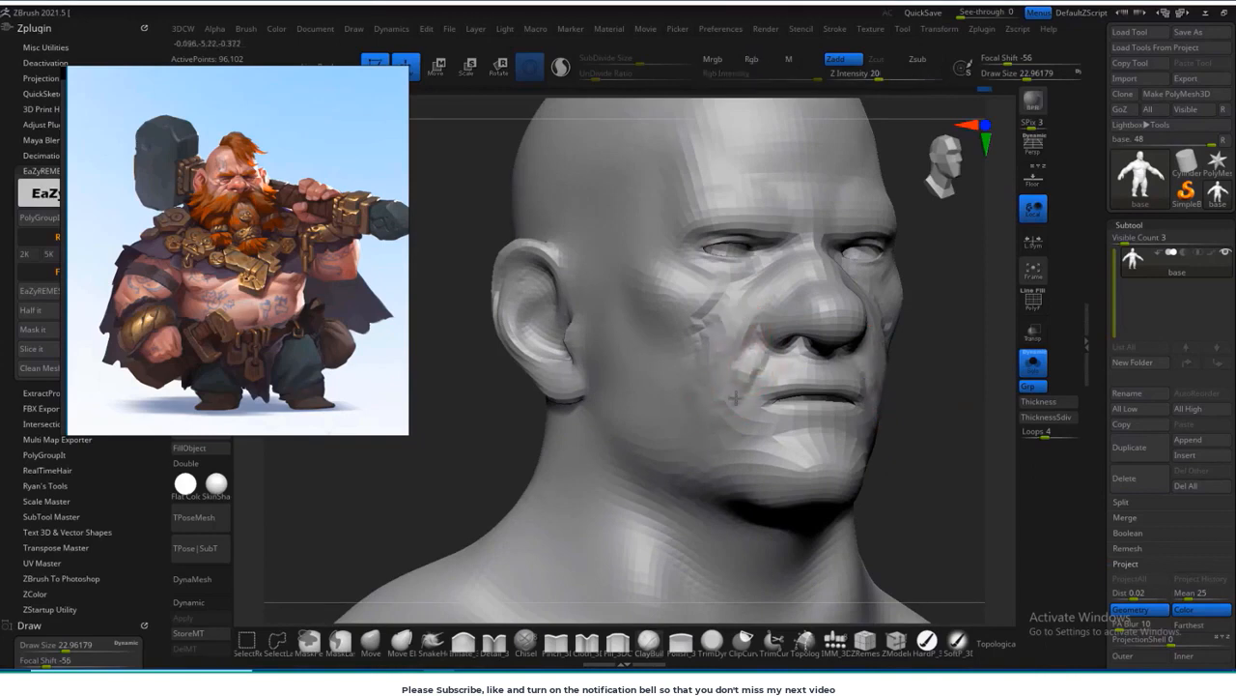
{"action": "left_click_drag", "start_coordinate": [927, 337], "coordinate": [884, 417]}
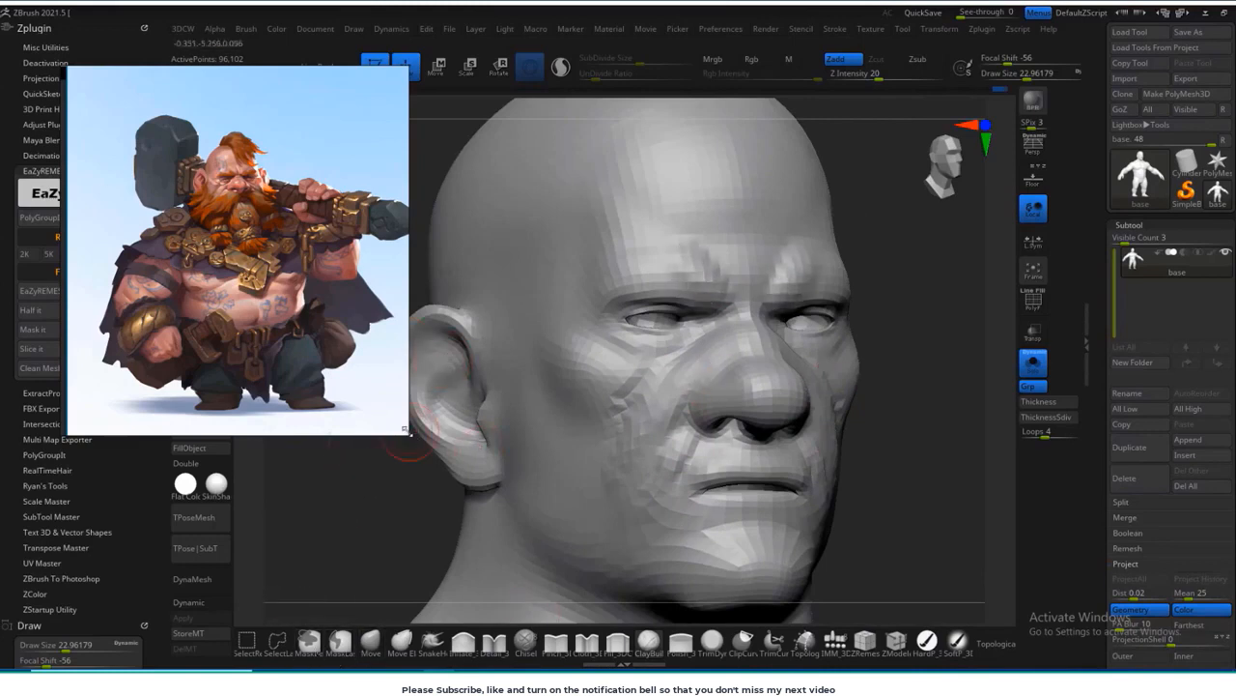
Step: Resize and reposition the reference image window, enlarging the picture to show the dwarf's head and torso
{"action": "scroll", "coordinate": [248, 274], "scroll_direction": "up", "scroll_amount": 3}
{"action": "scroll", "coordinate": [250, 239], "scroll_direction": "down", "scroll_amount": 3}
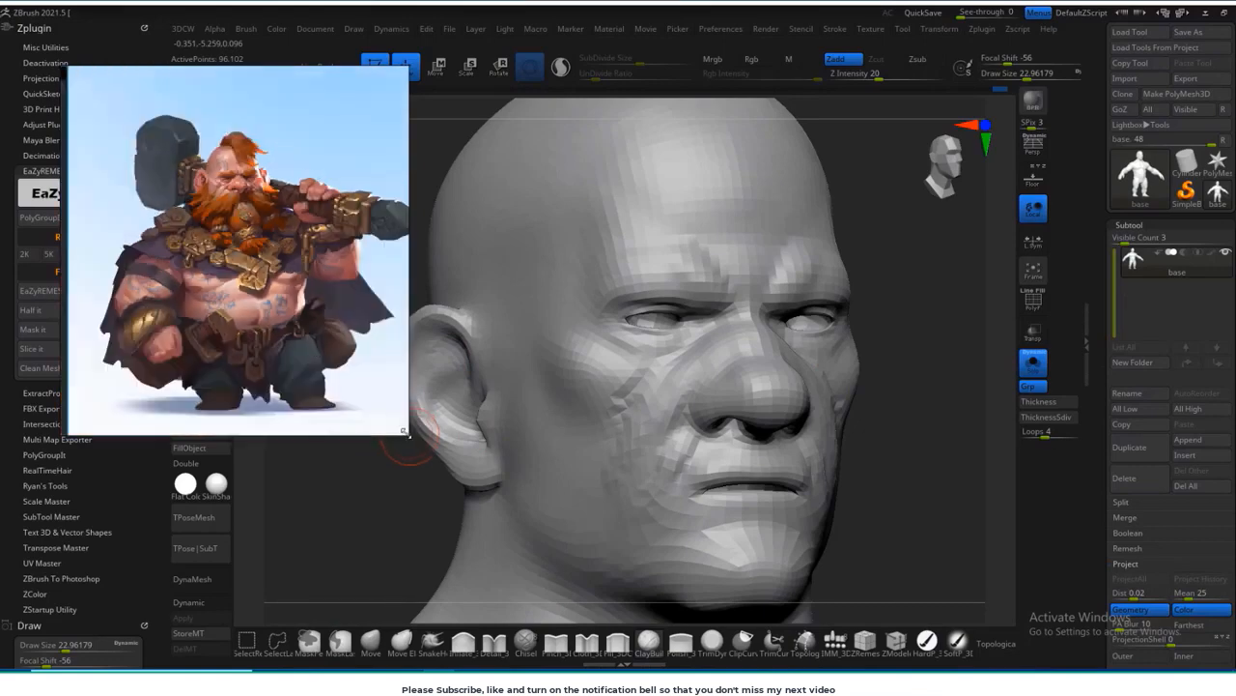
{"action": "left_click_drag", "start_coordinate": [406, 434], "coordinate": [351, 372]}
{"action": "right_click_drag", "start_coordinate": [239, 206], "coordinate": [190, 308]}
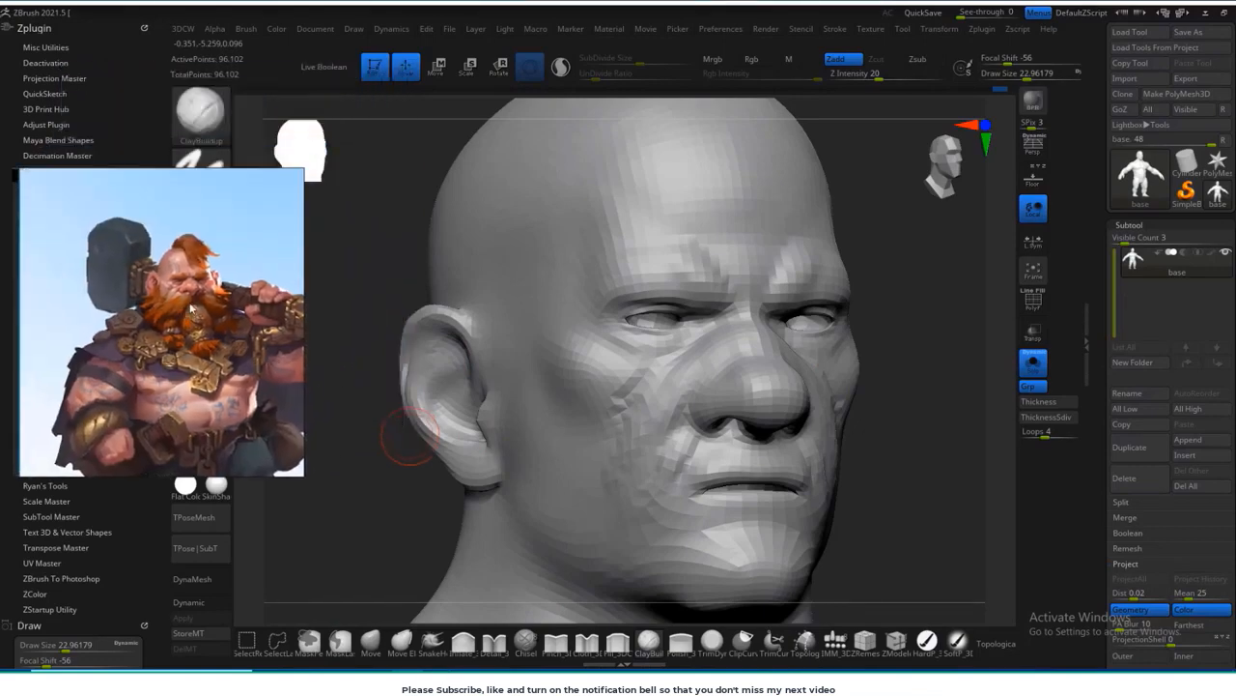
Step: Switch to the DamStandard brush and set its draw size to about 10 for carving facial creases
{"action": "left_click", "coordinate": [209, 119]}
{"action": "key", "text": "d"}
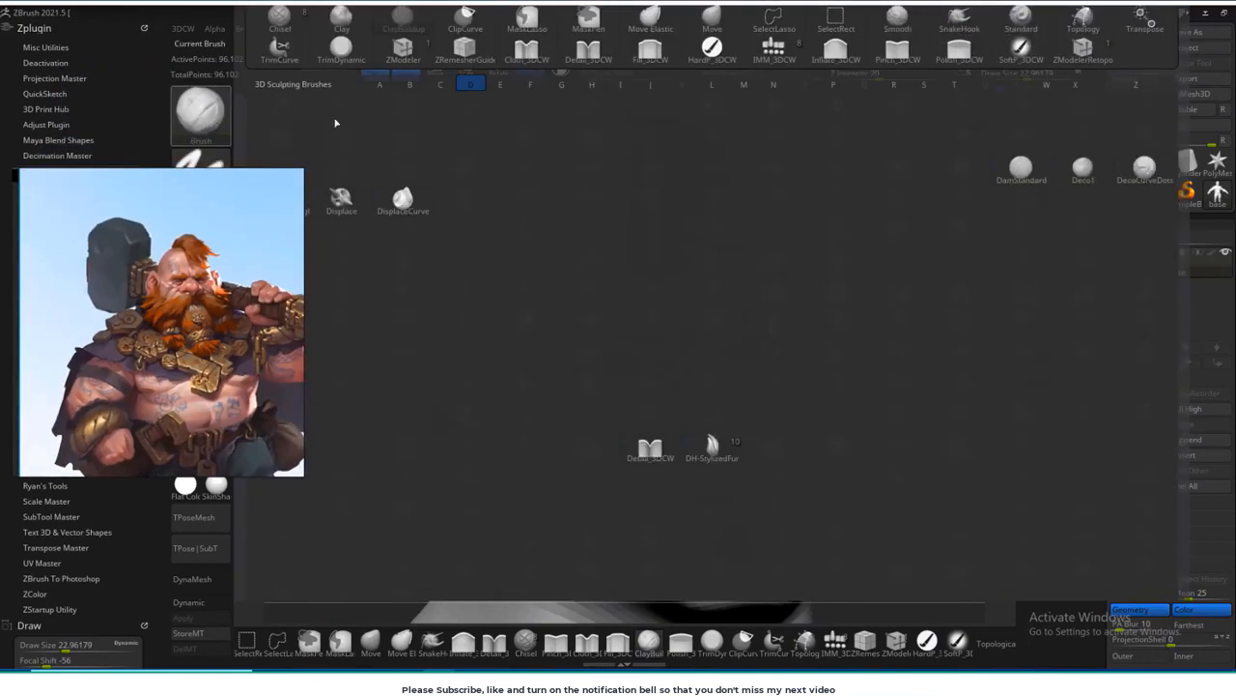
{"action": "left_click", "coordinate": [1024, 184]}
{"action": "left_click_drag", "start_coordinate": [951, 254], "coordinate": [897, 278], "text": "shift"}
{"action": "left_click_drag", "start_coordinate": [440, 553], "coordinate": [561, 541]}
{"action": "key", "text": "s"}
{"action": "left_click_drag", "start_coordinate": [750, 274], "coordinate": [736, 259]}
{"action": "key", "text": "s"}
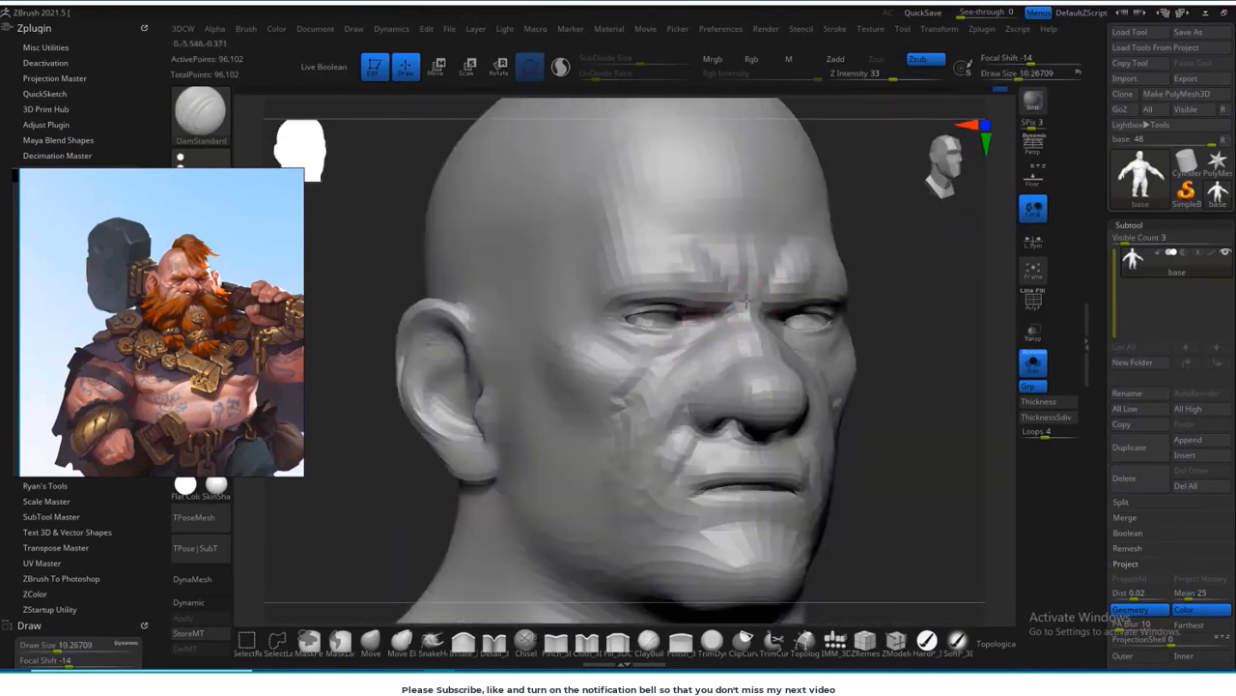
Step: Carve frown lines between the brows and creases around the outer eyes and nose
{"action": "left_click_drag", "start_coordinate": [958, 324], "coordinate": [887, 383], "text": "alt"}
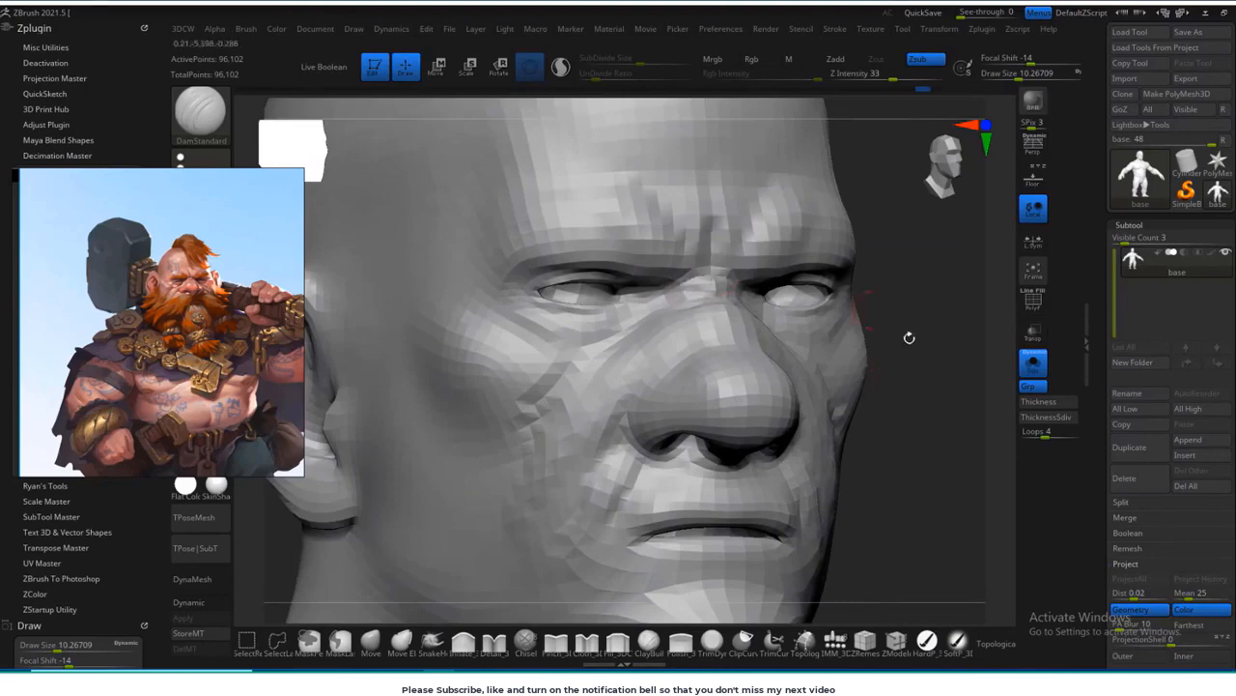
{"action": "left_click_drag", "start_coordinate": [909, 338], "coordinate": [860, 391], "text": "alt"}
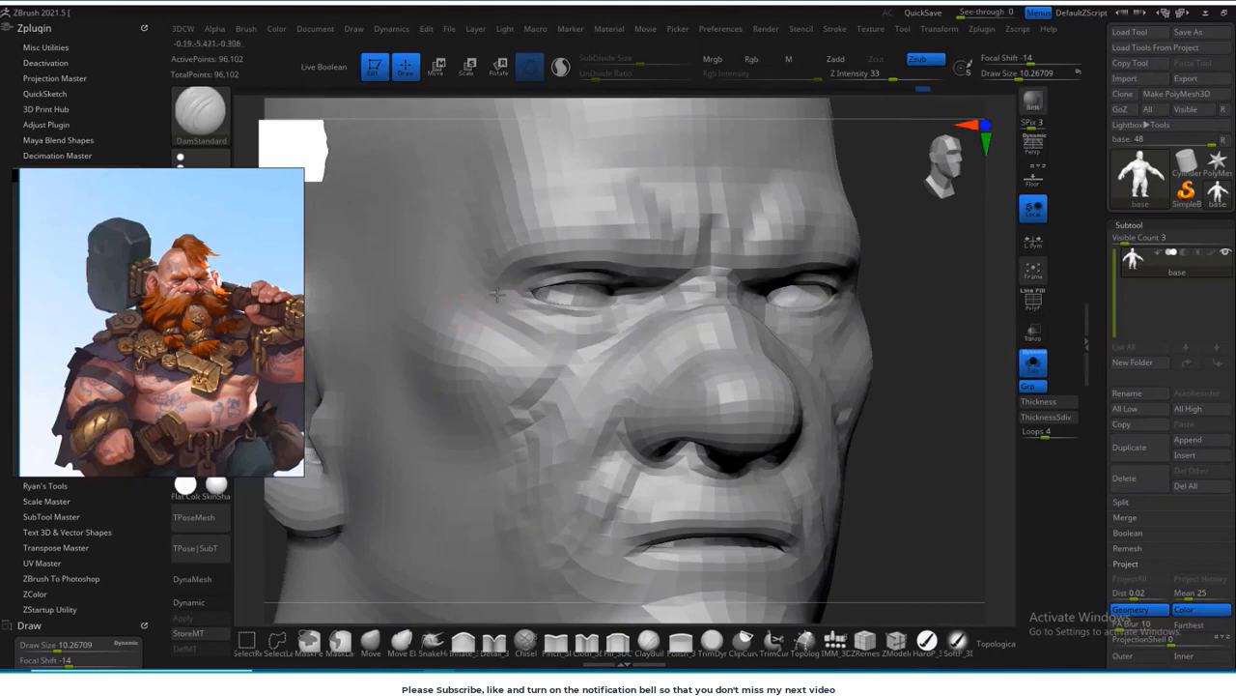
{"action": "left_click_drag", "start_coordinate": [916, 273], "coordinate": [637, 221]}
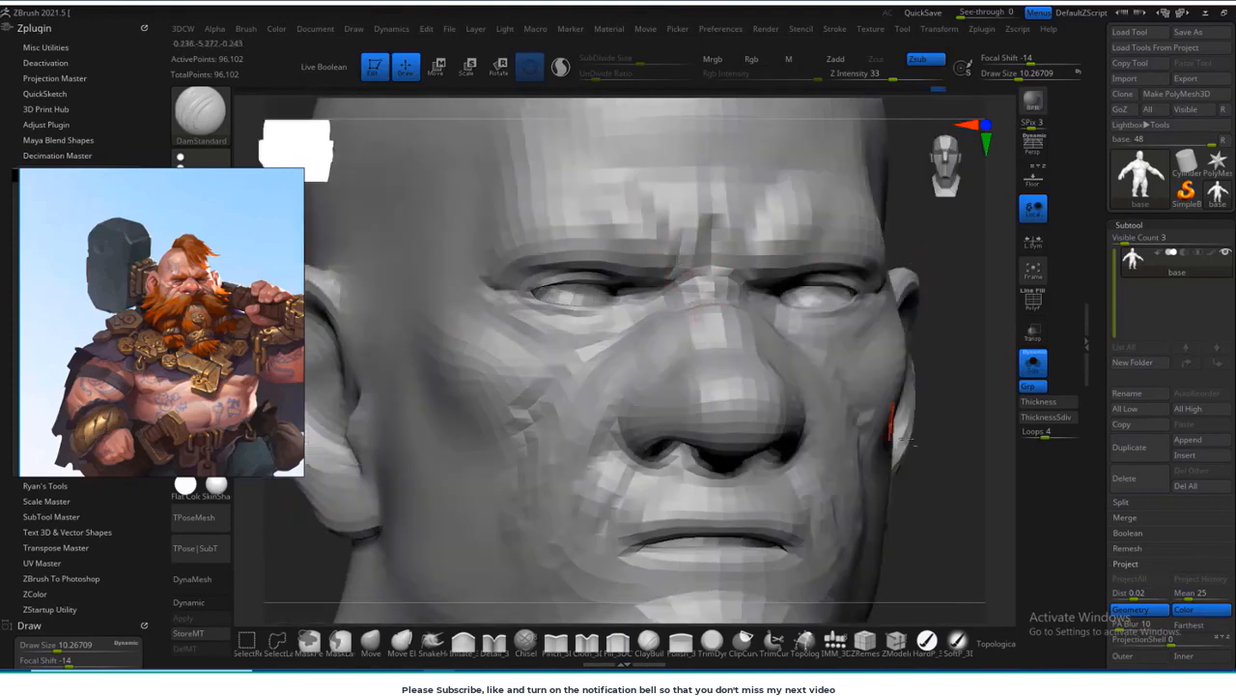
{"action": "mouse_move", "coordinate": [903, 437]}
{"action": "left_mouse_down"}
{"action": "mouse_move", "coordinate": [960, 400]}
{"action": "mouse_move", "coordinate": [638, 316]}
{"action": "left_mouse_up"}
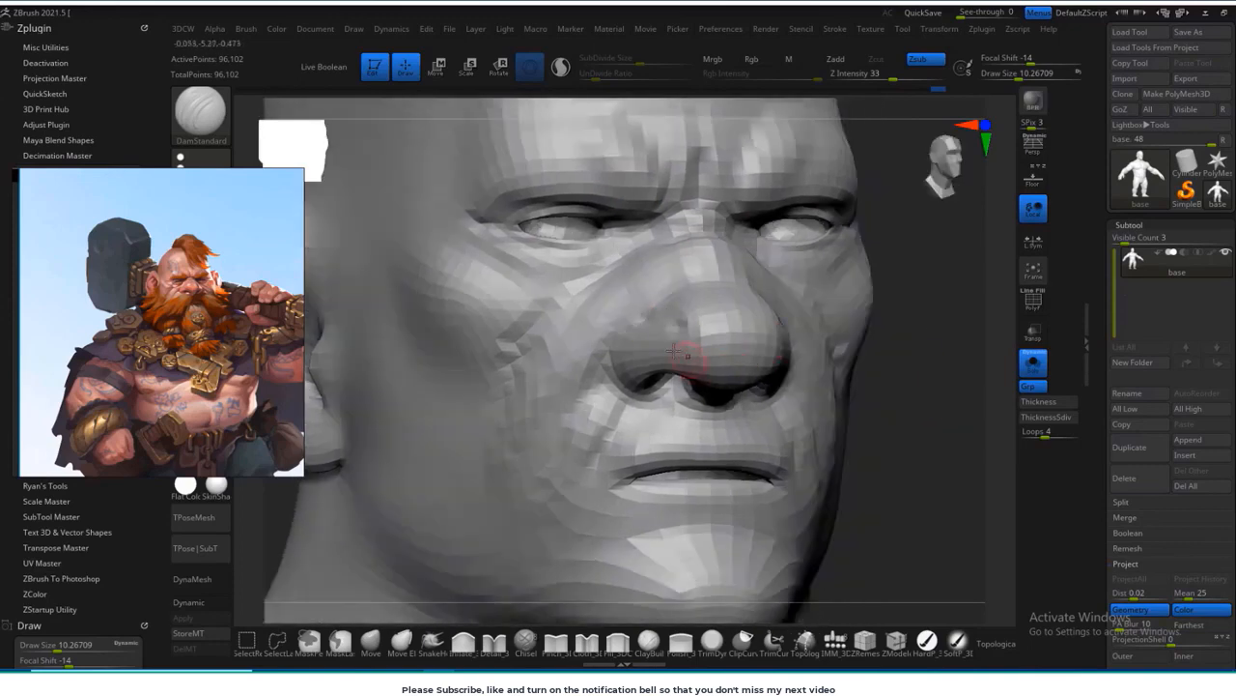
Step: Enlarge the DamStandard brush to about 22 and deepen the folds around the mouth, cheeks and ears
{"action": "mouse_move", "coordinate": [887, 412]}
{"action": "left_mouse_down"}
{"action": "mouse_move", "coordinate": [905, 341]}
{"action": "mouse_move", "coordinate": [881, 396]}
{"action": "mouse_move", "coordinate": [763, 381]}
{"action": "left_mouse_up"}
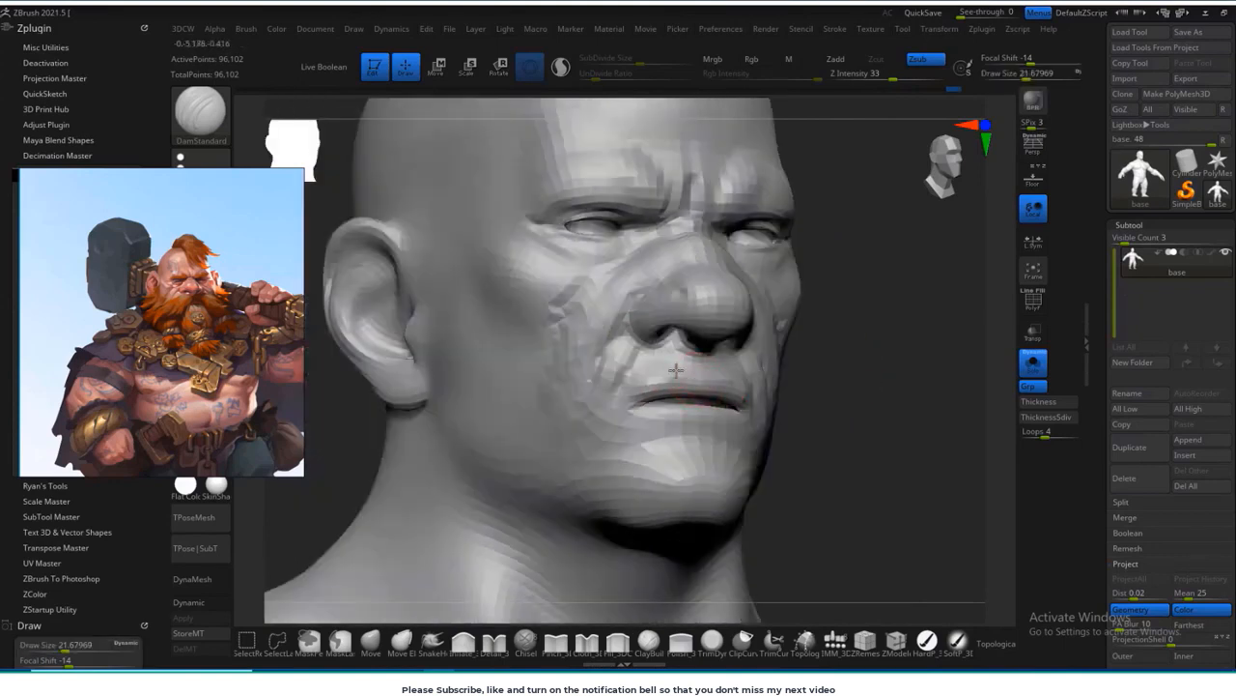
{"action": "mouse_move", "coordinate": [808, 385]}
{"action": "left_mouse_down"}
{"action": "mouse_move", "coordinate": [840, 383]}
{"action": "mouse_move", "coordinate": [890, 413]}
{"action": "mouse_move", "coordinate": [821, 416]}
{"action": "mouse_move", "coordinate": [864, 337]}
{"action": "left_mouse_up"}
{"action": "left_click_drag", "start_coordinate": [865, 396], "coordinate": [417, 315]}
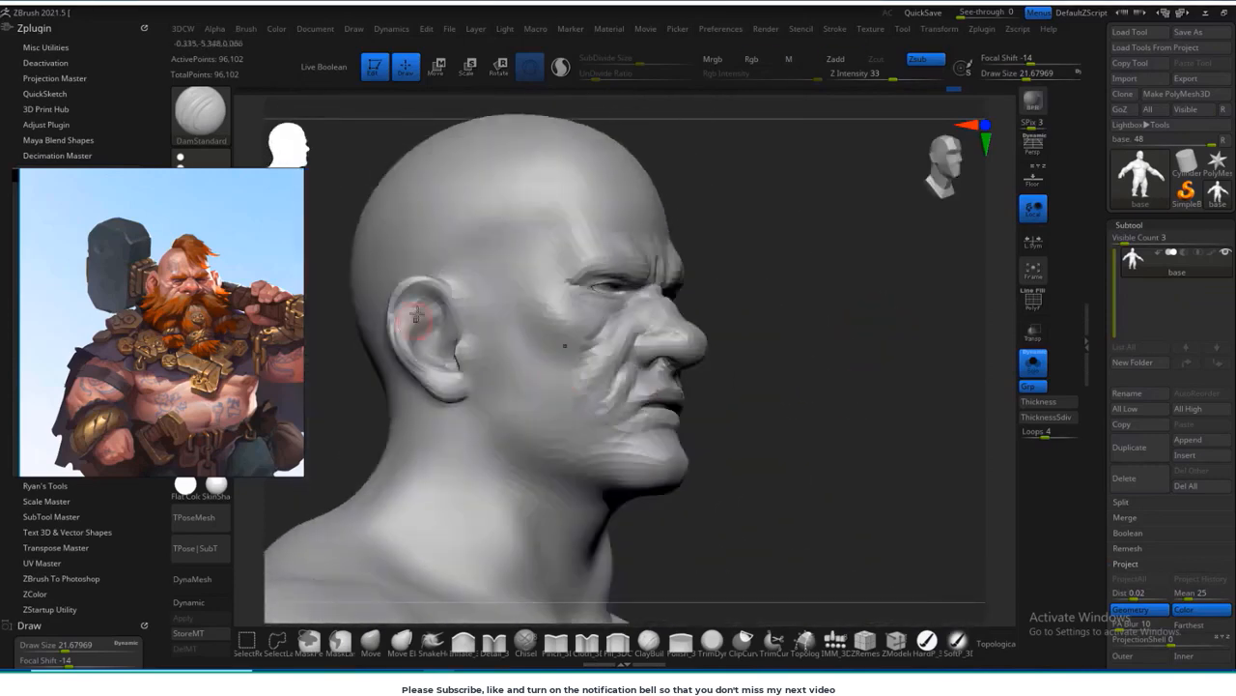
{"action": "mouse_move", "coordinate": [793, 313]}
{"action": "left_mouse_down"}
{"action": "mouse_move", "coordinate": [589, 330]}
{"action": "mouse_move", "coordinate": [567, 404]}
{"action": "left_mouse_up"}
{"action": "mouse_move", "coordinate": [687, 356]}
{"action": "left_mouse_down"}
{"action": "mouse_move", "coordinate": [689, 339]}
{"action": "mouse_move", "coordinate": [883, 325]}
{"action": "left_mouse_up"}
{"action": "left_click_drag", "start_coordinate": [451, 443], "coordinate": [497, 391]}
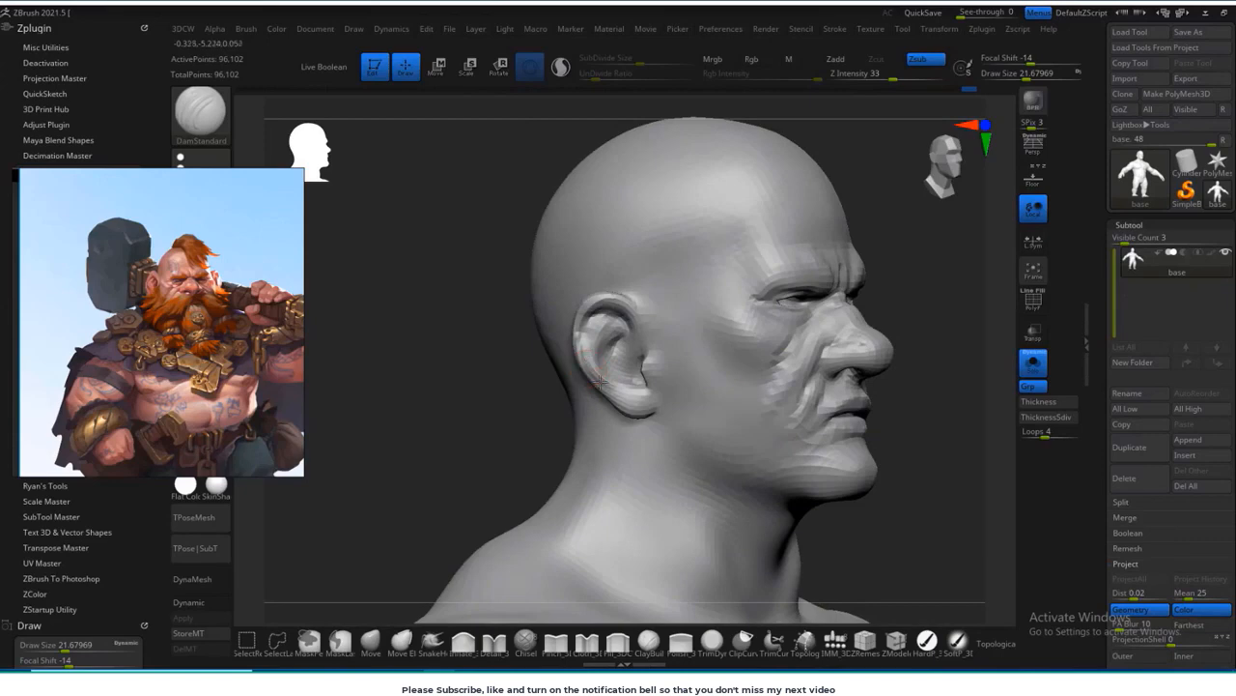
{"action": "mouse_move", "coordinate": [608, 316]}
{"action": "left_mouse_down"}
{"action": "mouse_move", "coordinate": [450, 447]}
{"action": "mouse_move", "coordinate": [428, 416]}
{"action": "mouse_move", "coordinate": [462, 473]}
{"action": "left_mouse_up"}
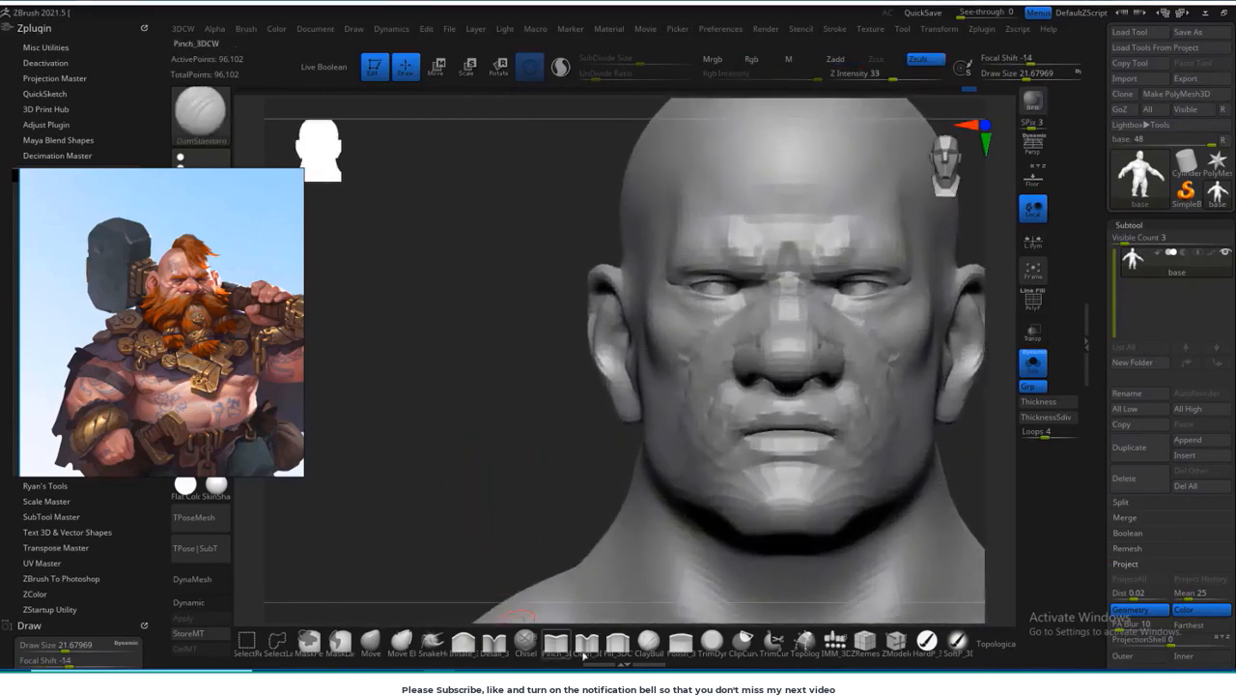
Step: Switch to ClayBuildup at a draw size of about 50 and sculpt the cheekbones and sides of the jaw
{"action": "left_click", "coordinate": [649, 639]}
{"action": "key", "text": "s"}
{"action": "mouse_move", "coordinate": [521, 475]}
{"action": "left_mouse_down"}
{"action": "mouse_move", "coordinate": [712, 335]}
{"action": "mouse_move", "coordinate": [732, 340]}
{"action": "left_mouse_up"}
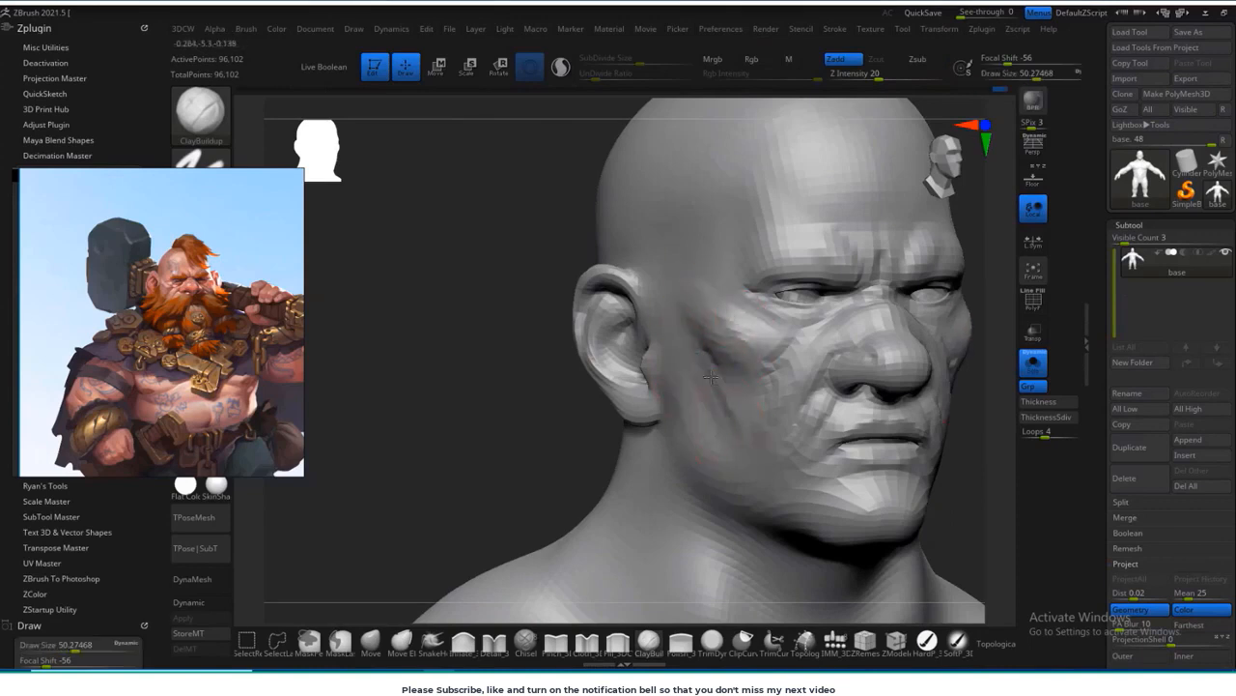
{"action": "left_click_drag", "start_coordinate": [712, 377], "coordinate": [704, 325]}
{"action": "mouse_move", "coordinate": [720, 358]}
{"action": "left_mouse_down", "text": "shift"}
{"action": "mouse_move", "coordinate": [742, 396]}
{"action": "mouse_move", "coordinate": [734, 462]}
{"action": "left_mouse_up", "text": "shift"}
{"action": "left_click_drag", "start_coordinate": [569, 470], "coordinate": [565, 387], "text": "alt"}
{"action": "mouse_move", "coordinate": [966, 290]}
{"action": "left_mouse_down"}
{"action": "mouse_move", "coordinate": [905, 270]}
{"action": "mouse_move", "coordinate": [783, 292]}
{"action": "left_mouse_up"}
{"action": "left_click_drag", "start_coordinate": [866, 334], "coordinate": [927, 342]}
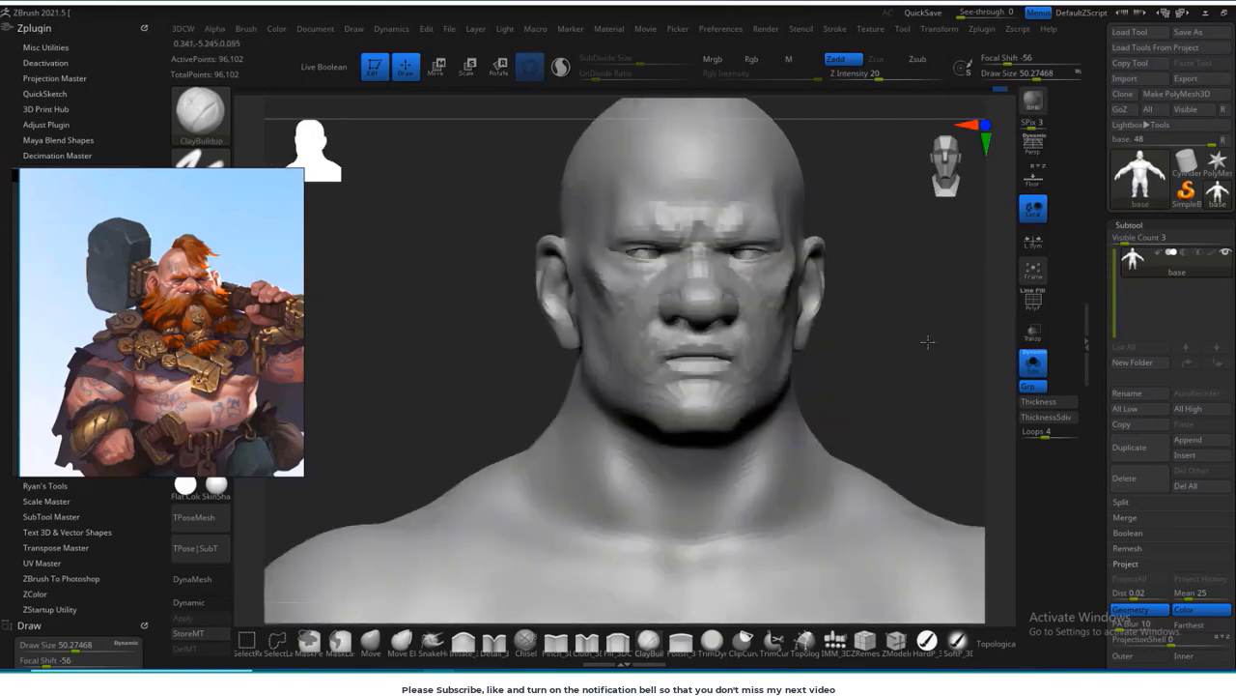
Step: Refine the cheeks and cheekbones from the front and three-quarter views with ClayBuildup
{"action": "left_click_drag", "start_coordinate": [431, 415], "coordinate": [552, 406]}
{"action": "mouse_move", "coordinate": [653, 283]}
{"action": "left_mouse_down", "text": "shift"}
{"action": "mouse_move", "coordinate": [687, 289]}
{"action": "mouse_move", "coordinate": [670, 281]}
{"action": "left_mouse_up", "text": "shift"}
{"action": "left_click_drag", "start_coordinate": [917, 338], "coordinate": [850, 340]}
{"action": "mouse_move", "coordinate": [932, 357]}
{"action": "left_mouse_down"}
{"action": "mouse_move", "coordinate": [911, 378]}
{"action": "mouse_move", "coordinate": [923, 360]}
{"action": "left_mouse_up"}
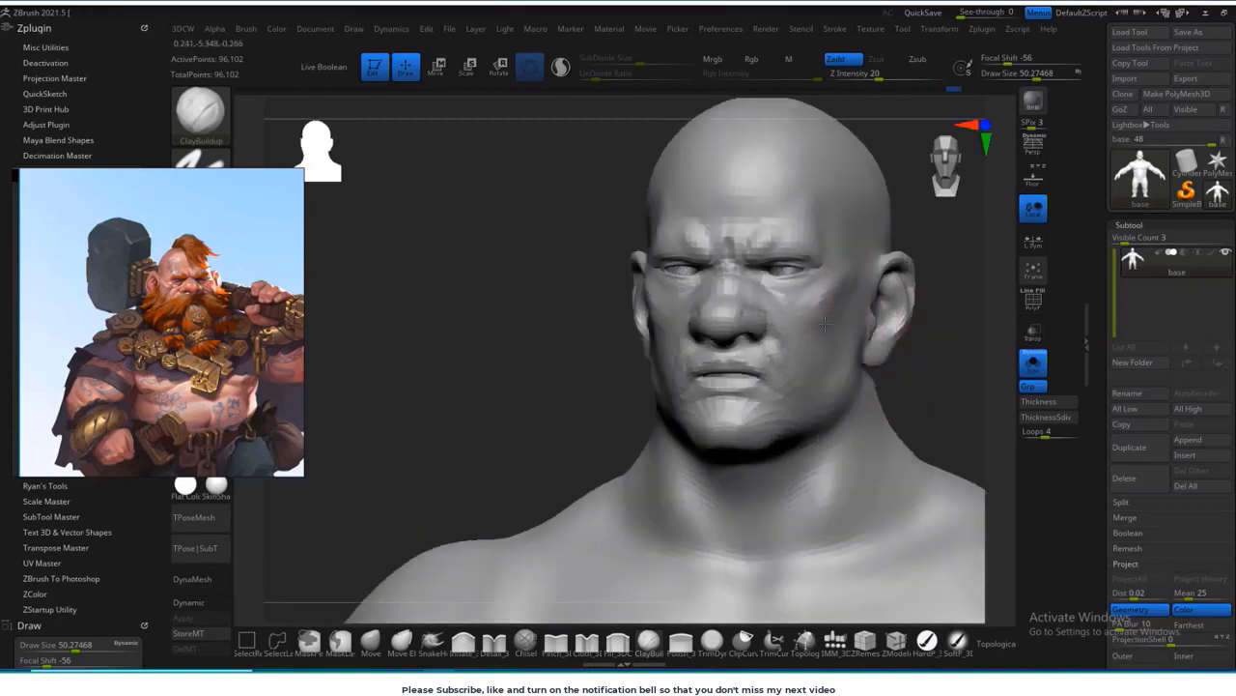
{"action": "left_click_drag", "start_coordinate": [949, 333], "coordinate": [839, 265]}
{"action": "mouse_move", "coordinate": [862, 332]}
{"action": "left_mouse_down", "text": "alt"}
{"action": "mouse_move", "coordinate": [847, 312]}
{"action": "mouse_move", "coordinate": [814, 323]}
{"action": "mouse_move", "coordinate": [828, 298]}
{"action": "mouse_move", "coordinate": [811, 282]}
{"action": "mouse_move", "coordinate": [732, 345]}
{"action": "mouse_move", "coordinate": [691, 425]}
{"action": "mouse_move", "coordinate": [792, 313]}
{"action": "mouse_move", "coordinate": [773, 282]}
{"action": "mouse_move", "coordinate": [678, 423]}
{"action": "mouse_move", "coordinate": [939, 326]}
{"action": "left_mouse_up", "text": "alt"}
Step: Build up the neck muscles from the jaw down to the collarbones and smooth the strokes
{"action": "mouse_move", "coordinate": [730, 375]}
{"action": "left_mouse_down"}
{"action": "mouse_move", "coordinate": [655, 465]}
{"action": "mouse_move", "coordinate": [732, 451]}
{"action": "left_mouse_up"}
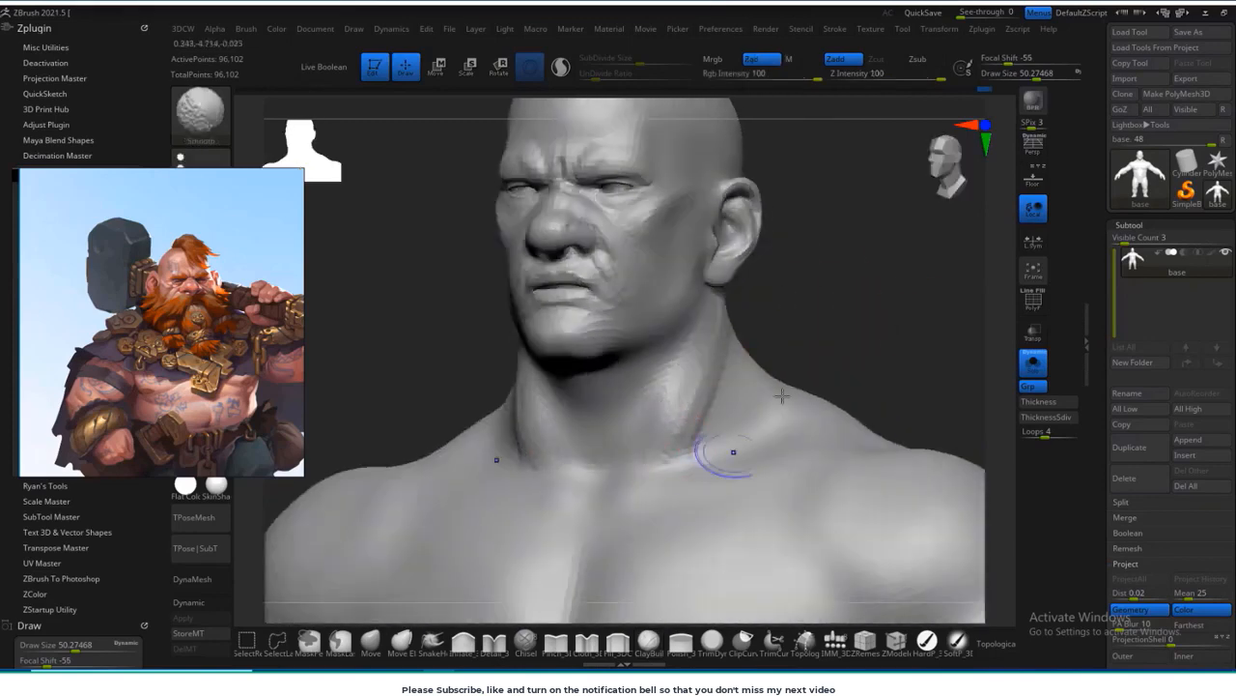
{"action": "left_click_drag", "start_coordinate": [832, 355], "coordinate": [894, 354]}
{"action": "left_click_drag", "start_coordinate": [667, 427], "coordinate": [592, 440], "text": "shift"}
{"action": "left_click_drag", "start_coordinate": [527, 361], "coordinate": [559, 440]}
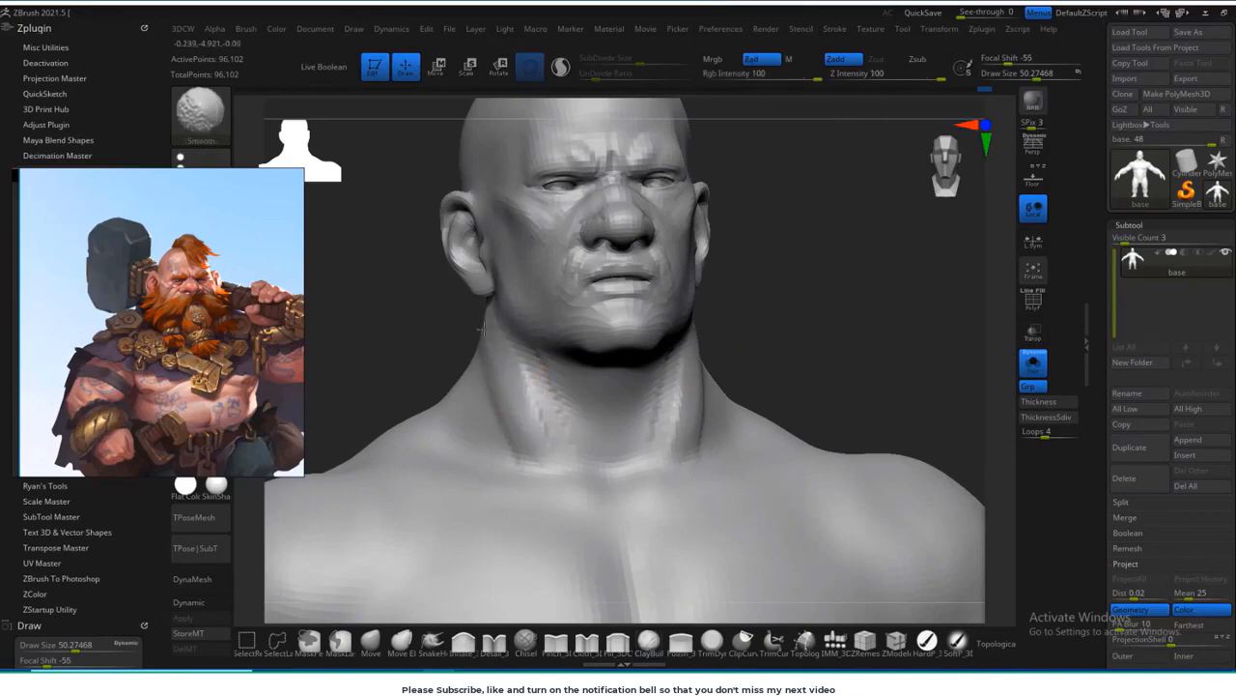
{"action": "mouse_move", "coordinate": [855, 329]}
{"action": "left_mouse_down"}
{"action": "mouse_move", "coordinate": [889, 312]}
{"action": "mouse_move", "coordinate": [836, 361]}
{"action": "mouse_move", "coordinate": [802, 251]}
{"action": "mouse_move", "coordinate": [819, 278]}
{"action": "mouse_move", "coordinate": [809, 307]}
{"action": "left_mouse_up"}
{"action": "left_click_drag", "start_coordinate": [641, 367], "coordinate": [772, 333]}
{"action": "right_click_drag", "start_coordinate": [555, 378], "coordinate": [579, 375]}
{"action": "mouse_move", "coordinate": [579, 375]}
{"action": "left_mouse_down"}
{"action": "mouse_move", "coordinate": [491, 338]}
{"action": "mouse_move", "coordinate": [593, 394]}
{"action": "mouse_move", "coordinate": [571, 357]}
{"action": "mouse_move", "coordinate": [613, 386]}
{"action": "mouse_move", "coordinate": [756, 341]}
{"action": "mouse_move", "coordinate": [762, 351]}
{"action": "left_mouse_up"}
{"action": "mouse_move", "coordinate": [627, 404]}
{"action": "left_mouse_down"}
{"action": "mouse_move", "coordinate": [679, 375]}
{"action": "mouse_move", "coordinate": [629, 415]}
{"action": "mouse_move", "coordinate": [626, 398]}
{"action": "left_mouse_up"}
Step: Sculpt the lower chest and upper ribs with ClayBuildup, enlarging the brush to about 63
{"action": "left_click_drag", "start_coordinate": [831, 280], "coordinate": [757, 241], "text": "alt"}
{"action": "mouse_move", "coordinate": [819, 312]}
{"action": "left_mouse_down", "text": "alt"}
{"action": "mouse_move", "coordinate": [807, 262]}
{"action": "mouse_move", "coordinate": [806, 281]}
{"action": "mouse_move", "coordinate": [869, 212]}
{"action": "left_mouse_up", "text": "alt"}
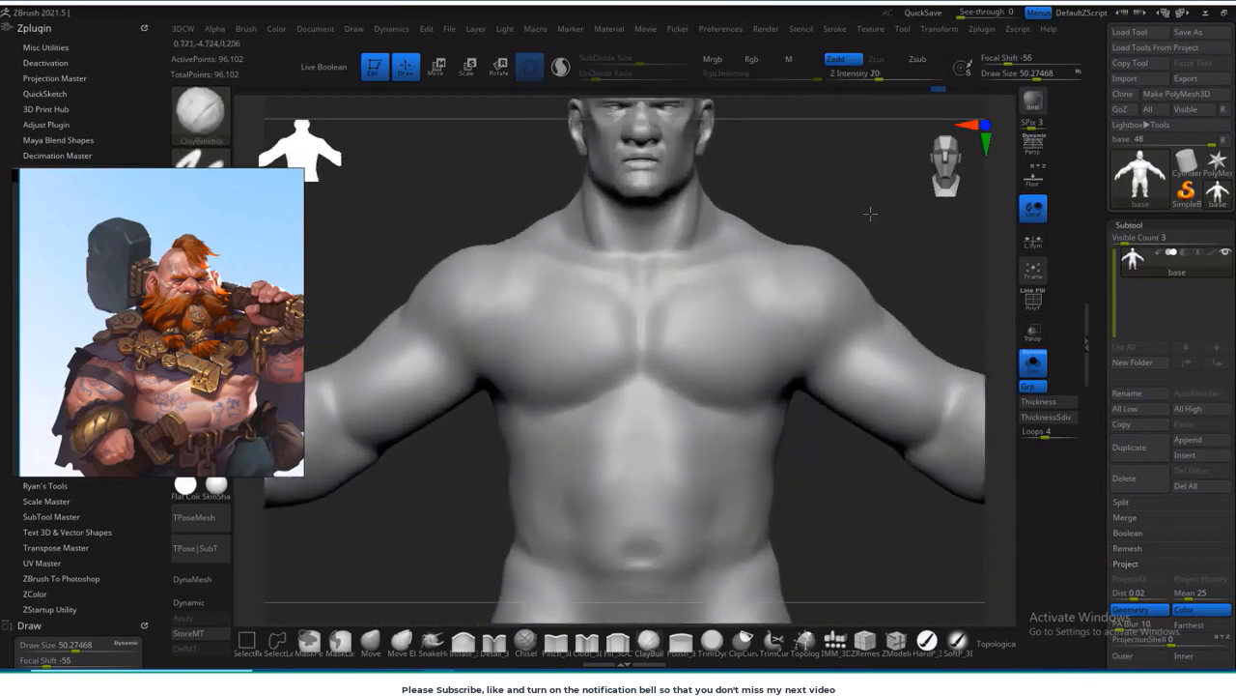
{"action": "left_click_drag", "start_coordinate": [455, 525], "coordinate": [521, 517]}
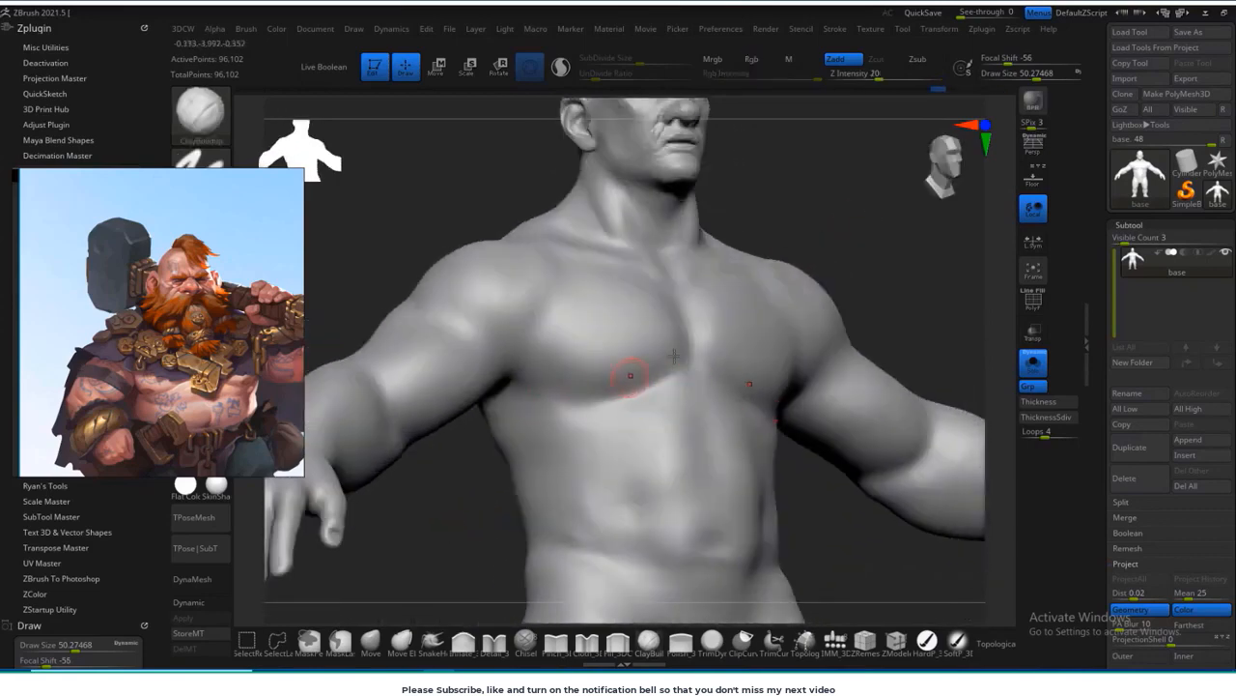
{"action": "mouse_move", "coordinate": [630, 375]}
{"action": "left_mouse_down"}
{"action": "mouse_move", "coordinate": [514, 433]}
{"action": "mouse_move", "coordinate": [516, 364]}
{"action": "left_mouse_up"}
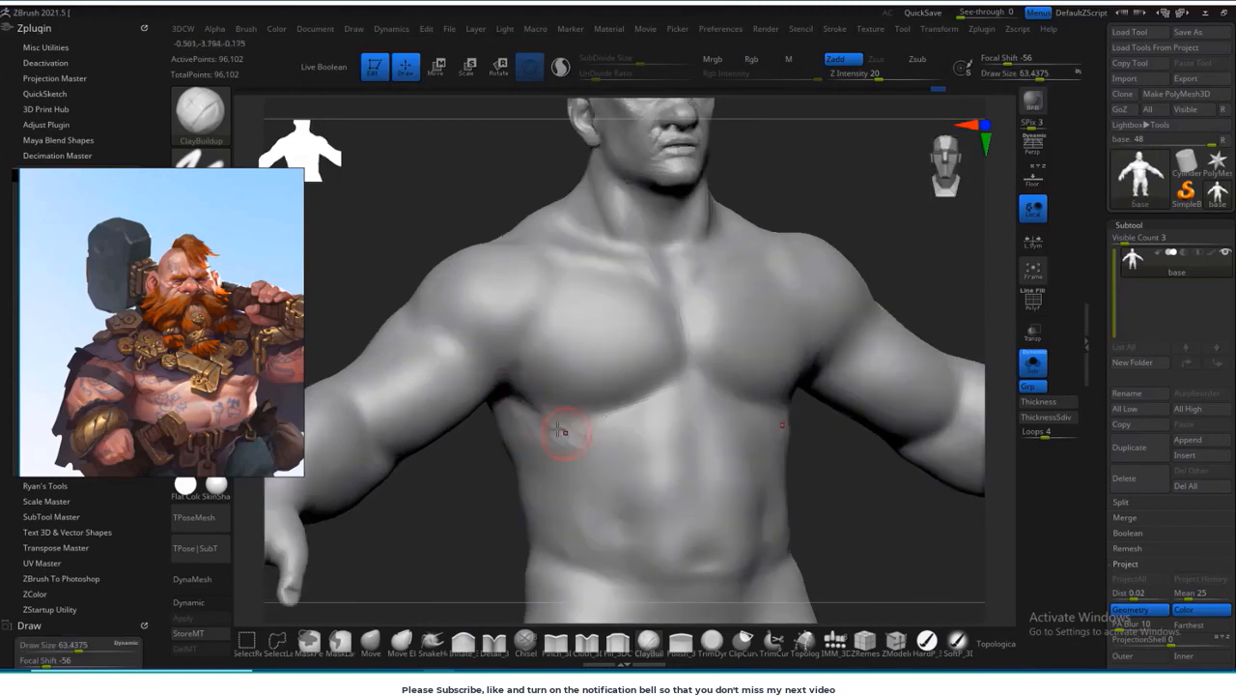
{"action": "key", "text": "shift"}
{"action": "left_click_drag", "start_coordinate": [512, 509], "coordinate": [501, 478], "text": "alt"}
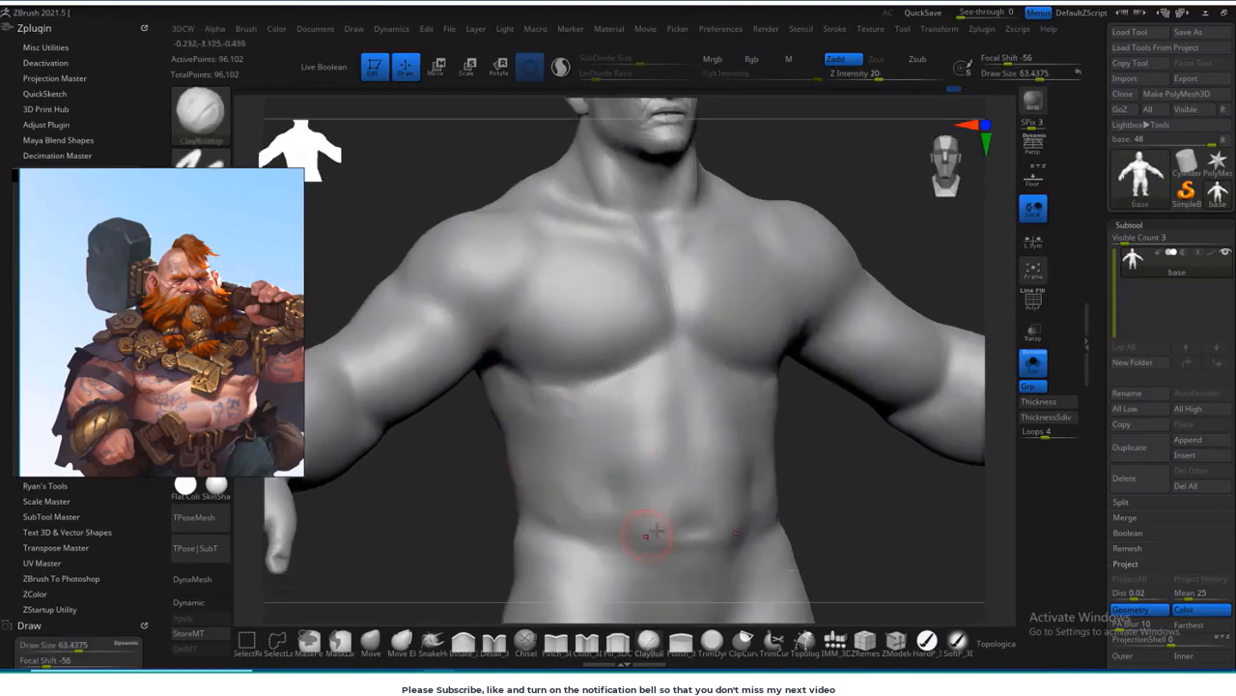
Step: Enlarge ClayBuildup to about 110, add volume to the belly, and smooth the abdomen
{"action": "key", "text": "s"}
{"action": "left_click_drag", "start_coordinate": [653, 453], "coordinate": [663, 450]}
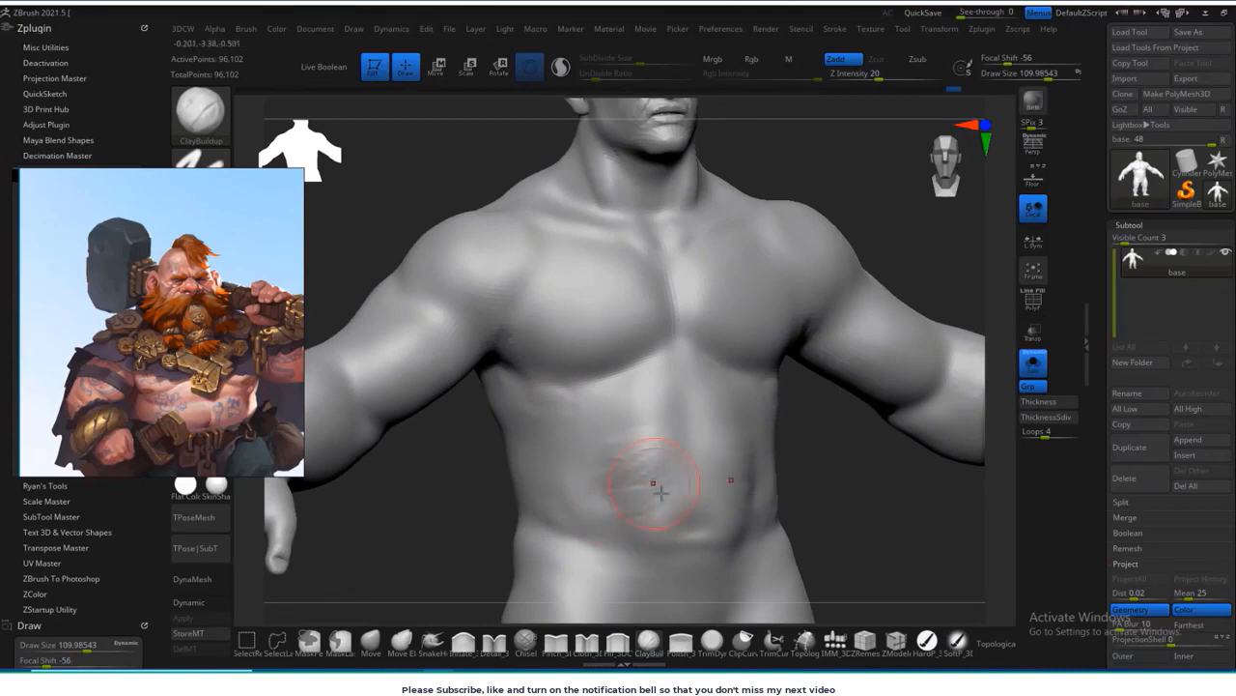
{"action": "mouse_move", "coordinate": [681, 496]}
{"action": "left_mouse_down"}
{"action": "mouse_move", "coordinate": [657, 502]}
{"action": "mouse_move", "coordinate": [632, 478]}
{"action": "mouse_move", "coordinate": [608, 512]}
{"action": "mouse_move", "coordinate": [661, 517]}
{"action": "mouse_move", "coordinate": [609, 546]}
{"action": "mouse_move", "coordinate": [599, 512]}
{"action": "mouse_move", "coordinate": [653, 518]}
{"action": "left_mouse_up"}
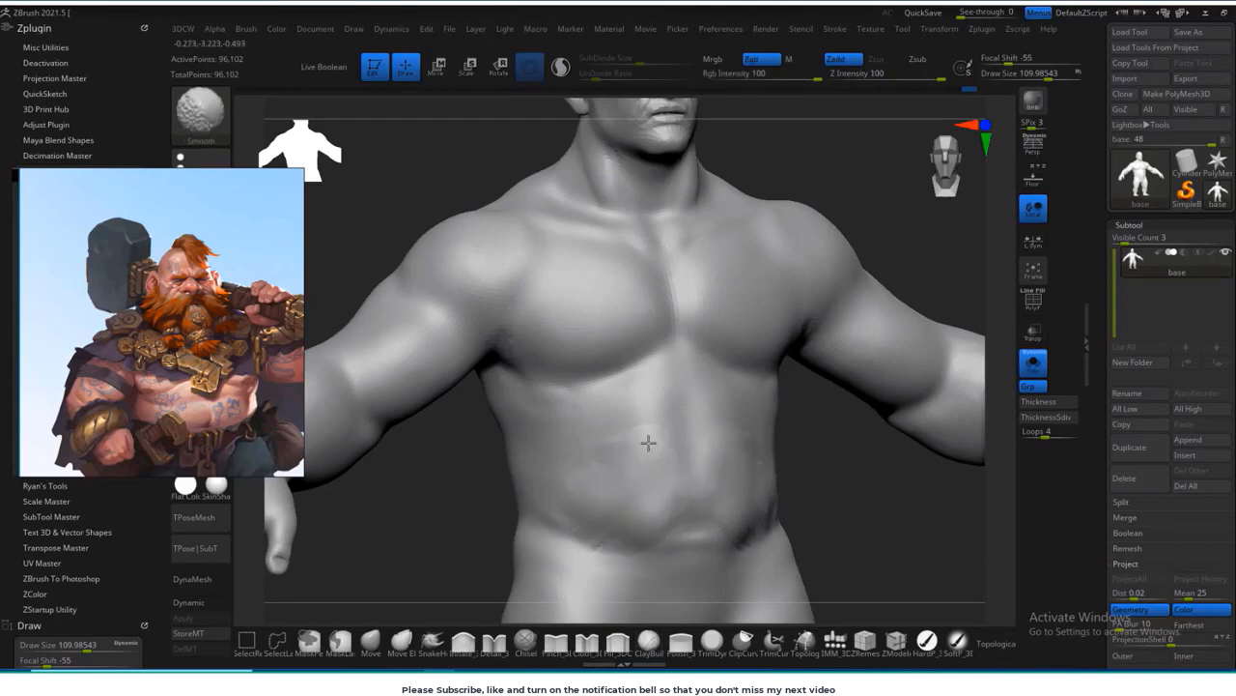
{"action": "mouse_move", "coordinate": [648, 442]}
{"action": "left_mouse_down", "text": "shift"}
{"action": "mouse_move", "coordinate": [634, 450]}
{"action": "mouse_move", "coordinate": [584, 431]}
{"action": "left_mouse_up", "text": "shift"}
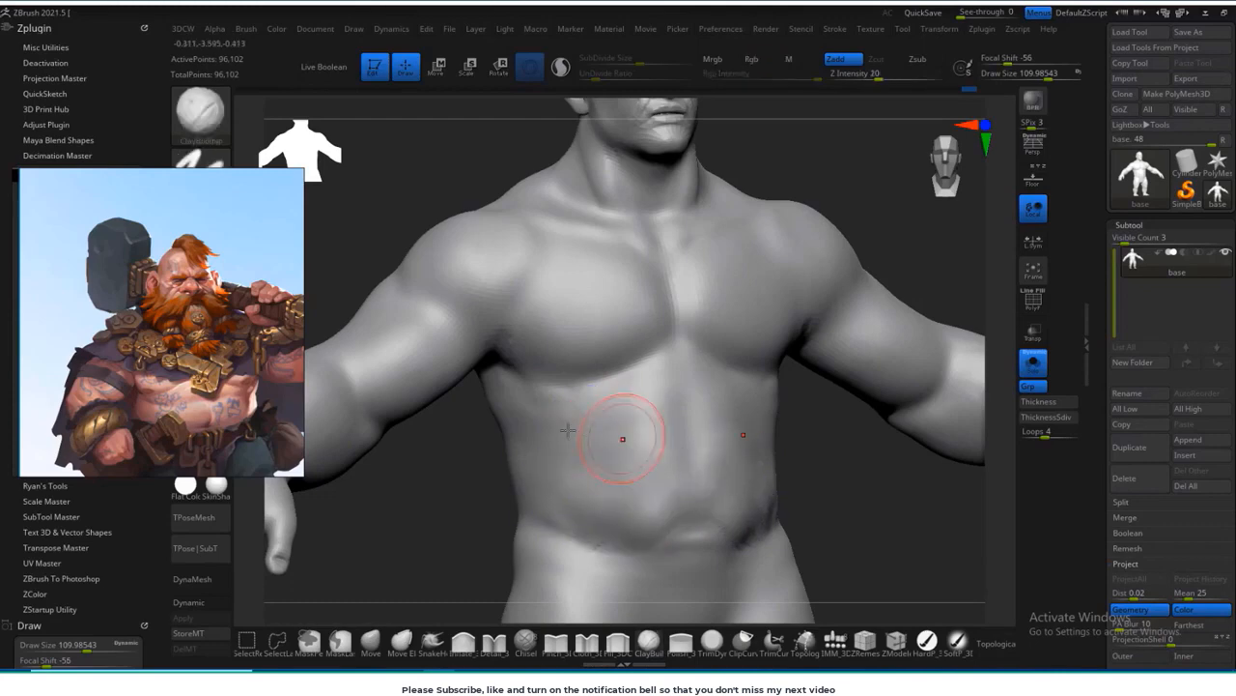
Step: Switch to the DamStandard brush and carve a horizontal crease across the upper belly
{"action": "left_click", "coordinate": [197, 120]}
{"action": "key", "text": "d"}
{"action": "left_click", "coordinate": [1018, 174]}
{"action": "left_click_drag", "start_coordinate": [968, 243], "coordinate": [906, 283]}
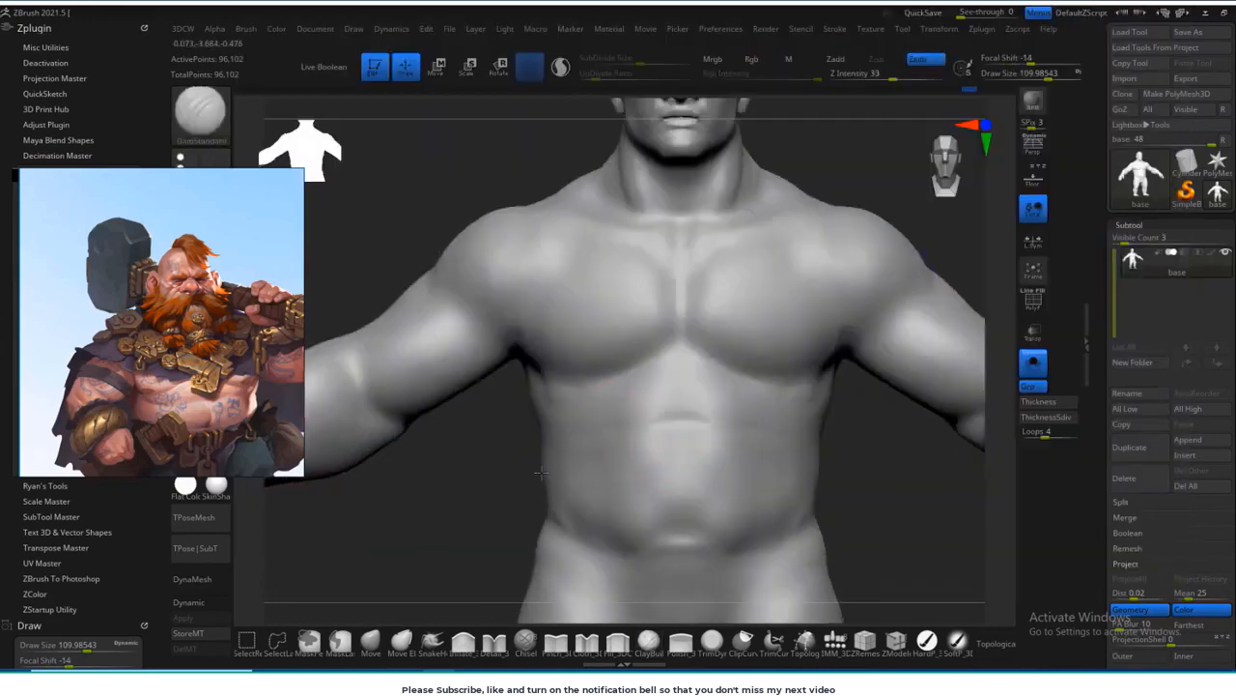
{"action": "left_click_drag", "start_coordinate": [465, 473], "coordinate": [556, 467]}
{"action": "left_click_drag", "start_coordinate": [682, 419], "coordinate": [545, 452]}
Step: Deepen the creases beneath the pectorals and along the sides of the upper belly
{"action": "left_click_drag", "start_coordinate": [850, 280], "coordinate": [807, 270]}
{"action": "left_click_drag", "start_coordinate": [543, 368], "coordinate": [570, 384], "text": "shift"}
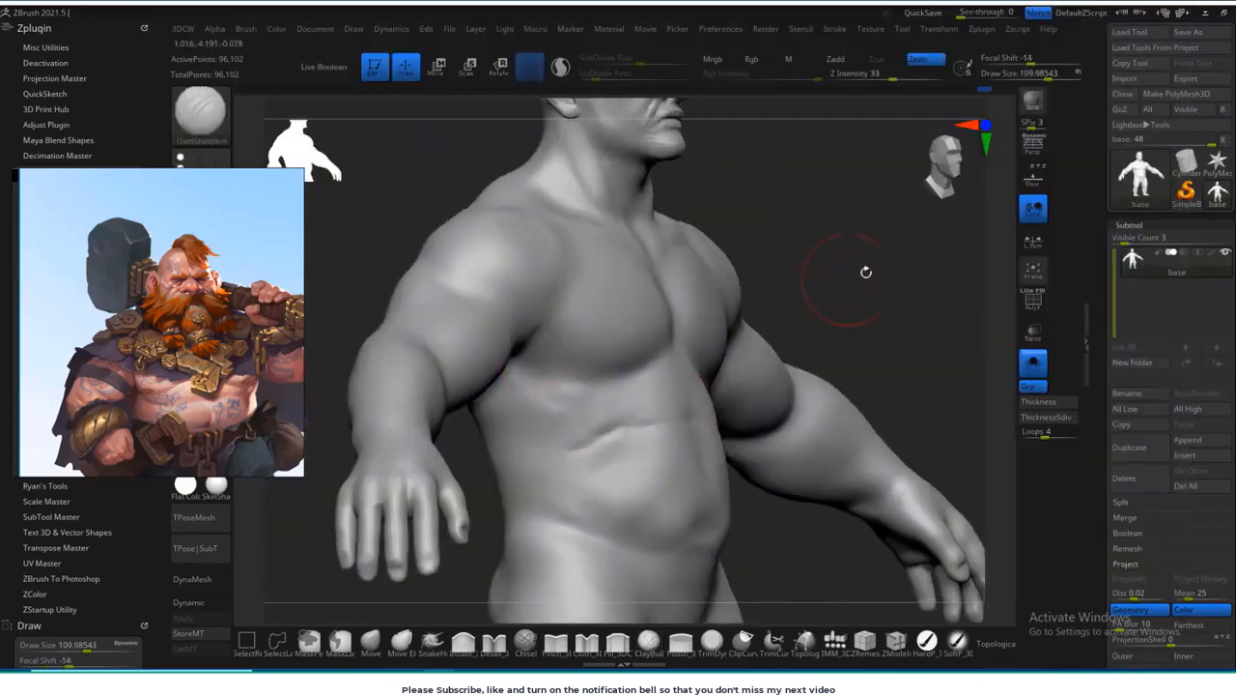
{"action": "left_click_drag", "start_coordinate": [866, 271], "coordinate": [860, 198]}
{"action": "left_click_drag", "start_coordinate": [586, 398], "coordinate": [512, 367]}
{"action": "left_click_drag", "start_coordinate": [869, 260], "coordinate": [772, 318]}
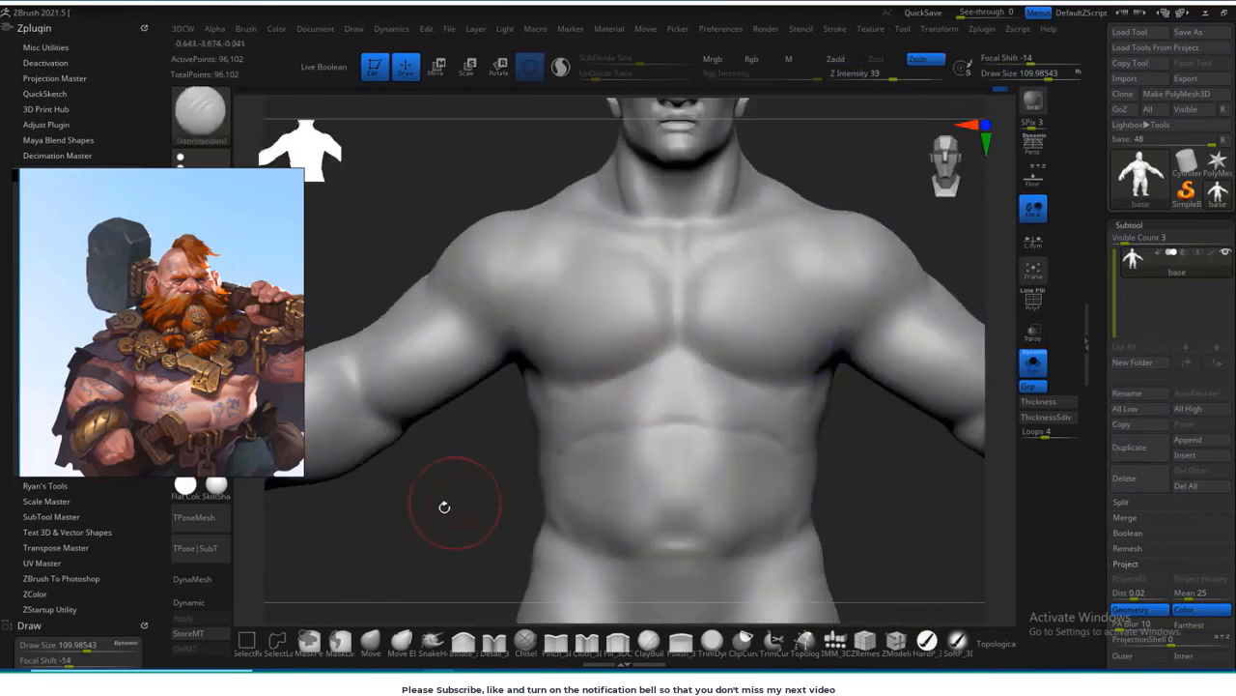
{"action": "left_click_drag", "start_coordinate": [445, 507], "coordinate": [551, 418]}
{"action": "left_click_drag", "start_coordinate": [421, 517], "coordinate": [421, 573], "text": "alt"}
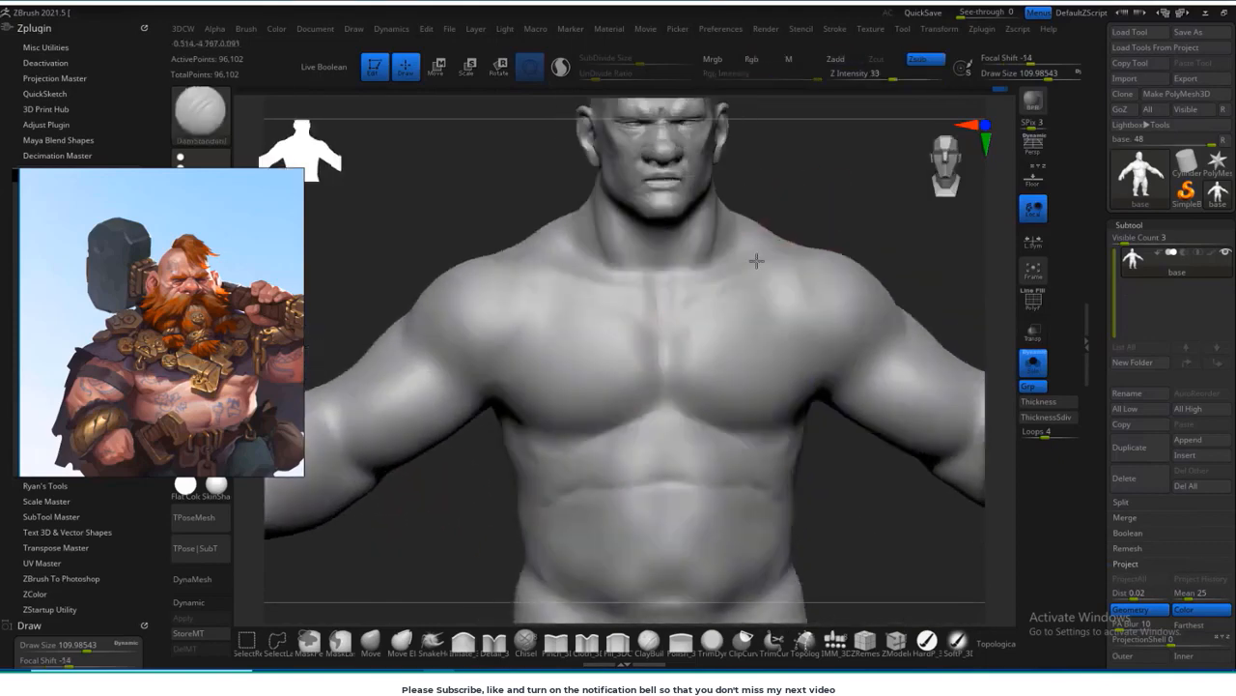
Step: Reduce the DamStandard brush to about 58 and define the collarbones, upper chest lines and base of the neck
{"action": "key", "text": "s"}
{"action": "left_click", "coordinate": [699, 317]}
{"action": "left_click_drag", "start_coordinate": [770, 278], "coordinate": [703, 295]}
{"action": "left_click_drag", "start_coordinate": [816, 232], "coordinate": [869, 232]}
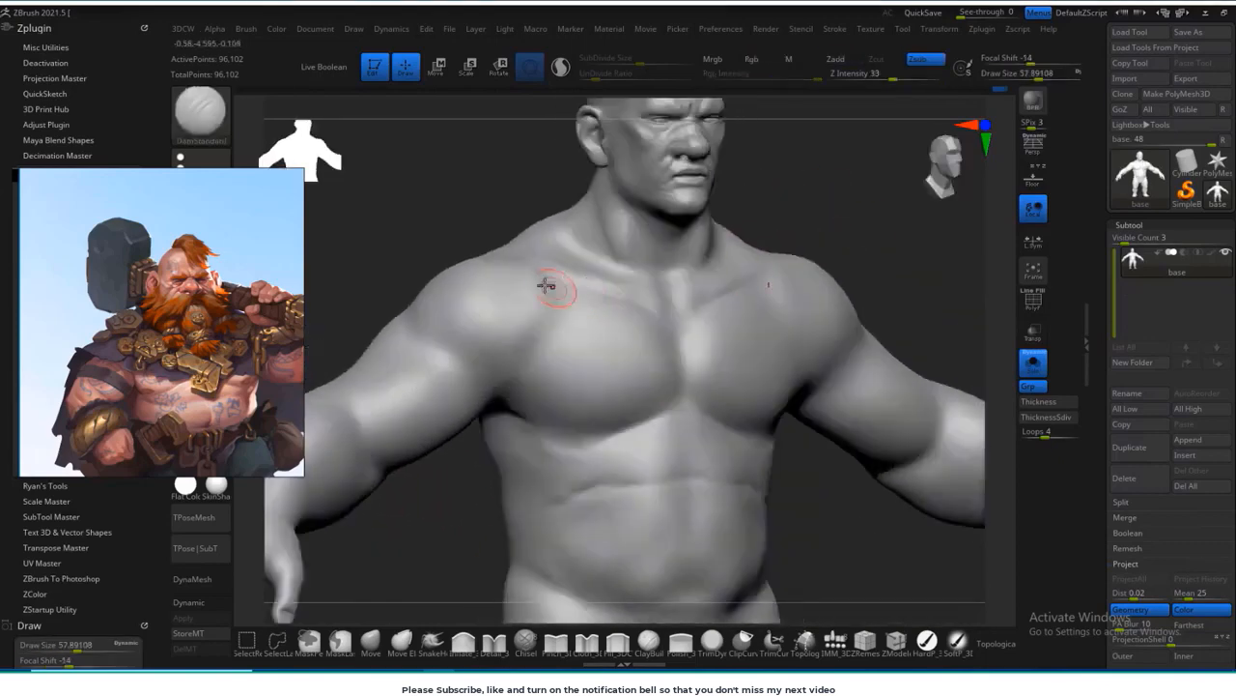
{"action": "left_click_drag", "start_coordinate": [478, 218], "coordinate": [415, 220]}
{"action": "left_click_drag", "start_coordinate": [872, 168], "coordinate": [628, 232]}
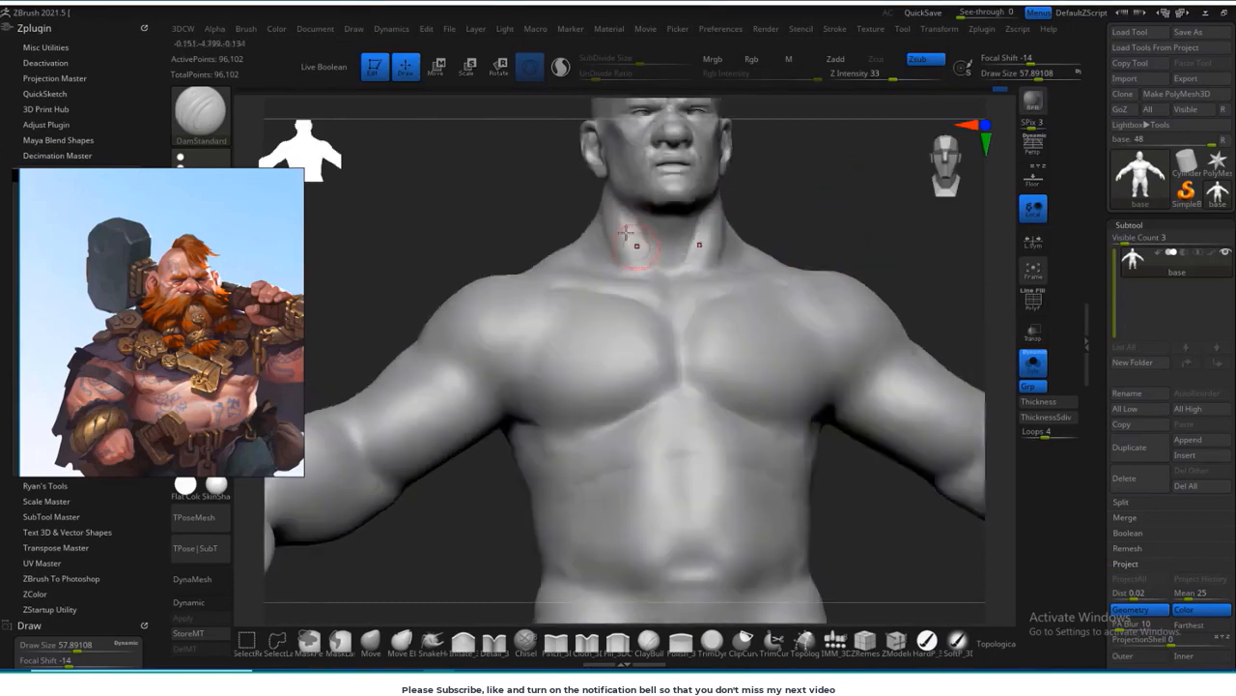
Step: Refine the lower edges of the pectorals and add small nipples on both sides of the chest
{"action": "left_click_drag", "start_coordinate": [455, 502], "coordinate": [443, 554]}
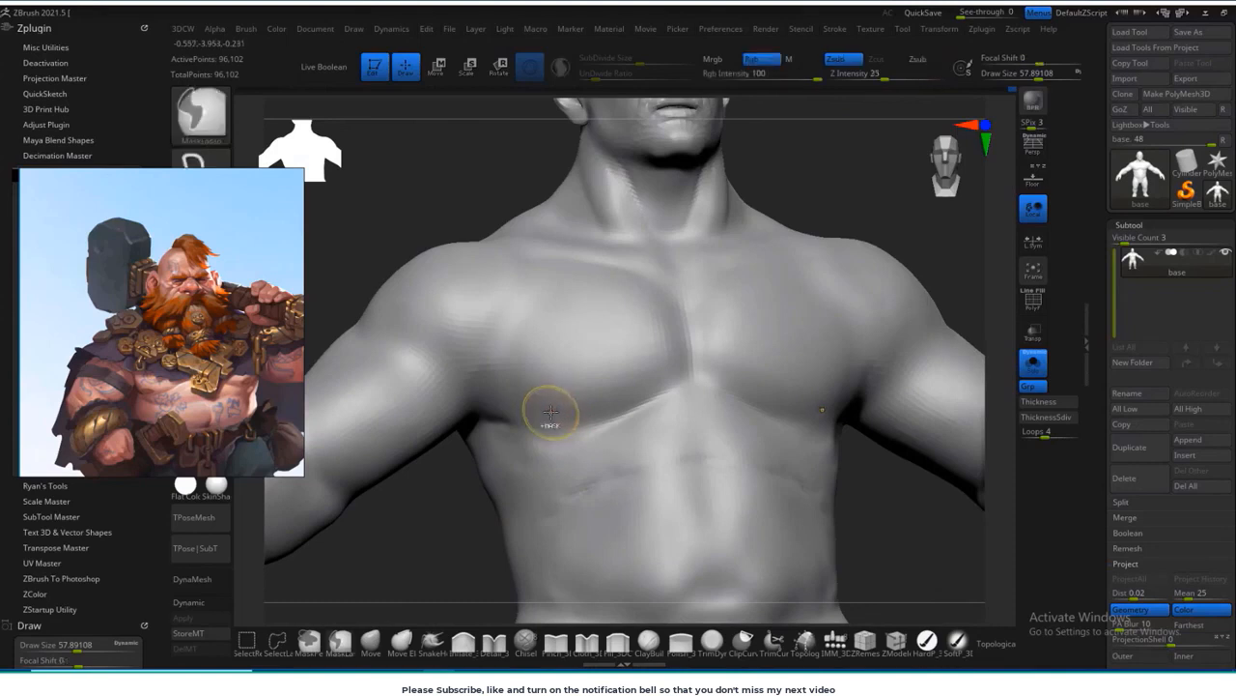
{"action": "left_click_drag", "start_coordinate": [475, 529], "coordinate": [479, 523], "text": "shift"}
{"action": "left_click_drag", "start_coordinate": [479, 523], "coordinate": [480, 452], "text": "alt"}
{"action": "left_click_drag", "start_coordinate": [834, 295], "coordinate": [824, 381], "text": "alt"}
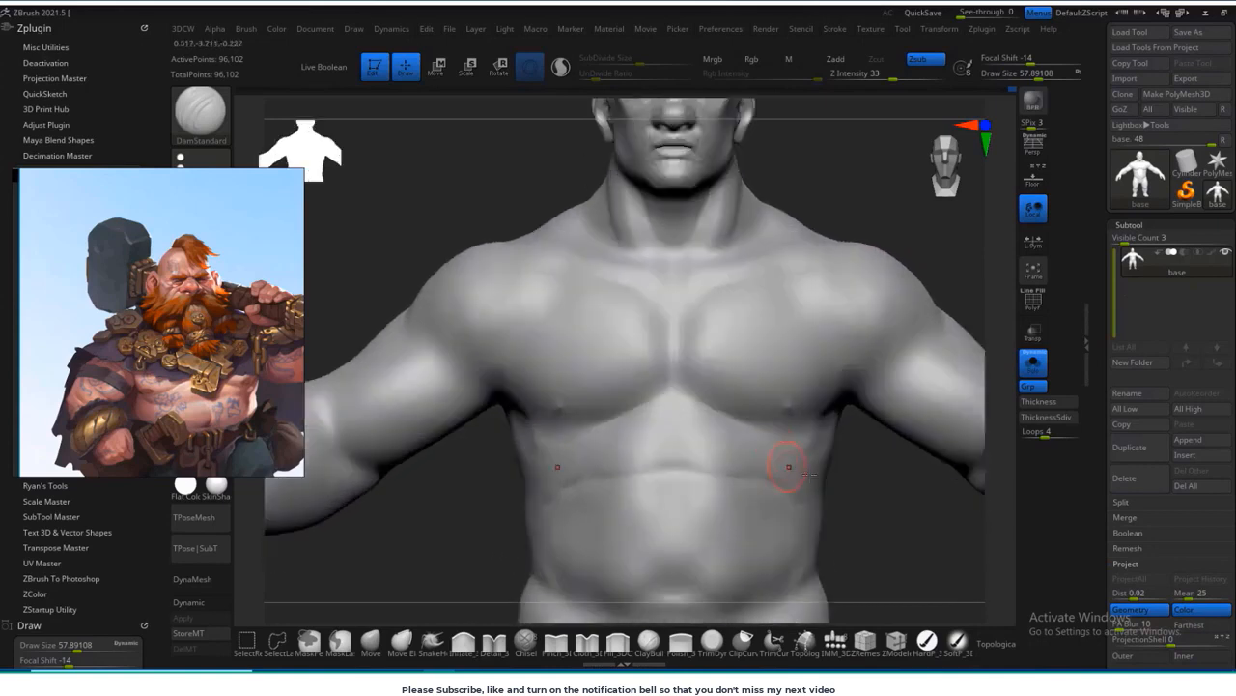
Step: Build up the sides of the ribcage and waist with the ClayBuildup brush at about 124 and smooth the added volume
{"action": "mouse_move", "coordinate": [906, 518]}
{"action": "left_mouse_down", "text": "alt"}
{"action": "mouse_move", "coordinate": [882, 436]}
{"action": "mouse_move", "coordinate": [511, 414]}
{"action": "mouse_move", "coordinate": [523, 403]}
{"action": "left_mouse_up", "text": "alt"}
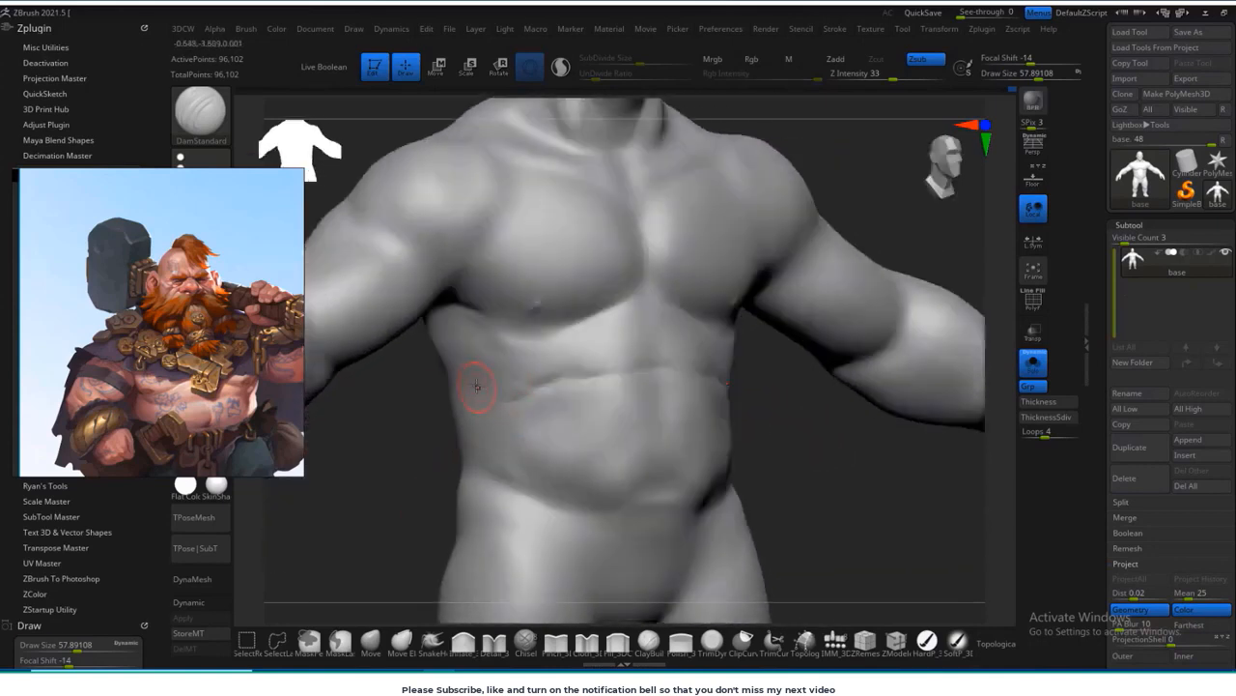
{"action": "key", "text": "bracketright"}
{"action": "left_click", "coordinate": [653, 649]}
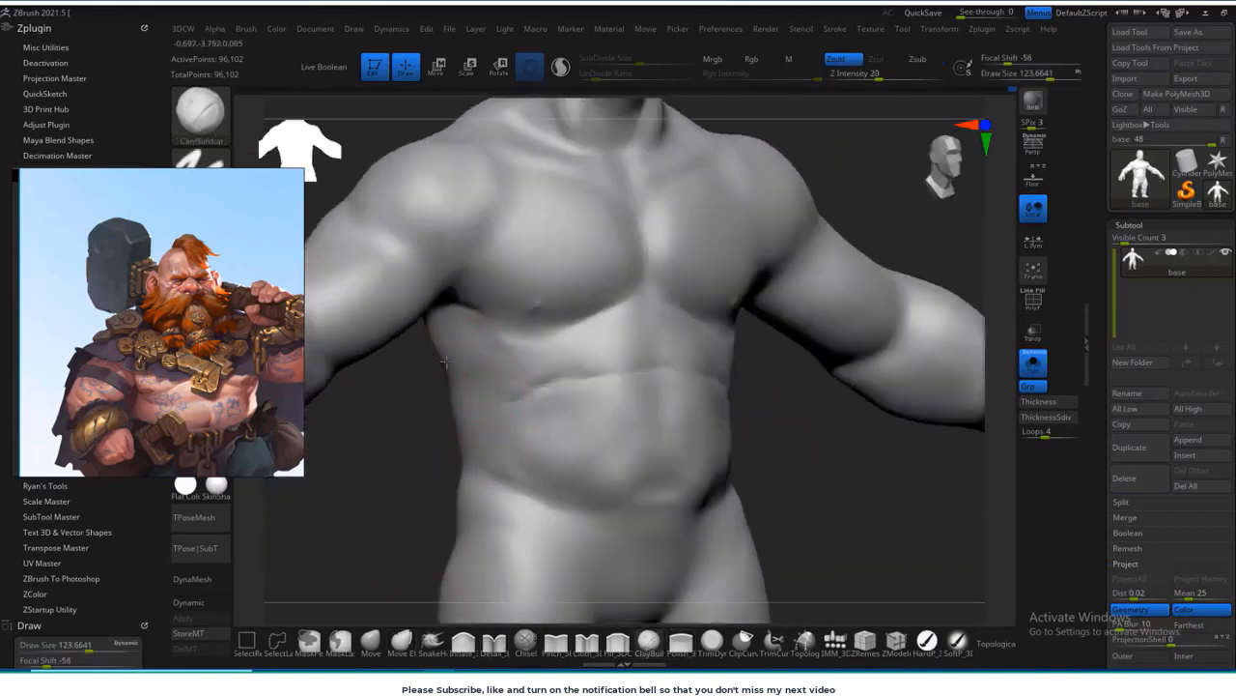
{"action": "left_click_drag", "start_coordinate": [478, 362], "coordinate": [498, 374], "text": "shift"}
{"action": "mouse_move", "coordinate": [870, 450]}
{"action": "left_mouse_down"}
{"action": "mouse_move", "coordinate": [719, 430]}
{"action": "mouse_move", "coordinate": [719, 409]}
{"action": "left_mouse_up"}
{"action": "left_click_drag", "start_coordinate": [711, 332], "coordinate": [731, 344]}
{"action": "mouse_move", "coordinate": [779, 425]}
{"action": "left_mouse_down"}
{"action": "mouse_move", "coordinate": [753, 373]}
{"action": "mouse_move", "coordinate": [709, 382]}
{"action": "left_mouse_up"}
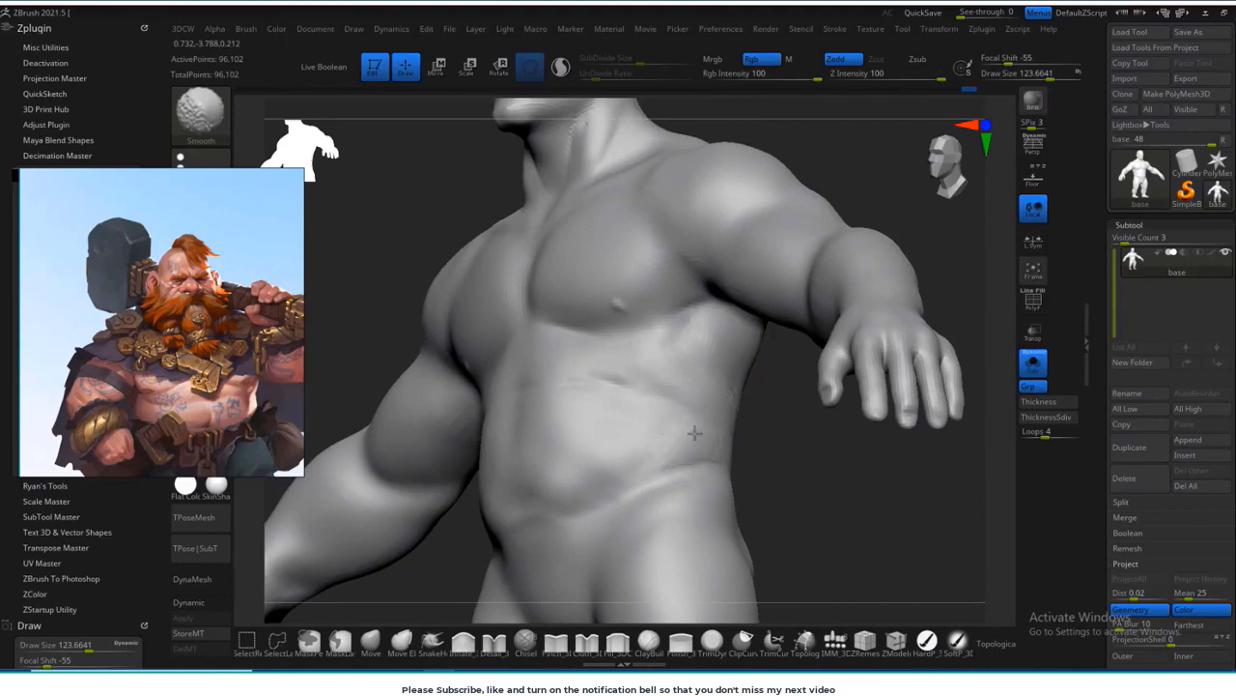
{"action": "left_click_drag", "start_coordinate": [779, 434], "coordinate": [749, 464]}
{"action": "left_click_drag", "start_coordinate": [454, 502], "coordinate": [554, 436], "text": "shift"}
{"action": "mouse_move", "coordinate": [755, 543]}
{"action": "left_mouse_down", "text": "shift"}
{"action": "mouse_move", "coordinate": [776, 553]}
{"action": "mouse_move", "coordinate": [789, 423]}
{"action": "mouse_move", "coordinate": [813, 476]}
{"action": "left_mouse_up", "text": "shift"}
Step: Carve the vertical midline of the belly and a navel with the DamStandard brush at about 37
{"action": "key", "text": "s"}
{"action": "mouse_move", "coordinate": [654, 416]}
{"action": "left_mouse_down"}
{"action": "mouse_move", "coordinate": [634, 416]}
{"action": "mouse_move", "coordinate": [644, 428]}
{"action": "left_mouse_up"}
{"action": "mouse_move", "coordinate": [809, 537]}
{"action": "left_mouse_down", "text": "alt"}
{"action": "mouse_move", "coordinate": [808, 483]}
{"action": "mouse_move", "coordinate": [850, 486]}
{"action": "mouse_move", "coordinate": [881, 456]}
{"action": "mouse_move", "coordinate": [886, 512]}
{"action": "left_mouse_up", "text": "alt"}
{"action": "key", "text": "b"}
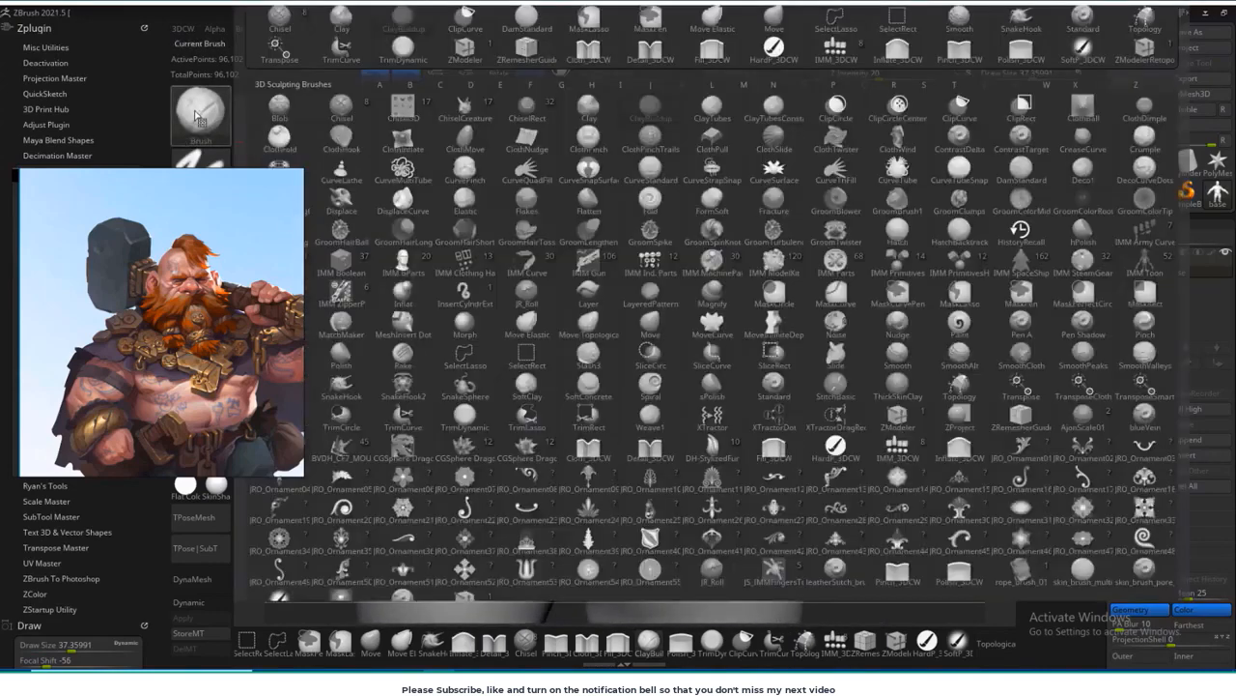
{"action": "key", "text": "d"}
{"action": "key", "text": "s"}
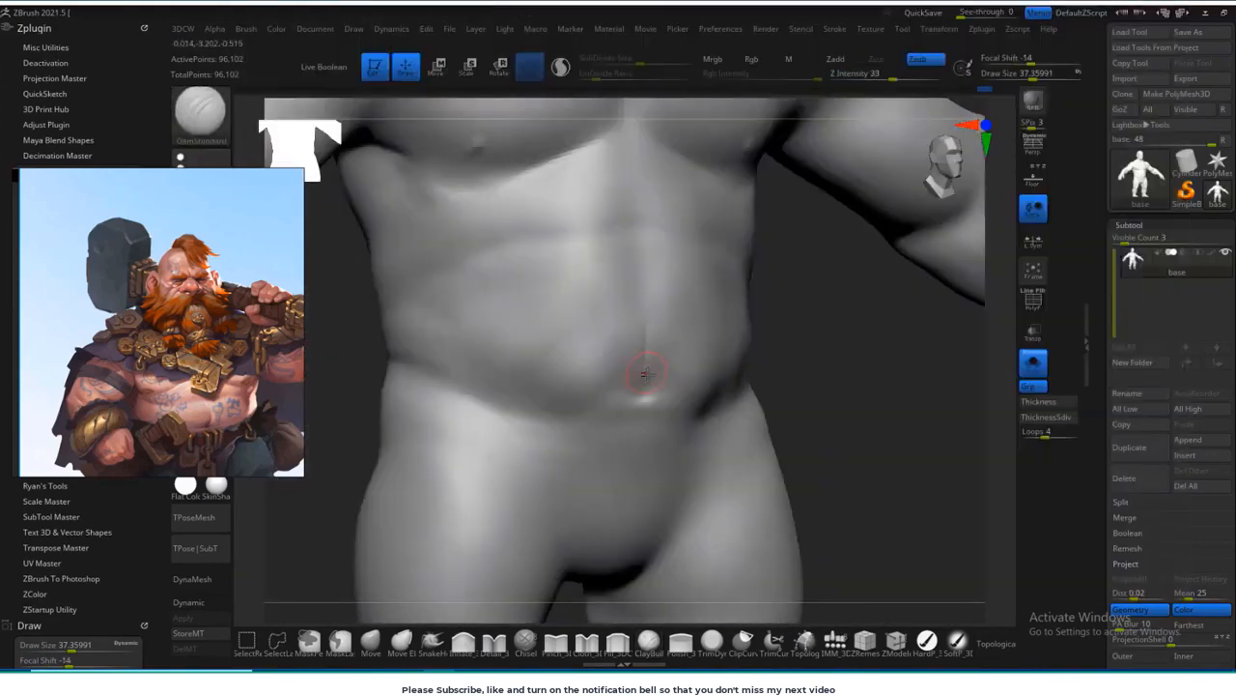
{"action": "left_click_drag", "start_coordinate": [643, 276], "coordinate": [644, 388], "text": "shift"}
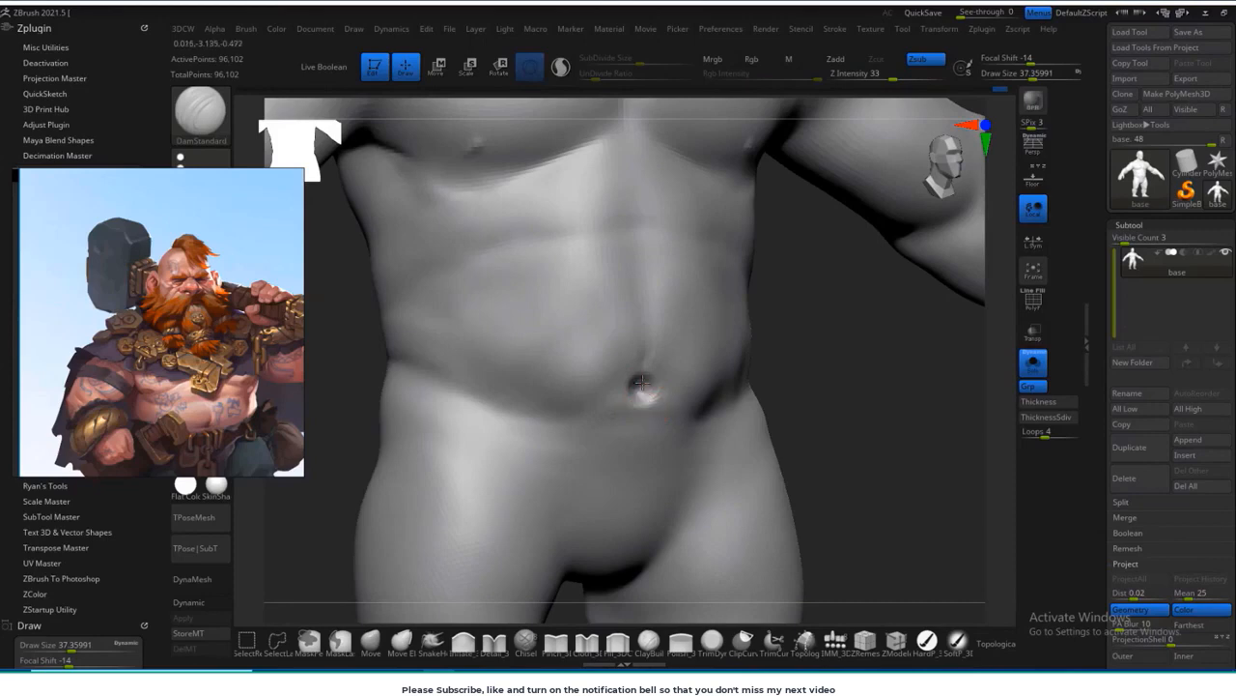
{"action": "left_click_drag", "start_coordinate": [646, 331], "coordinate": [640, 389]}
Step: Enlarge the DamStandard brush to about 128 and carve the muscle groove along the inner forearm below the elbow
{"action": "key", "text": "f"}
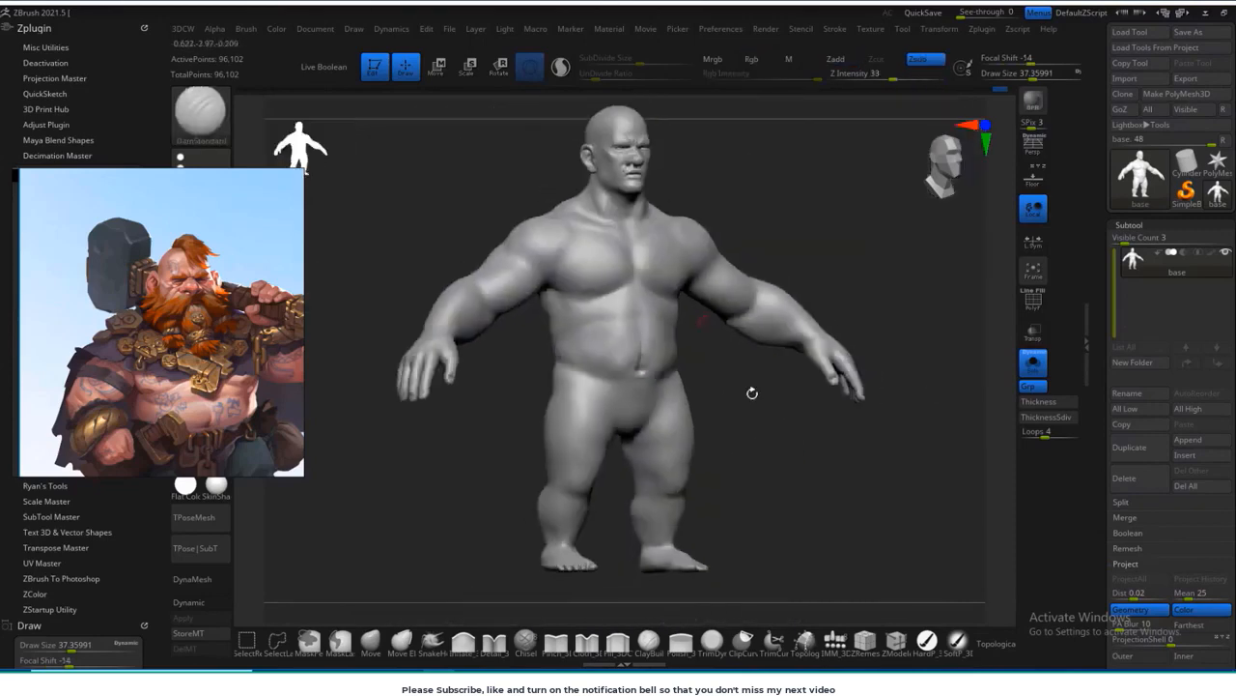
{"action": "left_click_drag", "start_coordinate": [751, 392], "coordinate": [735, 394], "text": "shift"}
{"action": "left_click_drag", "start_coordinate": [763, 425], "coordinate": [781, 570], "text": "alt"}
{"action": "key", "text": "f"}
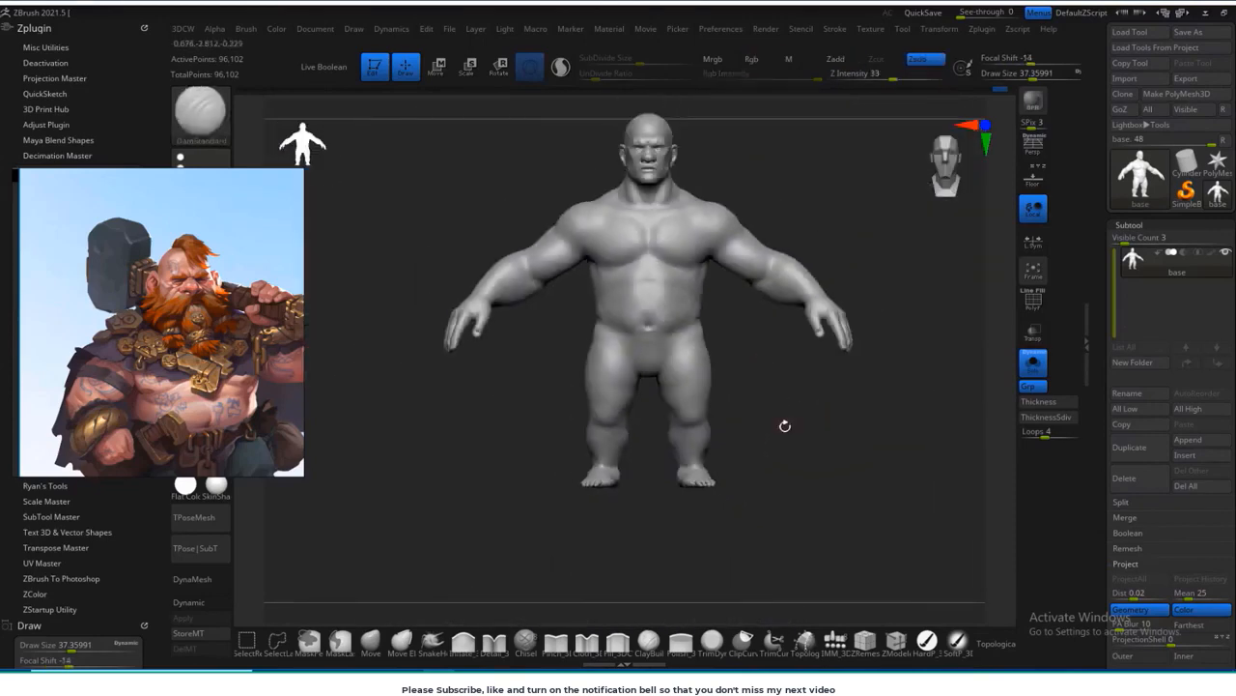
{"action": "mouse_move", "coordinate": [817, 429]}
{"action": "left_mouse_down"}
{"action": "mouse_move", "coordinate": [815, 415]}
{"action": "mouse_move", "coordinate": [817, 554]}
{"action": "mouse_move", "coordinate": [804, 517]}
{"action": "mouse_move", "coordinate": [802, 544]}
{"action": "mouse_move", "coordinate": [794, 520]}
{"action": "left_mouse_up"}
{"action": "left_click_drag", "start_coordinate": [933, 291], "coordinate": [870, 316], "text": "alt"}
{"action": "left_click_drag", "start_coordinate": [779, 580], "coordinate": [836, 338], "text": "alt"}
{"action": "left_click_drag", "start_coordinate": [835, 338], "coordinate": [956, 280], "text": "shift"}
{"action": "mouse_move", "coordinate": [516, 502]}
{"action": "left_mouse_down"}
{"action": "mouse_move", "coordinate": [495, 518]}
{"action": "mouse_move", "coordinate": [498, 586]}
{"action": "mouse_move", "coordinate": [596, 397]}
{"action": "left_mouse_up"}
{"action": "key", "text": "s"}
{"action": "mouse_move", "coordinate": [592, 321]}
{"action": "left_mouse_down"}
{"action": "mouse_move", "coordinate": [621, 321]}
{"action": "mouse_move", "coordinate": [596, 279]}
{"action": "mouse_move", "coordinate": [541, 371]}
{"action": "mouse_move", "coordinate": [587, 318]}
{"action": "left_mouse_up"}
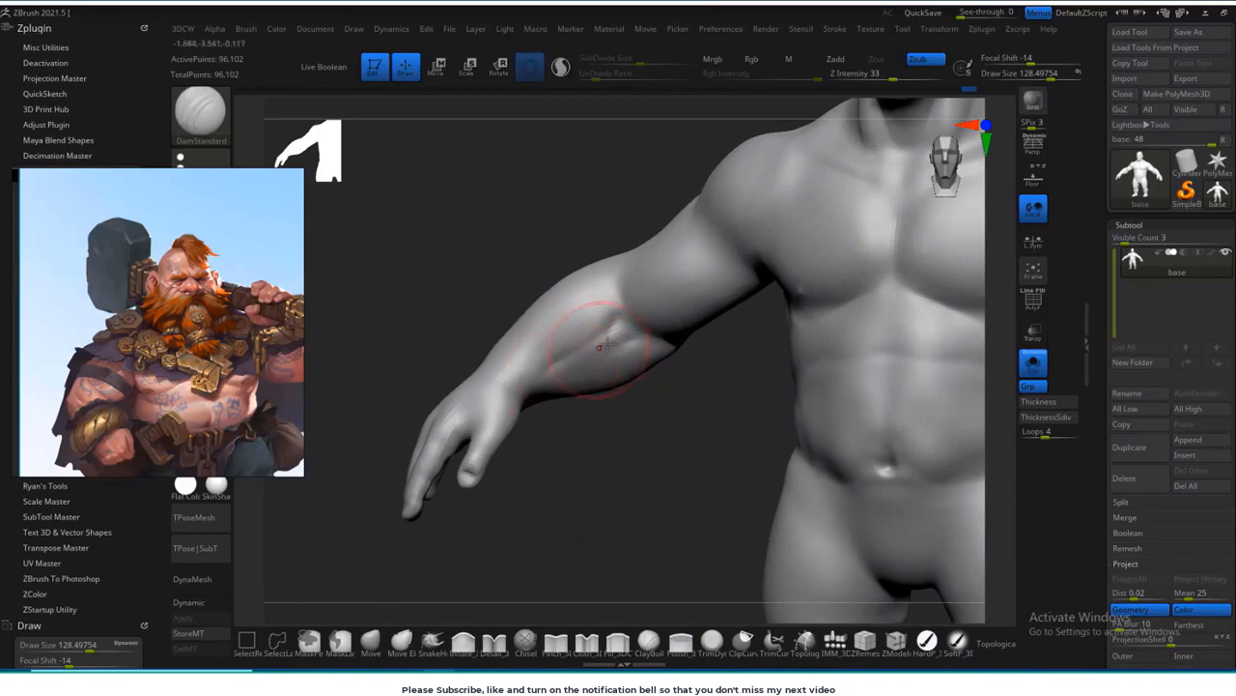
{"action": "mouse_move", "coordinate": [606, 344]}
{"action": "left_mouse_down", "text": "shift"}
{"action": "mouse_move", "coordinate": [563, 348]}
{"action": "mouse_move", "coordinate": [591, 338]}
{"action": "left_mouse_up", "text": "shift"}
Step: Reduce the brush to about 79, define the inner elbow and the underside of the arm, and smooth the elbow area
{"action": "key", "text": "s"}
{"action": "left_click_drag", "start_coordinate": [664, 396], "coordinate": [716, 321]}
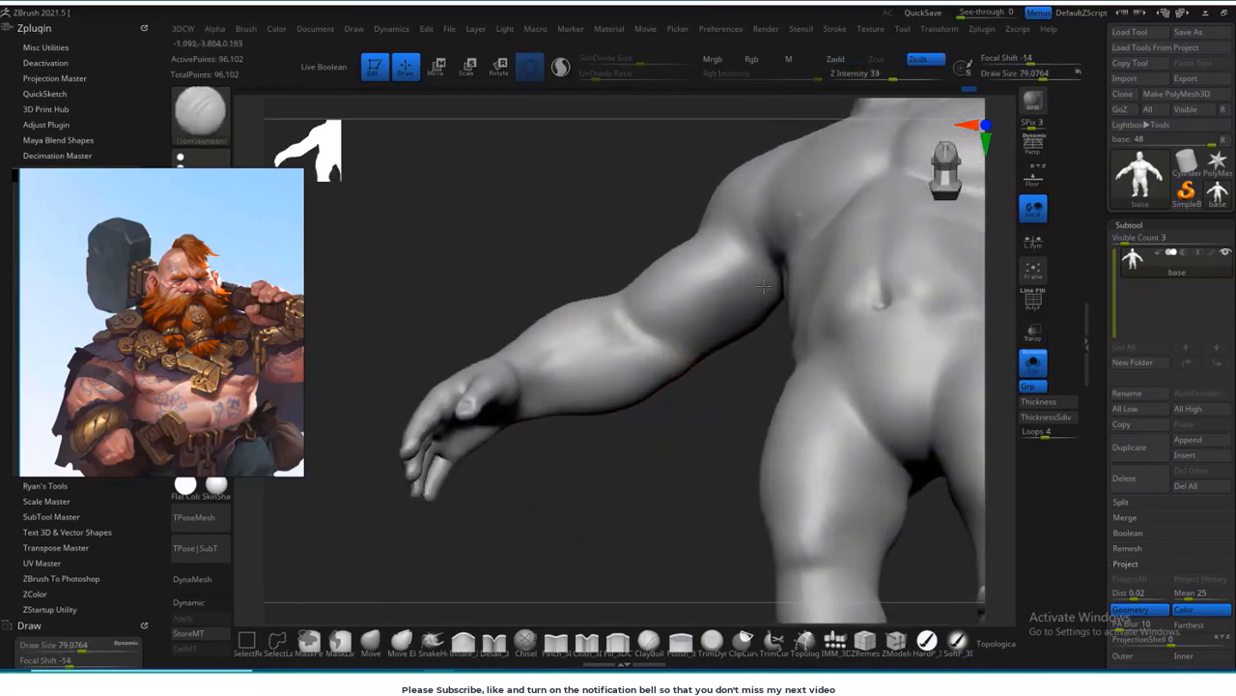
{"action": "left_click_drag", "start_coordinate": [763, 286], "coordinate": [671, 340], "text": "shift"}
{"action": "left_click_drag", "start_coordinate": [703, 385], "coordinate": [660, 349]}
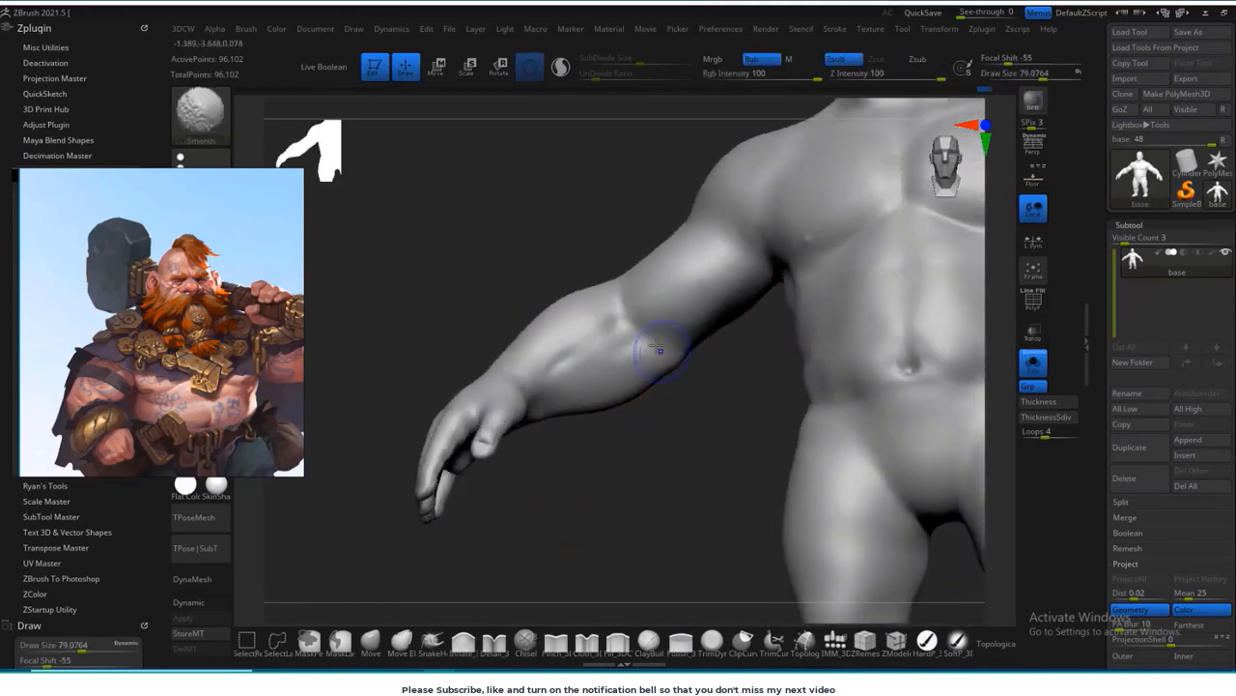
{"action": "left_click_drag", "start_coordinate": [555, 359], "coordinate": [657, 311], "text": "shift"}
Step: Build up the elbow and the muscle ridge along the back of the forearm with the ClayBuildup brush
{"action": "left_click_drag", "start_coordinate": [521, 253], "coordinate": [812, 252]}
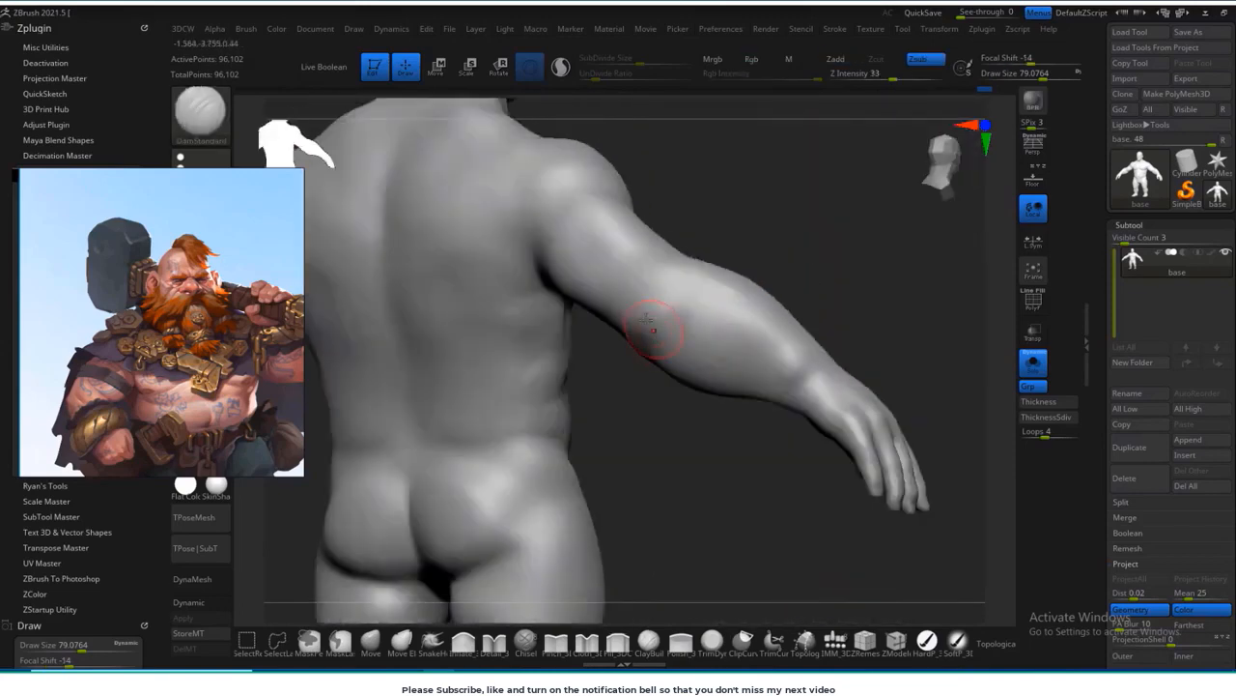
{"action": "left_click", "coordinate": [645, 647]}
{"action": "right_click_drag", "start_coordinate": [662, 315], "coordinate": [634, 340]}
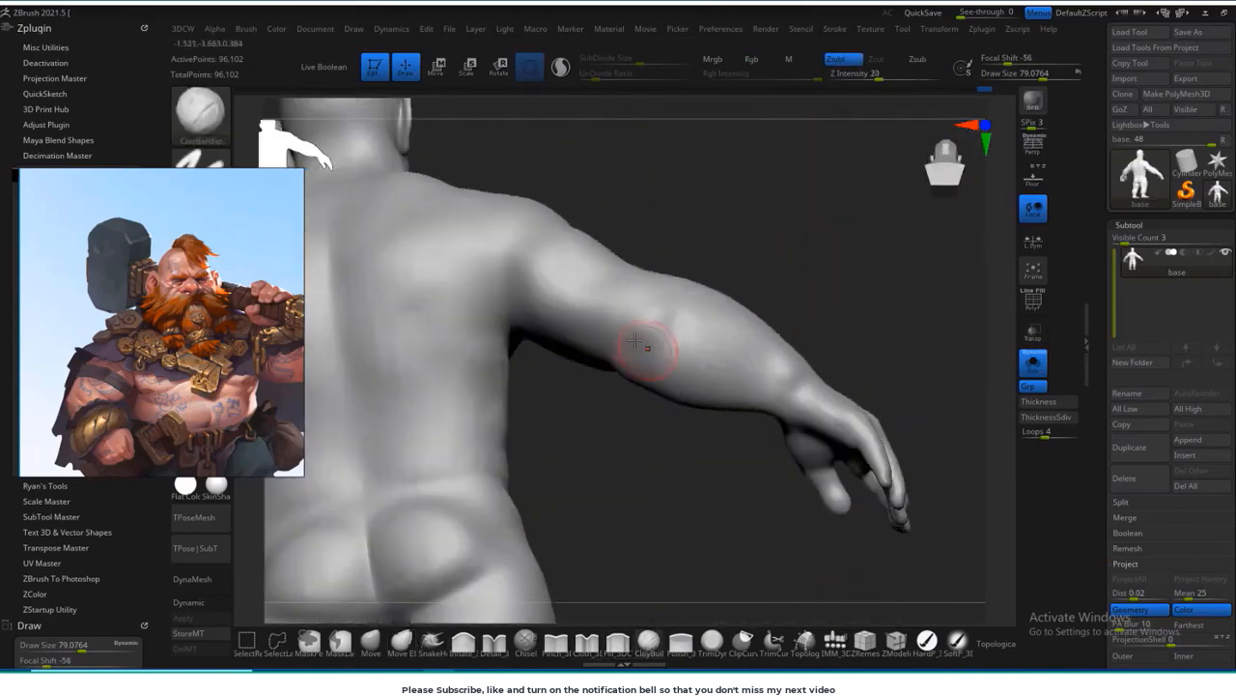
{"action": "left_click_drag", "start_coordinate": [775, 252], "coordinate": [741, 359]}
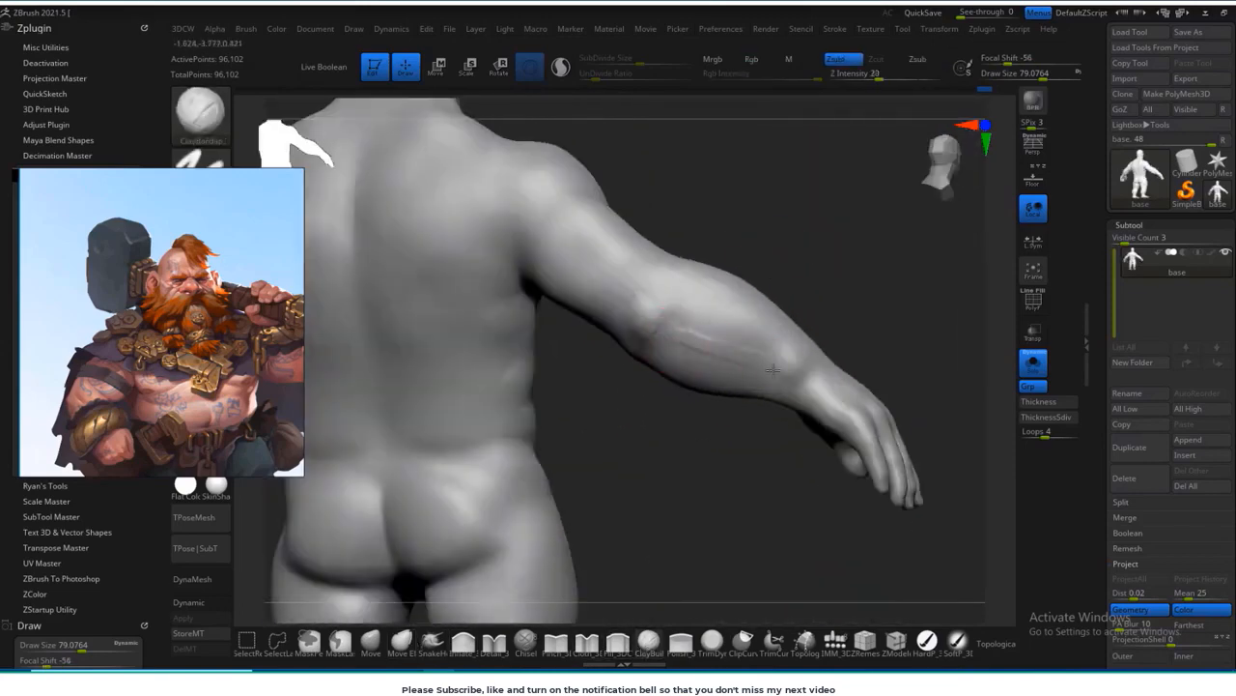
{"action": "mouse_move", "coordinate": [670, 325]}
{"action": "left_mouse_down", "text": "shift"}
{"action": "mouse_move", "coordinate": [784, 370]}
{"action": "mouse_move", "coordinate": [688, 328]}
{"action": "left_mouse_up", "text": "shift"}
Step: Append a cube subtool beneath the figure, replace it with an editable PolyCube, and display its polyframe
{"action": "key", "text": "f"}
{"action": "left_click_drag", "start_coordinate": [821, 464], "coordinate": [599, 463]}
{"action": "mouse_move", "coordinate": [570, 520]}
{"action": "left_mouse_down", "text": "alt"}
{"action": "mouse_move", "coordinate": [567, 492]}
{"action": "mouse_move", "coordinate": [798, 379]}
{"action": "mouse_move", "coordinate": [850, 386]}
{"action": "left_mouse_up", "text": "alt"}
{"action": "key", "text": "f"}
{"action": "mouse_move", "coordinate": [831, 483]}
{"action": "left_mouse_down"}
{"action": "mouse_move", "coordinate": [599, 502]}
{"action": "mouse_move", "coordinate": [598, 251]}
{"action": "left_mouse_up"}
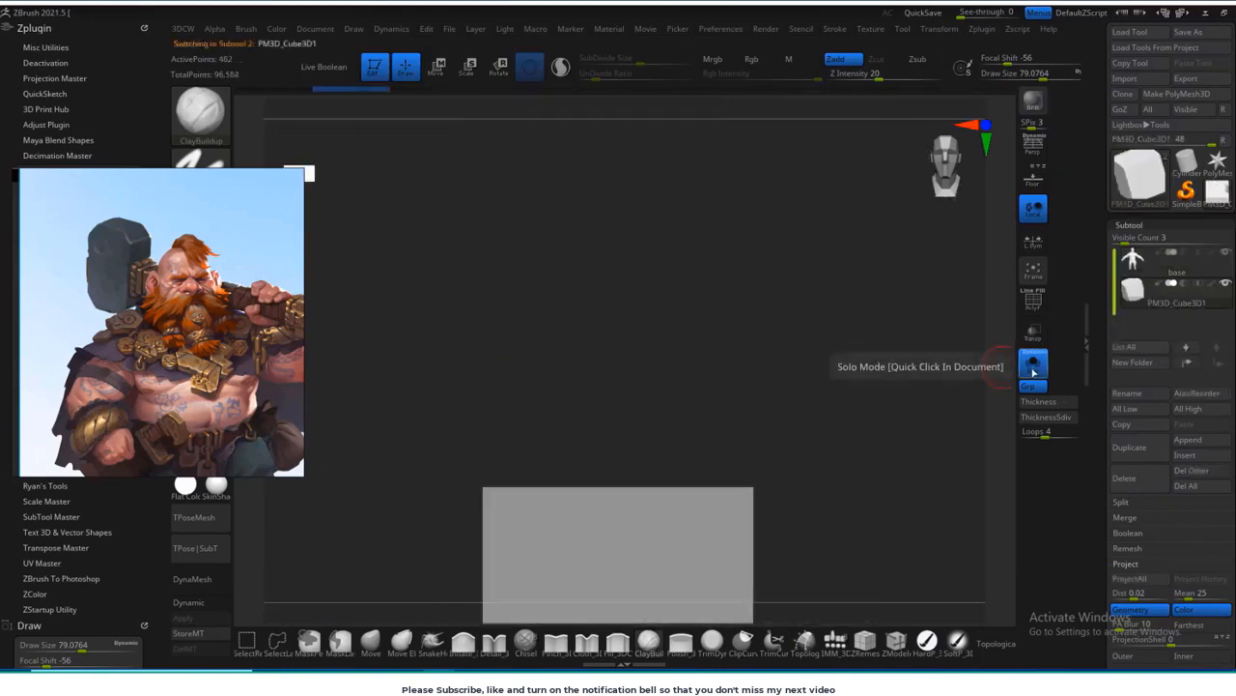
{"action": "left_click", "coordinate": [1032, 365]}
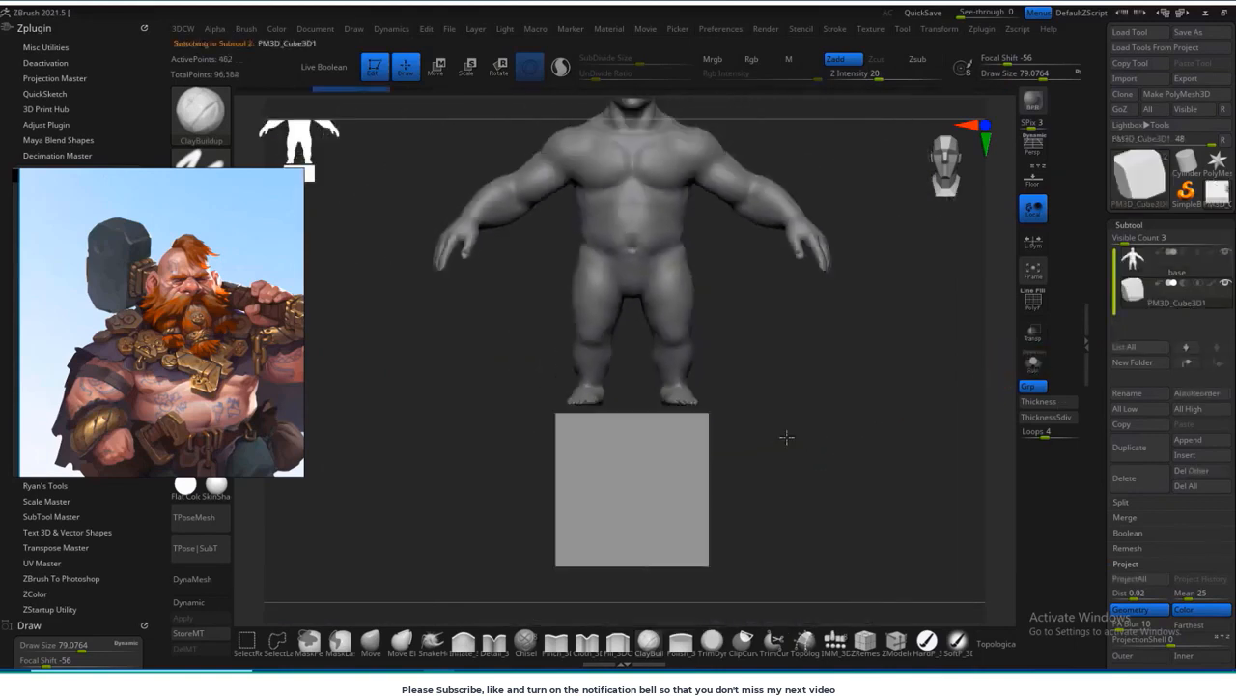
{"action": "key", "text": "w"}
{"action": "mouse_move", "coordinate": [815, 433]}
{"action": "left_mouse_down", "text": "alt"}
{"action": "mouse_move", "coordinate": [814, 362]}
{"action": "mouse_move", "coordinate": [814, 425]}
{"action": "left_mouse_up", "text": "alt"}
{"action": "left_click", "coordinate": [588, 320]}
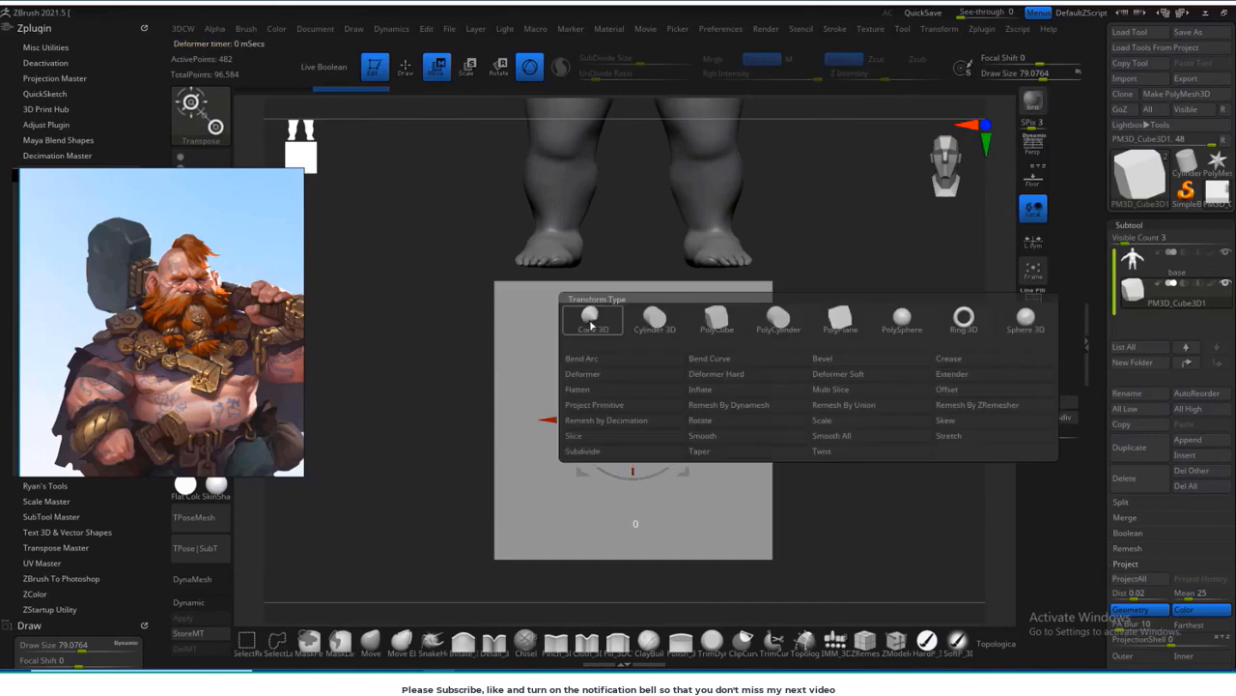
{"action": "left_click", "coordinate": [723, 332]}
{"action": "key", "text": "shift+f"}
Step: Reduce the PolyCube's divisions to 3 across, 3 high and 4 deep
{"action": "left_click_drag", "start_coordinate": [702, 400], "coordinate": [579, 349], "text": "alt"}
{"action": "right_click_drag", "start_coordinate": [651, 351], "coordinate": [802, 344]}
{"action": "left_click_drag", "start_coordinate": [709, 361], "coordinate": [708, 358]}
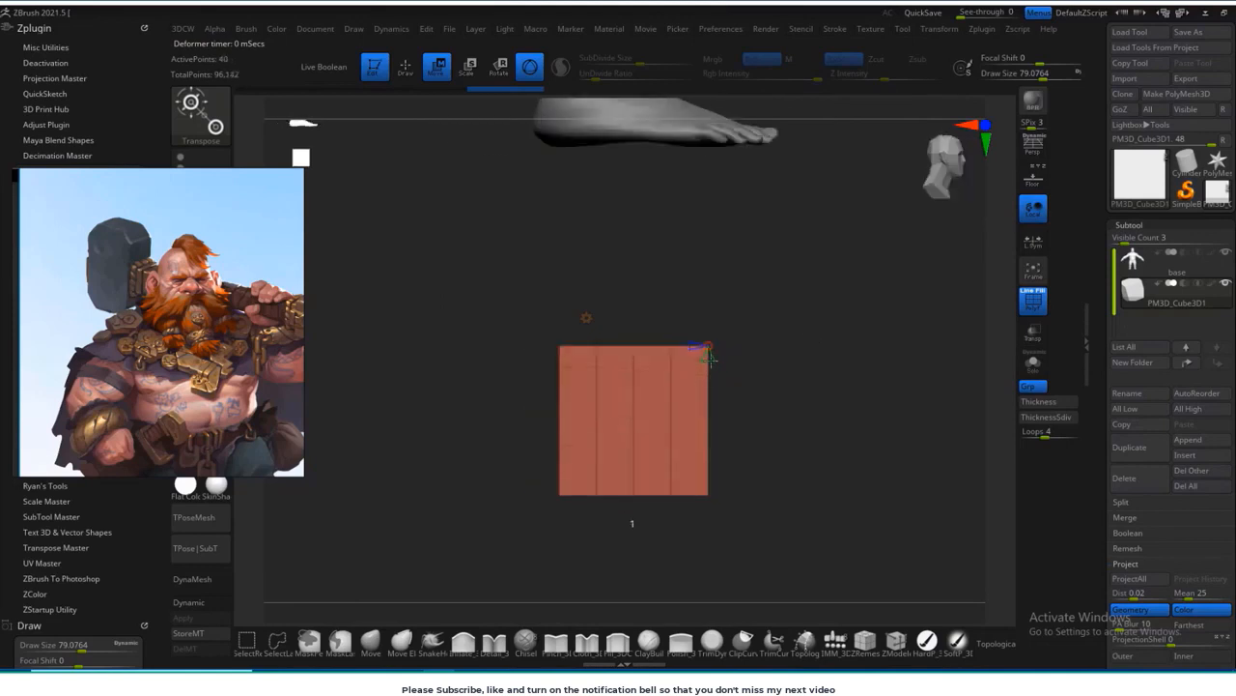
{"action": "right_click_drag", "start_coordinate": [831, 362], "coordinate": [688, 358]}
Step: Switch to Gizmo 3D, raise the cube to foot level between the feet, and flatten its height
{"action": "left_click", "coordinate": [586, 318]}
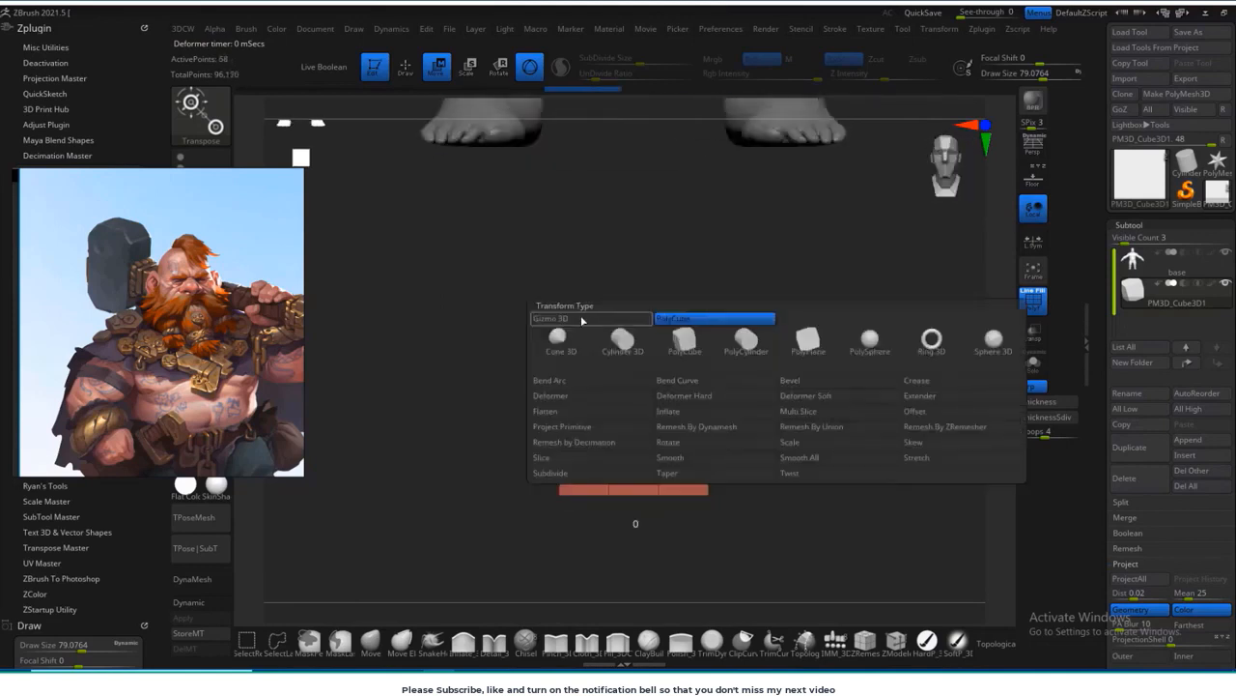
{"action": "left_click", "coordinate": [582, 320]}
{"action": "right_click_drag", "start_coordinate": [784, 337], "coordinate": [773, 295], "text": "ctrl"}
{"action": "left_click_drag", "start_coordinate": [638, 350], "coordinate": [638, 198]}
{"action": "right_click_drag", "start_coordinate": [641, 202], "coordinate": [645, 253], "text": "ctrl"}
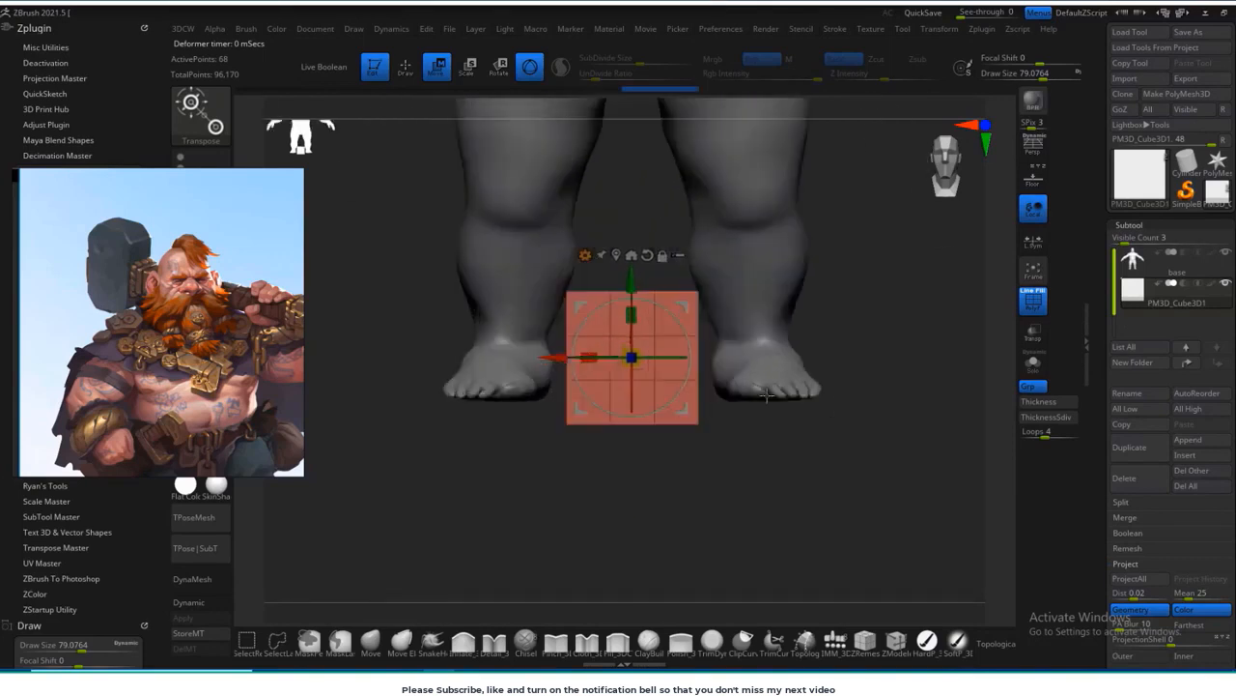
{"action": "left_click_drag", "start_coordinate": [634, 315], "coordinate": [635, 341]}
Step: Examine the boots in the reference, then isolate the block and scale its width and depth to form a shoe base
{"action": "middle_click_drag", "start_coordinate": [239, 334], "coordinate": [175, 174]}
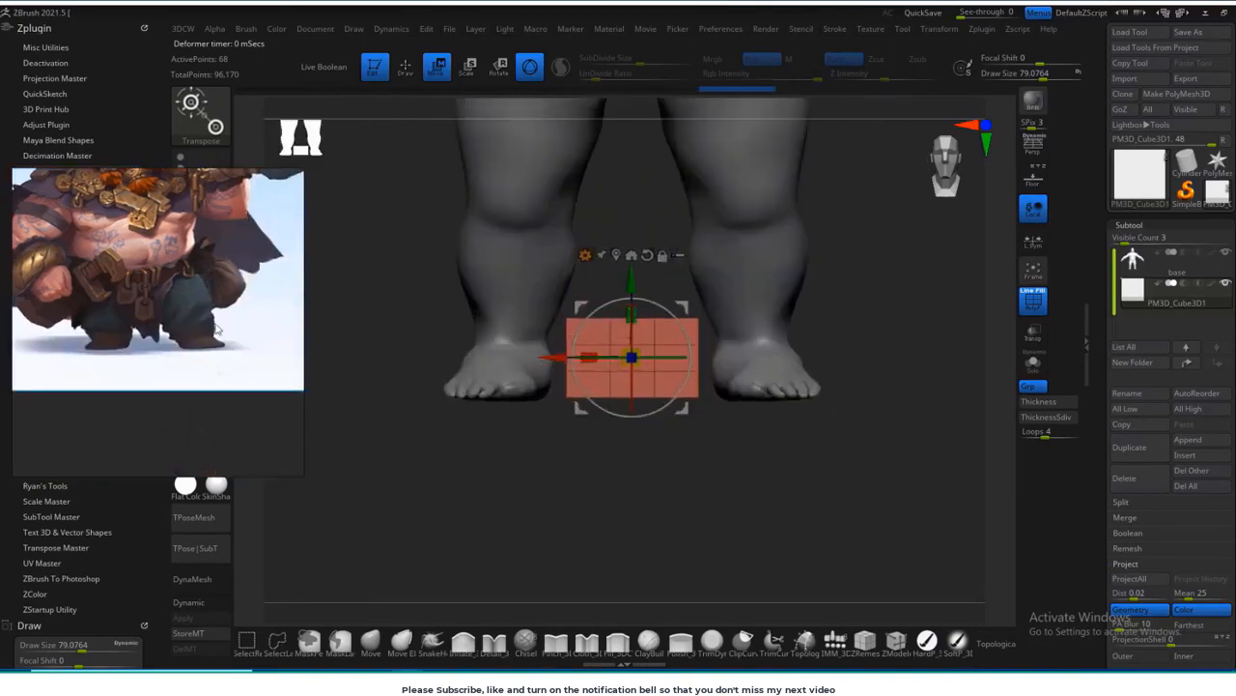
{"action": "scroll", "coordinate": [207, 350], "scroll_direction": "up", "scroll_amount": 7}
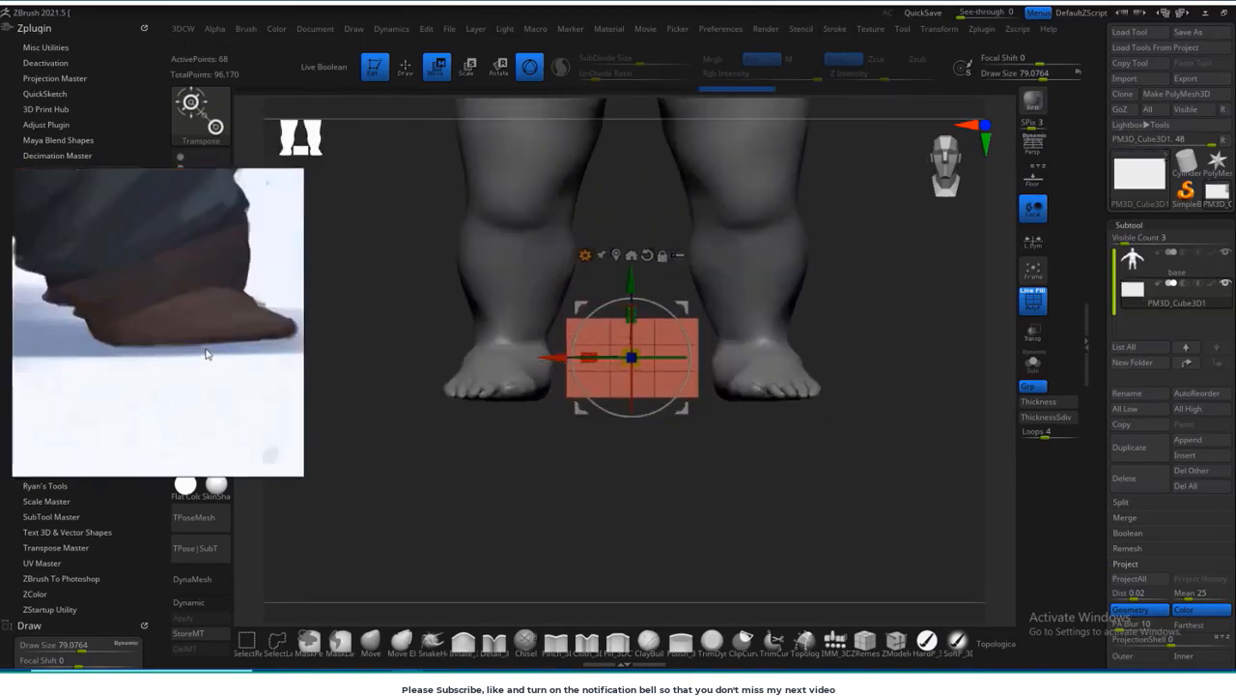
{"action": "middle_click_drag", "start_coordinate": [206, 352], "coordinate": [187, 378]}
{"action": "scroll", "coordinate": [188, 378], "scroll_direction": "down", "scroll_amount": 3}
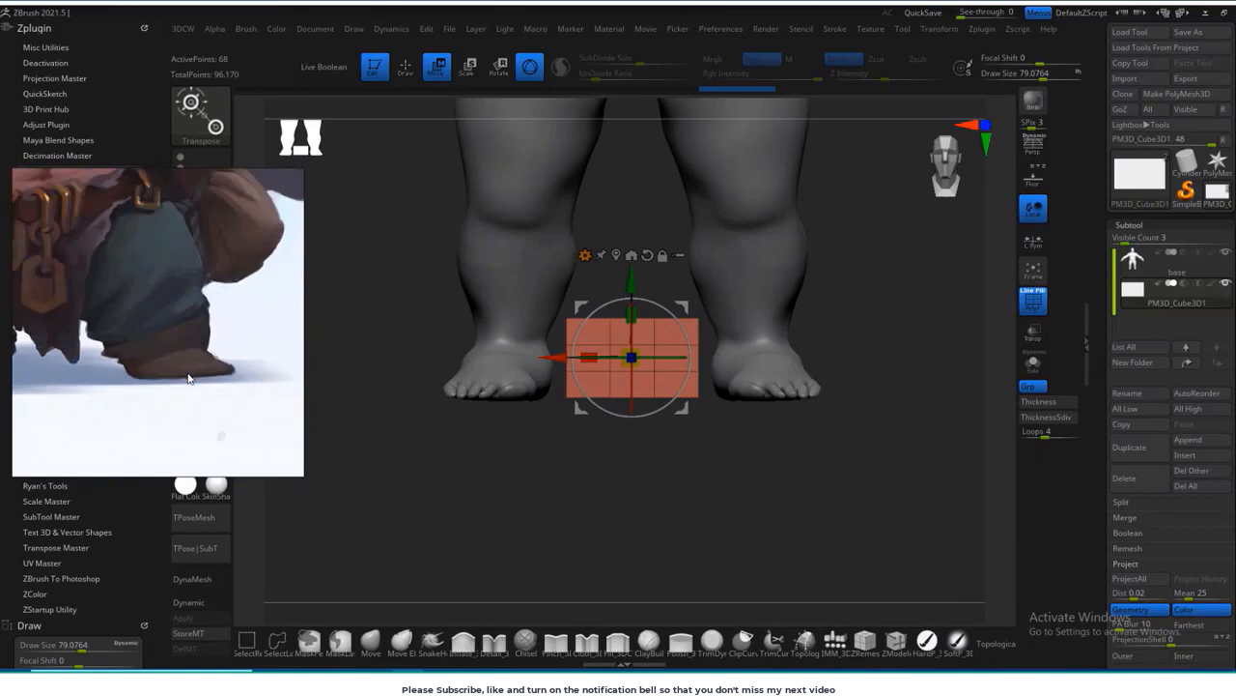
{"action": "middle_click_drag", "start_coordinate": [164, 314], "coordinate": [172, 381]}
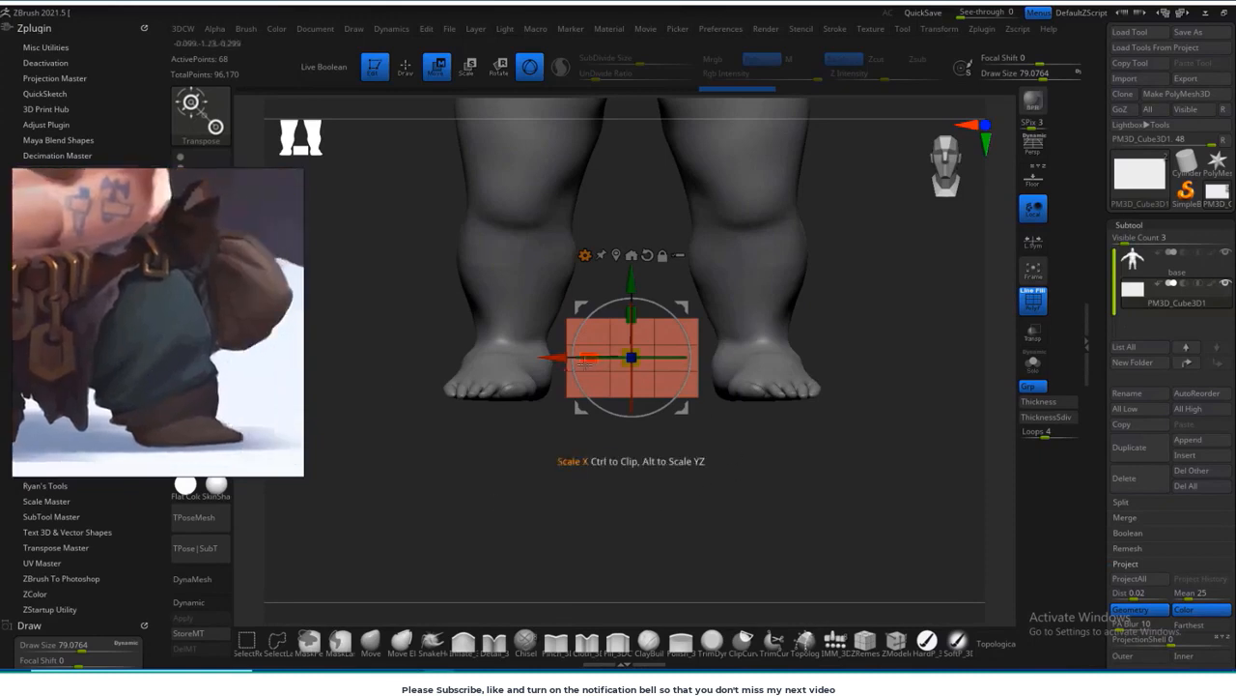
{"action": "left_click_drag", "start_coordinate": [591, 358], "coordinate": [601, 359]}
{"action": "left_click_drag", "start_coordinate": [773, 450], "coordinate": [702, 448], "text": "shift"}
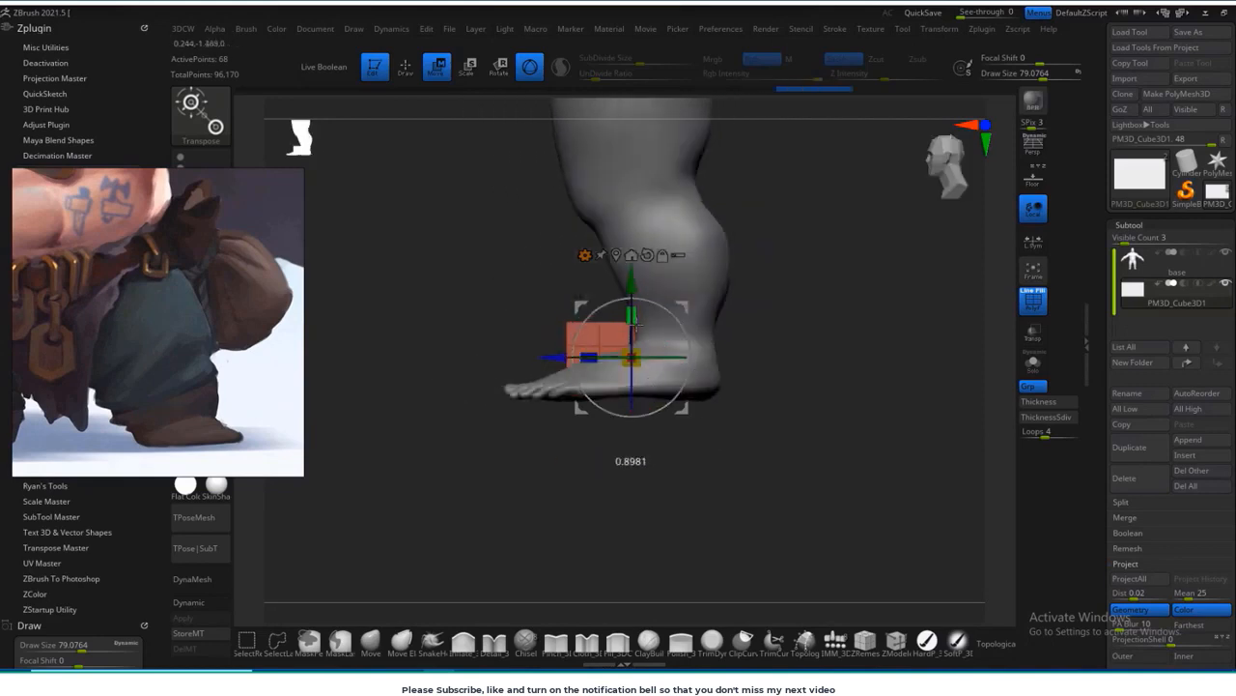
{"action": "left_click", "coordinate": [1033, 364]}
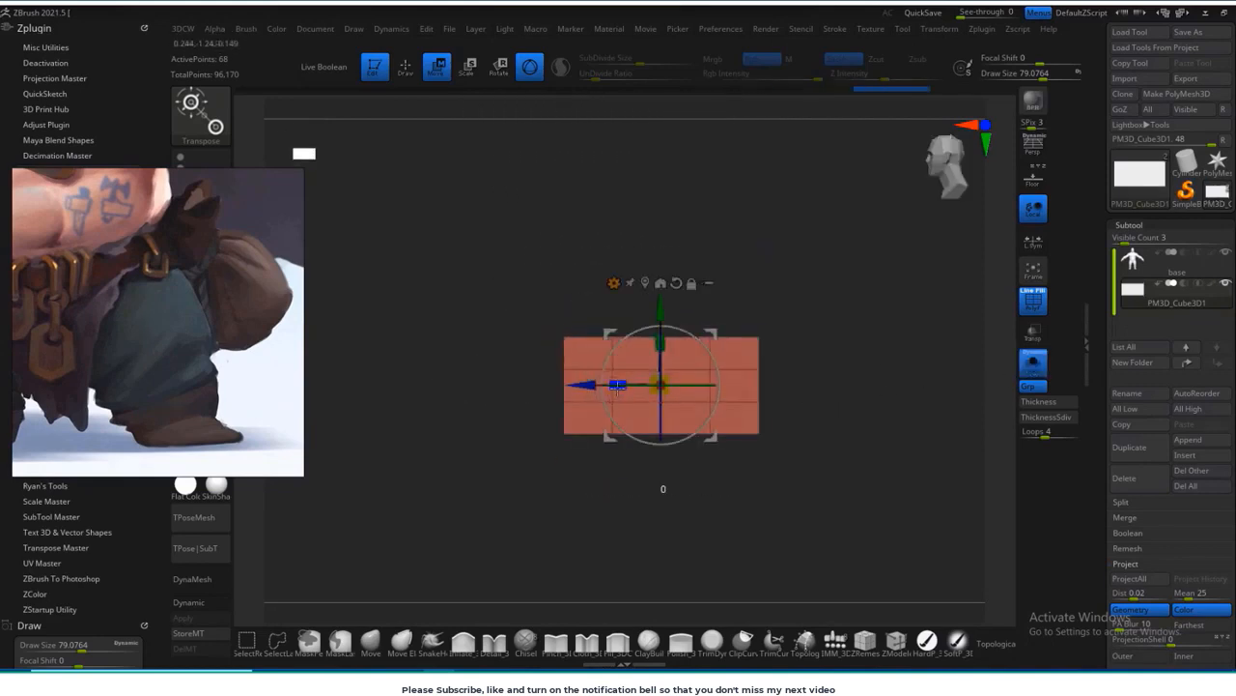
{"action": "left_click_drag", "start_coordinate": [617, 386], "coordinate": [611, 386]}
{"action": "left_click_drag", "start_coordinate": [577, 537], "coordinate": [645, 532], "text": "shift"}
{"action": "left_click_drag", "start_coordinate": [662, 387], "coordinate": [664, 388]}
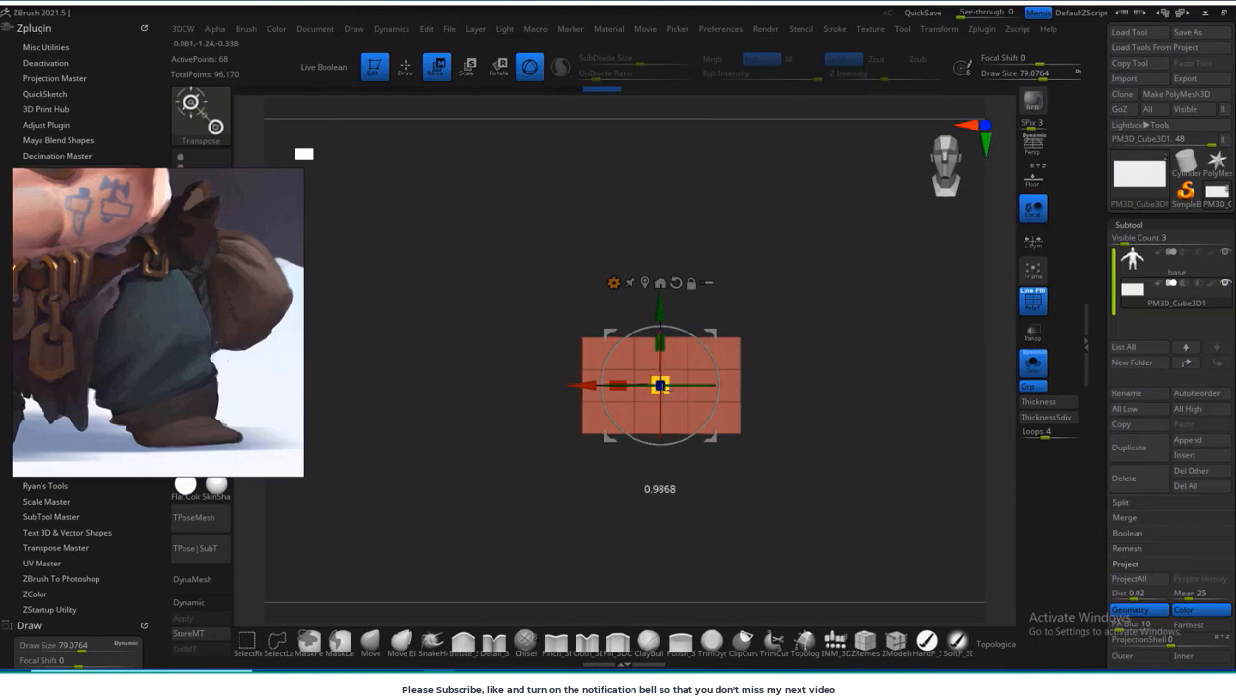
Step: Extrude the rear half of the block's top faces upward with ZModeler
{"action": "left_click_drag", "start_coordinate": [751, 381], "coordinate": [872, 454], "text": "shift"}
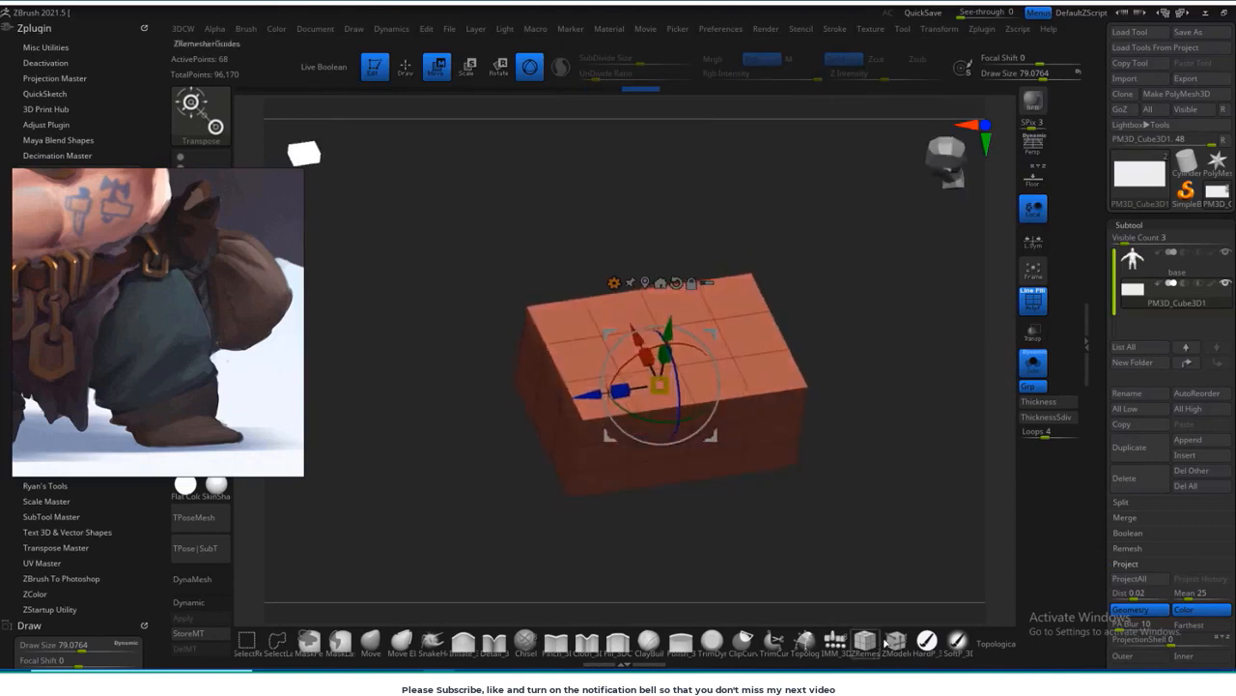
{"action": "left_click", "coordinate": [889, 641]}
{"action": "left_click", "coordinate": [757, 326]}
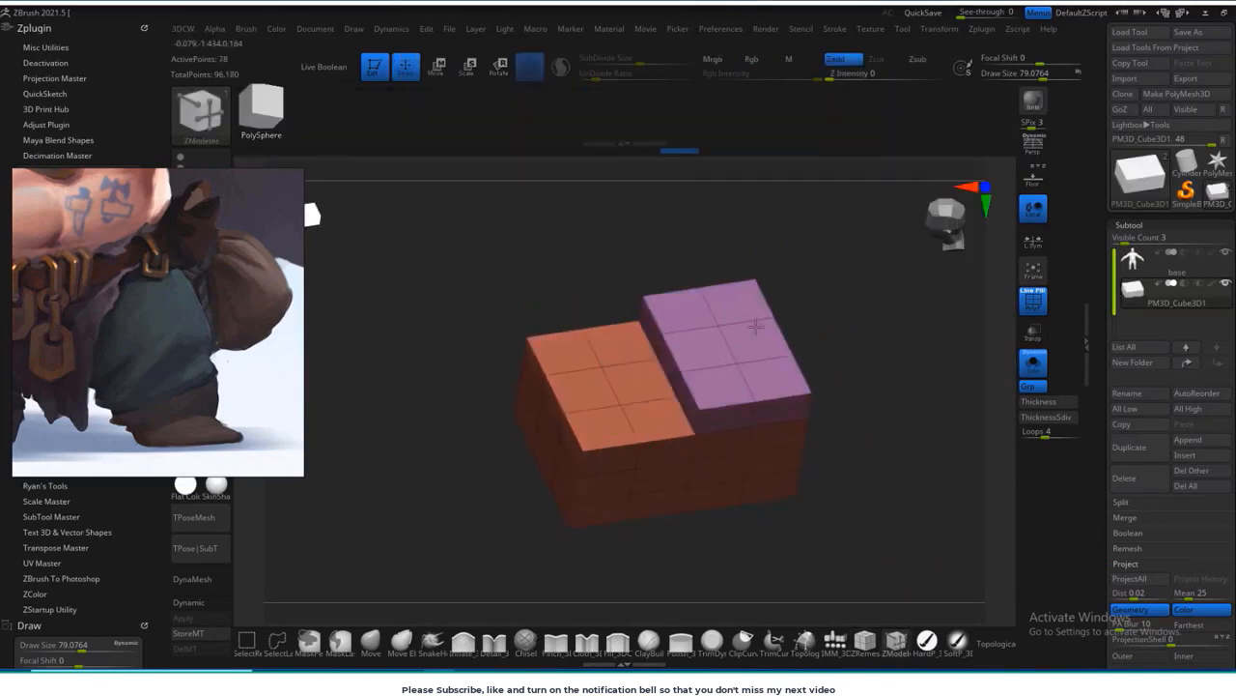
{"action": "left_click_drag", "start_coordinate": [756, 327], "coordinate": [773, 248]}
Step: Mask all but the middle of the block's rear end, pull it backward to taper the heel, and clear the mask
{"action": "left_click_drag", "start_coordinate": [842, 324], "coordinate": [819, 372], "text": "shift"}
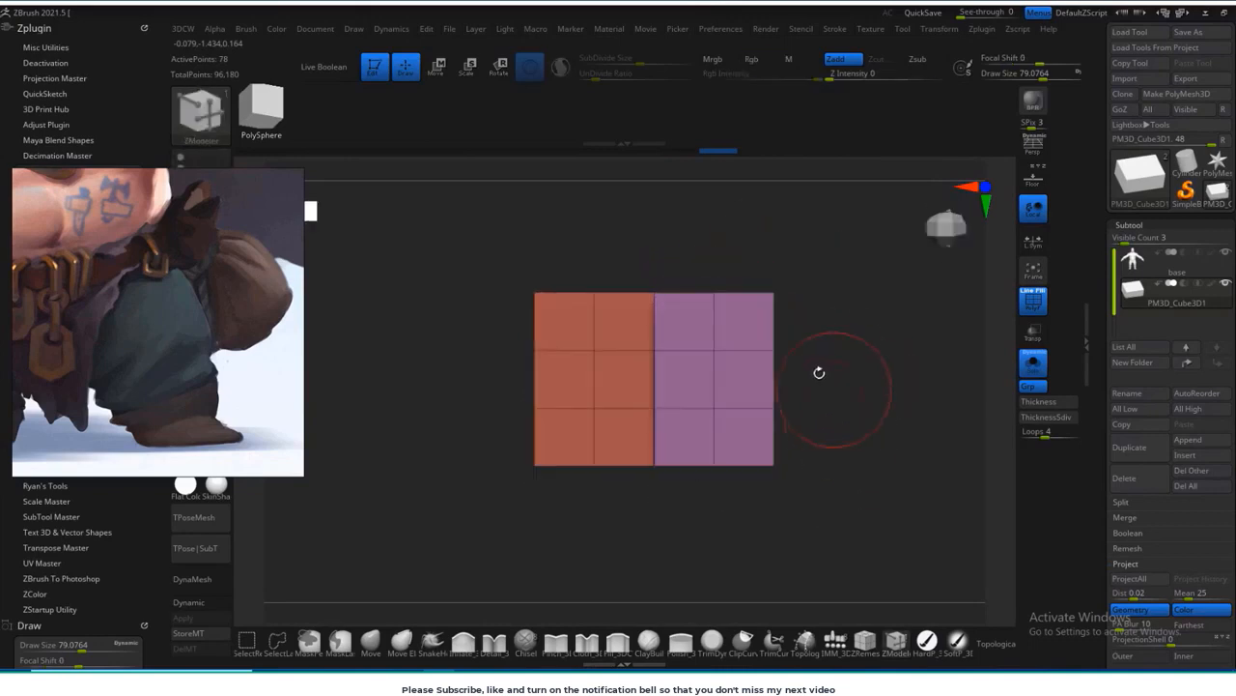
{"action": "left_click", "coordinate": [344, 645]}
{"action": "mouse_move", "coordinate": [823, 313]}
{"action": "left_mouse_down", "text": "ctrl+shift"}
{"action": "mouse_move", "coordinate": [780, 405]}
{"action": "mouse_move", "coordinate": [829, 407]}
{"action": "left_mouse_up", "text": "ctrl+shift"}
{"action": "left_click", "coordinate": [832, 408], "text": "ctrl+shift"}
{"action": "left_click_drag", "start_coordinate": [794, 286], "coordinate": [804, 371], "text": "ctrl"}
{"action": "left_click", "coordinate": [898, 367], "text": "ctrl"}
{"action": "key", "text": "w"}
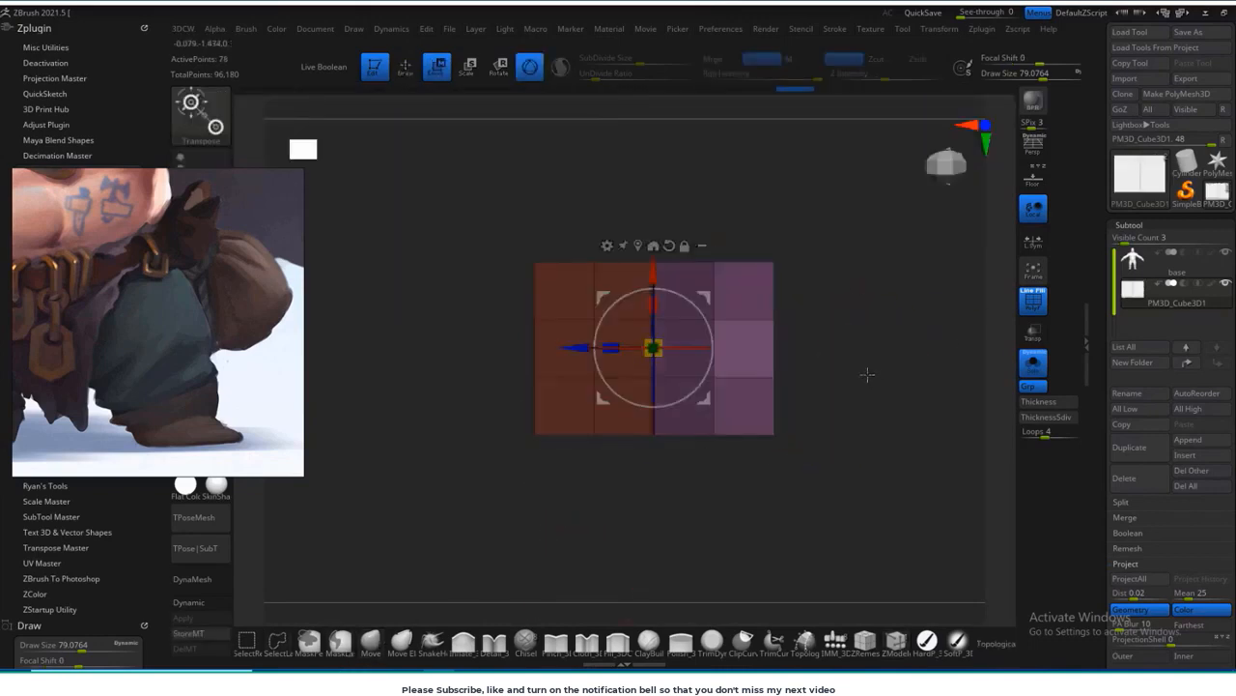
{"action": "left_click_drag", "start_coordinate": [585, 347], "coordinate": [723, 346], "text": "alt"}
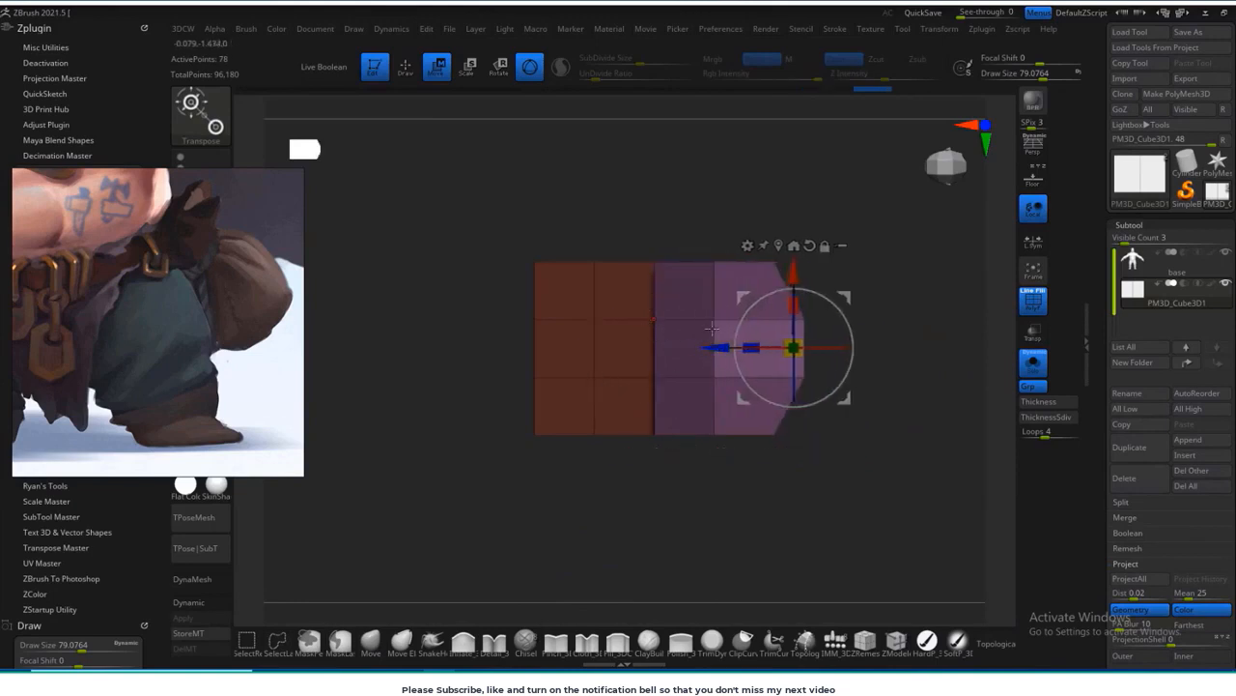
{"action": "key", "text": "ctrl+shift+a"}
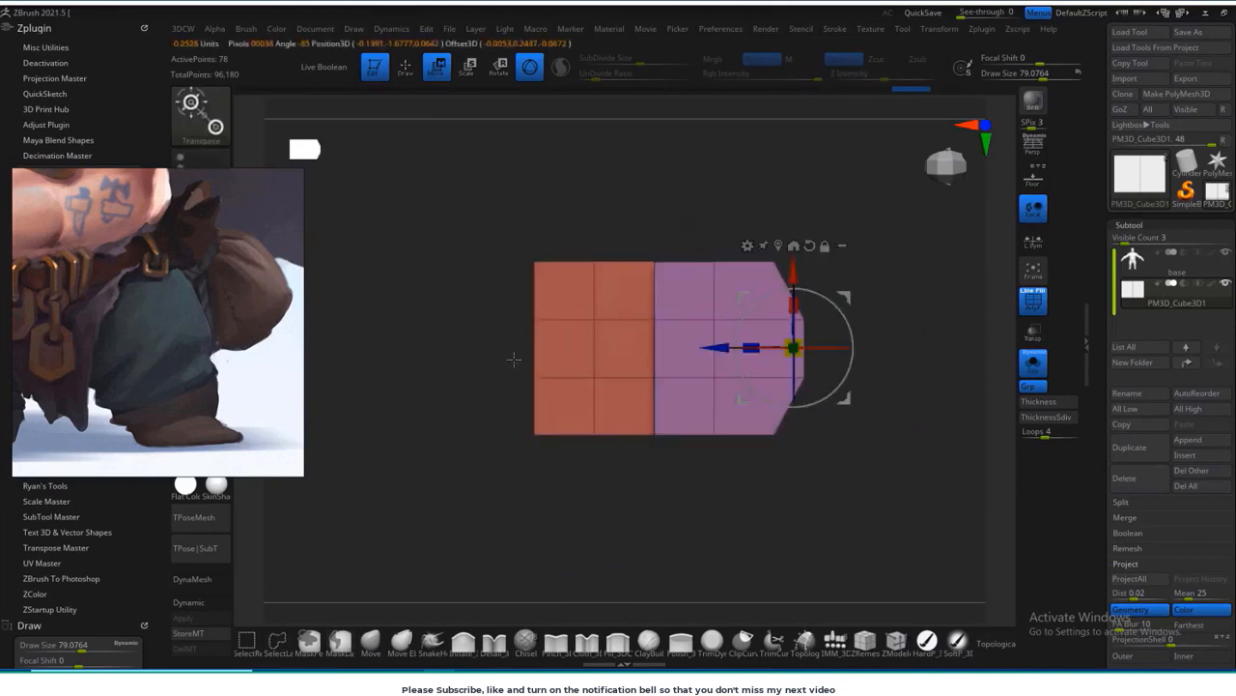
Step: Mask all but the middle of the block's front end, pull it forward to taper the toe, and clear the mask
{"action": "mouse_move", "coordinate": [482, 312]}
{"action": "left_mouse_down", "text": "ctrl"}
{"action": "mouse_move", "coordinate": [436, 383]}
{"action": "mouse_move", "coordinate": [583, 320]}
{"action": "left_mouse_up", "text": "ctrl"}
{"action": "left_click", "coordinate": [611, 374], "text": "ctrl"}
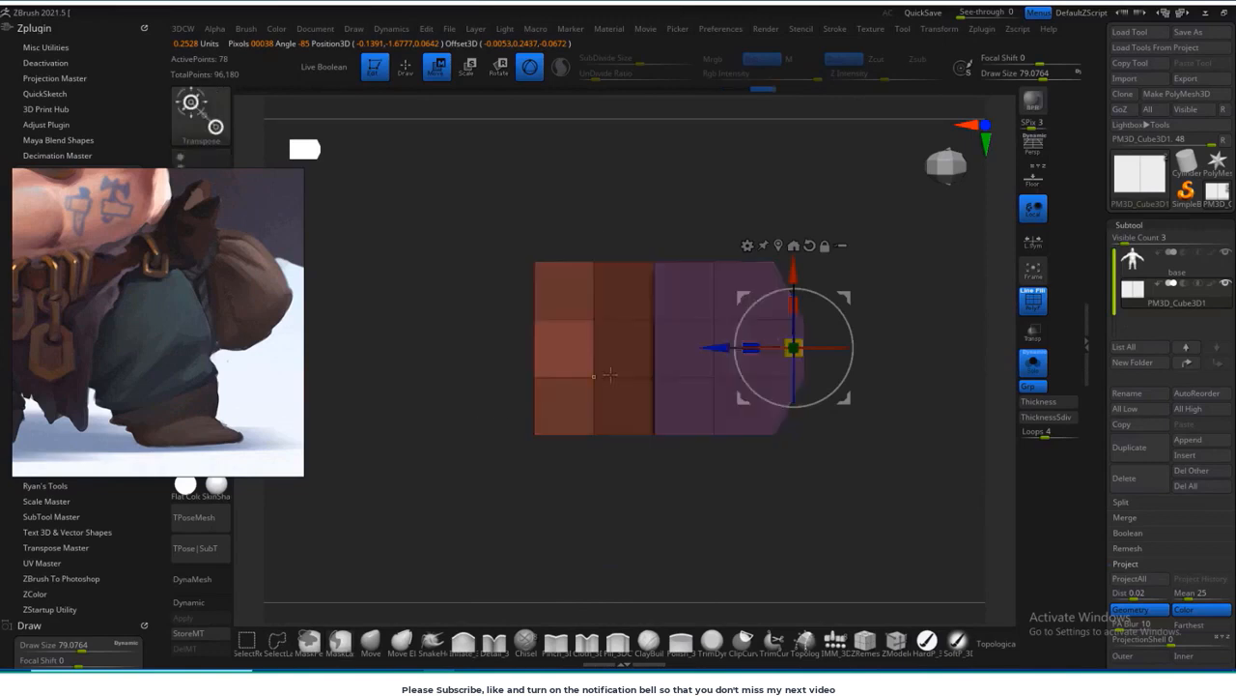
{"action": "left_click_drag", "start_coordinate": [718, 350], "coordinate": [477, 364], "text": "alt"}
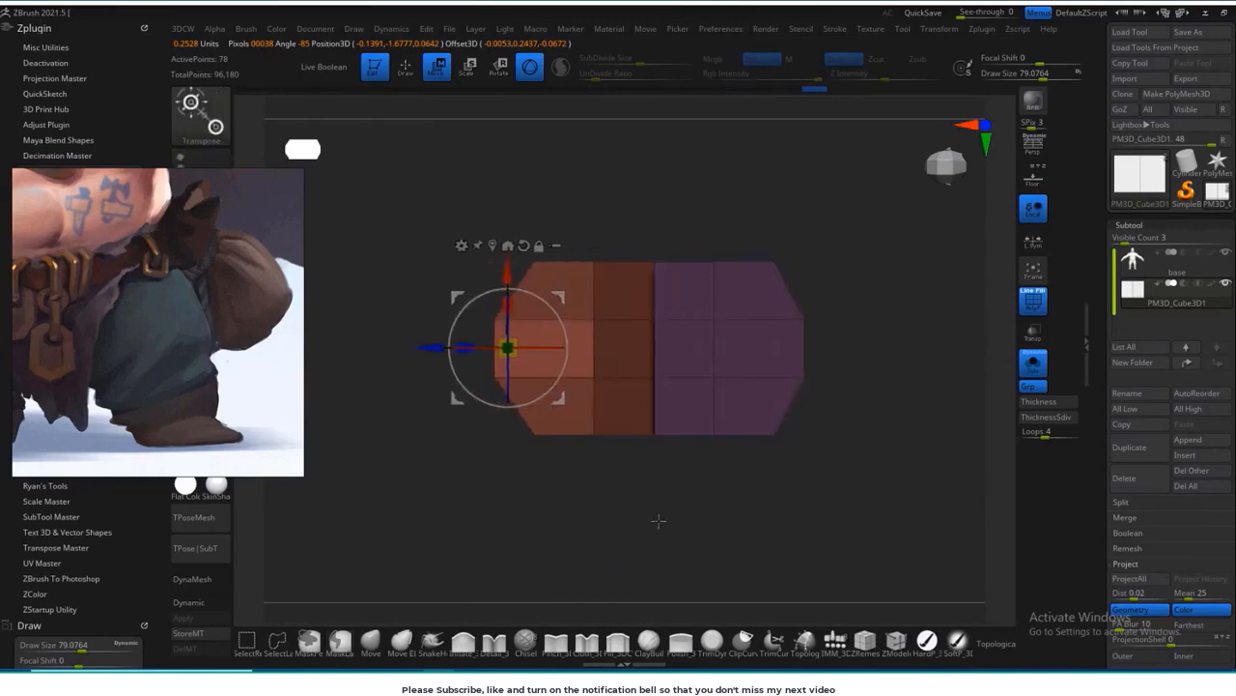
{"action": "mouse_move", "coordinate": [659, 521]}
{"action": "left_mouse_down"}
{"action": "mouse_move", "coordinate": [798, 455]}
{"action": "mouse_move", "coordinate": [870, 476]}
{"action": "left_mouse_up"}
{"action": "key", "text": "q"}
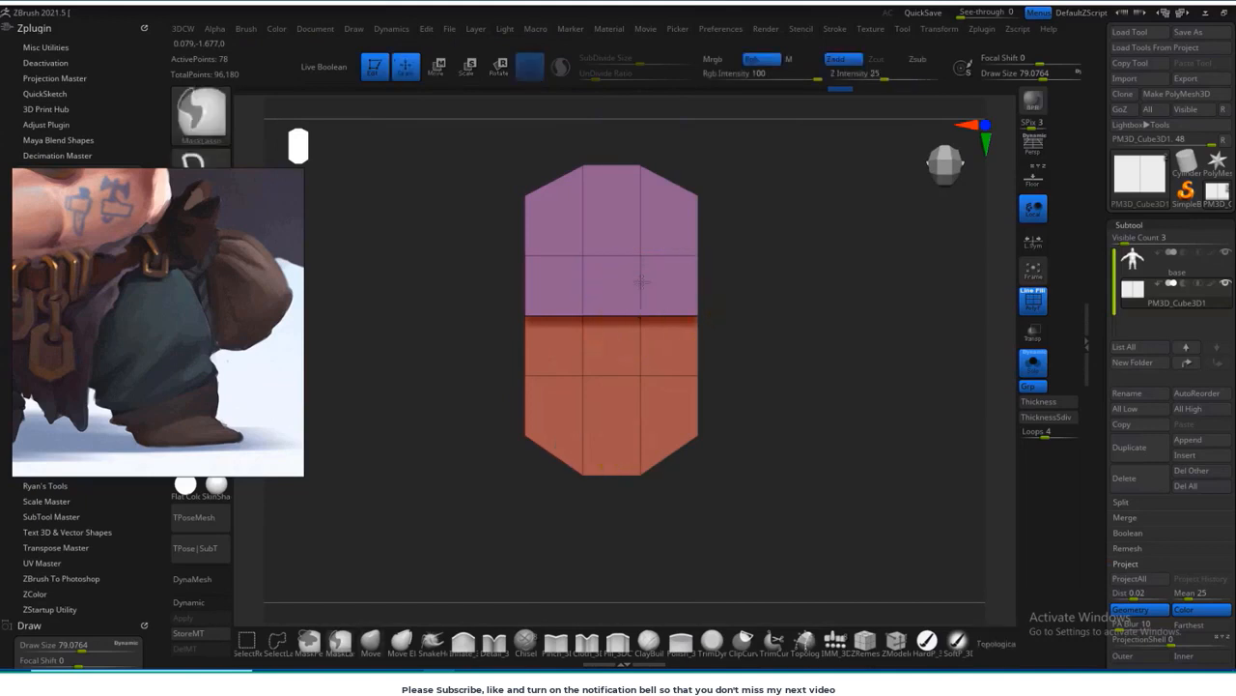
Step: Mask all but the middle of the raised ankle block's front face and pull it forward to taper it
{"action": "left_click_drag", "start_coordinate": [630, 353], "coordinate": [638, 354]}
{"action": "key", "text": "w"}
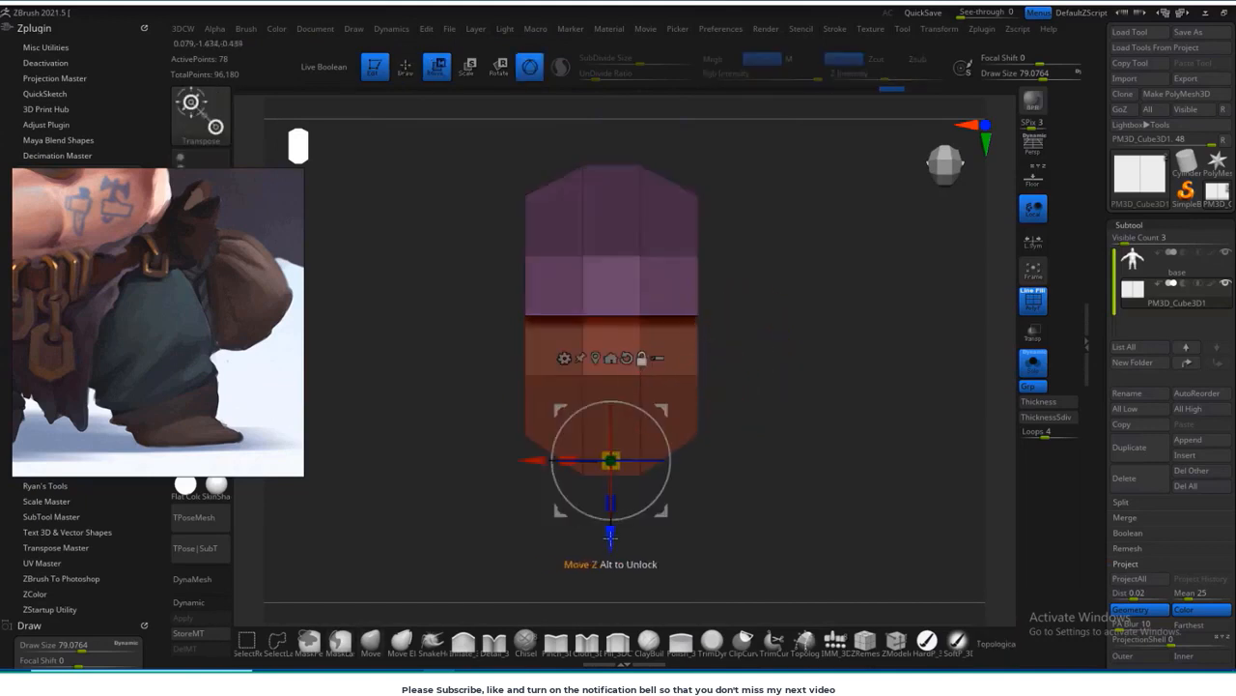
{"action": "left_click_drag", "start_coordinate": [611, 538], "coordinate": [611, 438]}
{"action": "left_click_drag", "start_coordinate": [835, 348], "coordinate": [852, 386], "text": "alt"}
{"action": "left_click_drag", "start_coordinate": [480, 290], "coordinate": [763, 291], "text": "ctrl"}
{"action": "left_click_drag", "start_coordinate": [626, 464], "coordinate": [628, 393], "text": "alt"}
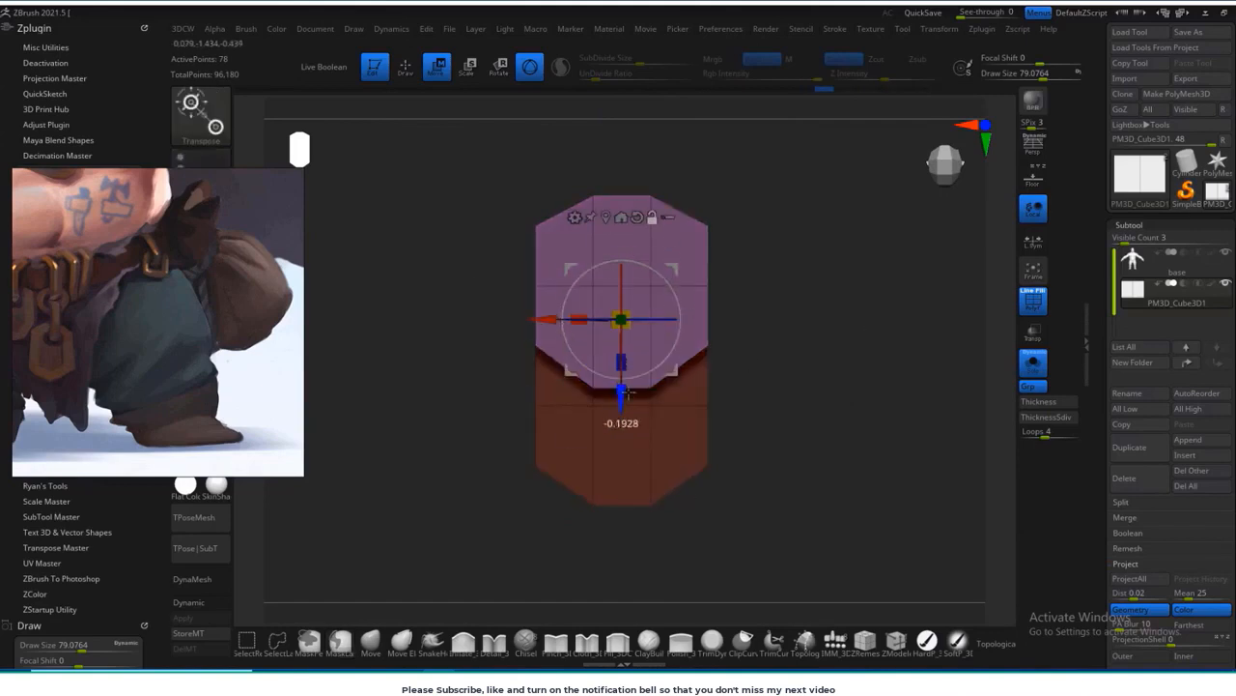
Step: Insert a horizontal edge loop around the middle of the raised ankle block with ZModeler
{"action": "left_click", "coordinate": [371, 640]}
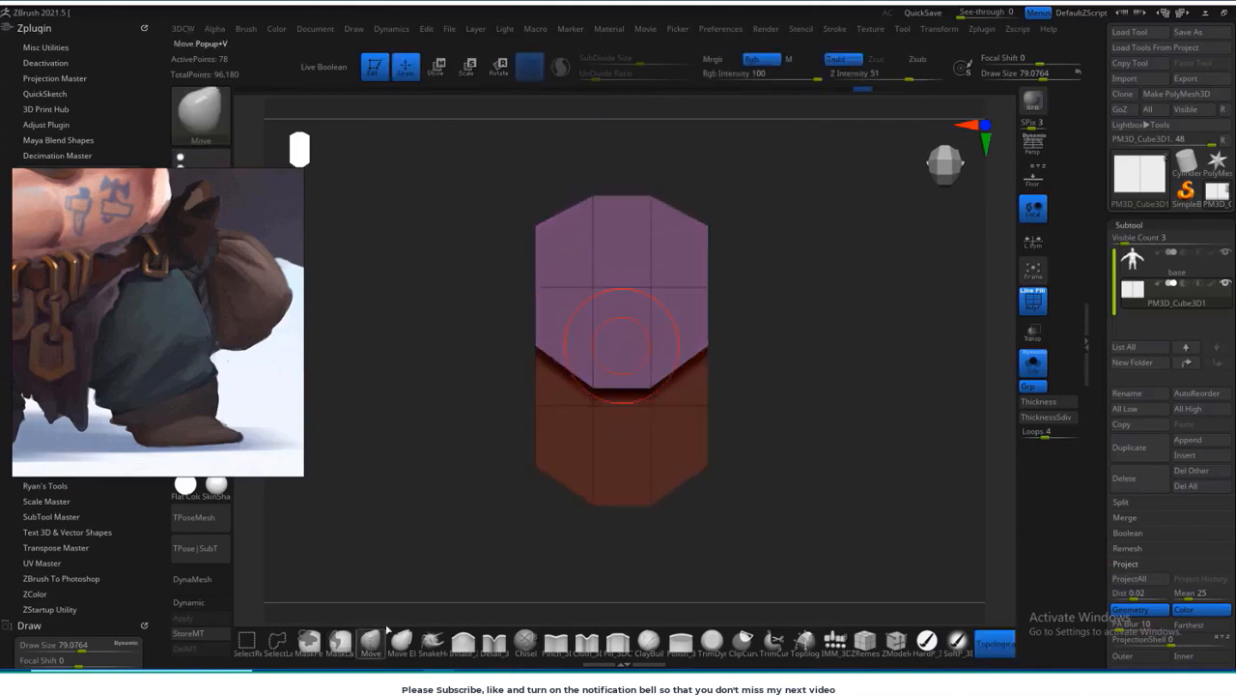
{"action": "left_click_drag", "start_coordinate": [763, 372], "coordinate": [779, 260], "text": "shift"}
{"action": "left_click_drag", "start_coordinate": [793, 328], "coordinate": [888, 370]}
{"action": "left_click_drag", "start_coordinate": [831, 280], "coordinate": [809, 391], "text": "alt"}
{"action": "mouse_move", "coordinate": [777, 338]}
{"action": "left_mouse_down", "text": "alt"}
{"action": "mouse_move", "coordinate": [783, 384]}
{"action": "mouse_move", "coordinate": [870, 601]}
{"action": "left_mouse_up", "text": "alt"}
{"action": "left_click", "coordinate": [896, 639]}
{"action": "left_click_drag", "start_coordinate": [773, 371], "coordinate": [776, 327], "text": "shift"}
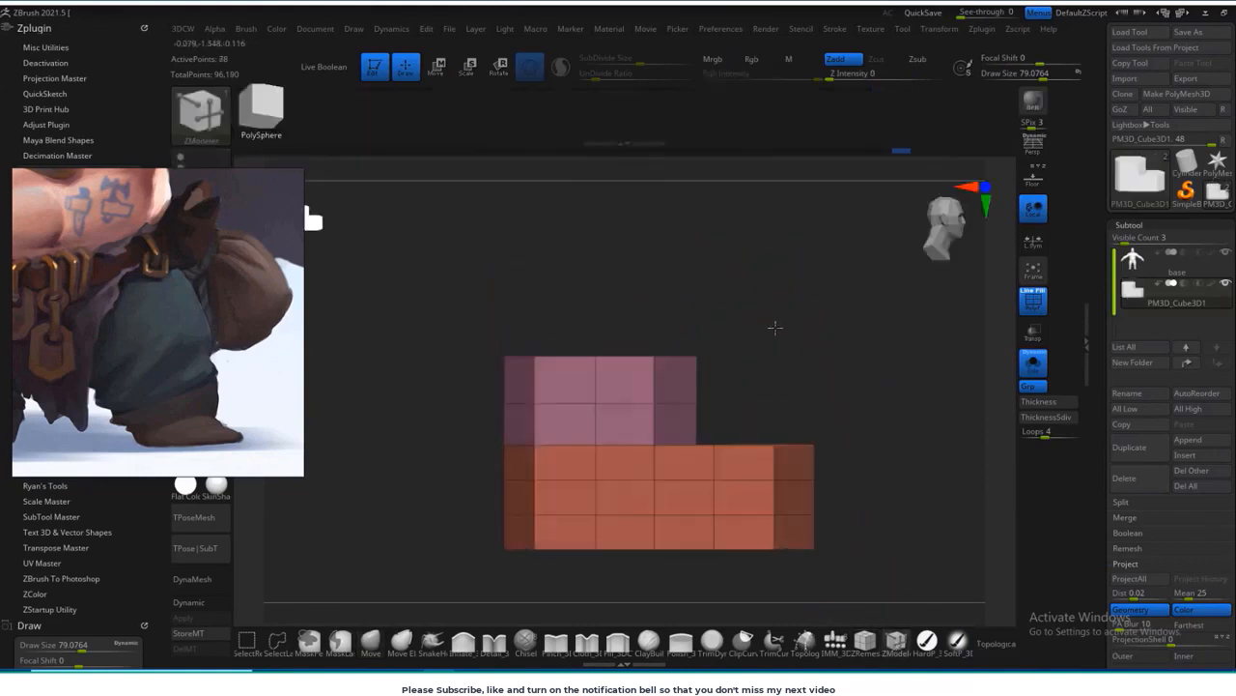
{"action": "left_click_drag", "start_coordinate": [837, 393], "coordinate": [816, 308], "text": "alt"}
{"action": "left_click_drag", "start_coordinate": [840, 360], "coordinate": [861, 382], "text": "shift"}
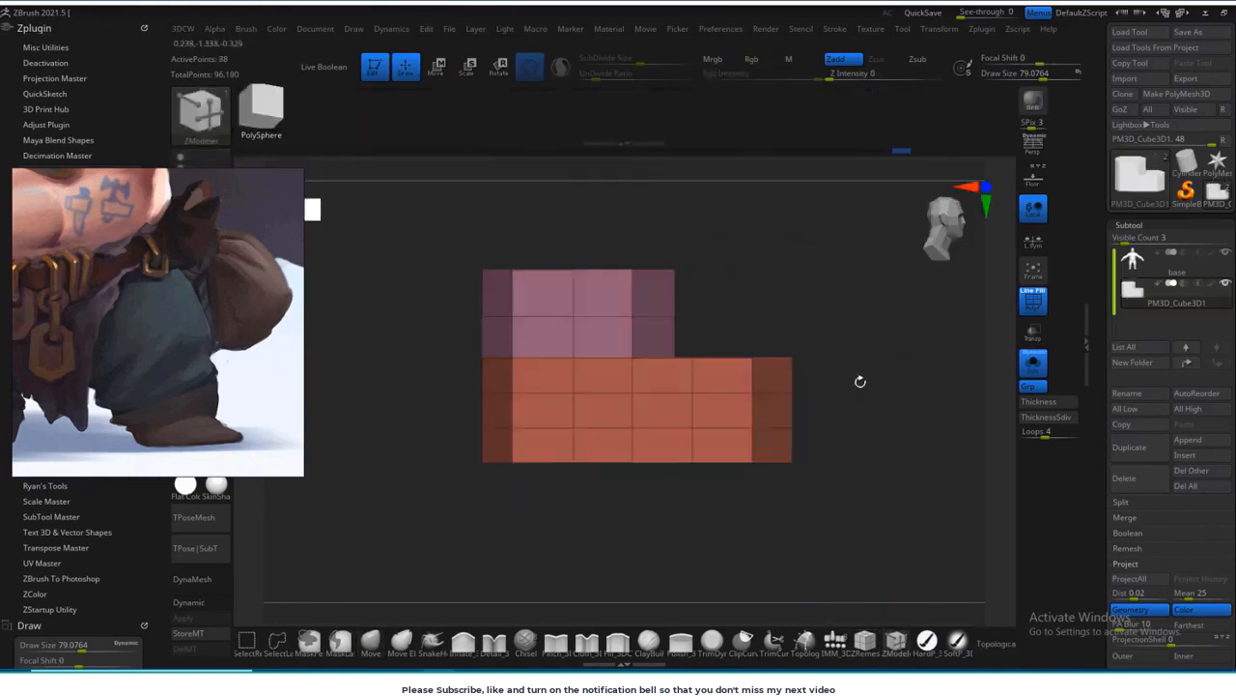
Step: Mask the rear of the boot block, move its front section forward to lengthen the toe, and clear the mask
{"action": "mouse_move", "coordinate": [791, 308]}
{"action": "left_mouse_down", "text": "shift"}
{"action": "mouse_move", "coordinate": [789, 329]}
{"action": "mouse_move", "coordinate": [829, 339]}
{"action": "mouse_move", "coordinate": [704, 500]}
{"action": "mouse_move", "coordinate": [849, 298]}
{"action": "mouse_move", "coordinate": [685, 339]}
{"action": "mouse_move", "coordinate": [707, 481]}
{"action": "left_mouse_up", "text": "shift"}
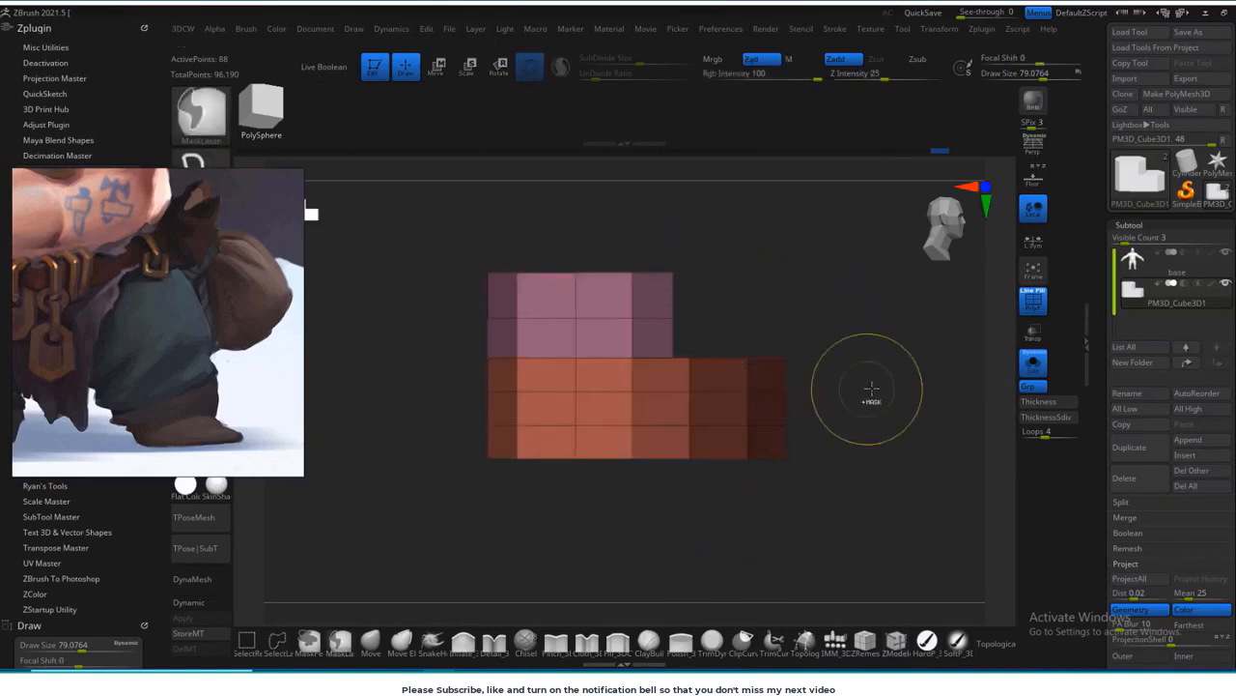
{"action": "left_click_drag", "start_coordinate": [866, 389], "coordinate": [840, 396], "text": "ctrl"}
{"action": "key", "text": "ctrl+z"}
{"action": "left_click", "coordinate": [855, 383], "text": "ctrl"}
{"action": "key", "text": "w"}
{"action": "left_click_drag", "start_coordinate": [648, 407], "coordinate": [749, 407], "text": "alt"}
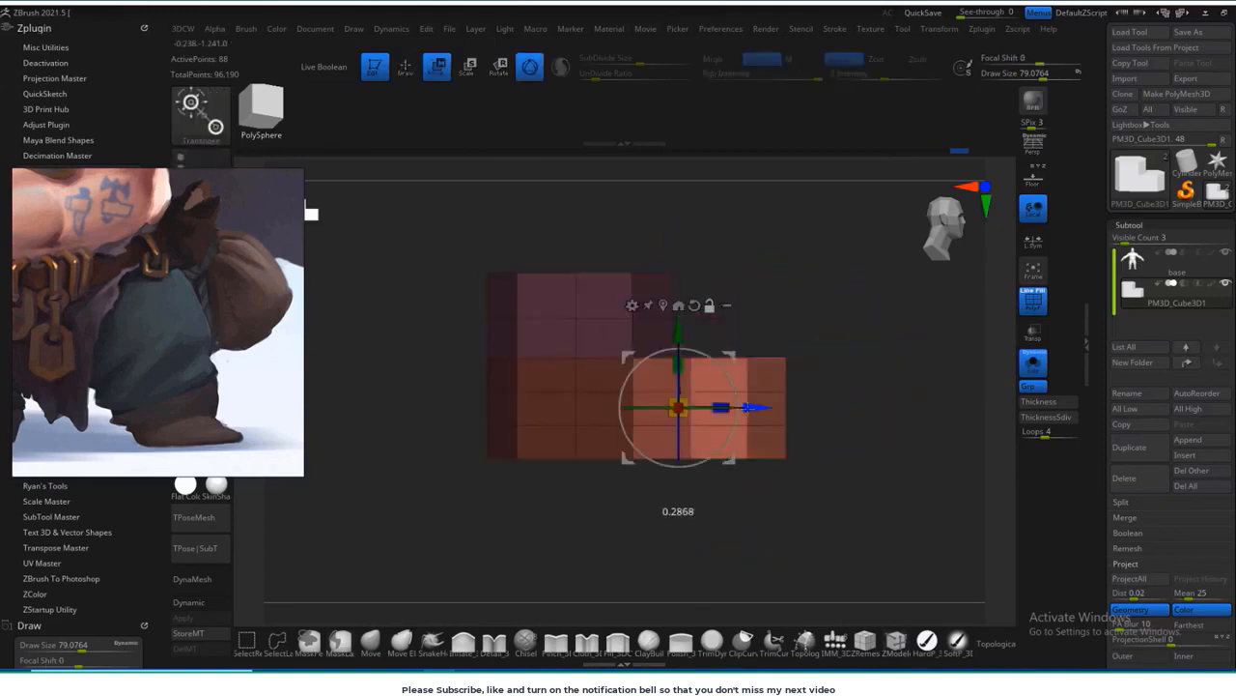
{"action": "key", "text": "q"}
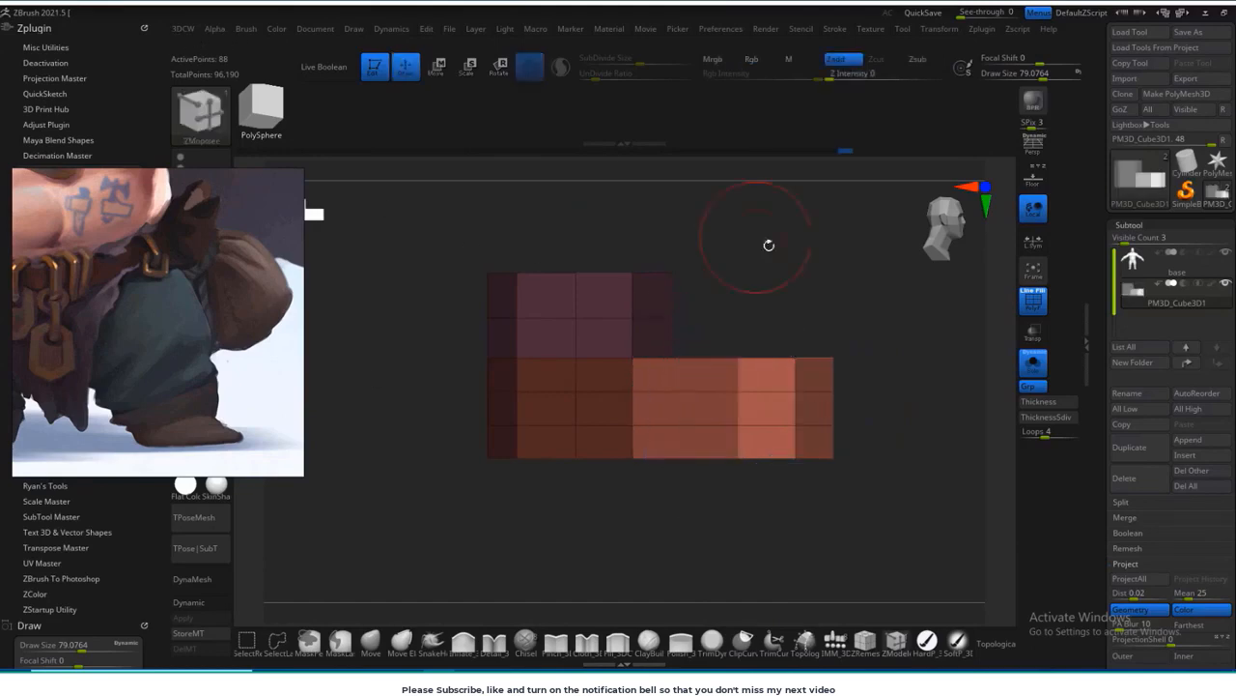
{"action": "left_click_drag", "start_coordinate": [769, 244], "coordinate": [798, 276], "text": "ctrl"}
Step: Insert an edge loop across the stretched faces of the boot's front section with ZModeler
{"action": "key", "text": "b"}
{"action": "key", "text": "z"}
{"action": "key", "text": "m"}
{"action": "left_click", "coordinate": [706, 379]}
Step: Slope the top of the boot down from the ankle to the toe with the Move brush
{"action": "left_click_drag", "start_coordinate": [855, 425], "coordinate": [846, 493]}
{"action": "left_click_drag", "start_coordinate": [775, 266], "coordinate": [817, 356]}
{"action": "left_click_drag", "start_coordinate": [691, 316], "coordinate": [674, 273]}
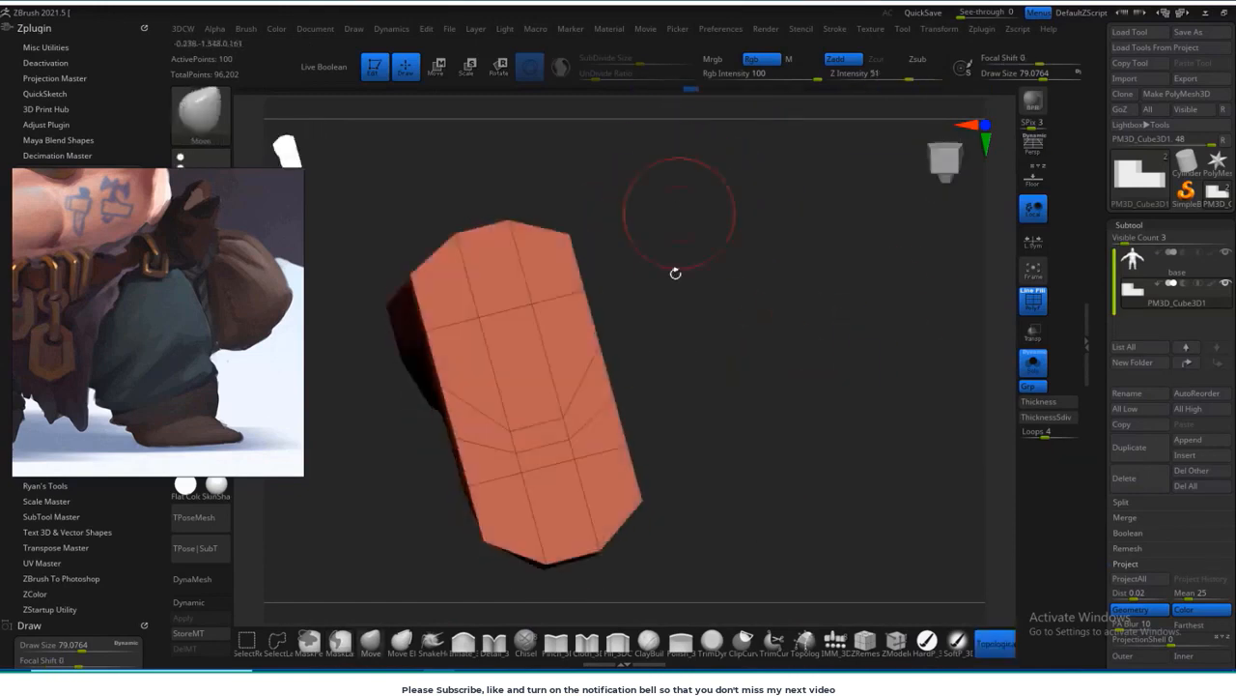
{"action": "left_click_drag", "start_coordinate": [527, 338], "coordinate": [590, 411], "text": "shift"}
{"action": "mouse_move", "coordinate": [791, 251]}
{"action": "left_mouse_down", "text": "shift"}
{"action": "mouse_move", "coordinate": [805, 392]}
{"action": "mouse_move", "coordinate": [792, 454]}
{"action": "left_mouse_up", "text": "shift"}
{"action": "left_click_drag", "start_coordinate": [555, 426], "coordinate": [559, 460], "text": "alt"}
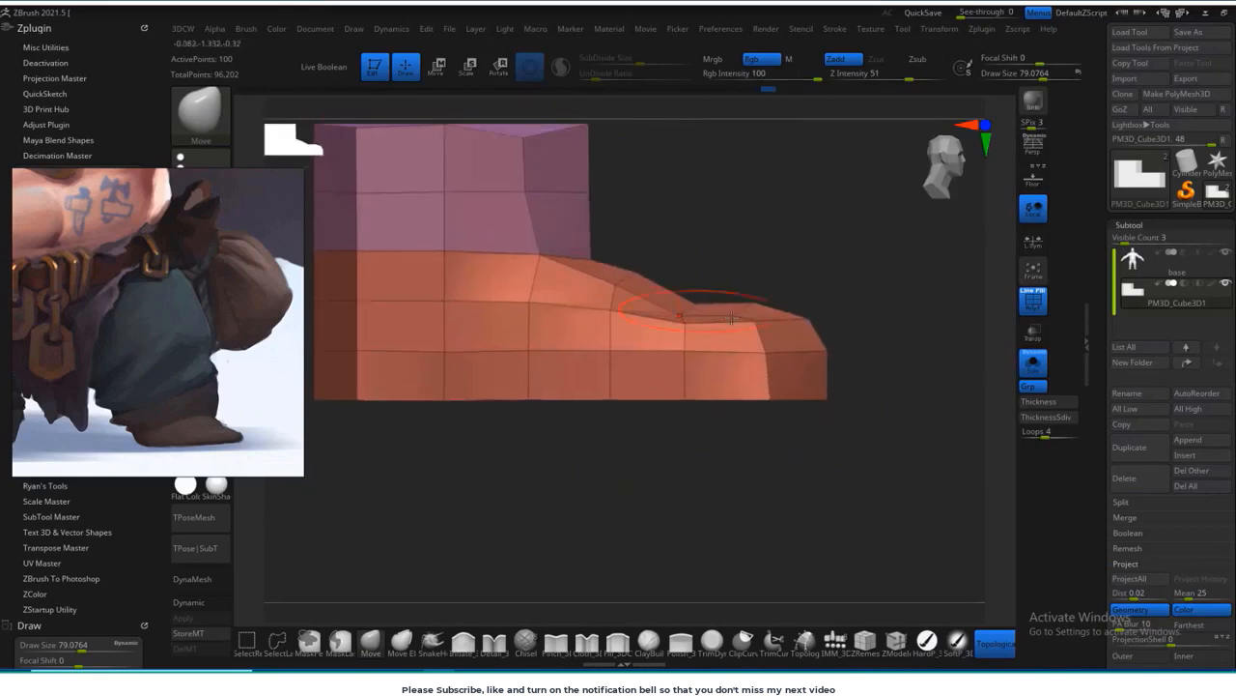
{"action": "left_click_drag", "start_coordinate": [596, 323], "coordinate": [596, 315]}
Step: Round the heel and ankle shaft of the boot with the Move brush
{"action": "left_click_drag", "start_coordinate": [695, 473], "coordinate": [522, 473], "text": "shift"}
{"action": "left_click_drag", "start_coordinate": [853, 520], "coordinate": [707, 575], "text": "alt"}
{"action": "left_click_drag", "start_coordinate": [712, 306], "coordinate": [720, 306]}
{"action": "left_click_drag", "start_coordinate": [918, 405], "coordinate": [802, 401]}
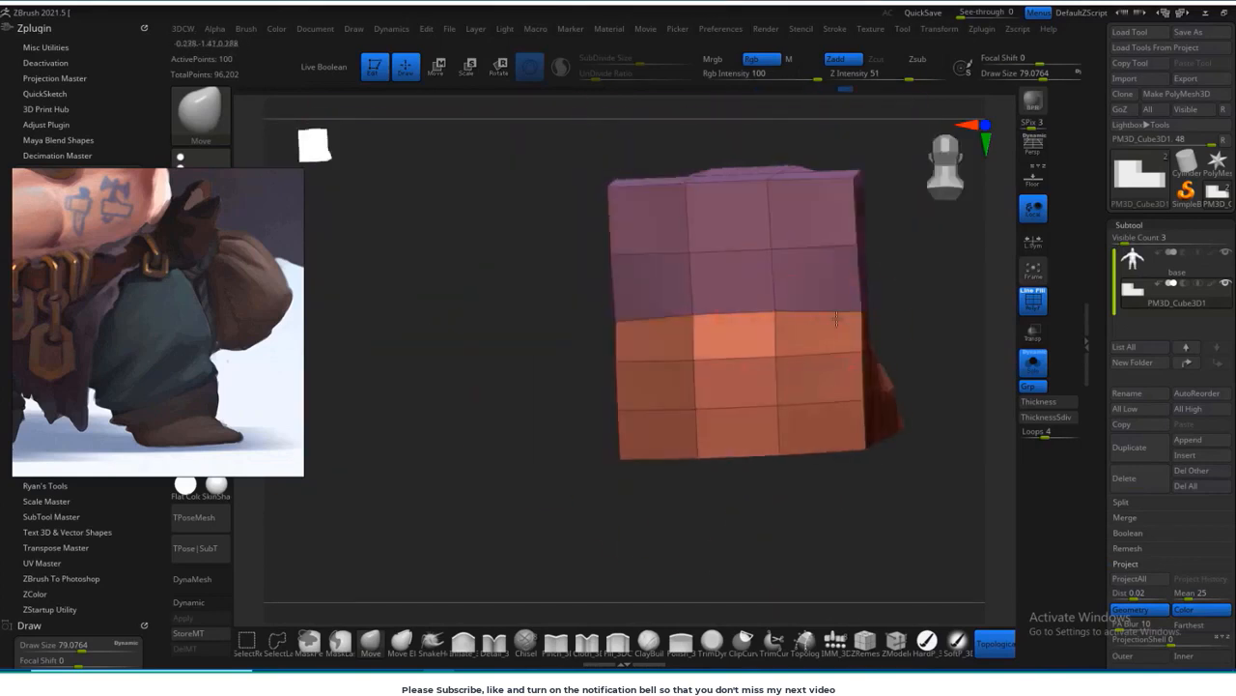
{"action": "left_click_drag", "start_coordinate": [839, 318], "coordinate": [828, 317]}
{"action": "mouse_move", "coordinate": [507, 299]}
{"action": "left_mouse_down"}
{"action": "mouse_move", "coordinate": [526, 378]}
{"action": "mouse_move", "coordinate": [654, 412]}
{"action": "left_mouse_up"}
{"action": "left_click_drag", "start_coordinate": [680, 182], "coordinate": [635, 430]}
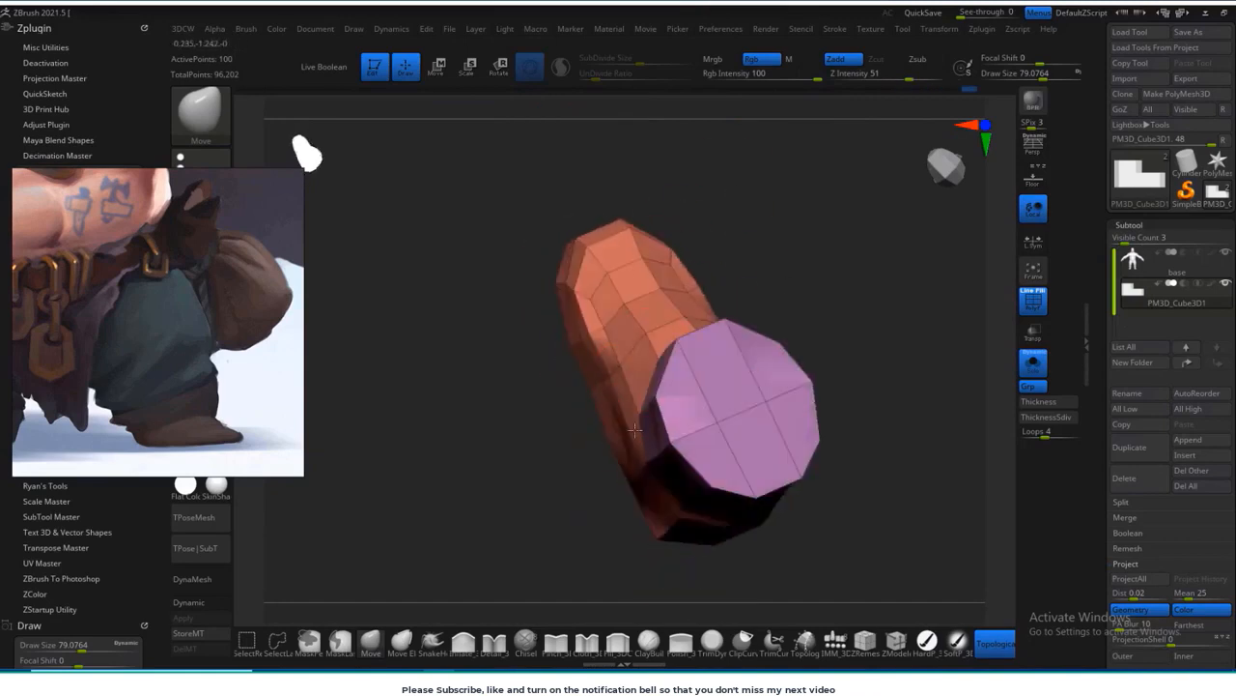
Step: Refine the sole outline and flare the top of the boot shaft with the Move brush
{"action": "left_click_drag", "start_coordinate": [770, 262], "coordinate": [720, 318]}
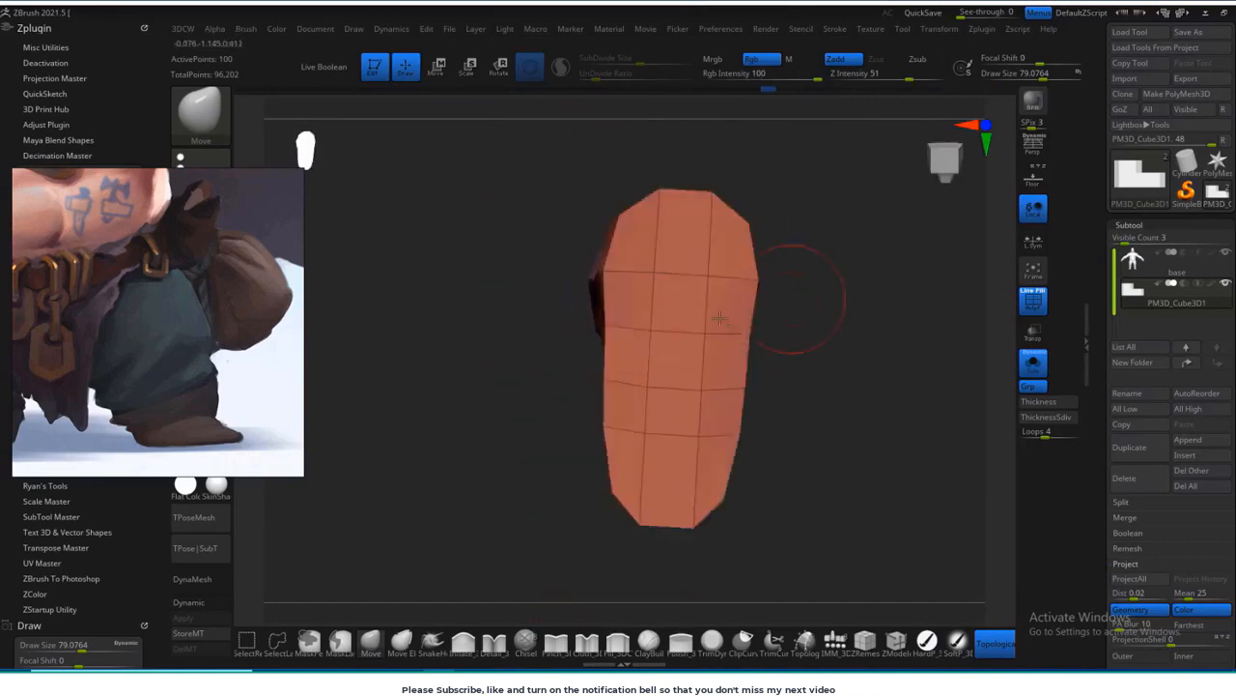
{"action": "mouse_move", "coordinate": [667, 385]}
{"action": "left_mouse_down"}
{"action": "mouse_move", "coordinate": [808, 486]}
{"action": "mouse_move", "coordinate": [831, 287]}
{"action": "mouse_move", "coordinate": [825, 455]}
{"action": "mouse_move", "coordinate": [583, 376]}
{"action": "mouse_move", "coordinate": [667, 281]}
{"action": "mouse_move", "coordinate": [793, 360]}
{"action": "mouse_move", "coordinate": [878, 358]}
{"action": "mouse_move", "coordinate": [763, 382]}
{"action": "mouse_move", "coordinate": [703, 416]}
{"action": "mouse_move", "coordinate": [814, 284]}
{"action": "mouse_move", "coordinate": [682, 312]}
{"action": "left_mouse_up"}
{"action": "left_click_drag", "start_coordinate": [798, 255], "coordinate": [763, 258]}
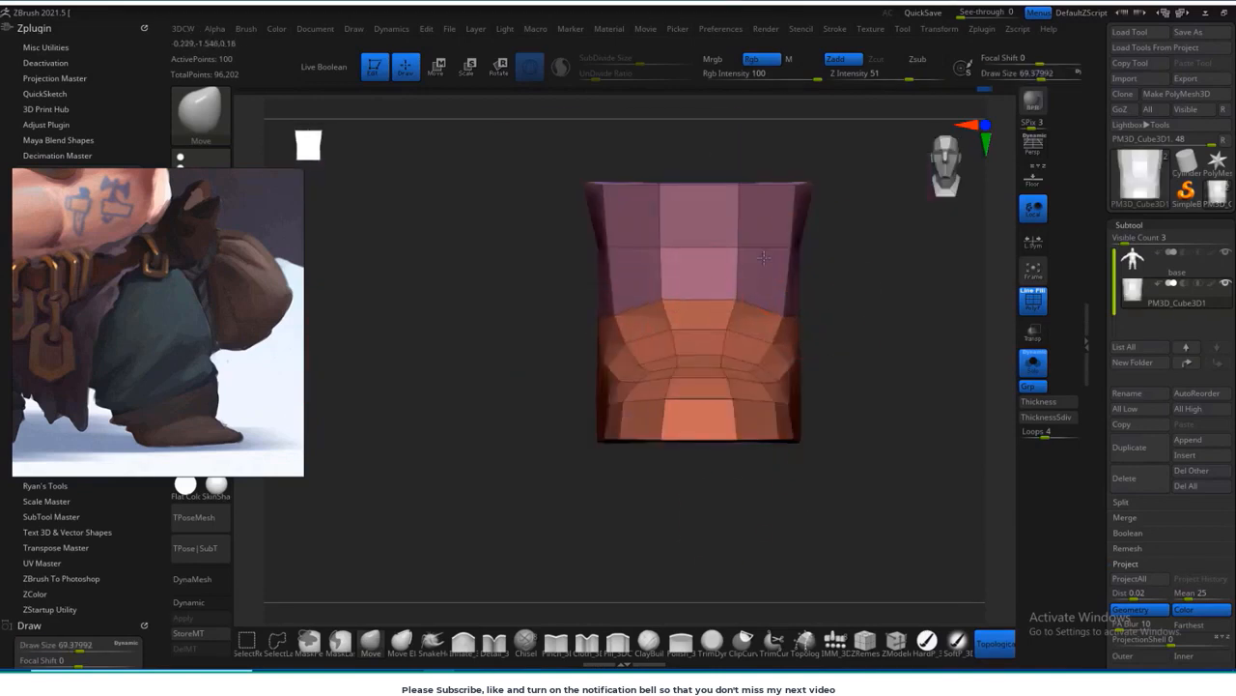
{"action": "left_click_drag", "start_coordinate": [591, 210], "coordinate": [501, 252]}
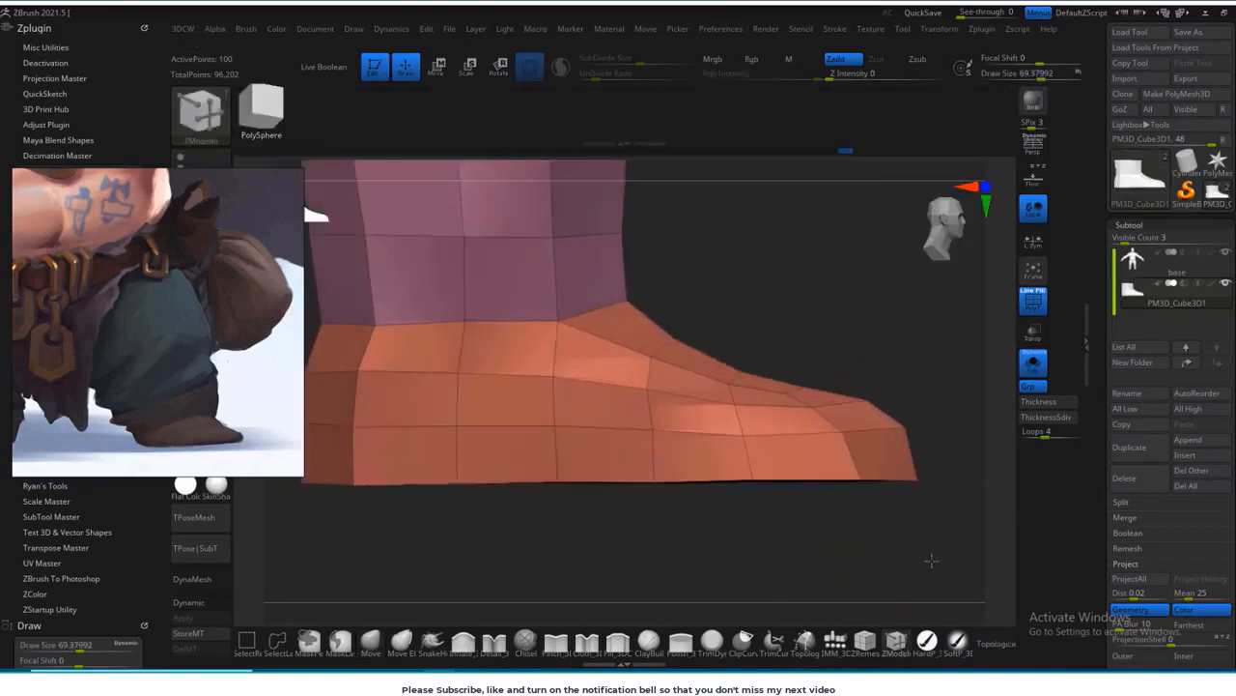
Step: Insert additional edge loops around the boot's sole, foot and shaft with ZModeler
{"action": "left_click", "coordinate": [866, 443]}
{"action": "left_click_drag", "start_coordinate": [952, 333], "coordinate": [878, 406]}
{"action": "left_click", "coordinate": [878, 406]}
{"action": "left_click_drag", "start_coordinate": [840, 242], "coordinate": [918, 199]}
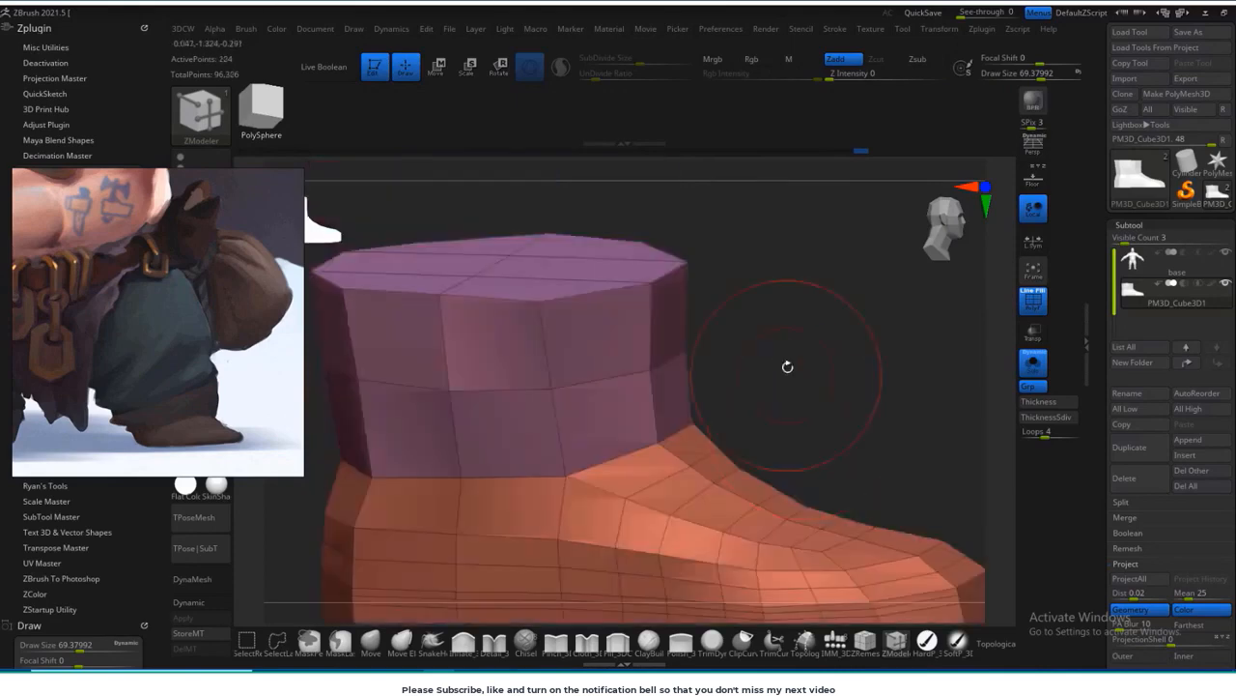
{"action": "mouse_move", "coordinate": [792, 365]}
{"action": "left_mouse_down"}
{"action": "mouse_move", "coordinate": [786, 419]}
{"action": "mouse_move", "coordinate": [837, 316]}
{"action": "mouse_move", "coordinate": [897, 348]}
{"action": "mouse_move", "coordinate": [704, 503]}
{"action": "mouse_move", "coordinate": [541, 385]}
{"action": "left_mouse_up"}
{"action": "mouse_move", "coordinate": [590, 488]}
{"action": "left_mouse_down", "text": "shift"}
{"action": "mouse_move", "coordinate": [610, 511]}
{"action": "mouse_move", "coordinate": [580, 517]}
{"action": "left_mouse_up", "text": "shift"}
{"action": "mouse_move", "coordinate": [483, 512]}
{"action": "left_mouse_down", "text": "ctrl"}
{"action": "mouse_move", "coordinate": [435, 409]}
{"action": "mouse_move", "coordinate": [440, 425]}
{"action": "left_mouse_up", "text": "ctrl"}
Step: Isolate the boot's sole band with a mask, adjust it with the gizmo, and clear the mask
{"action": "left_click", "coordinate": [690, 524], "text": "ctrl"}
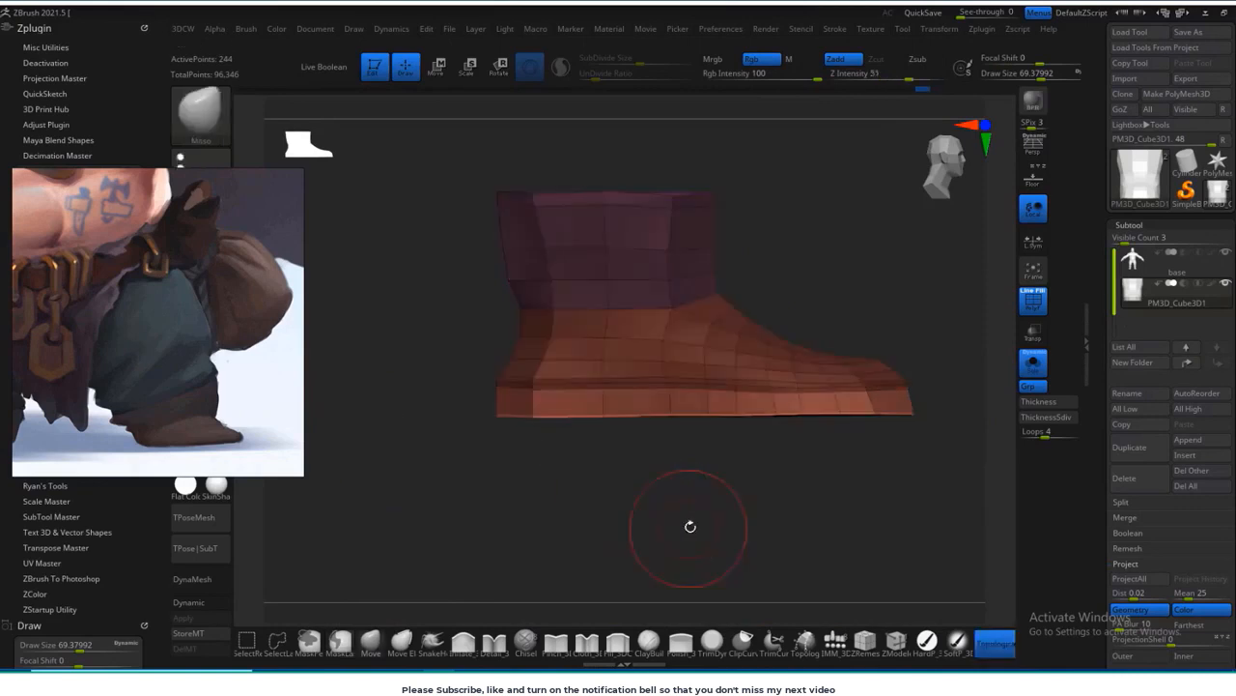
{"action": "key", "text": "w"}
{"action": "left_click_drag", "start_coordinate": [707, 390], "coordinate": [711, 390]}
{"action": "left_click_drag", "start_coordinate": [950, 341], "coordinate": [864, 359], "text": "alt"}
{"action": "left_click", "coordinate": [864, 359], "text": "ctrl"}
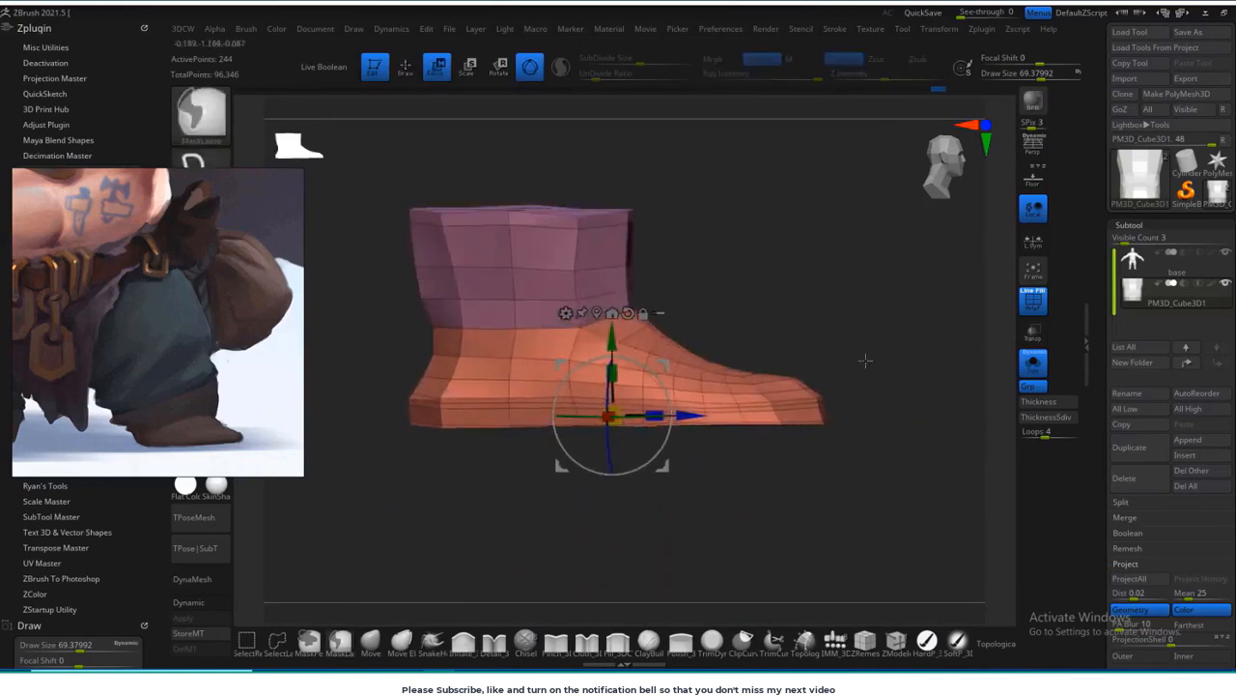
{"action": "left_click", "coordinate": [860, 359], "text": "ctrl"}
{"action": "left_click_drag", "start_coordinate": [615, 413], "coordinate": [619, 413]}
{"action": "mouse_move", "coordinate": [875, 415]}
{"action": "left_mouse_down", "text": "ctrl"}
{"action": "mouse_move", "coordinate": [379, 413]}
{"action": "mouse_move", "coordinate": [389, 410]}
{"action": "left_mouse_up", "text": "ctrl"}
{"action": "left_click_drag", "start_coordinate": [819, 326], "coordinate": [716, 540], "text": "shift"}
Step: Show the body again and move the boot over the character's left foot, aligning it from the front and side
{"action": "key", "text": "q"}
{"action": "left_click", "coordinate": [372, 645]}
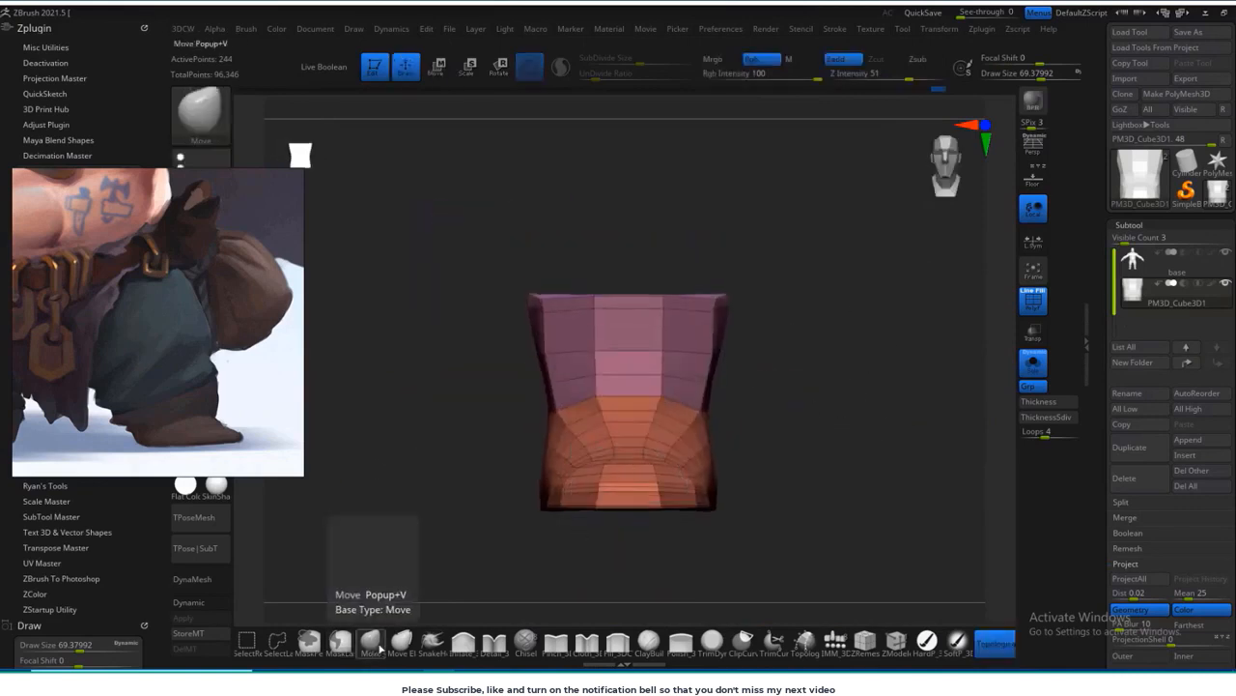
{"action": "key", "text": "s"}
{"action": "left_click", "coordinate": [1033, 363]}
{"action": "mouse_move", "coordinate": [850, 502]}
{"action": "left_mouse_down", "text": "alt"}
{"action": "mouse_move", "coordinate": [679, 491]}
{"action": "mouse_move", "coordinate": [845, 420]}
{"action": "left_mouse_up", "text": "alt"}
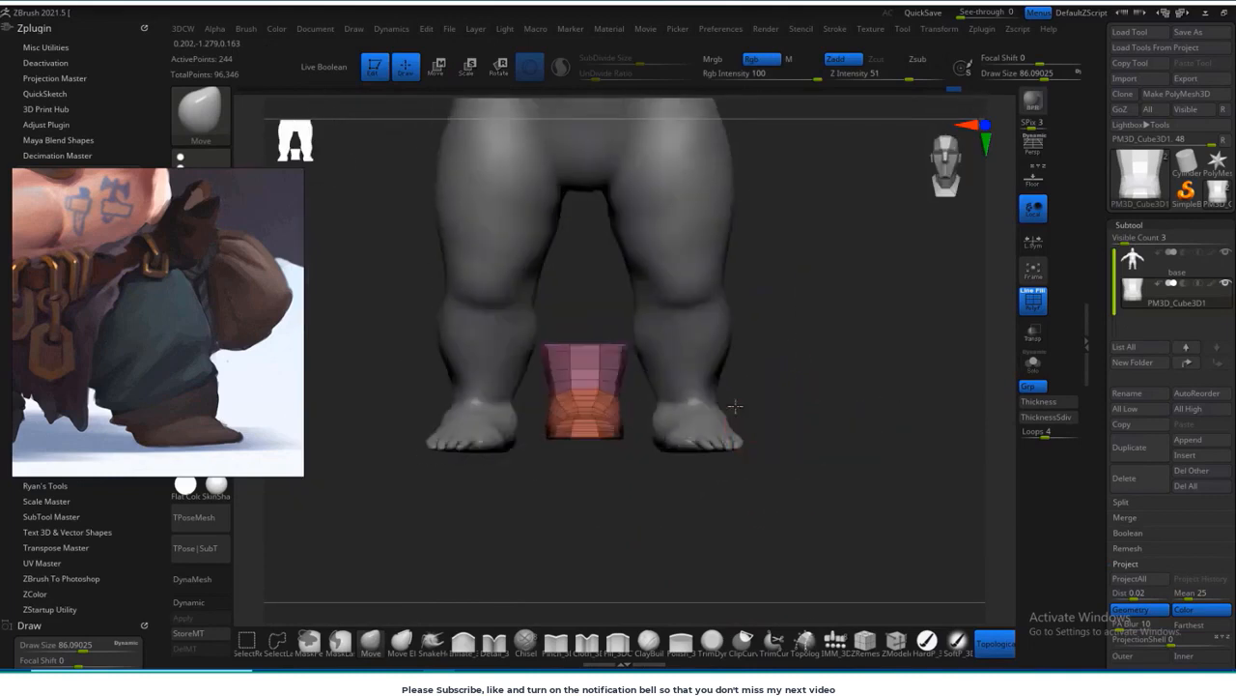
{"action": "key", "text": "w"}
{"action": "left_click_drag", "start_coordinate": [634, 384], "coordinate": [730, 387]}
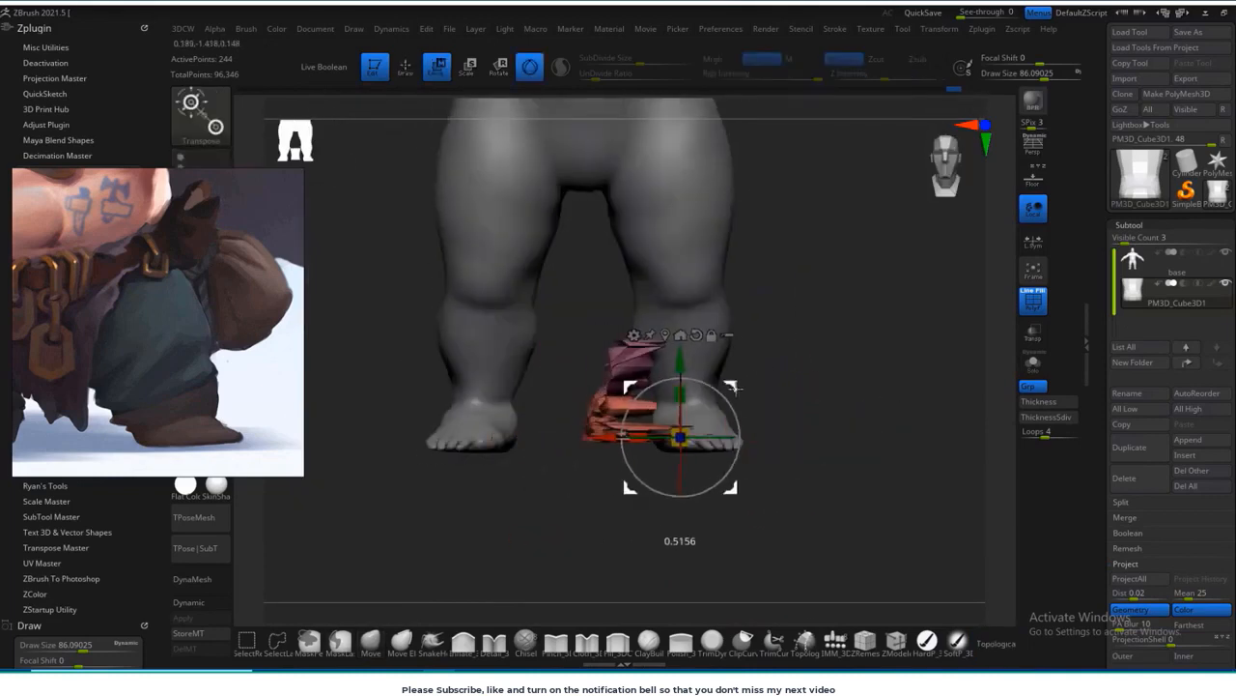
{"action": "key", "text": "ctrl+z"}
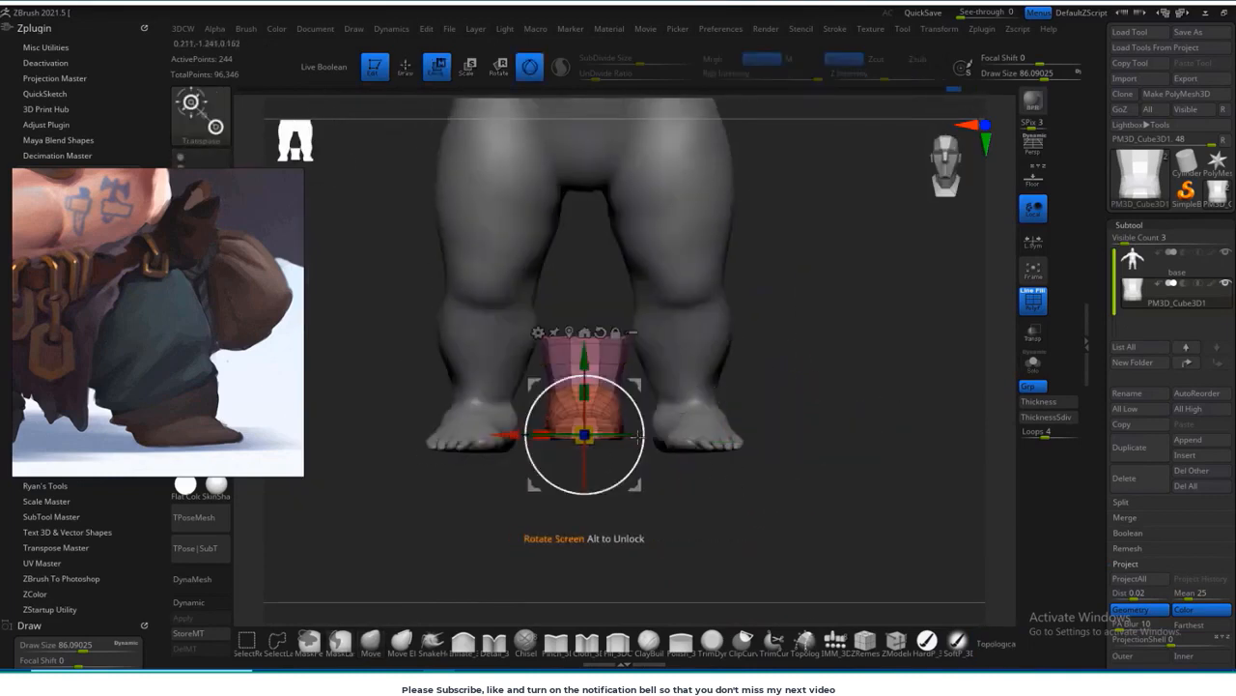
{"action": "left_click_drag", "start_coordinate": [638, 436], "coordinate": [829, 441]}
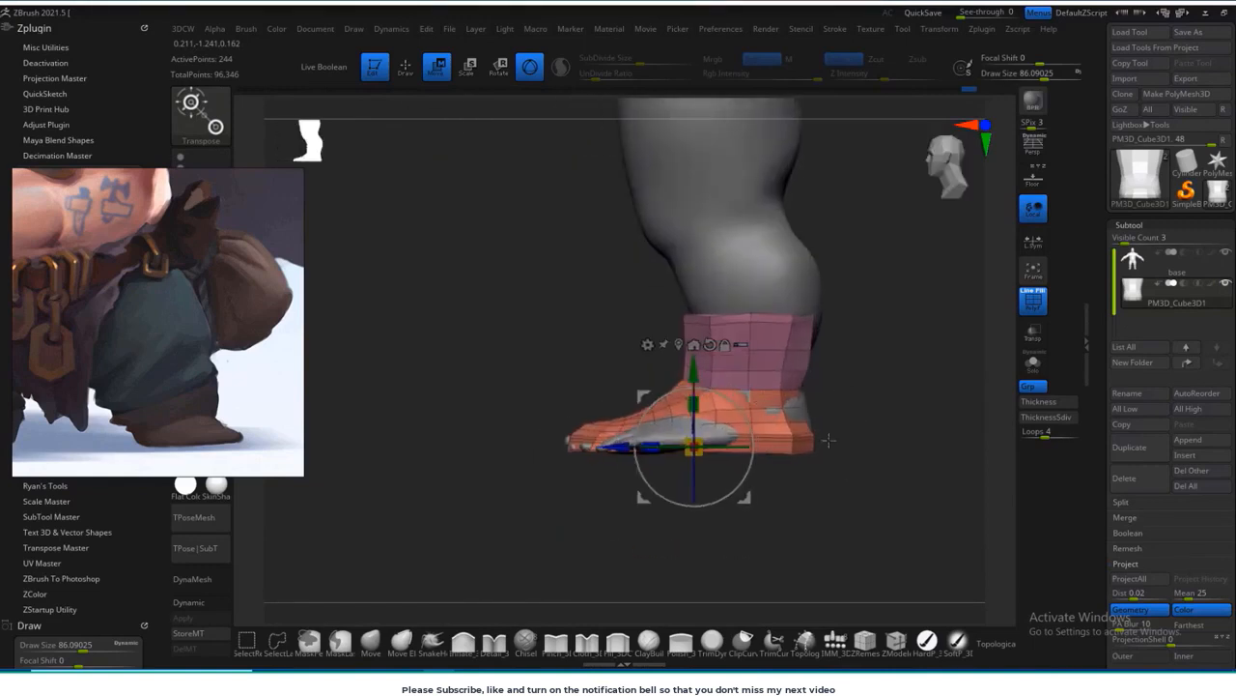
{"action": "left_click_drag", "start_coordinate": [755, 395], "coordinate": [761, 396]}
{"action": "left_click_drag", "start_coordinate": [850, 397], "coordinate": [952, 398]}
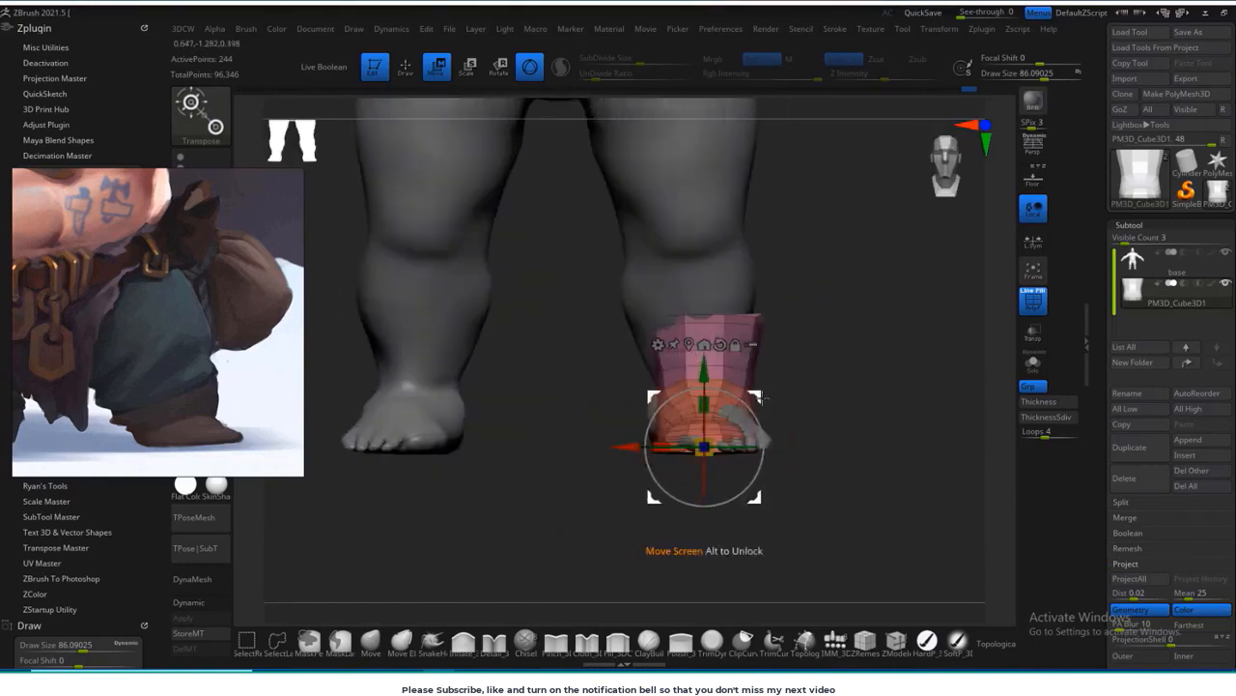
{"action": "left_click_drag", "start_coordinate": [823, 400], "coordinate": [793, 423], "text": "alt"}
Step: Isolate the base body and hide the foot's front and toes below the ankle with a lasso selection
{"action": "left_click", "coordinate": [694, 309], "text": "alt"}
{"action": "left_click", "coordinate": [1029, 364]}
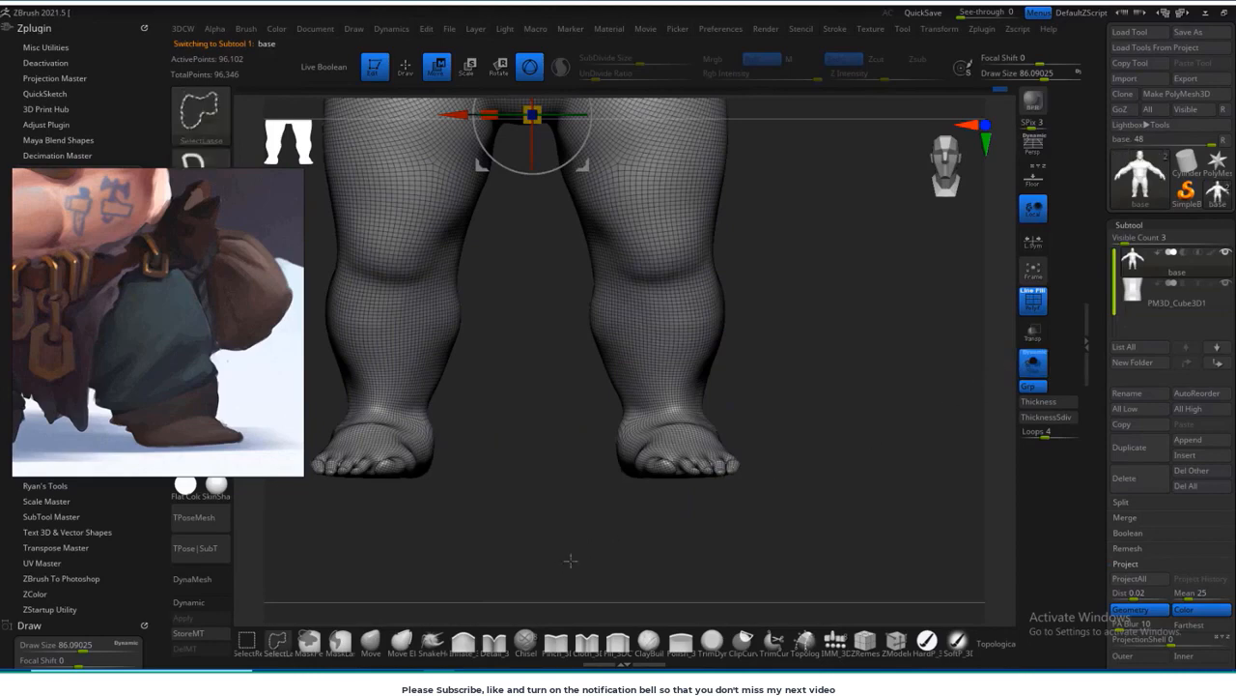
{"action": "mouse_move", "coordinate": [571, 560]}
{"action": "left_mouse_down", "text": "ctrl+shift"}
{"action": "mouse_move", "coordinate": [856, 414]}
{"action": "mouse_move", "coordinate": [605, 558]}
{"action": "left_mouse_up", "text": "ctrl+shift"}
{"action": "mouse_move", "coordinate": [775, 438]}
{"action": "left_mouse_down"}
{"action": "mouse_move", "coordinate": [580, 516]}
{"action": "mouse_move", "coordinate": [858, 453]}
{"action": "mouse_move", "coordinate": [816, 360]}
{"action": "mouse_move", "coordinate": [818, 409]}
{"action": "mouse_move", "coordinate": [860, 417]}
{"action": "left_mouse_up"}
{"action": "left_click_drag", "start_coordinate": [860, 416], "coordinate": [759, 447], "text": "alt"}
{"action": "mouse_move", "coordinate": [759, 447]}
{"action": "right_mouse_down", "text": "ctrl"}
{"action": "mouse_move", "coordinate": [798, 489]}
{"action": "mouse_move", "coordinate": [846, 378]}
{"action": "right_mouse_up", "text": "ctrl"}
{"action": "key", "text": "ctrl+z"}
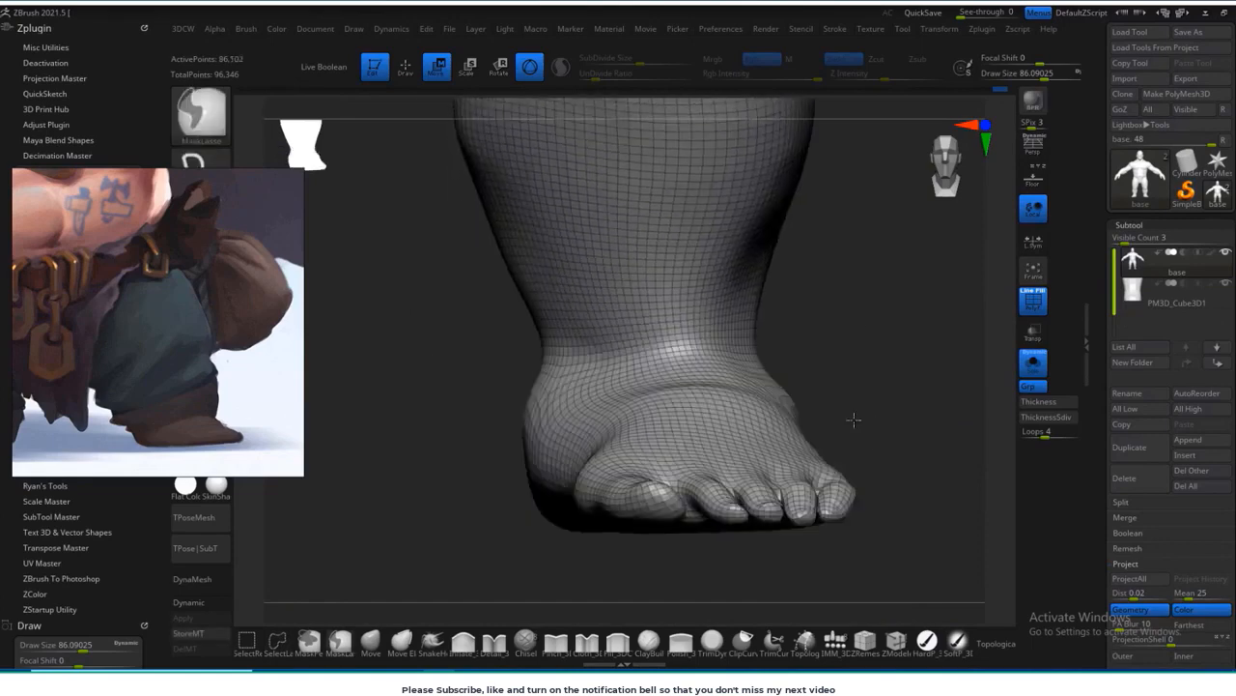
{"action": "mouse_move", "coordinate": [537, 562]}
{"action": "left_mouse_down", "text": "ctrl+alt+shift"}
{"action": "mouse_move", "coordinate": [908, 517]}
{"action": "mouse_move", "coordinate": [870, 342]}
{"action": "mouse_move", "coordinate": [601, 367]}
{"action": "left_mouse_up", "text": "ctrl+alt+shift"}
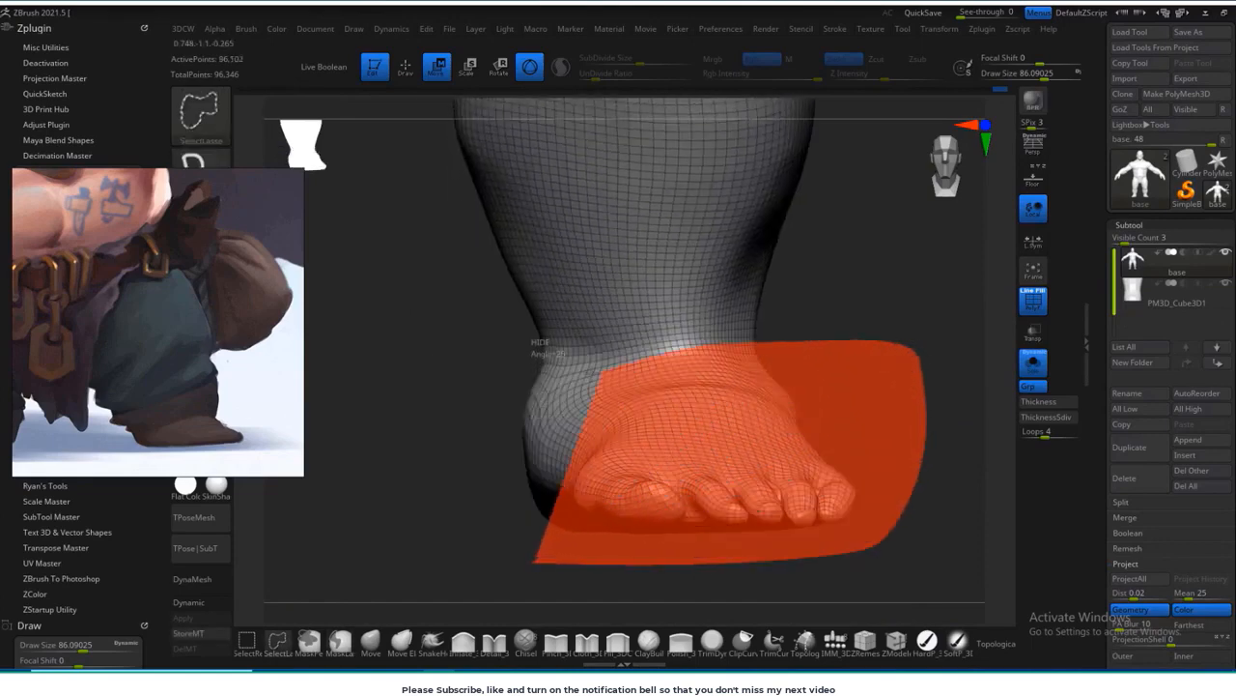
Step: Hide the remaining heel faces and trim the uneven lower edge at the front of the ankle
{"action": "left_click_drag", "start_coordinate": [496, 370], "coordinate": [495, 379], "text": "ctrl+alt+shift"}
{"action": "right_click_drag", "start_coordinate": [751, 422], "coordinate": [503, 494], "text": "ctrl"}
{"action": "left_click_drag", "start_coordinate": [502, 494], "coordinate": [480, 402], "text": "alt"}
{"action": "left_click_drag", "start_coordinate": [810, 449], "coordinate": [810, 450], "text": "ctrl+alt+shift"}
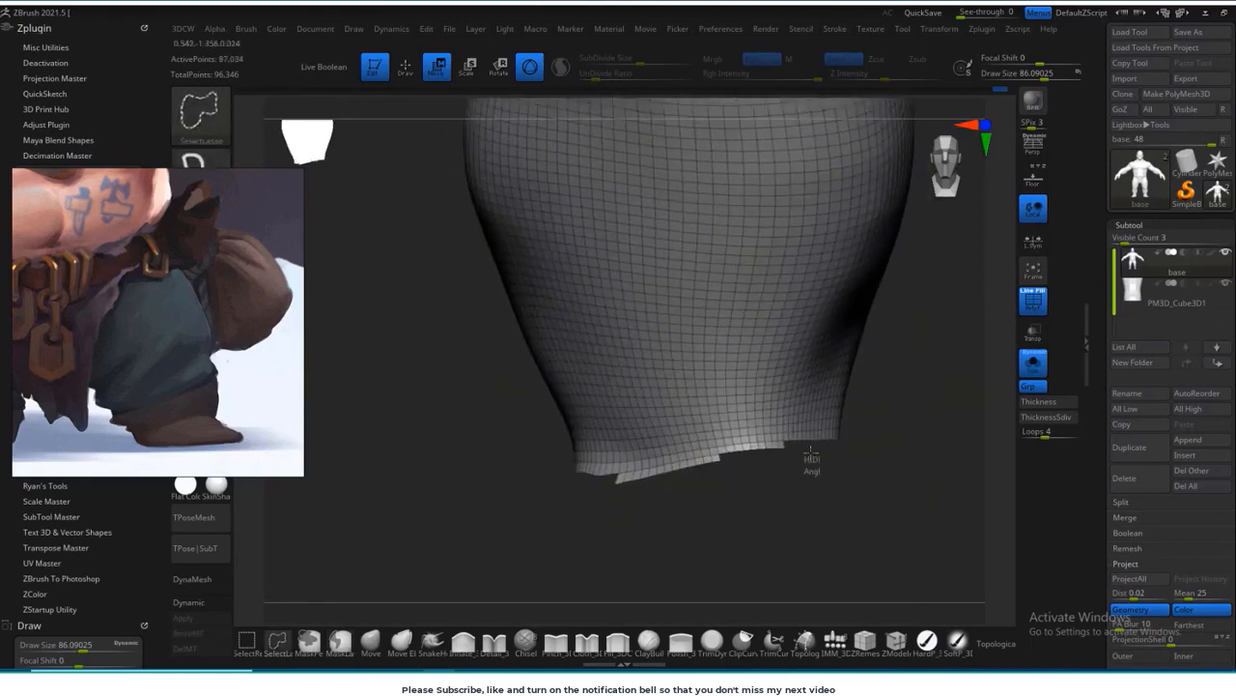
{"action": "left_click_drag", "start_coordinate": [608, 467], "coordinate": [577, 470], "text": "ctrl+alt+shift"}
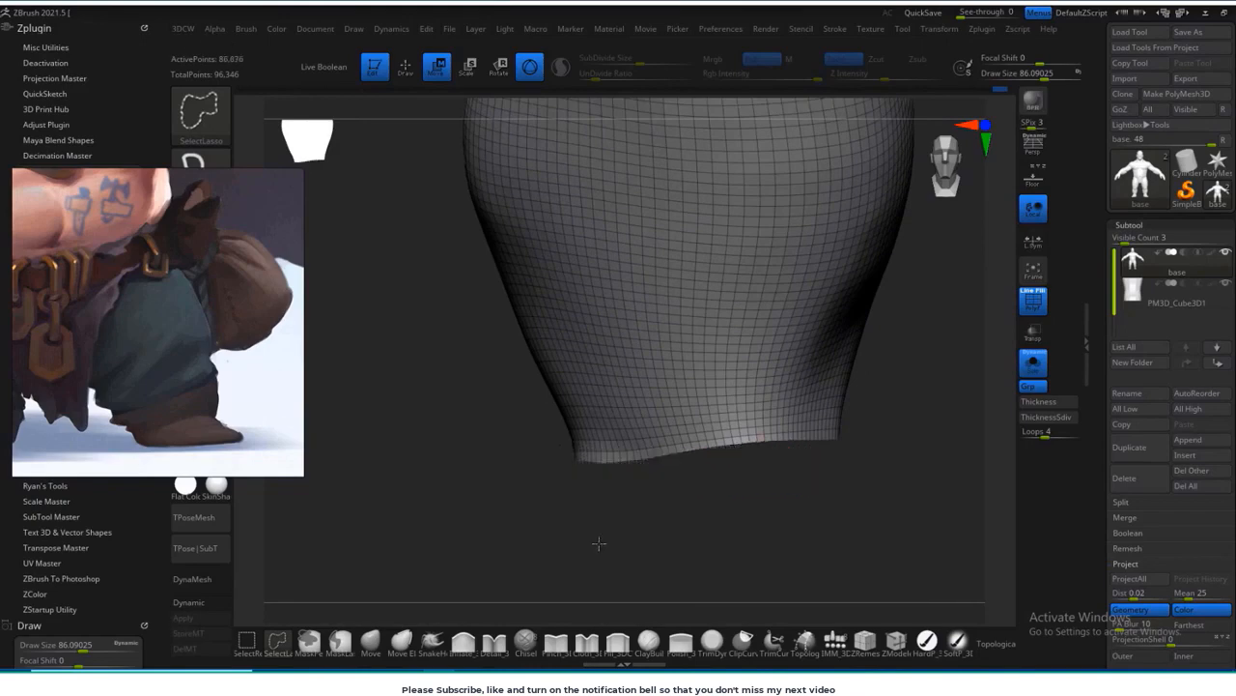
Step: Examine the cut ends of both legs from behind, toggling the boot's visibility for comparison
{"action": "mouse_move", "coordinate": [784, 531]}
{"action": "left_mouse_down"}
{"action": "mouse_move", "coordinate": [719, 511]}
{"action": "mouse_move", "coordinate": [762, 552]}
{"action": "mouse_move", "coordinate": [768, 319]}
{"action": "left_mouse_up"}
{"action": "key", "text": "f"}
{"action": "right_click_drag", "start_coordinate": [767, 319], "coordinate": [846, 551], "text": "ctrl"}
{"action": "left_click_drag", "start_coordinate": [715, 531], "coordinate": [851, 531]}
{"action": "right_click_drag", "start_coordinate": [727, 572], "coordinate": [657, 563], "text": "ctrl"}
{"action": "left_click_drag", "start_coordinate": [657, 564], "coordinate": [653, 531], "text": "alt"}
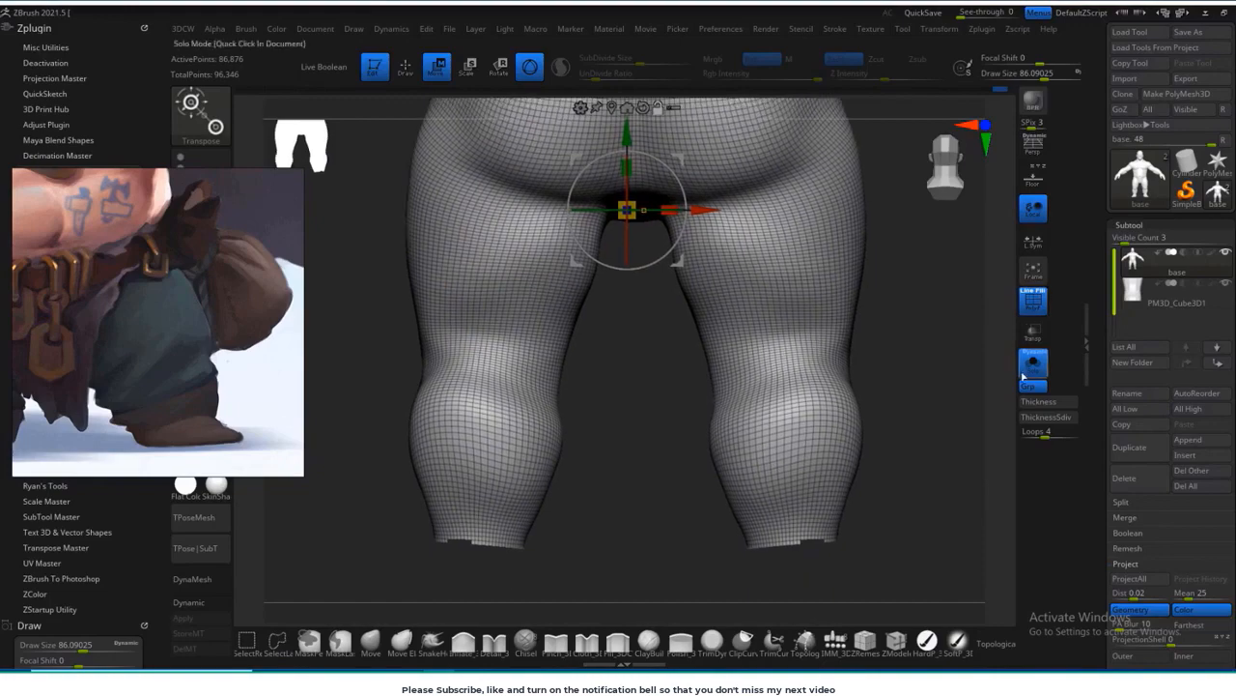
{"action": "left_click", "coordinate": [1033, 367]}
{"action": "left_click_drag", "start_coordinate": [727, 587], "coordinate": [728, 505], "text": "alt"}
{"action": "left_click", "coordinate": [1032, 367]}
{"action": "left_click_drag", "start_coordinate": [805, 596], "coordinate": [773, 519], "text": "alt"}
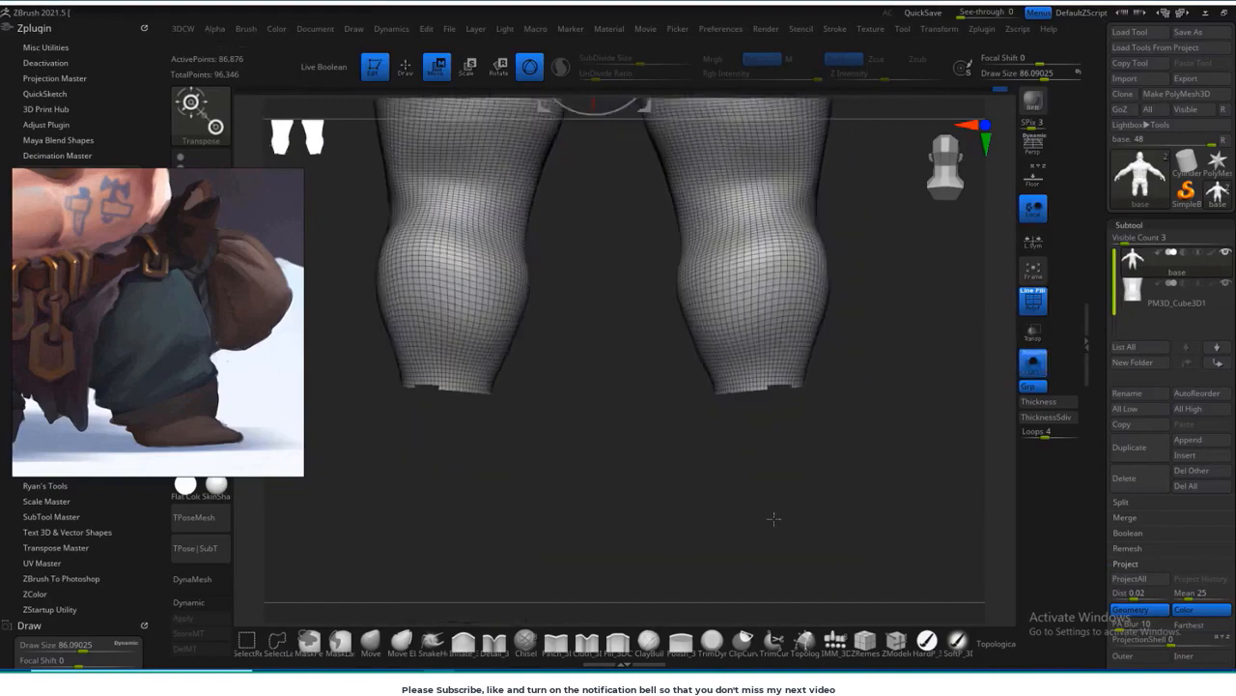
Step: Hide the leftover jagged faces along the rear and side of the leg's lower edge
{"action": "right_click_drag", "start_coordinate": [773, 519], "coordinate": [808, 566], "text": "ctrl"}
{"action": "mouse_move", "coordinate": [753, 570]}
{"action": "left_mouse_down"}
{"action": "mouse_move", "coordinate": [809, 552]}
{"action": "mouse_move", "coordinate": [750, 571]}
{"action": "mouse_move", "coordinate": [641, 438]}
{"action": "mouse_move", "coordinate": [608, 427]}
{"action": "left_mouse_up"}
{"action": "right_click_drag", "start_coordinate": [607, 427], "coordinate": [646, 566], "text": "ctrl"}
{"action": "left_click_drag", "start_coordinate": [646, 566], "coordinate": [570, 377], "text": "alt"}
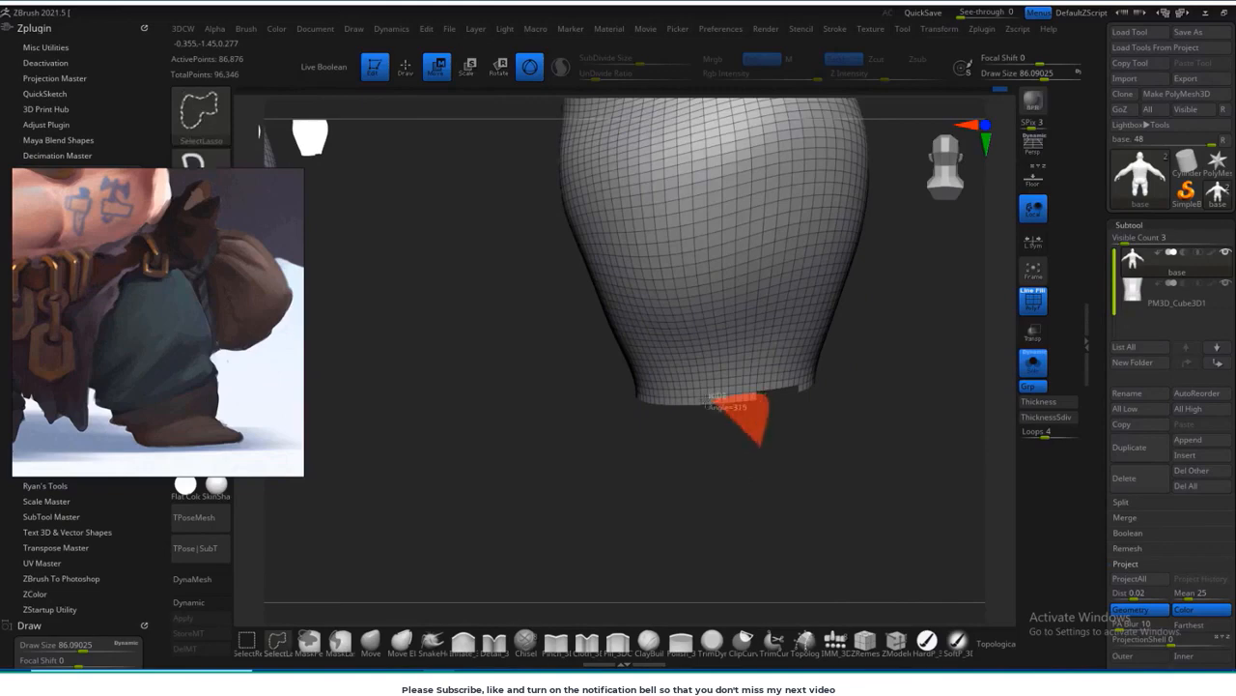
{"action": "left_click_drag", "start_coordinate": [650, 403], "coordinate": [630, 399], "text": "ctrl+alt+shift"}
{"action": "mouse_move", "coordinate": [637, 511]}
{"action": "left_mouse_down"}
{"action": "mouse_move", "coordinate": [765, 500]}
{"action": "mouse_move", "coordinate": [630, 493]}
{"action": "left_mouse_up"}
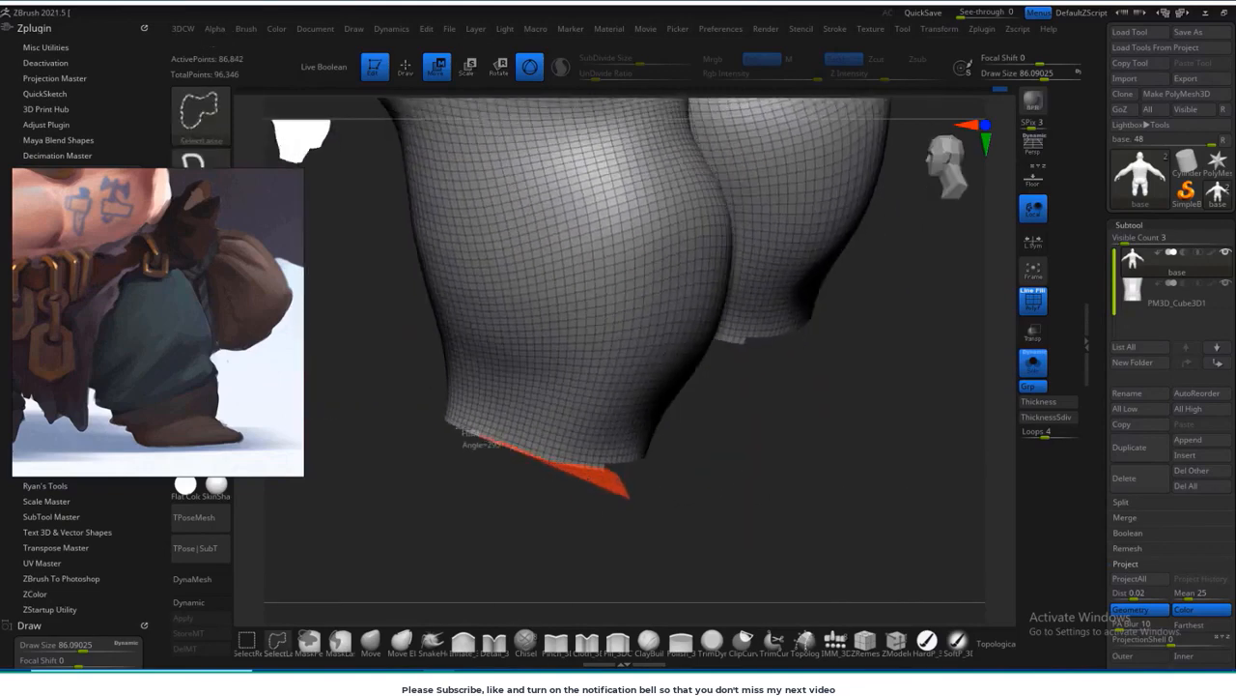
{"action": "left_click_drag", "start_coordinate": [459, 428], "coordinate": [437, 412], "text": "ctrl+alt+shift"}
Step: Delete the hidden foot geometry from the base body
{"action": "mouse_move", "coordinate": [483, 544]}
{"action": "left_mouse_down"}
{"action": "mouse_move", "coordinate": [618, 544]}
{"action": "mouse_move", "coordinate": [949, 470]}
{"action": "mouse_move", "coordinate": [747, 455]}
{"action": "left_mouse_up"}
{"action": "right_click_drag", "start_coordinate": [748, 455], "coordinate": [688, 632], "text": "ctrl"}
{"action": "left_click_drag", "start_coordinate": [688, 633], "coordinate": [680, 462], "text": "alt"}
{"action": "key", "text": "3"}
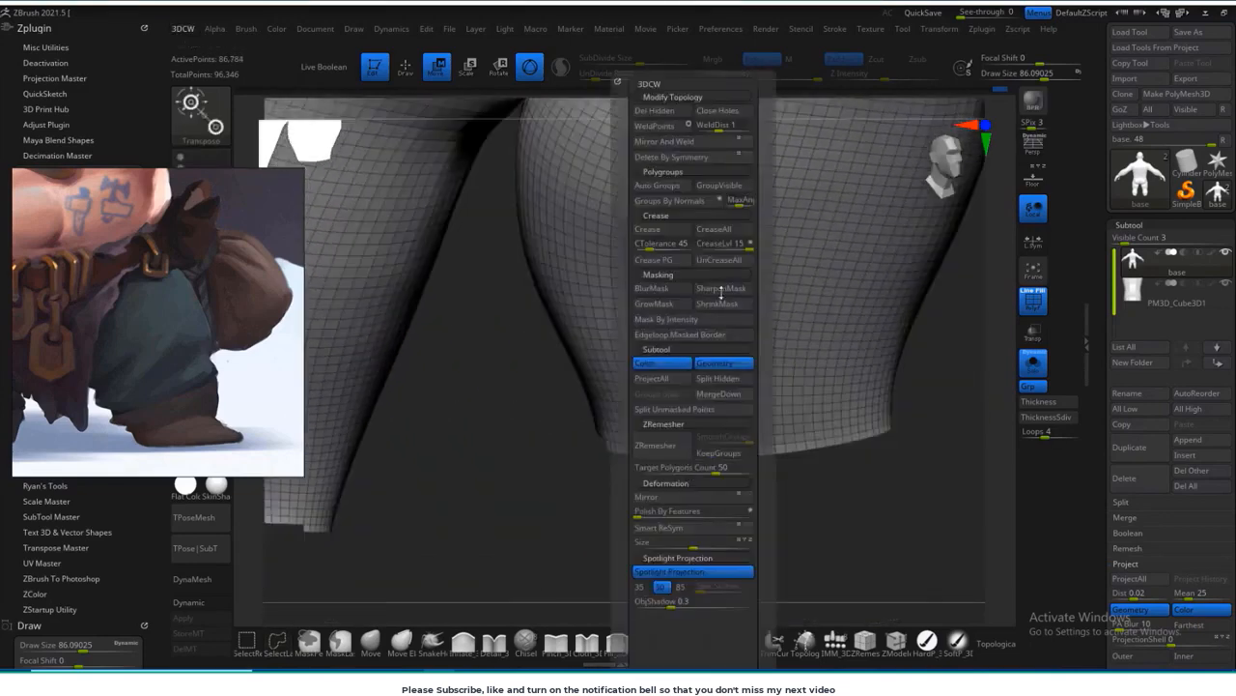
{"action": "left_click", "coordinate": [661, 112]}
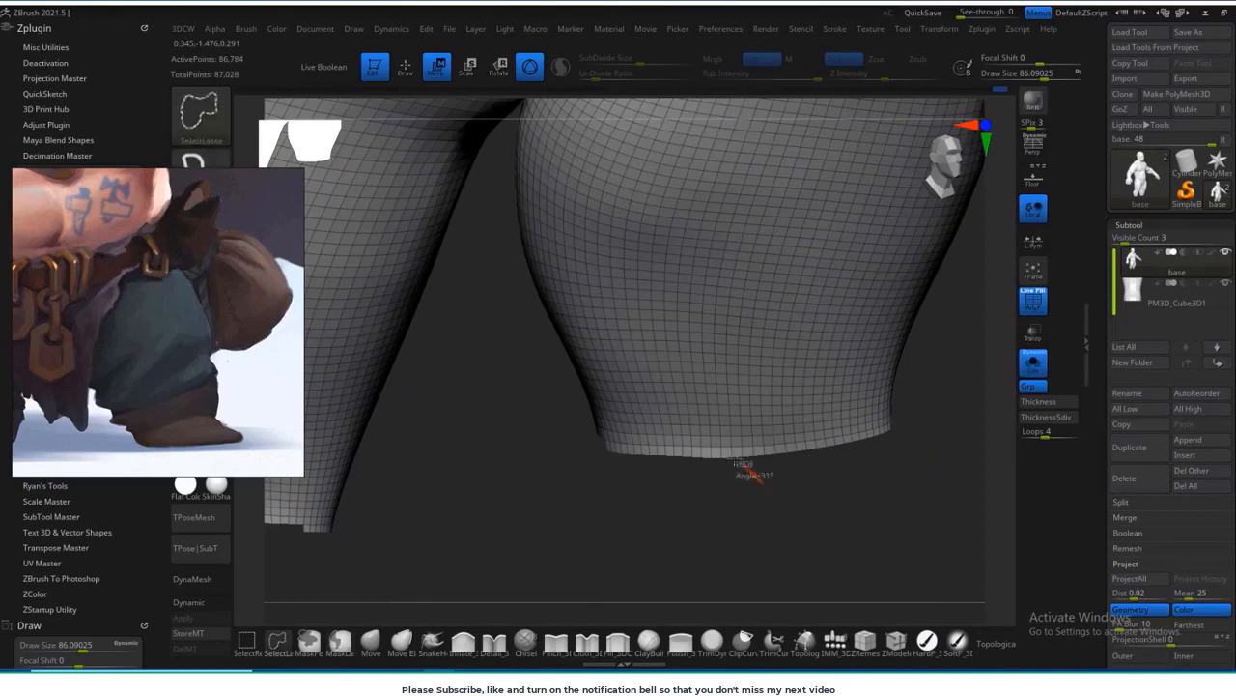
Step: Hide the last uneven faces along the leg's lower edge and delete the hidden geometry from the base body
{"action": "left_click_drag", "start_coordinate": [634, 454], "coordinate": [615, 445], "text": "ctrl+alt+shift"}
{"action": "mouse_move", "coordinate": [717, 499]}
{"action": "left_mouse_down", "text": "alt"}
{"action": "mouse_move", "coordinate": [624, 480]}
{"action": "mouse_move", "coordinate": [828, 434]}
{"action": "mouse_move", "coordinate": [633, 525]}
{"action": "left_mouse_up", "text": "alt"}
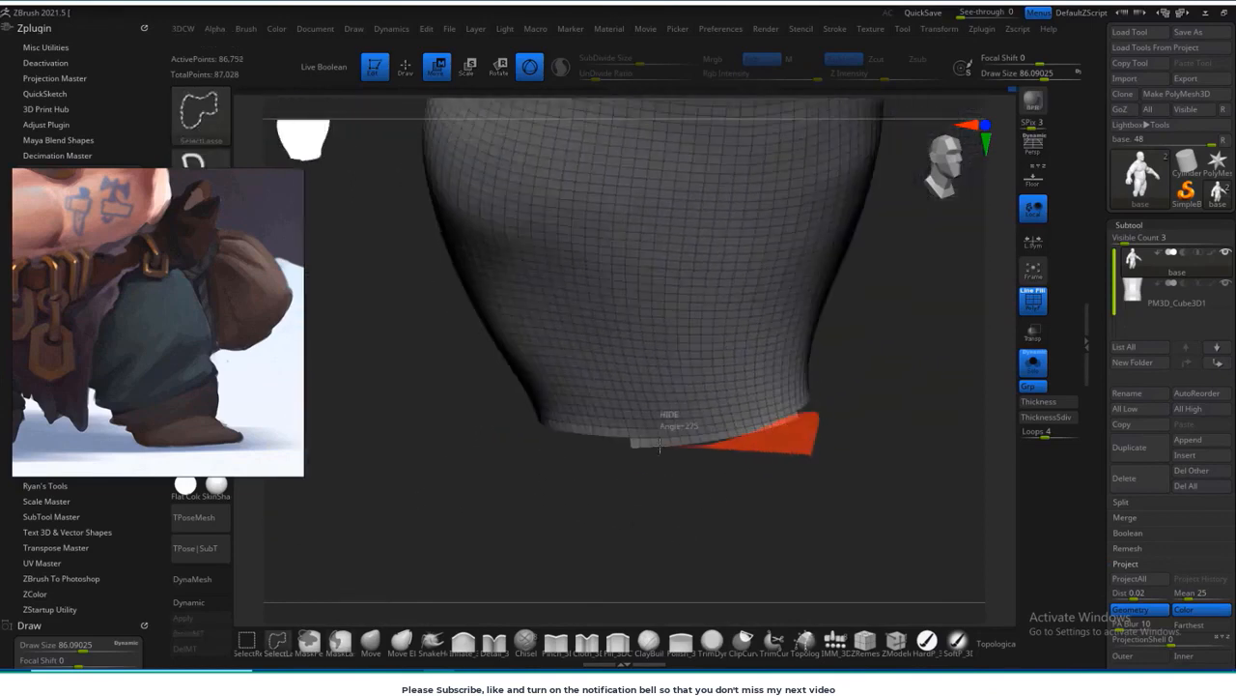
{"action": "left_click_drag", "start_coordinate": [660, 446], "coordinate": [633, 446], "text": "ctrl+alt+shift"}
{"action": "mouse_move", "coordinate": [772, 472]}
{"action": "left_mouse_down", "text": "alt"}
{"action": "mouse_move", "coordinate": [814, 574]}
{"action": "mouse_move", "coordinate": [758, 406]}
{"action": "mouse_move", "coordinate": [633, 466]}
{"action": "left_mouse_up", "text": "alt"}
{"action": "key", "text": "space"}
{"action": "left_click", "coordinate": [630, 112]}
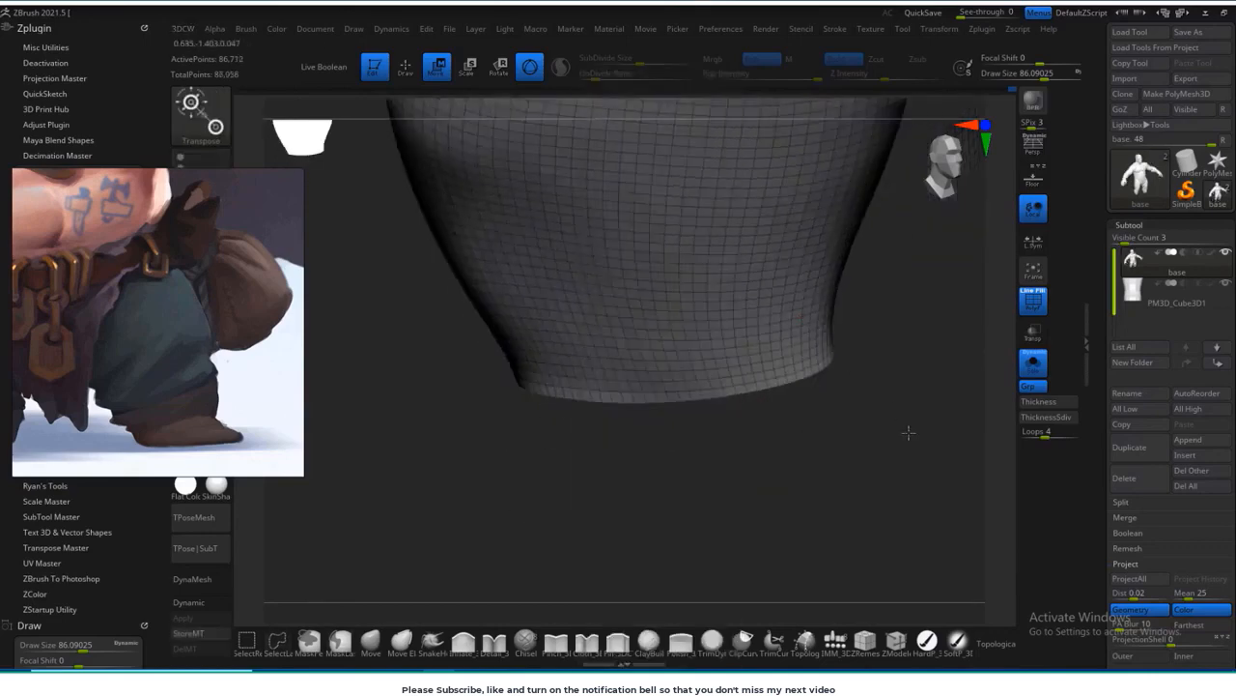
Step: Show the boot together with the body again and rename the boot subtool as shoes
{"action": "key", "text": "f"}
{"action": "left_click_drag", "start_coordinate": [828, 436], "coordinate": [853, 266], "text": "alt"}
{"action": "left_click_drag", "start_coordinate": [853, 266], "coordinate": [999, 403], "text": "shift"}
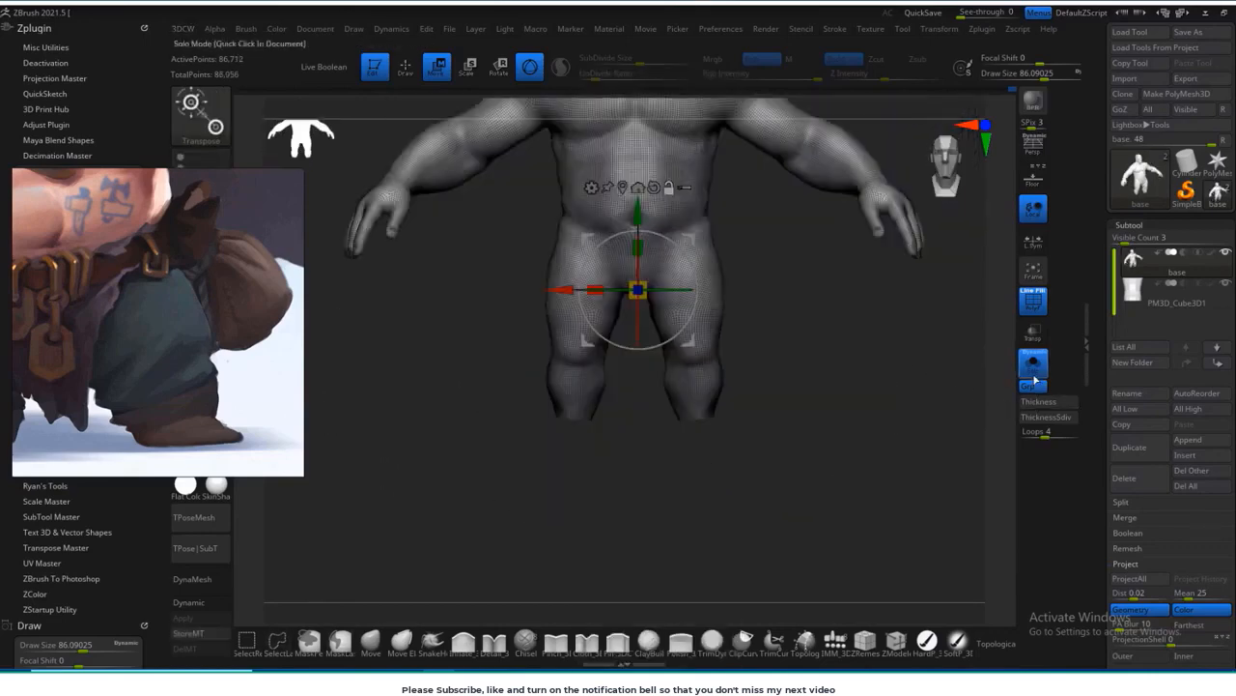
{"action": "left_click", "coordinate": [1034, 373]}
{"action": "left_click_drag", "start_coordinate": [860, 444], "coordinate": [864, 297], "text": "alt"}
{"action": "left_click", "coordinate": [1151, 311]}
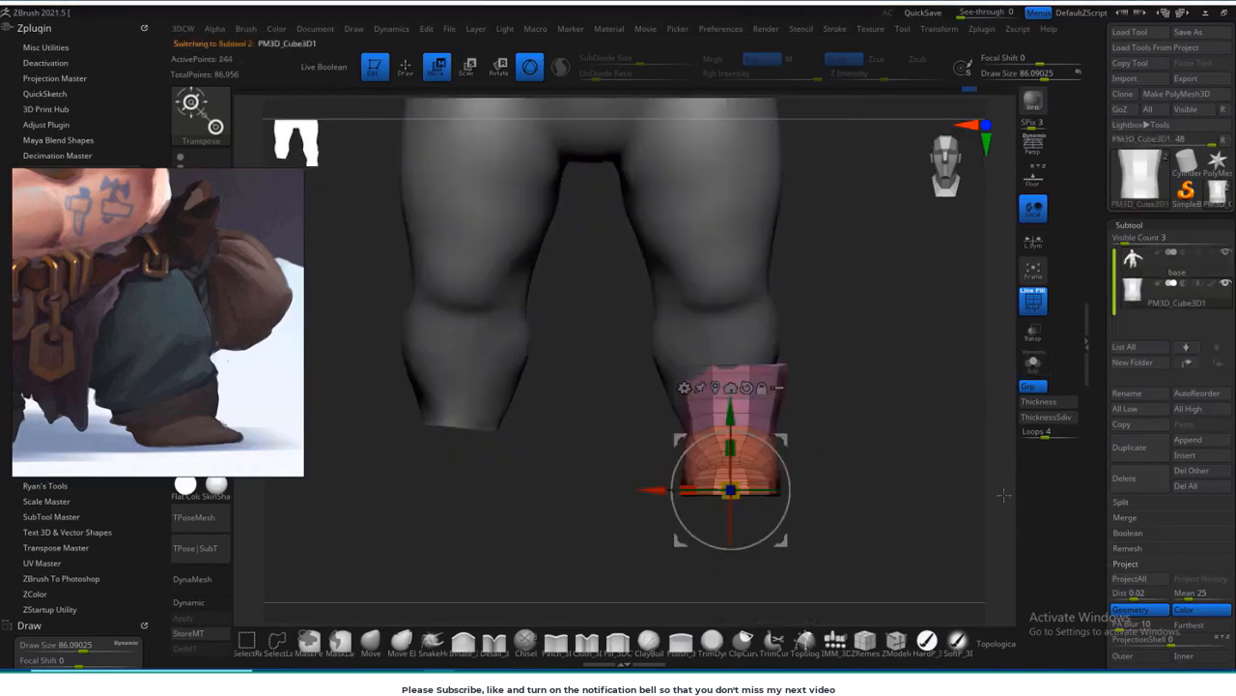
{"action": "left_click", "coordinate": [1135, 394]}
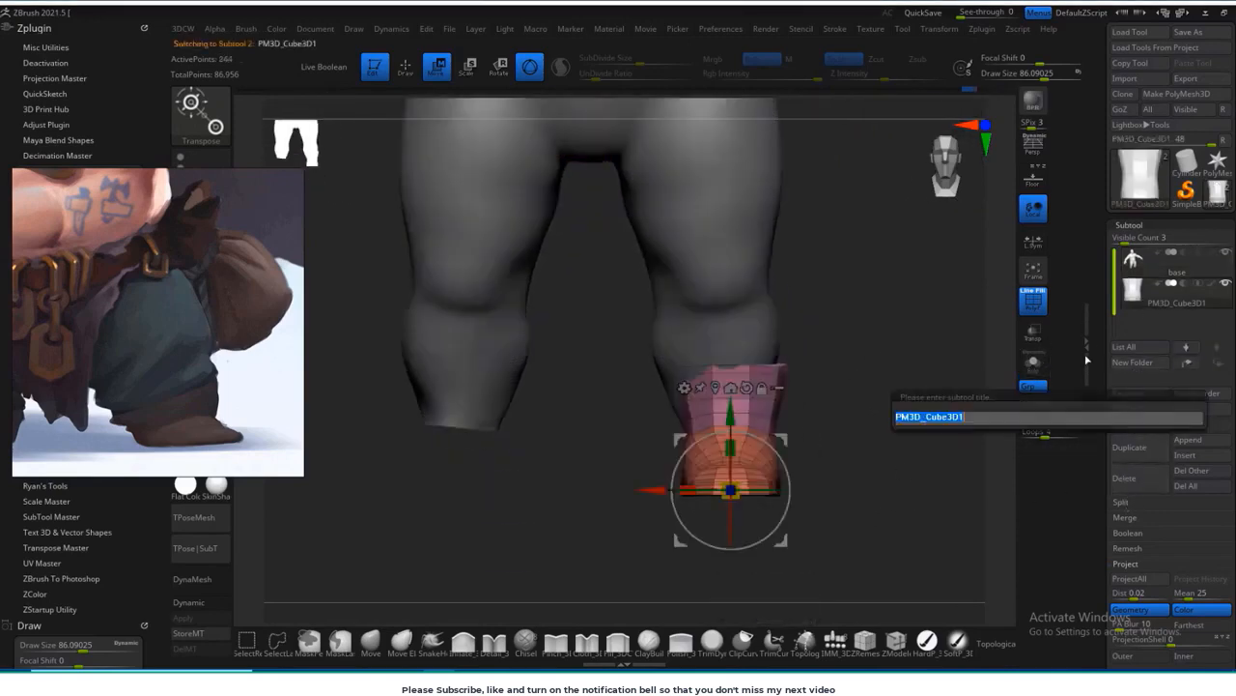
{"action": "key", "text": "Return"}
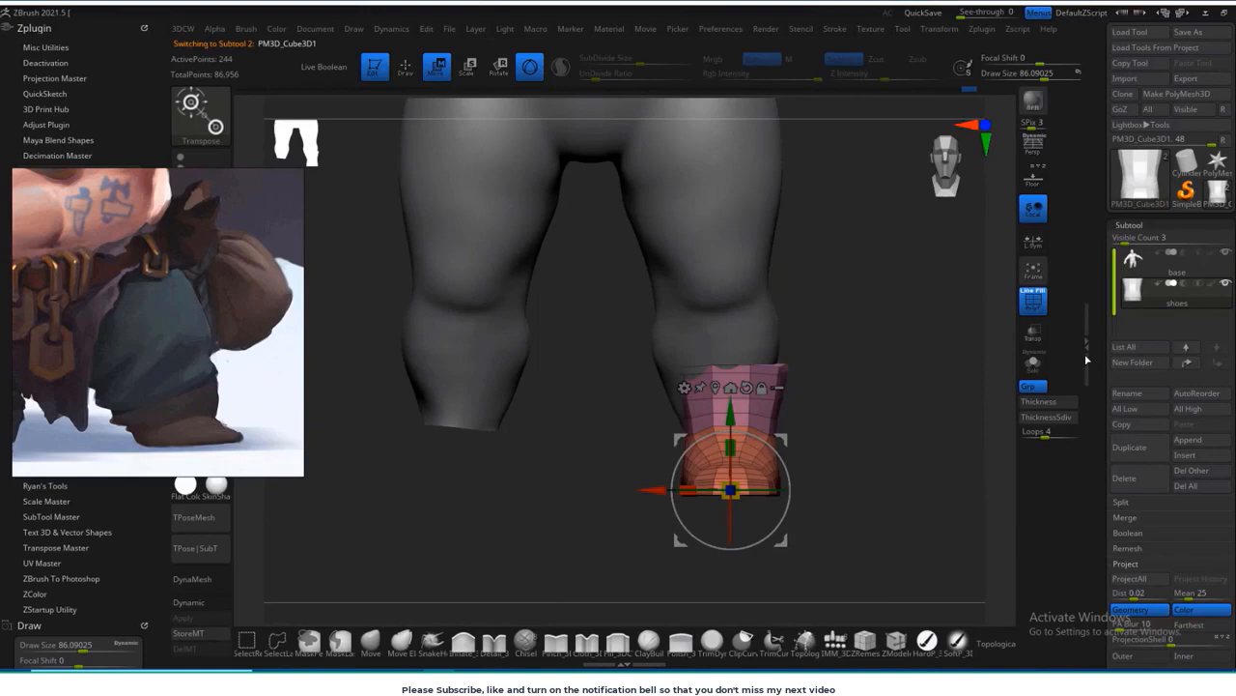
Step: Reshape the boot's upper opening around the calf with the Move brush at a draw size of about 110
{"action": "left_click", "coordinate": [375, 640]}
{"action": "key", "text": "s"}
{"action": "left_click_drag", "start_coordinate": [687, 385], "coordinate": [699, 384]}
{"action": "mouse_move", "coordinate": [846, 396]}
{"action": "left_mouse_down"}
{"action": "mouse_move", "coordinate": [737, 387]}
{"action": "mouse_move", "coordinate": [784, 422]}
{"action": "left_mouse_up"}
{"action": "left_click_drag", "start_coordinate": [796, 370], "coordinate": [786, 370]}
{"action": "mouse_move", "coordinate": [806, 378]}
{"action": "left_mouse_down"}
{"action": "mouse_move", "coordinate": [847, 319]}
{"action": "mouse_move", "coordinate": [863, 359]}
{"action": "mouse_move", "coordinate": [850, 352]}
{"action": "left_mouse_up"}
{"action": "mouse_move", "coordinate": [881, 346]}
{"action": "left_mouse_down"}
{"action": "mouse_move", "coordinate": [908, 319]}
{"action": "mouse_move", "coordinate": [878, 406]}
{"action": "mouse_move", "coordinate": [859, 366]}
{"action": "left_mouse_up"}
{"action": "key", "text": "s"}
{"action": "left_click_drag", "start_coordinate": [966, 382], "coordinate": [930, 375]}
{"action": "left_click_drag", "start_coordinate": [853, 365], "coordinate": [848, 365]}
{"action": "left_click_drag", "start_coordinate": [777, 371], "coordinate": [949, 372]}
{"action": "mouse_move", "coordinate": [833, 342]}
{"action": "left_mouse_down"}
{"action": "mouse_move", "coordinate": [814, 339]}
{"action": "mouse_move", "coordinate": [908, 359]}
{"action": "left_mouse_up"}
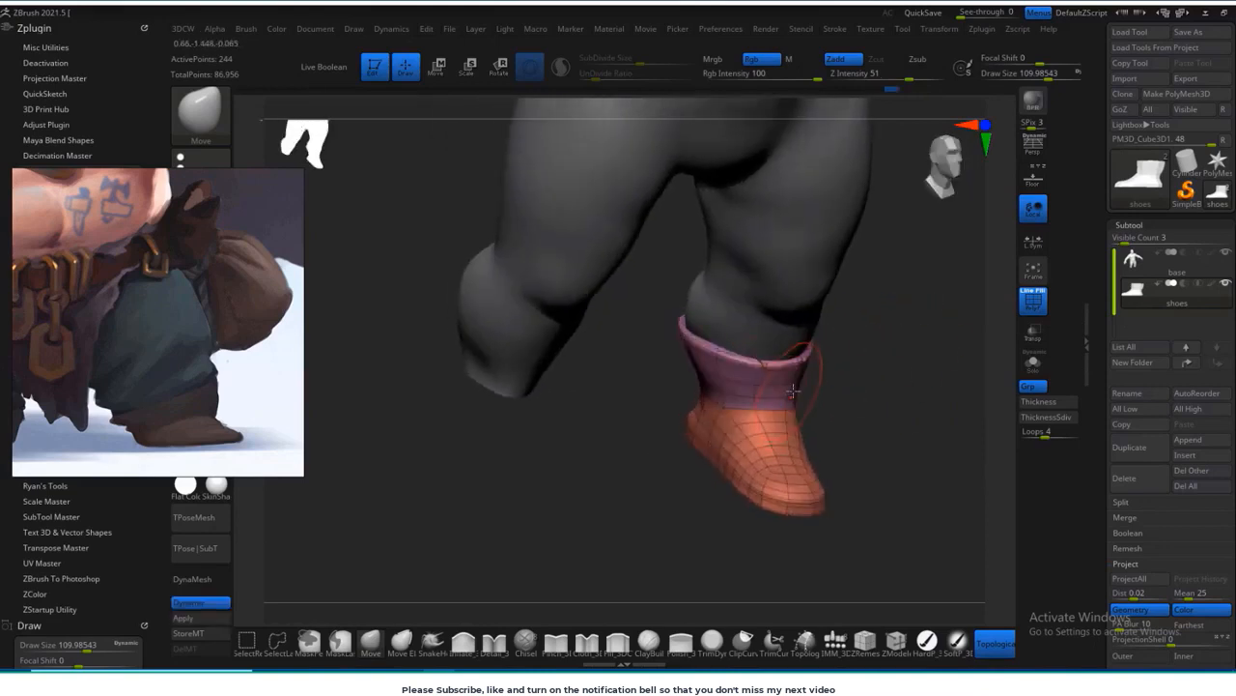
Step: Adjust the boot's shaft at the side and rear with the Move brush to follow the leg
{"action": "left_click_drag", "start_coordinate": [792, 389], "coordinate": [792, 376], "text": "shift"}
{"action": "left_click_drag", "start_coordinate": [874, 416], "coordinate": [741, 440], "text": "shift"}
{"action": "left_click_drag", "start_coordinate": [960, 340], "coordinate": [951, 333]}
{"action": "left_click_drag", "start_coordinate": [978, 386], "coordinate": [875, 449], "text": "alt"}
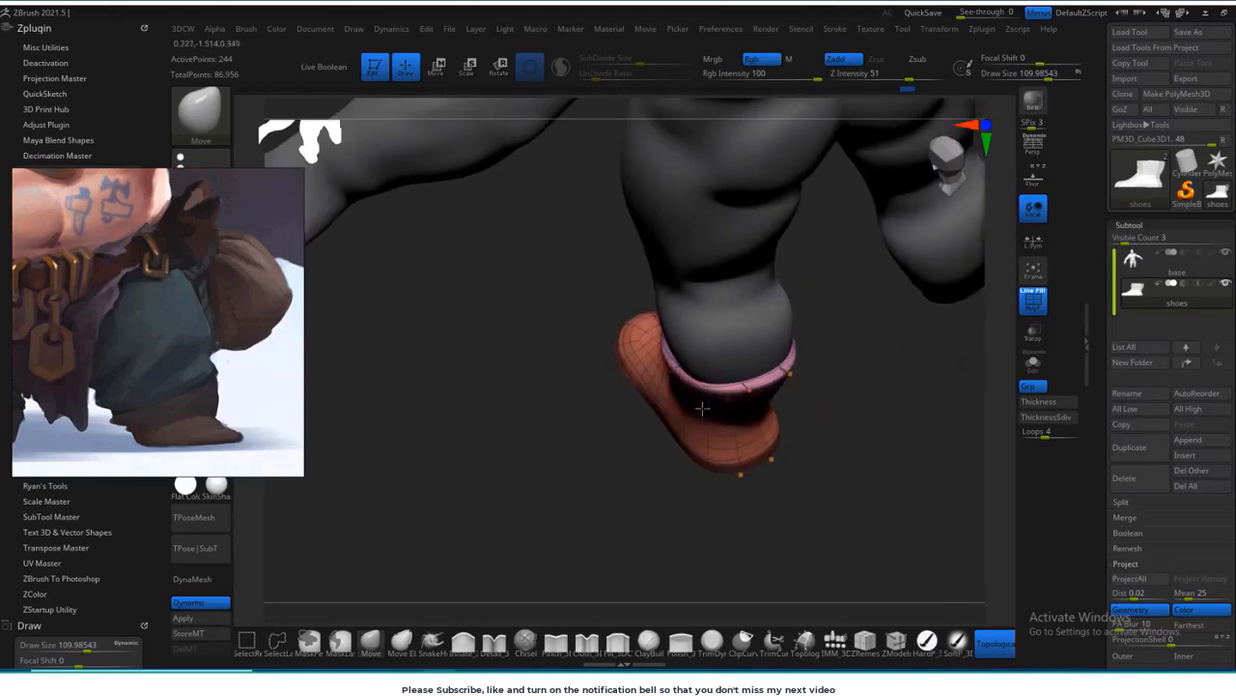
{"action": "left_click_drag", "start_coordinate": [701, 406], "coordinate": [687, 396]}
{"action": "left_click_drag", "start_coordinate": [628, 387], "coordinate": [695, 372]}
{"action": "left_click_drag", "start_coordinate": [874, 420], "coordinate": [840, 414]}
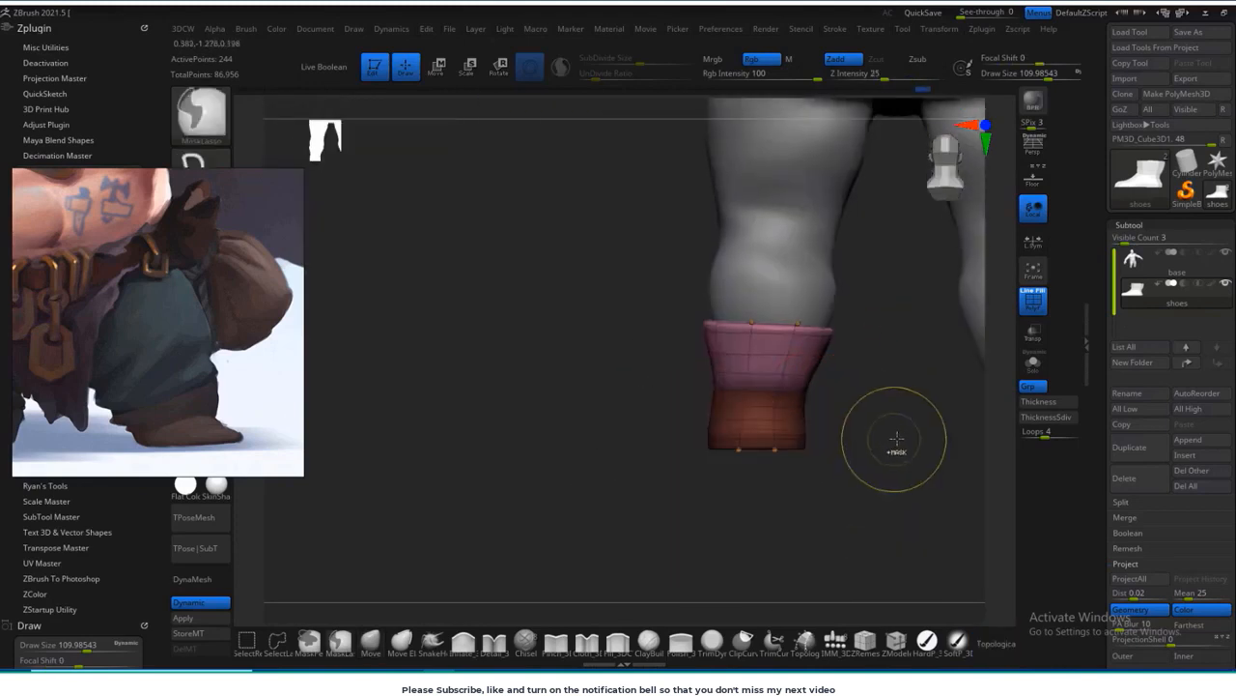
Step: Refine the boot's ankle contour from the front and reduce the Move brush's draw size to about 94
{"action": "key", "text": "w"}
{"action": "left_click_drag", "start_coordinate": [843, 445], "coordinate": [734, 402]}
{"action": "left_click", "coordinate": [405, 68]}
{"action": "left_click_drag", "start_coordinate": [927, 435], "coordinate": [875, 380]}
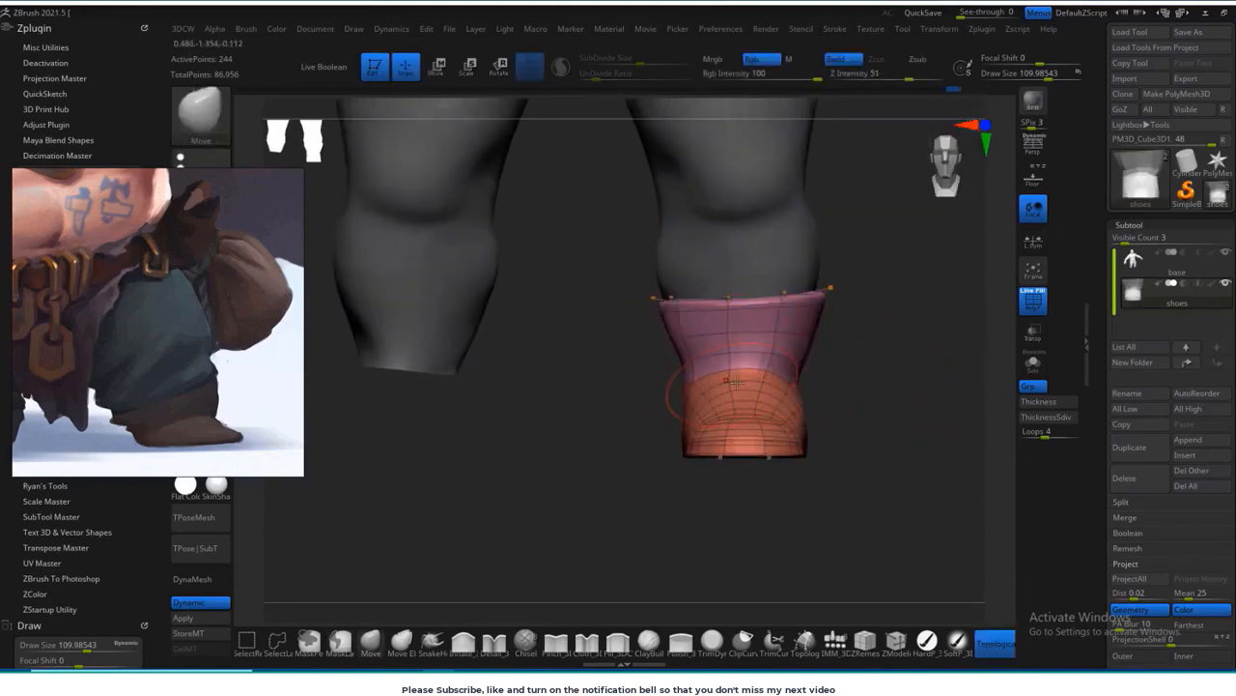
{"action": "left_click_drag", "start_coordinate": [743, 389], "coordinate": [658, 395]}
{"action": "mouse_move", "coordinate": [845, 421]}
{"action": "left_mouse_down"}
{"action": "mouse_move", "coordinate": [844, 395]}
{"action": "mouse_move", "coordinate": [849, 443]}
{"action": "left_mouse_up"}
{"action": "key", "text": "bracketleft"}
{"action": "key", "text": "bracketleft"}
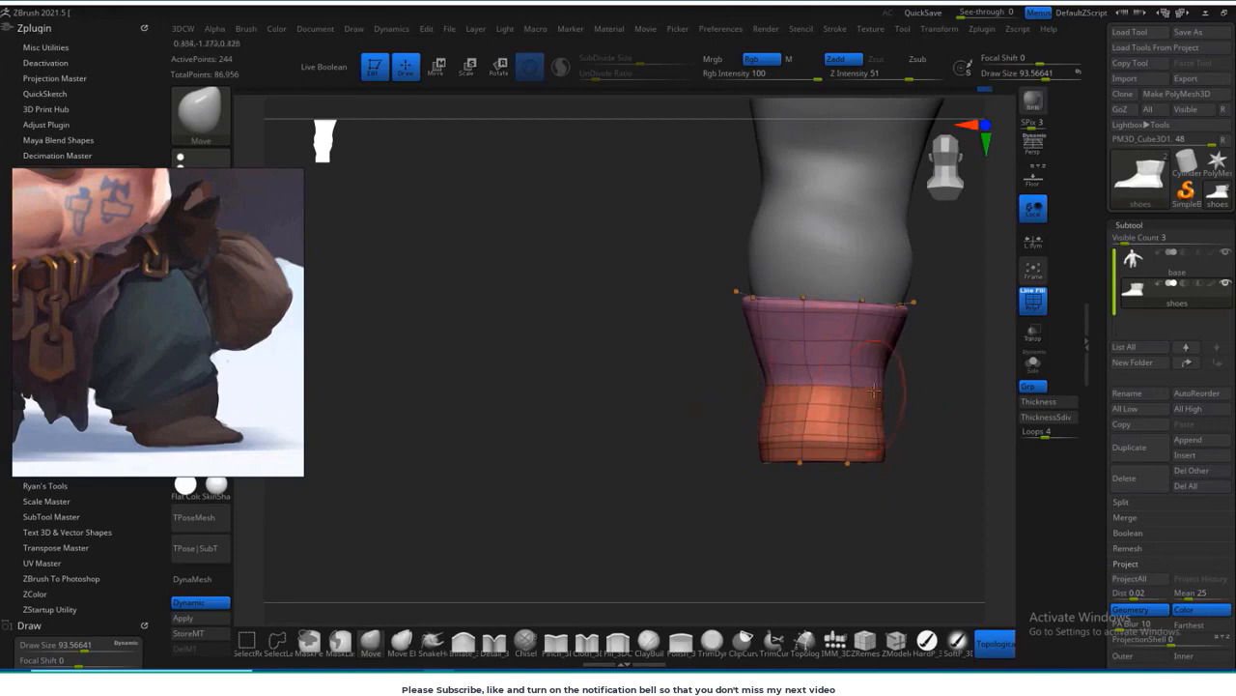
Step: Subdivide the boot mesh once and check its form from the side and front
{"action": "key", "text": "shift+f"}
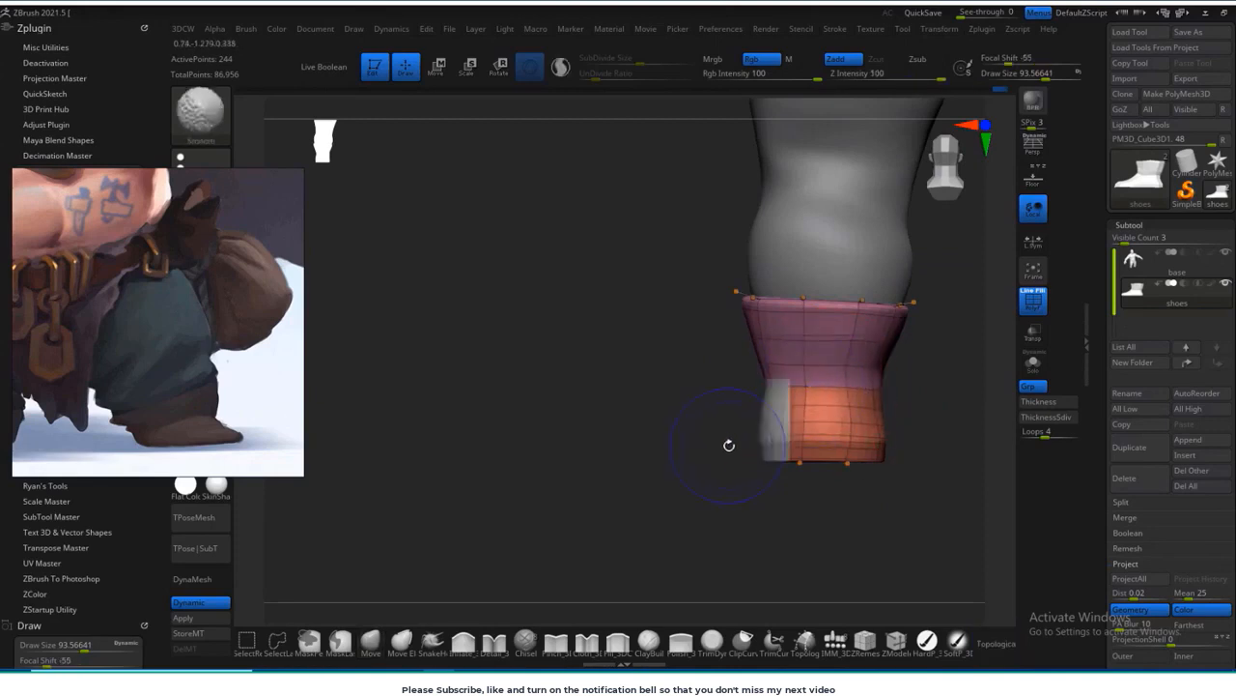
{"action": "key", "text": "shift+d"}
{"action": "key", "text": "shift+f"}
{"action": "key", "text": "ctrl+d"}
{"action": "left_click_drag", "start_coordinate": [673, 491], "coordinate": [748, 461], "text": "shift"}
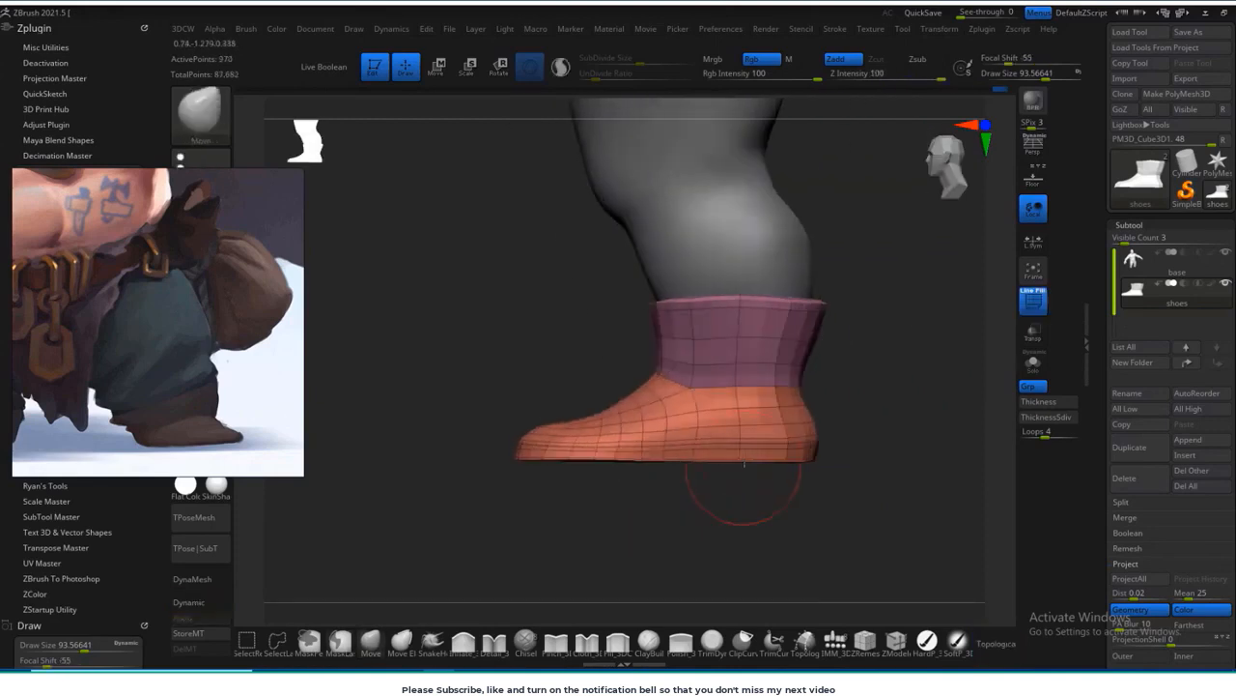
{"action": "left_click_drag", "start_coordinate": [599, 568], "coordinate": [706, 531]}
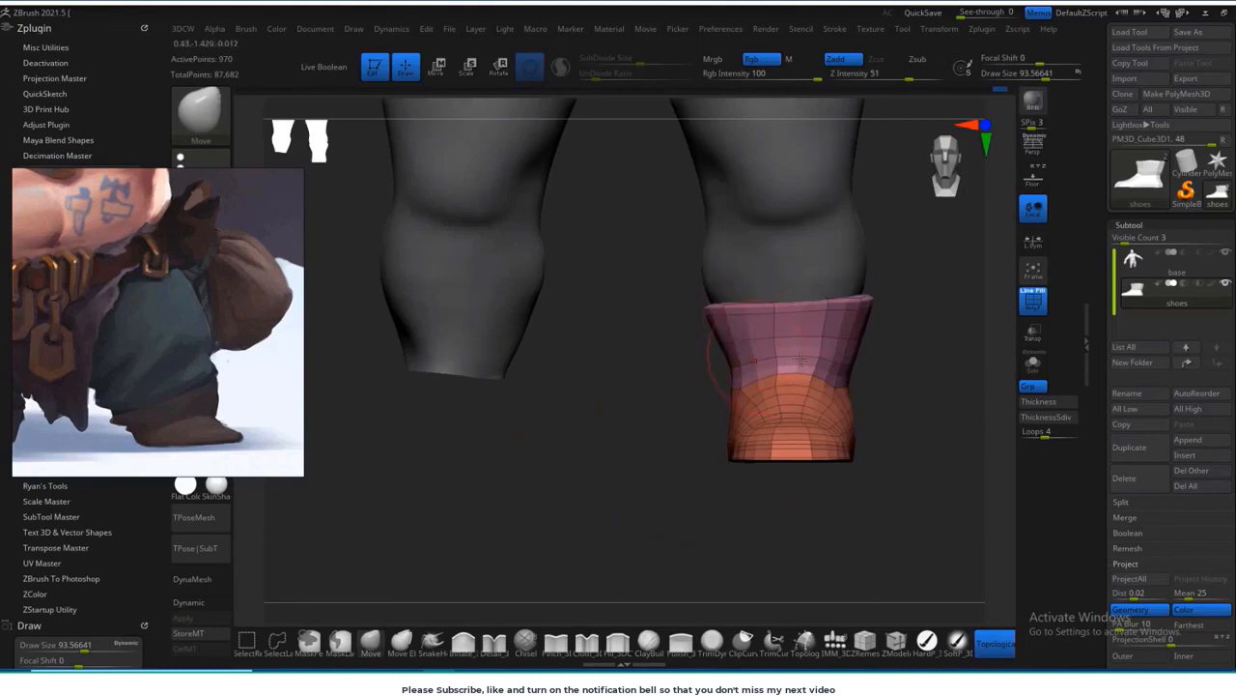
Step: Refine the subdivided boot's collar and ankle from the front, side and rear with the Move and Smooth brushes
{"action": "left_click_drag", "start_coordinate": [667, 400], "coordinate": [591, 416]}
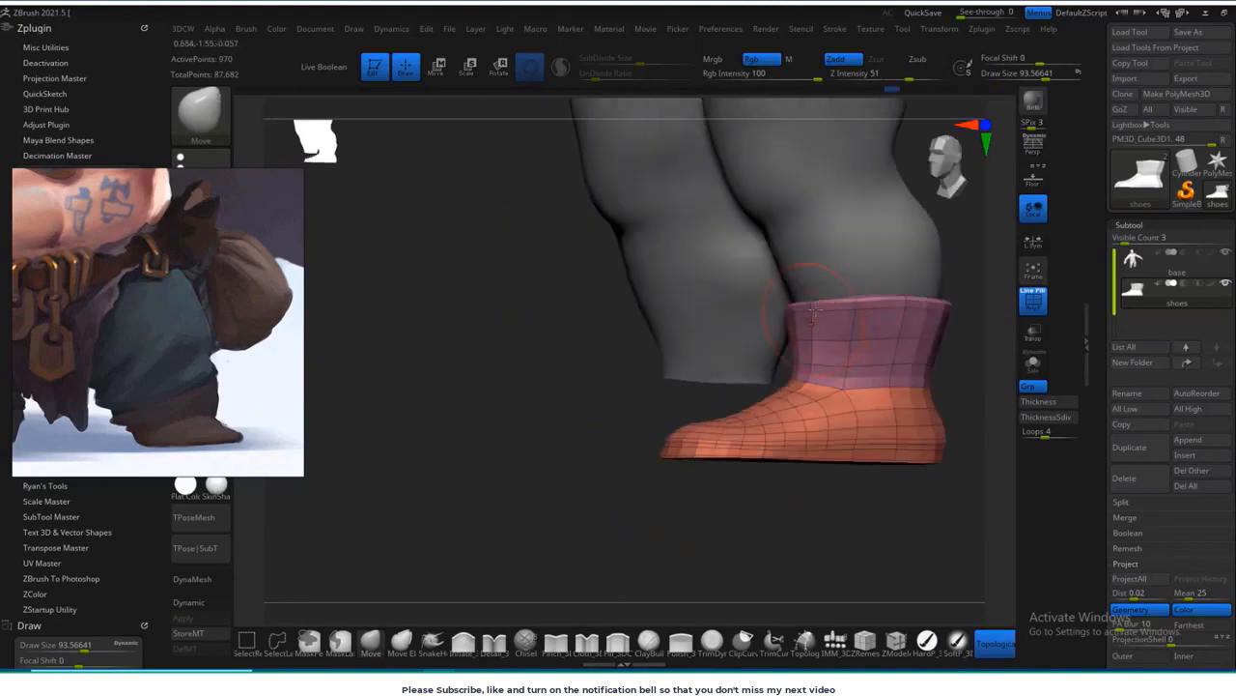
{"action": "left_click_drag", "start_coordinate": [928, 483], "coordinate": [901, 310], "text": "shift"}
{"action": "left_click_drag", "start_coordinate": [807, 495], "coordinate": [682, 483], "text": "alt"}
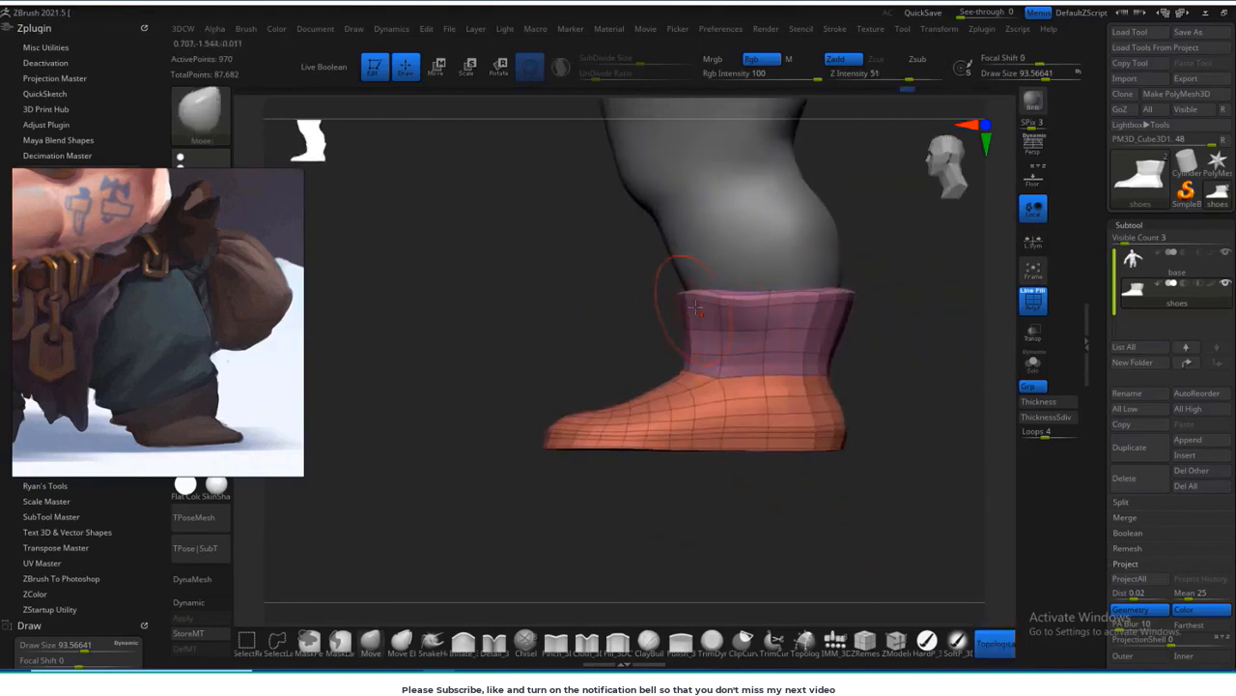
{"action": "left_click_drag", "start_coordinate": [890, 349], "coordinate": [657, 390], "text": "shift"}
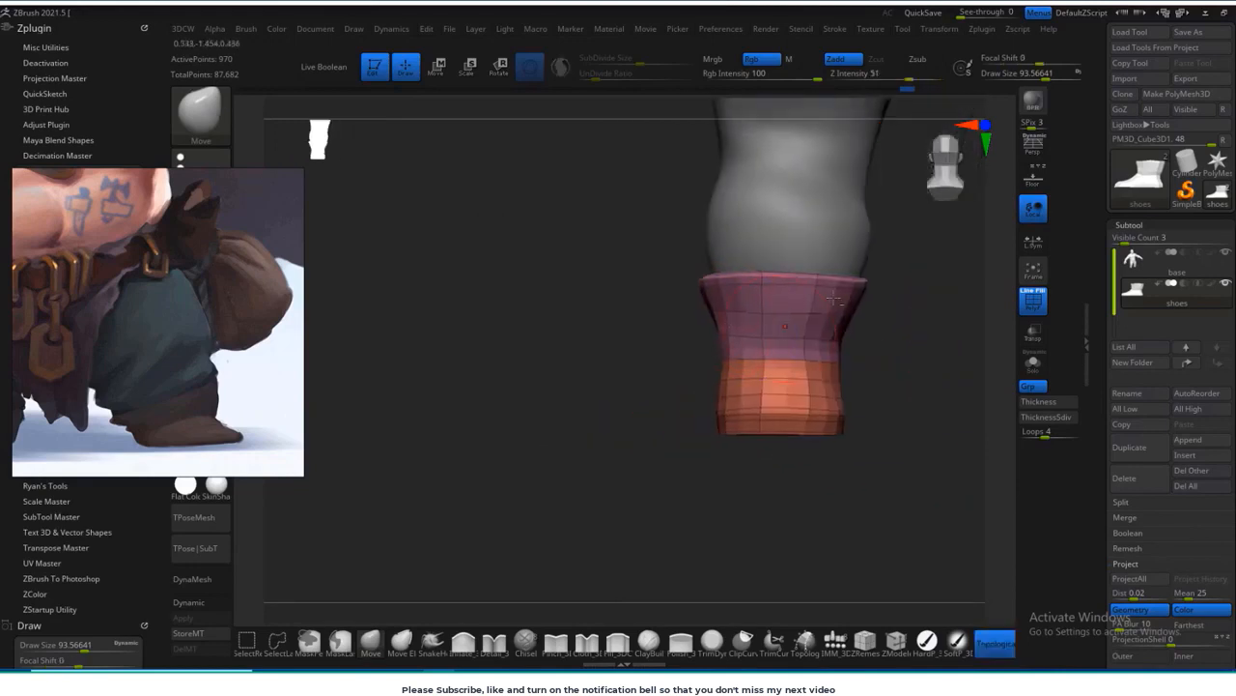
{"action": "left_click_drag", "start_coordinate": [878, 351], "coordinate": [712, 343]}
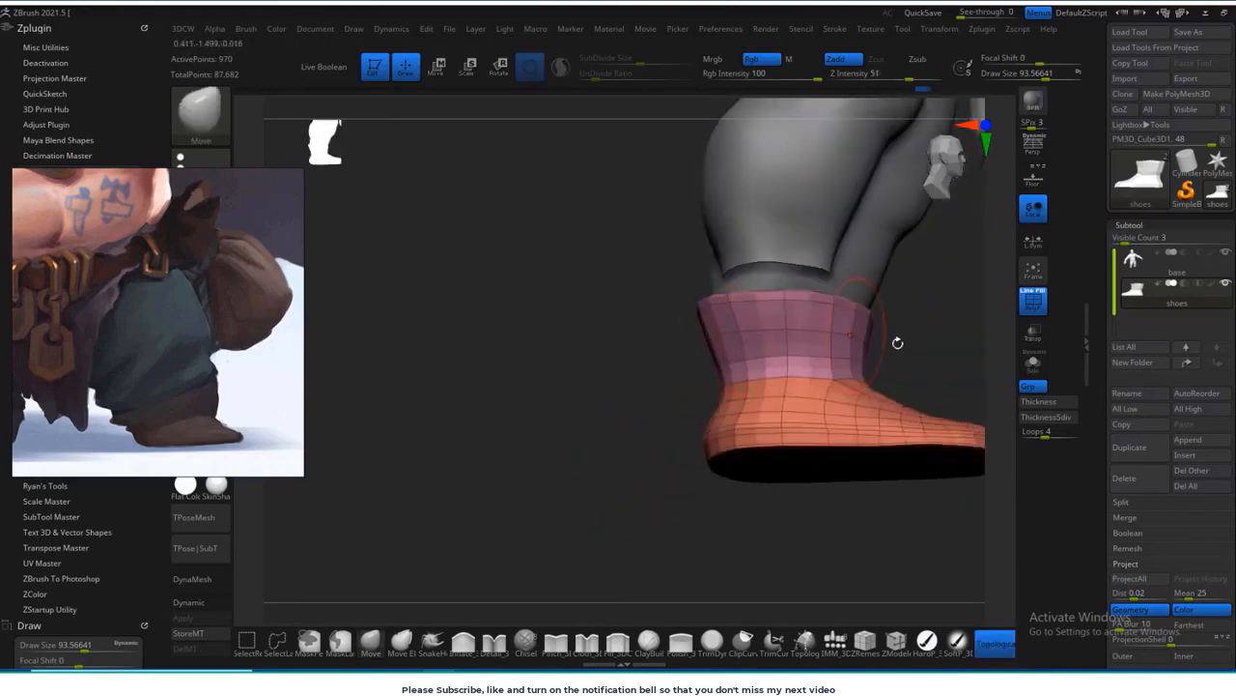
{"action": "left_click_drag", "start_coordinate": [897, 343], "coordinate": [792, 372]}
{"action": "left_click_drag", "start_coordinate": [954, 324], "coordinate": [834, 288]}
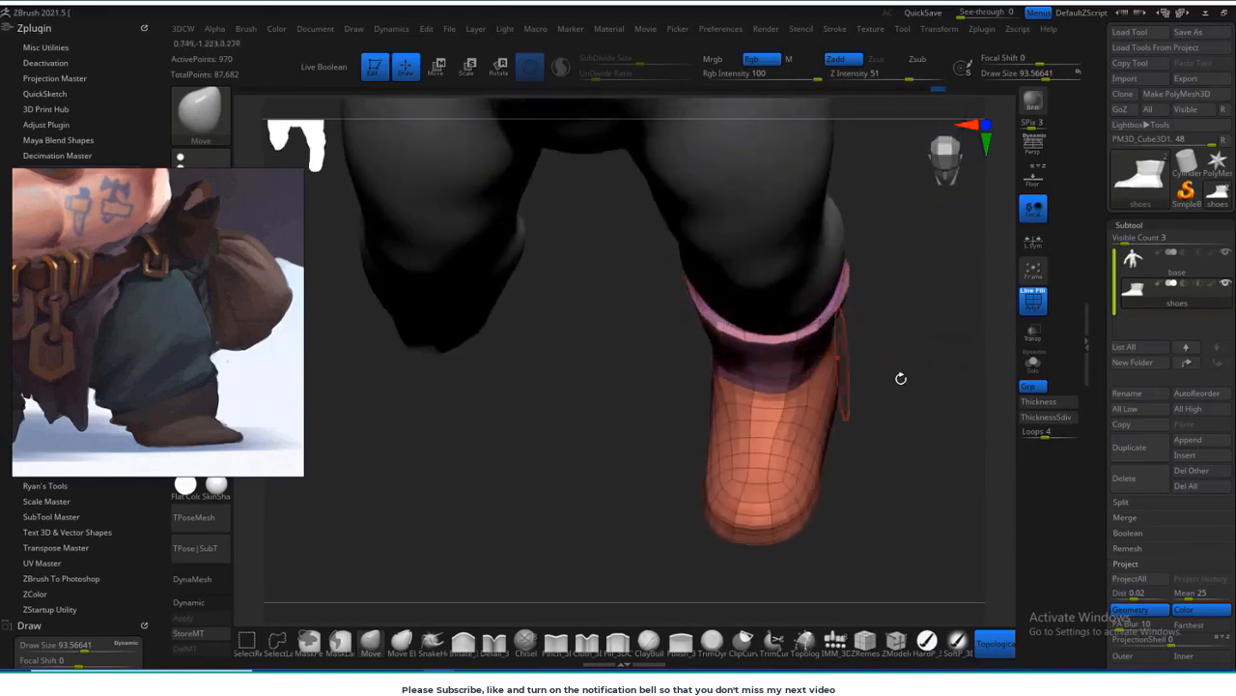
{"action": "mouse_move", "coordinate": [901, 378]}
{"action": "left_mouse_down", "text": "shift"}
{"action": "mouse_move", "coordinate": [867, 353]}
{"action": "mouse_move", "coordinate": [801, 372]}
{"action": "mouse_move", "coordinate": [808, 408]}
{"action": "mouse_move", "coordinate": [705, 503]}
{"action": "mouse_move", "coordinate": [741, 466]}
{"action": "mouse_move", "coordinate": [696, 325]}
{"action": "mouse_move", "coordinate": [878, 331]}
{"action": "mouse_move", "coordinate": [817, 410]}
{"action": "left_mouse_up", "text": "shift"}
{"action": "mouse_move", "coordinate": [783, 307]}
{"action": "left_mouse_down"}
{"action": "mouse_move", "coordinate": [773, 406]}
{"action": "mouse_move", "coordinate": [821, 328]}
{"action": "left_mouse_up"}
{"action": "left_click_drag", "start_coordinate": [872, 280], "coordinate": [875, 363]}
Step: Return the boot to its lowest subdivision level, isolate it, and delete the higher subdivision level
{"action": "key", "text": "shift+d"}
{"action": "left_click_drag", "start_coordinate": [709, 483], "coordinate": [859, 415]}
{"action": "key", "text": "f"}
{"action": "scroll", "coordinate": [1130, 476], "scroll_direction": "down", "scroll_amount": 3}
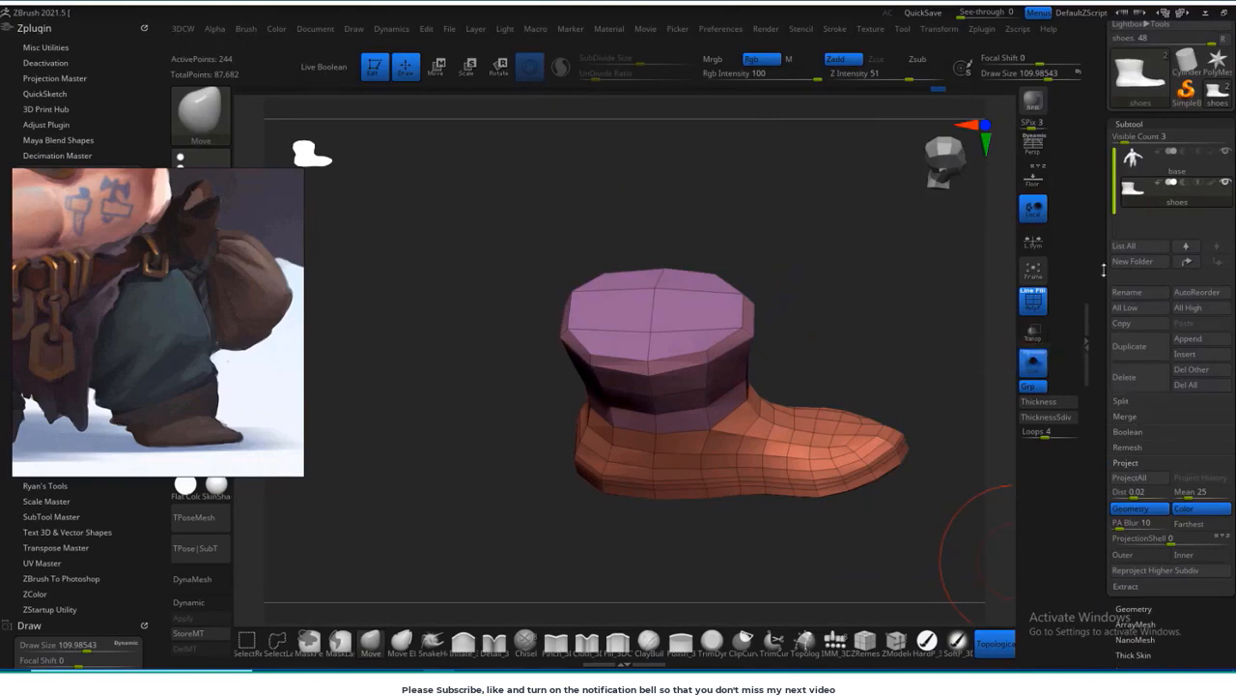
{"action": "left_click_drag", "start_coordinate": [1104, 270], "coordinate": [1096, 76]}
{"action": "left_click", "coordinate": [1122, 396]}
Step: Insert additional edge loops through the boot's shaft and top cap with ZModeler
{"action": "left_click", "coordinate": [898, 645]}
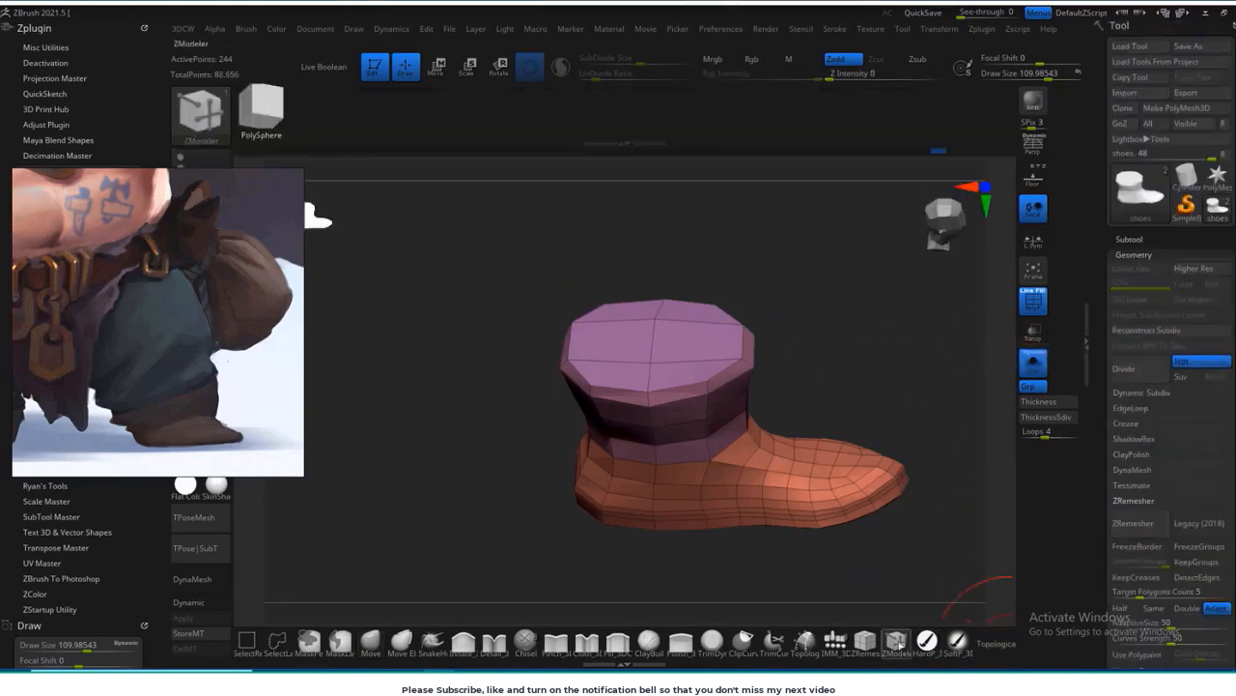
{"action": "mouse_move", "coordinate": [813, 290]}
{"action": "left_mouse_down"}
{"action": "mouse_move", "coordinate": [806, 345]}
{"action": "mouse_move", "coordinate": [809, 281]}
{"action": "mouse_move", "coordinate": [792, 454]}
{"action": "mouse_move", "coordinate": [739, 386]}
{"action": "mouse_move", "coordinate": [716, 309]}
{"action": "left_mouse_up"}
{"action": "left_click", "coordinate": [633, 419]}
{"action": "left_click", "coordinate": [710, 407]}
Step: Round out the boot's top cap outline with the Move brush at a draw size of about 41
{"action": "left_click", "coordinate": [371, 644]}
{"action": "left_click_drag", "start_coordinate": [782, 280], "coordinate": [713, 253]}
{"action": "mouse_move", "coordinate": [740, 243]}
{"action": "left_mouse_down"}
{"action": "mouse_move", "coordinate": [652, 299]}
{"action": "mouse_move", "coordinate": [734, 225]}
{"action": "left_mouse_up"}
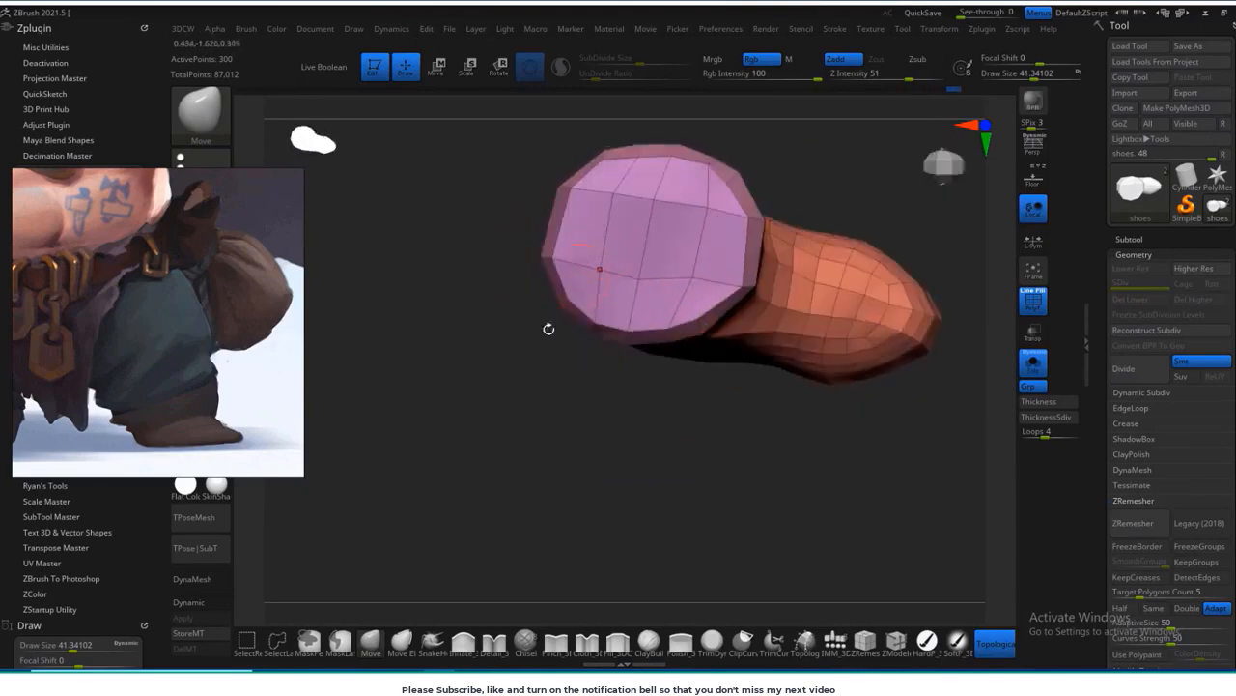
{"action": "left_click_drag", "start_coordinate": [549, 329], "coordinate": [598, 340]}
Step: Try to add an inner ring of edges around the boot's top cap with ZModeler
{"action": "left_click", "coordinate": [896, 642]}
{"action": "left_click_drag", "start_coordinate": [821, 550], "coordinate": [870, 517]}
{"action": "left_click", "coordinate": [541, 298]}
{"action": "mouse_move", "coordinate": [719, 386]}
{"action": "left_mouse_down"}
{"action": "mouse_move", "coordinate": [756, 190]}
{"action": "mouse_move", "coordinate": [806, 391]}
{"action": "left_mouse_up"}
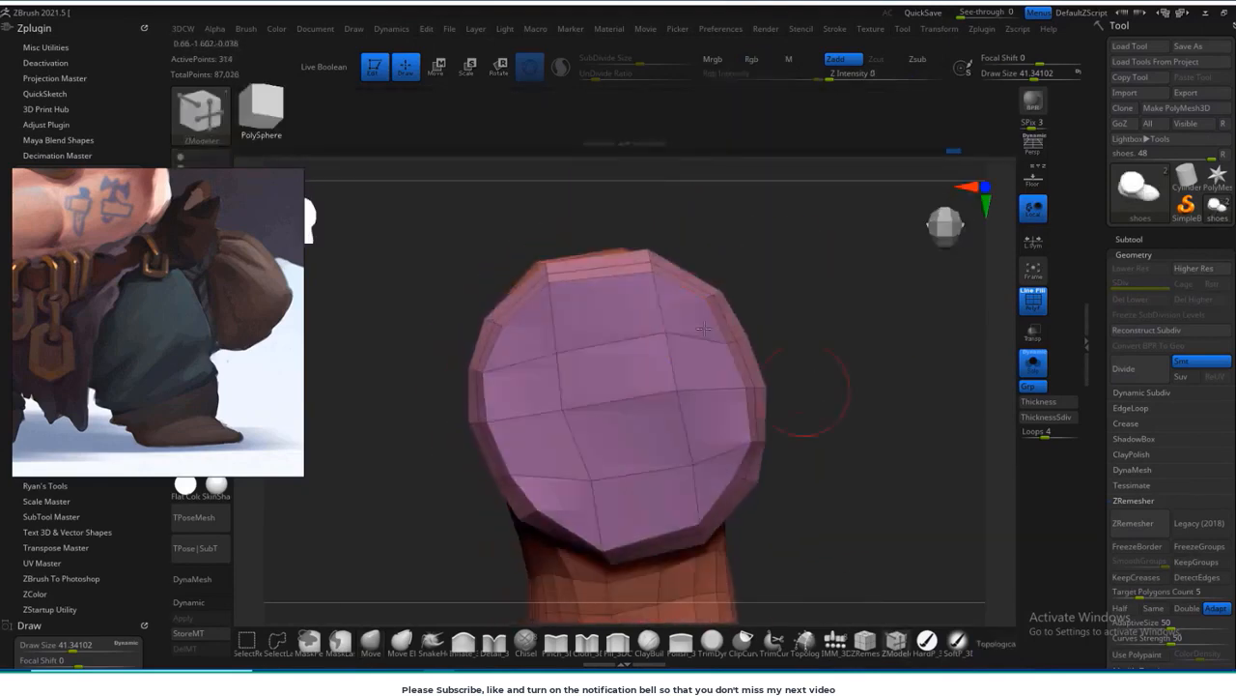
{"action": "mouse_move", "coordinate": [704, 328]}
{"action": "left_mouse_down", "text": "alt"}
{"action": "mouse_move", "coordinate": [621, 380]}
{"action": "mouse_move", "coordinate": [710, 459]}
{"action": "left_mouse_up", "text": "alt"}
{"action": "left_click_drag", "start_coordinate": [821, 454], "coordinate": [811, 354]}
Step: Try a single-polygon ZModeler action on the faces of the boot's top cap
{"action": "key", "text": "space"}
{"action": "left_click", "coordinate": [544, 304]}
{"action": "left_click_drag", "start_coordinate": [673, 382], "coordinate": [664, 406]}
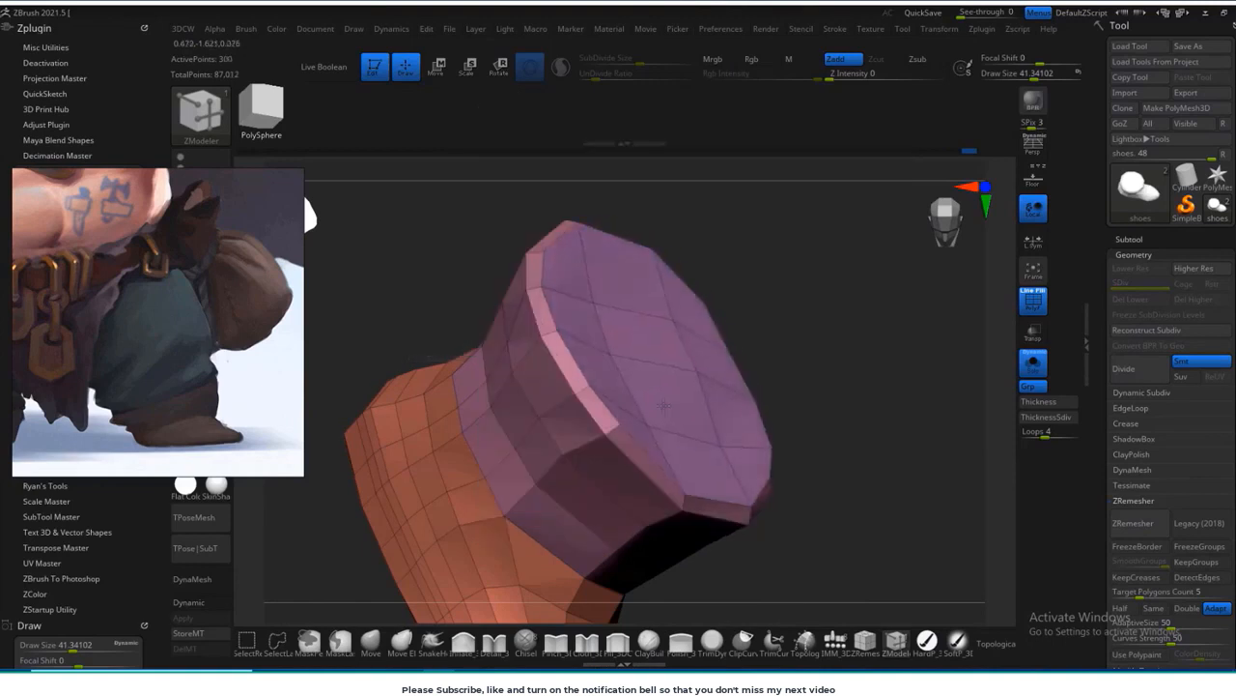
{"action": "left_click_drag", "start_coordinate": [842, 359], "coordinate": [755, 364]}
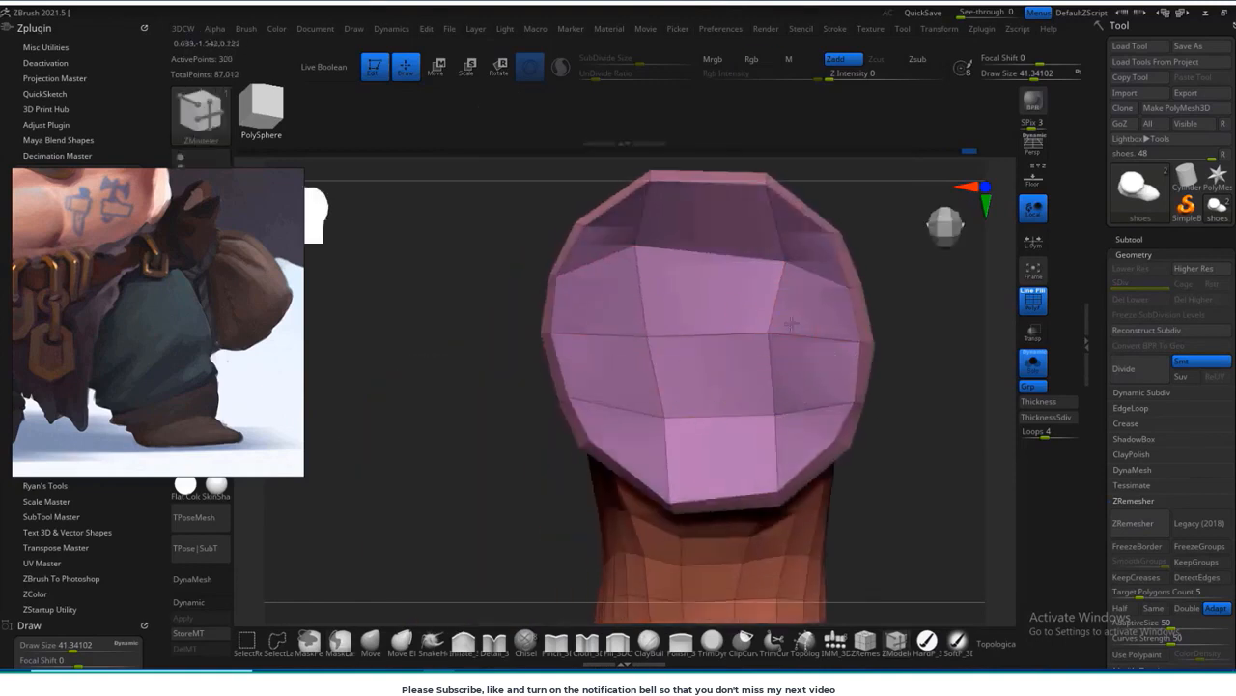
{"action": "left_click_drag", "start_coordinate": [790, 324], "coordinate": [726, 333]}
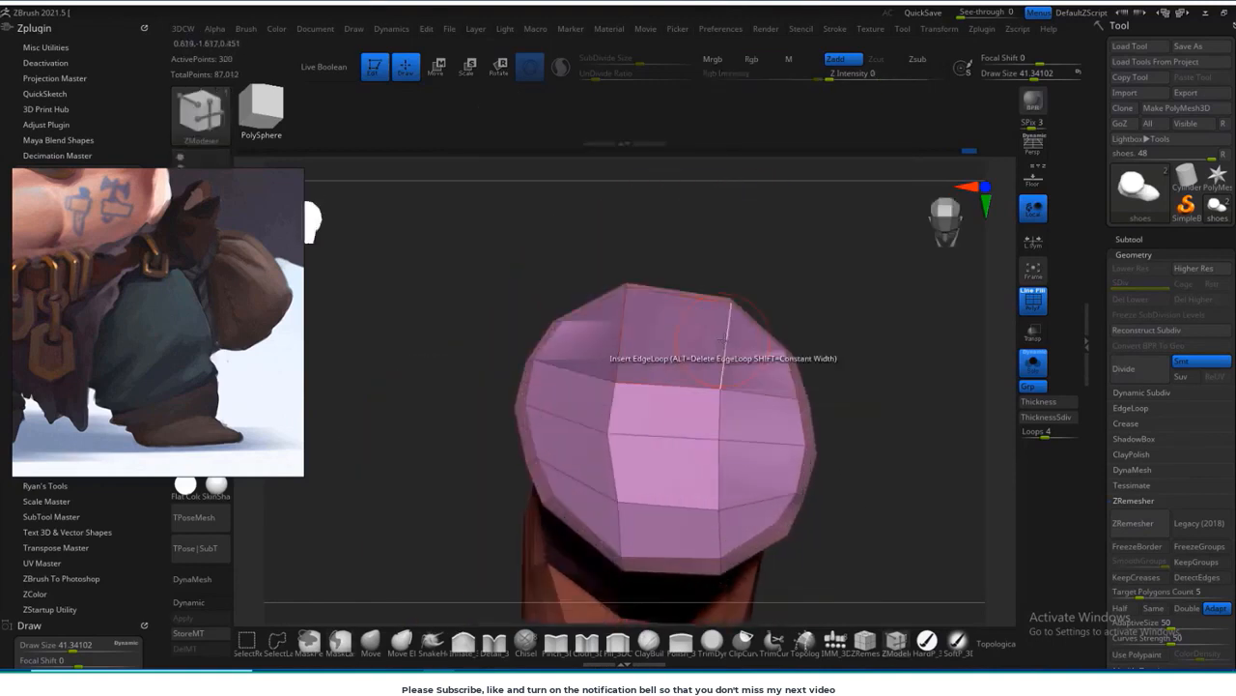
Step: Try to inset the marked top cap faces as one region using the ZModeler Inset action
{"action": "left_click_drag", "start_coordinate": [706, 447], "coordinate": [756, 519], "text": "alt"}
{"action": "key", "text": "space"}
{"action": "left_click", "coordinate": [710, 173]}
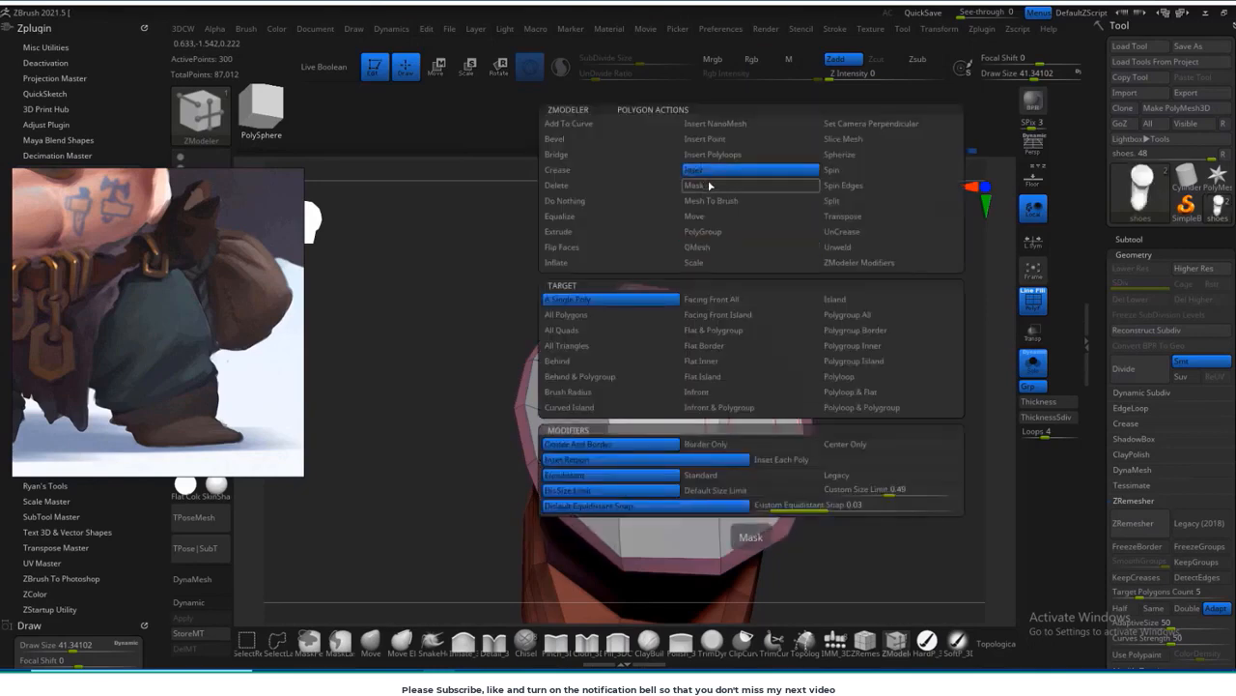
{"action": "left_click_drag", "start_coordinate": [671, 415], "coordinate": [679, 449]}
{"action": "mouse_move", "coordinate": [860, 416]}
{"action": "left_mouse_down"}
{"action": "mouse_move", "coordinate": [828, 286]}
{"action": "mouse_move", "coordinate": [762, 297]}
{"action": "mouse_move", "coordinate": [789, 422]}
{"action": "left_mouse_up"}
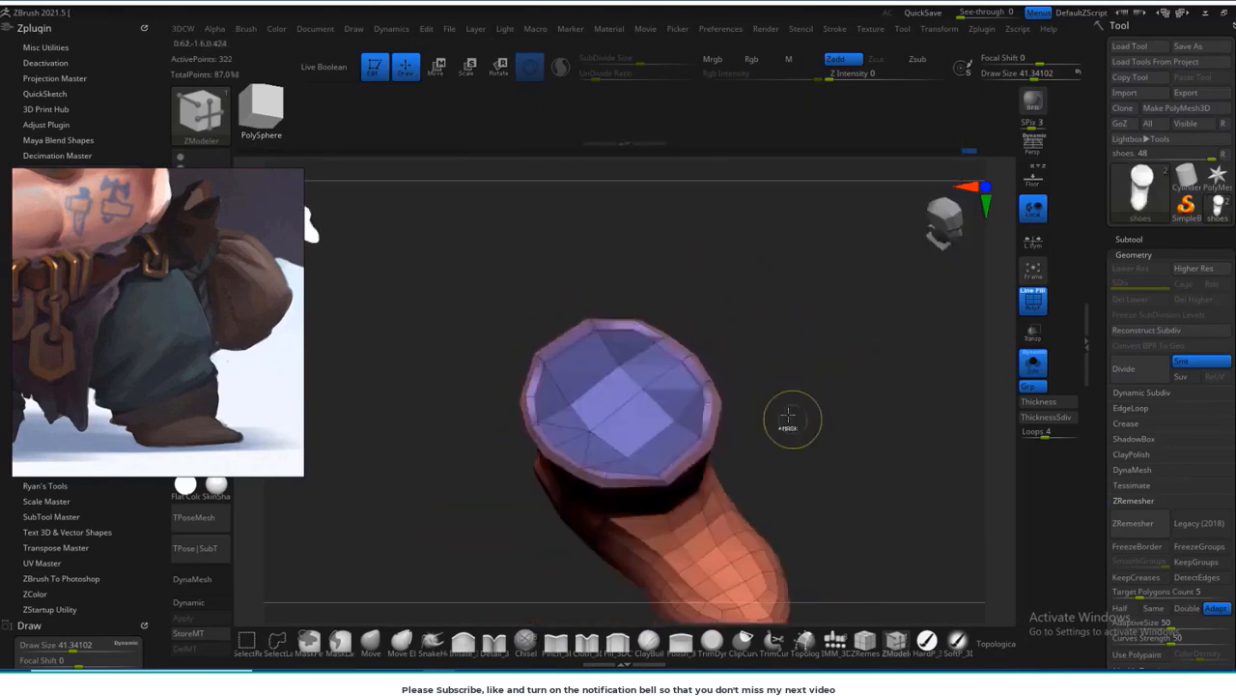
{"action": "key", "text": "ctrl+z"}
Step: Assign the whole boot to one polygroup and mark the top cap faces as a separate group with ZModeler
{"action": "key", "text": "ctrl+w"}
{"action": "mouse_move", "coordinate": [804, 367]}
{"action": "left_mouse_down"}
{"action": "mouse_move", "coordinate": [807, 317]}
{"action": "mouse_move", "coordinate": [800, 410]}
{"action": "left_mouse_up"}
{"action": "key", "text": "b"}
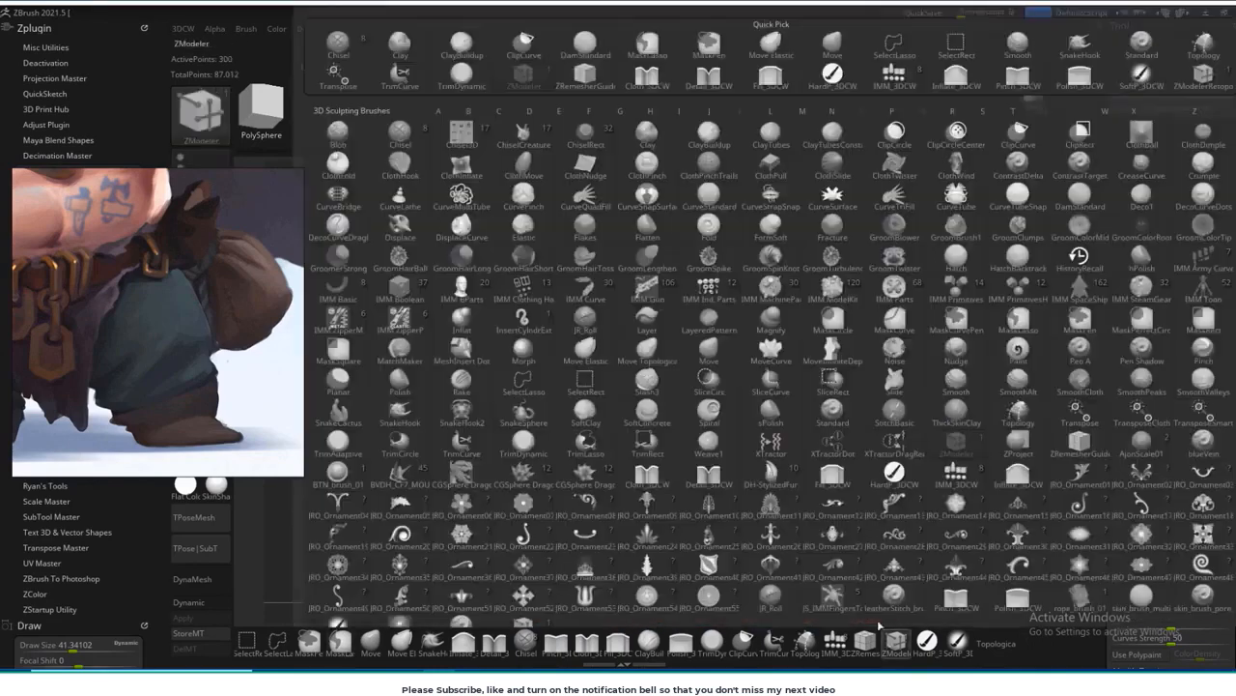
{"action": "key", "text": "z"}
{"action": "key", "text": "m"}
{"action": "mouse_move", "coordinate": [713, 350]}
{"action": "left_mouse_down", "text": "alt"}
{"action": "mouse_move", "coordinate": [552, 480]}
{"action": "mouse_move", "coordinate": [676, 434]}
{"action": "left_mouse_up", "text": "alt"}
{"action": "left_click_drag", "start_coordinate": [854, 395], "coordinate": [850, 355]}
{"action": "key", "text": "space"}
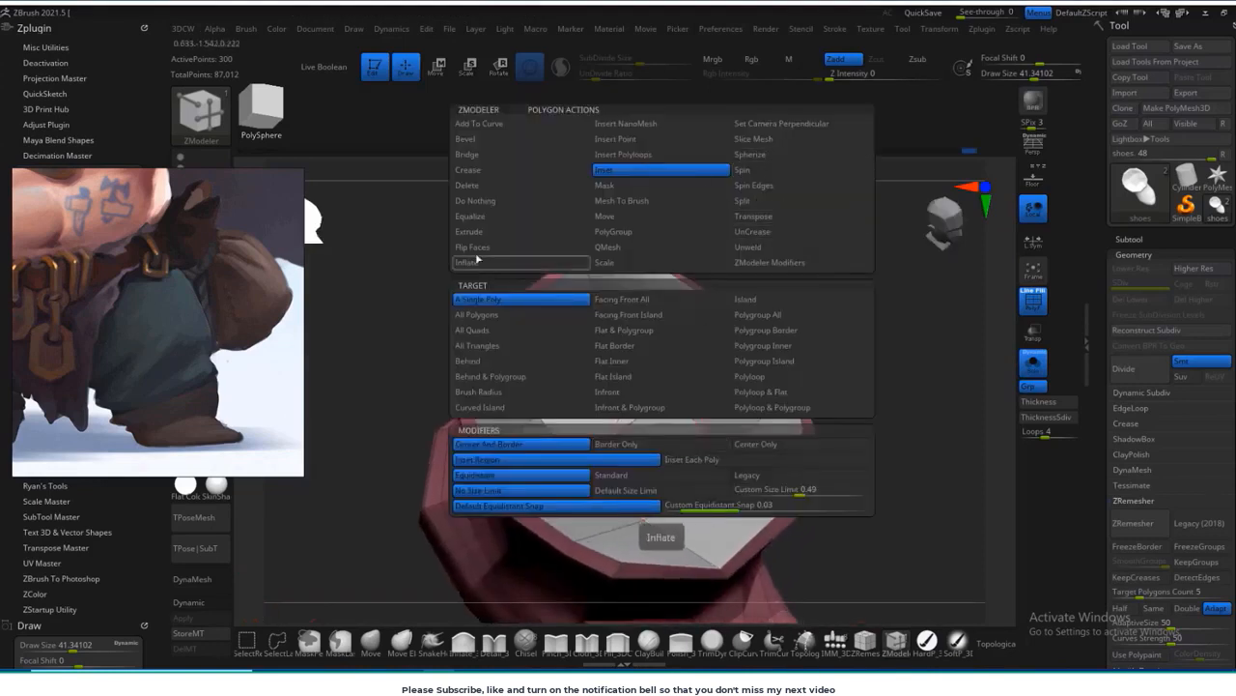
Step: Isolate the top cap, mask the rest of the boot, and scale the cap inward to leave a rim
{"action": "left_click", "coordinate": [721, 395], "text": "ctrl+shift"}
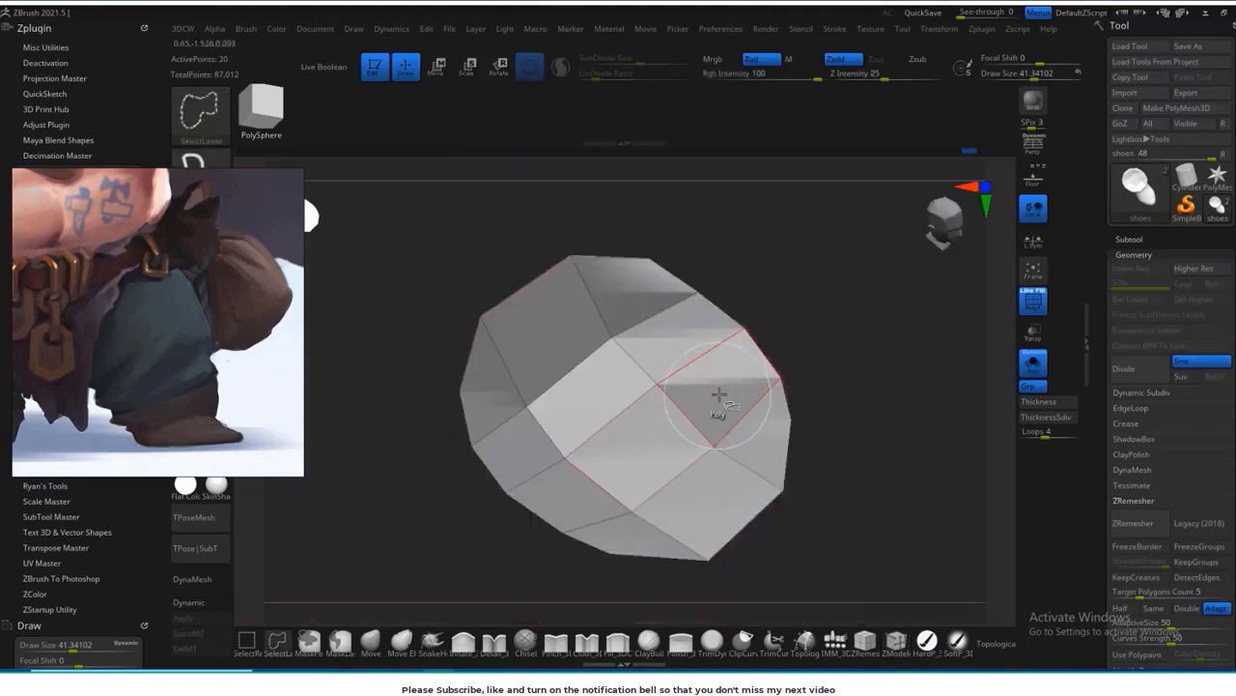
{"action": "left_click_drag", "start_coordinate": [779, 405], "coordinate": [772, 357], "text": "alt"}
{"action": "left_click", "coordinate": [836, 387], "text": "ctrl"}
{"action": "left_click", "coordinate": [828, 387], "text": "ctrl"}
{"action": "left_click_drag", "start_coordinate": [827, 387], "coordinate": [821, 434]}
{"action": "key", "text": "r"}
{"action": "left_click", "coordinate": [626, 229]}
{"action": "left_click_drag", "start_coordinate": [650, 356], "coordinate": [618, 381]}
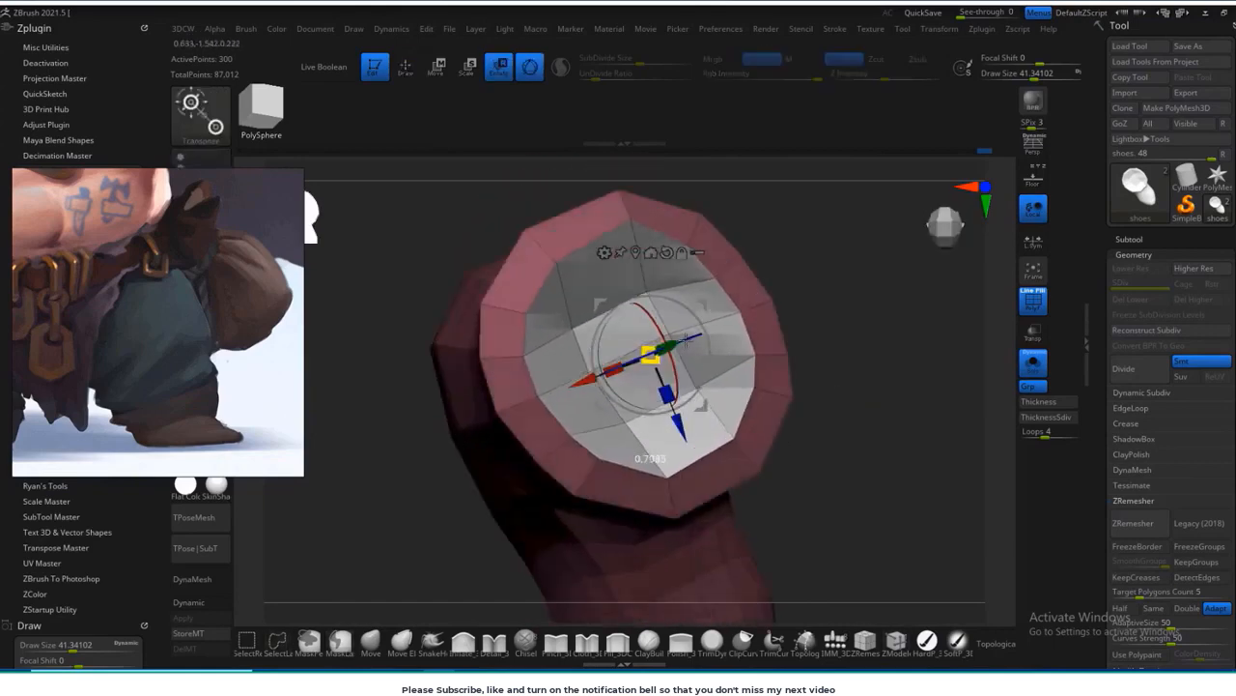
Step: Insert an edge loop around the rim between the boot's outer edge and its cap
{"action": "mouse_move", "coordinate": [833, 425]}
{"action": "left_mouse_down"}
{"action": "mouse_move", "coordinate": [838, 328]}
{"action": "mouse_move", "coordinate": [869, 372]}
{"action": "left_mouse_up"}
{"action": "key", "text": "q"}
{"action": "left_click_drag", "start_coordinate": [850, 338], "coordinate": [843, 396]}
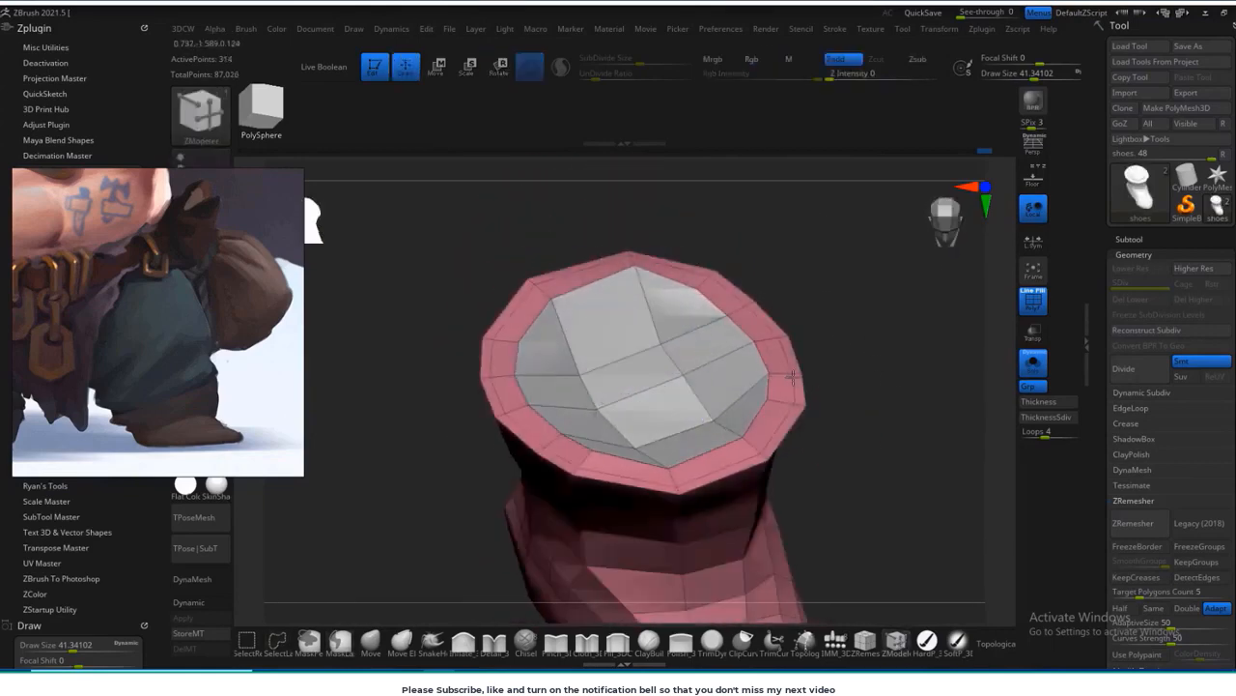
Step: Isolate the cap again, mask the rest of the boot, and move the cap down inside the shaft by about 0.13
{"action": "mouse_move", "coordinate": [836, 301]}
{"action": "left_mouse_down"}
{"action": "mouse_move", "coordinate": [841, 273]}
{"action": "mouse_move", "coordinate": [837, 282]}
{"action": "left_mouse_up"}
{"action": "left_click", "coordinate": [676, 326], "text": "ctrl+shift"}
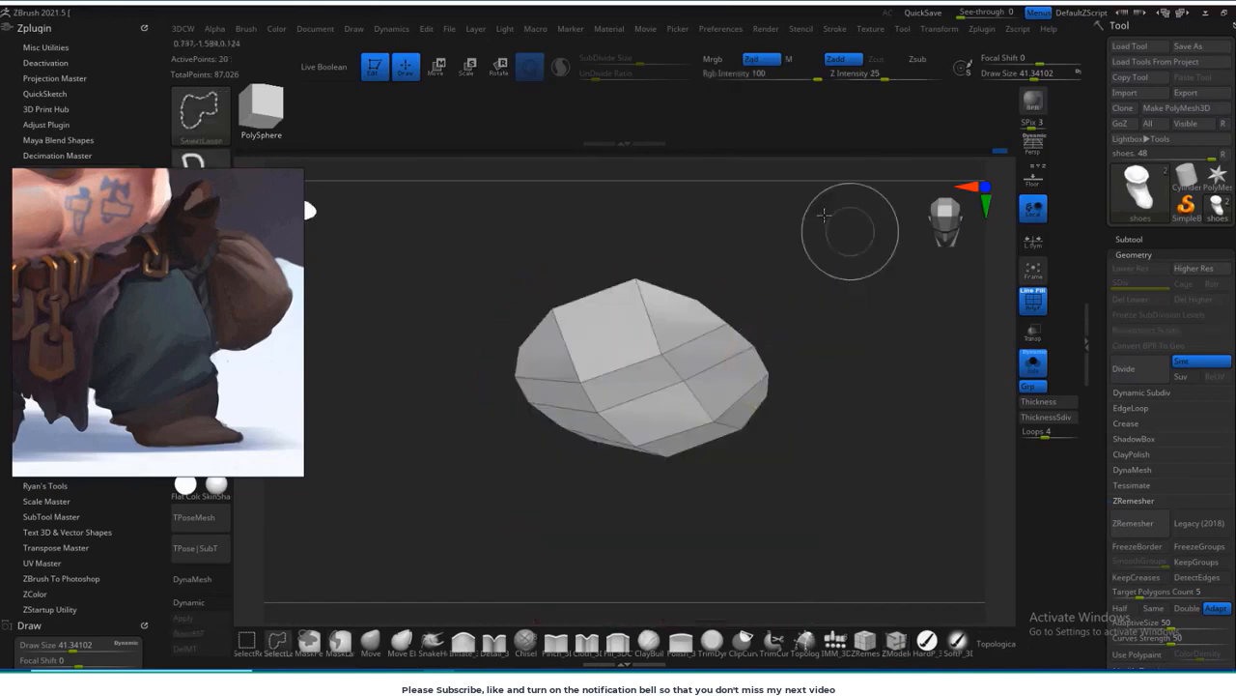
{"action": "left_click_drag", "start_coordinate": [824, 214], "coordinate": [433, 468], "text": "ctrl+shift"}
{"action": "left_click", "coordinate": [821, 428], "text": "ctrl+shift"}
{"action": "left_click", "coordinate": [724, 372], "text": "ctrl+shift"}
{"action": "left_click_drag", "start_coordinate": [800, 275], "coordinate": [506, 510], "text": "ctrl"}
{"action": "left_click", "coordinate": [902, 402], "text": "ctrl+shift"}
{"action": "left_click", "coordinate": [908, 395], "text": "ctrl"}
{"action": "key", "text": "w"}
{"action": "left_click_drag", "start_coordinate": [650, 307], "coordinate": [653, 369]}
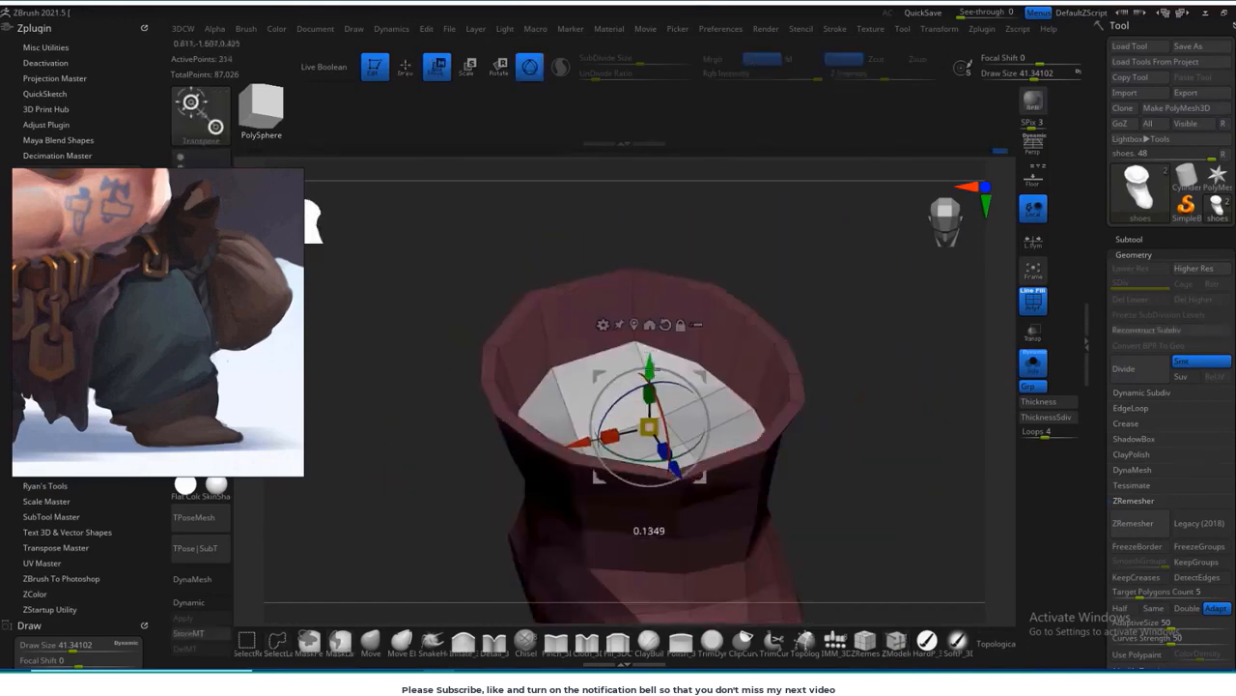
Step: Nudge the inner cap within the boot shaft and even out the opening's rim with the Move brush
{"action": "left_click_drag", "start_coordinate": [839, 328], "coordinate": [837, 372]}
{"action": "left_click_drag", "start_coordinate": [651, 423], "coordinate": [670, 414]}
{"action": "left_click_drag", "start_coordinate": [833, 328], "coordinate": [831, 372]}
{"action": "key", "text": "q"}
{"action": "left_click_drag", "start_coordinate": [744, 242], "coordinate": [720, 280]}
{"action": "left_click", "coordinate": [712, 280], "text": "ctrl"}
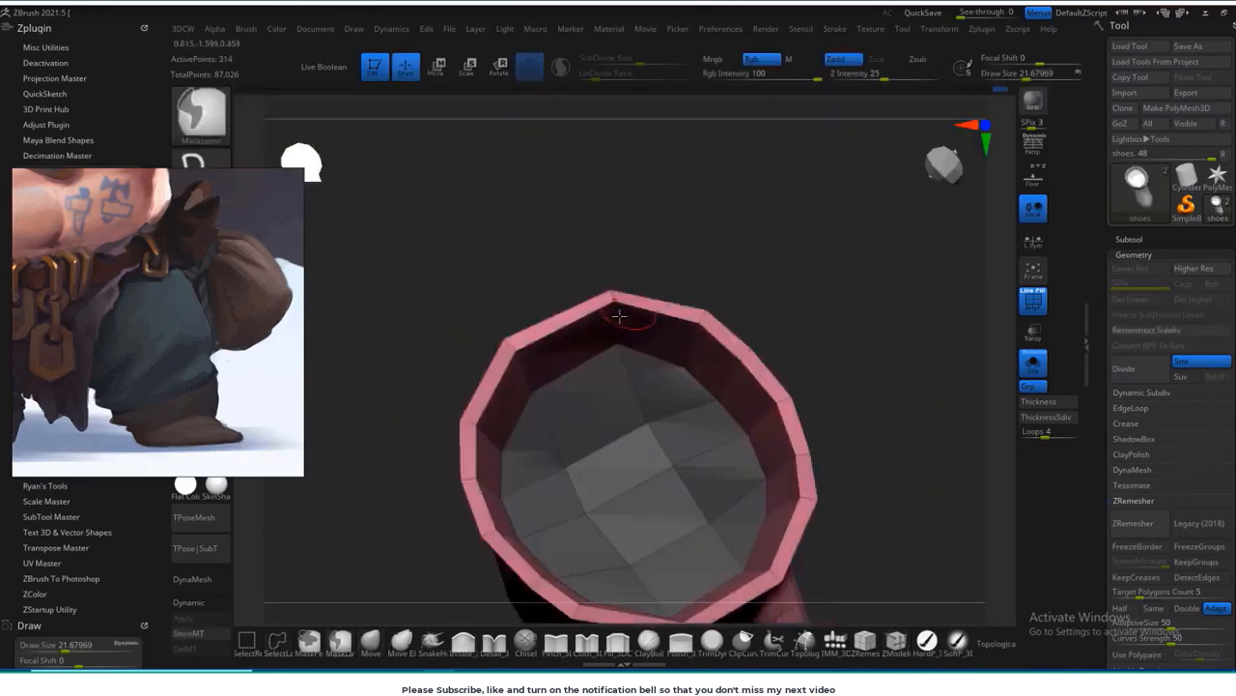
{"action": "mouse_move", "coordinate": [837, 328]}
{"action": "left_mouse_down"}
{"action": "mouse_move", "coordinate": [822, 323]}
{"action": "mouse_move", "coordinate": [839, 290]}
{"action": "mouse_move", "coordinate": [821, 333]}
{"action": "left_mouse_up"}
{"action": "left_click_drag", "start_coordinate": [751, 367], "coordinate": [735, 379]}
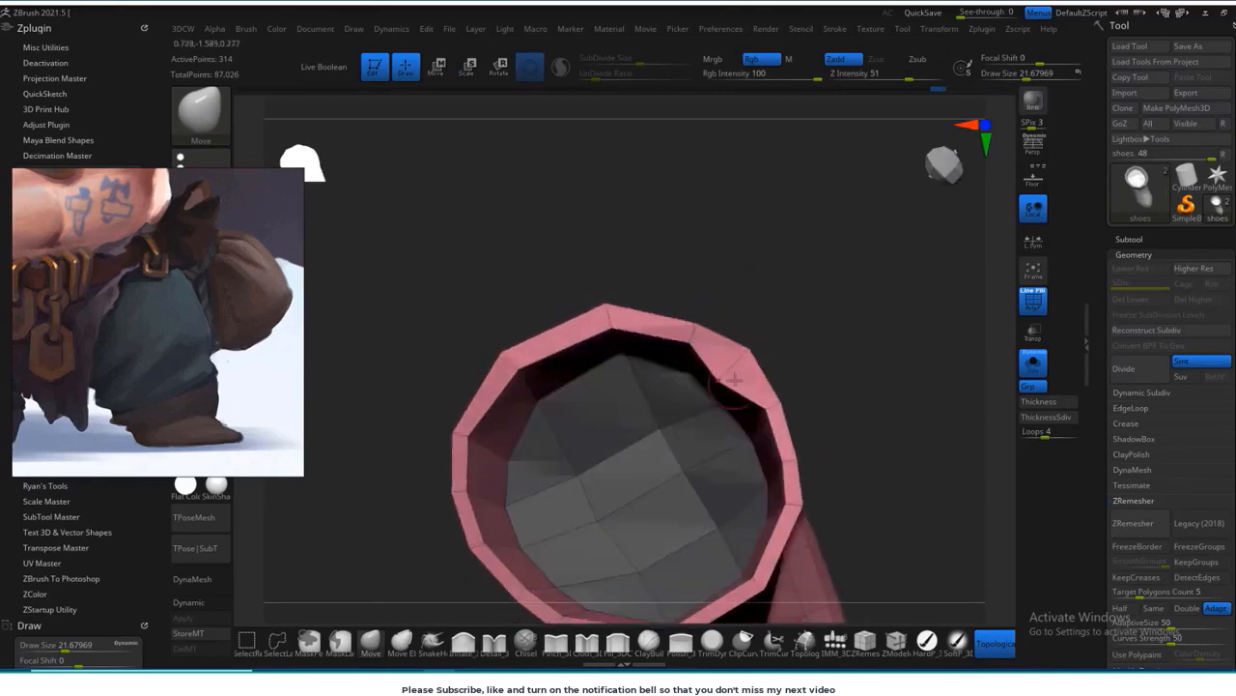
{"action": "left_click_drag", "start_coordinate": [864, 322], "coordinate": [780, 302]}
{"action": "mouse_move", "coordinate": [980, 382]}
{"action": "left_mouse_down", "text": "alt"}
{"action": "mouse_move", "coordinate": [922, 367]}
{"action": "mouse_move", "coordinate": [918, 416]}
{"action": "left_mouse_up", "text": "alt"}
Step: Switch to ZModeler and assign the whole boot to a single polygroup
{"action": "key", "text": "b"}
{"action": "key", "text": "z"}
{"action": "key", "text": "m"}
{"action": "key", "text": "space"}
{"action": "left_click", "coordinate": [918, 249]}
{"action": "left_click", "coordinate": [725, 423]}
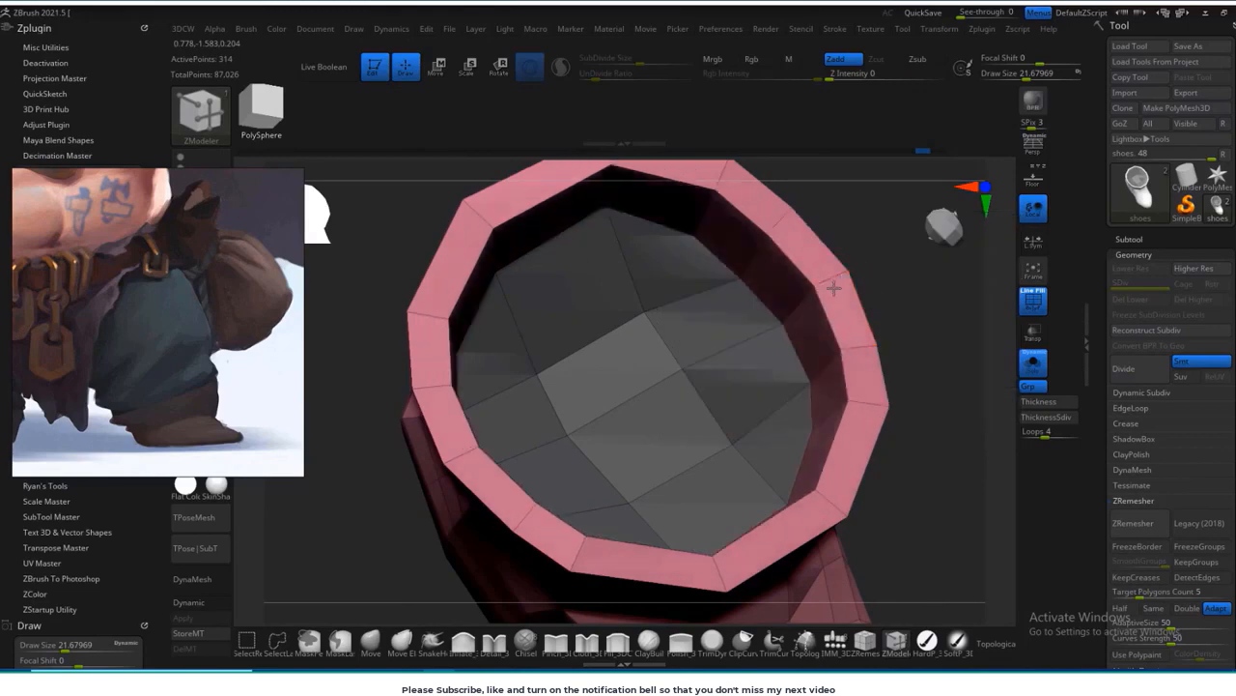
{"action": "left_click_drag", "start_coordinate": [889, 387], "coordinate": [850, 276], "text": "alt"}
{"action": "mouse_move", "coordinate": [848, 473]}
{"action": "left_mouse_down"}
{"action": "mouse_move", "coordinate": [820, 314]}
{"action": "mouse_move", "coordinate": [843, 601]}
{"action": "left_mouse_up"}
{"action": "key", "text": "ctrl+w"}
Step: Try inserting extra edge loops around the boot's opening and check the smoothed result against the leg
{"action": "key", "text": "d"}
{"action": "key", "text": "shift+d"}
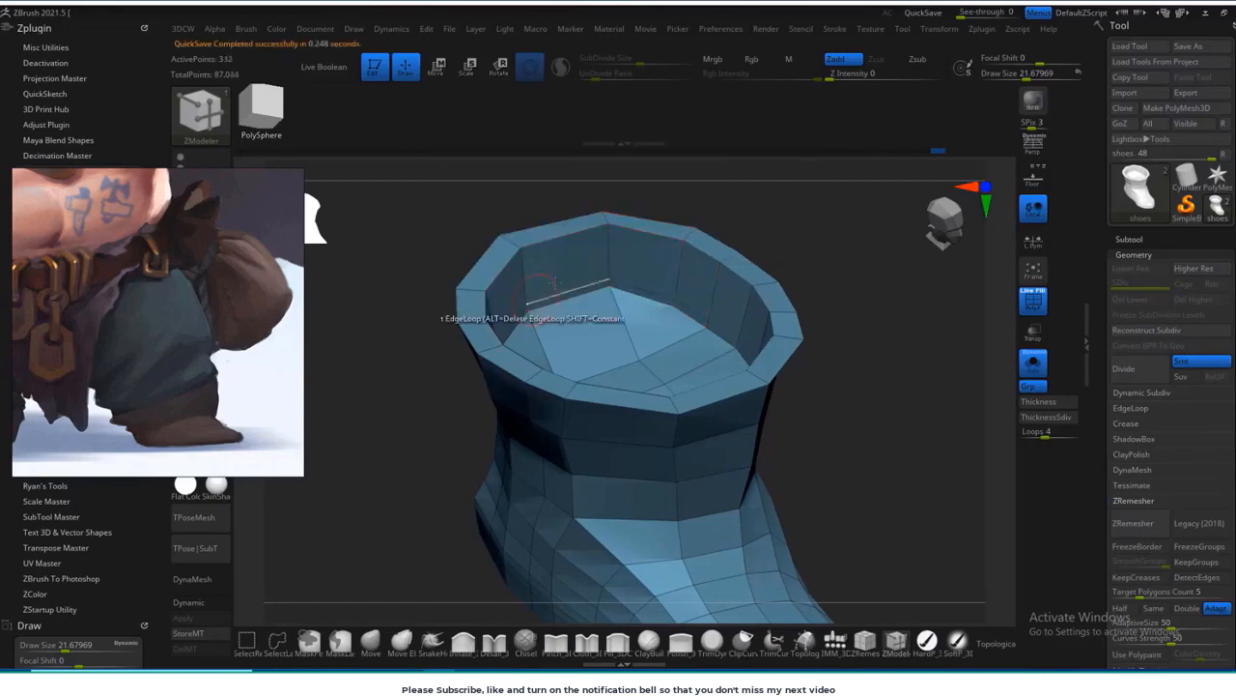
{"action": "left_click_drag", "start_coordinate": [860, 362], "coordinate": [839, 541]}
{"action": "left_click", "coordinate": [707, 334]}
{"action": "key", "text": "d"}
{"action": "left_click", "coordinate": [1034, 364]}
{"action": "key", "text": "shift+f"}
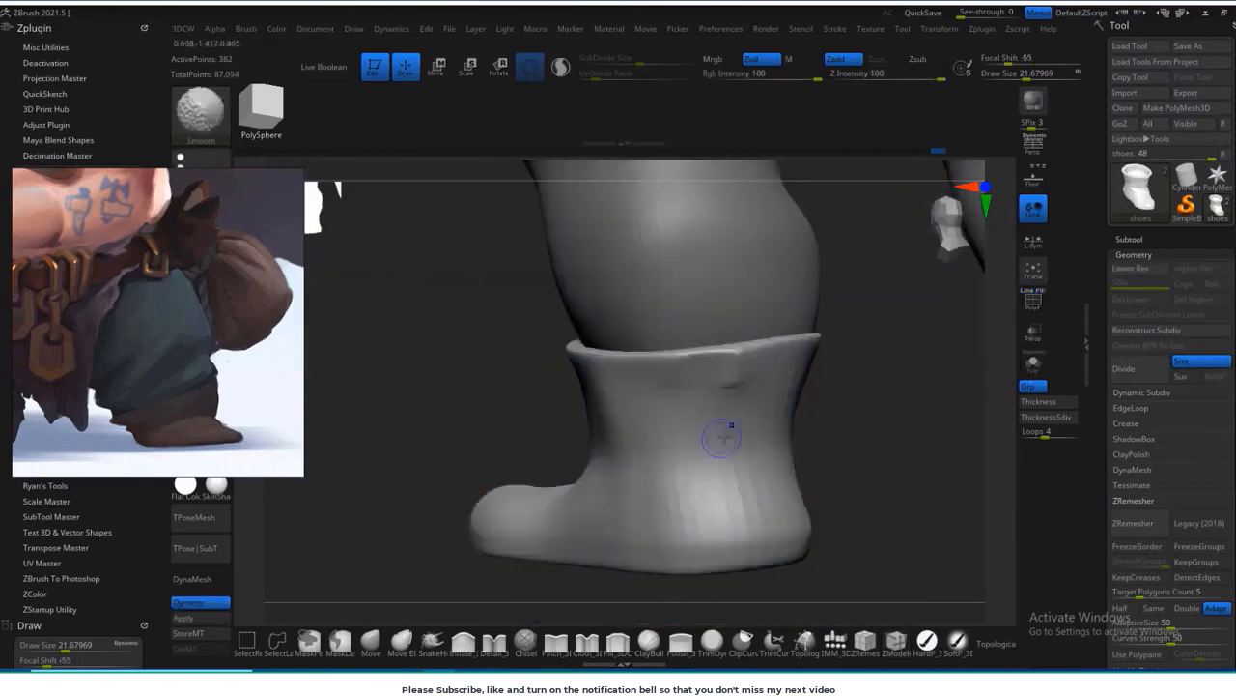
{"action": "key", "text": "shift+f"}
{"action": "key", "text": "shift+d"}
{"action": "left_click_drag", "start_coordinate": [882, 415], "coordinate": [773, 458], "text": "alt"}
{"action": "left_click", "coordinate": [922, 155]}
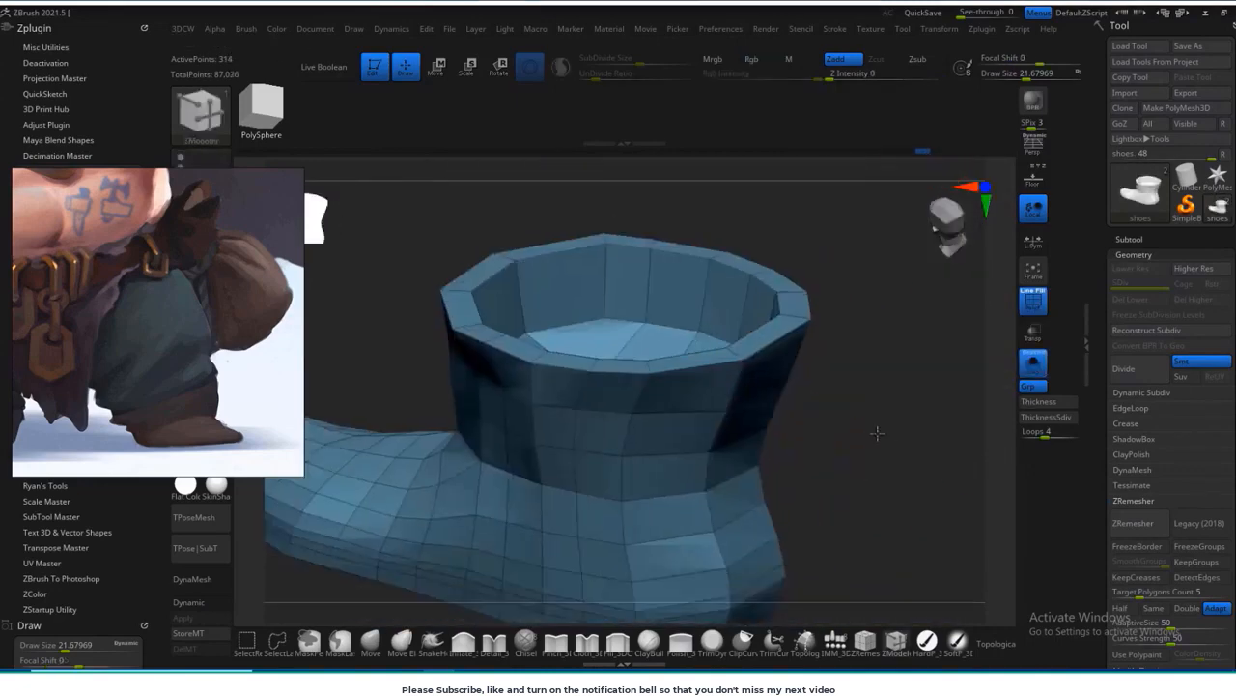
Step: Insert supporting single edge loops around the boot's opening with ZModeler and preview the boot smoothed
{"action": "left_click_drag", "start_coordinate": [811, 387], "coordinate": [806, 313]}
{"action": "key", "text": "space"}
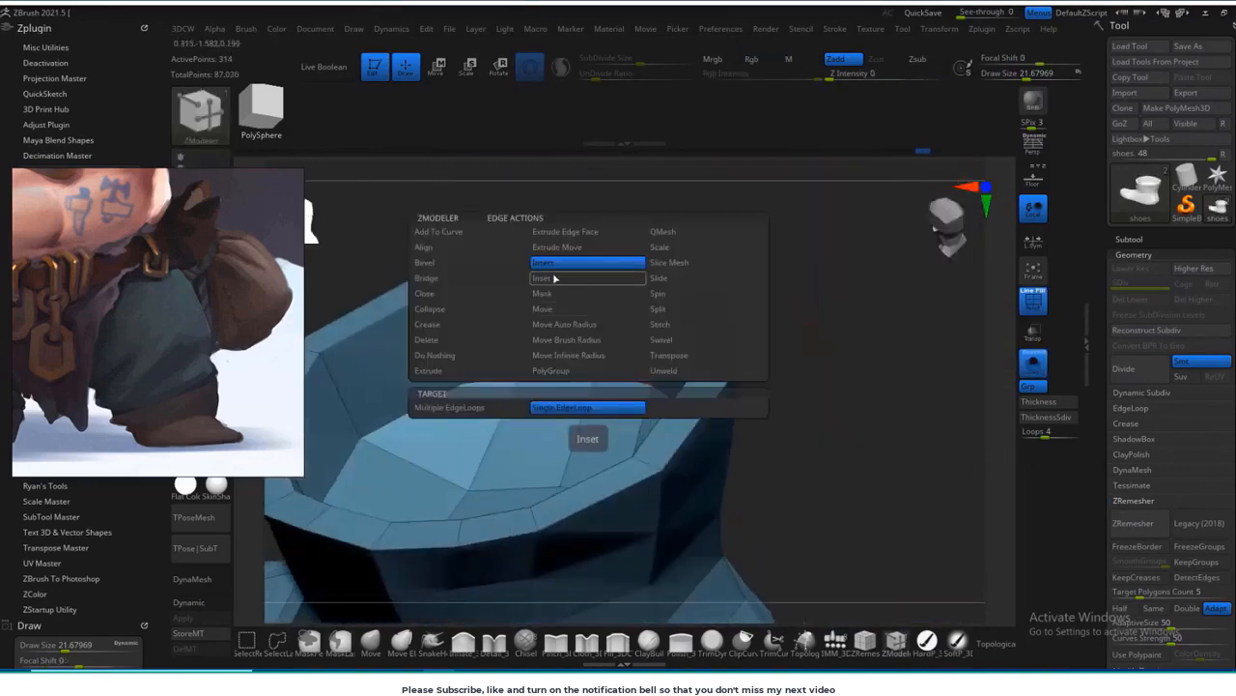
{"action": "left_click", "coordinate": [554, 277]}
{"action": "key", "text": "space"}
{"action": "left_click", "coordinate": [566, 263]}
{"action": "left_click", "coordinate": [619, 276]}
{"action": "mouse_move", "coordinate": [734, 367]}
{"action": "left_mouse_down"}
{"action": "mouse_move", "coordinate": [676, 217]}
{"action": "mouse_move", "coordinate": [650, 301]}
{"action": "mouse_move", "coordinate": [747, 398]}
{"action": "mouse_move", "coordinate": [745, 416]}
{"action": "mouse_move", "coordinate": [801, 367]}
{"action": "mouse_move", "coordinate": [814, 486]}
{"action": "mouse_move", "coordinate": [740, 612]}
{"action": "left_mouse_up"}
{"action": "key", "text": "d"}
{"action": "key", "text": "shift+f"}
{"action": "key", "text": "shift+f"}
{"action": "key", "text": "shift+d"}
Step: Adjust the lower outline of the boot's sole from heel to toe with the Move brush
{"action": "left_click", "coordinate": [370, 642]}
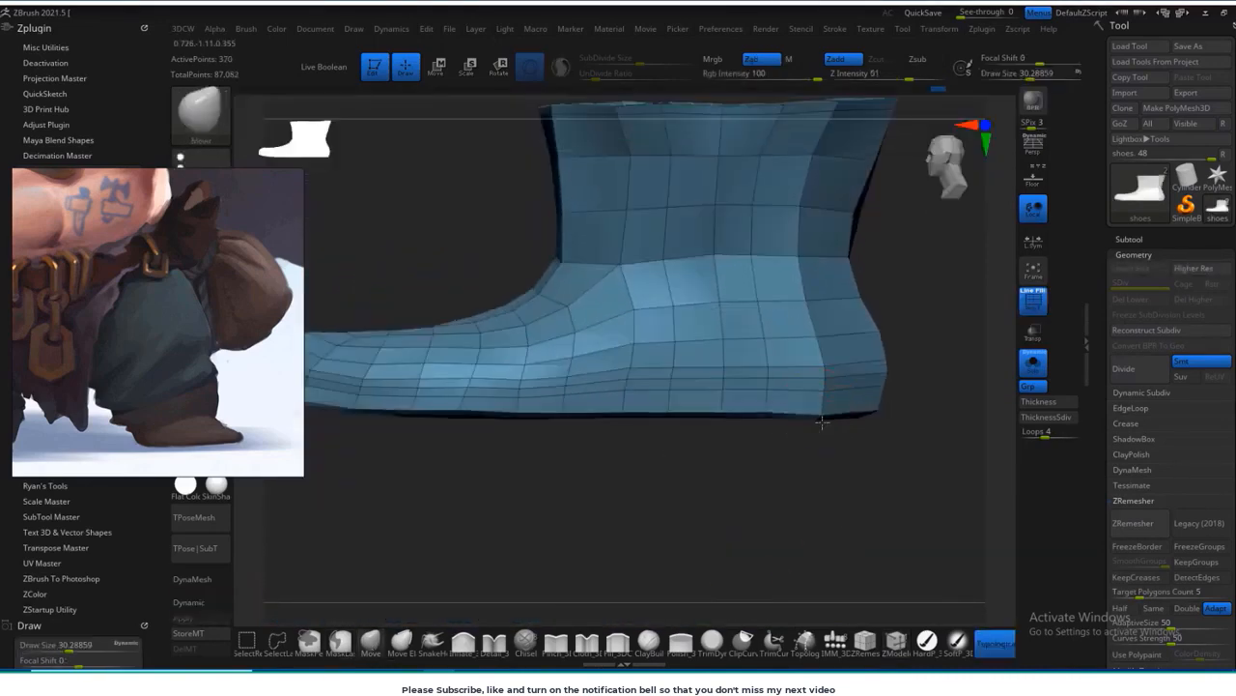
{"action": "left_click_drag", "start_coordinate": [861, 420], "coordinate": [694, 439]}
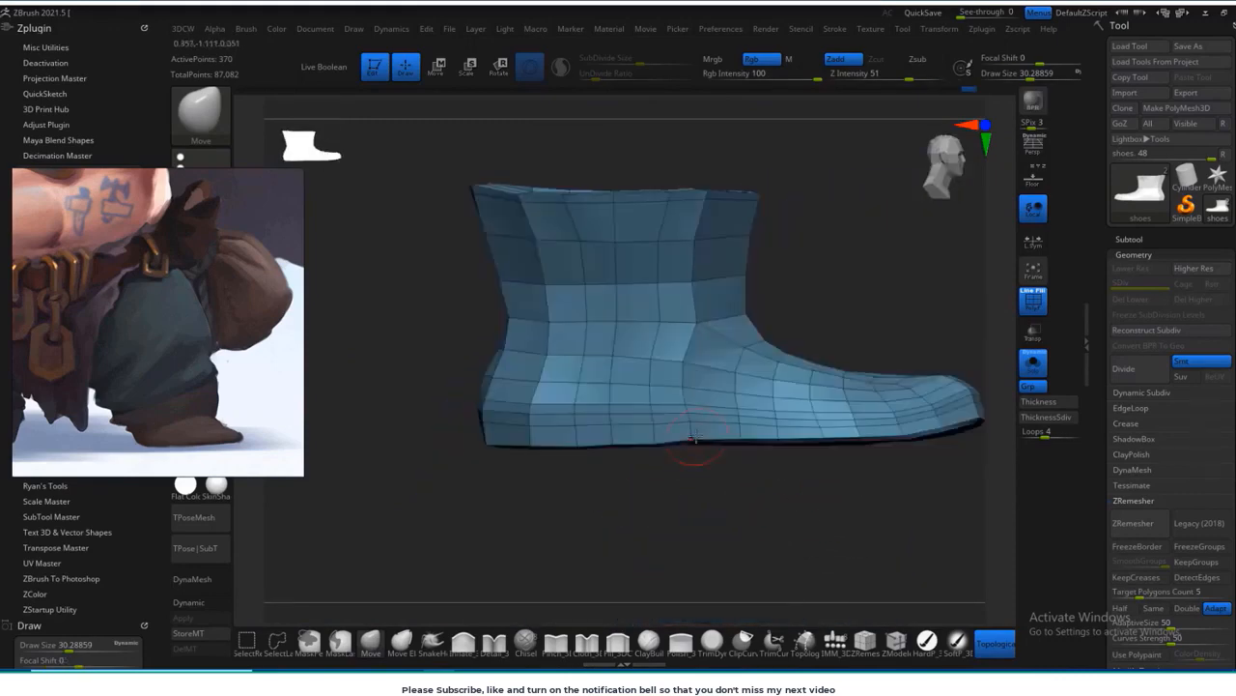
{"action": "left_click_drag", "start_coordinate": [856, 437], "coordinate": [676, 406]}
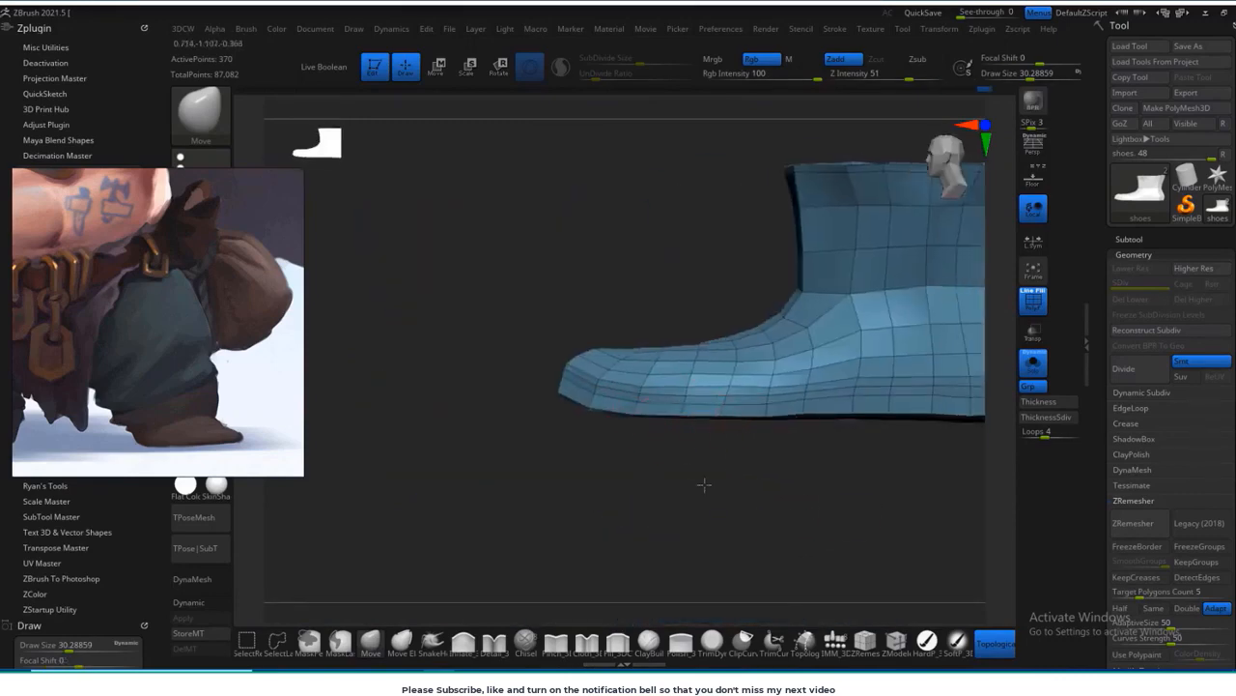
{"action": "left_click_drag", "start_coordinate": [704, 485], "coordinate": [873, 425]}
Step: Insert closely spaced edge loops around the boot just above the sole with ZModeler
{"action": "key", "text": "b"}
{"action": "key", "text": "z"}
{"action": "key", "text": "m"}
{"action": "mouse_move", "coordinate": [792, 461]}
{"action": "left_mouse_down", "text": "alt"}
{"action": "mouse_move", "coordinate": [783, 446]}
{"action": "mouse_move", "coordinate": [754, 454]}
{"action": "left_mouse_up", "text": "alt"}
{"action": "left_click", "coordinate": [740, 440]}
{"action": "left_click_drag", "start_coordinate": [813, 551], "coordinate": [858, 541], "text": "alt"}
Step: Scale the middle edge loop above the sole inward to form a groove around the boot
{"action": "key", "text": "space"}
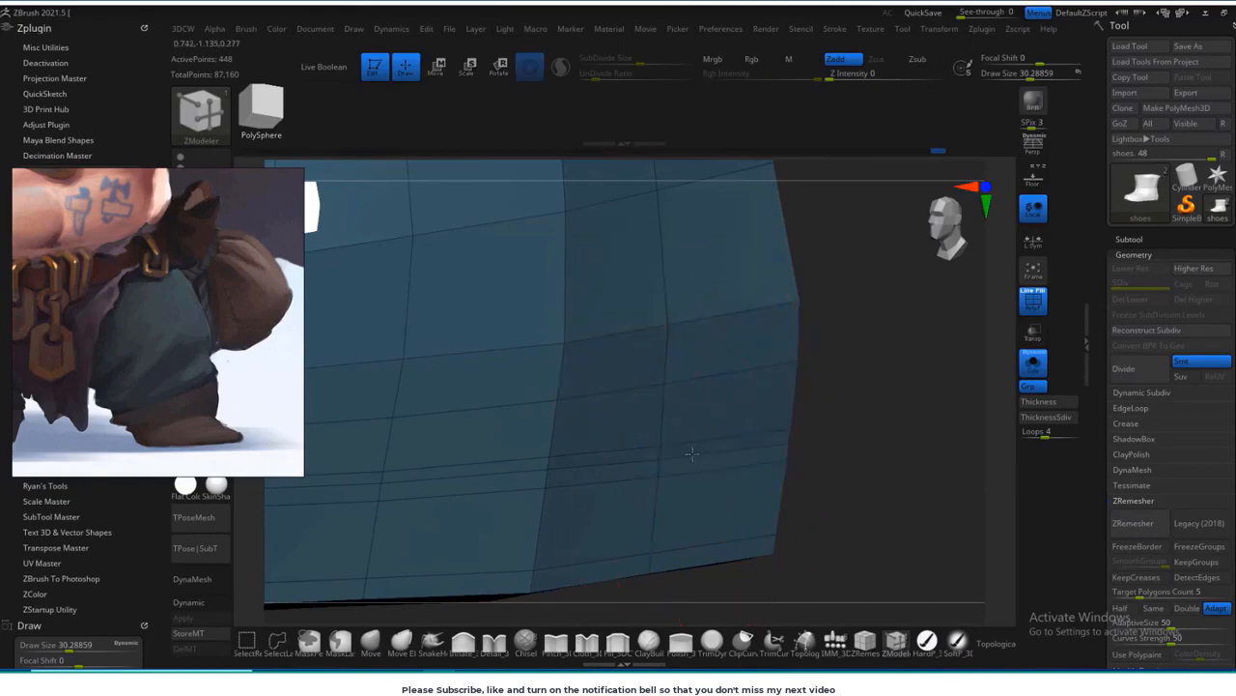
{"action": "key", "text": "f"}
{"action": "left_click_drag", "start_coordinate": [580, 531], "coordinate": [682, 524]}
{"action": "left_click_drag", "start_coordinate": [682, 524], "coordinate": [585, 522], "text": "alt"}
Step: Even out the groove and sole edges along both sides of the boot with a small Move brush
{"action": "key", "text": "b"}
{"action": "key", "text": "m"}
{"action": "key", "text": "v"}
{"action": "left_click_drag", "start_coordinate": [794, 464], "coordinate": [604, 493], "text": "alt"}
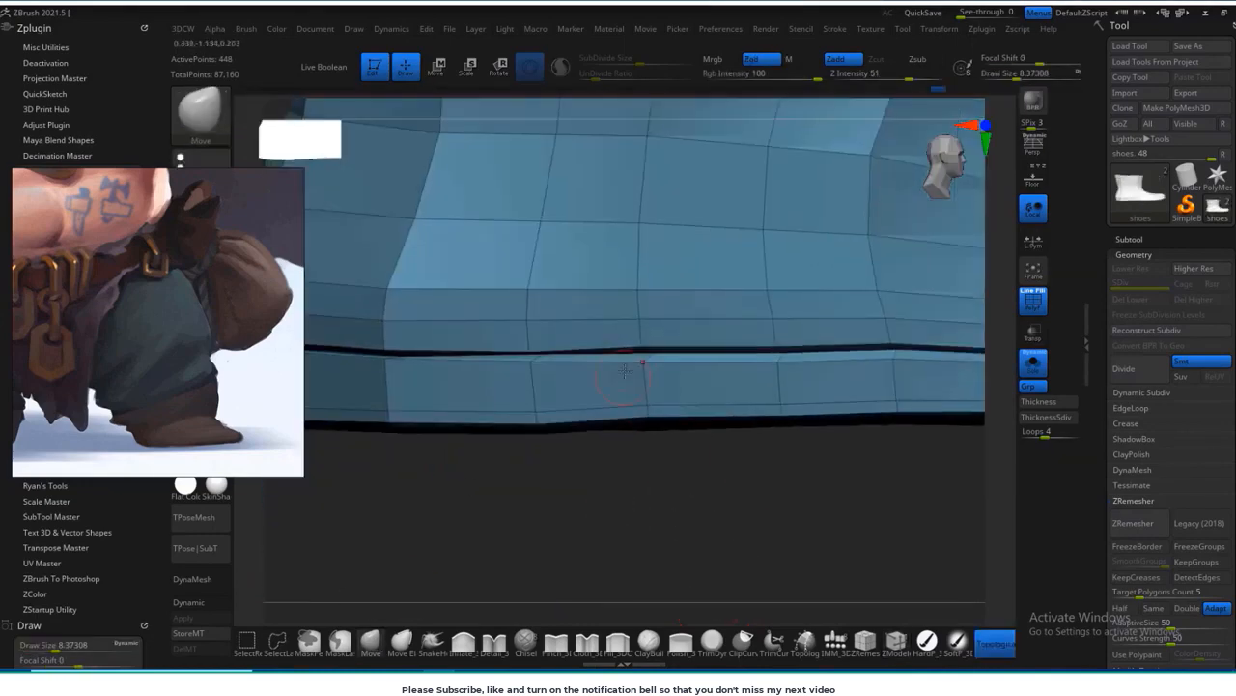
{"action": "left_click_drag", "start_coordinate": [785, 337], "coordinate": [787, 345]}
{"action": "left_click_drag", "start_coordinate": [801, 483], "coordinate": [618, 507], "text": "alt"}
{"action": "left_click_drag", "start_coordinate": [794, 373], "coordinate": [795, 380]}
{"action": "left_click_drag", "start_coordinate": [869, 503], "coordinate": [780, 491], "text": "alt"}
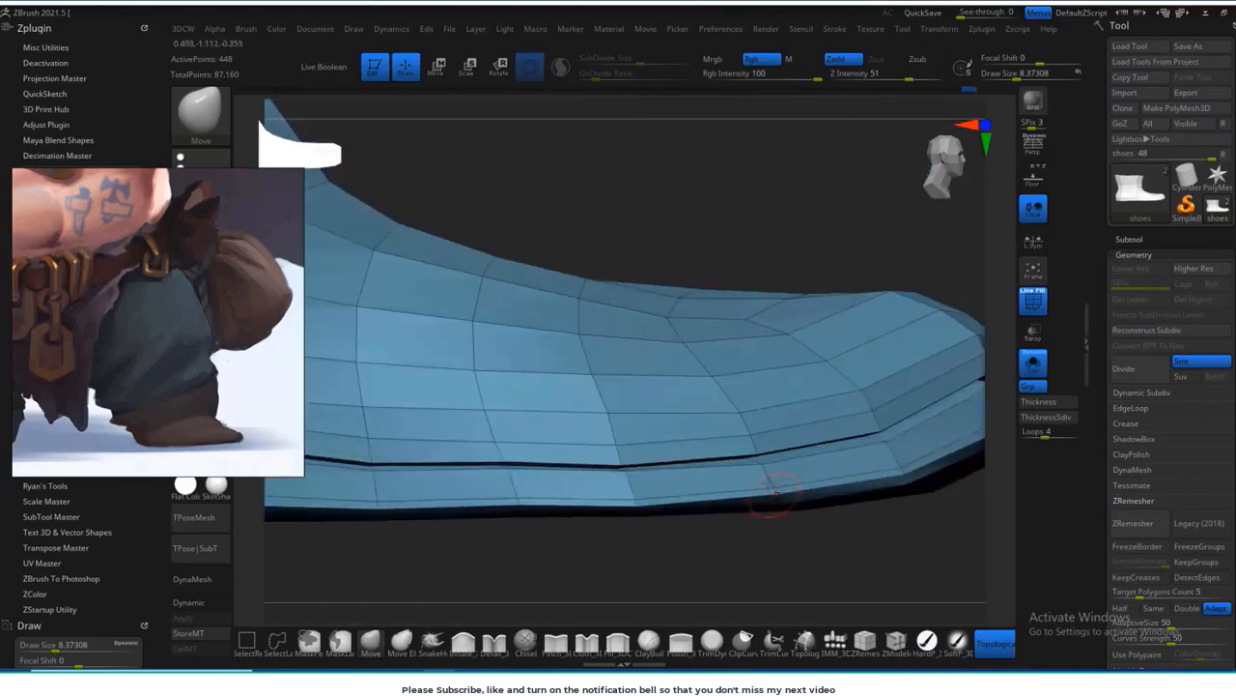
{"action": "mouse_move", "coordinate": [671, 574]}
{"action": "left_mouse_down"}
{"action": "mouse_move", "coordinate": [762, 499]}
{"action": "mouse_move", "coordinate": [541, 517]}
{"action": "left_mouse_up"}
{"action": "left_click_drag", "start_coordinate": [830, 522], "coordinate": [619, 507], "text": "alt"}
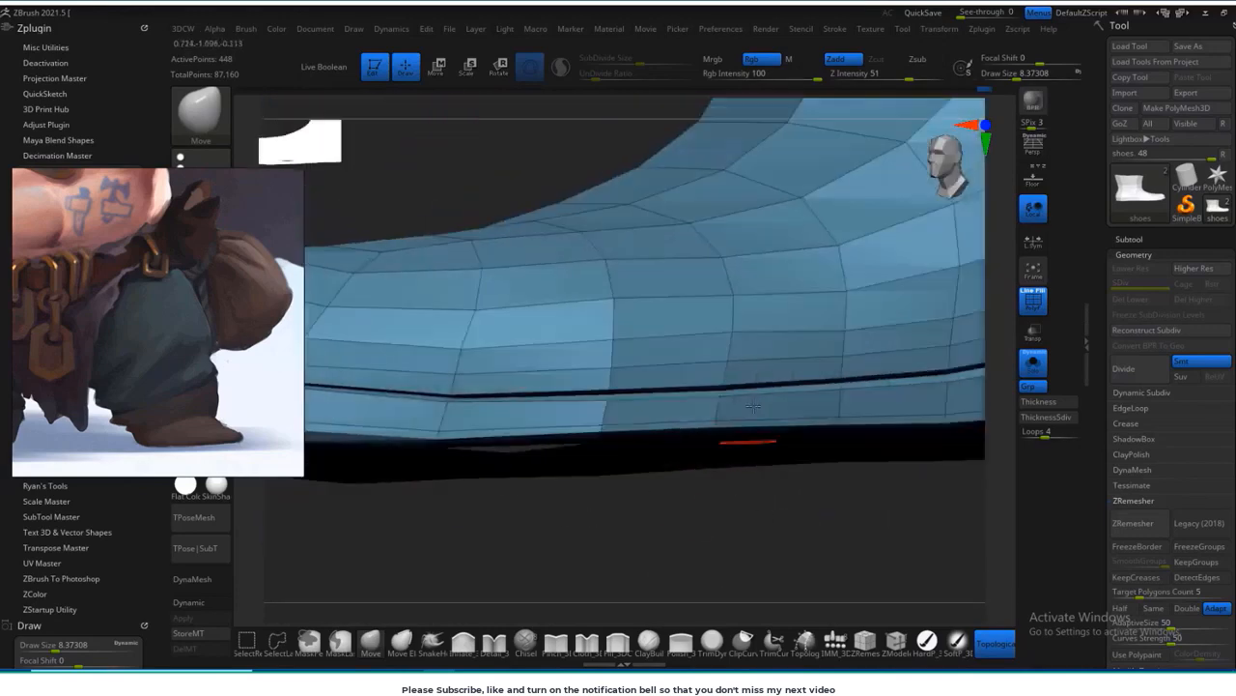
{"action": "left_click_drag", "start_coordinate": [723, 542], "coordinate": [637, 531]}
{"action": "left_click_drag", "start_coordinate": [821, 517], "coordinate": [648, 517], "text": "alt"}
{"action": "left_click_drag", "start_coordinate": [726, 395], "coordinate": [726, 402]}
{"action": "mouse_move", "coordinate": [831, 512]}
{"action": "left_mouse_down"}
{"action": "mouse_move", "coordinate": [541, 517]}
{"action": "mouse_move", "coordinate": [745, 550]}
{"action": "mouse_move", "coordinate": [612, 552]}
{"action": "mouse_move", "coordinate": [619, 580]}
{"action": "left_mouse_up"}
Step: Insert single supporting edge loops along the edges of the sole groove with ZModeler
{"action": "key", "text": "b"}
{"action": "key", "text": "z"}
{"action": "key", "text": "m"}
{"action": "right_click_drag", "start_coordinate": [504, 431], "coordinate": [662, 455], "text": "alt"}
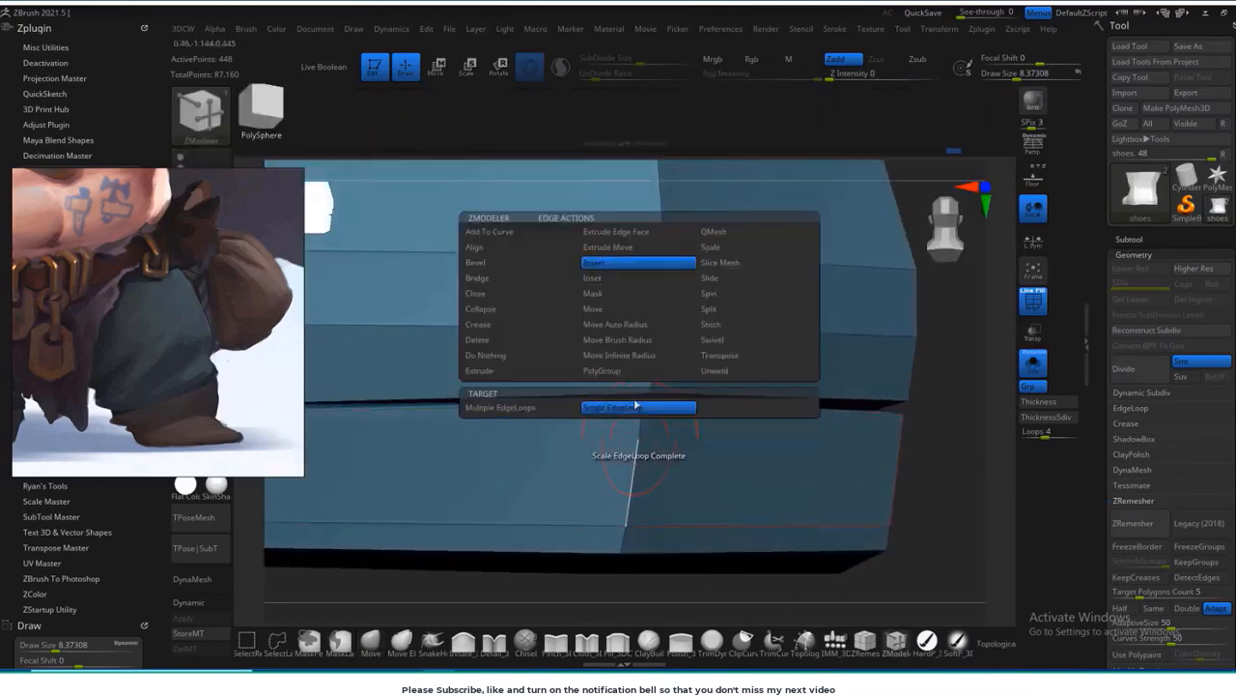
{"action": "left_click", "coordinate": [652, 366]}
{"action": "left_click_drag", "start_coordinate": [942, 478], "coordinate": [857, 483]}
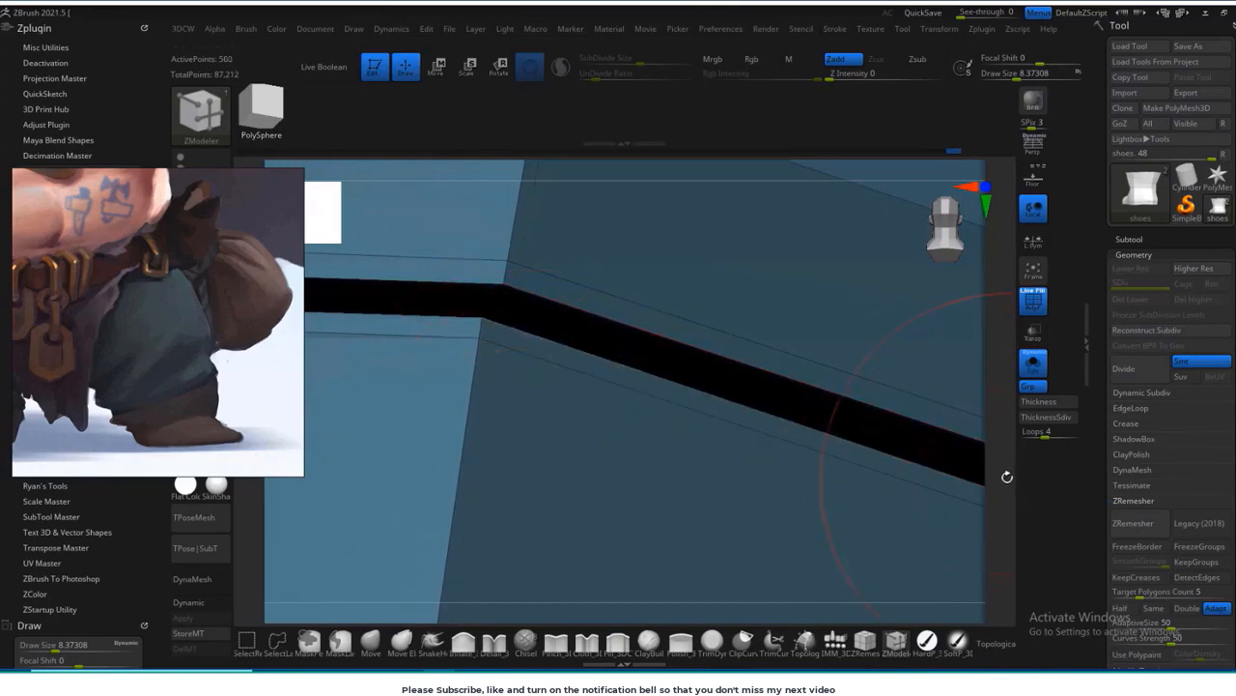
{"action": "left_click_drag", "start_coordinate": [1007, 477], "coordinate": [745, 510], "text": "alt"}
Step: Subdivide the boot to three levels and show it with the body, without the wireframe
{"action": "key", "text": "d"}
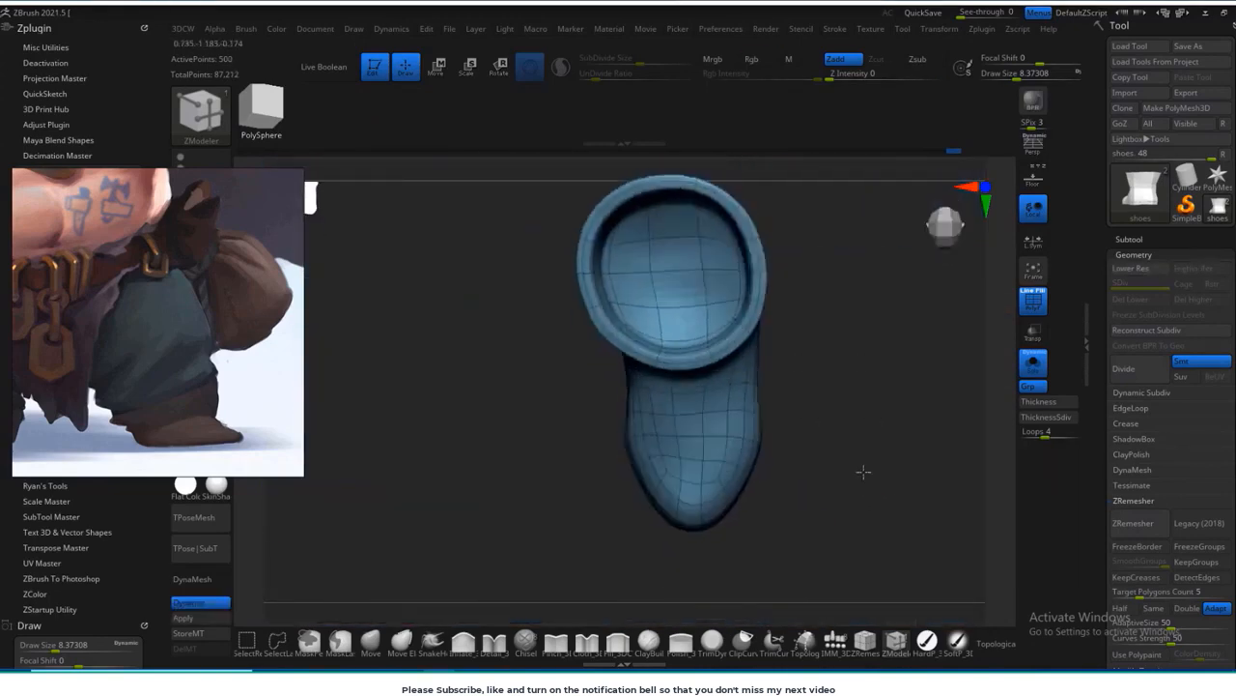
{"action": "left_click_drag", "start_coordinate": [863, 471], "coordinate": [870, 386], "text": "shift"}
{"action": "left_click", "coordinate": [1032, 363]}
{"action": "mouse_move", "coordinate": [918, 435]}
{"action": "left_mouse_down", "text": "alt"}
{"action": "mouse_move", "coordinate": [822, 389]}
{"action": "mouse_move", "coordinate": [841, 434]}
{"action": "mouse_move", "coordinate": [811, 441]}
{"action": "mouse_move", "coordinate": [831, 419]}
{"action": "left_mouse_up", "text": "alt"}
{"action": "key", "text": "shift+f"}
{"action": "key", "text": "shift+d"}
{"action": "left_click", "coordinate": [995, 644]}
Step: Sculpt folds across the boot's shaft and instep with the Standard brush
{"action": "key", "text": "b"}
{"action": "key", "text": "s"}
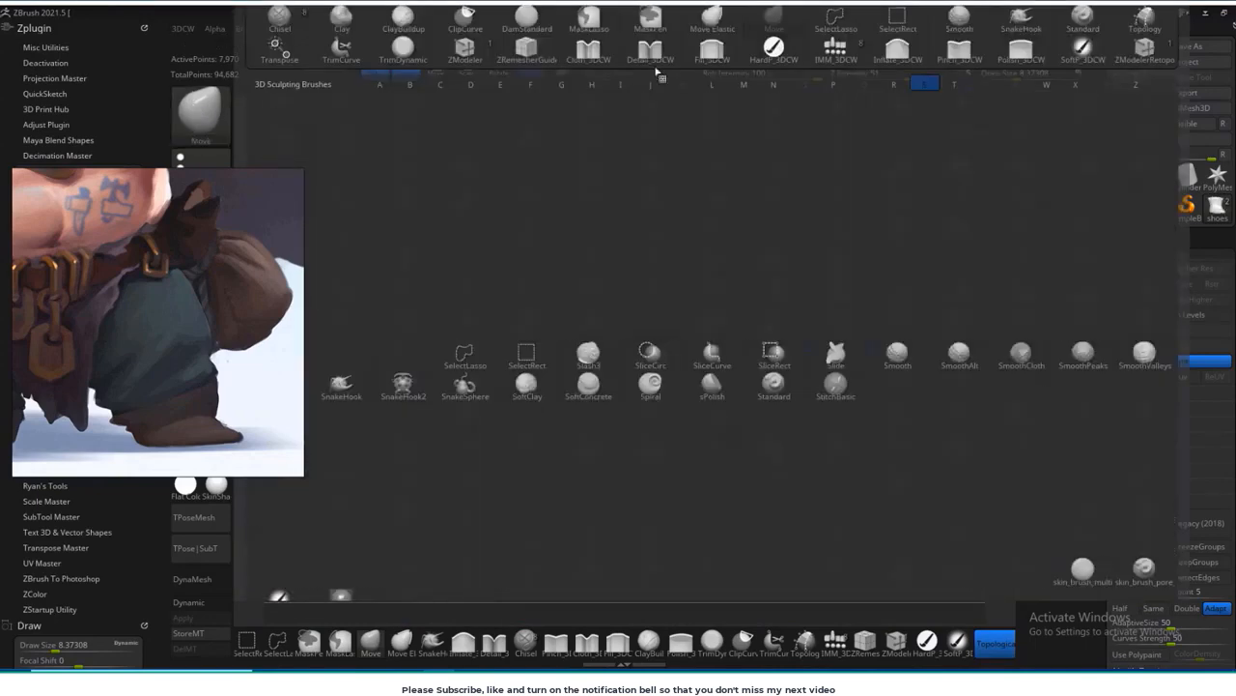
{"action": "key", "text": "t"}
{"action": "mouse_move", "coordinate": [618, 379]}
{"action": "left_mouse_down"}
{"action": "mouse_move", "coordinate": [678, 373]}
{"action": "mouse_move", "coordinate": [720, 348]}
{"action": "mouse_move", "coordinate": [680, 386]}
{"action": "mouse_move", "coordinate": [760, 415]}
{"action": "left_mouse_up"}
{"action": "mouse_move", "coordinate": [914, 436]}
{"action": "left_mouse_down"}
{"action": "mouse_move", "coordinate": [927, 450]}
{"action": "mouse_move", "coordinate": [685, 516]}
{"action": "mouse_move", "coordinate": [747, 466]}
{"action": "mouse_move", "coordinate": [580, 415]}
{"action": "mouse_move", "coordinate": [632, 434]}
{"action": "mouse_move", "coordinate": [503, 414]}
{"action": "mouse_move", "coordinate": [531, 370]}
{"action": "left_mouse_up"}
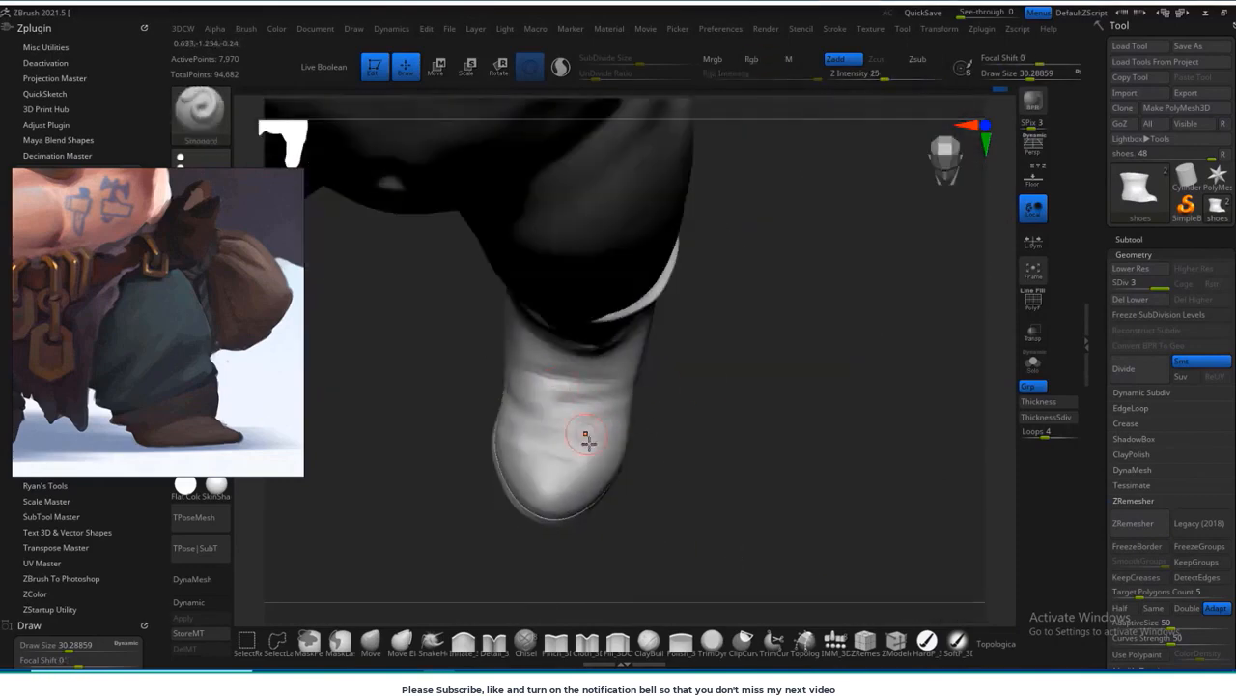
{"action": "right_click_drag", "start_coordinate": [587, 442], "coordinate": [725, 440]}
Step: Mirror and weld the boot across X onto the other leg with Ryan's Tools, and set the reference image aside
{"action": "mouse_move", "coordinate": [983, 30]}
{"action": "left_click", "coordinate": [1013, 175]}
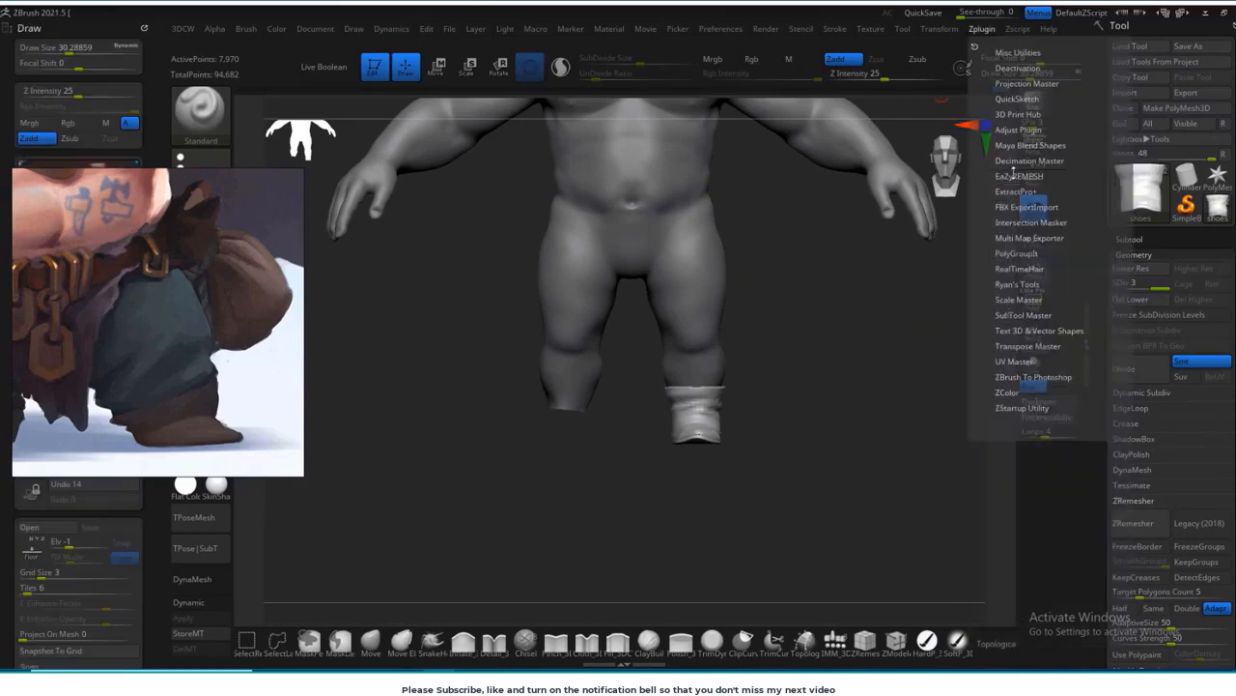
{"action": "left_click", "coordinate": [1017, 284]}
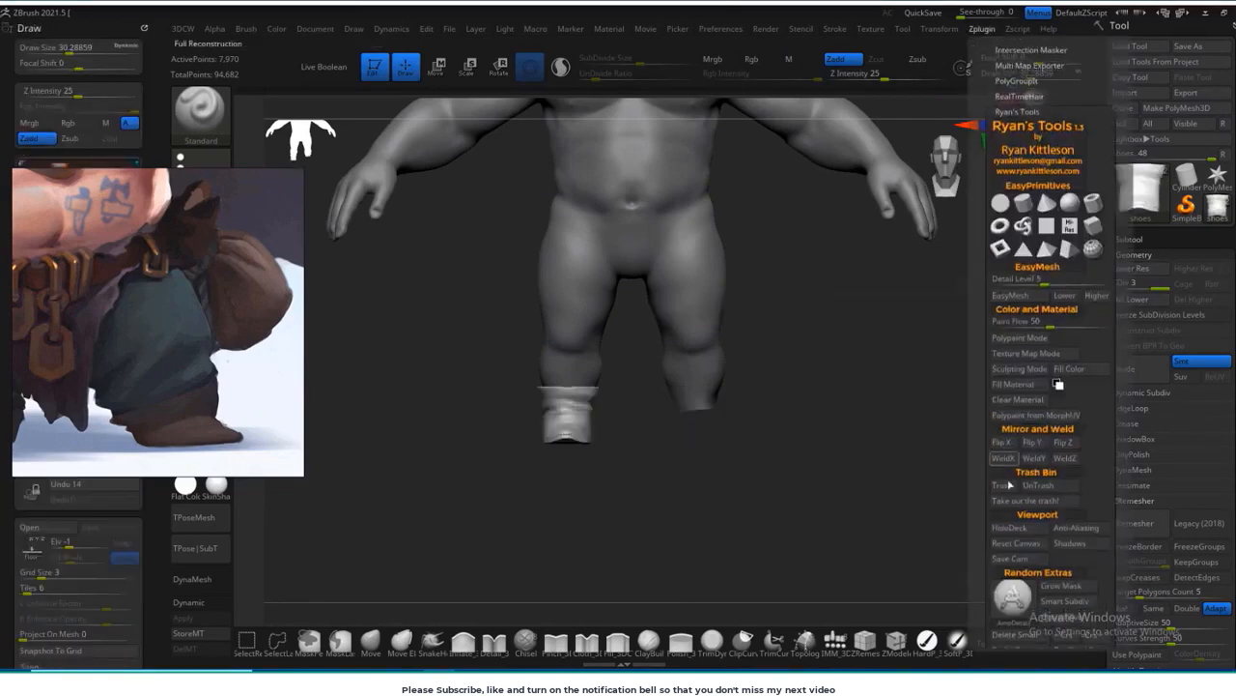
{"action": "left_click", "coordinate": [1003, 445]}
{"action": "right_click_drag", "start_coordinate": [196, 450], "coordinate": [1176, 472]}
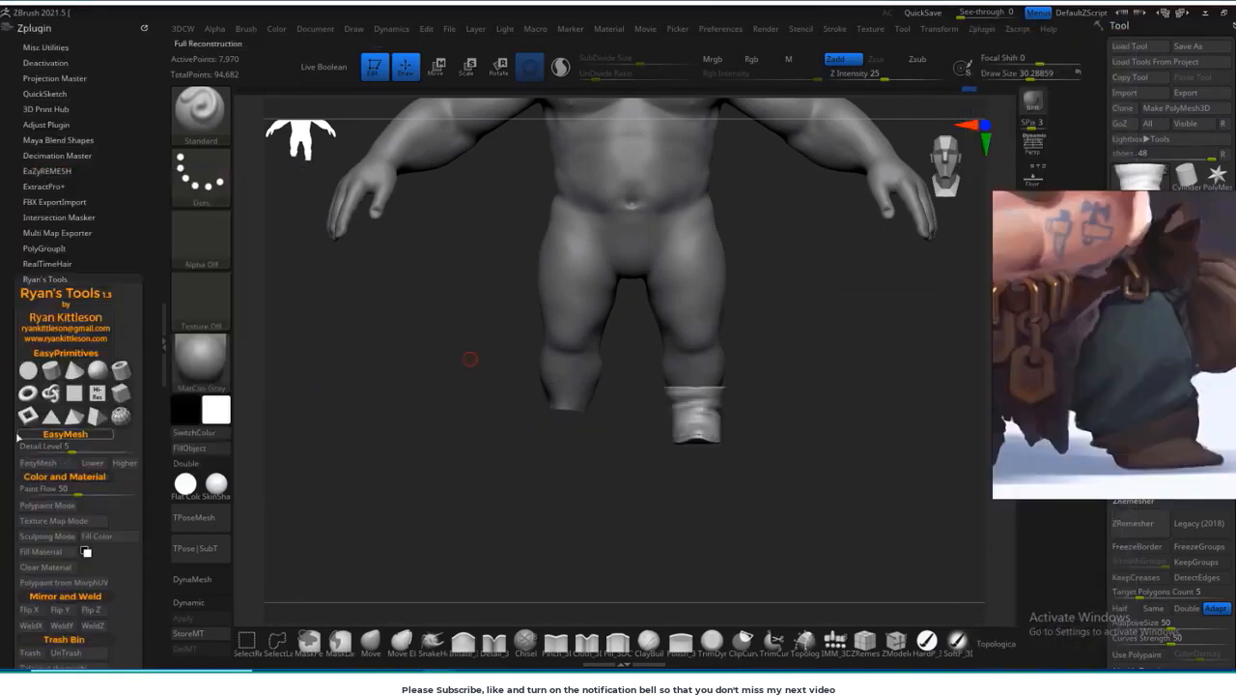
{"action": "scroll", "coordinate": [29, 406], "scroll_direction": "down", "scroll_amount": 5}
{"action": "left_click_drag", "start_coordinate": [764, 379], "coordinate": [808, 463]}
Step: Refine the silhouette of both boots with a large Move brush to match the reference
{"action": "left_click", "coordinate": [370, 640]}
{"action": "key", "text": "s"}
{"action": "left_click_drag", "start_coordinate": [629, 345], "coordinate": [654, 345]}
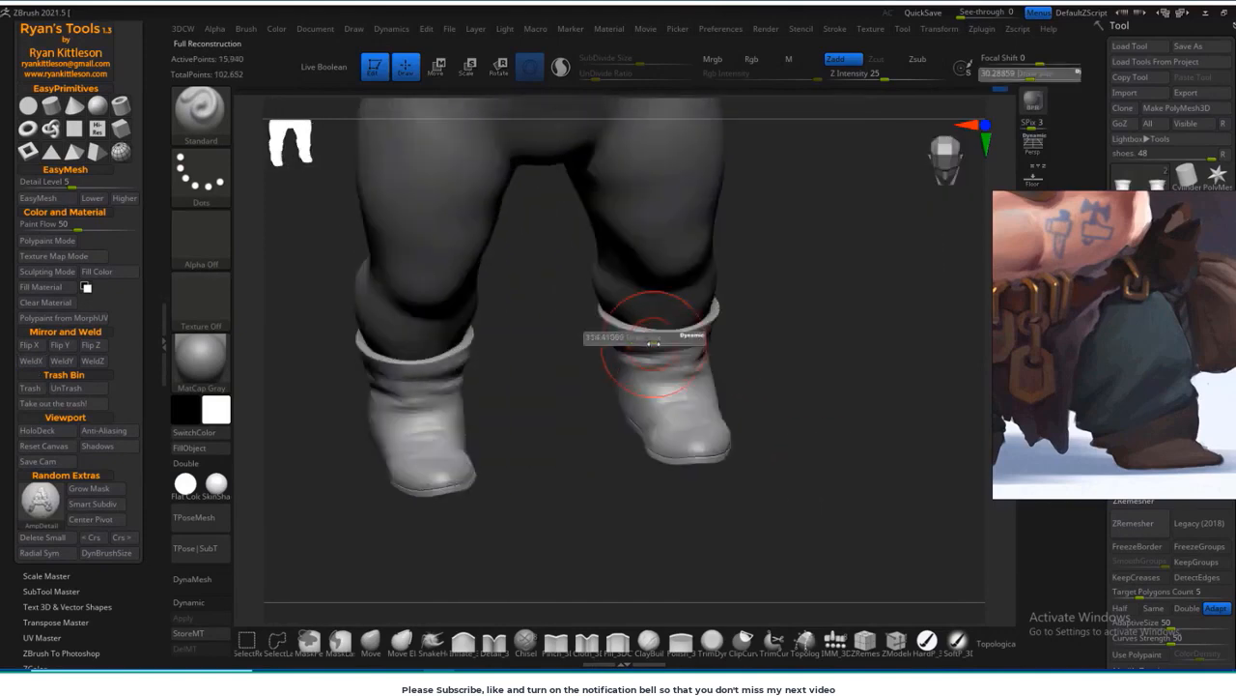
{"action": "mouse_move", "coordinate": [763, 348]}
{"action": "left_mouse_down"}
{"action": "mouse_move", "coordinate": [774, 414]}
{"action": "mouse_move", "coordinate": [870, 415]}
{"action": "left_mouse_up"}
{"action": "left_click_drag", "start_coordinate": [629, 475], "coordinate": [618, 471]}
{"action": "left_click_drag", "start_coordinate": [831, 416], "coordinate": [734, 415]}
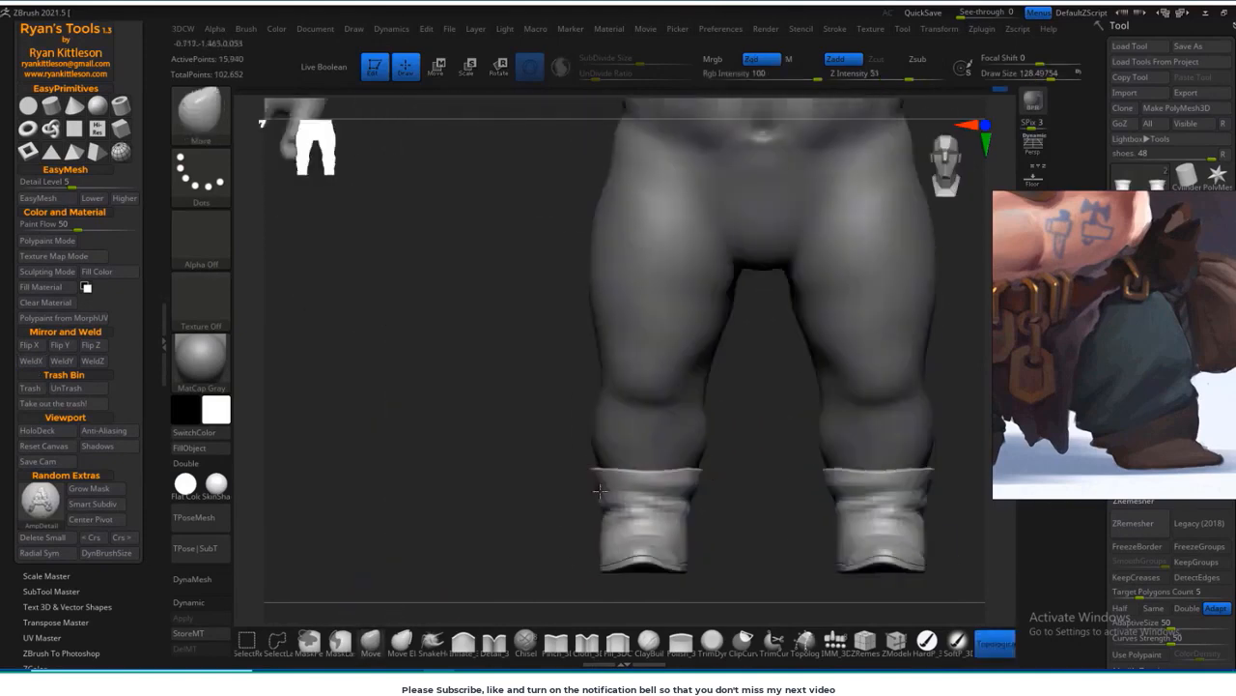
{"action": "left_click_drag", "start_coordinate": [929, 486], "coordinate": [917, 488]}
{"action": "mouse_move", "coordinate": [696, 415]}
{"action": "left_mouse_down"}
{"action": "mouse_move", "coordinate": [770, 498]}
{"action": "mouse_move", "coordinate": [872, 431]}
{"action": "mouse_move", "coordinate": [673, 200]}
{"action": "mouse_move", "coordinate": [676, 318]}
{"action": "mouse_move", "coordinate": [585, 415]}
{"action": "left_mouse_up"}
{"action": "left_click_drag", "start_coordinate": [714, 363], "coordinate": [633, 323]}
{"action": "left_click_drag", "start_coordinate": [792, 386], "coordinate": [676, 454], "text": "alt"}
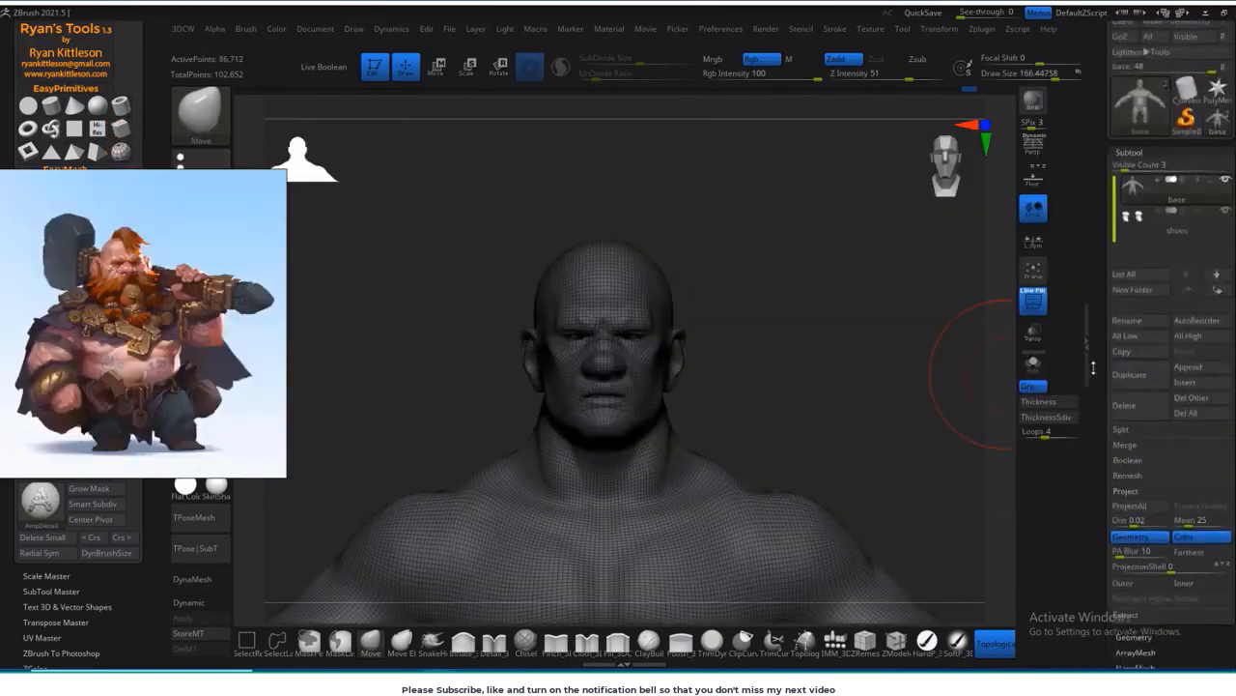
Step: Append a sphere as a new subtool, make it the active subtool and hide the wireframe
{"action": "scroll", "coordinate": [1093, 367], "scroll_direction": "up", "scroll_amount": 2}
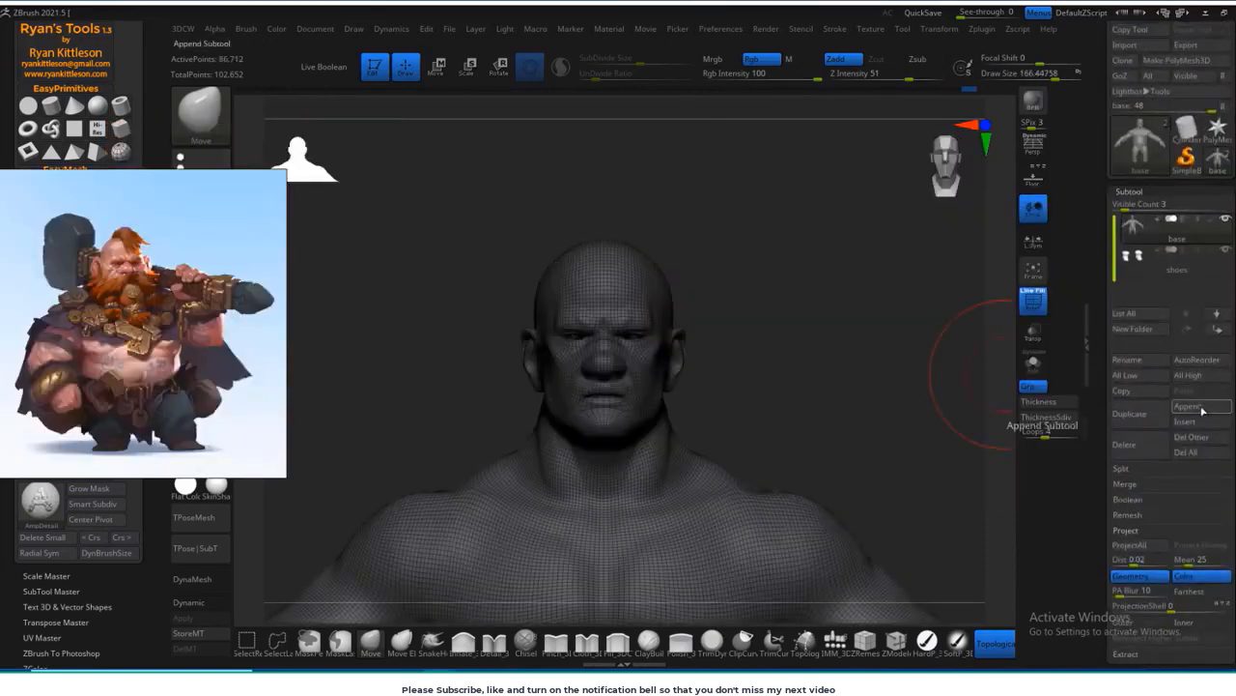
{"action": "left_click", "coordinate": [1203, 412]}
{"action": "left_click", "coordinate": [753, 483]}
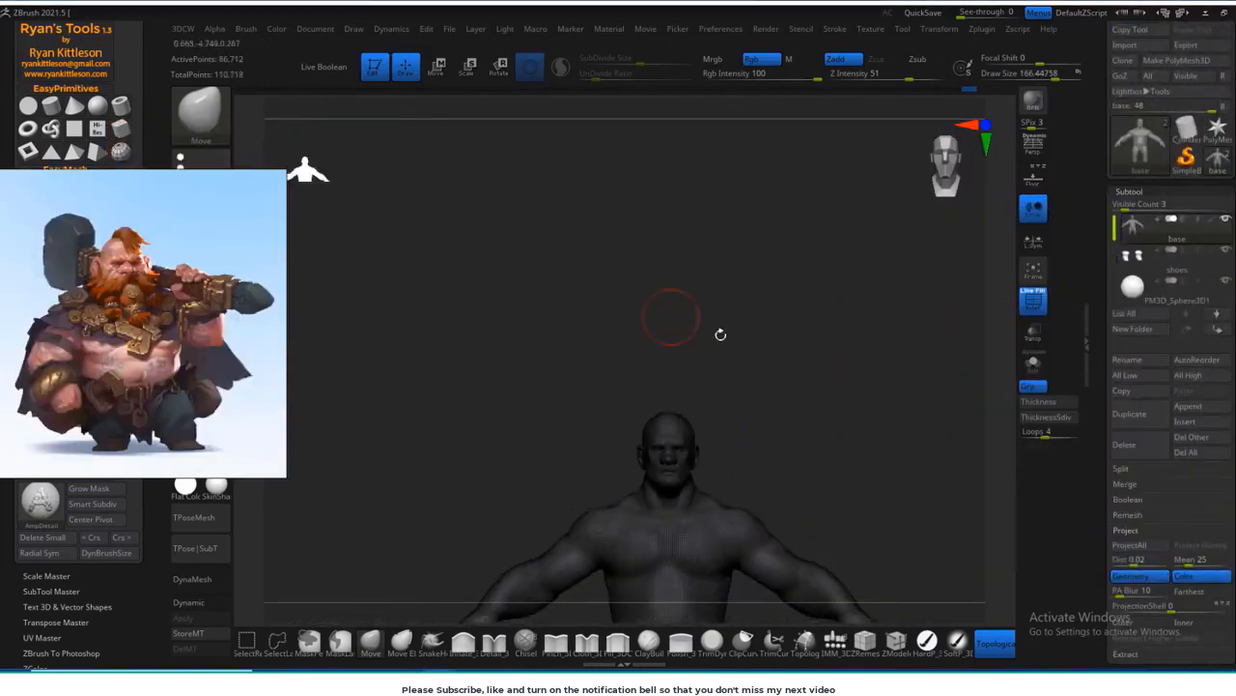
{"action": "left_click", "coordinate": [1166, 299]}
{"action": "left_click_drag", "start_coordinate": [819, 427], "coordinate": [805, 328], "text": "alt"}
{"action": "key", "text": "shift+f"}
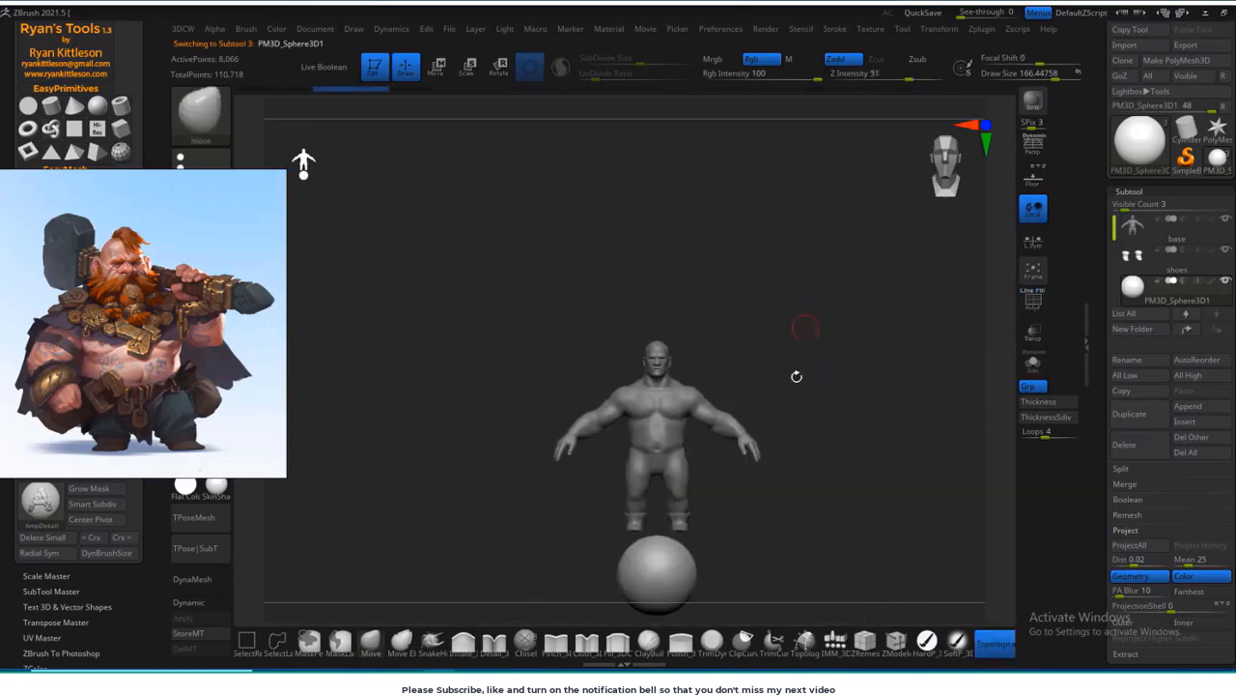
Step: Move the sphere up to the head, scale it down, and lower it onto the crown
{"action": "key", "text": "w"}
{"action": "left_click_drag", "start_coordinate": [709, 530], "coordinate": [695, 277]}
{"action": "left_click_drag", "start_coordinate": [779, 322], "coordinate": [815, 433], "text": "shift"}
{"action": "left_click_drag", "start_coordinate": [657, 324], "coordinate": [552, 450]}
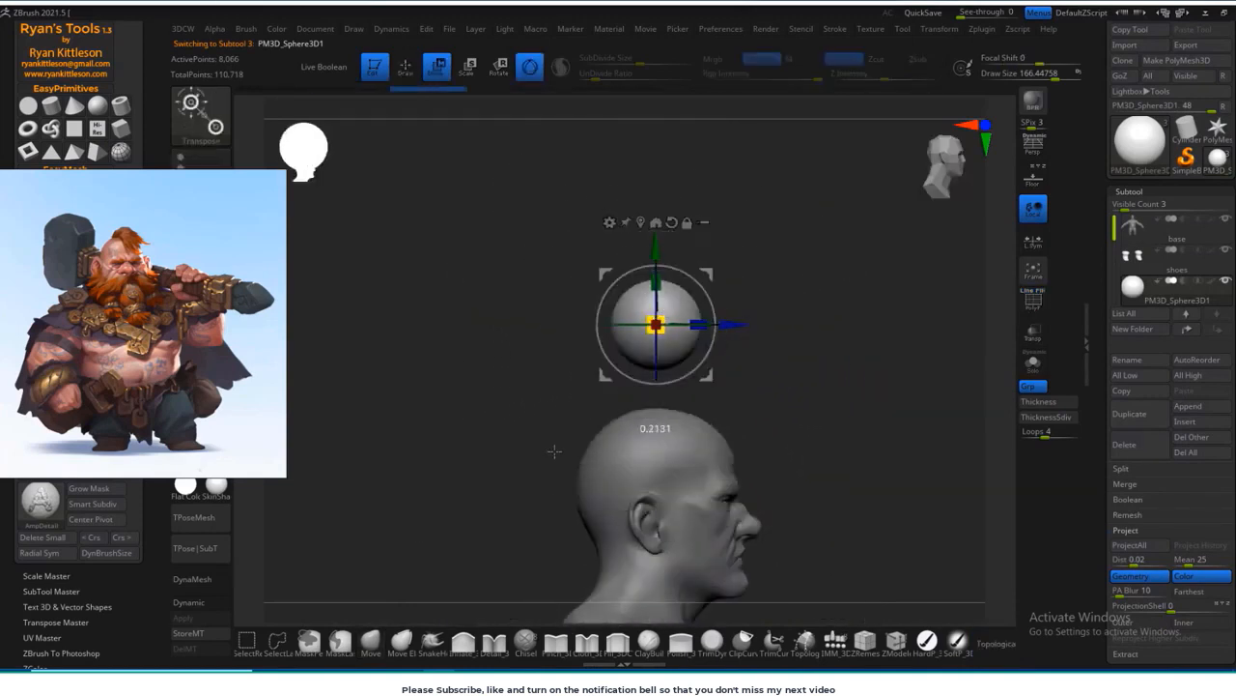
{"action": "mouse_move", "coordinate": [606, 374]}
{"action": "left_mouse_down"}
{"action": "mouse_move", "coordinate": [602, 413]}
{"action": "mouse_move", "coordinate": [615, 434]}
{"action": "mouse_move", "coordinate": [601, 416]}
{"action": "left_mouse_up"}
Step: Shape the sphere into a low hair crest over the top of the head with a large Move brush
{"action": "left_click", "coordinate": [377, 643]}
{"action": "mouse_move", "coordinate": [838, 372]}
{"action": "left_mouse_down"}
{"action": "mouse_move", "coordinate": [787, 378]}
{"action": "mouse_move", "coordinate": [850, 361]}
{"action": "left_mouse_up"}
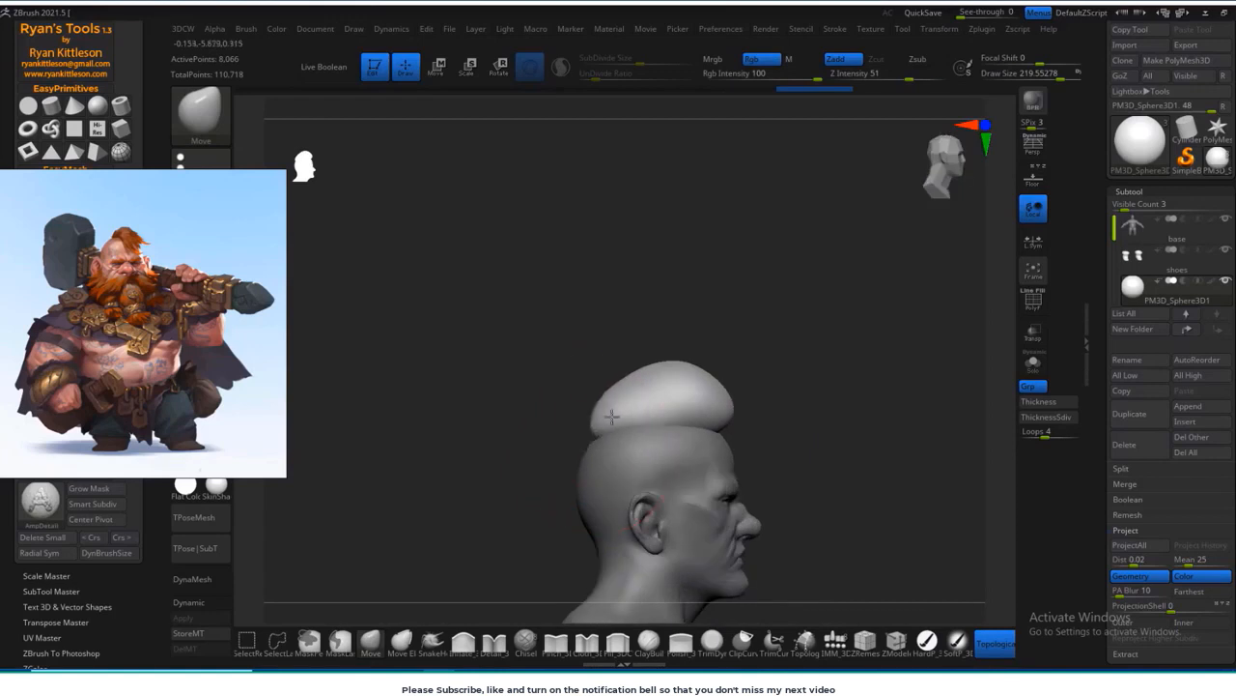
{"action": "mouse_move", "coordinate": [757, 358]}
{"action": "left_mouse_down", "text": "shift"}
{"action": "mouse_move", "coordinate": [682, 415]}
{"action": "mouse_move", "coordinate": [773, 398]}
{"action": "left_mouse_up", "text": "shift"}
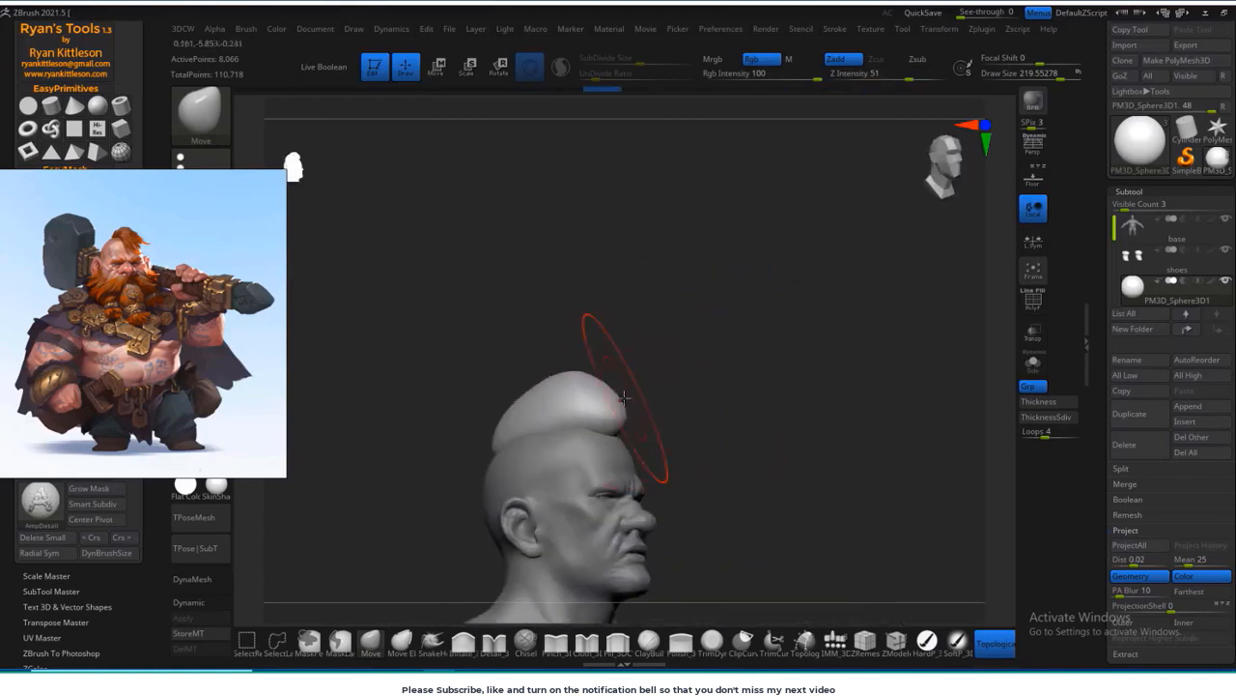
{"action": "left_click_drag", "start_coordinate": [688, 399], "coordinate": [707, 402]}
{"action": "key", "text": "s"}
{"action": "left_click_drag", "start_coordinate": [630, 420], "coordinate": [616, 420]}
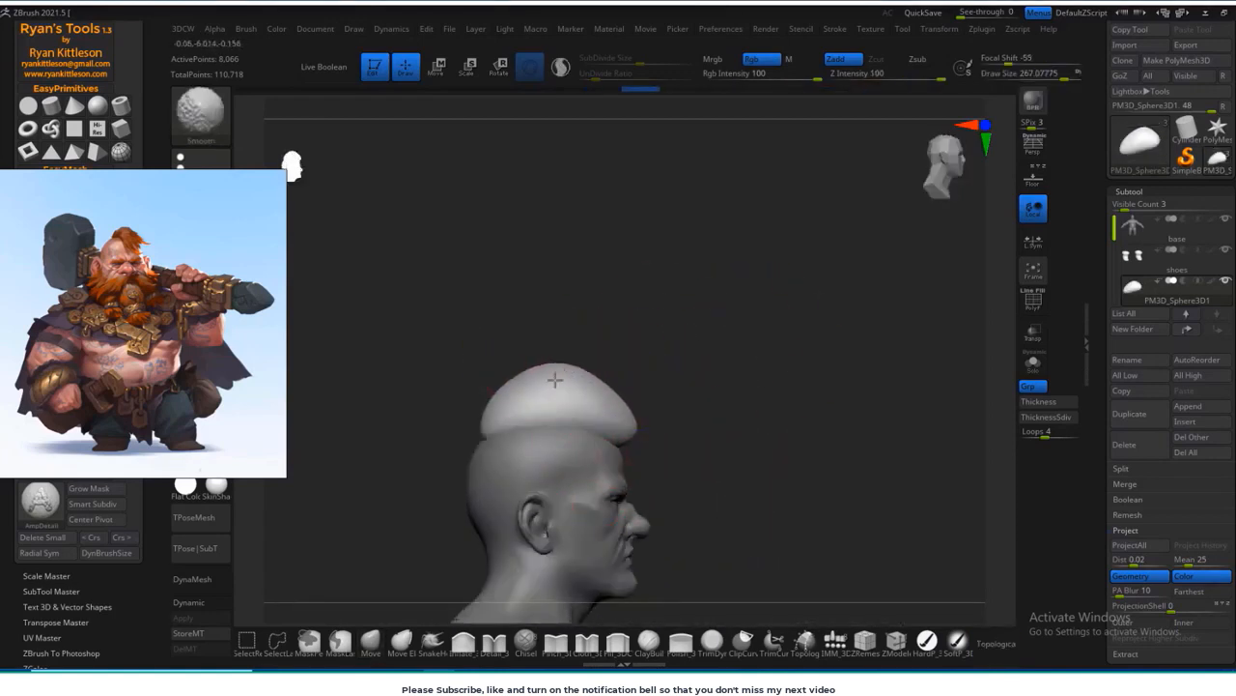
Step: Pull the hair crest forward over the forehead and sweep its front tip to one side with the Move brush
{"action": "left_click_drag", "start_coordinate": [693, 396], "coordinate": [495, 445]}
{"action": "mouse_move", "coordinate": [563, 393]}
{"action": "left_mouse_down"}
{"action": "mouse_move", "coordinate": [454, 450]}
{"action": "mouse_move", "coordinate": [751, 364]}
{"action": "mouse_move", "coordinate": [671, 409]}
{"action": "mouse_move", "coordinate": [680, 423]}
{"action": "left_mouse_up"}
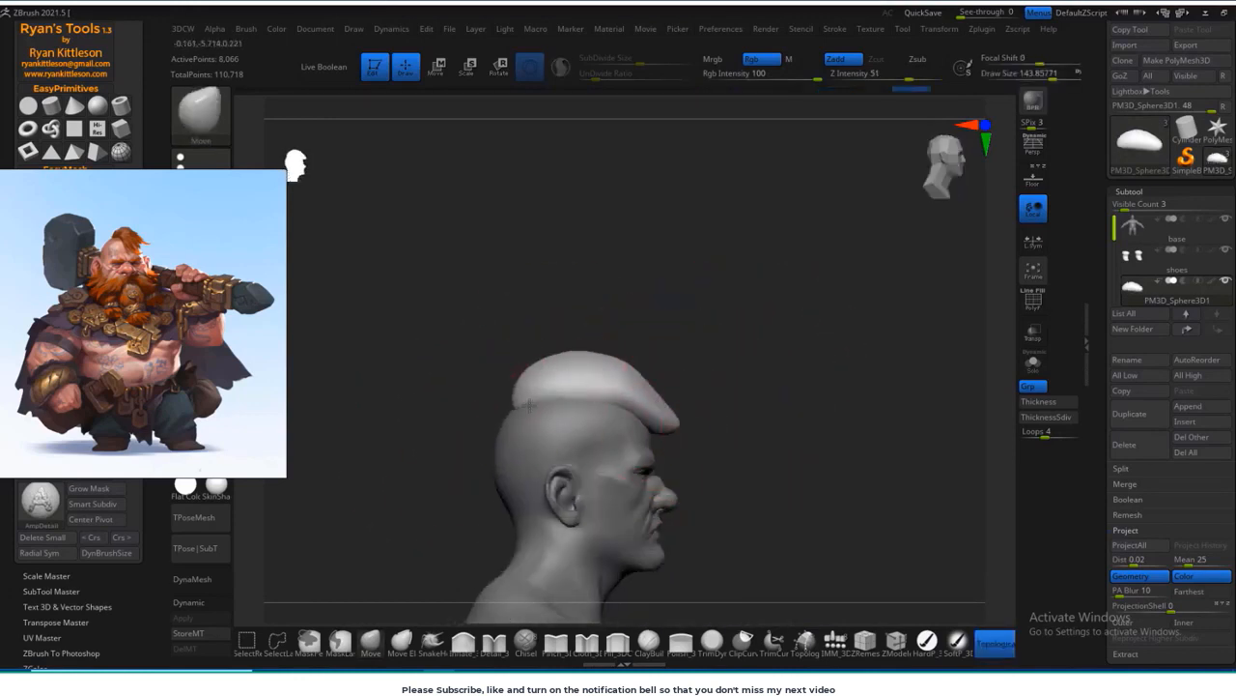
{"action": "mouse_move", "coordinate": [529, 406]}
{"action": "left_mouse_down", "text": "shift"}
{"action": "mouse_move", "coordinate": [514, 403]}
{"action": "mouse_move", "coordinate": [599, 319]}
{"action": "mouse_move", "coordinate": [625, 309]}
{"action": "mouse_move", "coordinate": [668, 323]}
{"action": "mouse_move", "coordinate": [585, 400]}
{"action": "left_mouse_up", "text": "shift"}
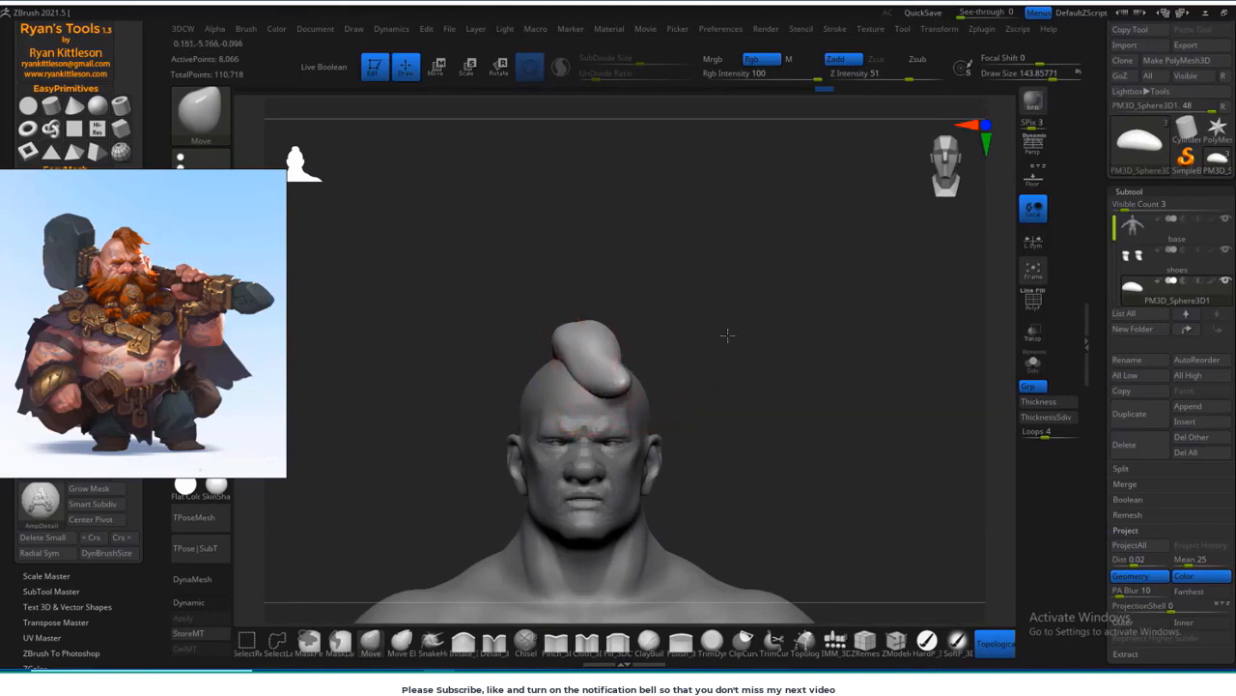
{"action": "left_click_drag", "start_coordinate": [728, 336], "coordinate": [525, 363]}
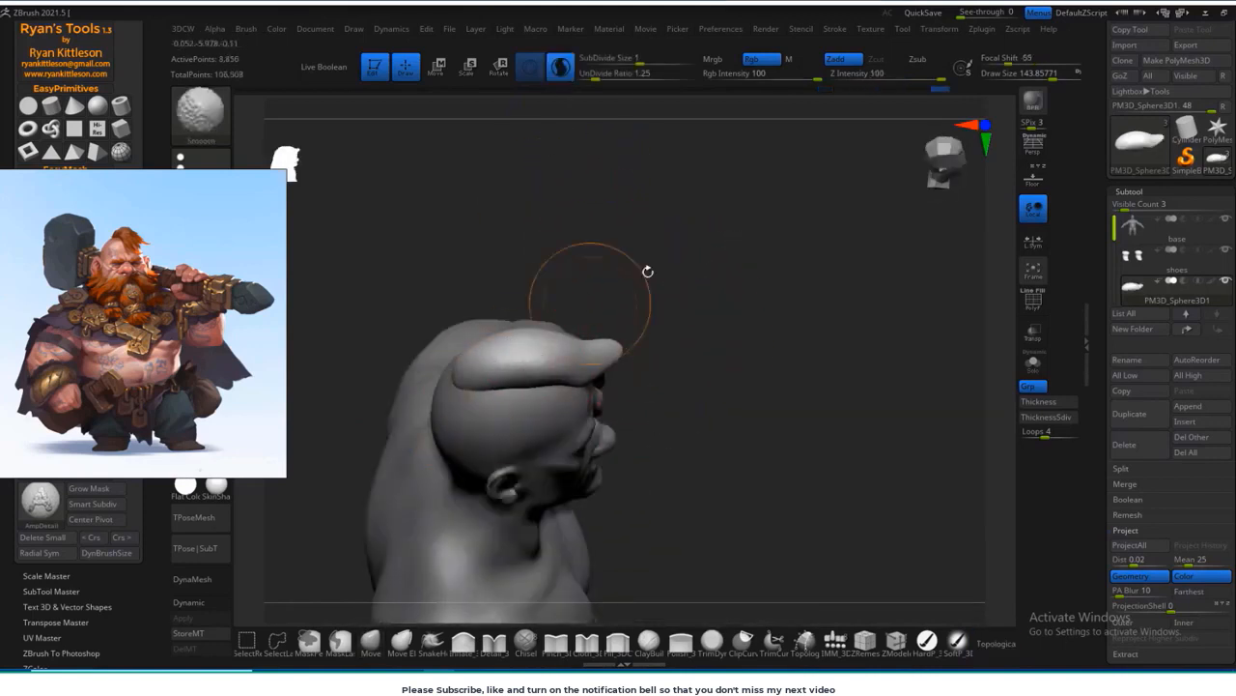
Step: Smooth and slim the front of the hair with a smaller brush, about size 73, in Sculptris Pro mode
{"action": "left_click_drag", "start_coordinate": [648, 271], "coordinate": [619, 328], "text": "shift"}
{"action": "key", "text": "s"}
{"action": "left_click_drag", "start_coordinate": [588, 367], "coordinate": [560, 366]}
{"action": "right_click_drag", "start_coordinate": [579, 358], "coordinate": [528, 369]}
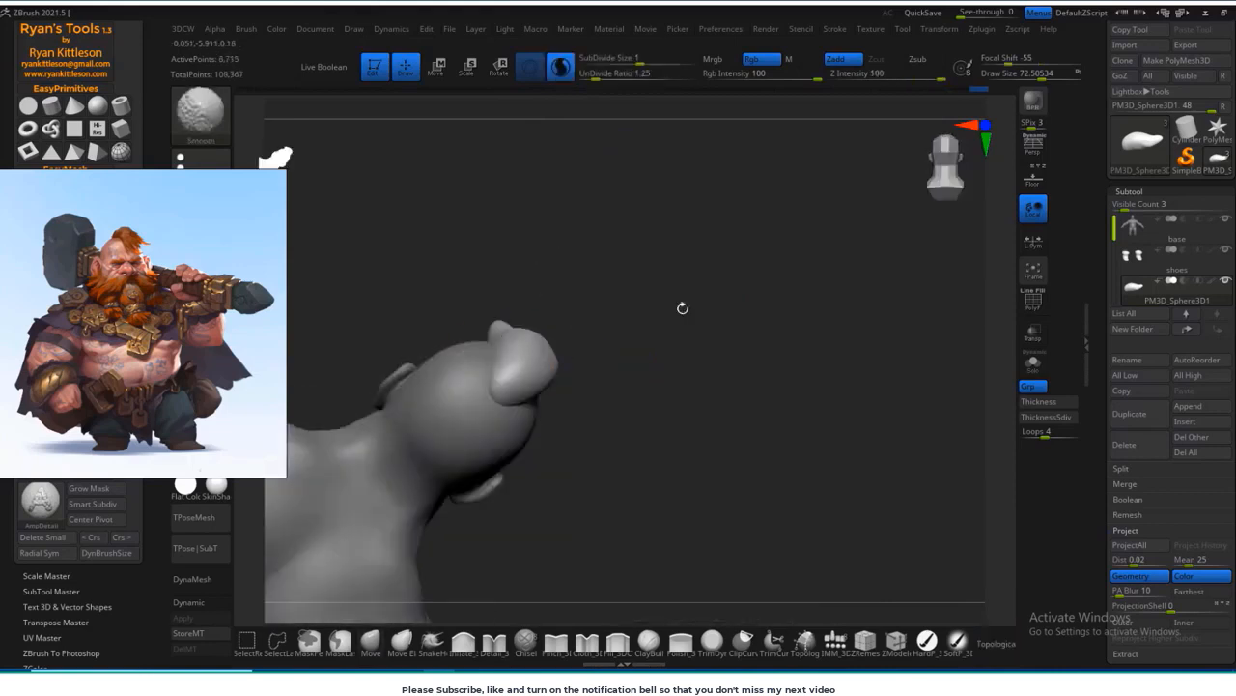
{"action": "mouse_move", "coordinate": [682, 307]}
{"action": "left_mouse_down"}
{"action": "mouse_move", "coordinate": [577, 360]}
{"action": "mouse_move", "coordinate": [675, 329]}
{"action": "left_mouse_up"}
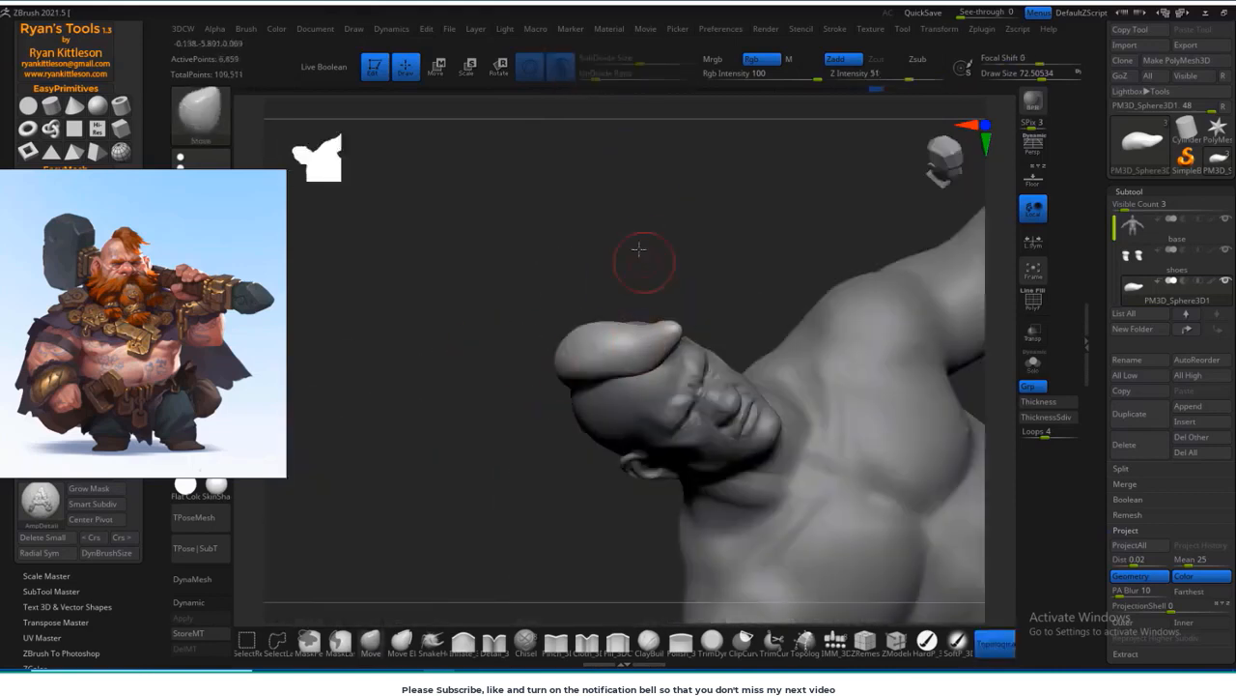
Step: Refine the hair's pointed front tip and side profile with the Move brush at size about 73
{"action": "left_click_drag", "start_coordinate": [639, 250], "coordinate": [618, 217]}
{"action": "left_click_drag", "start_coordinate": [665, 327], "coordinate": [675, 329], "text": "shift"}
{"action": "left_click_drag", "start_coordinate": [633, 280], "coordinate": [710, 308], "text": "shift"}
{"action": "mouse_move", "coordinate": [580, 357]}
{"action": "left_mouse_down"}
{"action": "mouse_move", "coordinate": [571, 516]}
{"action": "mouse_move", "coordinate": [582, 503]}
{"action": "left_mouse_up"}
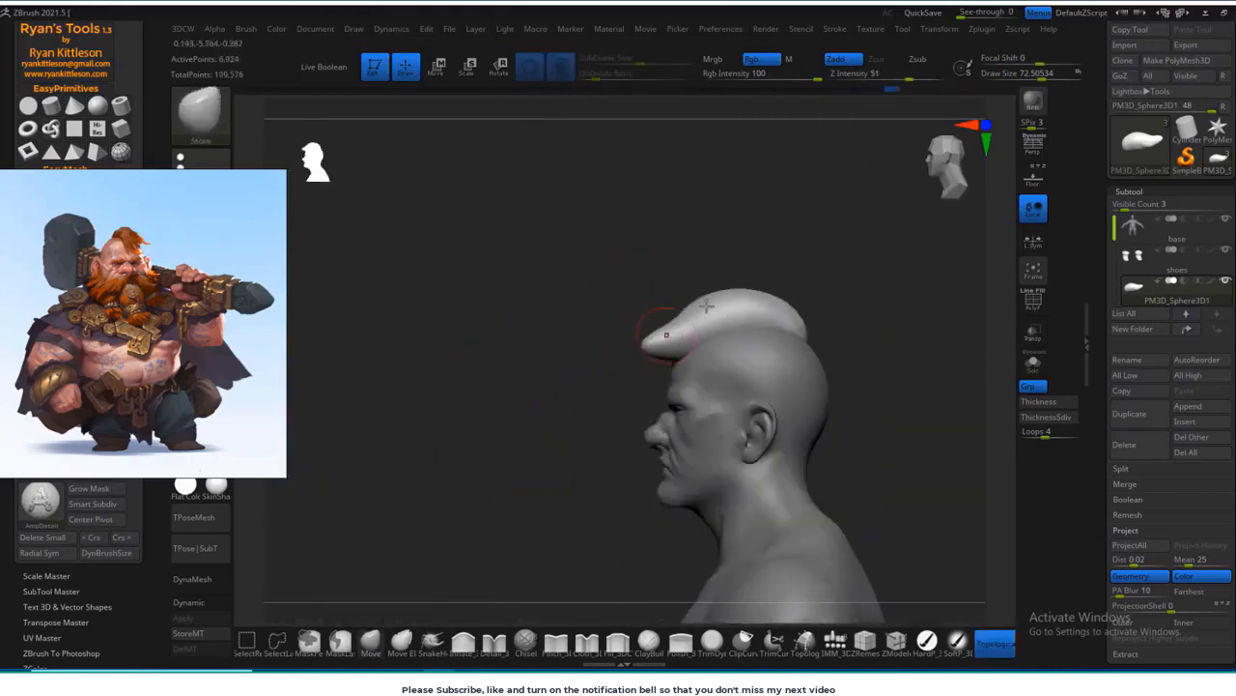
{"action": "left_click_drag", "start_coordinate": [516, 473], "coordinate": [601, 600]}
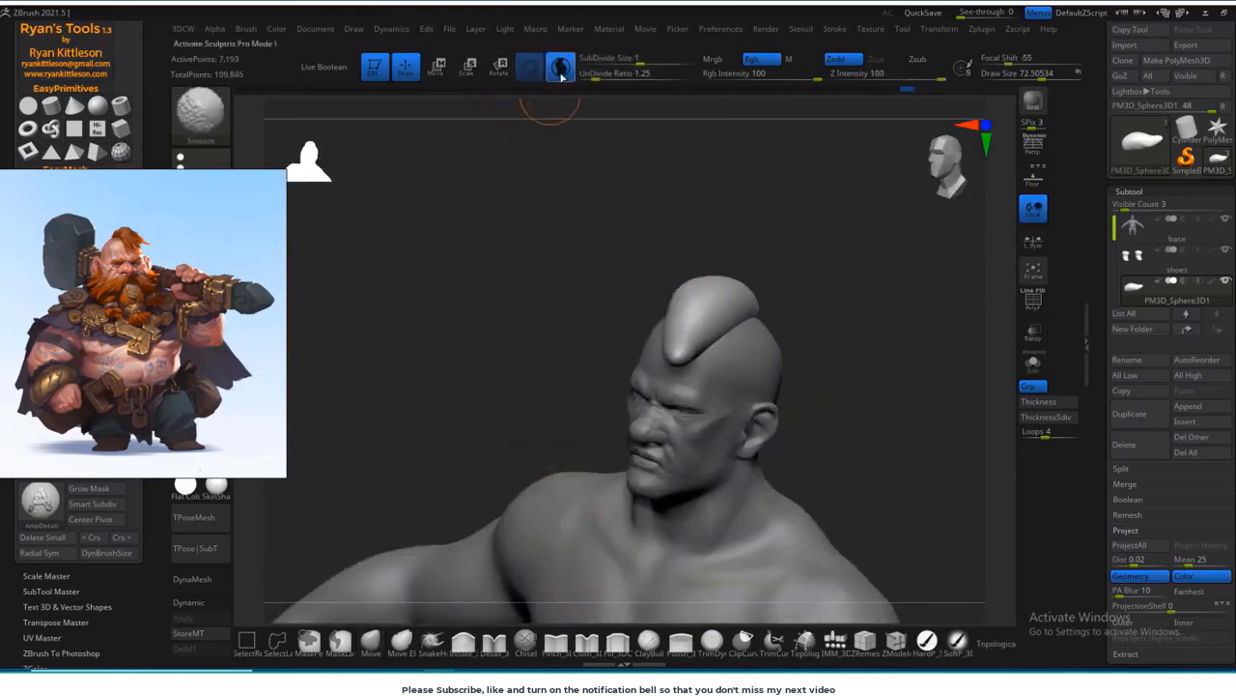
Step: Build up diagonal strands across the hair crest with the ClayBuildup brush at size about 43
{"action": "left_click", "coordinate": [649, 642]}
{"action": "mouse_move", "coordinate": [846, 290]}
{"action": "left_mouse_down"}
{"action": "mouse_move", "coordinate": [845, 279]}
{"action": "mouse_move", "coordinate": [801, 281]}
{"action": "mouse_move", "coordinate": [771, 340]}
{"action": "left_mouse_up"}
{"action": "key", "text": "s"}
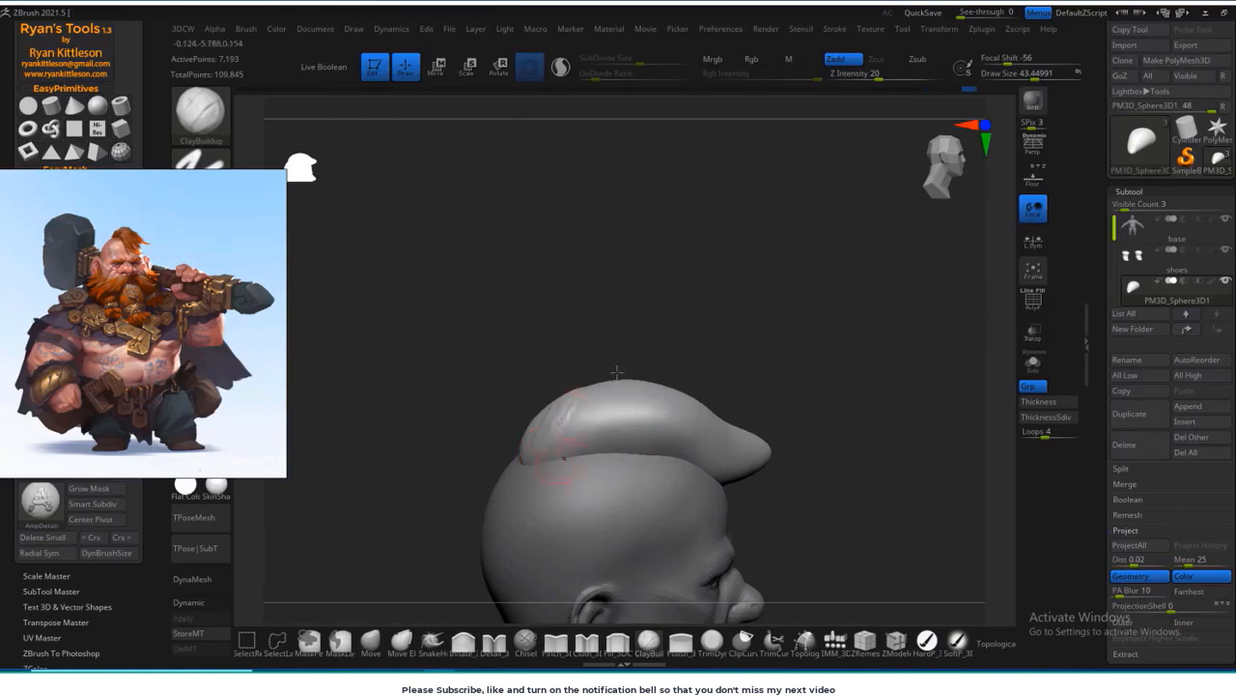
{"action": "left_click_drag", "start_coordinate": [641, 357], "coordinate": [682, 405]}
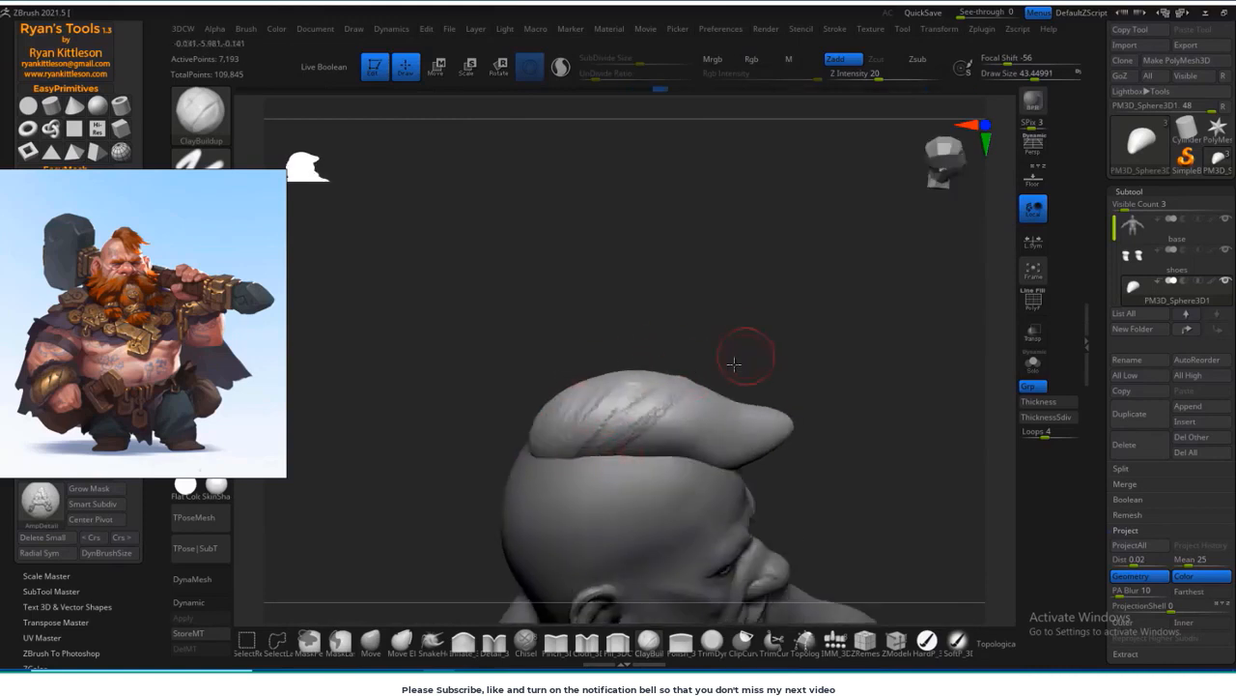
{"action": "left_click_drag", "start_coordinate": [734, 363], "coordinate": [622, 463]}
{"action": "left_click_drag", "start_coordinate": [755, 355], "coordinate": [642, 454]}
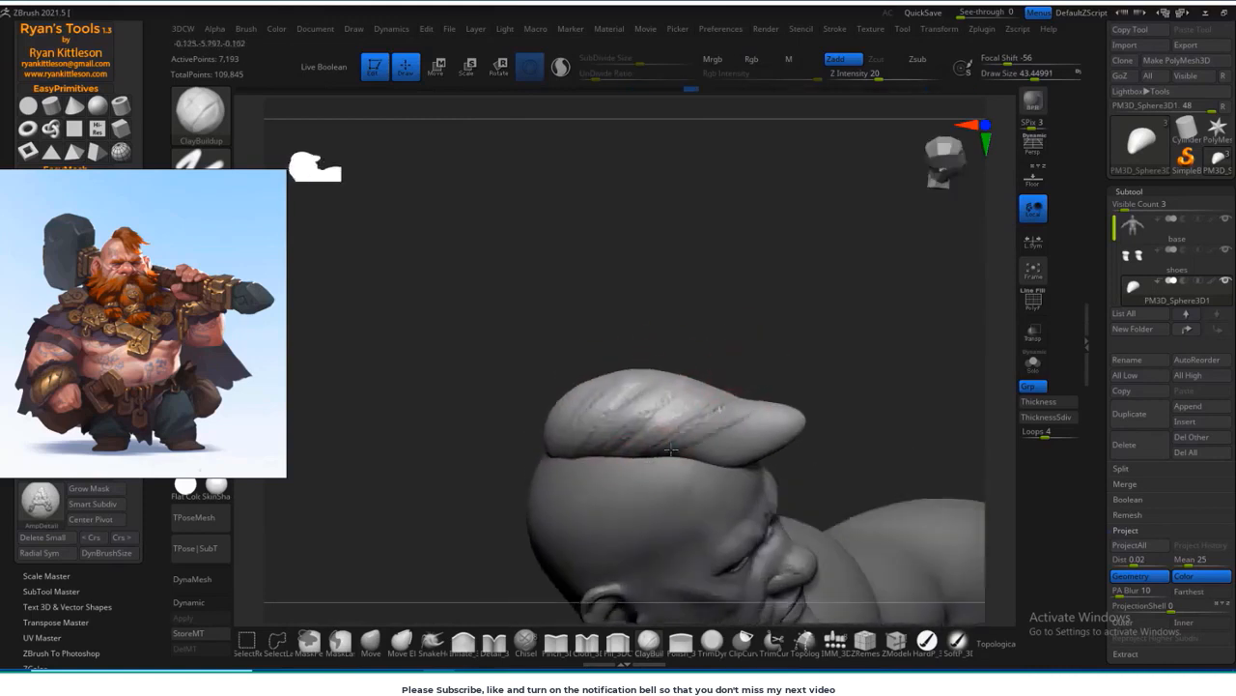
{"action": "left_click_drag", "start_coordinate": [821, 327], "coordinate": [774, 314]}
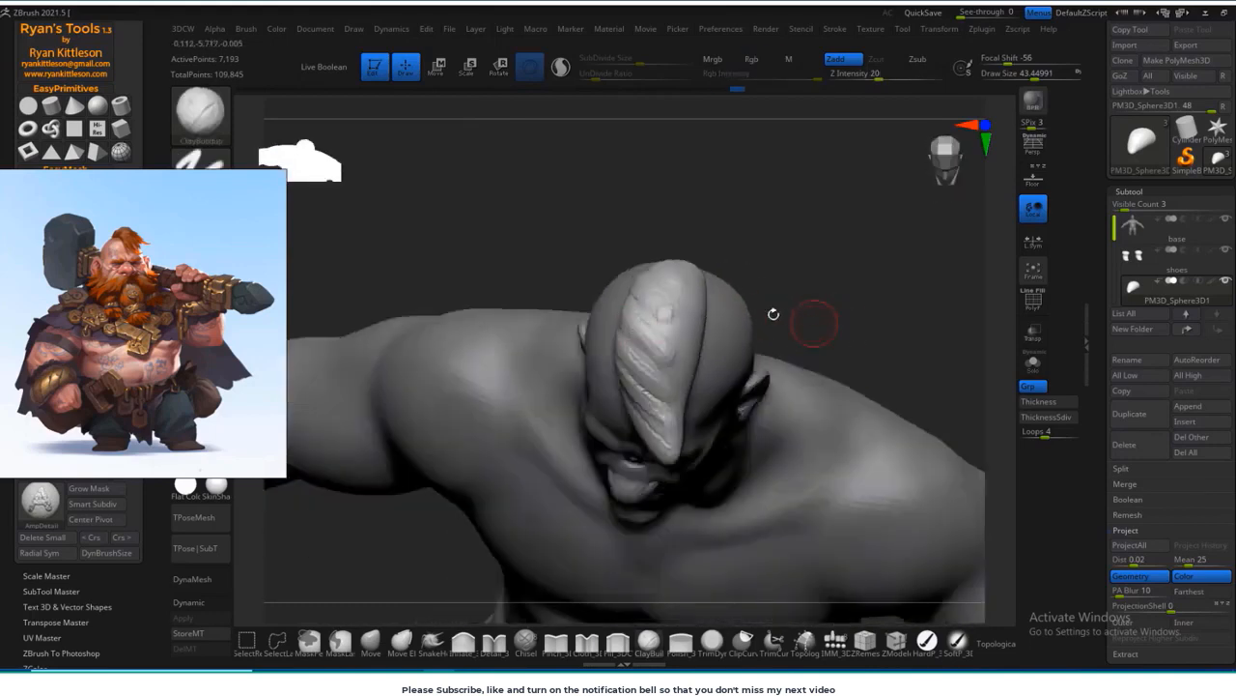
{"action": "left_click_drag", "start_coordinate": [762, 256], "coordinate": [713, 283]}
{"action": "mouse_move", "coordinate": [641, 305]}
{"action": "left_mouse_down"}
{"action": "mouse_move", "coordinate": [645, 316]}
{"action": "mouse_move", "coordinate": [748, 308]}
{"action": "mouse_move", "coordinate": [753, 351]}
{"action": "mouse_move", "coordinate": [754, 312]}
{"action": "mouse_move", "coordinate": [750, 337]}
{"action": "mouse_move", "coordinate": [812, 365]}
{"action": "left_mouse_up"}
Step: Pull a pointed lock out of the hair's front edge and extend the fringe with the SnakeHook brush
{"action": "left_click", "coordinate": [438, 645]}
{"action": "left_click_drag", "start_coordinate": [696, 348], "coordinate": [724, 338]}
{"action": "left_click_drag", "start_coordinate": [814, 282], "coordinate": [760, 311]}
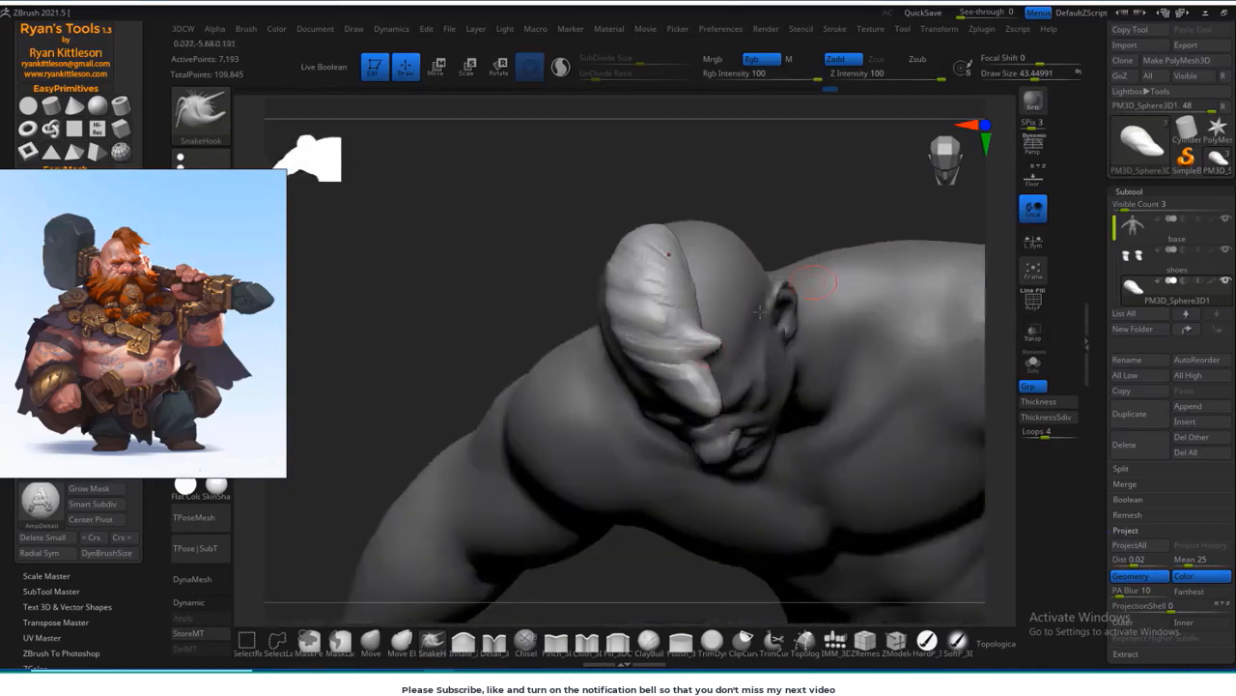
{"action": "mouse_move", "coordinate": [560, 386]}
{"action": "left_mouse_down"}
{"action": "mouse_move", "coordinate": [672, 223]}
{"action": "mouse_move", "coordinate": [789, 257]}
{"action": "mouse_move", "coordinate": [762, 287]}
{"action": "mouse_move", "coordinate": [666, 334]}
{"action": "left_mouse_up"}
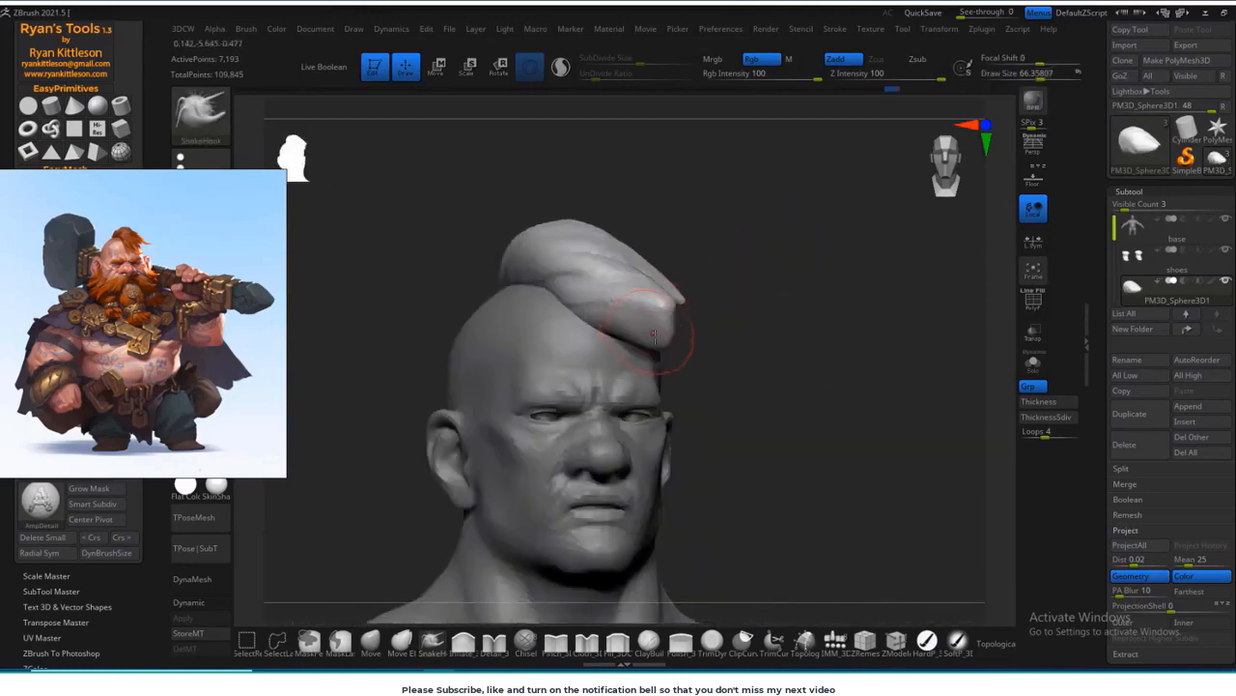
{"action": "left_click_drag", "start_coordinate": [803, 280], "coordinate": [699, 317]}
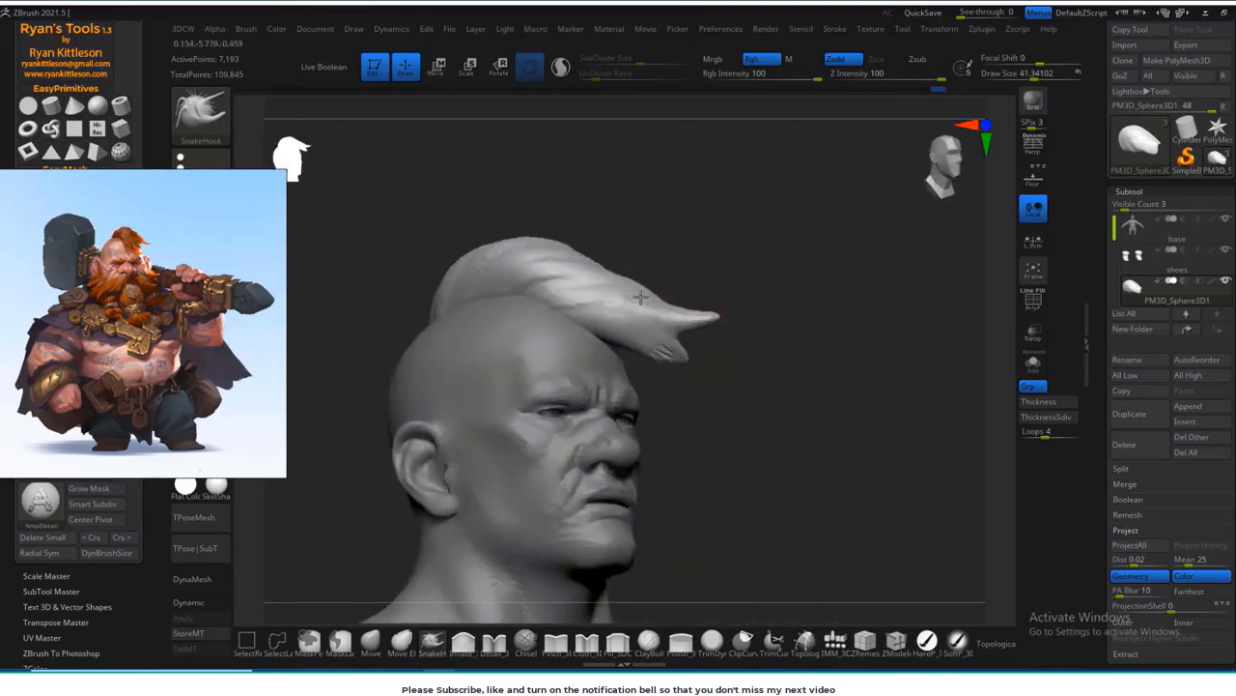
Step: Split the front of the hair into several pointed locks with SnakeHook, and adjust the fringe with the Move brush
{"action": "left_click_drag", "start_coordinate": [782, 309], "coordinate": [579, 319]}
{"action": "mouse_move", "coordinate": [525, 384]}
{"action": "left_mouse_down"}
{"action": "mouse_move", "coordinate": [496, 425]}
{"action": "mouse_move", "coordinate": [541, 386]}
{"action": "left_mouse_up"}
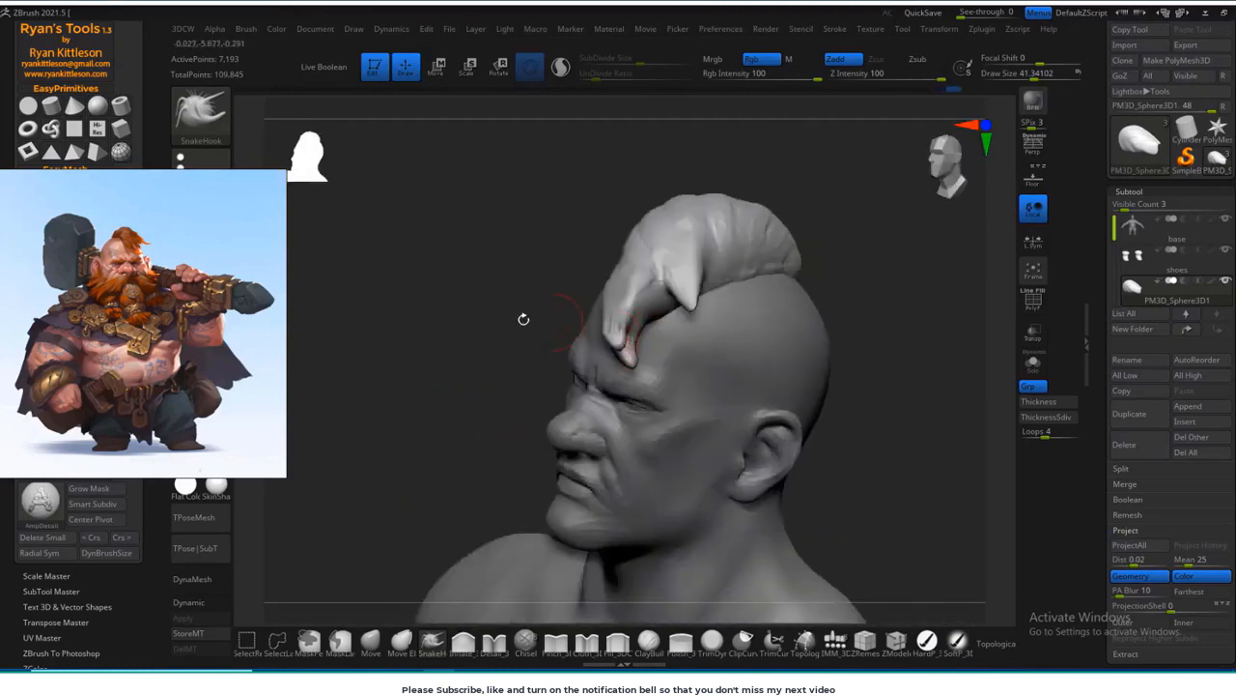
{"action": "left_click_drag", "start_coordinate": [522, 319], "coordinate": [638, 307]}
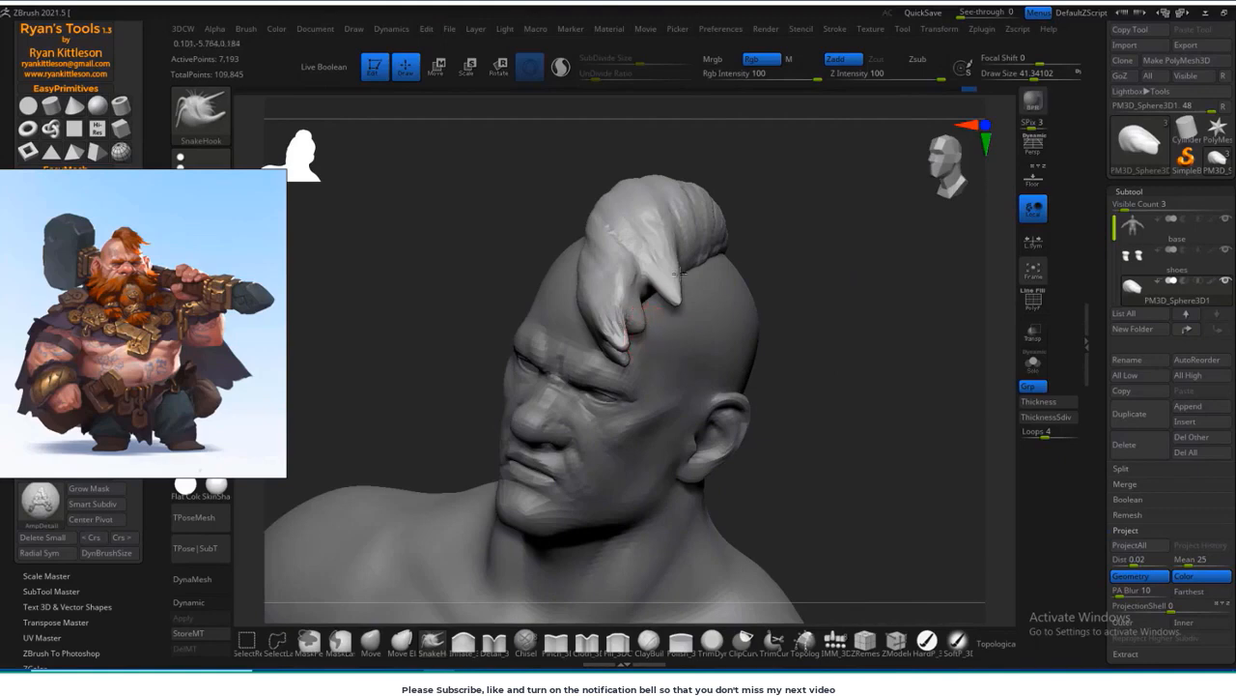
{"action": "left_click_drag", "start_coordinate": [825, 250], "coordinate": [618, 275]}
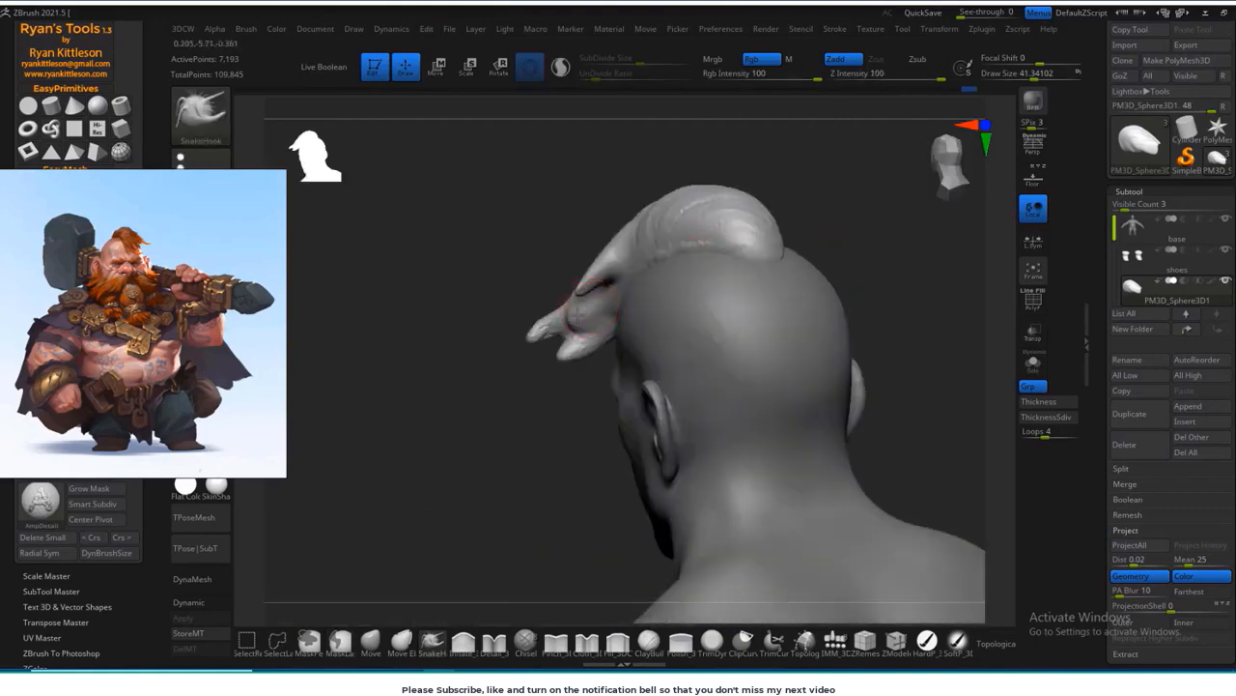
{"action": "left_click_drag", "start_coordinate": [497, 357], "coordinate": [666, 333]}
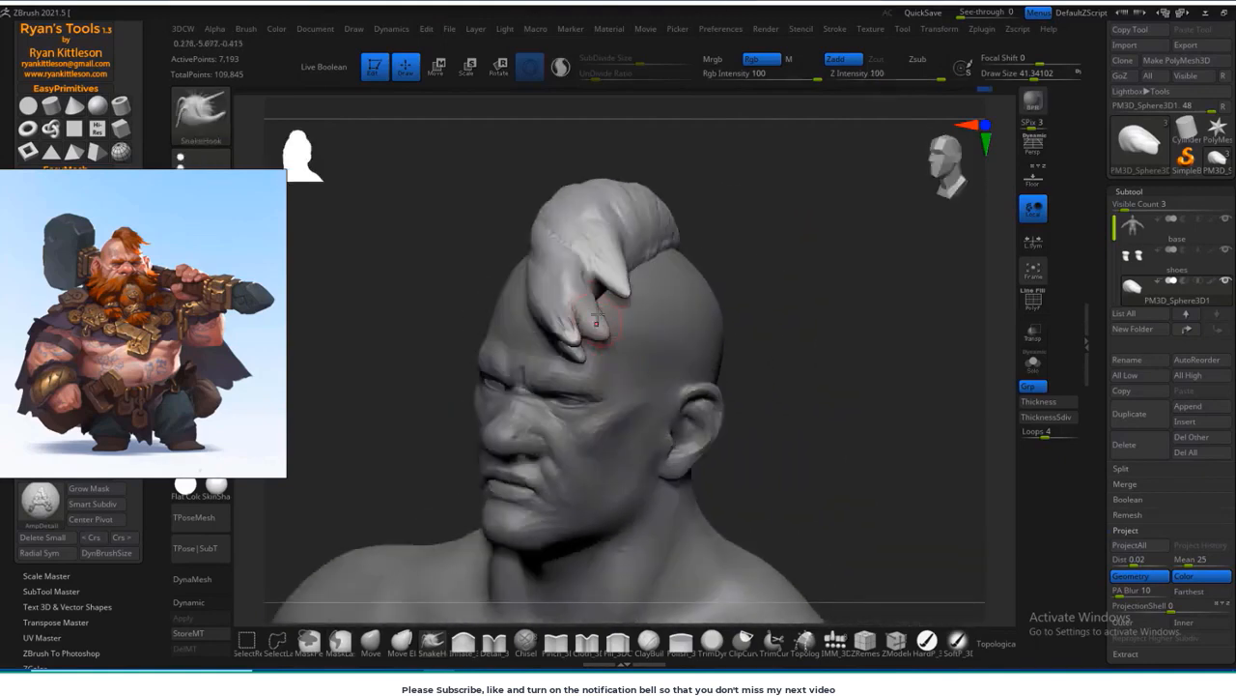
{"action": "left_click_drag", "start_coordinate": [734, 275], "coordinate": [710, 356]}
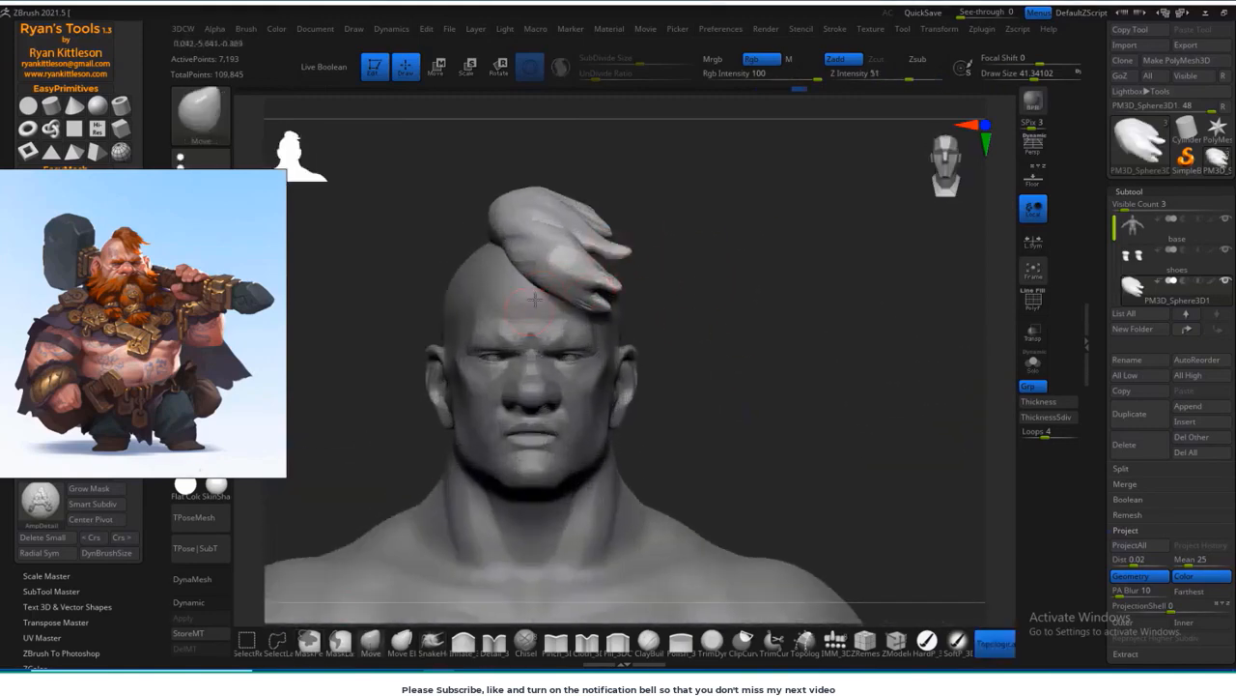
{"action": "left_click_drag", "start_coordinate": [578, 264], "coordinate": [597, 278], "text": "shift"}
{"action": "mouse_move", "coordinate": [739, 256]}
{"action": "left_mouse_down"}
{"action": "mouse_move", "coordinate": [663, 248]}
{"action": "mouse_move", "coordinate": [739, 280]}
{"action": "mouse_move", "coordinate": [802, 276]}
{"action": "left_mouse_up"}
Step: Draw out more pointed locks along the side edge of the hair with the SnakeHook brush
{"action": "left_click", "coordinate": [433, 641]}
{"action": "left_click_drag", "start_coordinate": [601, 246], "coordinate": [618, 268]}
{"action": "left_click_drag", "start_coordinate": [792, 271], "coordinate": [705, 275]}
{"action": "left_click_drag", "start_coordinate": [623, 256], "coordinate": [639, 280]}
{"action": "left_click_drag", "start_coordinate": [734, 270], "coordinate": [869, 265]}
{"action": "left_click_drag", "start_coordinate": [602, 275], "coordinate": [608, 294]}
{"action": "left_click_drag", "start_coordinate": [850, 261], "coordinate": [705, 290]}
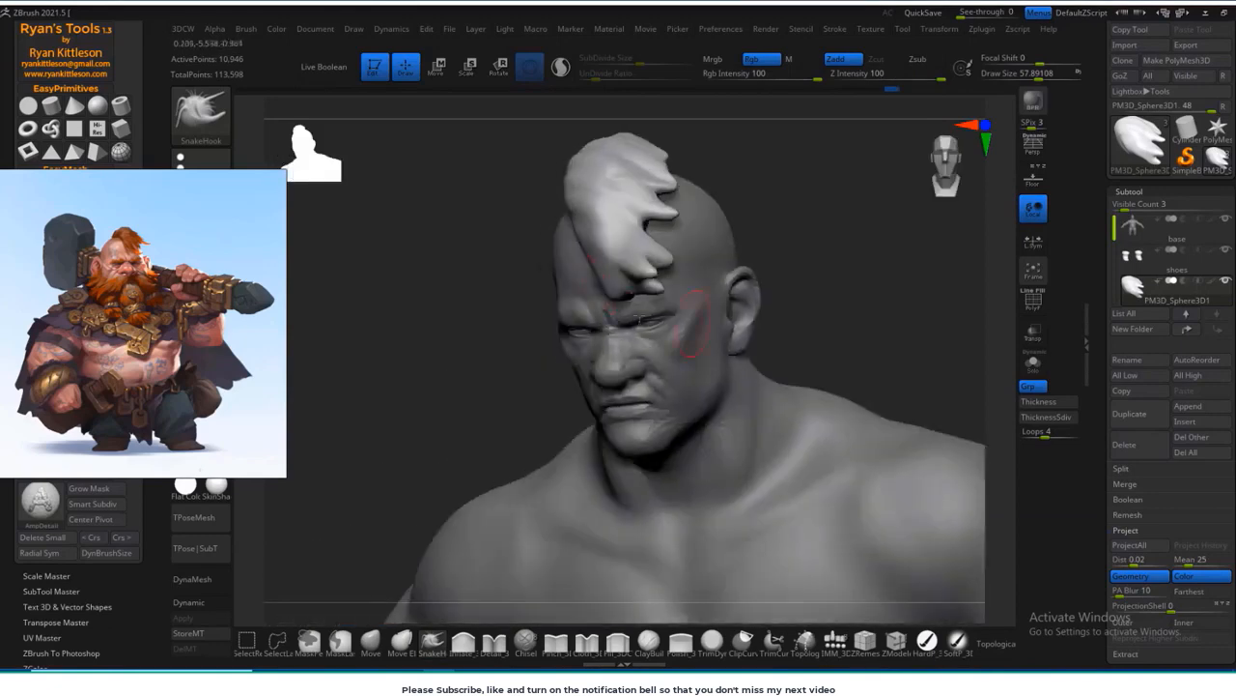
Step: Refine the locks hanging over the forehead from several angles with the SnakeHook brush
{"action": "left_click_drag", "start_coordinate": [626, 285], "coordinate": [639, 301]}
{"action": "left_click_drag", "start_coordinate": [773, 280], "coordinate": [889, 270]}
{"action": "left_click_drag", "start_coordinate": [753, 275], "coordinate": [701, 270]}
{"action": "mouse_move", "coordinate": [894, 208]}
{"action": "left_mouse_down"}
{"action": "mouse_move", "coordinate": [813, 201]}
{"action": "mouse_move", "coordinate": [889, 218]}
{"action": "left_mouse_up"}
{"action": "left_click_drag", "start_coordinate": [773, 290], "coordinate": [710, 285]}
{"action": "left_click_drag", "start_coordinate": [619, 290], "coordinate": [633, 304]}
{"action": "left_click_drag", "start_coordinate": [753, 285], "coordinate": [836, 290]}
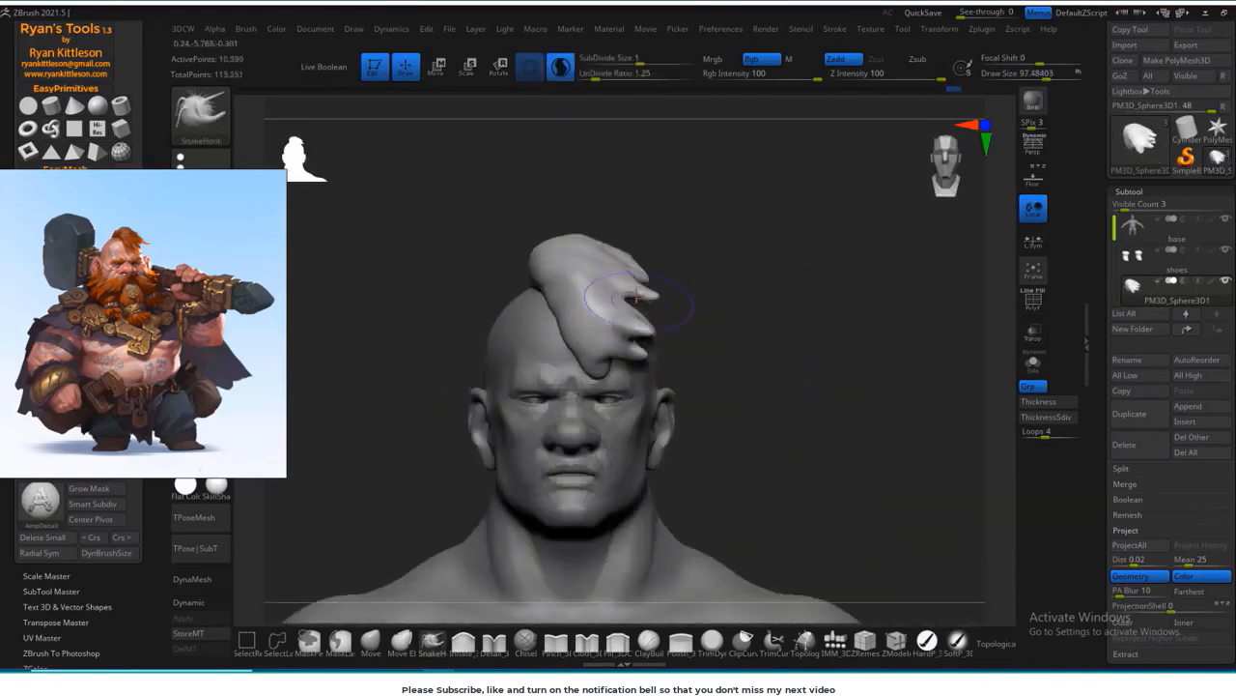
Step: Reshape the fringe so it hangs closer to the forehead, using SnakeHook and the Move brush at size about 76
{"action": "mouse_move", "coordinate": [659, 332]}
{"action": "left_mouse_down"}
{"action": "mouse_move", "coordinate": [712, 334]}
{"action": "mouse_move", "coordinate": [662, 332]}
{"action": "mouse_move", "coordinate": [670, 345]}
{"action": "mouse_move", "coordinate": [642, 355]}
{"action": "mouse_move", "coordinate": [684, 348]}
{"action": "mouse_move", "coordinate": [685, 272]}
{"action": "left_mouse_up"}
{"action": "key", "text": "b"}
{"action": "key", "text": "m"}
{"action": "key", "text": "v"}
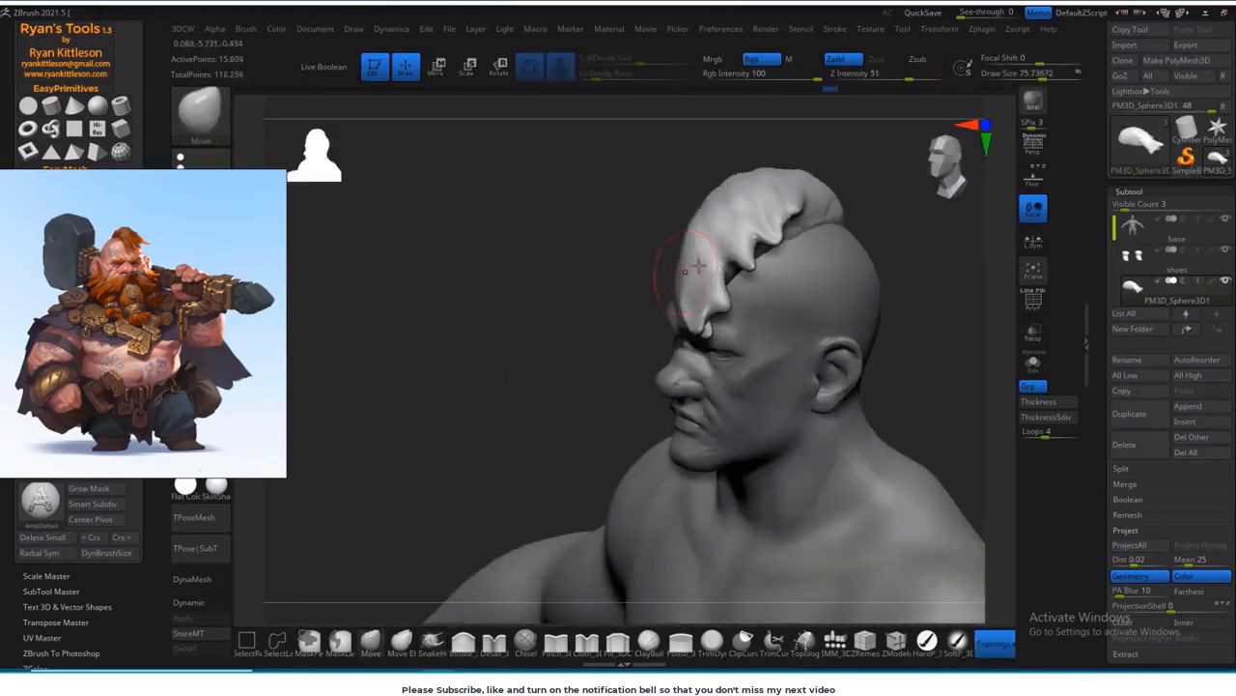
{"action": "mouse_move", "coordinate": [586, 367]}
{"action": "left_mouse_down"}
{"action": "mouse_move", "coordinate": [740, 248]}
{"action": "mouse_move", "coordinate": [779, 326]}
{"action": "mouse_move", "coordinate": [735, 307]}
{"action": "left_mouse_up"}
Step: Carve strand grooves across the upper hair crest with the DamStandard brush at size about 43
{"action": "key", "text": "b"}
{"action": "key", "text": "d"}
{"action": "key", "text": "s"}
{"action": "mouse_move", "coordinate": [781, 274]}
{"action": "left_mouse_down"}
{"action": "mouse_move", "coordinate": [664, 186]}
{"action": "mouse_move", "coordinate": [436, 234]}
{"action": "mouse_move", "coordinate": [513, 240]}
{"action": "left_mouse_up"}
{"action": "left_click_drag", "start_coordinate": [618, 239], "coordinate": [544, 240]}
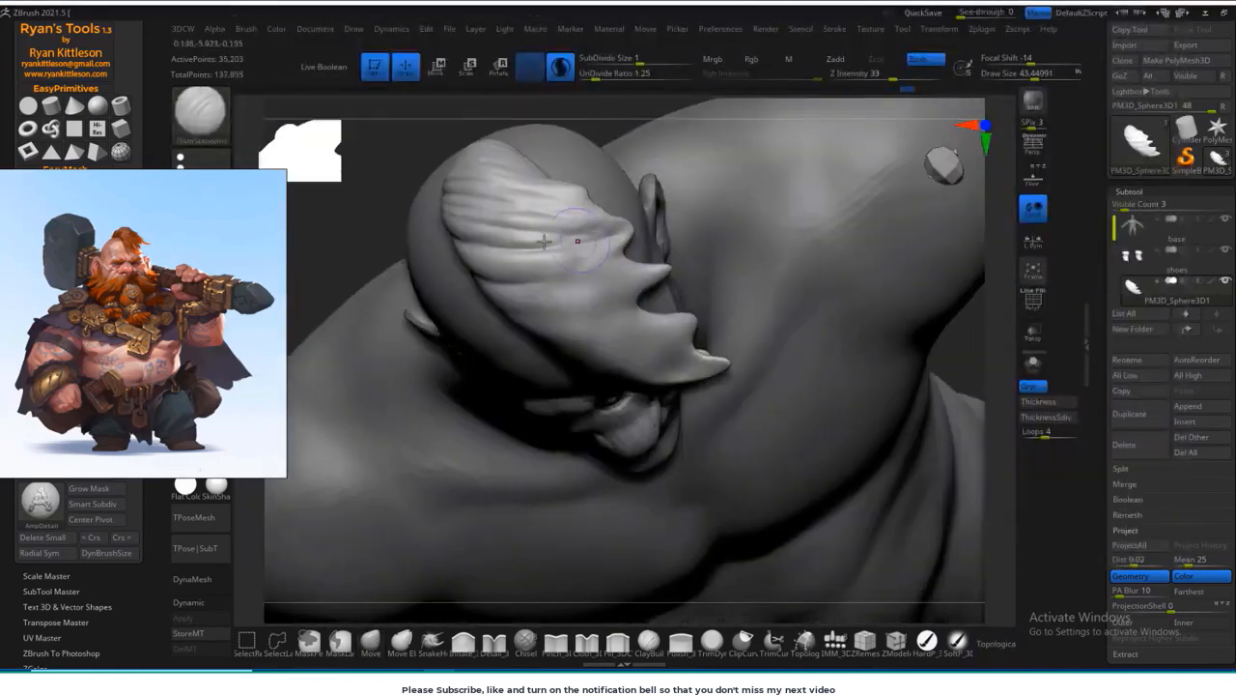
{"action": "left_click_drag", "start_coordinate": [562, 307], "coordinate": [825, 281]}
{"action": "mouse_move", "coordinate": [444, 323]}
{"action": "left_mouse_down"}
{"action": "mouse_move", "coordinate": [511, 284]}
{"action": "mouse_move", "coordinate": [483, 351]}
{"action": "left_mouse_up"}
{"action": "left_click_drag", "start_coordinate": [850, 218], "coordinate": [753, 280]}
Step: Carve strand grooves through the swept front locks of the hair with the DamStandard brush
{"action": "left_click_drag", "start_coordinate": [512, 275], "coordinate": [618, 309]}
{"action": "mouse_move", "coordinate": [773, 290]}
{"action": "left_mouse_down"}
{"action": "mouse_move", "coordinate": [782, 256]}
{"action": "mouse_move", "coordinate": [750, 312]}
{"action": "left_mouse_up"}
{"action": "left_click_drag", "start_coordinate": [526, 300], "coordinate": [628, 347]}
{"action": "left_click_drag", "start_coordinate": [753, 309], "coordinate": [787, 266]}
{"action": "left_click_drag", "start_coordinate": [528, 342], "coordinate": [642, 363]}
{"action": "left_click_drag", "start_coordinate": [772, 289], "coordinate": [784, 261]}
{"action": "left_click_drag", "start_coordinate": [541, 340], "coordinate": [623, 367]}
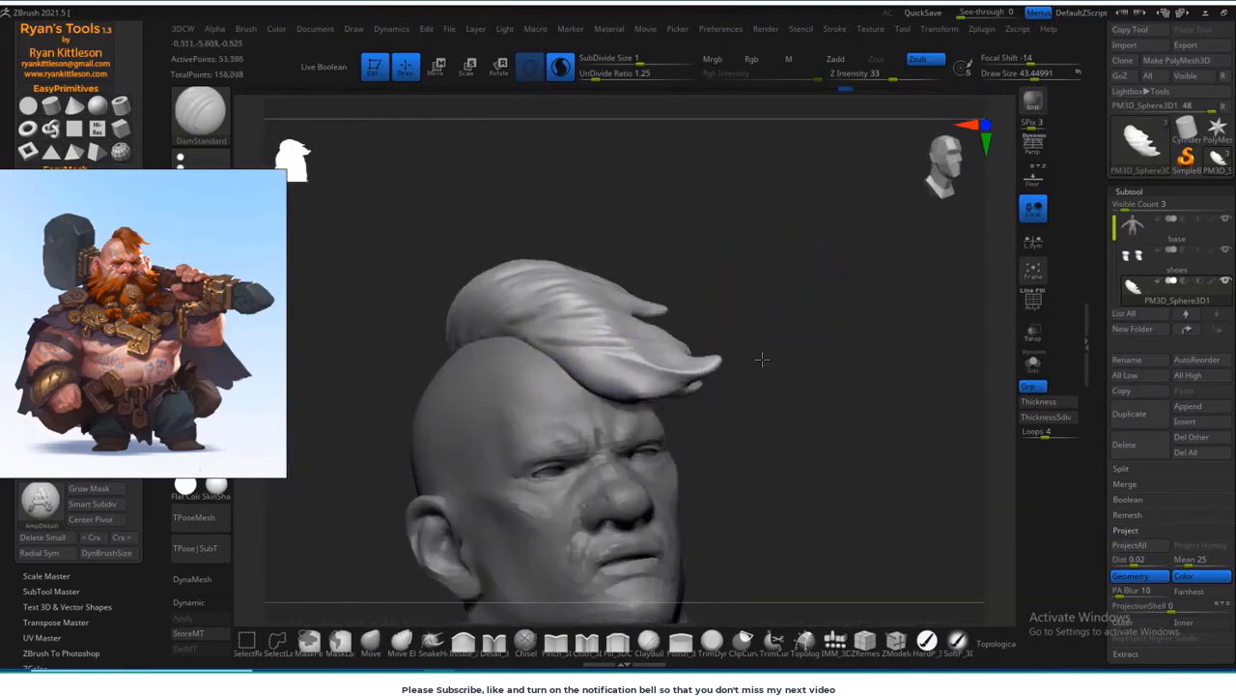
{"action": "mouse_move", "coordinate": [762, 359]}
{"action": "left_mouse_down"}
{"action": "mouse_move", "coordinate": [710, 338]}
{"action": "mouse_move", "coordinate": [764, 334]}
{"action": "left_mouse_up"}
{"action": "left_click_drag", "start_coordinate": [591, 369], "coordinate": [695, 391]}
{"action": "mouse_move", "coordinate": [773, 333]}
{"action": "left_mouse_down"}
{"action": "mouse_move", "coordinate": [720, 343]}
{"action": "mouse_move", "coordinate": [747, 297]}
{"action": "mouse_move", "coordinate": [717, 230]}
{"action": "mouse_move", "coordinate": [737, 241]}
{"action": "mouse_move", "coordinate": [673, 306]}
{"action": "left_mouse_up"}
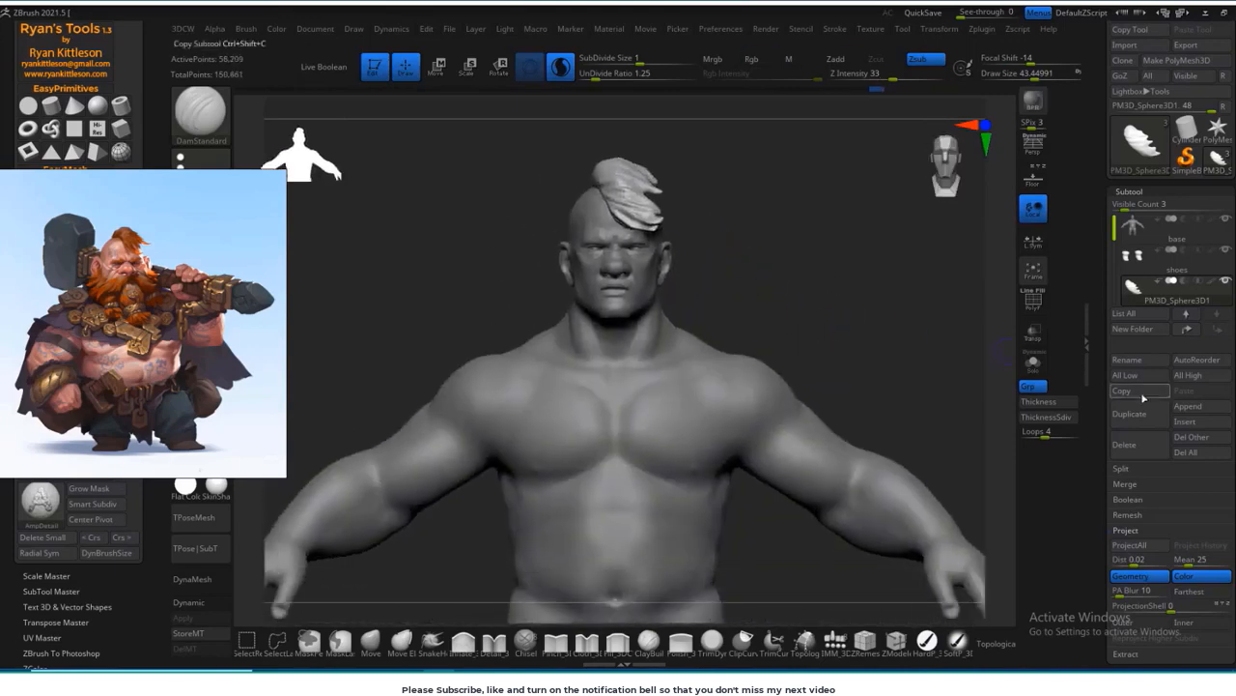
Step: Rename the hair subtool to hair01
{"action": "left_click", "coordinate": [1128, 359]}
{"action": "type", "text": "hair01"}
{"action": "key", "text": "Return"}
{"action": "left_click_drag", "start_coordinate": [831, 387], "coordinate": [833, 362]}
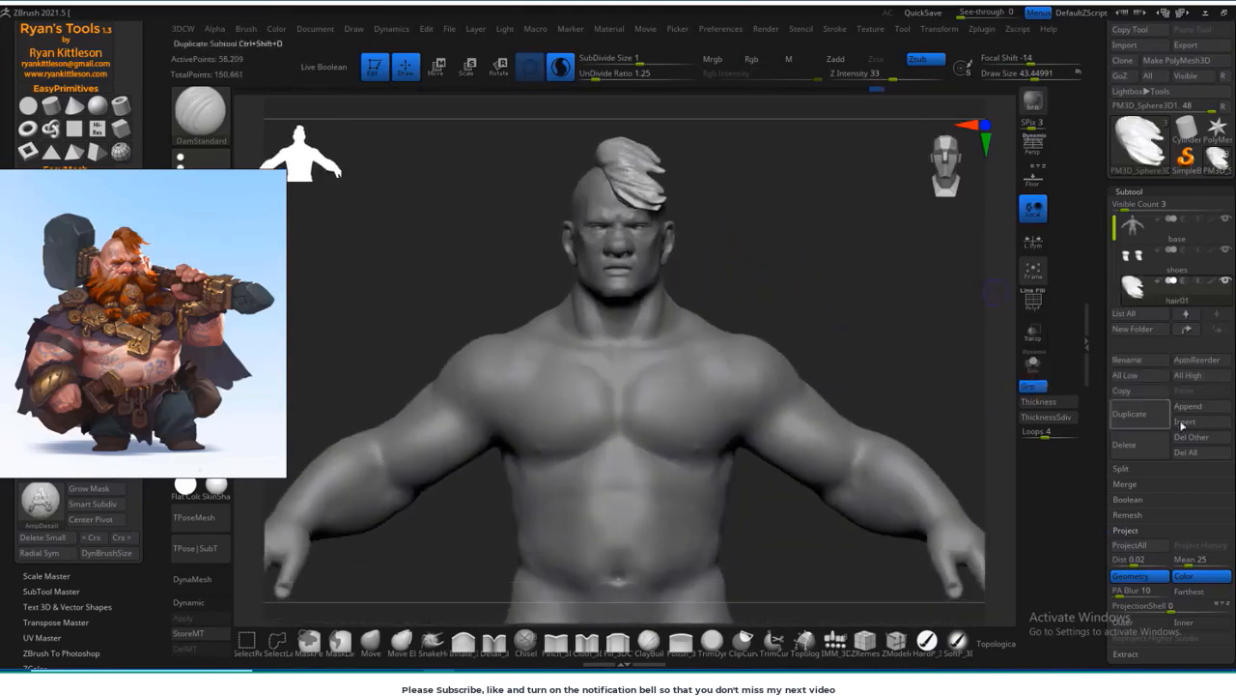
Step: Append another sphere as a new subtool for the beard and make it the active subtool
{"action": "left_click", "coordinate": [1190, 406]}
{"action": "left_click", "coordinate": [1202, 407]}
{"action": "left_click", "coordinate": [1128, 512]}
{"action": "left_click_drag", "start_coordinate": [1125, 207], "coordinate": [1133, 207]}
{"action": "left_click", "coordinate": [1134, 319]}
Step: Raise the new sphere to the head, scale it down, and position it in front of the chin
{"action": "left_click_drag", "start_coordinate": [888, 356], "coordinate": [869, 270], "text": "alt"}
{"action": "key", "text": "w"}
{"action": "left_click_drag", "start_coordinate": [612, 328], "coordinate": [613, 133]}
{"action": "left_click_drag", "start_coordinate": [832, 254], "coordinate": [838, 307], "text": "alt"}
{"action": "left_click_drag", "start_coordinate": [640, 334], "coordinate": [605, 359]}
{"action": "left_click_drag", "start_coordinate": [792, 324], "coordinate": [870, 323], "text": "shift"}
{"action": "left_click_drag", "start_coordinate": [696, 287], "coordinate": [718, 297]}
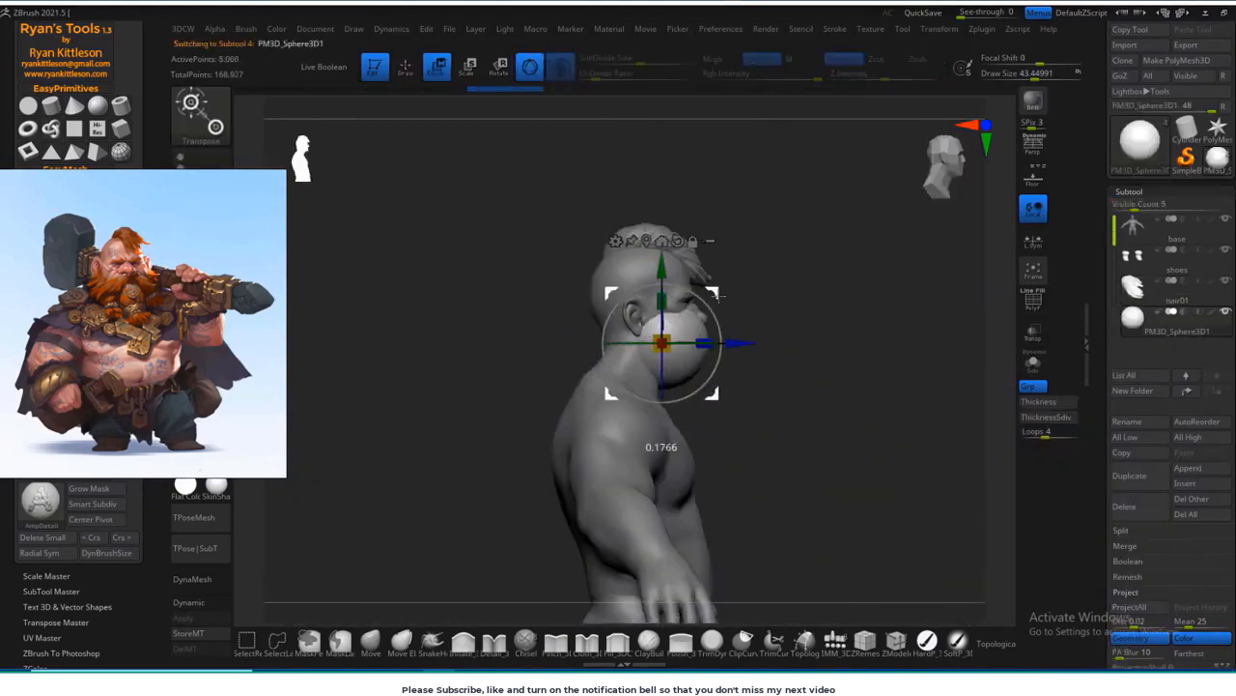
Step: Reshape the sphere around the jaw and chin as a beard base with a large Move brush
{"action": "left_click", "coordinate": [370, 646]}
{"action": "left_click_drag", "start_coordinate": [869, 320], "coordinate": [715, 324]}
{"action": "left_click_drag", "start_coordinate": [667, 377], "coordinate": [669, 405]}
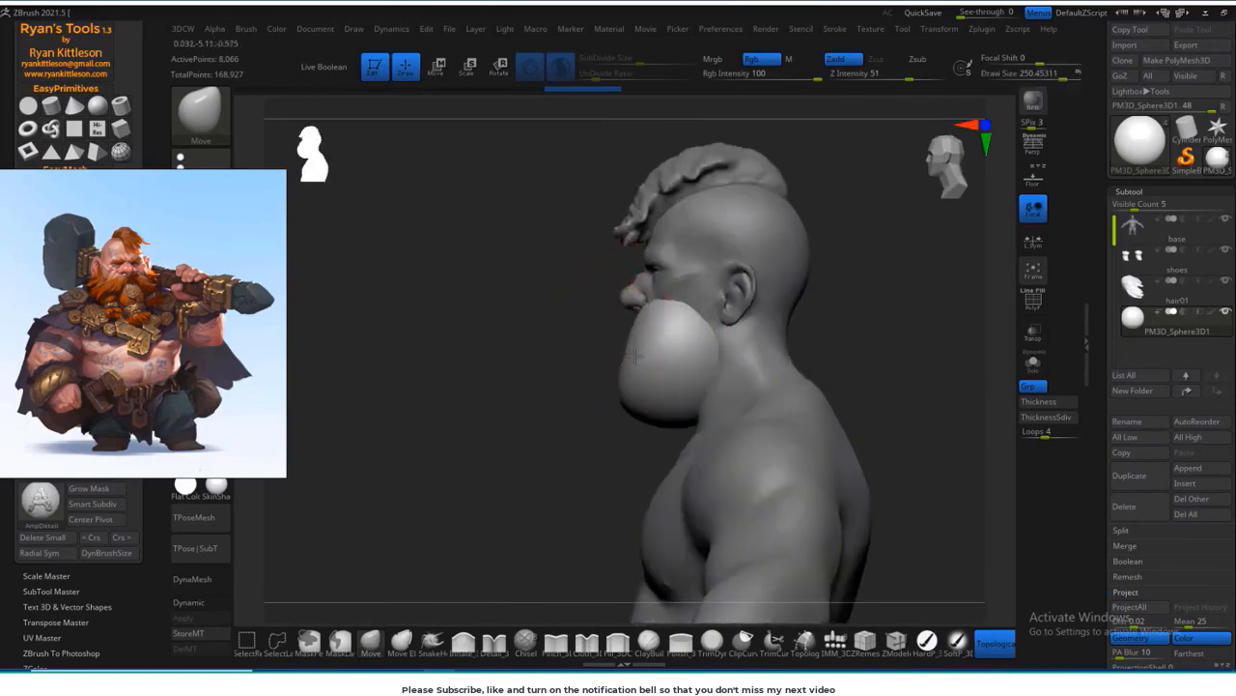
{"action": "left_click_drag", "start_coordinate": [676, 345], "coordinate": [841, 345], "text": "shift"}
{"action": "left_click_drag", "start_coordinate": [599, 334], "coordinate": [552, 338]}
{"action": "mouse_move", "coordinate": [850, 343]}
{"action": "left_mouse_down"}
{"action": "mouse_move", "coordinate": [720, 353]}
{"action": "mouse_move", "coordinate": [892, 342]}
{"action": "mouse_move", "coordinate": [879, 346]}
{"action": "left_mouse_up"}
{"action": "mouse_move", "coordinate": [649, 333]}
{"action": "left_mouse_down"}
{"action": "mouse_move", "coordinate": [569, 332]}
{"action": "mouse_move", "coordinate": [483, 307]}
{"action": "left_mouse_up"}
{"action": "left_click_drag", "start_coordinate": [655, 339], "coordinate": [659, 350]}
Step: Spread the beard base along the jawline up to both ears and fit it around the neck with the Move brush
{"action": "mouse_move", "coordinate": [841, 323]}
{"action": "left_mouse_down"}
{"action": "mouse_move", "coordinate": [821, 324]}
{"action": "mouse_move", "coordinate": [883, 329]}
{"action": "left_mouse_up"}
{"action": "mouse_move", "coordinate": [773, 350]}
{"action": "left_mouse_down"}
{"action": "mouse_move", "coordinate": [850, 346]}
{"action": "mouse_move", "coordinate": [784, 340]}
{"action": "left_mouse_up"}
{"action": "left_click_drag", "start_coordinate": [840, 299], "coordinate": [772, 290]}
{"action": "mouse_move", "coordinate": [887, 247]}
{"action": "left_mouse_down"}
{"action": "mouse_move", "coordinate": [932, 274]}
{"action": "mouse_move", "coordinate": [840, 315]}
{"action": "mouse_move", "coordinate": [884, 313]}
{"action": "left_mouse_up"}
{"action": "left_click_drag", "start_coordinate": [740, 309], "coordinate": [759, 327], "text": "shift"}
{"action": "left_click_drag", "start_coordinate": [894, 323], "coordinate": [833, 327]}
{"action": "left_click_drag", "start_coordinate": [563, 316], "coordinate": [973, 325]}
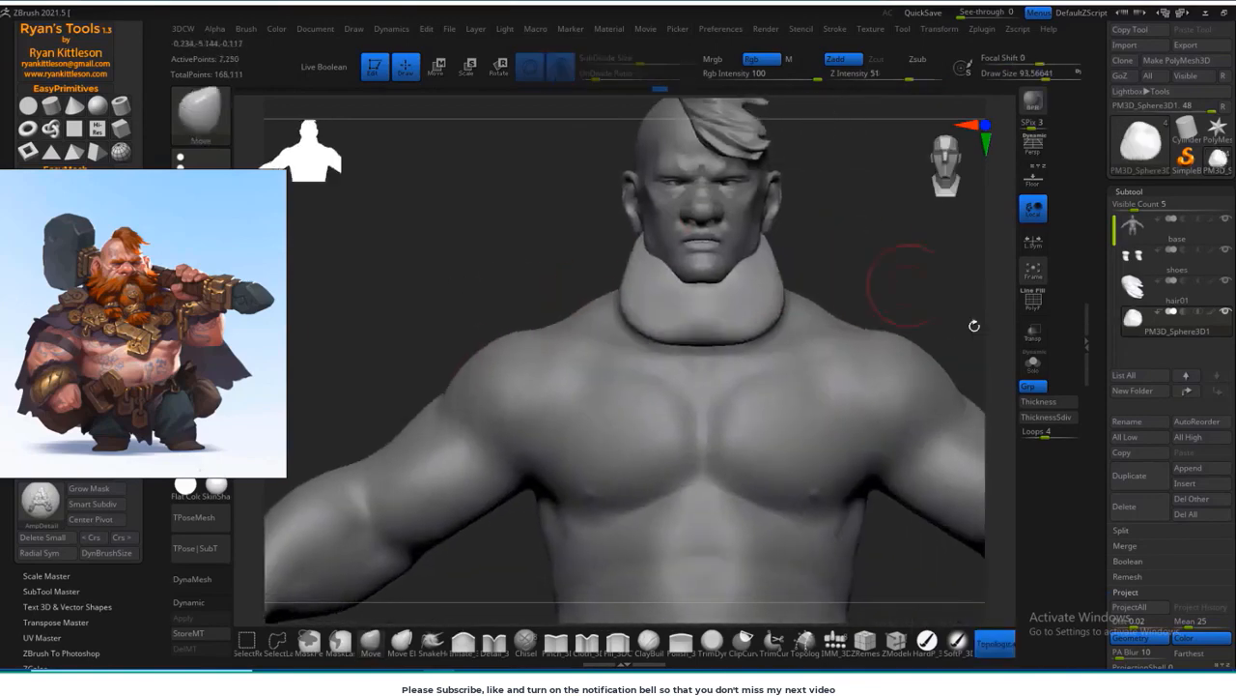
{"action": "left_click_drag", "start_coordinate": [894, 295], "coordinate": [836, 320]}
Step: Append a second beard sphere as a new subtool and make it the active subtool
{"action": "left_click", "coordinate": [1188, 467]}
{"action": "left_click", "coordinate": [756, 547]}
{"action": "left_click", "coordinate": [1174, 352]}
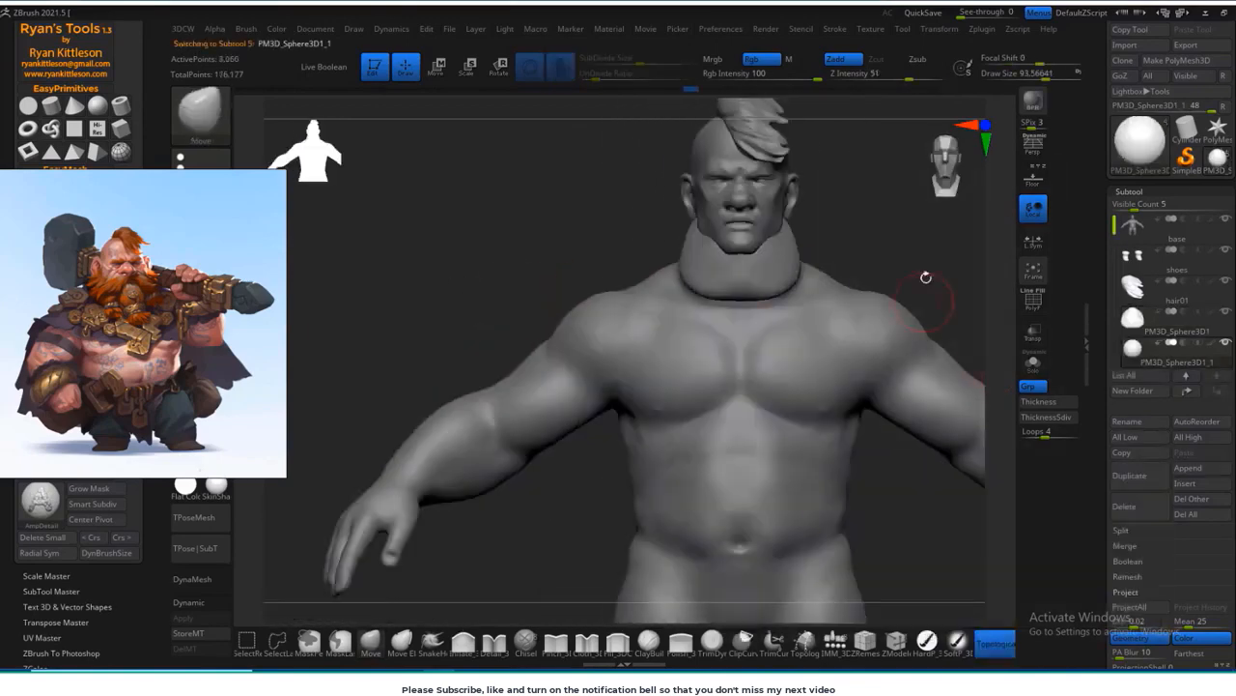
Step: Raise the second beard sphere to the head, scale it down, and bring it in front of the chin
{"action": "left_click_drag", "start_coordinate": [924, 276], "coordinate": [924, 227], "text": "alt"}
{"action": "key", "text": "w"}
{"action": "left_click_drag", "start_coordinate": [710, 444], "coordinate": [754, 416]}
{"action": "left_click_drag", "start_coordinate": [710, 367], "coordinate": [710, 193]}
{"action": "left_click_drag", "start_coordinate": [851, 241], "coordinate": [850, 319], "text": "alt"}
{"action": "left_click_drag", "start_coordinate": [693, 410], "coordinate": [647, 440]}
{"action": "left_click_drag", "start_coordinate": [850, 291], "coordinate": [932, 295], "text": "shift"}
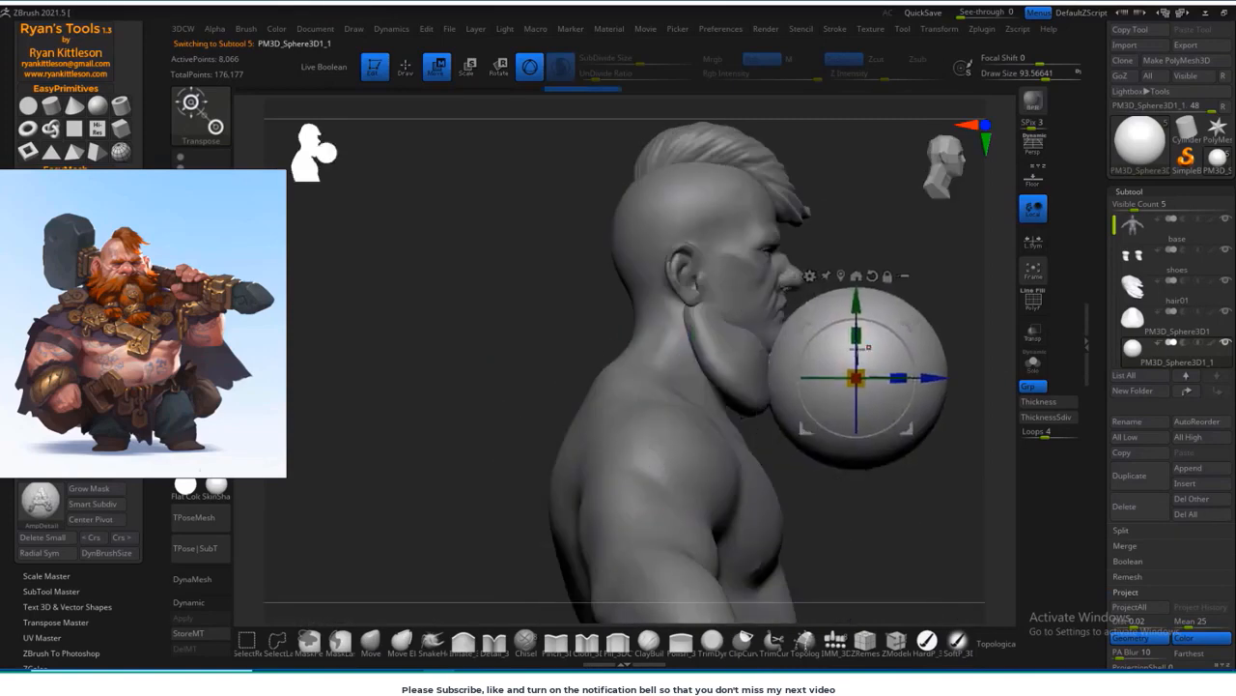
Step: Squash the second beard sphere into an ellipsoid, tilt it, and place it hanging from the chin
{"action": "left_click_drag", "start_coordinate": [855, 334], "coordinate": [856, 363]}
{"action": "left_click_drag", "start_coordinate": [907, 327], "coordinate": [899, 350]}
{"action": "mouse_move", "coordinate": [839, 342]}
{"action": "left_mouse_down"}
{"action": "mouse_move", "coordinate": [897, 354]}
{"action": "mouse_move", "coordinate": [861, 324]}
{"action": "left_mouse_up"}
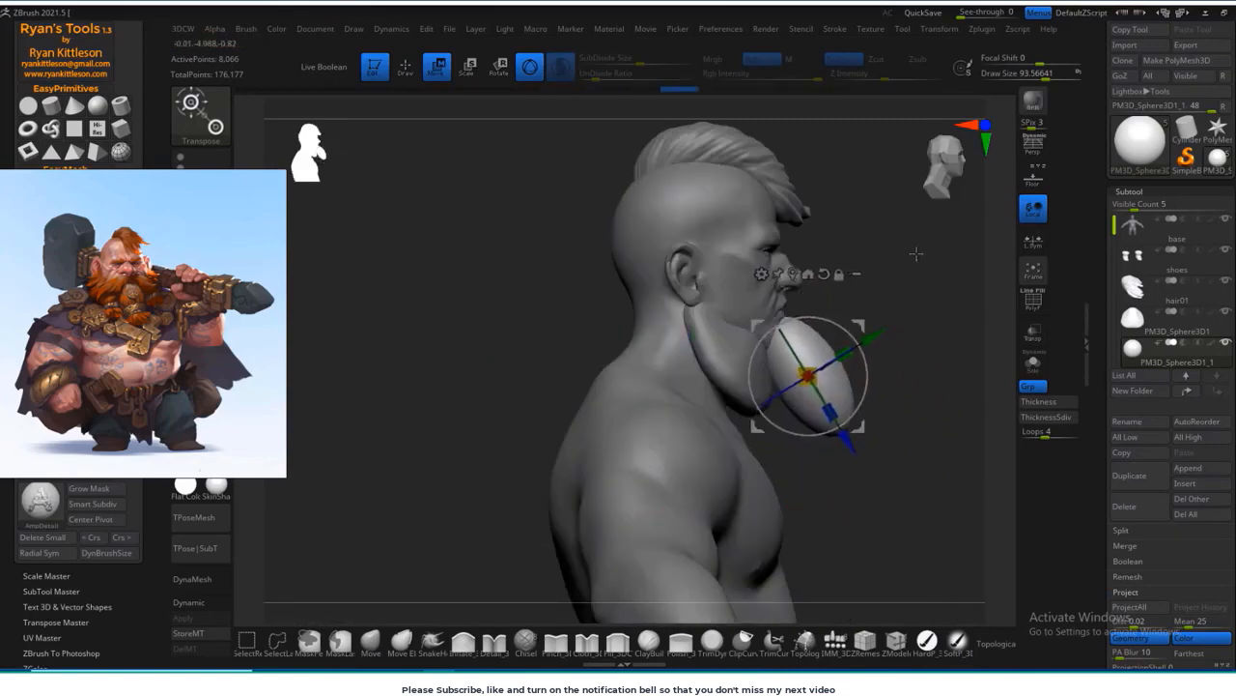
{"action": "left_click_drag", "start_coordinate": [916, 254], "coordinate": [838, 259], "text": "shift"}
{"action": "left_click_drag", "start_coordinate": [884, 323], "coordinate": [853, 298], "text": "alt"}
{"action": "left_click_drag", "start_coordinate": [764, 311], "coordinate": [837, 323]}
Step: Shape the chin ellipsoid with the Move and Smooth brushes into a long hanging beard section with a flared lower end
{"action": "key", "text": "q"}
{"action": "key", "text": "s"}
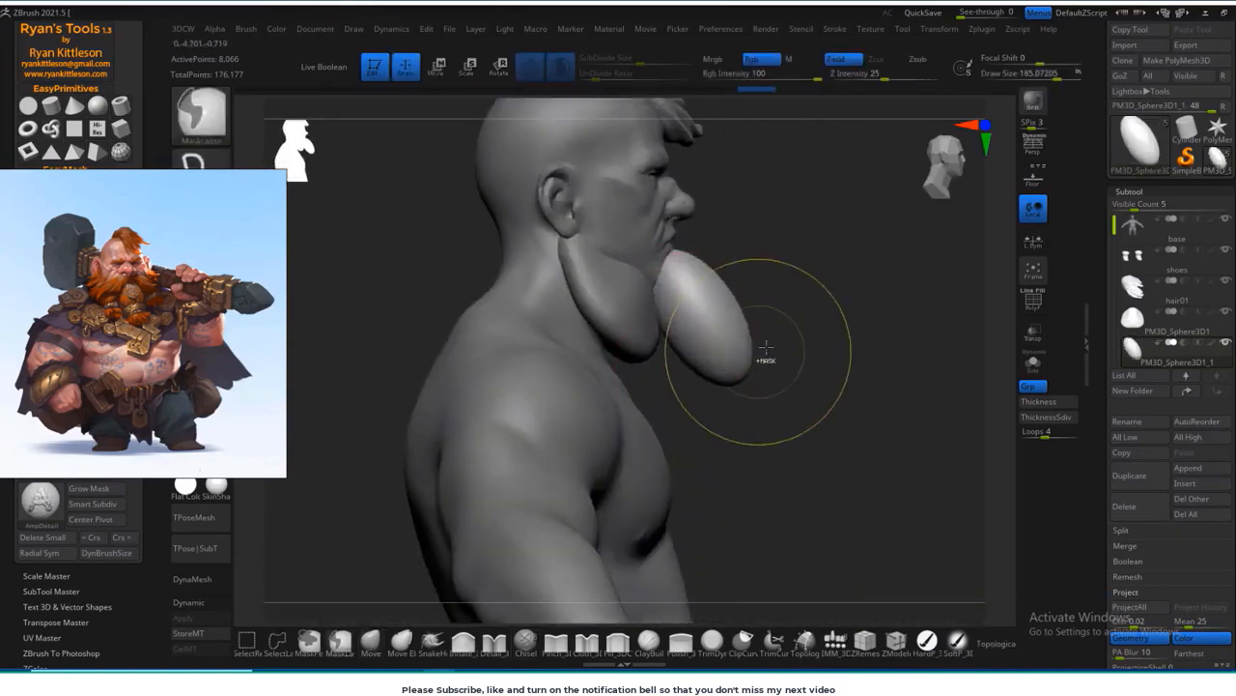
{"action": "mouse_move", "coordinate": [968, 269]}
{"action": "left_mouse_down"}
{"action": "mouse_move", "coordinate": [930, 265]}
{"action": "mouse_move", "coordinate": [966, 268]}
{"action": "left_mouse_up"}
{"action": "left_click_drag", "start_coordinate": [742, 371], "coordinate": [715, 405]}
{"action": "left_click_drag", "start_coordinate": [801, 395], "coordinate": [747, 342], "text": "shift"}
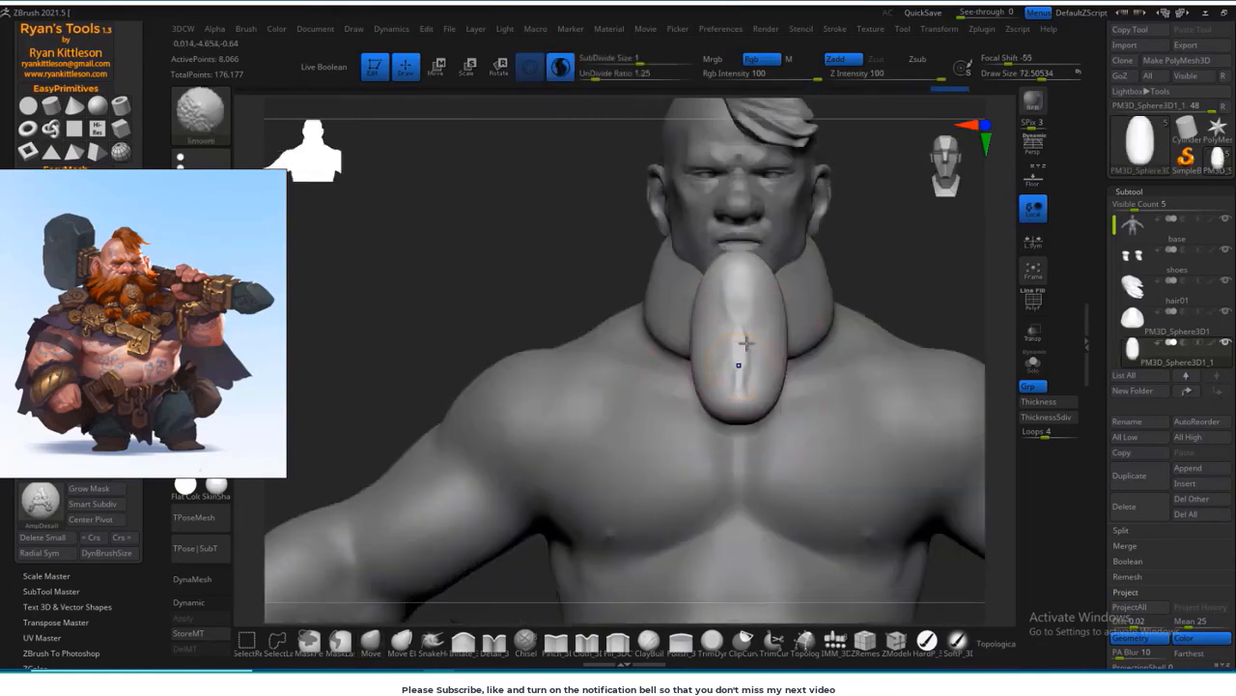
{"action": "left_click_drag", "start_coordinate": [731, 465], "coordinate": [657, 454]}
{"action": "left_click_drag", "start_coordinate": [763, 392], "coordinate": [785, 404]}
{"action": "left_click_drag", "start_coordinate": [677, 474], "coordinate": [736, 399]}
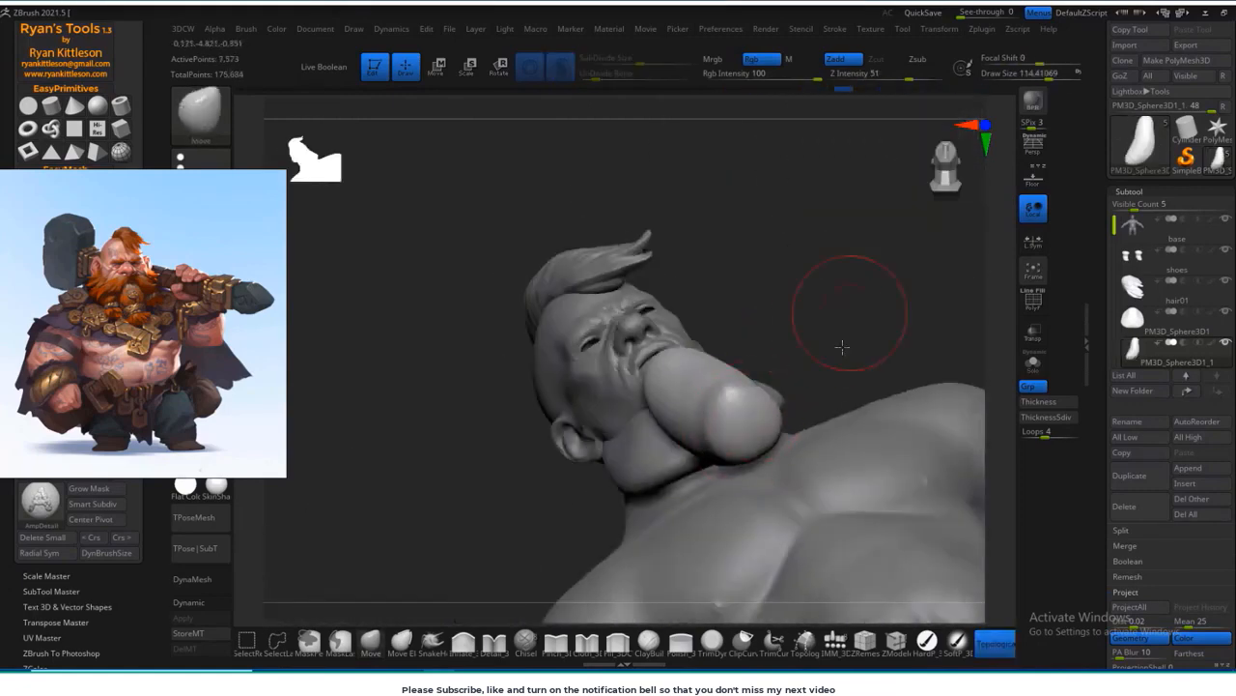
{"action": "left_click_drag", "start_coordinate": [843, 346], "coordinate": [792, 380]}
{"action": "mouse_move", "coordinate": [740, 413]}
{"action": "left_mouse_down"}
{"action": "mouse_move", "coordinate": [703, 475]}
{"action": "mouse_move", "coordinate": [726, 447]}
{"action": "mouse_move", "coordinate": [696, 409]}
{"action": "left_mouse_up"}
{"action": "mouse_move", "coordinate": [798, 386]}
{"action": "left_mouse_down", "text": "shift"}
{"action": "mouse_move", "coordinate": [712, 477]}
{"action": "mouse_move", "coordinate": [862, 320]}
{"action": "mouse_move", "coordinate": [767, 319]}
{"action": "mouse_move", "coordinate": [813, 256]}
{"action": "left_mouse_up", "text": "shift"}
Step: Make the beard base the active subtool and refit its sides along the cheeks and below the ears with a larger Move brush
{"action": "left_click", "coordinate": [527, 334], "text": "alt"}
{"action": "key", "text": "s"}
{"action": "left_click_drag", "start_coordinate": [527, 323], "coordinate": [547, 314]}
{"action": "left_click_drag", "start_coordinate": [776, 241], "coordinate": [715, 266], "text": "shift"}
{"action": "left_click_drag", "start_coordinate": [538, 298], "coordinate": [541, 287]}
{"action": "left_click_drag", "start_coordinate": [763, 295], "coordinate": [640, 309]}
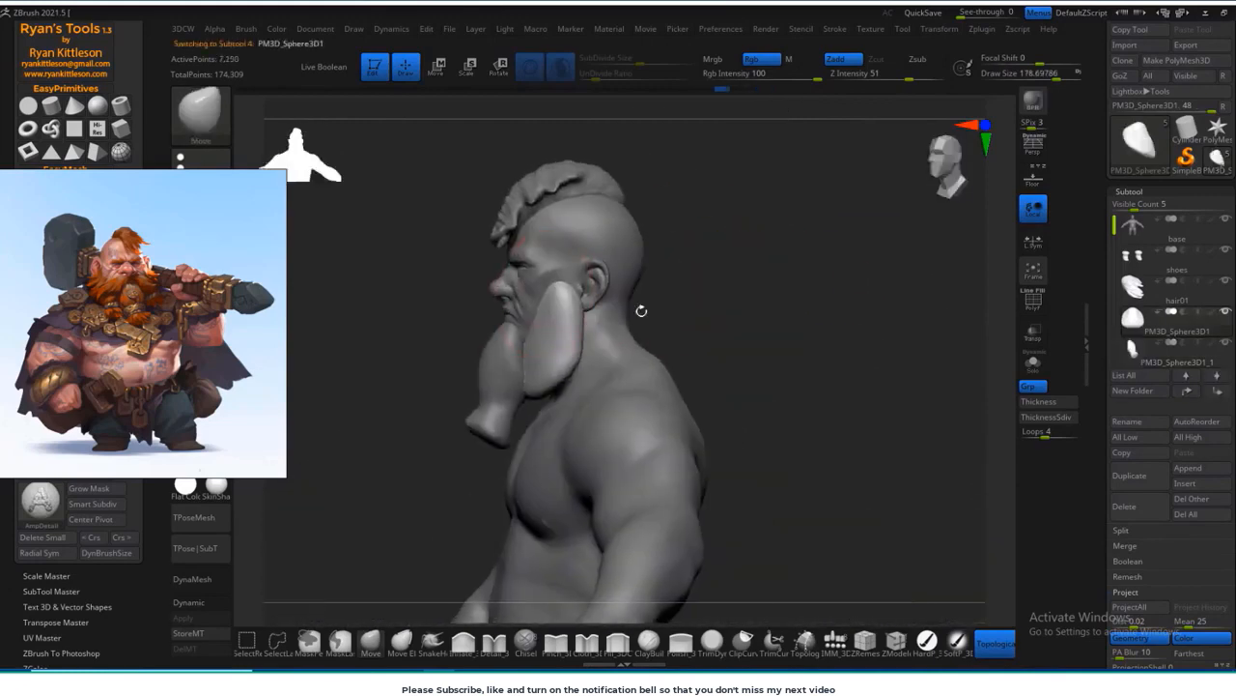
{"action": "left_click_drag", "start_coordinate": [552, 329], "coordinate": [552, 355], "text": "shift"}
{"action": "left_click_drag", "start_coordinate": [676, 324], "coordinate": [792, 319], "text": "shift"}
{"action": "left_click_drag", "start_coordinate": [498, 336], "coordinate": [502, 322]}
{"action": "mouse_move", "coordinate": [690, 333]}
{"action": "left_mouse_down"}
{"action": "mouse_move", "coordinate": [749, 338]}
{"action": "mouse_move", "coordinate": [713, 348]}
{"action": "left_mouse_up"}
Step: Append a third sphere, extend the subtool list to 7 visible entries, and make the new sphere the active subtool
{"action": "left_click", "coordinate": [1188, 468]}
{"action": "left_click", "coordinate": [757, 548]}
{"action": "left_click_drag", "start_coordinate": [1135, 206], "coordinate": [1144, 206]}
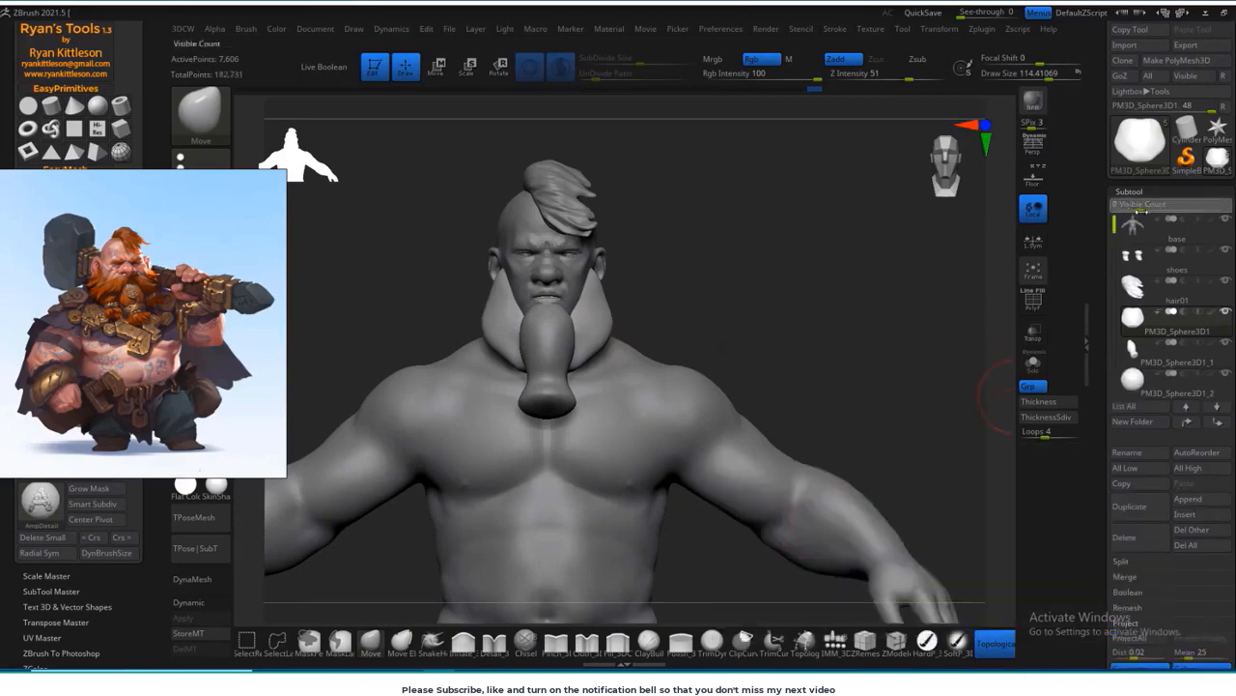
{"action": "left_click", "coordinate": [1144, 379]}
Step: Raise the new sphere to the face, scale it down, and place it beside the upper lip
{"action": "left_click_drag", "start_coordinate": [859, 367], "coordinate": [822, 320], "text": "alt"}
{"action": "left_click_drag", "start_coordinate": [664, 601], "coordinate": [734, 458], "text": "alt"}
{"action": "key", "text": "w"}
{"action": "left_click_drag", "start_coordinate": [637, 422], "coordinate": [638, 124]}
{"action": "left_click_drag", "start_coordinate": [763, 318], "coordinate": [787, 444], "text": "alt"}
{"action": "left_click_drag", "start_coordinate": [664, 379], "coordinate": [633, 384]}
{"action": "left_click_drag", "start_coordinate": [695, 340], "coordinate": [785, 282], "text": "shift"}
{"action": "left_click_drag", "start_coordinate": [927, 298], "coordinate": [881, 358], "text": "shift"}
{"action": "left_click_drag", "start_coordinate": [715, 353], "coordinate": [680, 384]}
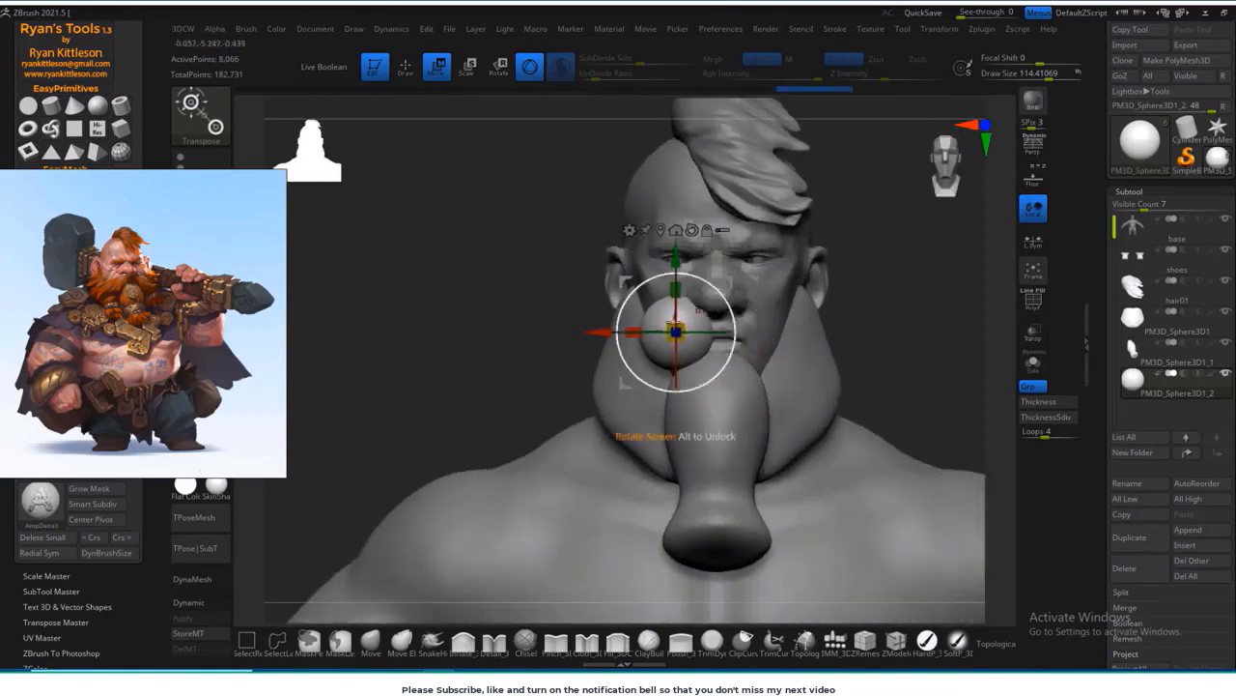
Step: Stretch the small sphere with the Move brush into a slanted oval running from under the nose to the cheek
{"action": "key", "text": "q"}
{"action": "mouse_move", "coordinate": [470, 434]}
{"action": "left_mouse_down", "text": "shift"}
{"action": "mouse_move", "coordinate": [713, 337]}
{"action": "mouse_move", "coordinate": [691, 334]}
{"action": "left_mouse_up", "text": "shift"}
{"action": "left_click_drag", "start_coordinate": [860, 405], "coordinate": [782, 329]}
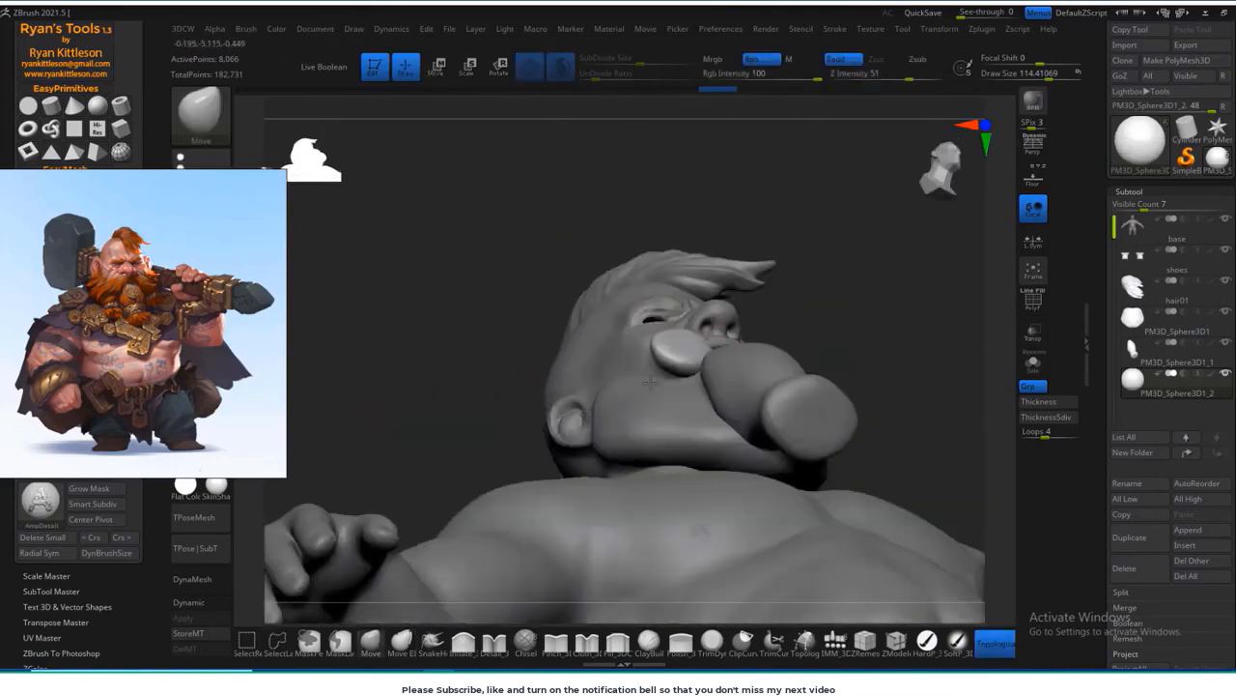
{"action": "left_click_drag", "start_coordinate": [681, 349], "coordinate": [710, 333]}
{"action": "left_click_drag", "start_coordinate": [850, 318], "coordinate": [850, 396], "text": "shift"}
{"action": "left_click_drag", "start_coordinate": [691, 333], "coordinate": [714, 324]}
Step: Pull the oval into a drooping half moustache with several pointed strands using the SnakeHook brush
{"action": "left_click_drag", "start_coordinate": [463, 338], "coordinate": [682, 345], "text": "shift"}
{"action": "left_click", "coordinate": [433, 642]}
{"action": "left_click_drag", "start_coordinate": [908, 319], "coordinate": [816, 312], "text": "shift"}
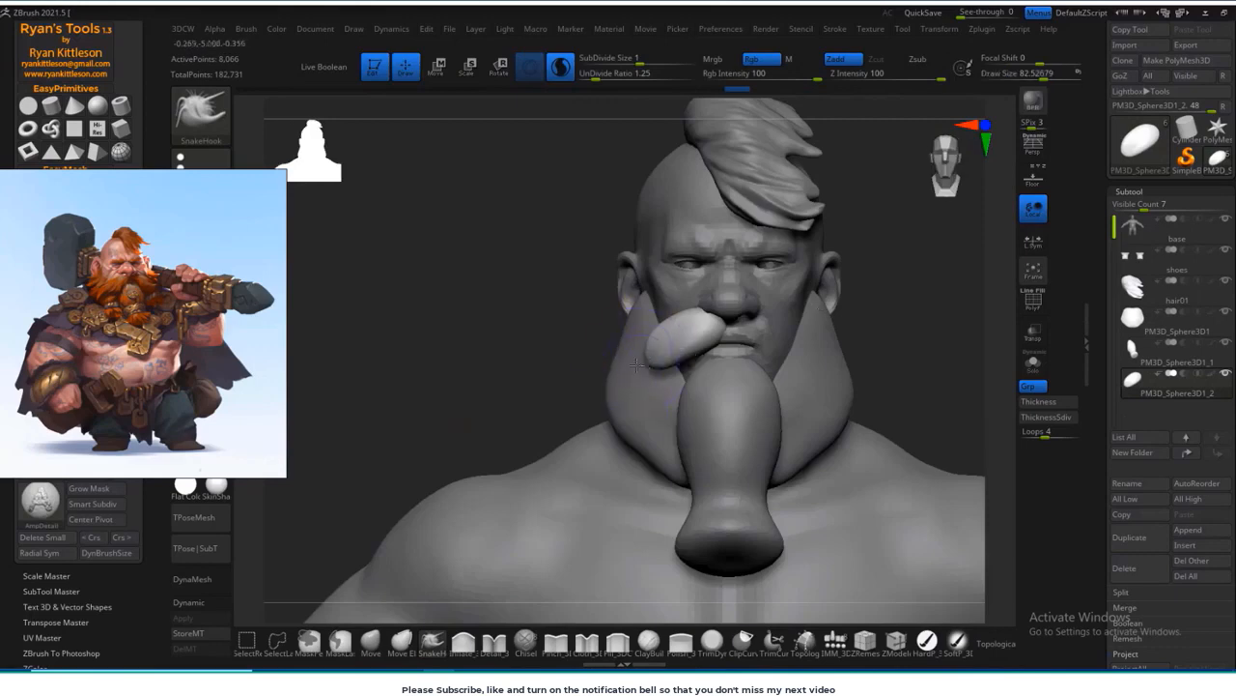
{"action": "right_click_drag", "start_coordinate": [636, 364], "coordinate": [584, 384]}
{"action": "right_click_drag", "start_coordinate": [676, 364], "coordinate": [686, 365]}
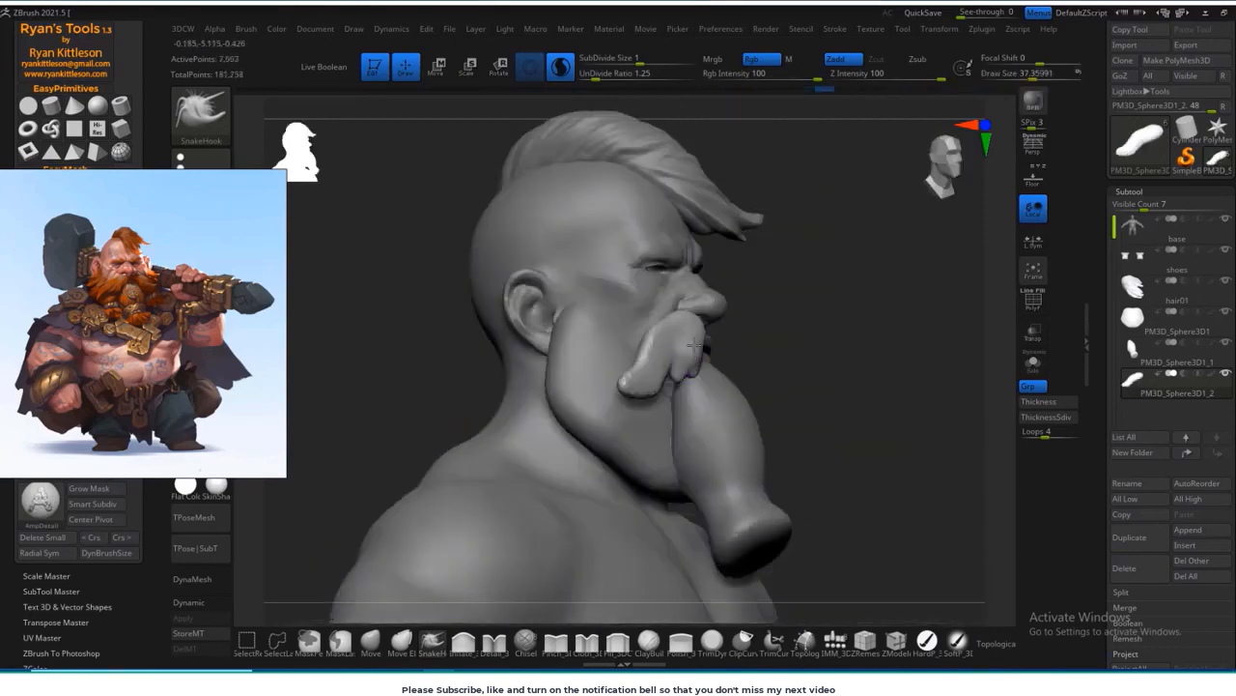
{"action": "key", "text": "s"}
{"action": "left_click_drag", "start_coordinate": [700, 340], "coordinate": [691, 360]}
{"action": "mouse_move", "coordinate": [755, 362]}
{"action": "right_mouse_down"}
{"action": "mouse_move", "coordinate": [608, 380]}
{"action": "mouse_move", "coordinate": [614, 369]}
{"action": "mouse_move", "coordinate": [574, 358]}
{"action": "mouse_move", "coordinate": [546, 384]}
{"action": "mouse_move", "coordinate": [609, 374]}
{"action": "right_mouse_up"}
{"action": "key", "text": "s"}
{"action": "left_click_drag", "start_coordinate": [609, 374], "coordinate": [593, 374]}
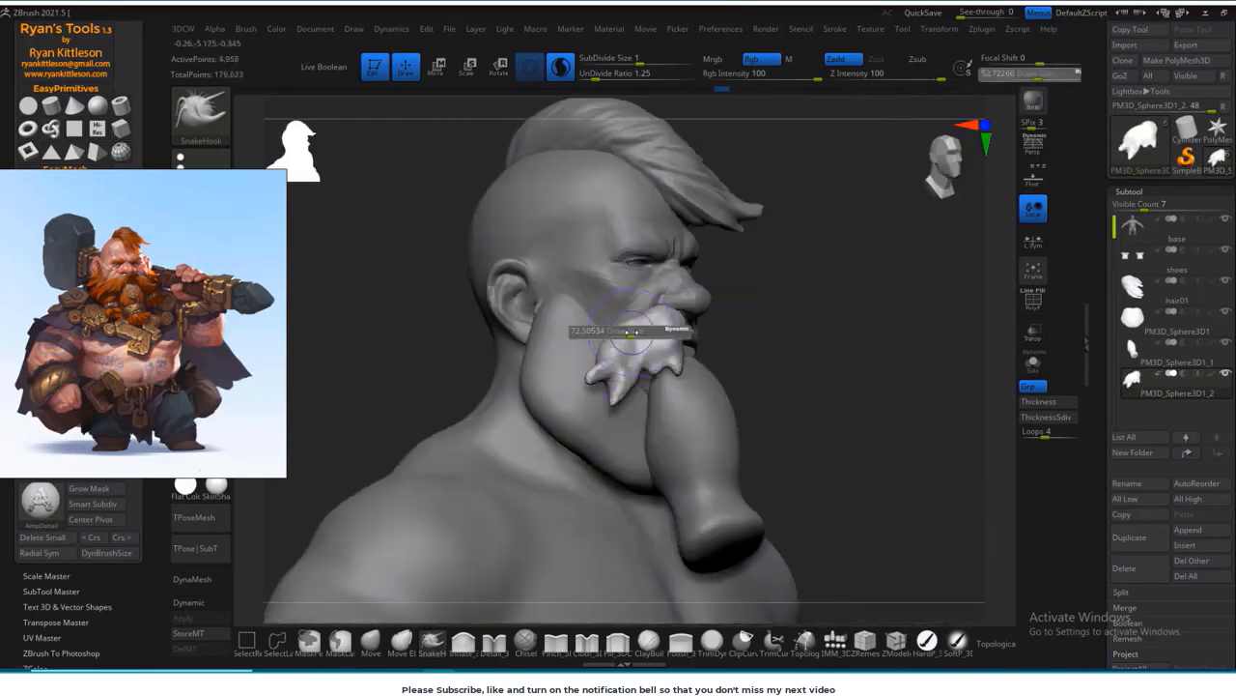
Step: Smooth the half moustache into a simpler shape and fit its upper end under the nose with the Move brush
{"action": "right_click_drag", "start_coordinate": [759, 367], "coordinate": [809, 372]}
{"action": "mouse_move", "coordinate": [810, 372]}
{"action": "right_mouse_down", "text": "ctrl"}
{"action": "mouse_move", "coordinate": [820, 358]}
{"action": "mouse_move", "coordinate": [773, 353]}
{"action": "right_mouse_up", "text": "ctrl"}
{"action": "left_click_drag", "start_coordinate": [623, 303], "coordinate": [631, 282]}
{"action": "key", "text": "b"}
{"action": "key", "text": "m"}
{"action": "key", "text": "v"}
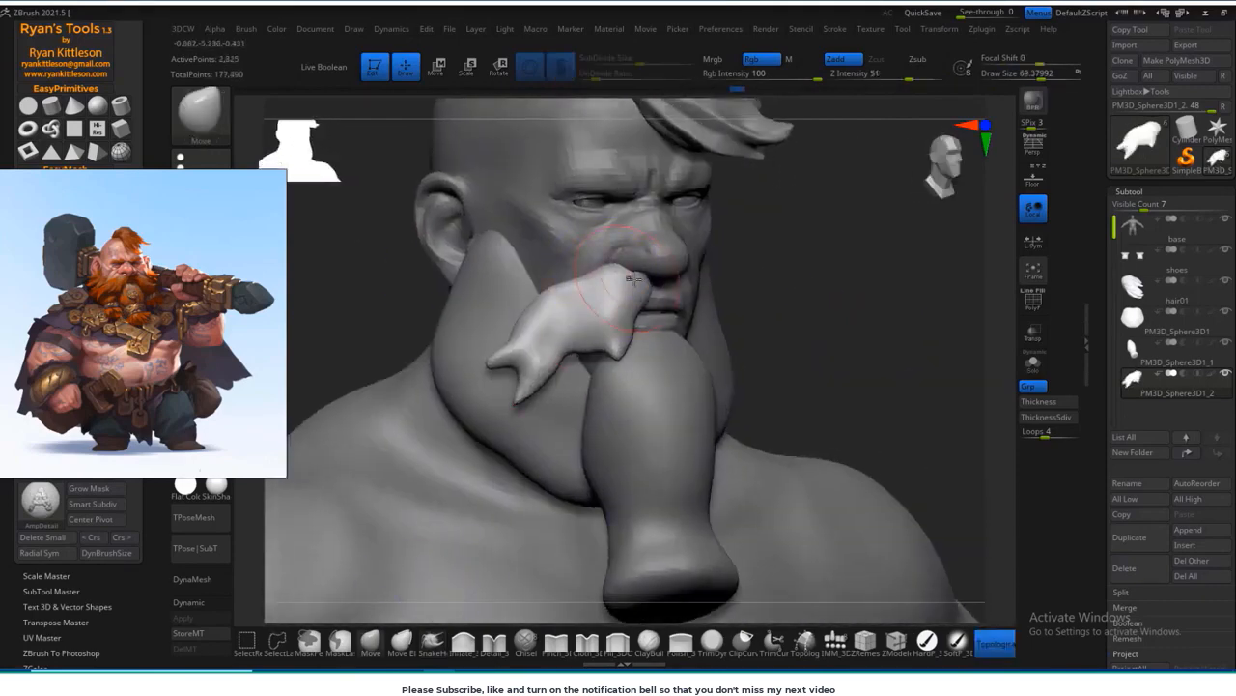
{"action": "right_click_drag", "start_coordinate": [661, 275], "coordinate": [633, 314], "text": "ctrl"}
{"action": "left_click_drag", "start_coordinate": [528, 309], "coordinate": [505, 334]}
Step: Refine the half moustache's curve and forked outer tips from several angles with the Move brush
{"action": "left_click_drag", "start_coordinate": [829, 307], "coordinate": [853, 334], "text": "ctrl"}
{"action": "right_click_drag", "start_coordinate": [850, 347], "coordinate": [729, 349]}
{"action": "right_click_drag", "start_coordinate": [654, 320], "coordinate": [641, 354]}
{"action": "left_click_drag", "start_coordinate": [411, 289], "coordinate": [436, 319], "text": "ctrl"}
{"action": "right_click_drag", "start_coordinate": [483, 319], "coordinate": [634, 287]}
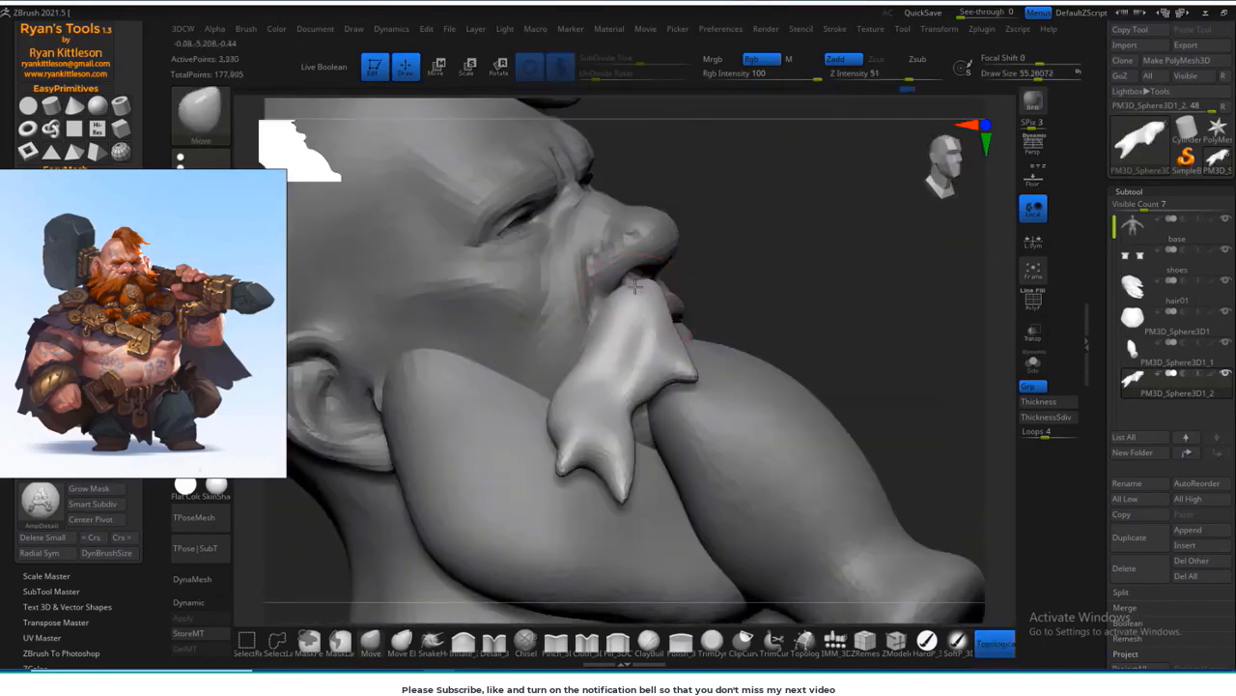
{"action": "right_click_drag", "start_coordinate": [845, 322], "coordinate": [821, 299]}
{"action": "left_click_drag", "start_coordinate": [624, 473], "coordinate": [626, 502]}
{"action": "left_click_drag", "start_coordinate": [830, 289], "coordinate": [858, 318], "text": "ctrl"}
{"action": "right_click_drag", "start_coordinate": [850, 324], "coordinate": [696, 358]}
{"action": "left_click_drag", "start_coordinate": [657, 449], "coordinate": [666, 464]}
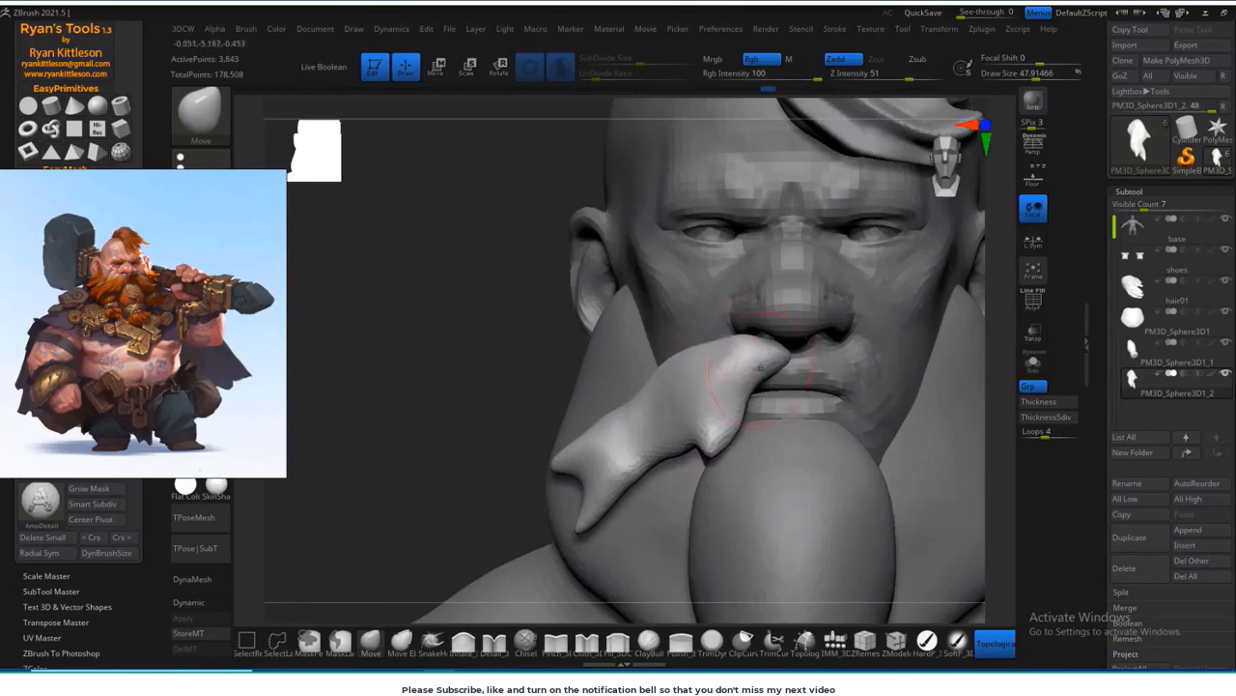
{"action": "left_click_drag", "start_coordinate": [435, 429], "coordinate": [464, 463], "text": "ctrl"}
{"action": "right_click_drag", "start_coordinate": [464, 463], "coordinate": [466, 409], "text": "alt"}
Step: Move the reference image closer to the model and mirror the half moustache across X into a full moustache
{"action": "left_click_drag", "start_coordinate": [183, 287], "coordinate": [401, 290]}
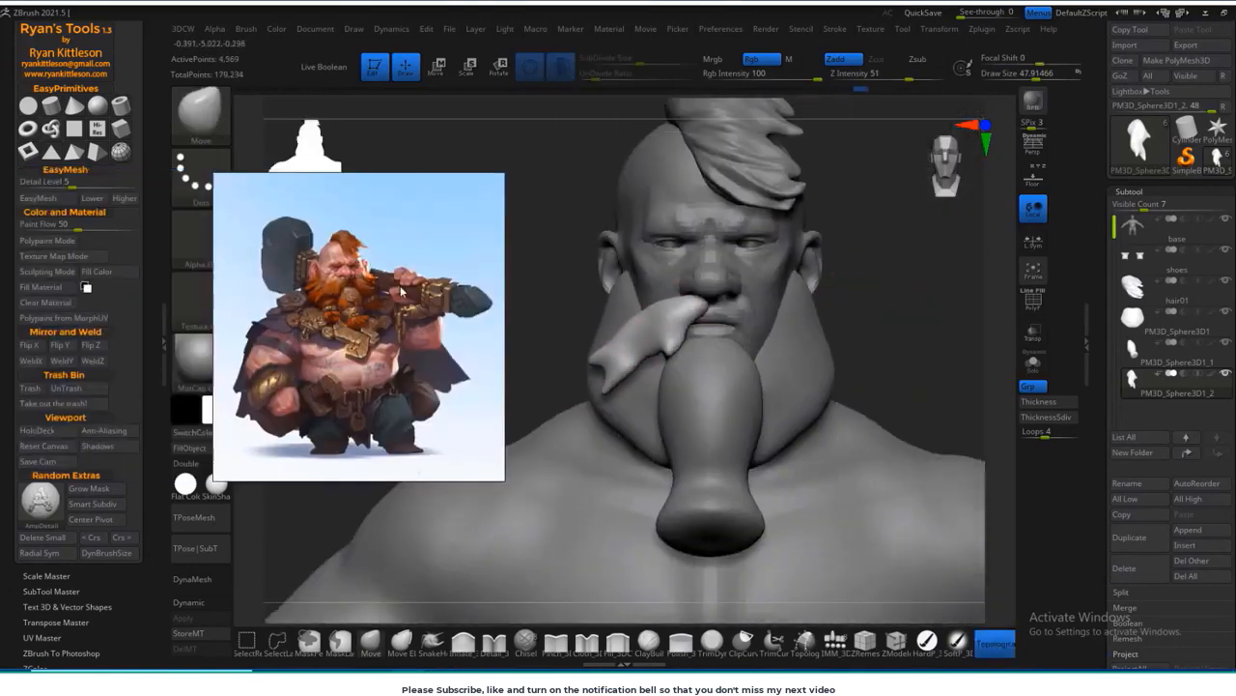
{"action": "left_click", "coordinate": [30, 346]}
{"action": "right_click_drag", "start_coordinate": [906, 305], "coordinate": [895, 340], "text": "ctrl"}
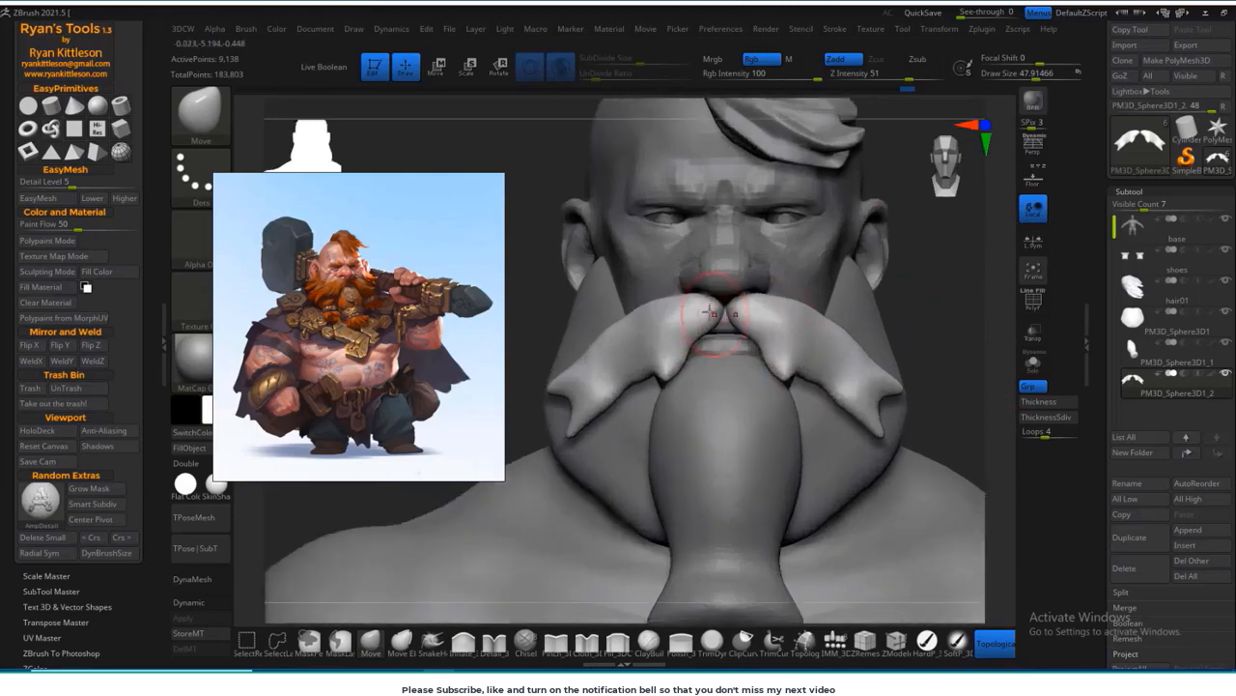
{"action": "right_click_drag", "start_coordinate": [928, 251], "coordinate": [898, 253], "text": "ctrl"}
{"action": "right_click_drag", "start_coordinate": [898, 253], "coordinate": [868, 257]}
{"action": "right_click_drag", "start_coordinate": [867, 257], "coordinate": [817, 280]}
{"action": "right_click_drag", "start_coordinate": [817, 280], "coordinate": [809, 330], "text": "ctrl"}
Step: Sculpt hair strand grooves into the moustache and pull out its ragged lower tips with SnakeHook
{"action": "left_click", "coordinate": [198, 116]}
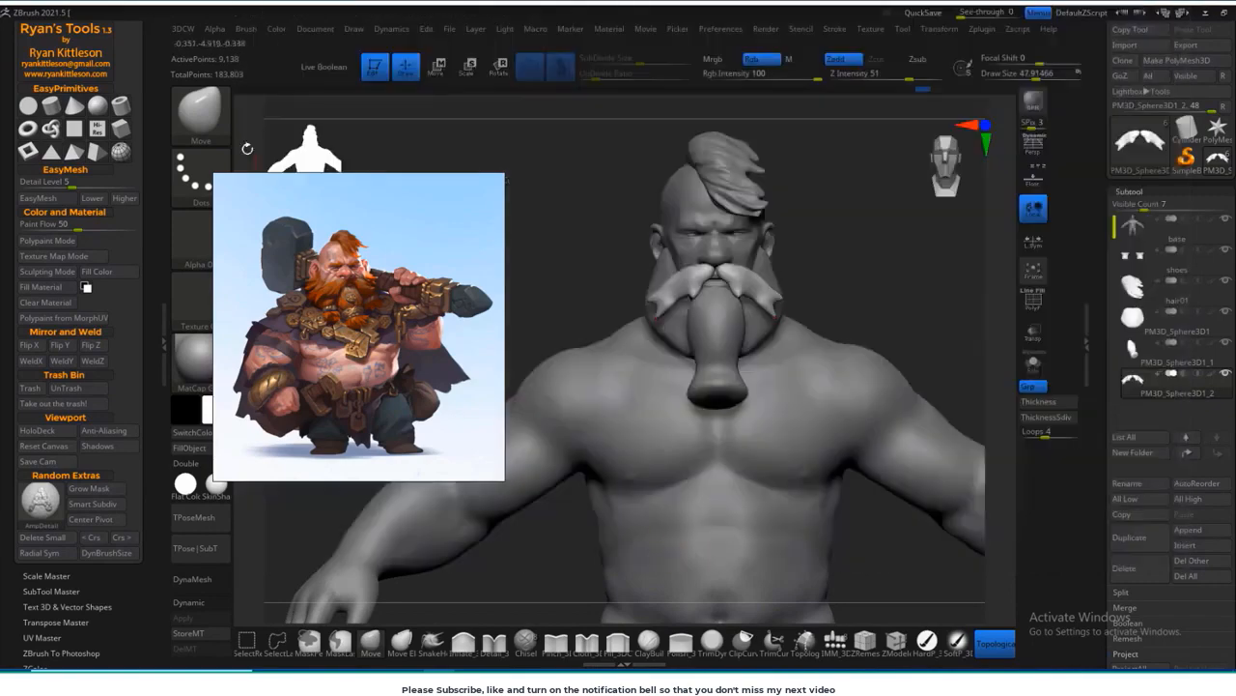
{"action": "left_click", "coordinate": [208, 124]}
{"action": "left_click", "coordinate": [713, 21]}
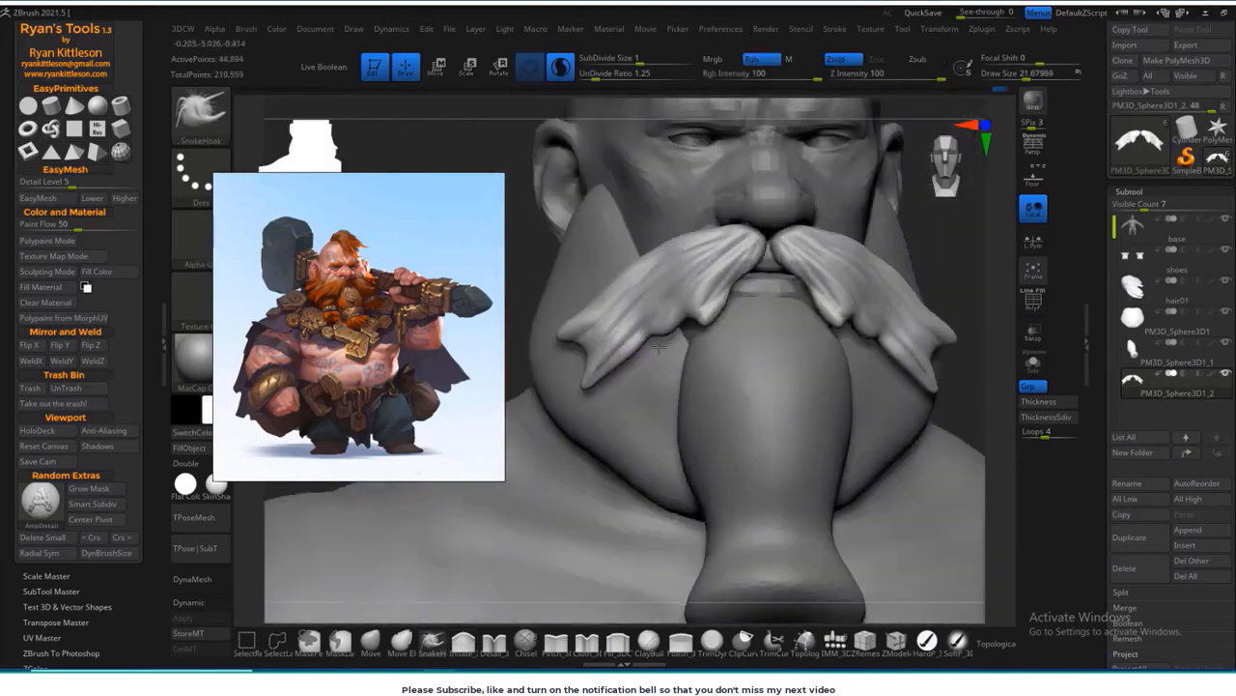
{"action": "left_click_drag", "start_coordinate": [658, 345], "coordinate": [665, 296]}
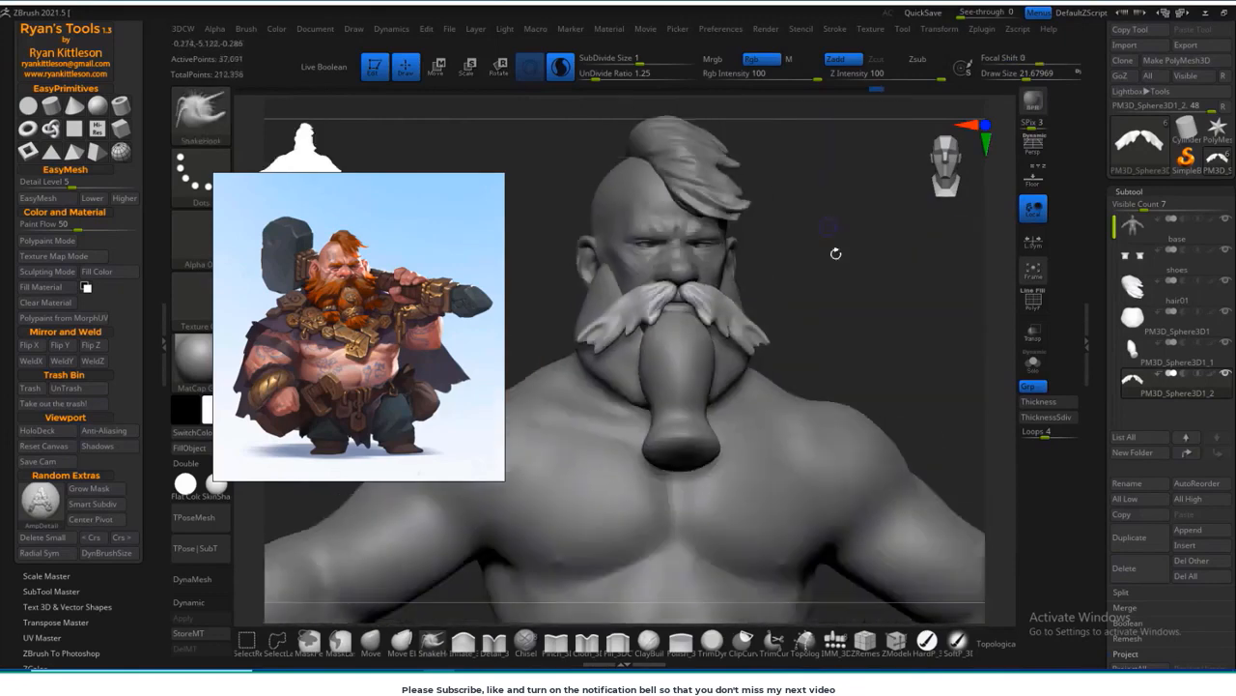
{"action": "mouse_move", "coordinate": [834, 254]}
{"action": "left_mouse_down"}
{"action": "mouse_move", "coordinate": [818, 301]}
{"action": "mouse_move", "coordinate": [615, 346]}
{"action": "left_mouse_up"}
{"action": "left_click_drag", "start_coordinate": [855, 314], "coordinate": [875, 338], "text": "alt"}
Step: Make the beard base the active subtool and pull ragged tufts out along its outer edge with SnakeHook
{"action": "left_click", "coordinate": [665, 314], "text": "alt"}
{"action": "left_click_drag", "start_coordinate": [642, 313], "coordinate": [629, 316]}
{"action": "key", "text": "s"}
{"action": "mouse_move", "coordinate": [580, 314]}
{"action": "left_mouse_down"}
{"action": "mouse_move", "coordinate": [616, 330]}
{"action": "mouse_move", "coordinate": [630, 307]}
{"action": "left_mouse_up"}
{"action": "left_click_drag", "start_coordinate": [617, 290], "coordinate": [592, 288]}
{"action": "left_click_drag", "start_coordinate": [666, 364], "coordinate": [677, 384]}
{"action": "left_click_drag", "start_coordinate": [579, 319], "coordinate": [556, 311]}
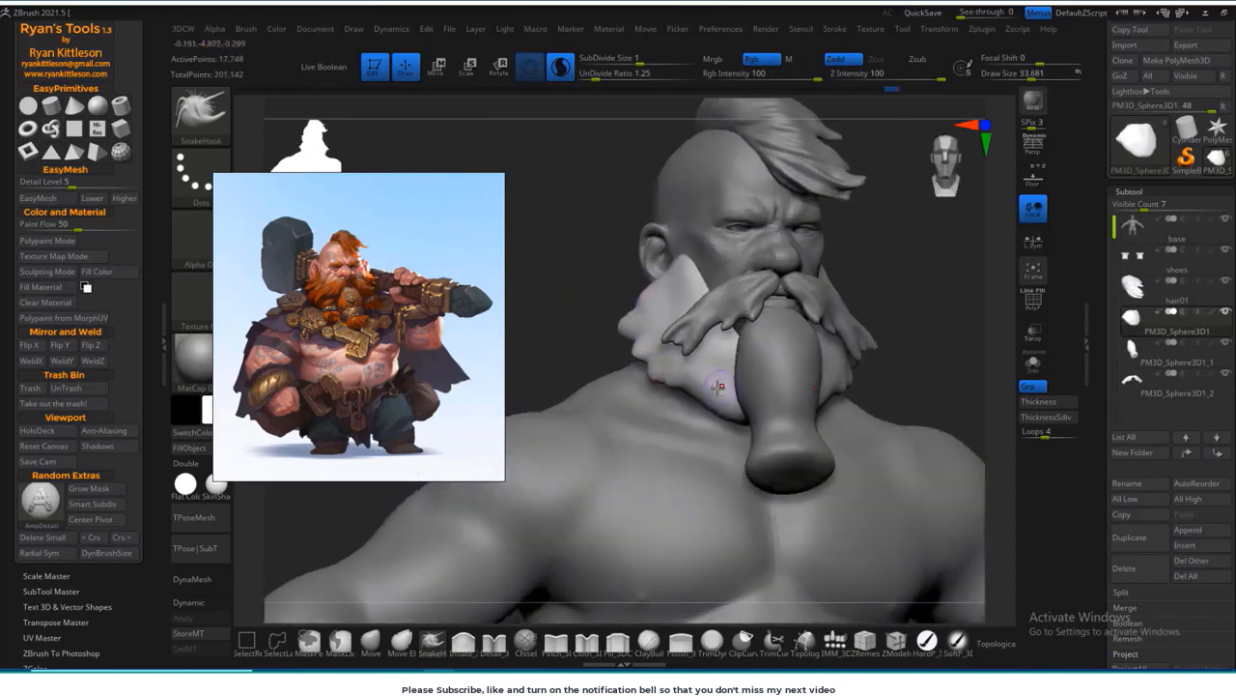
{"action": "left_click_drag", "start_coordinate": [718, 383], "coordinate": [710, 411]}
{"action": "mouse_move", "coordinate": [589, 319]}
{"action": "left_mouse_down"}
{"action": "mouse_move", "coordinate": [522, 324]}
{"action": "mouse_move", "coordinate": [560, 324]}
{"action": "left_mouse_up"}
{"action": "key", "text": "s"}
{"action": "left_click_drag", "start_coordinate": [637, 338], "coordinate": [604, 333]}
{"action": "mouse_move", "coordinate": [686, 311]}
{"action": "left_mouse_down", "text": "shift"}
{"action": "mouse_move", "coordinate": [908, 292]}
{"action": "mouse_move", "coordinate": [966, 302]}
{"action": "left_mouse_up", "text": "shift"}
Step: Turn off Sculptris Pro and build up hair strands across the side of the beard base with ClayBuildup
{"action": "left_click", "coordinate": [649, 641]}
{"action": "left_click_drag", "start_coordinate": [570, 328], "coordinate": [618, 324]}
{"action": "left_click", "coordinate": [561, 67]}
{"action": "key", "text": "s"}
{"action": "left_click", "coordinate": [734, 288]}
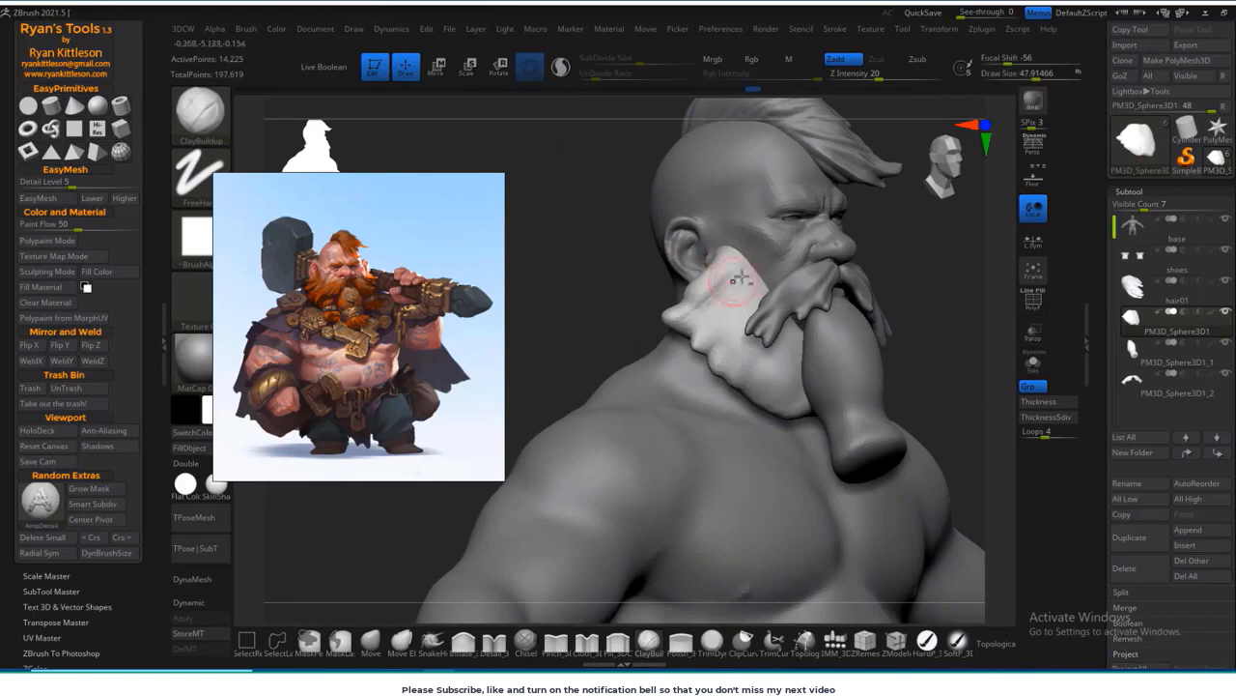
{"action": "left_click_drag", "start_coordinate": [713, 425], "coordinate": [692, 423]}
{"action": "left_click_drag", "start_coordinate": [813, 332], "coordinate": [787, 355]}
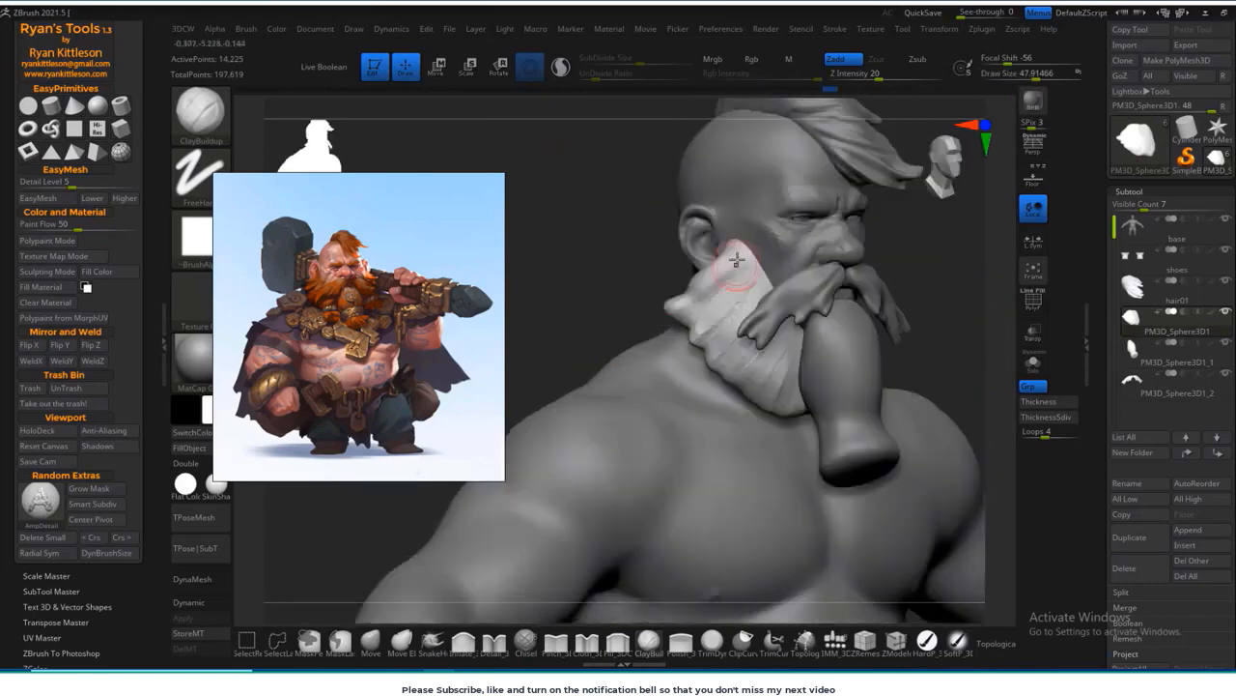
Step: Carve grooves between the side beard's strands with the DamStandard brush
{"action": "left_click", "coordinate": [204, 135]}
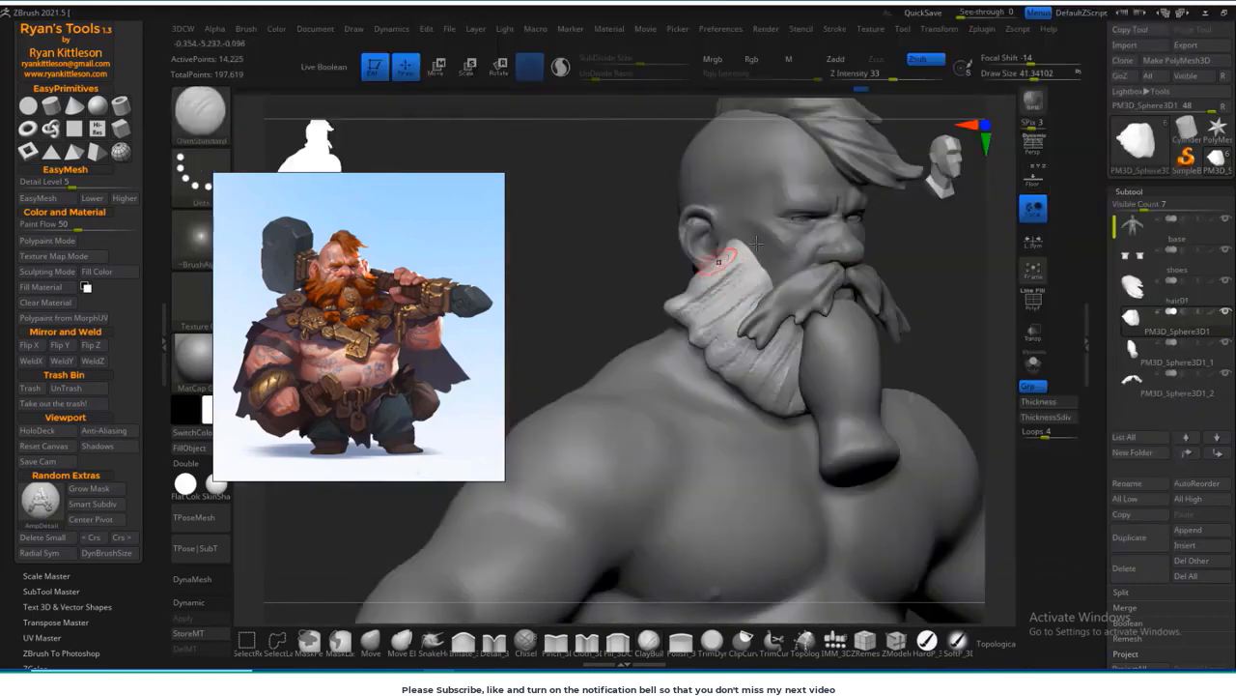
{"action": "left_click_drag", "start_coordinate": [796, 413], "coordinate": [762, 291]}
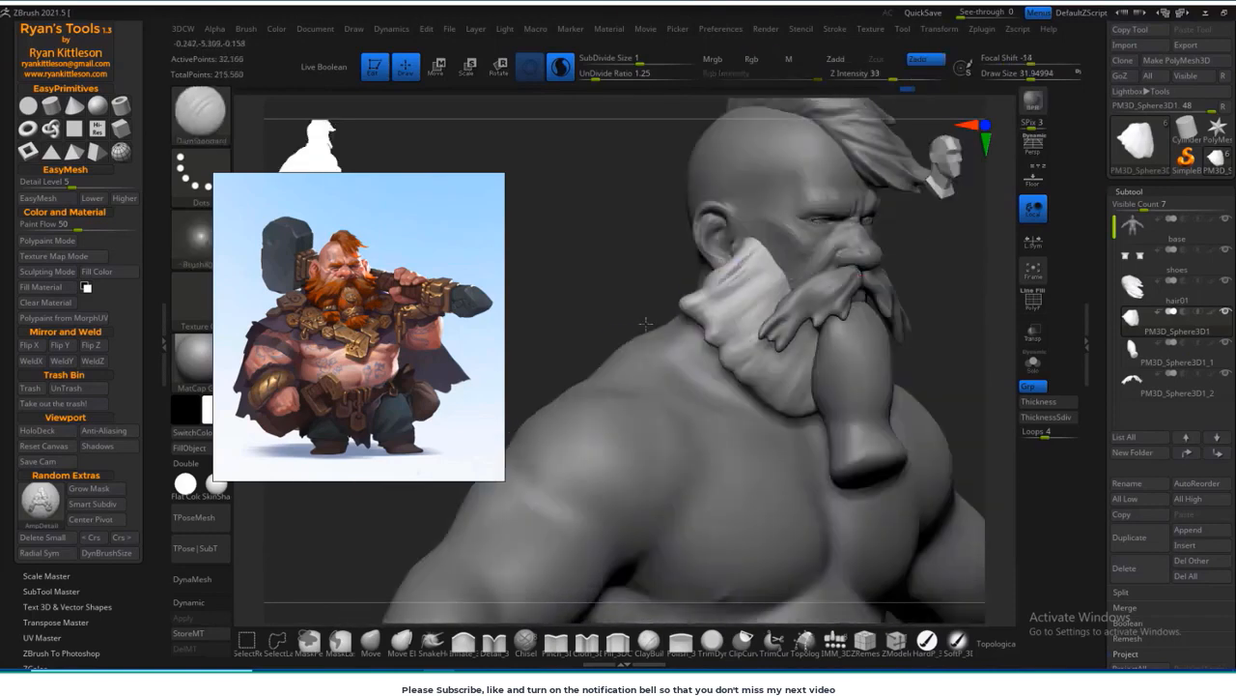
{"action": "mouse_move", "coordinate": [703, 346]}
{"action": "left_mouse_down"}
{"action": "mouse_move", "coordinate": [750, 354]}
{"action": "mouse_move", "coordinate": [883, 428]}
{"action": "mouse_move", "coordinate": [593, 298]}
{"action": "mouse_move", "coordinate": [902, 379]}
{"action": "mouse_move", "coordinate": [883, 434]}
{"action": "mouse_move", "coordinate": [895, 445]}
{"action": "mouse_move", "coordinate": [880, 450]}
{"action": "mouse_move", "coordinate": [874, 304]}
{"action": "left_mouse_up"}
Step: Extend the beard base's tufts around the jaw and beneath the ears with SnakeHook, working from front, side and back
{"action": "left_click", "coordinate": [996, 644]}
{"action": "left_click_drag", "start_coordinate": [905, 523], "coordinate": [952, 517]}
{"action": "left_click", "coordinate": [433, 642]}
{"action": "key", "text": "s"}
{"action": "left_click_drag", "start_coordinate": [643, 259], "coordinate": [620, 238]}
{"action": "mouse_move", "coordinate": [807, 208]}
{"action": "left_mouse_down"}
{"action": "mouse_move", "coordinate": [834, 209]}
{"action": "mouse_move", "coordinate": [802, 214]}
{"action": "left_mouse_up"}
{"action": "mouse_move", "coordinate": [635, 269]}
{"action": "left_mouse_down"}
{"action": "mouse_move", "coordinate": [624, 274]}
{"action": "mouse_move", "coordinate": [620, 256]}
{"action": "left_mouse_up"}
{"action": "left_click_drag", "start_coordinate": [904, 222], "coordinate": [830, 223]}
{"action": "left_click_drag", "start_coordinate": [779, 205], "coordinate": [793, 214]}
{"action": "left_click_drag", "start_coordinate": [908, 222], "coordinate": [841, 224]}
{"action": "left_click_drag", "start_coordinate": [792, 263], "coordinate": [784, 271]}
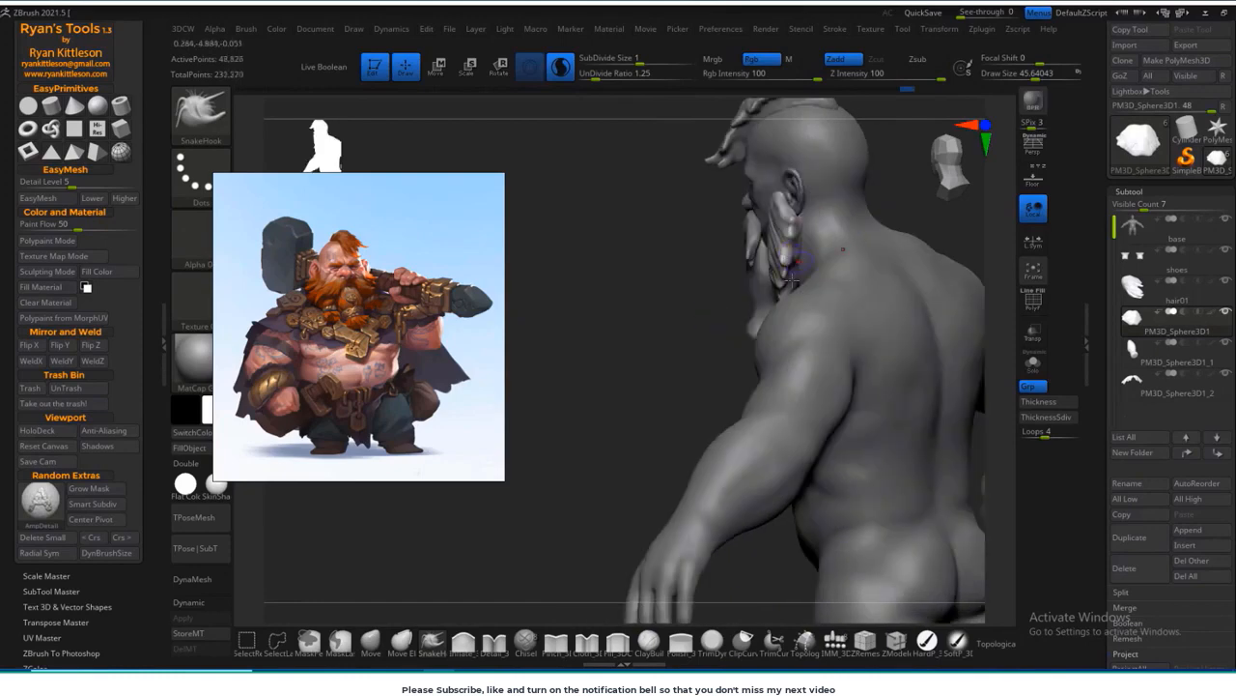
{"action": "mouse_move", "coordinate": [850, 222]}
{"action": "left_mouse_down"}
{"action": "mouse_move", "coordinate": [927, 220]}
{"action": "mouse_move", "coordinate": [928, 196]}
{"action": "mouse_move", "coordinate": [867, 293]}
{"action": "mouse_move", "coordinate": [886, 353]}
{"action": "left_mouse_up"}
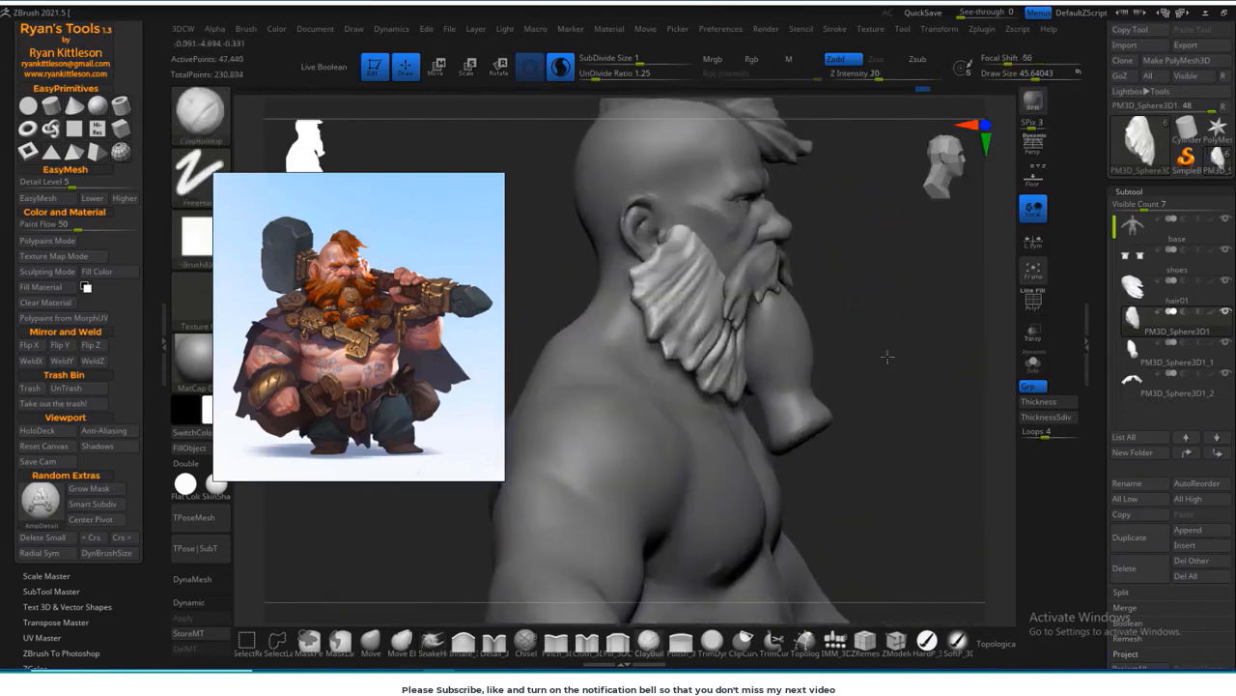
Step: Layer finer hair strands over the beard base from the sideburns to the chin with a smaller ClayBuildup brush
{"action": "left_click", "coordinate": [650, 641]}
{"action": "key", "text": "s"}
{"action": "left_click_drag", "start_coordinate": [709, 257], "coordinate": [696, 256]}
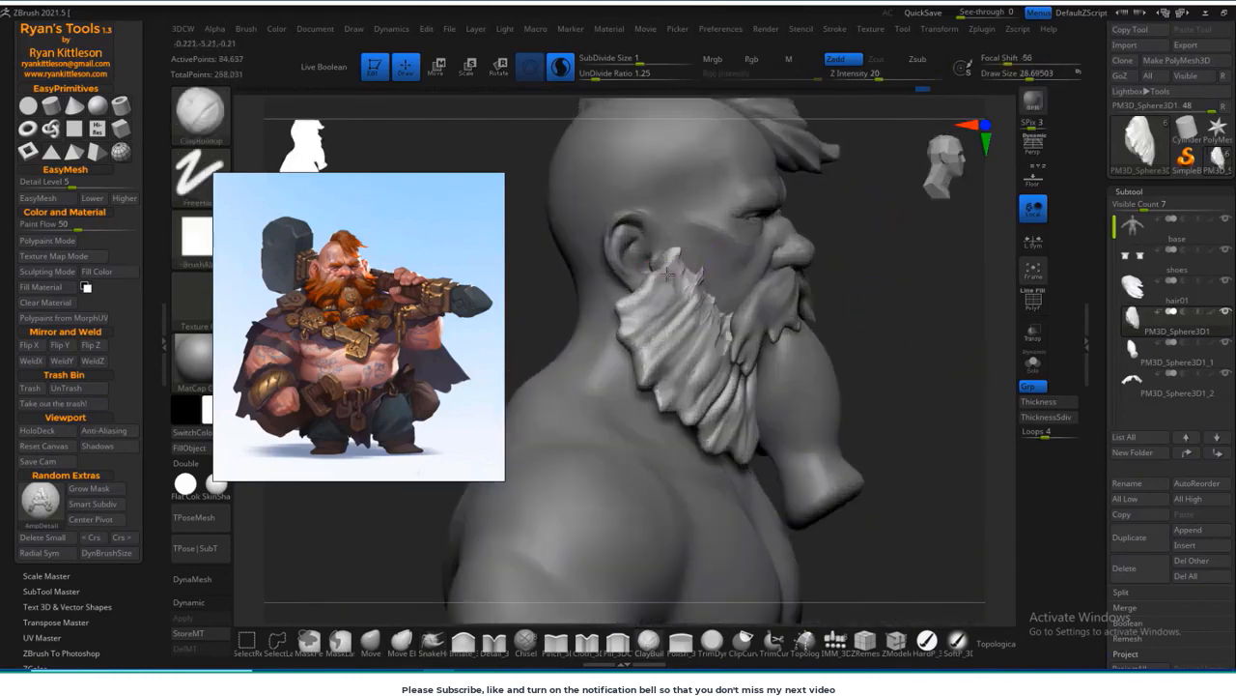
{"action": "left_click_drag", "start_coordinate": [899, 253], "coordinate": [869, 253]}
{"action": "left_click_drag", "start_coordinate": [720, 315], "coordinate": [668, 266]}
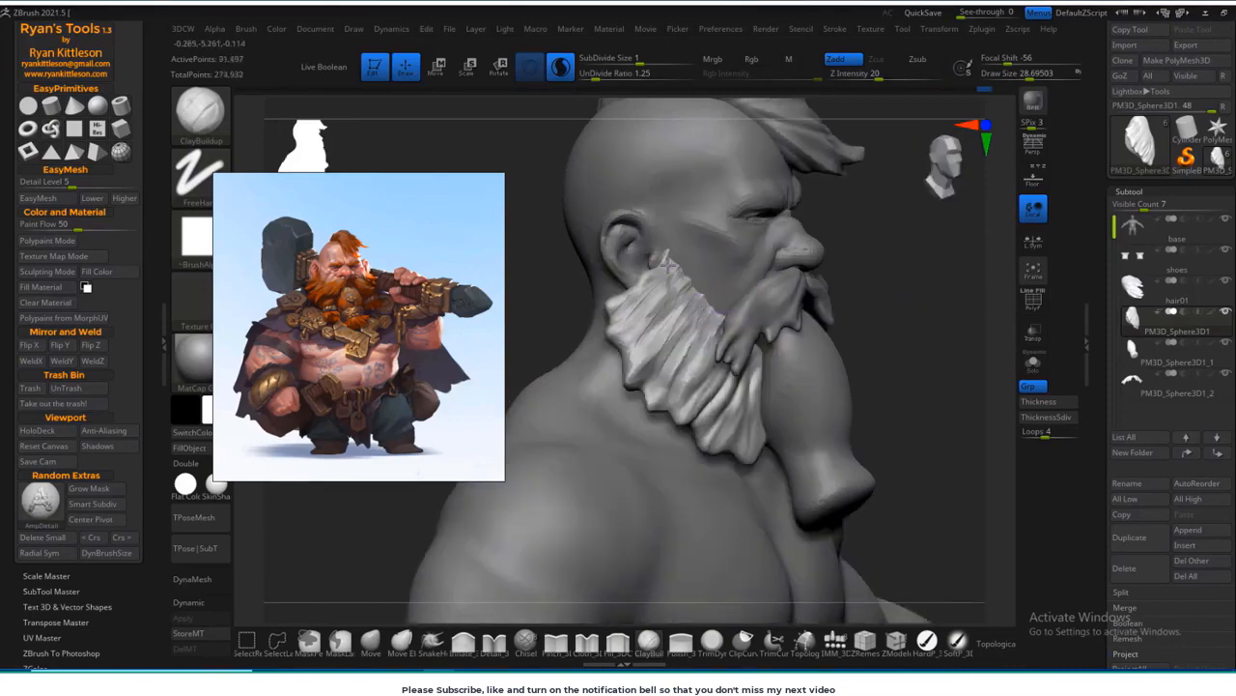
{"action": "left_click_drag", "start_coordinate": [898, 290], "coordinate": [865, 292]}
{"action": "left_click_drag", "start_coordinate": [724, 386], "coordinate": [759, 359]}
{"action": "mouse_move", "coordinate": [874, 333]}
{"action": "left_mouse_down"}
{"action": "mouse_move", "coordinate": [858, 307]}
{"action": "mouse_move", "coordinate": [874, 372]}
{"action": "left_mouse_up"}
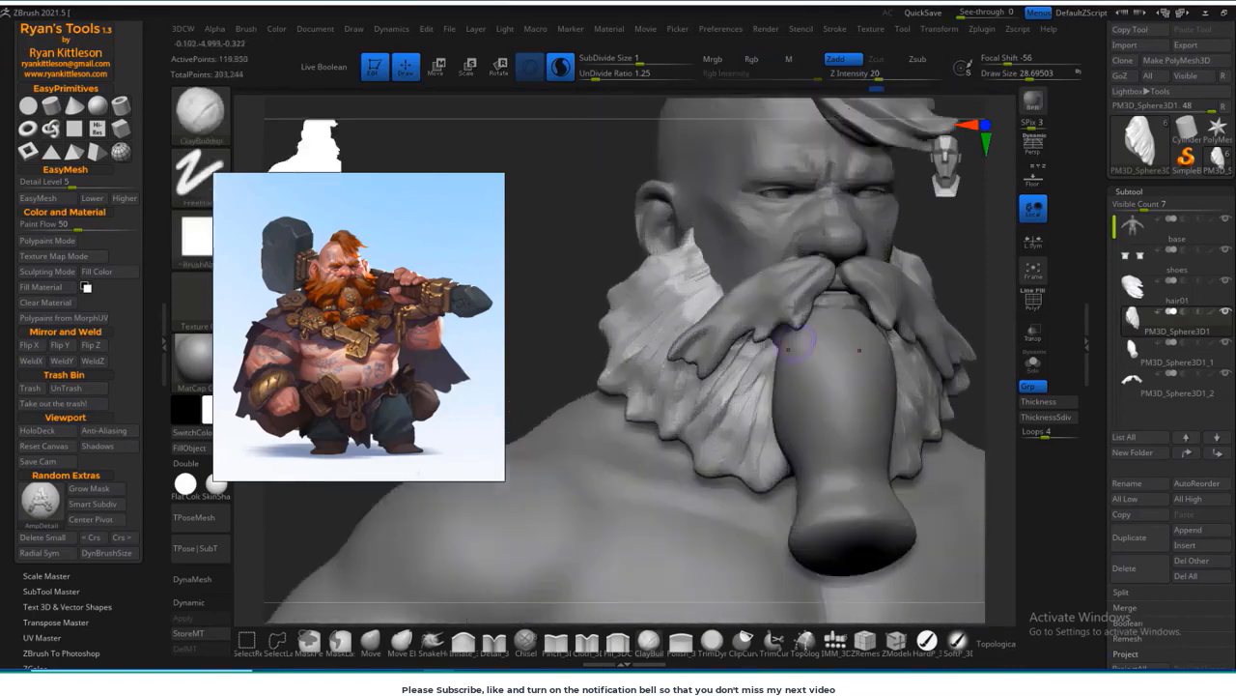
{"action": "left_click_drag", "start_coordinate": [942, 261], "coordinate": [957, 290]}
Step: Make the moustache the active subtool, build up its strands, and carve fine hair grooves into it with DamStandard
{"action": "left_click", "coordinate": [790, 311], "text": "alt"}
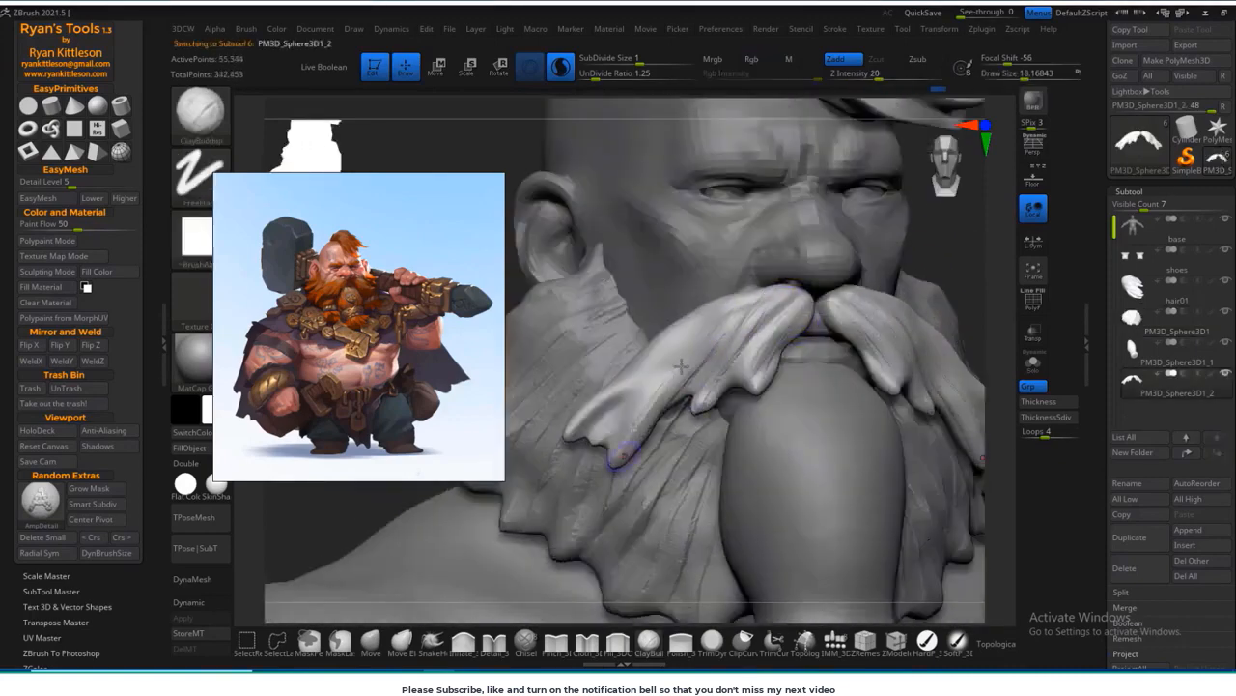
{"action": "key", "text": "b"}
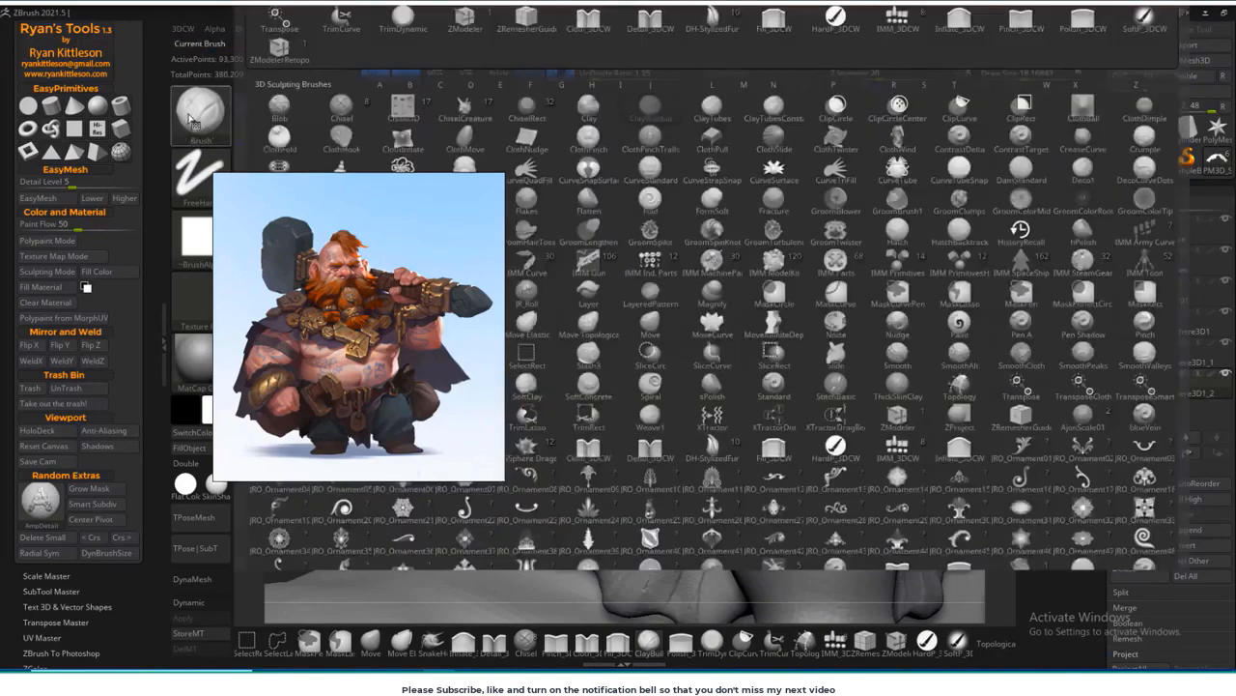
{"action": "key", "text": "d"}
{"action": "key", "text": "s"}
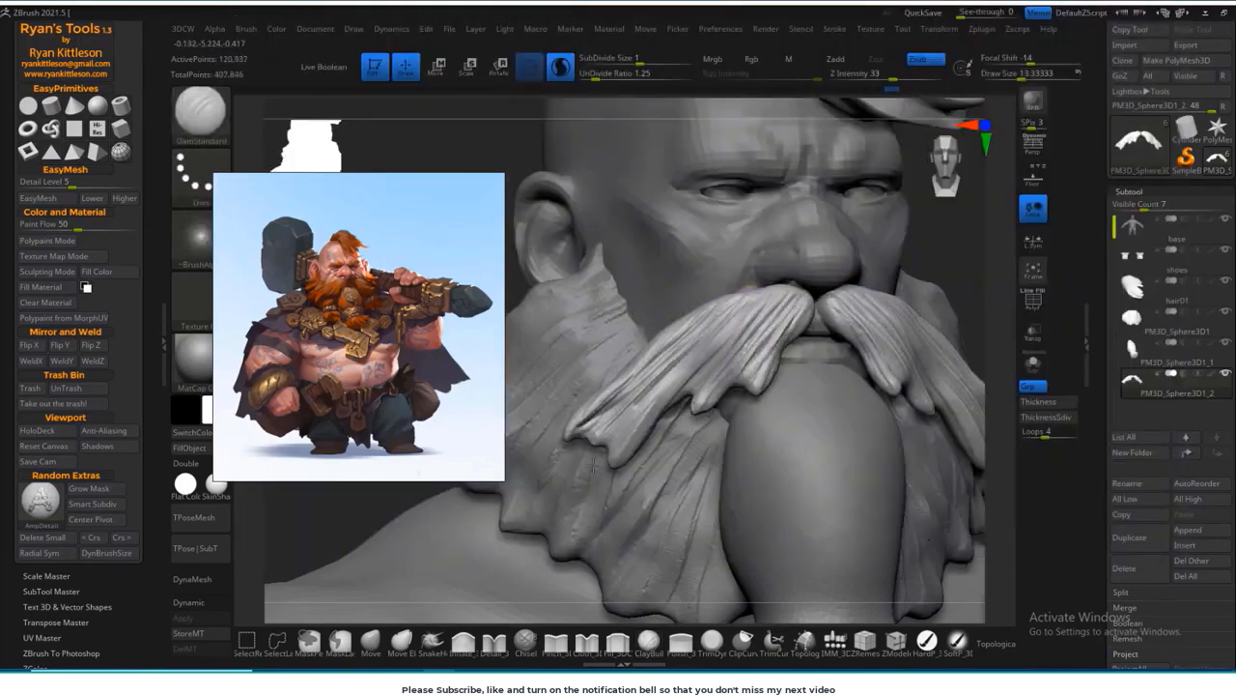
{"action": "left_click_drag", "start_coordinate": [932, 232], "coordinate": [974, 238]}
{"action": "left_click_drag", "start_coordinate": [676, 344], "coordinate": [637, 423]}
{"action": "left_click_drag", "start_coordinate": [932, 280], "coordinate": [897, 277]}
{"action": "left_click_drag", "start_coordinate": [684, 342], "coordinate": [638, 394]}
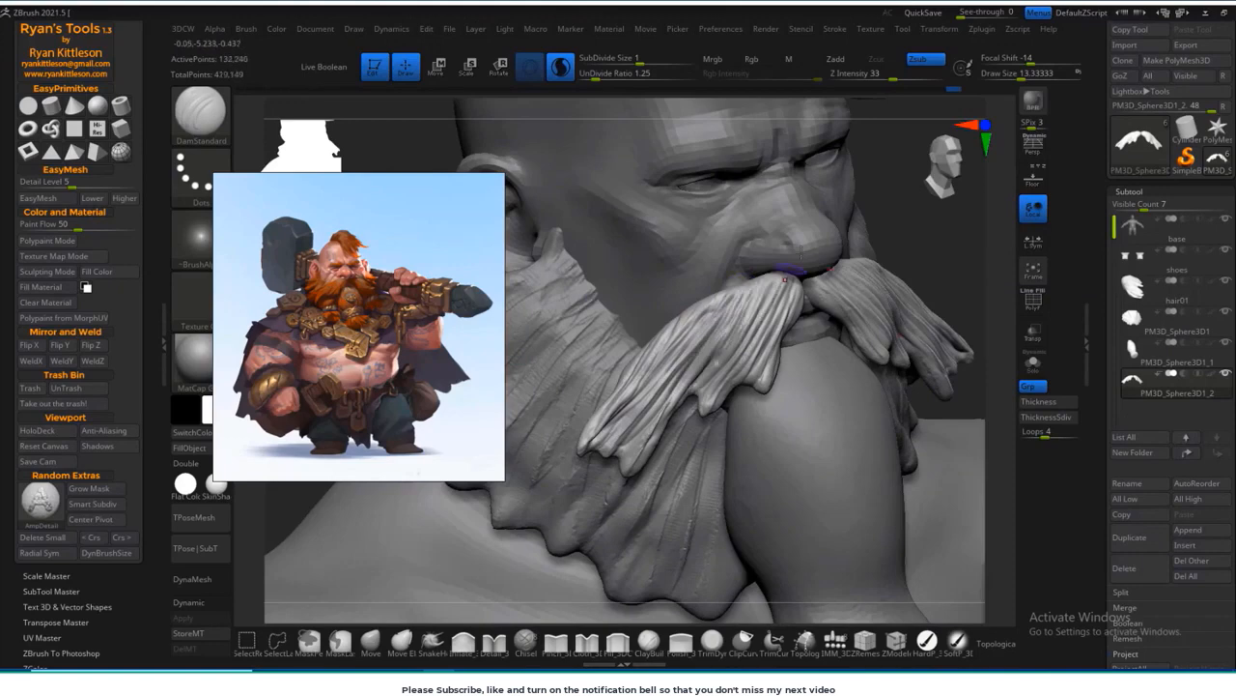
{"action": "left_click_drag", "start_coordinate": [929, 279], "coordinate": [833, 292]}
Step: Make the swept hair the active subtool and carve finer strand grooves into it with DamStandard
{"action": "left_click_drag", "start_coordinate": [599, 214], "coordinate": [586, 257], "text": "alt"}
{"action": "left_click_drag", "start_coordinate": [721, 210], "coordinate": [657, 203], "text": "alt"}
{"action": "left_click", "coordinate": [758, 189], "text": "alt"}
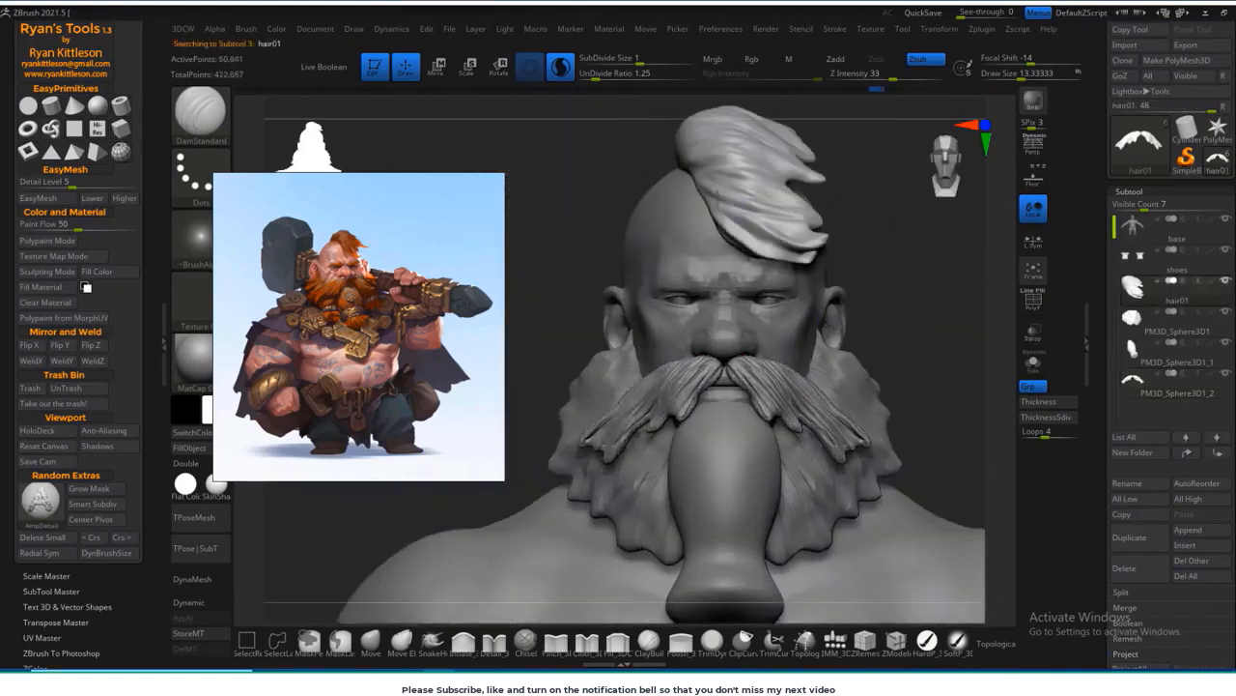
{"action": "left_click_drag", "start_coordinate": [894, 215], "coordinate": [875, 296]}
{"action": "mouse_move", "coordinate": [690, 232]}
{"action": "left_mouse_down"}
{"action": "mouse_move", "coordinate": [754, 265]}
{"action": "mouse_move", "coordinate": [720, 243]}
{"action": "left_mouse_up"}
{"action": "mouse_move", "coordinate": [894, 231]}
{"action": "left_mouse_down"}
{"action": "mouse_move", "coordinate": [933, 276]}
{"action": "mouse_move", "coordinate": [841, 296]}
{"action": "mouse_move", "coordinate": [845, 281]}
{"action": "left_mouse_up"}
{"action": "left_click_drag", "start_coordinate": [688, 188], "coordinate": [738, 219]}
{"action": "mouse_move", "coordinate": [868, 274]}
{"action": "left_mouse_down"}
{"action": "mouse_move", "coordinate": [849, 280]}
{"action": "mouse_move", "coordinate": [938, 325]}
{"action": "mouse_move", "coordinate": [940, 363]}
{"action": "mouse_move", "coordinate": [749, 362]}
{"action": "mouse_move", "coordinate": [657, 329]}
{"action": "mouse_move", "coordinate": [698, 340]}
{"action": "left_mouse_up"}
Step: Make the base body the active subtool, check its wireframe, and subdivide its mesh once
{"action": "left_click", "coordinate": [812, 386], "text": "alt"}
{"action": "key", "text": "shift+f"}
{"action": "scroll", "coordinate": [1140, 464], "scroll_direction": "down", "scroll_amount": 5}
{"action": "left_click", "coordinate": [1134, 590]}
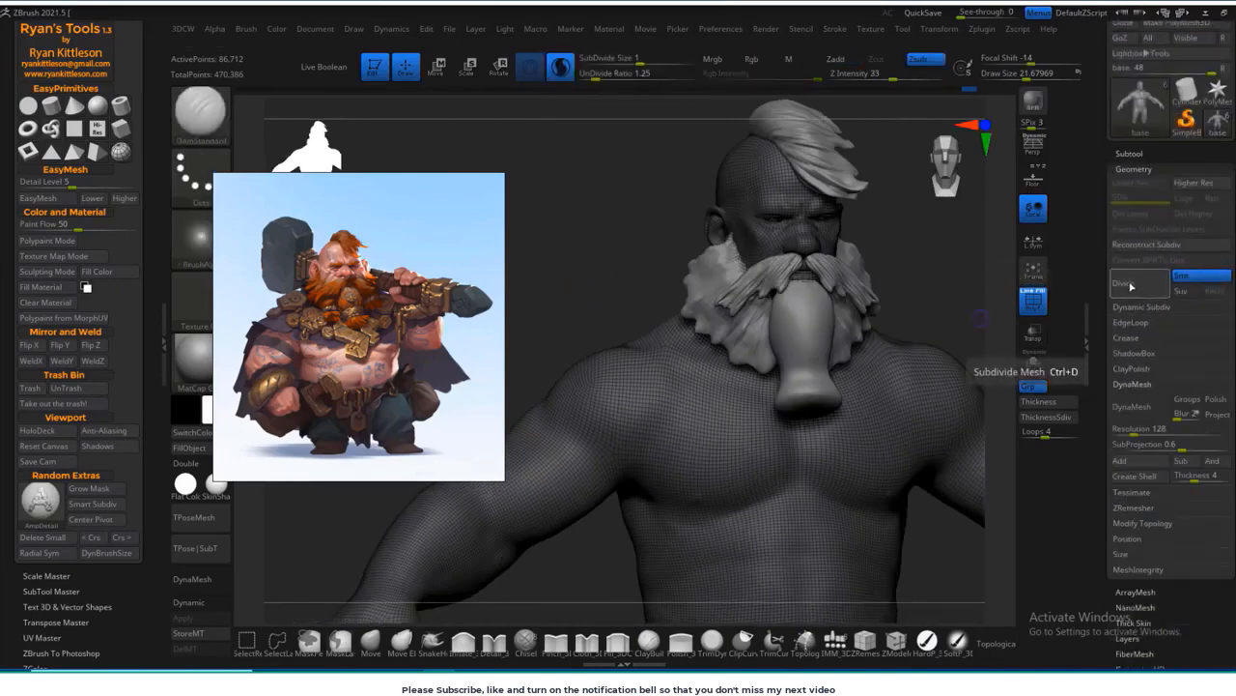
{"action": "left_click", "coordinate": [1138, 285]}
{"action": "key", "text": "shift+f"}
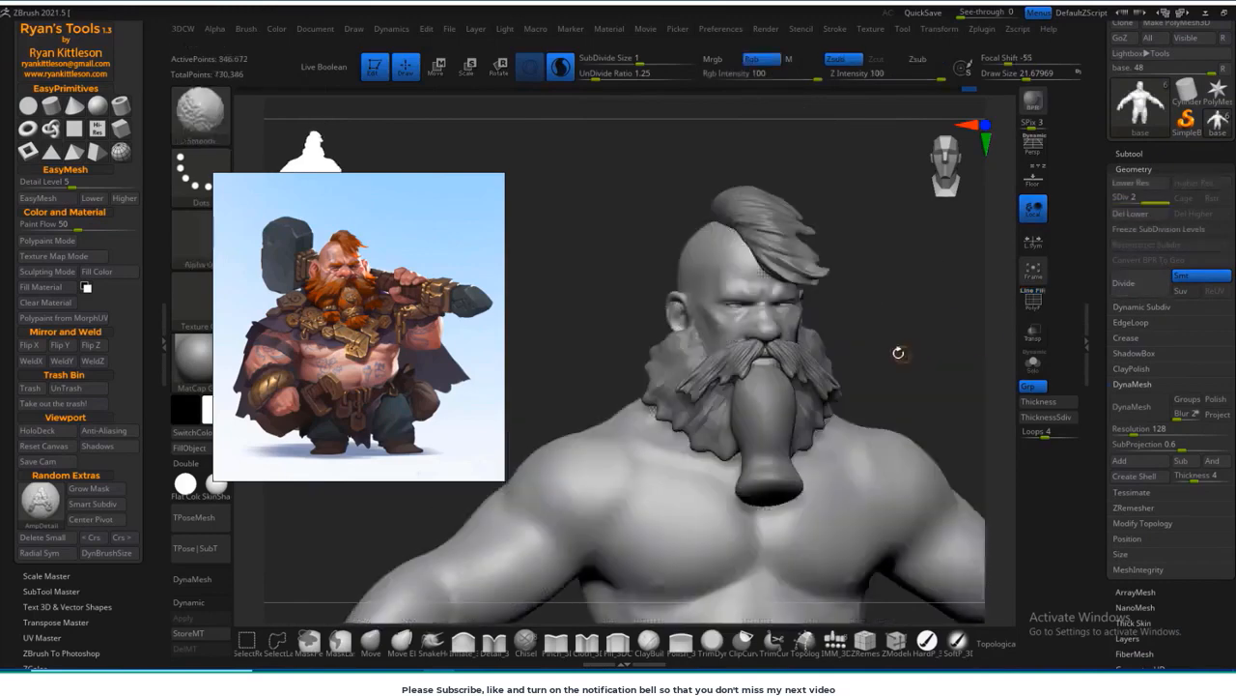
Step: Carve crease lines below the eyes and at their outer corners with a small DamStandard brush, and soften them with Smooth
{"action": "left_click_drag", "start_coordinate": [898, 353], "coordinate": [972, 353], "text": "alt"}
{"action": "scroll", "coordinate": [350, 281], "scroll_direction": "up", "scroll_amount": 5}
{"action": "scroll", "coordinate": [350, 282], "scroll_direction": "up", "scroll_amount": 4}
{"action": "middle_click_drag", "start_coordinate": [349, 281], "coordinate": [358, 438]}
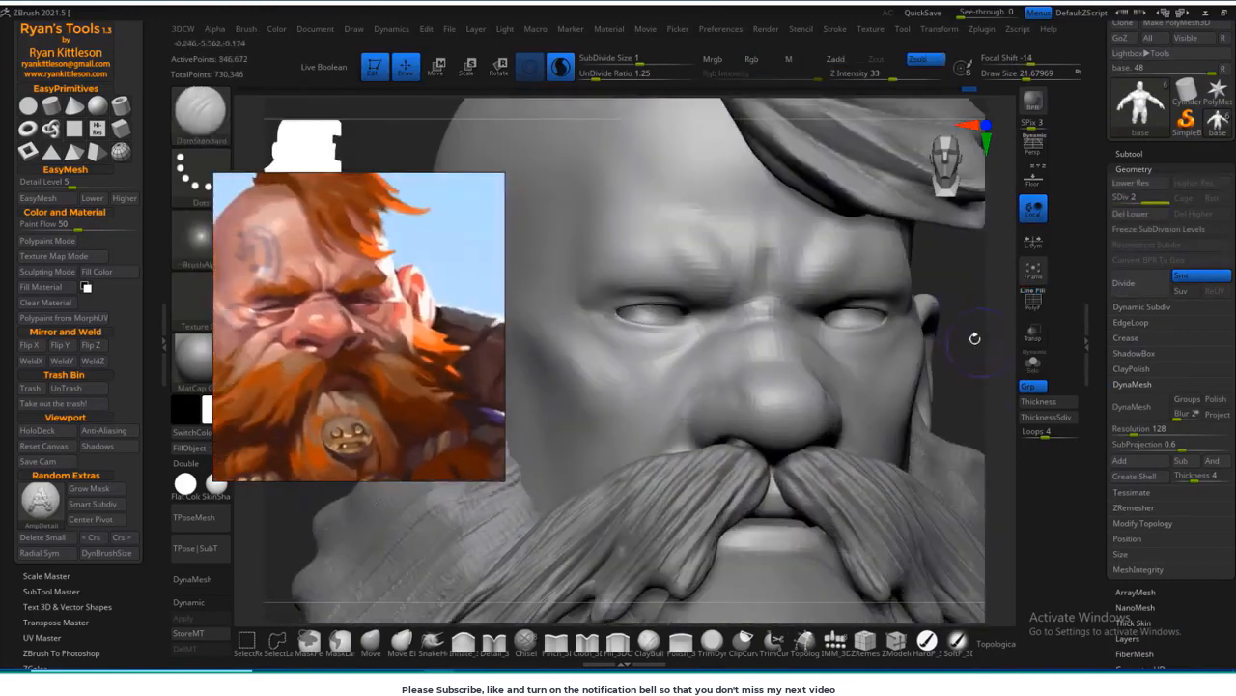
{"action": "left_click_drag", "start_coordinate": [974, 339], "coordinate": [992, 339]}
{"action": "key", "text": "s"}
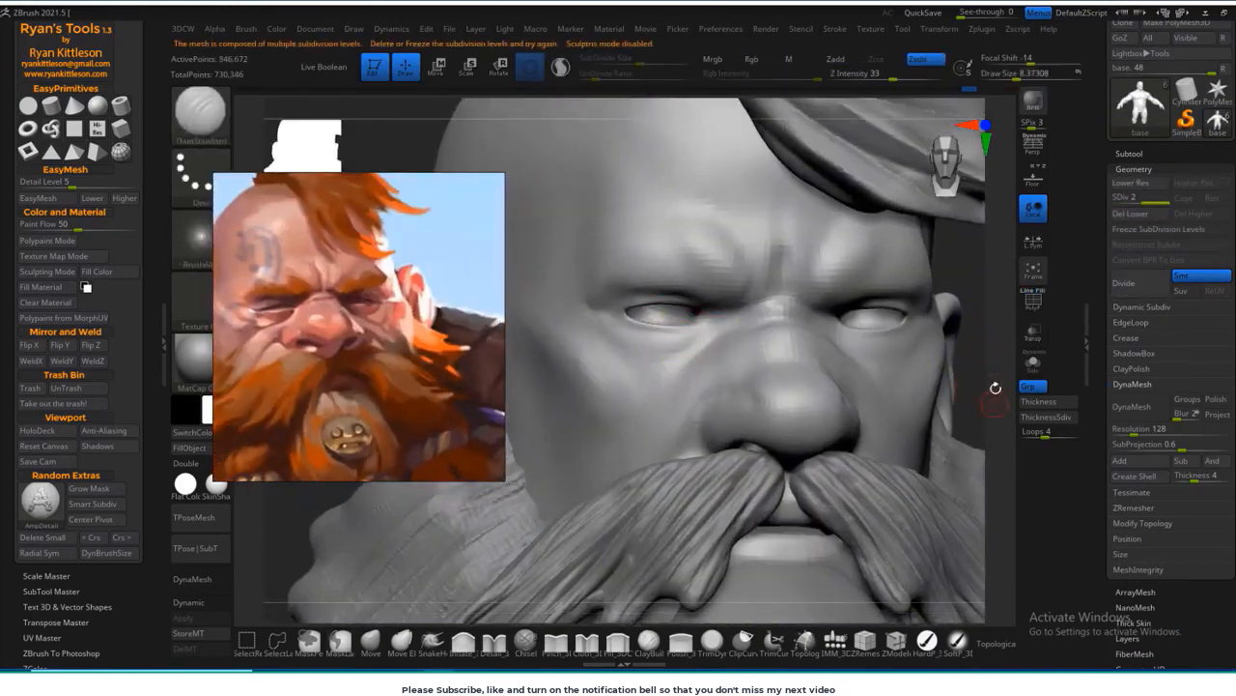
{"action": "left_click_drag", "start_coordinate": [995, 387], "coordinate": [719, 377]}
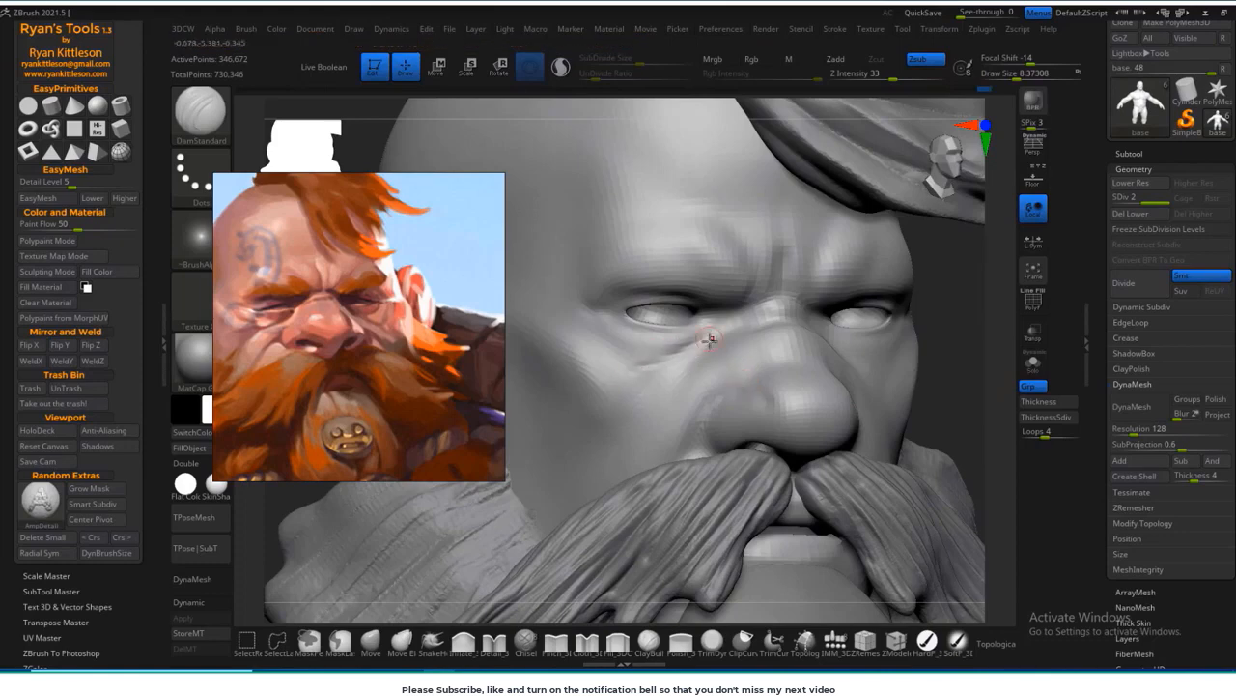
{"action": "key", "text": "shift"}
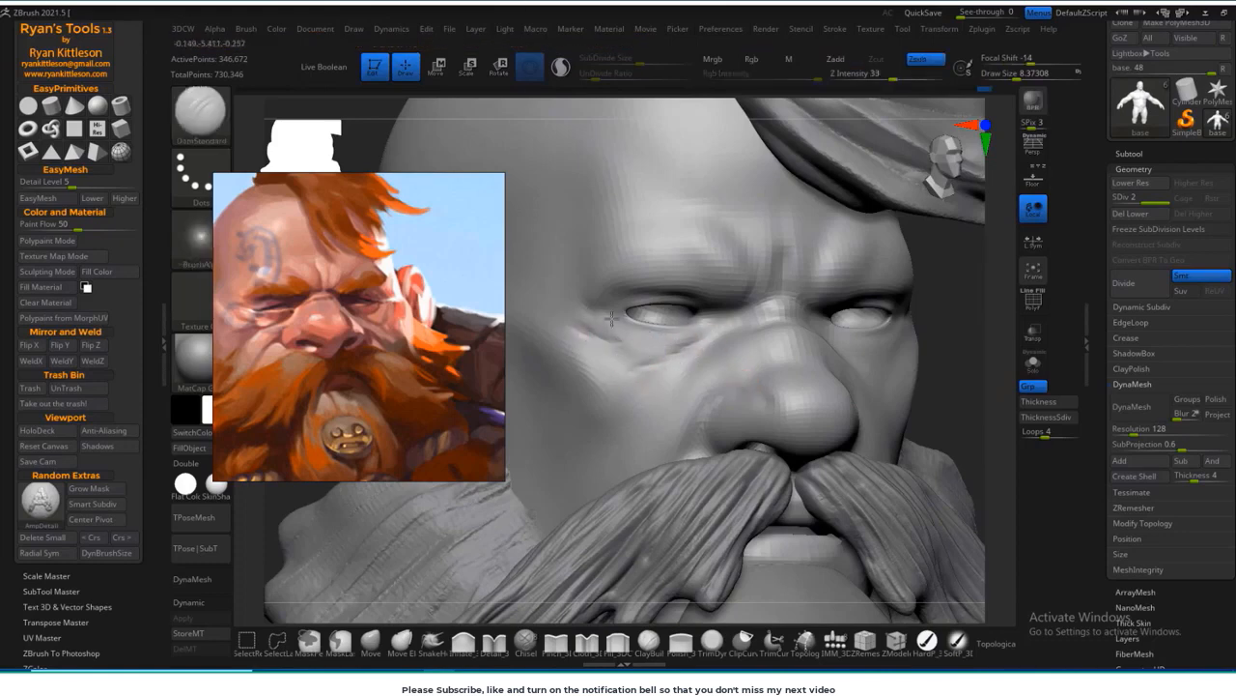
{"action": "right_click_drag", "start_coordinate": [624, 407], "coordinate": [721, 317]}
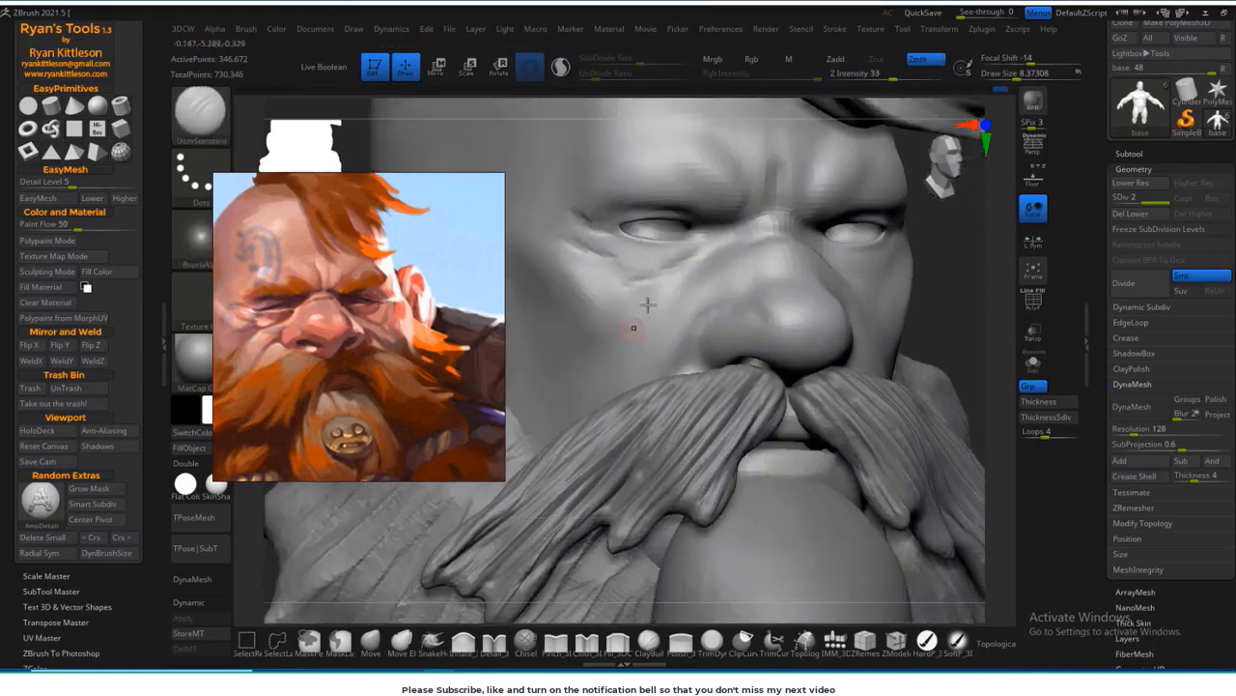
{"action": "mouse_move", "coordinate": [928, 301]}
{"action": "right_mouse_down", "text": "ctrl"}
{"action": "mouse_move", "coordinate": [870, 311]}
{"action": "mouse_move", "coordinate": [905, 276]}
{"action": "mouse_move", "coordinate": [845, 300]}
{"action": "right_mouse_up", "text": "ctrl"}
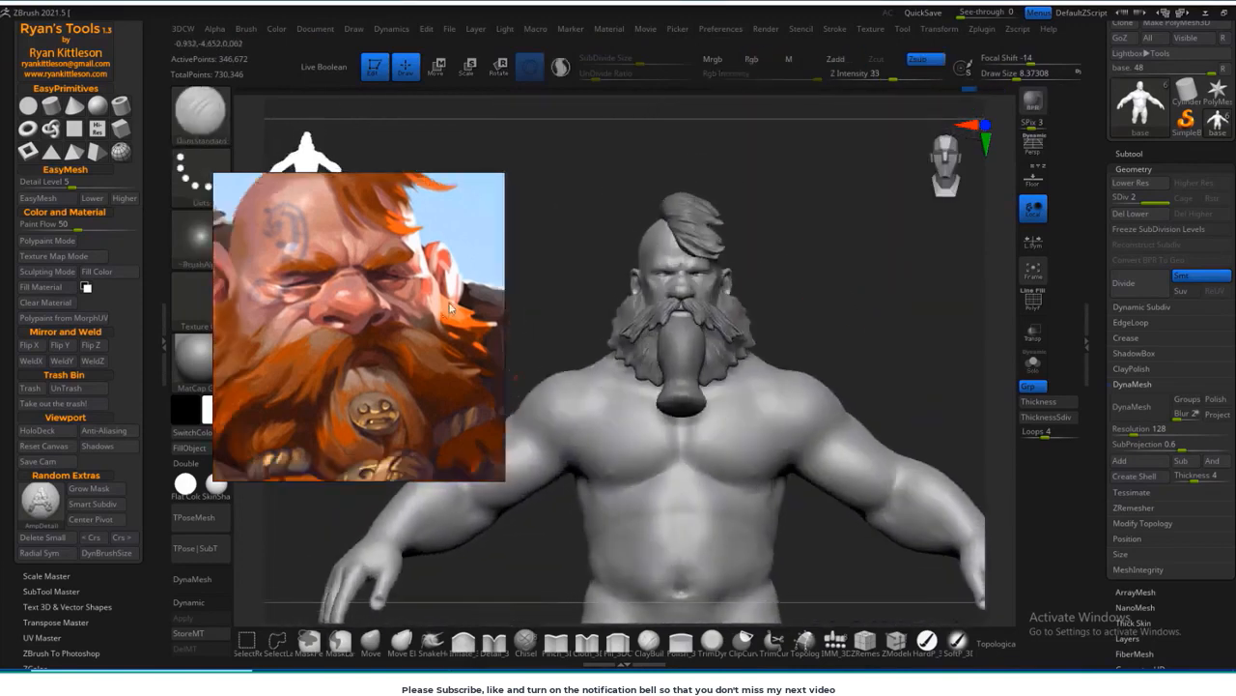
Step: Build up the cheeks between the ears and the moustache with the ClayBuildup brush, guided by the reference face
{"action": "middle_click_drag", "start_coordinate": [348, 348], "coordinate": [383, 316]}
{"action": "key", "text": "b"}
{"action": "key", "text": "m"}
{"action": "key", "text": "v"}
{"action": "right_click_drag", "start_coordinate": [865, 297], "coordinate": [873, 318], "text": "alt"}
{"action": "right_click_drag", "start_coordinate": [873, 318], "coordinate": [911, 318]}
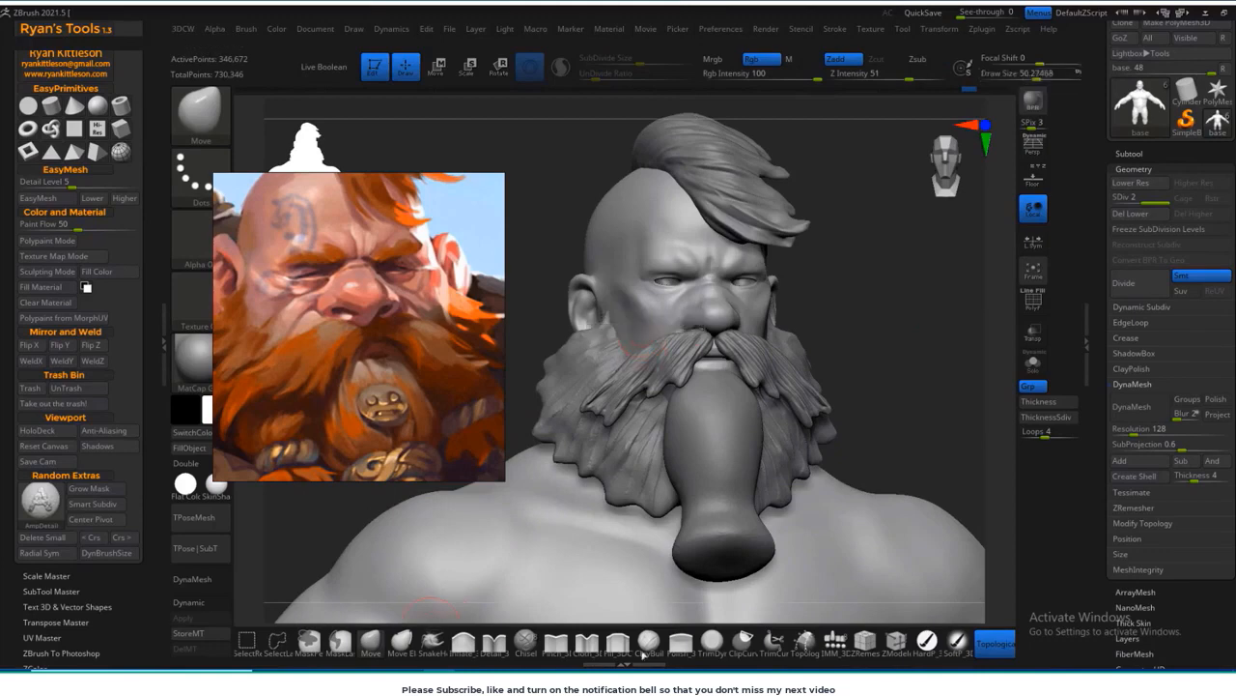
{"action": "left_click", "coordinate": [642, 654]}
{"action": "left_click", "coordinate": [613, 334]}
{"action": "left_click", "coordinate": [610, 390]}
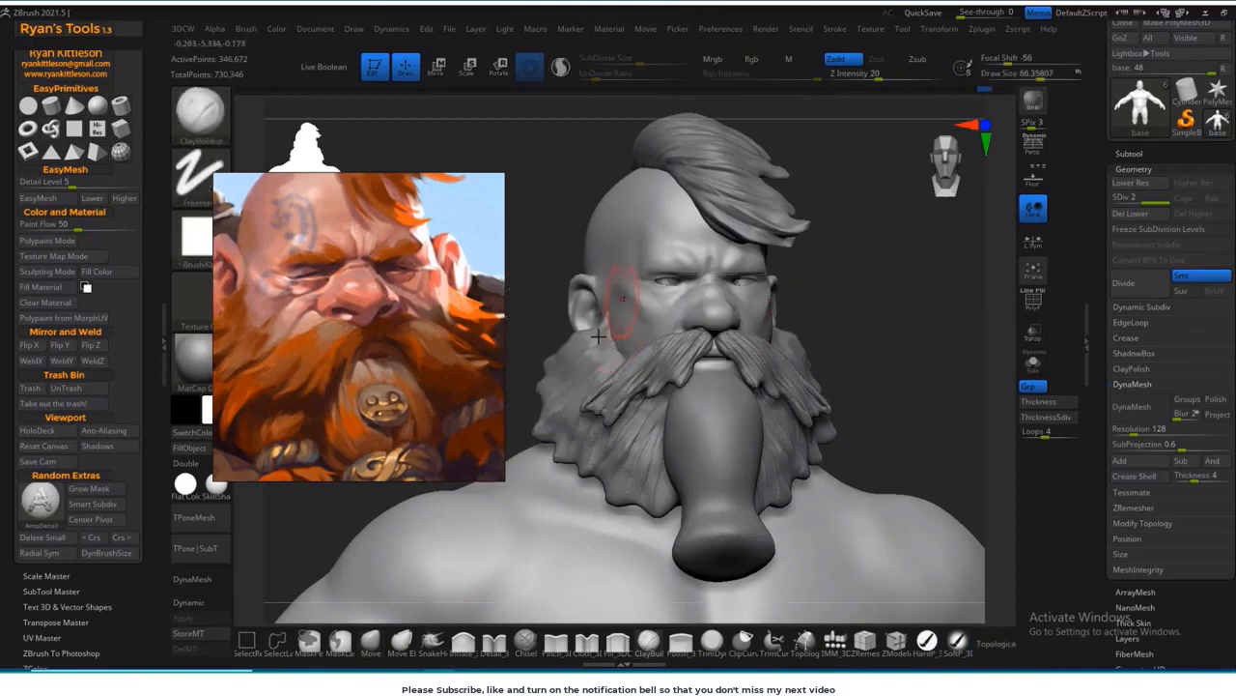
{"action": "left_click_drag", "start_coordinate": [621, 302], "coordinate": [640, 325], "text": "shift"}
{"action": "mouse_move", "coordinate": [870, 325]}
{"action": "right_mouse_down"}
{"action": "mouse_move", "coordinate": [906, 325]}
{"action": "mouse_move", "coordinate": [811, 329]}
{"action": "right_mouse_up"}
{"action": "left_click_drag", "start_coordinate": [763, 311], "coordinate": [754, 322], "text": "shift"}
{"action": "right_click_drag", "start_coordinate": [850, 325], "coordinate": [927, 326]}
{"action": "right_click_drag", "start_coordinate": [613, 342], "coordinate": [614, 356], "text": "ctrl"}
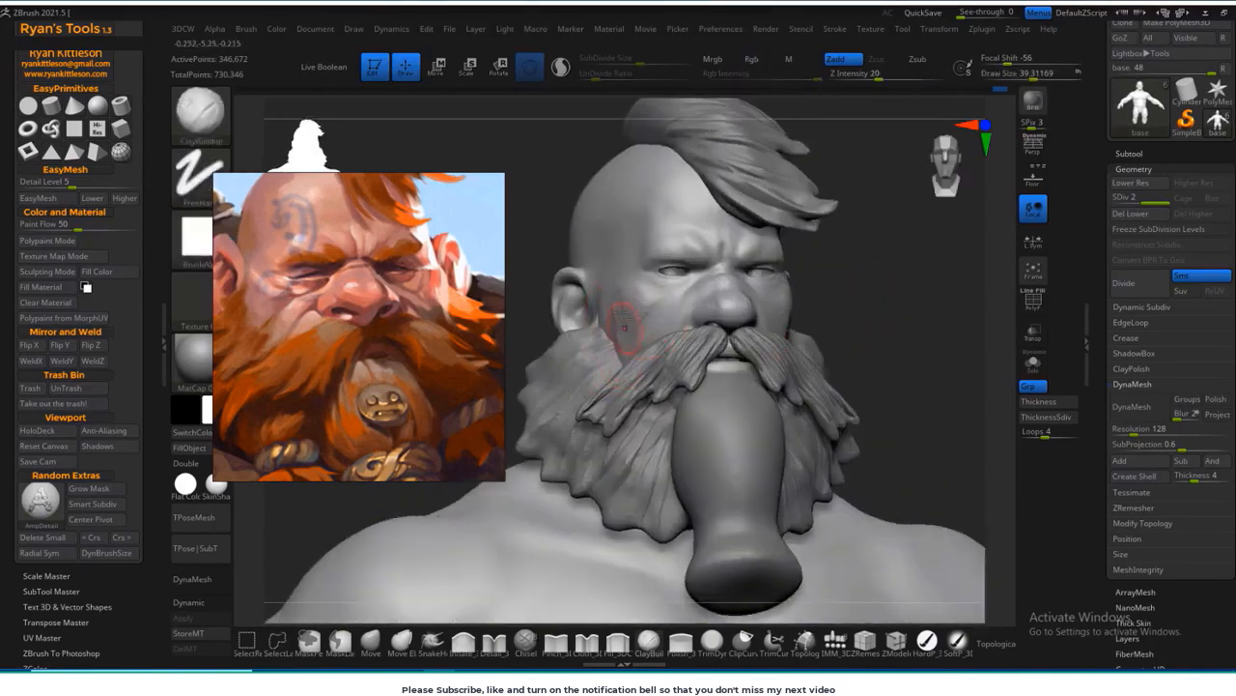
Step: Isolate the base body in Solo mode, build up the cheek folds beside the nose with ClayBuildup, and smooth them
{"action": "mouse_move", "coordinate": [906, 255]}
{"action": "right_mouse_down"}
{"action": "mouse_move", "coordinate": [864, 270]}
{"action": "mouse_move", "coordinate": [882, 271]}
{"action": "right_mouse_up"}
{"action": "right_click_drag", "start_coordinate": [694, 261], "coordinate": [646, 370]}
{"action": "left_click", "coordinate": [1033, 366]}
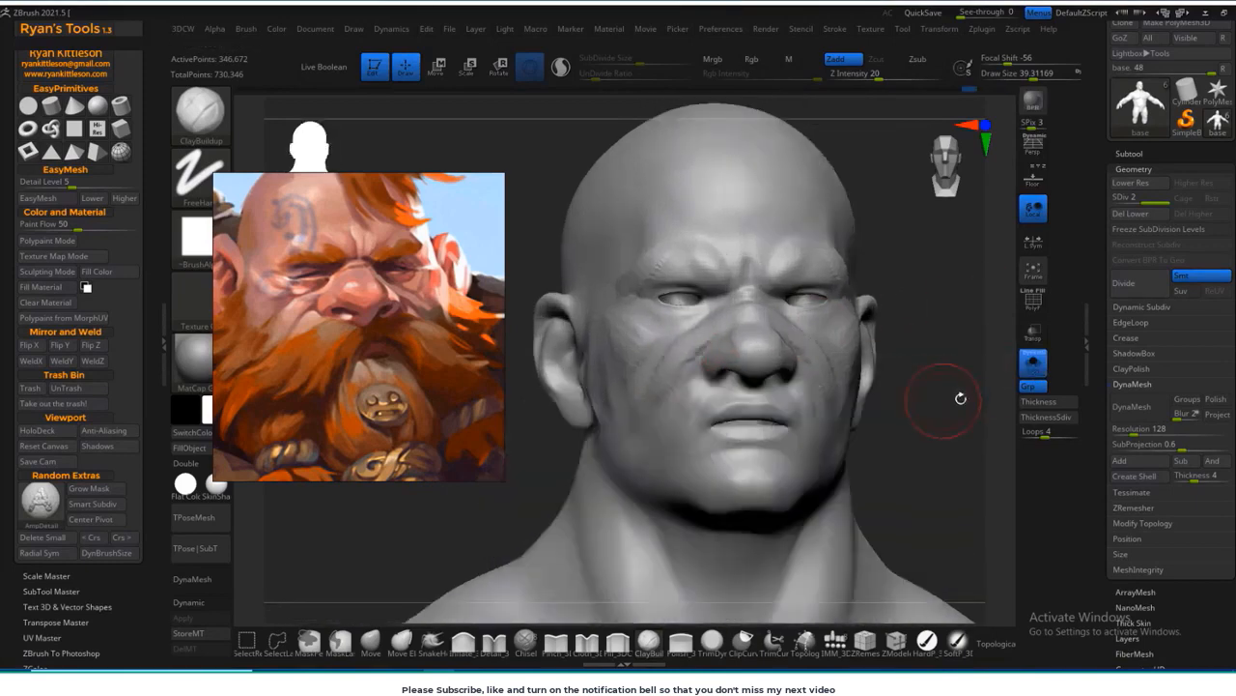
{"action": "right_click_drag", "start_coordinate": [960, 397], "coordinate": [1005, 394]}
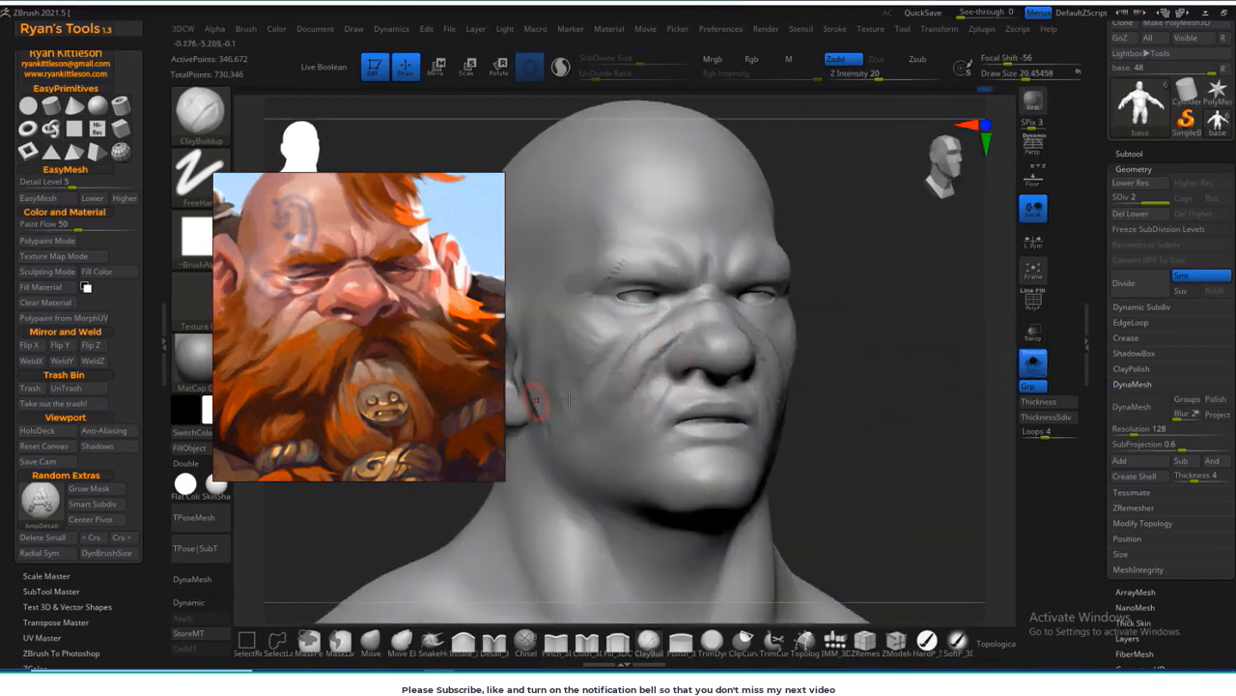
{"action": "right_click_drag", "start_coordinate": [569, 396], "coordinate": [570, 377]}
{"action": "key", "text": "shift"}
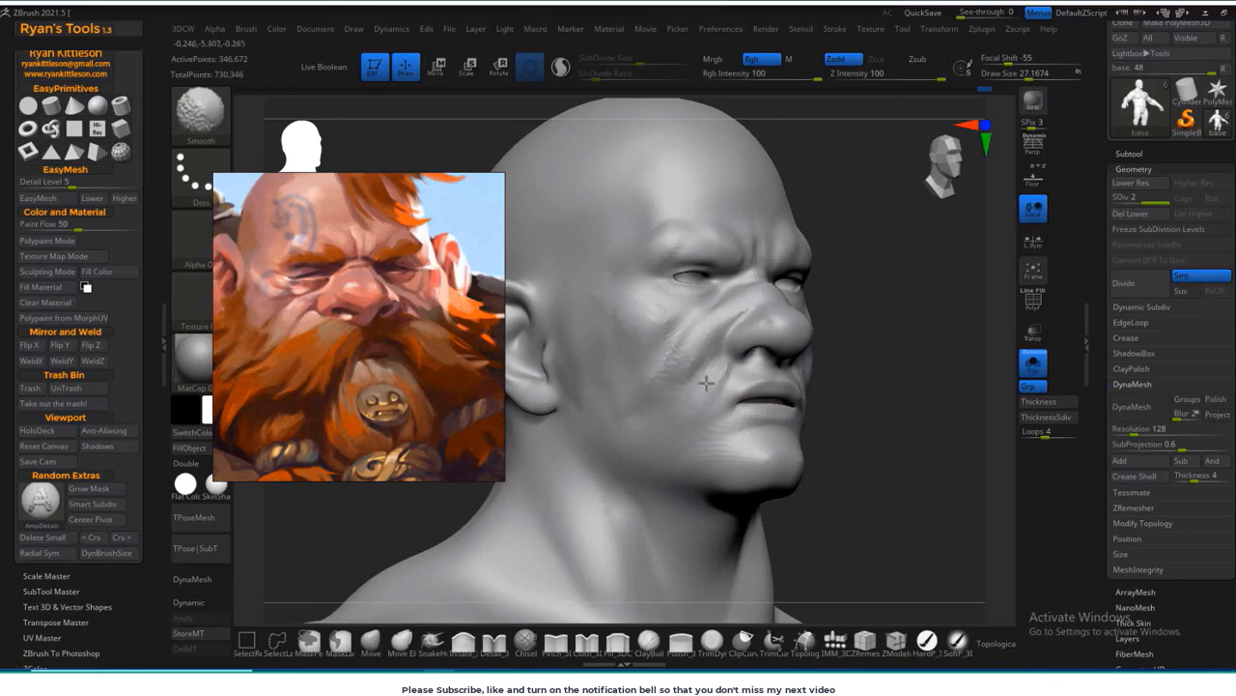
{"action": "right_click_drag", "start_coordinate": [706, 384], "coordinate": [755, 279]}
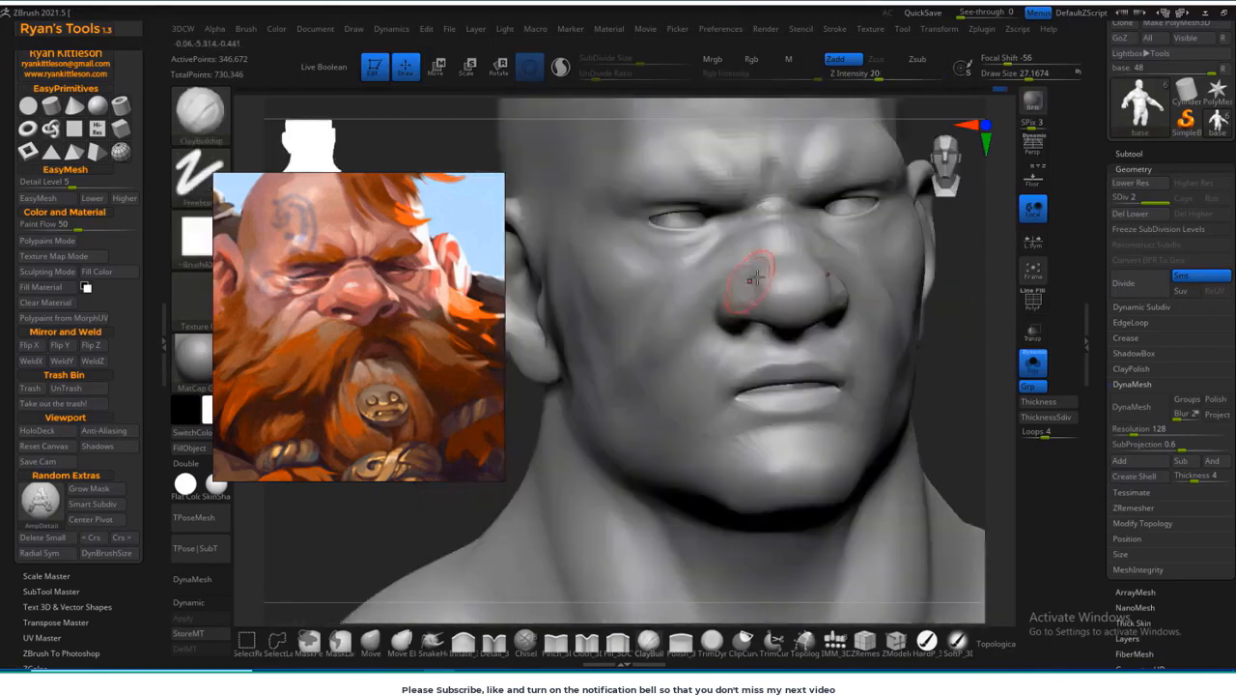
Step: Add volume to the nose tip and build up the frown ridges between the eyebrows with ClayBuildup
{"action": "right_click_drag", "start_coordinate": [955, 271], "coordinate": [736, 232]}
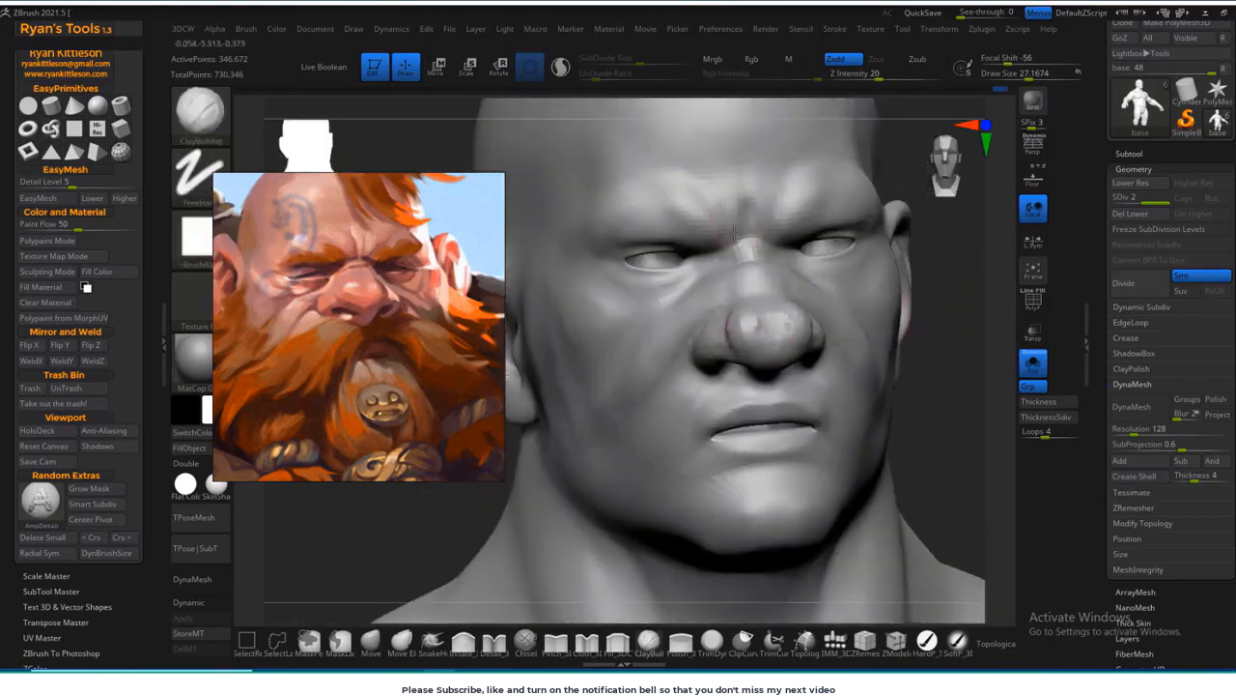
{"action": "right_click_drag", "start_coordinate": [696, 193], "coordinate": [713, 222], "text": "ctrl"}
{"action": "mouse_move", "coordinate": [713, 222]}
{"action": "right_mouse_down"}
{"action": "mouse_move", "coordinate": [730, 251]}
{"action": "mouse_move", "coordinate": [706, 239]}
{"action": "right_mouse_up"}
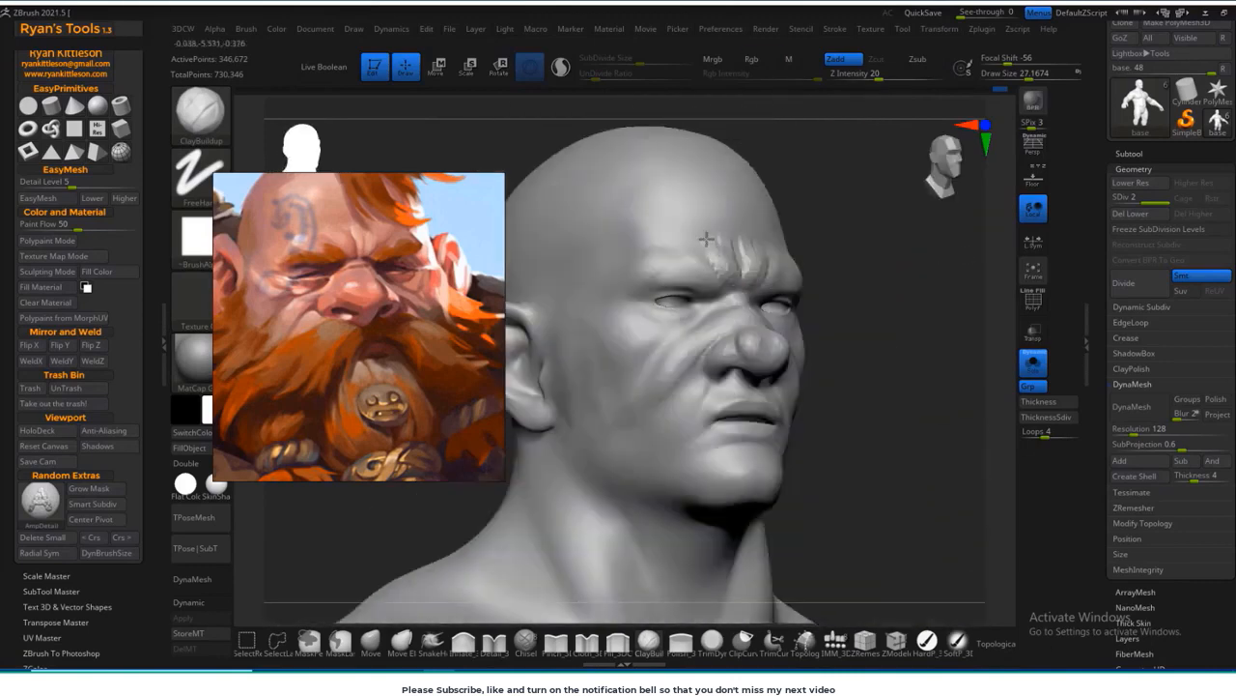
{"action": "right_click_drag", "start_coordinate": [874, 277], "coordinate": [711, 295]}
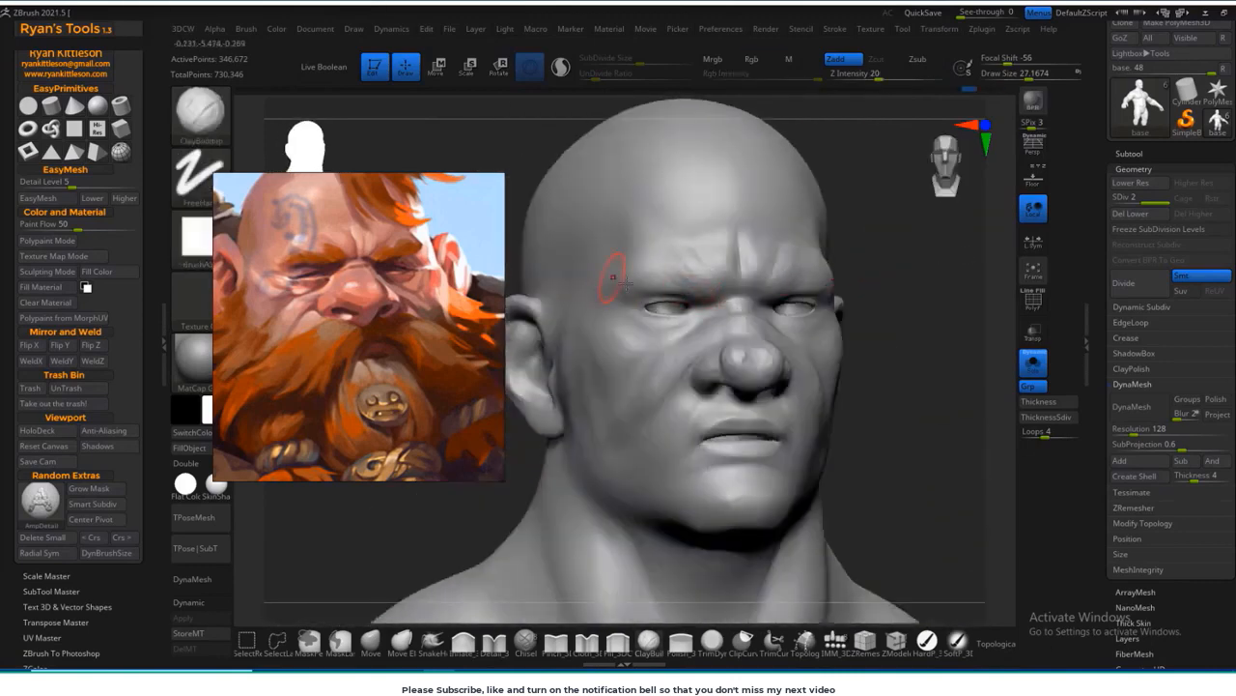
{"action": "mouse_move", "coordinate": [645, 253]}
{"action": "right_mouse_down"}
{"action": "mouse_move", "coordinate": [706, 310]}
{"action": "mouse_move", "coordinate": [808, 373]}
{"action": "mouse_move", "coordinate": [842, 386]}
{"action": "mouse_move", "coordinate": [908, 361]}
{"action": "right_mouse_up"}
{"action": "left_click_drag", "start_coordinate": [908, 362], "coordinate": [978, 362]}
Step: Reshape the mouth area below the nose with the Move brush, and smooth the area beside the brow
{"action": "left_click", "coordinate": [371, 642]}
{"action": "left_click_drag", "start_coordinate": [745, 362], "coordinate": [753, 362]}
{"action": "mouse_move", "coordinate": [1004, 440]}
{"action": "left_mouse_down"}
{"action": "mouse_move", "coordinate": [985, 461]}
{"action": "mouse_move", "coordinate": [928, 362]}
{"action": "mouse_move", "coordinate": [922, 386]}
{"action": "mouse_move", "coordinate": [877, 403]}
{"action": "mouse_move", "coordinate": [904, 386]}
{"action": "mouse_move", "coordinate": [951, 389]}
{"action": "mouse_move", "coordinate": [635, 425]}
{"action": "mouse_move", "coordinate": [899, 260]}
{"action": "mouse_move", "coordinate": [903, 319]}
{"action": "left_mouse_up"}
{"action": "key", "text": "s"}
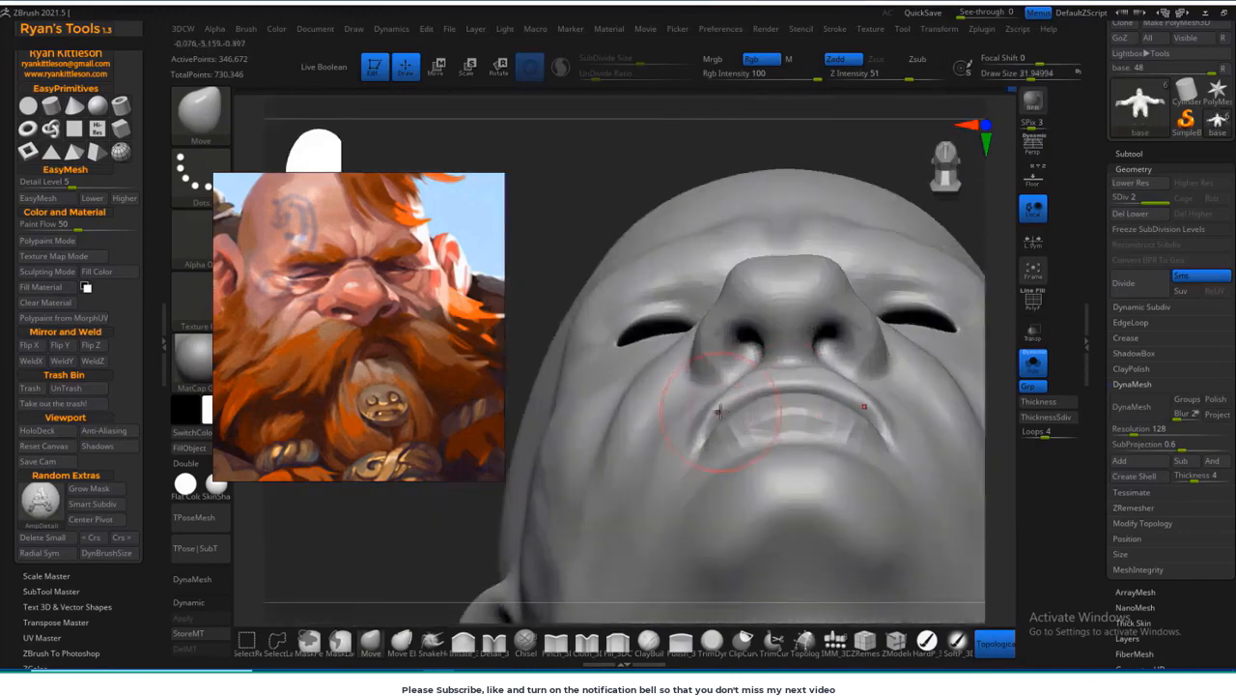
{"action": "left_click_drag", "start_coordinate": [719, 412], "coordinate": [714, 403]}
{"action": "mouse_move", "coordinate": [714, 403]}
{"action": "right_mouse_down"}
{"action": "mouse_move", "coordinate": [952, 435]}
{"action": "mouse_move", "coordinate": [728, 390]}
{"action": "mouse_move", "coordinate": [758, 319]}
{"action": "mouse_move", "coordinate": [850, 329]}
{"action": "right_mouse_up"}
{"action": "right_click_drag", "start_coordinate": [763, 425], "coordinate": [809, 438]}
{"action": "left_click_drag", "start_coordinate": [676, 309], "coordinate": [662, 267], "text": "shift"}
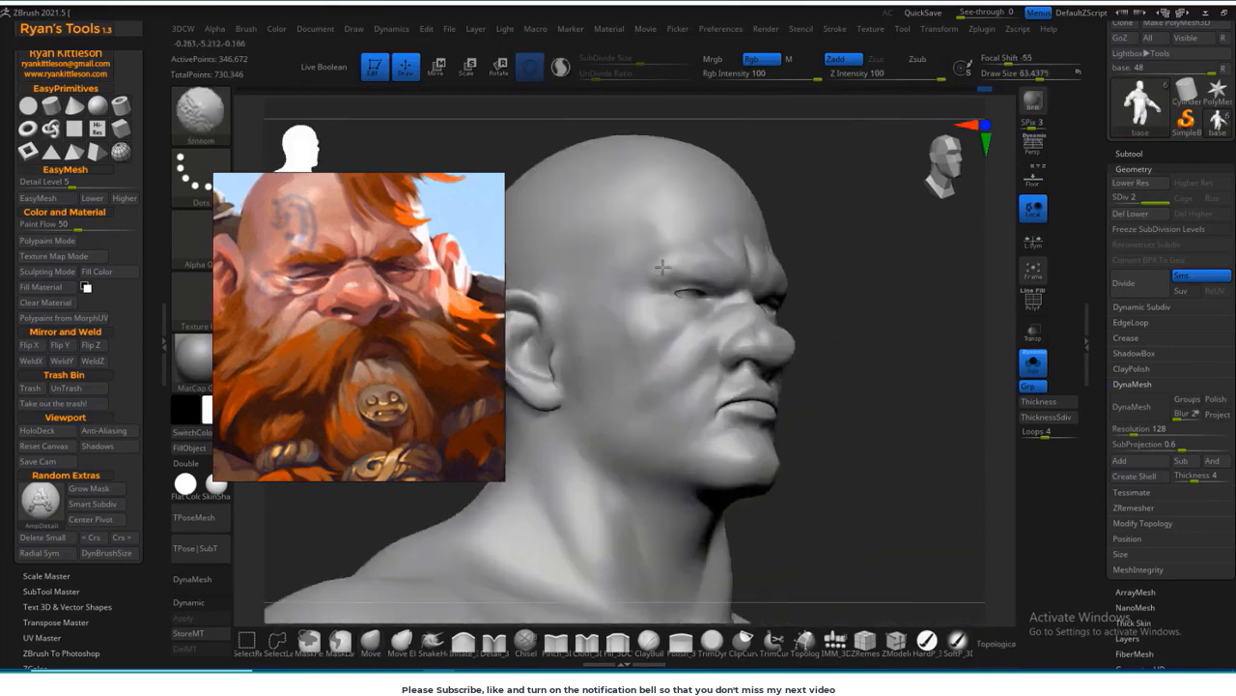
Step: Refine the shape and side profile of the lips with a smaller Move brush
{"action": "right_click_drag", "start_coordinate": [917, 434], "coordinate": [806, 541]}
{"action": "left_click_drag", "start_coordinate": [667, 463], "coordinate": [651, 483], "text": "shift"}
{"action": "right_click_drag", "start_coordinate": [651, 483], "coordinate": [764, 415]}
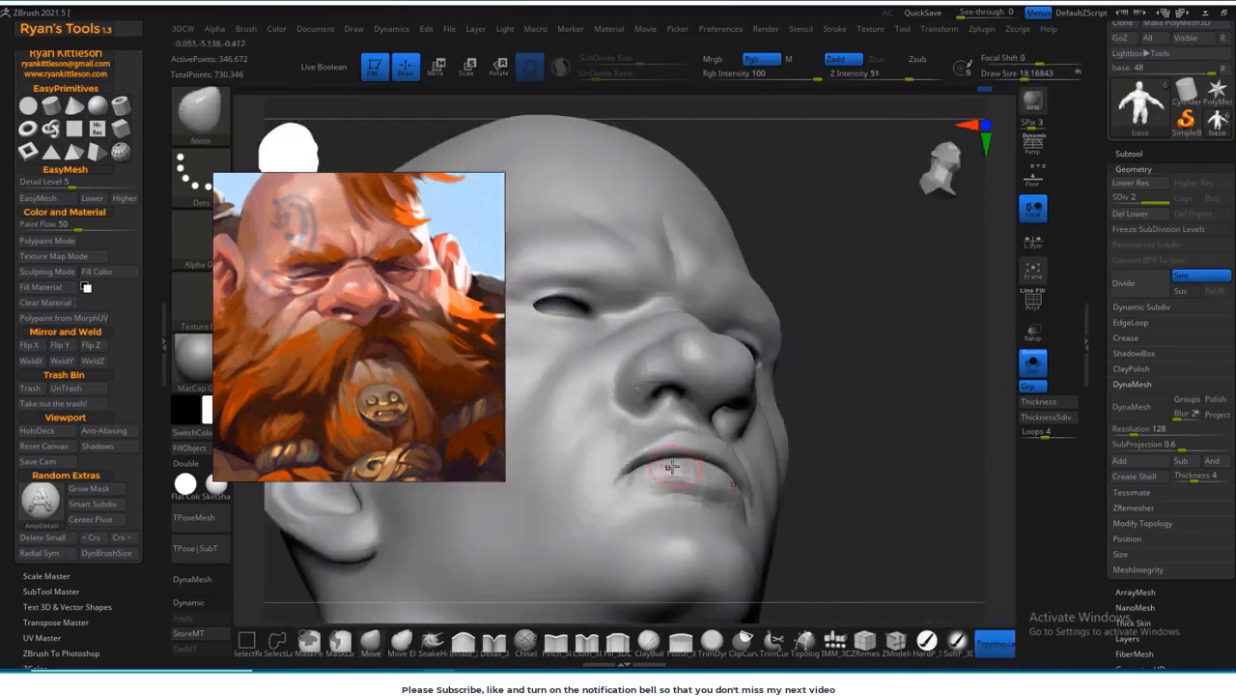
{"action": "left_click_drag", "start_coordinate": [883, 417], "coordinate": [843, 500]}
{"action": "key", "text": "bracketright"}
{"action": "key", "text": "bracketright"}
{"action": "right_click_drag", "start_coordinate": [688, 431], "coordinate": [698, 438], "text": "shift"}
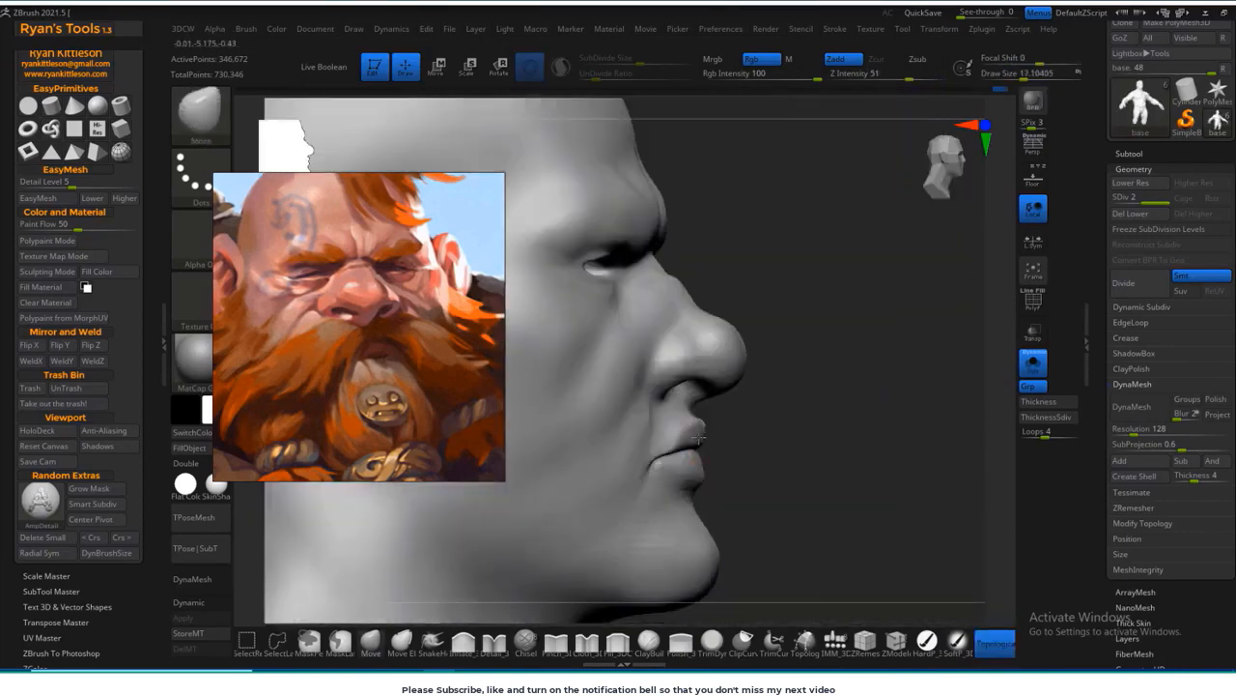
{"action": "right_click_drag", "start_coordinate": [831, 436], "coordinate": [734, 425], "text": "shift"}
{"action": "right_click_drag", "start_coordinate": [610, 514], "coordinate": [672, 507]}
{"action": "key", "text": "bracketleft"}
{"action": "key", "text": "bracketleft"}
{"action": "mouse_move", "coordinate": [570, 473]}
{"action": "right_mouse_down"}
{"action": "mouse_move", "coordinate": [659, 436]}
{"action": "mouse_move", "coordinate": [626, 438]}
{"action": "mouse_move", "coordinate": [676, 434]}
{"action": "mouse_move", "coordinate": [628, 434]}
{"action": "right_mouse_up"}
{"action": "mouse_move", "coordinate": [898, 450]}
{"action": "right_mouse_down", "text": "ctrl"}
{"action": "mouse_move", "coordinate": [903, 364]}
{"action": "mouse_move", "coordinate": [946, 447]}
{"action": "right_mouse_up", "text": "ctrl"}
{"action": "mouse_move", "coordinate": [946, 446]}
{"action": "right_mouse_down", "text": "alt"}
{"action": "mouse_move", "coordinate": [873, 384]}
{"action": "mouse_move", "coordinate": [864, 461]}
{"action": "right_mouse_up", "text": "alt"}
Step: Build up the cheekbones below the eyes with ClayBuildup, smooth them, and adjust the cheek contour with the Move brush
{"action": "left_click", "coordinate": [649, 642]}
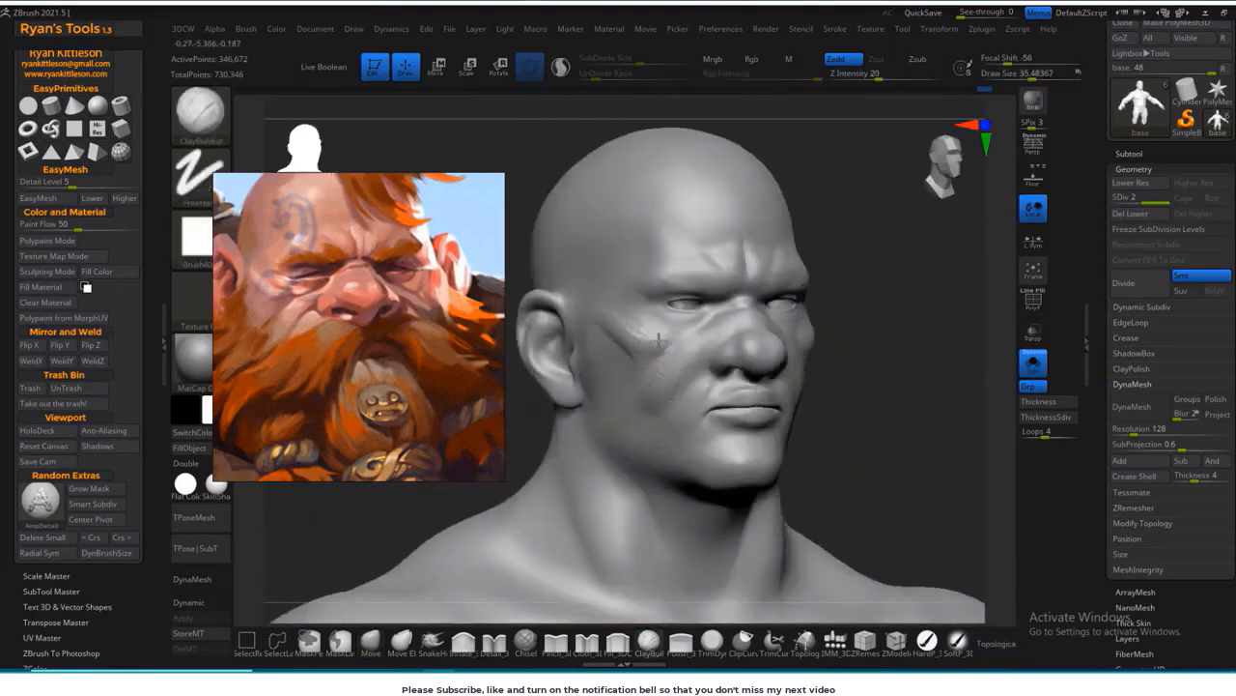
{"action": "right_click_drag", "start_coordinate": [659, 340], "coordinate": [693, 384]}
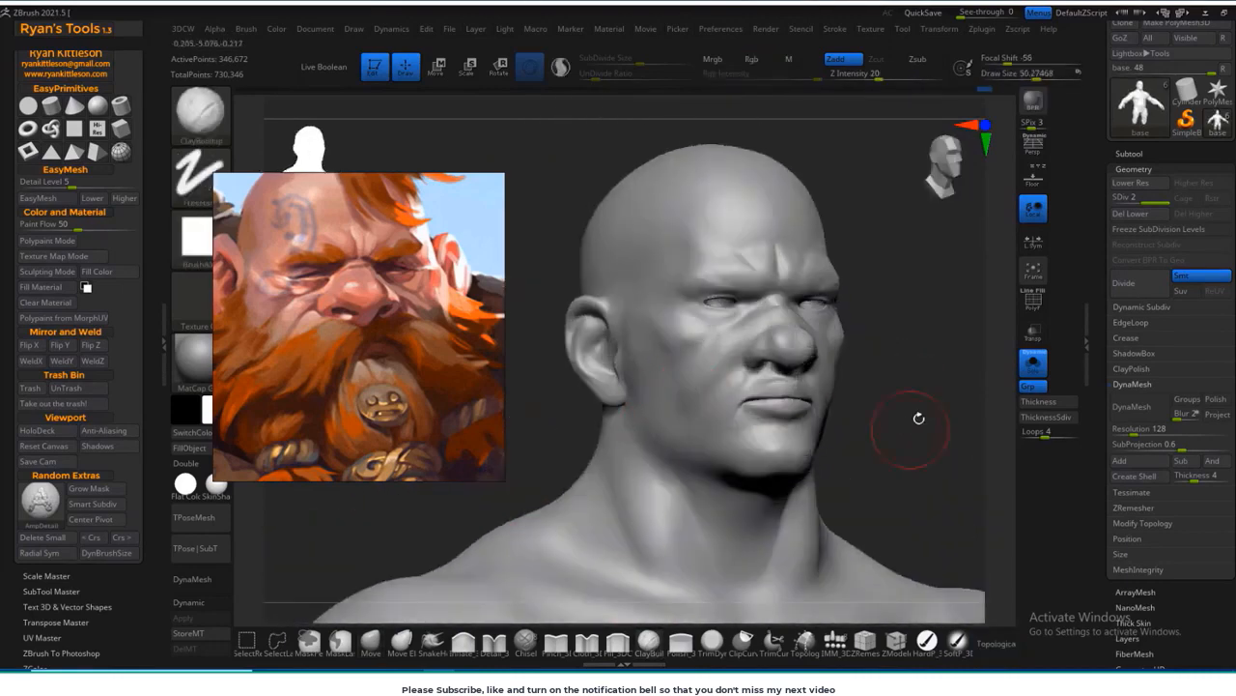
{"action": "mouse_move", "coordinate": [918, 418]}
{"action": "right_mouse_down"}
{"action": "mouse_move", "coordinate": [808, 394]}
{"action": "mouse_move", "coordinate": [823, 390]}
{"action": "right_mouse_up"}
{"action": "left_click_drag", "start_coordinate": [633, 415], "coordinate": [657, 410], "text": "shift"}
{"action": "right_click_drag", "start_coordinate": [939, 298], "coordinate": [897, 273]}
{"action": "left_click", "coordinate": [371, 642]}
{"action": "key", "text": "s"}
{"action": "left_click", "coordinate": [651, 390]}
{"action": "mouse_move", "coordinate": [839, 338]}
{"action": "right_mouse_down"}
{"action": "mouse_move", "coordinate": [895, 334]}
{"action": "mouse_move", "coordinate": [912, 377]}
{"action": "mouse_move", "coordinate": [833, 383]}
{"action": "mouse_move", "coordinate": [890, 328]}
{"action": "right_mouse_up"}
Step: Append a sphere as a new subtool, make it the active one, and turn off Solo mode to show every part
{"action": "left_click", "coordinate": [1144, 158]}
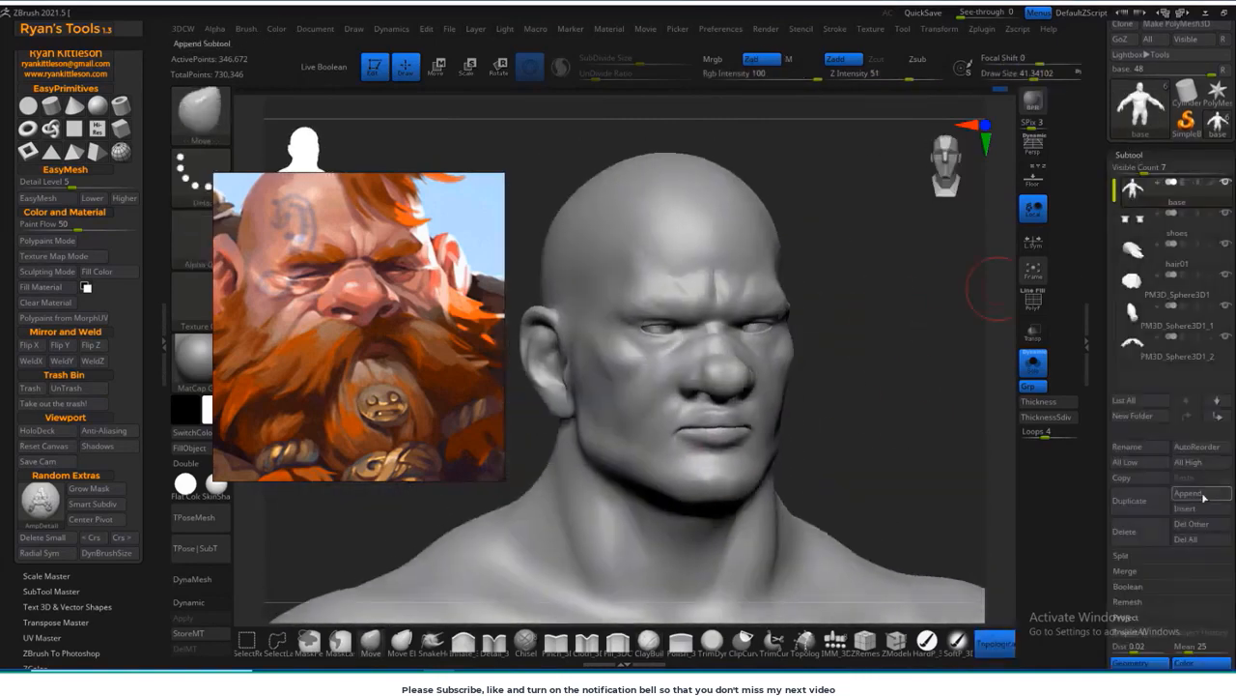
{"action": "left_click", "coordinate": [1204, 498]}
{"action": "left_click", "coordinate": [869, 579]}
{"action": "left_click", "coordinate": [1133, 373]}
{"action": "left_click", "coordinate": [1034, 364]}
Step: Shrink the sphere to eyeball size and move it up to the face at eye height
{"action": "right_click_drag", "start_coordinate": [850, 405], "coordinate": [722, 487], "text": "ctrl"}
{"action": "key", "text": "w"}
{"action": "left_click_drag", "start_coordinate": [671, 502], "coordinate": [671, 266]}
{"action": "right_click_drag", "start_coordinate": [792, 271], "coordinate": [848, 483], "text": "alt"}
{"action": "right_click_drag", "start_coordinate": [848, 406], "coordinate": [927, 406], "text": "shift"}
{"action": "left_click_drag", "start_coordinate": [773, 387], "coordinate": [844, 388]}
{"action": "right_click_drag", "start_coordinate": [899, 347], "coordinate": [908, 406], "text": "ctrl"}
{"action": "left_click_drag", "start_coordinate": [787, 396], "coordinate": [739, 425]}
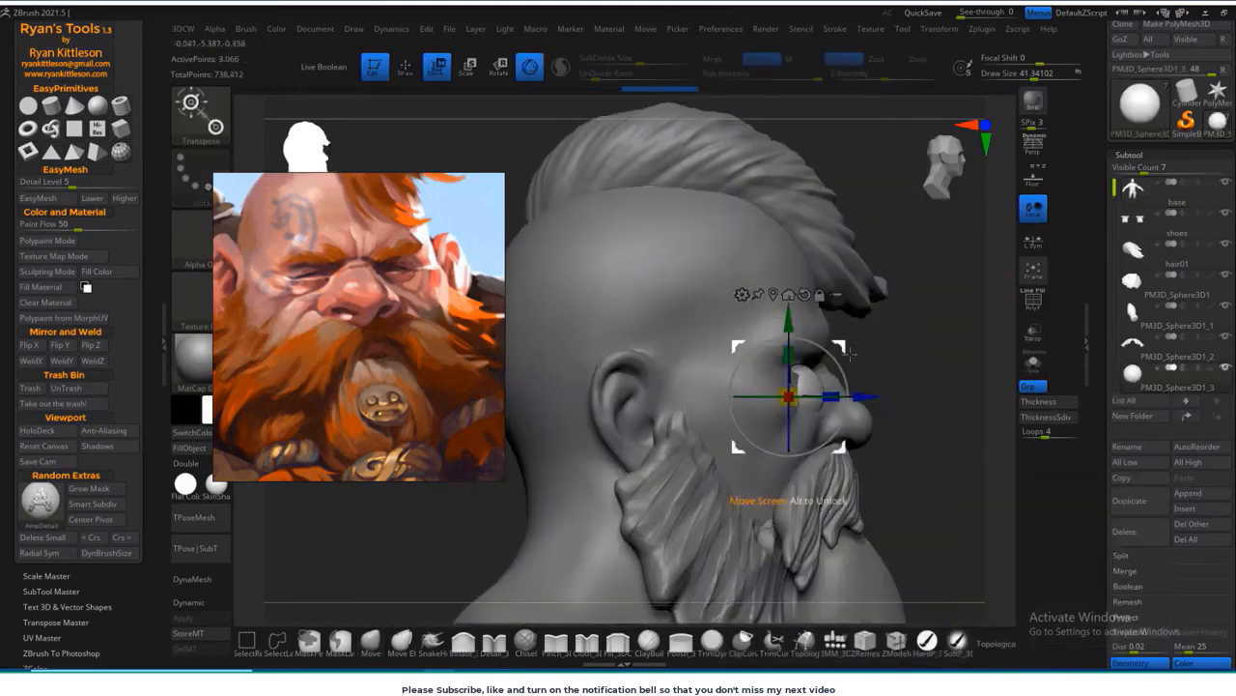
Step: Fit the eyeball into the character's right eye socket, adjusting its sideways position and its depth behind the eyelids
{"action": "left_click_drag", "start_coordinate": [850, 353], "coordinate": [843, 356]}
{"action": "right_click_drag", "start_coordinate": [844, 355], "coordinate": [749, 319], "text": "alt"}
{"action": "right_click_drag", "start_coordinate": [932, 382], "coordinate": [880, 382], "text": "shift"}
{"action": "right_click_drag", "start_coordinate": [541, 318], "coordinate": [667, 372], "text": "alt"}
{"action": "left_click_drag", "start_coordinate": [727, 398], "coordinate": [695, 387]}
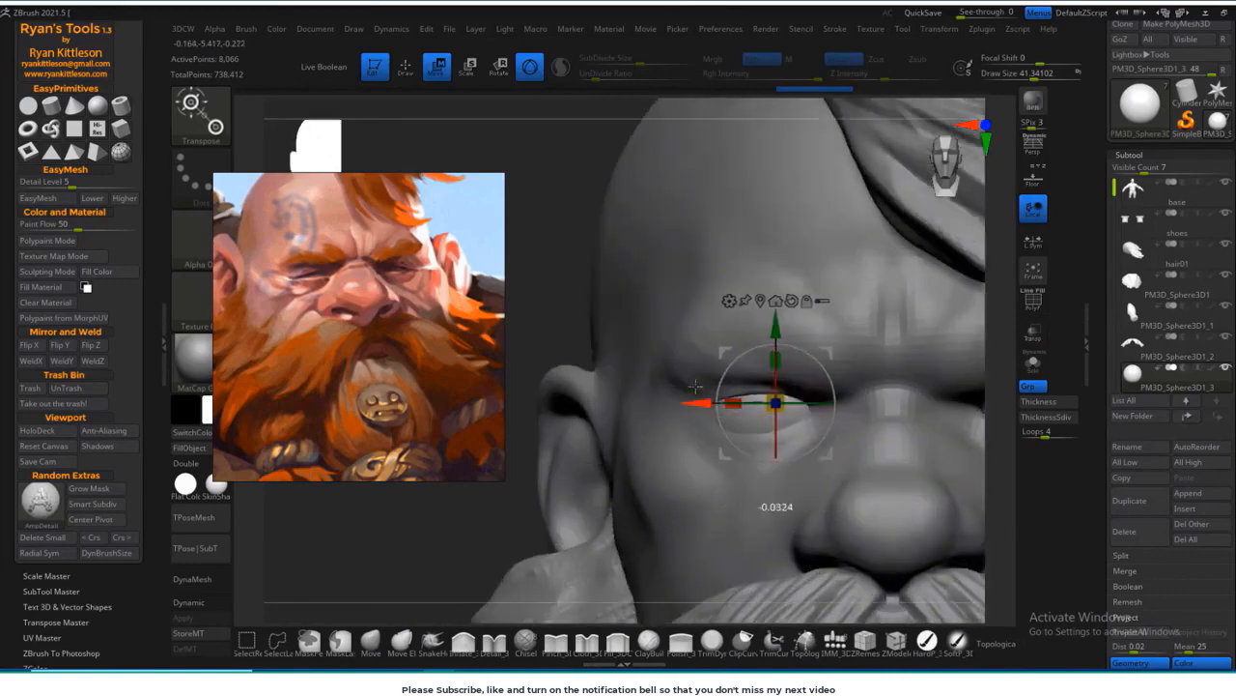
{"action": "right_click_drag", "start_coordinate": [471, 553], "coordinate": [550, 551], "text": "shift"}
{"action": "right_click_drag", "start_coordinate": [551, 550], "coordinate": [570, 599], "text": "ctrl"}
{"action": "left_click_drag", "start_coordinate": [748, 398], "coordinate": [779, 398]}
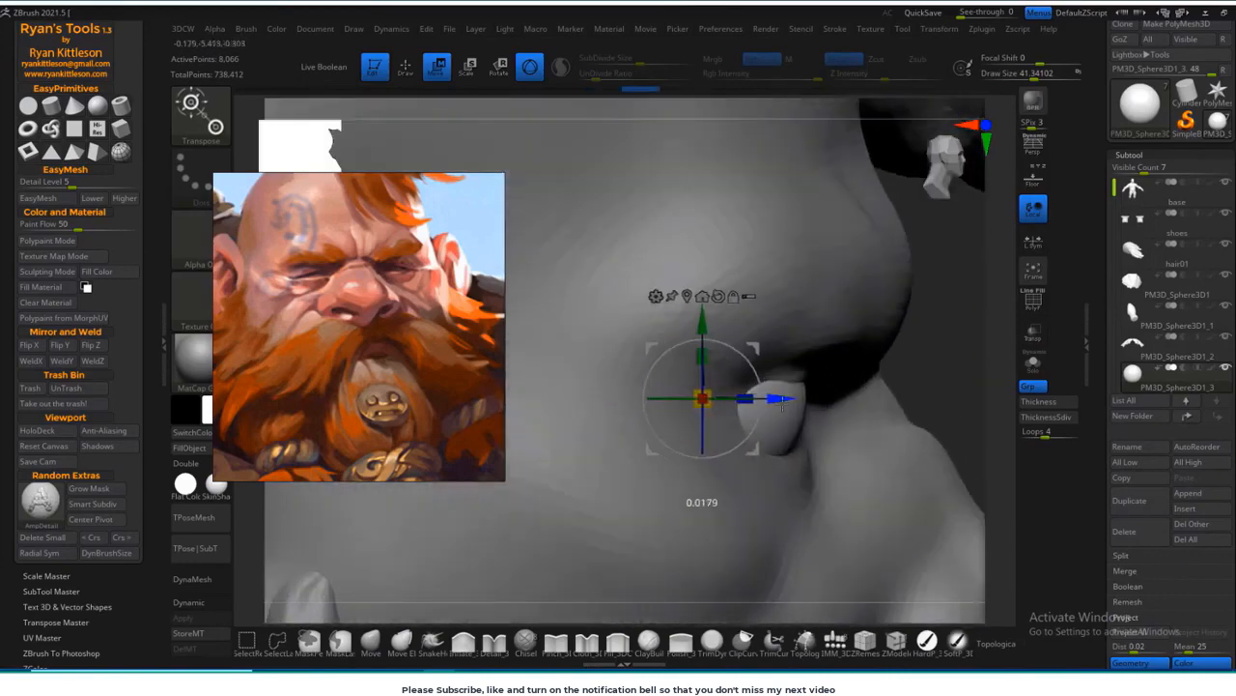
{"action": "right_click_drag", "start_coordinate": [779, 398], "coordinate": [706, 400], "text": "shift"}
{"action": "left_click_drag", "start_coordinate": [630, 400], "coordinate": [631, 400]}
{"action": "right_click_drag", "start_coordinate": [312, 590], "coordinate": [333, 512], "text": "ctrl"}
{"action": "right_click_drag", "start_coordinate": [334, 512], "coordinate": [571, 416]}
{"action": "right_click_drag", "start_coordinate": [703, 507], "coordinate": [710, 358], "text": "ctrl"}
Step: Make the base body the active subtool and build up the upper and lower eyelids around the eyeball with a small ClayBuildup brush
{"action": "right_click_drag", "start_coordinate": [710, 357], "coordinate": [402, 642], "text": "shift"}
{"action": "left_click", "coordinate": [648, 642]}
{"action": "mouse_move", "coordinate": [666, 440]}
{"action": "right_mouse_down"}
{"action": "mouse_move", "coordinate": [919, 387]}
{"action": "mouse_move", "coordinate": [908, 503]}
{"action": "right_mouse_up"}
{"action": "left_click", "coordinate": [745, 364], "text": "alt"}
{"action": "mouse_move", "coordinate": [757, 353]}
{"action": "right_mouse_down"}
{"action": "mouse_move", "coordinate": [679, 340]}
{"action": "mouse_move", "coordinate": [793, 350]}
{"action": "mouse_move", "coordinate": [784, 285]}
{"action": "right_mouse_up"}
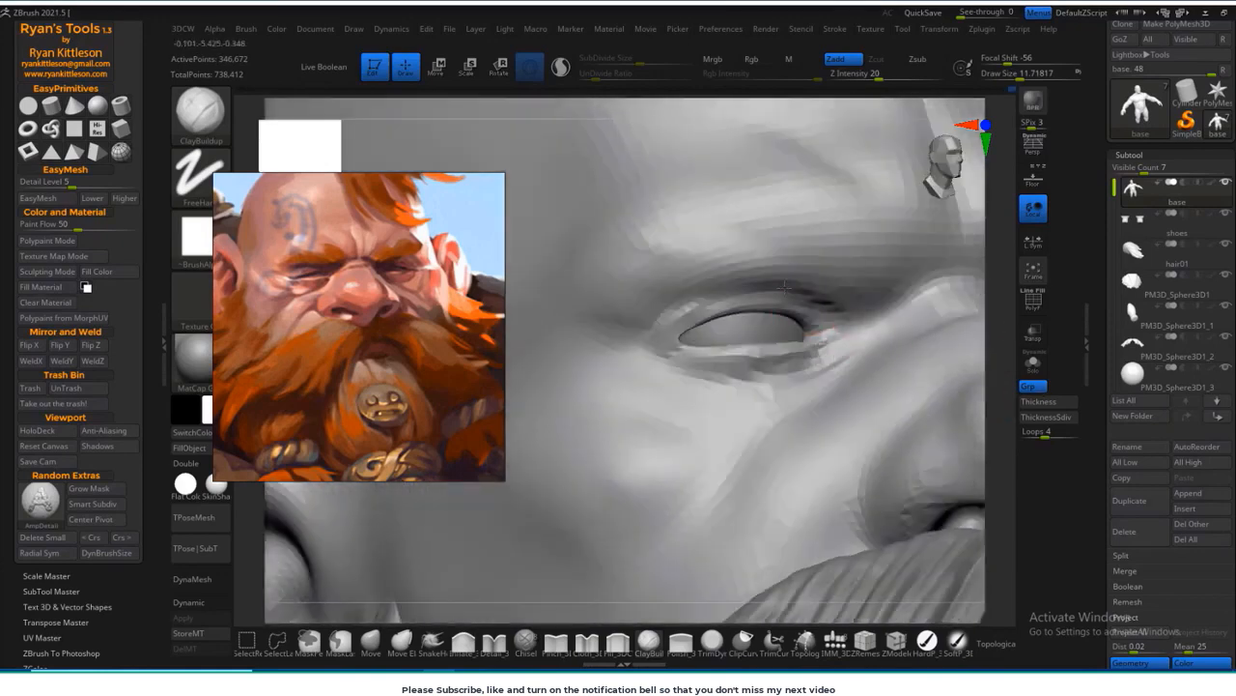
{"action": "mouse_move", "coordinate": [682, 331]}
{"action": "right_mouse_down", "text": "ctrl"}
{"action": "mouse_move", "coordinate": [566, 223]}
{"action": "mouse_move", "coordinate": [489, 549]}
{"action": "mouse_move", "coordinate": [555, 467]}
{"action": "right_mouse_up", "text": "ctrl"}
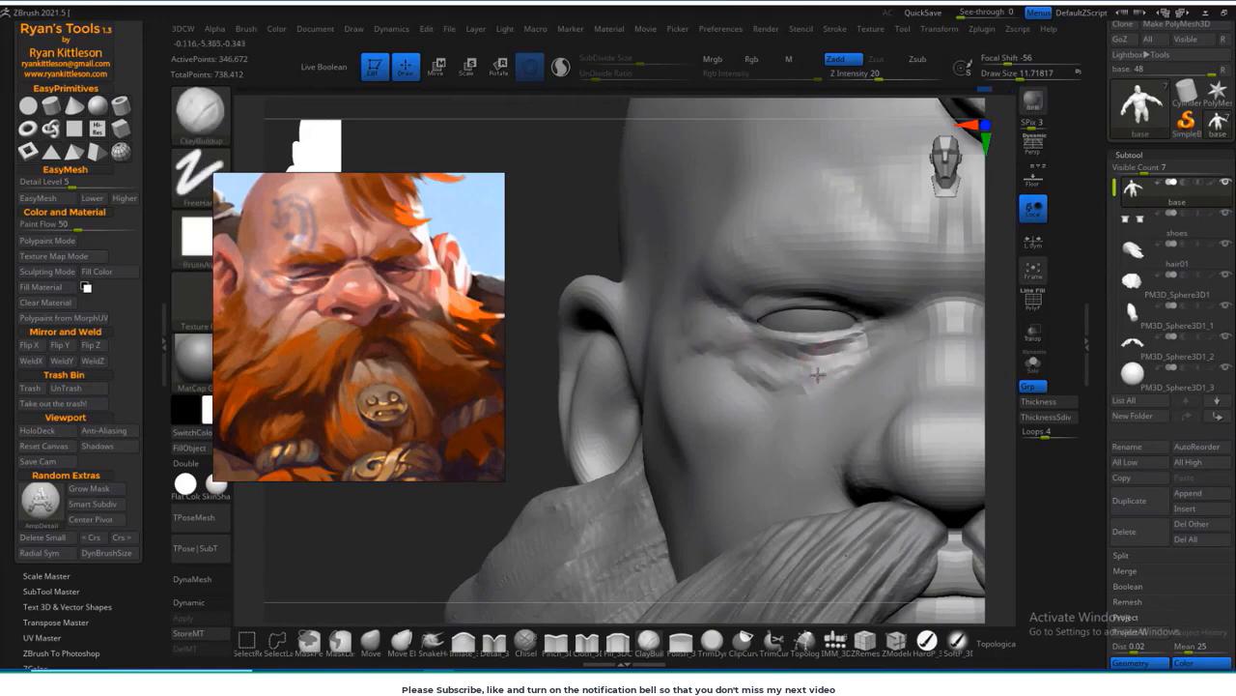
Step: Sculpt layered bags under the eyes and folds beside the nose bridge with ClayBuildup, blending them with Smooth
{"action": "mouse_move", "coordinate": [552, 477]}
{"action": "right_mouse_down", "text": "ctrl"}
{"action": "mouse_move", "coordinate": [624, 339]}
{"action": "mouse_move", "coordinate": [830, 290]}
{"action": "right_mouse_up", "text": "ctrl"}
{"action": "mouse_move", "coordinate": [831, 289]}
{"action": "right_mouse_down"}
{"action": "mouse_move", "coordinate": [886, 318]}
{"action": "mouse_move", "coordinate": [949, 320]}
{"action": "mouse_move", "coordinate": [937, 324]}
{"action": "right_mouse_up"}
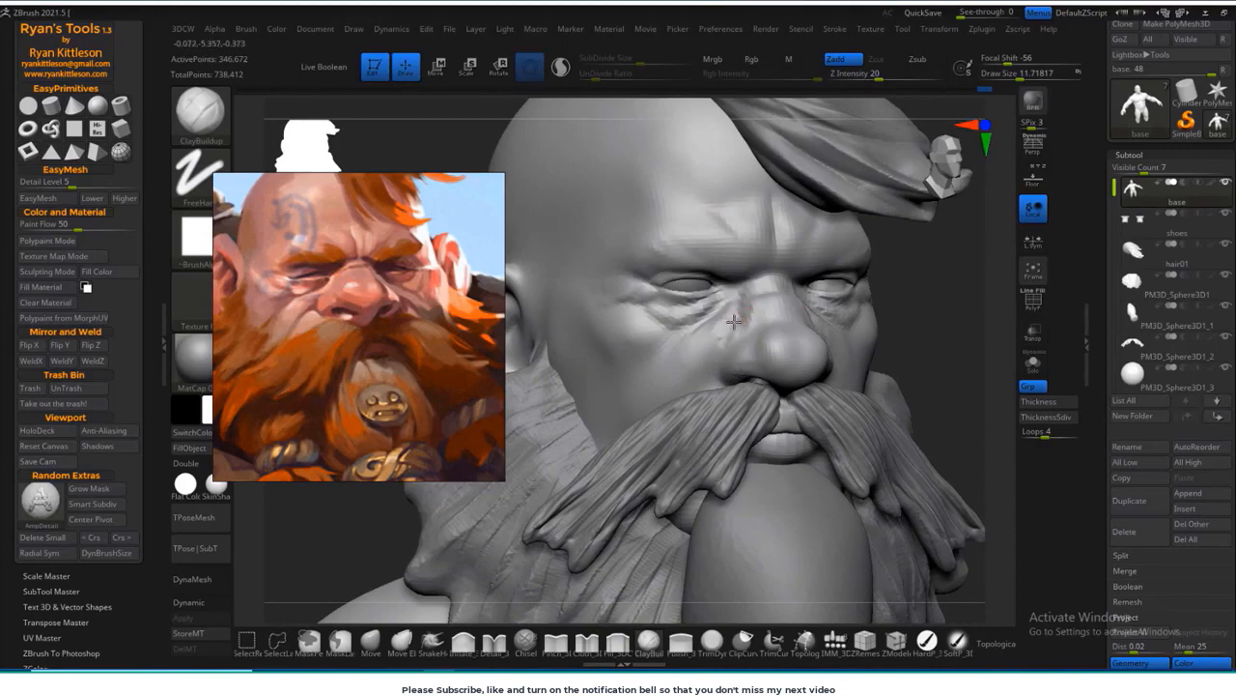
{"action": "left_click_drag", "start_coordinate": [739, 293], "coordinate": [752, 311], "text": "shift"}
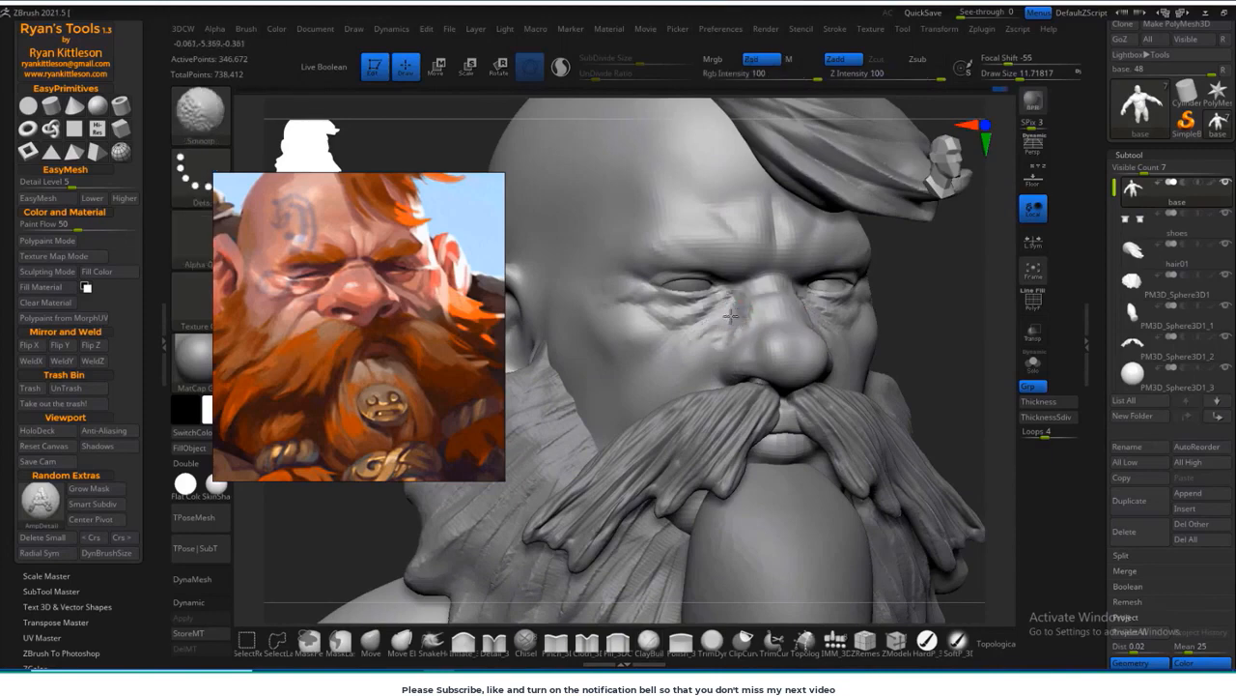
{"action": "right_click_drag", "start_coordinate": [753, 312], "coordinate": [850, 319], "text": "ctrl"}
{"action": "left_click_drag", "start_coordinate": [744, 287], "coordinate": [737, 308]}
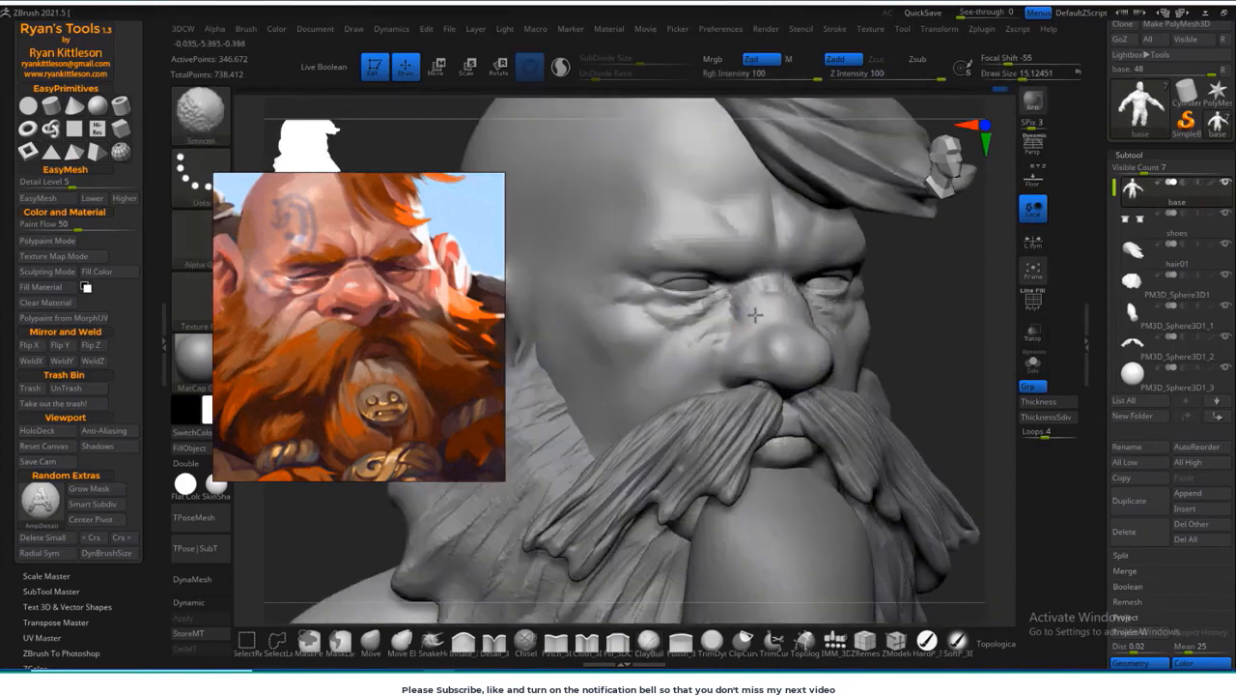
{"action": "mouse_move", "coordinate": [752, 309]}
{"action": "right_mouse_down", "text": "ctrl"}
{"action": "mouse_move", "coordinate": [880, 315]}
{"action": "mouse_move", "coordinate": [696, 345]}
{"action": "right_mouse_up", "text": "ctrl"}
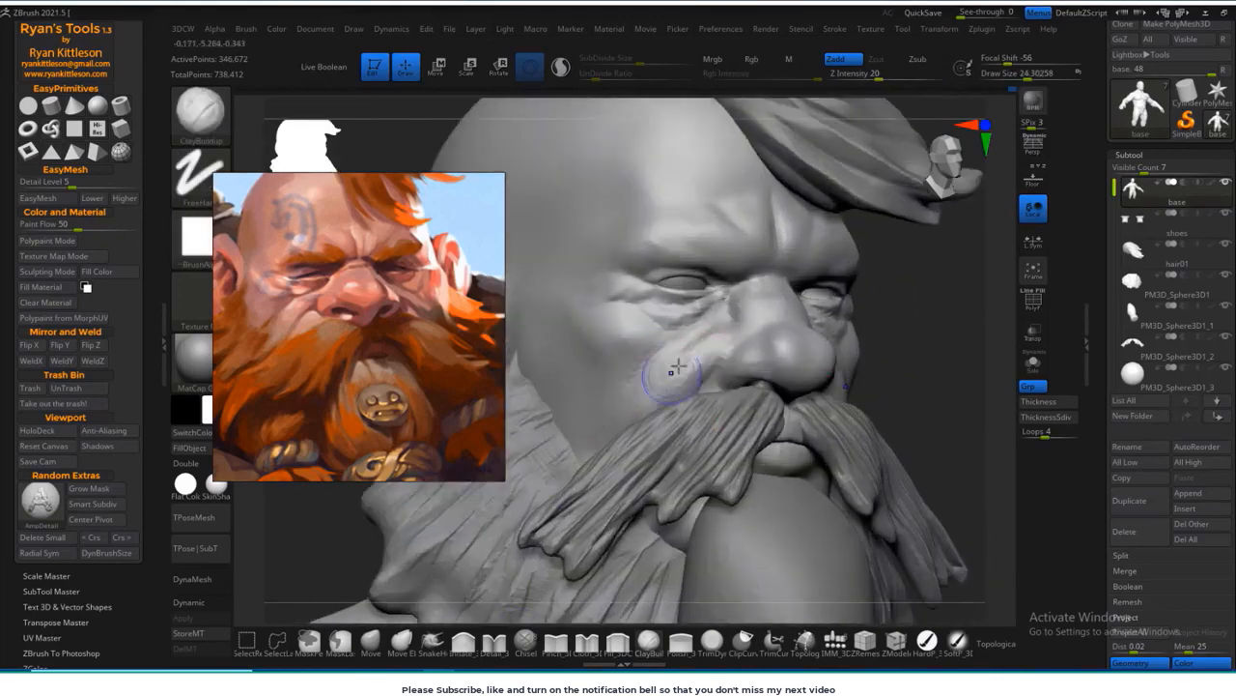
{"action": "mouse_move", "coordinate": [679, 366]}
{"action": "right_mouse_down", "text": "ctrl"}
{"action": "mouse_move", "coordinate": [853, 383]}
{"action": "mouse_move", "coordinate": [787, 372]}
{"action": "right_mouse_up", "text": "ctrl"}
{"action": "mouse_move", "coordinate": [788, 372]}
{"action": "right_mouse_down", "text": "ctrl"}
{"action": "mouse_move", "coordinate": [776, 260]}
{"action": "mouse_move", "coordinate": [763, 290]}
{"action": "right_mouse_up", "text": "ctrl"}
Step: Carve vertical frown lines between the eyebrows and sharpen the creases around the eyelids with DamStandard
{"action": "key", "text": "b"}
{"action": "key", "text": "d"}
{"action": "key", "text": "s"}
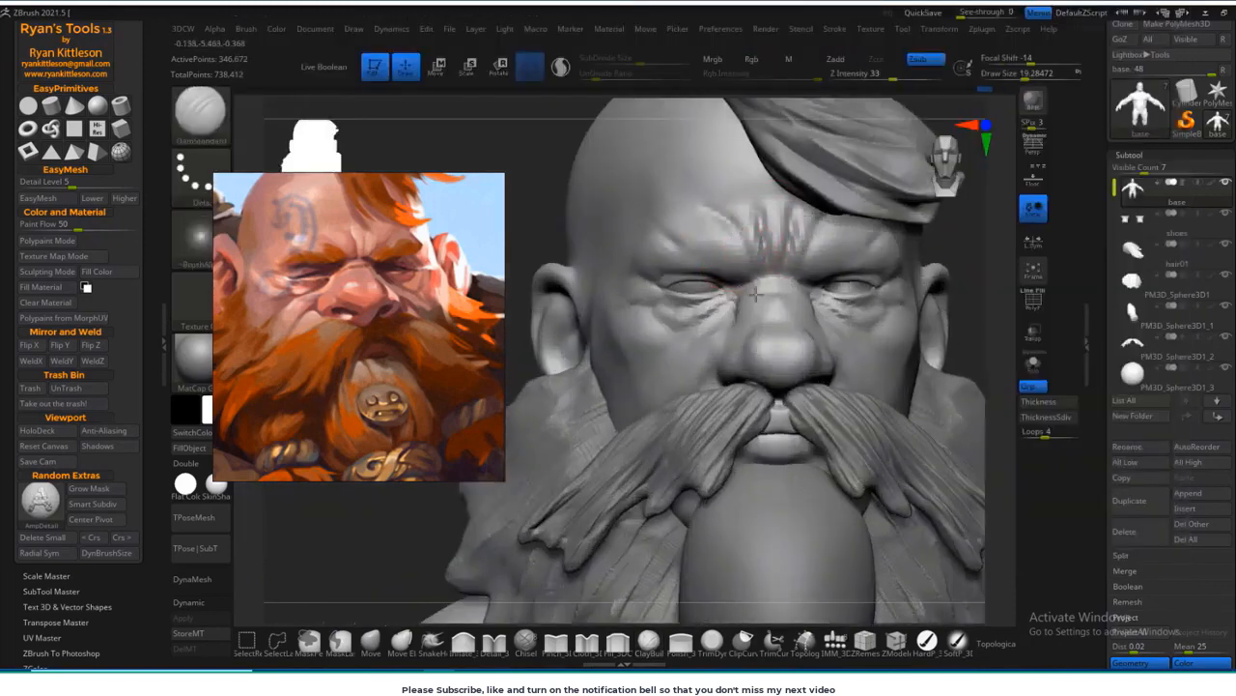
{"action": "right_click_drag", "start_coordinate": [754, 293], "coordinate": [627, 210]}
{"action": "key", "text": "shift"}
{"action": "mouse_move", "coordinate": [869, 319]}
{"action": "right_mouse_down", "text": "ctrl"}
{"action": "mouse_move", "coordinate": [903, 271]}
{"action": "mouse_move", "coordinate": [930, 303]}
{"action": "mouse_move", "coordinate": [951, 376]}
{"action": "right_mouse_up", "text": "ctrl"}
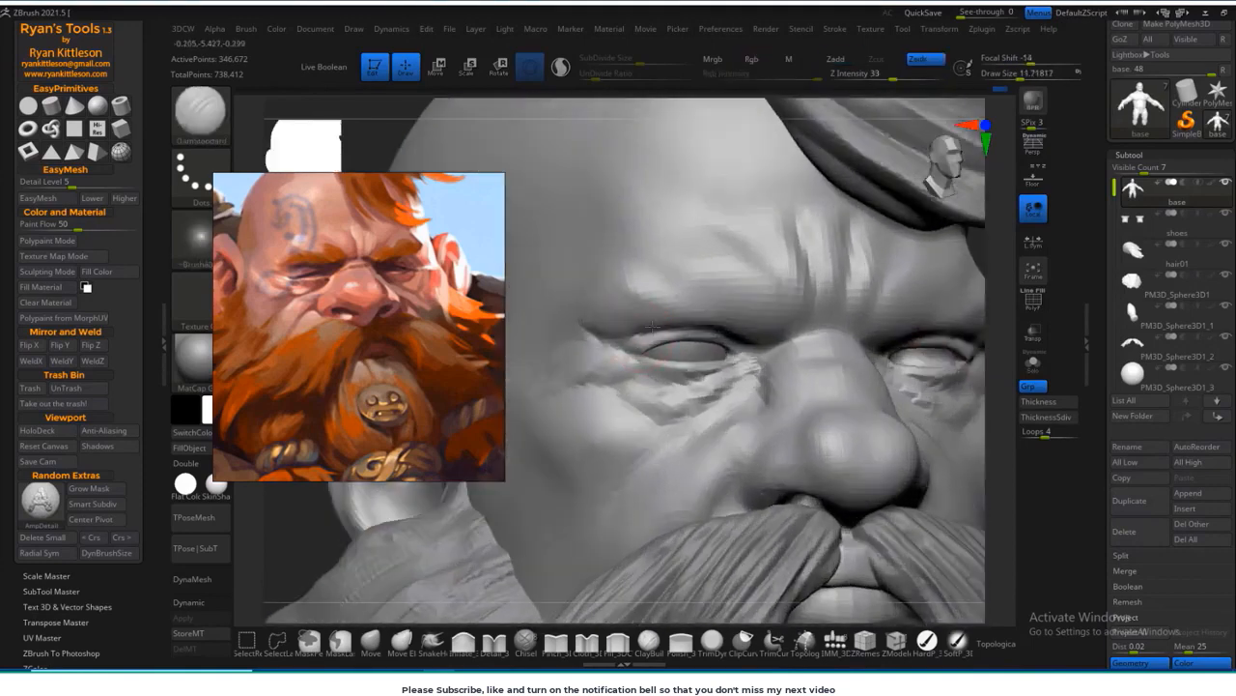
{"action": "right_click_drag", "start_coordinate": [751, 390], "coordinate": [871, 288], "text": "ctrl"}
{"action": "right_click_drag", "start_coordinate": [673, 251], "coordinate": [825, 367], "text": "ctrl"}
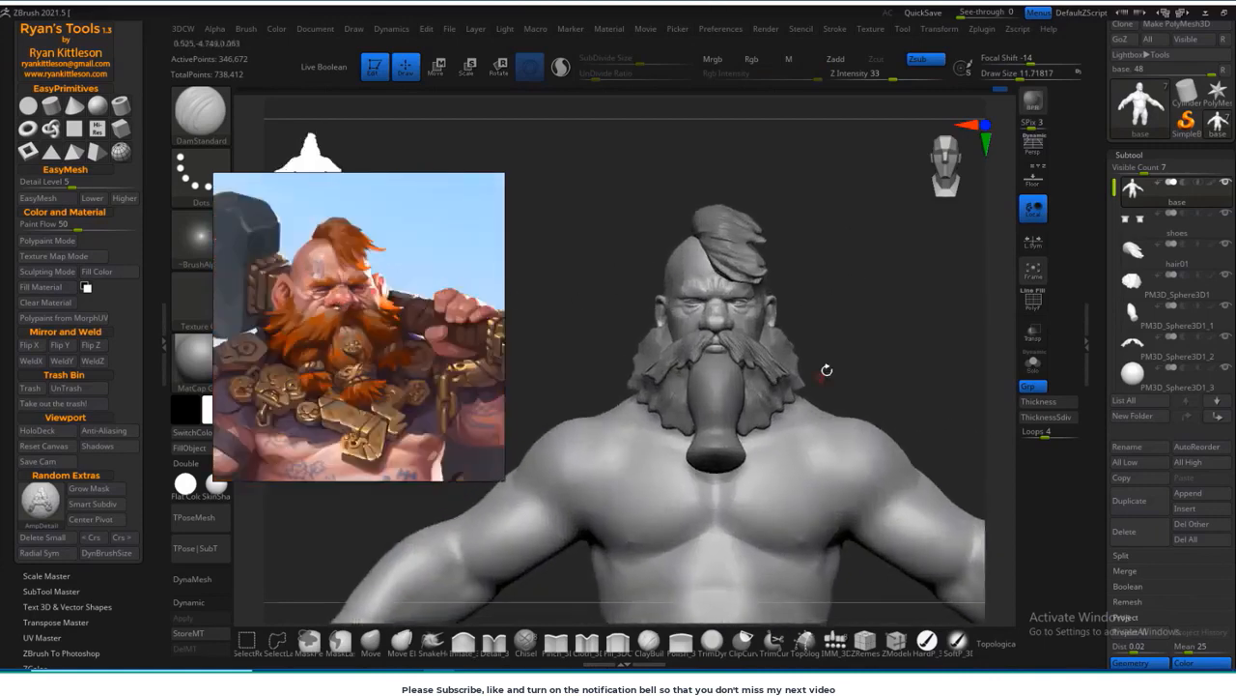
Step: Isolate the base body and reshape the side of the face and jaw with the Move brush
{"action": "left_click", "coordinate": [1028, 367]}
{"action": "key", "text": "b"}
{"action": "key", "text": "m"}
{"action": "key", "text": "v"}
{"action": "right_click_drag", "start_coordinate": [773, 318], "coordinate": [657, 372], "text": "ctrl"}
{"action": "key", "text": "s"}
{"action": "key", "text": "shift+d"}
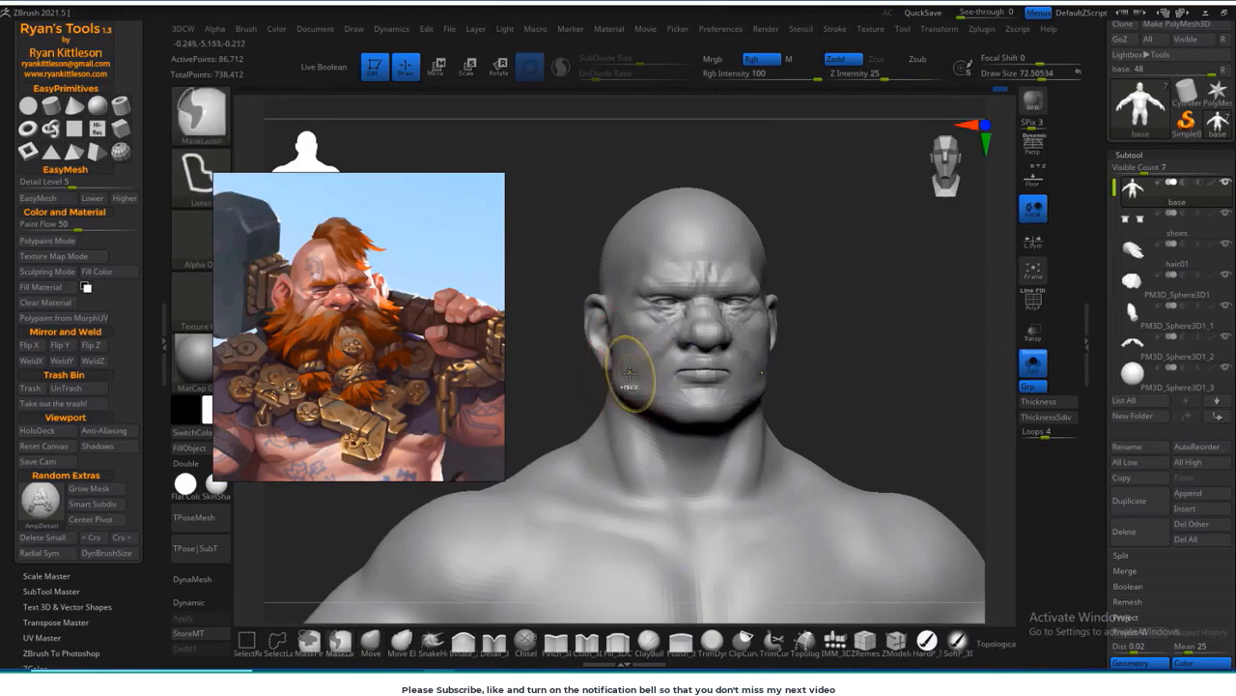
{"action": "left_click_drag", "start_coordinate": [847, 351], "coordinate": [913, 350]}
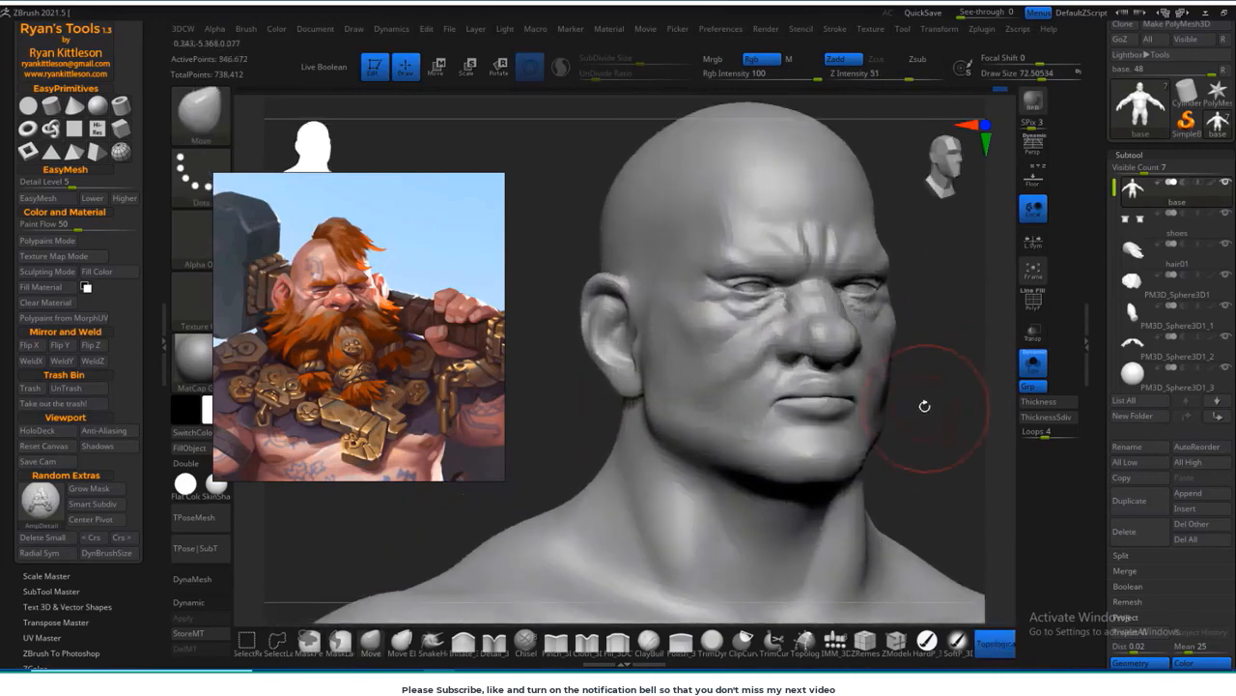
Step: Choose the ClayBuildup brush for detailing the ear and adjust its auto masking options
{"action": "left_click", "coordinate": [649, 639]}
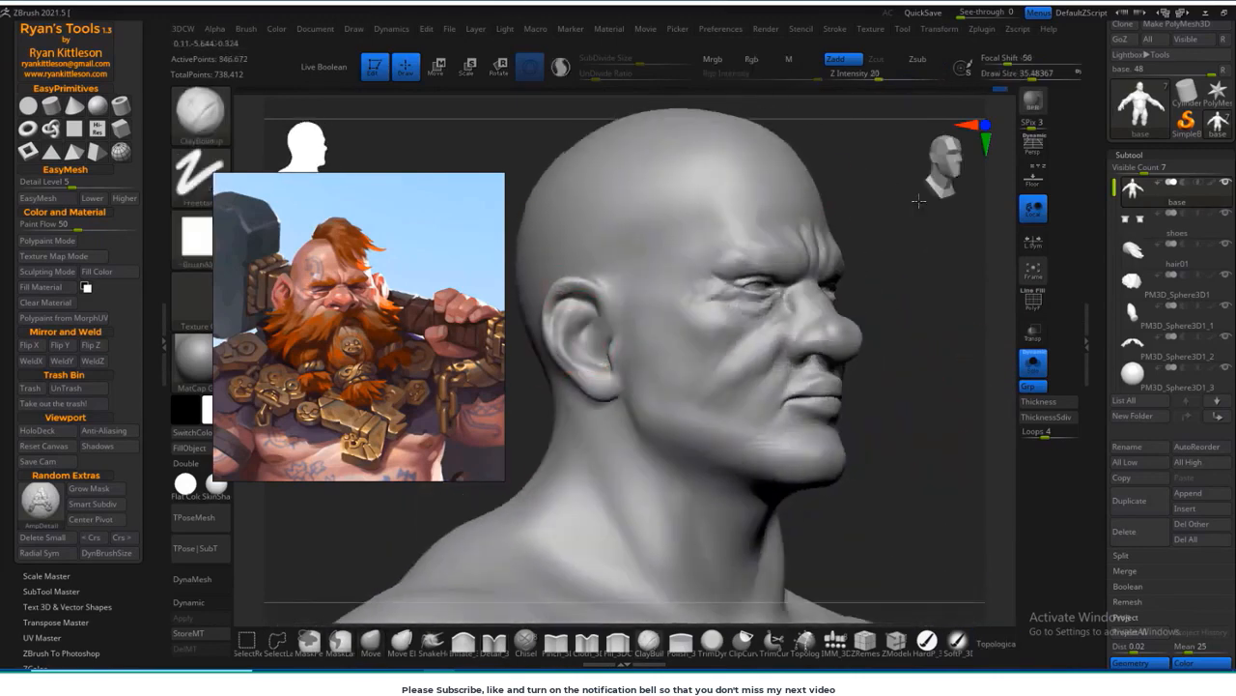
{"action": "right_click_drag", "start_coordinate": [919, 201], "coordinate": [733, 311], "text": "ctrl"}
{"action": "mouse_move", "coordinate": [568, 323]}
{"action": "left_mouse_down"}
{"action": "mouse_move", "coordinate": [544, 318]}
{"action": "mouse_move", "coordinate": [666, 314]}
{"action": "mouse_move", "coordinate": [580, 329]}
{"action": "left_mouse_up"}
{"action": "left_click_drag", "start_coordinate": [568, 466], "coordinate": [607, 517]}
{"action": "right_click_drag", "start_coordinate": [607, 517], "coordinate": [589, 464]}
{"action": "left_click", "coordinate": [248, 31]}
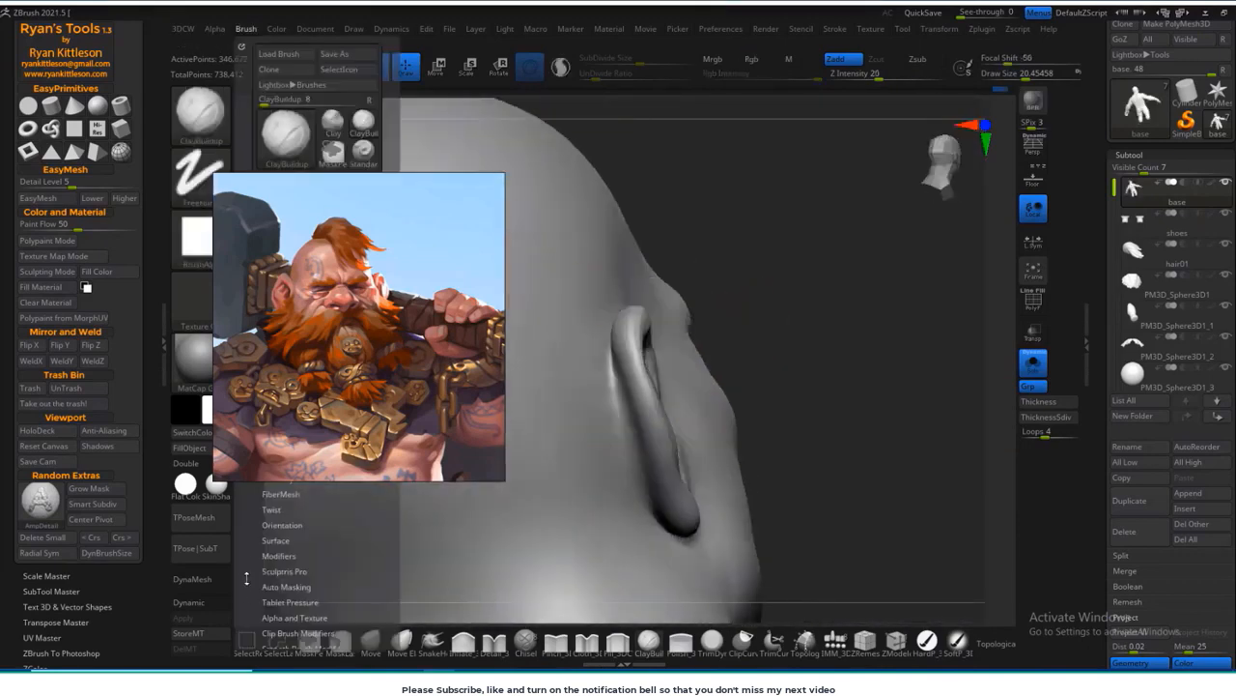
{"action": "left_click", "coordinate": [289, 586]}
{"action": "left_click_drag", "start_coordinate": [329, 626], "coordinate": [328, 561]}
Step: Build up the inner folds and rim of the ear with ClayBuildup, blending them with Smooth
{"action": "mouse_move", "coordinate": [676, 406]}
{"action": "right_mouse_down"}
{"action": "mouse_move", "coordinate": [788, 381]}
{"action": "mouse_move", "coordinate": [802, 362]}
{"action": "mouse_move", "coordinate": [687, 345]}
{"action": "right_mouse_up"}
{"action": "right_click_drag", "start_coordinate": [535, 533], "coordinate": [709, 437]}
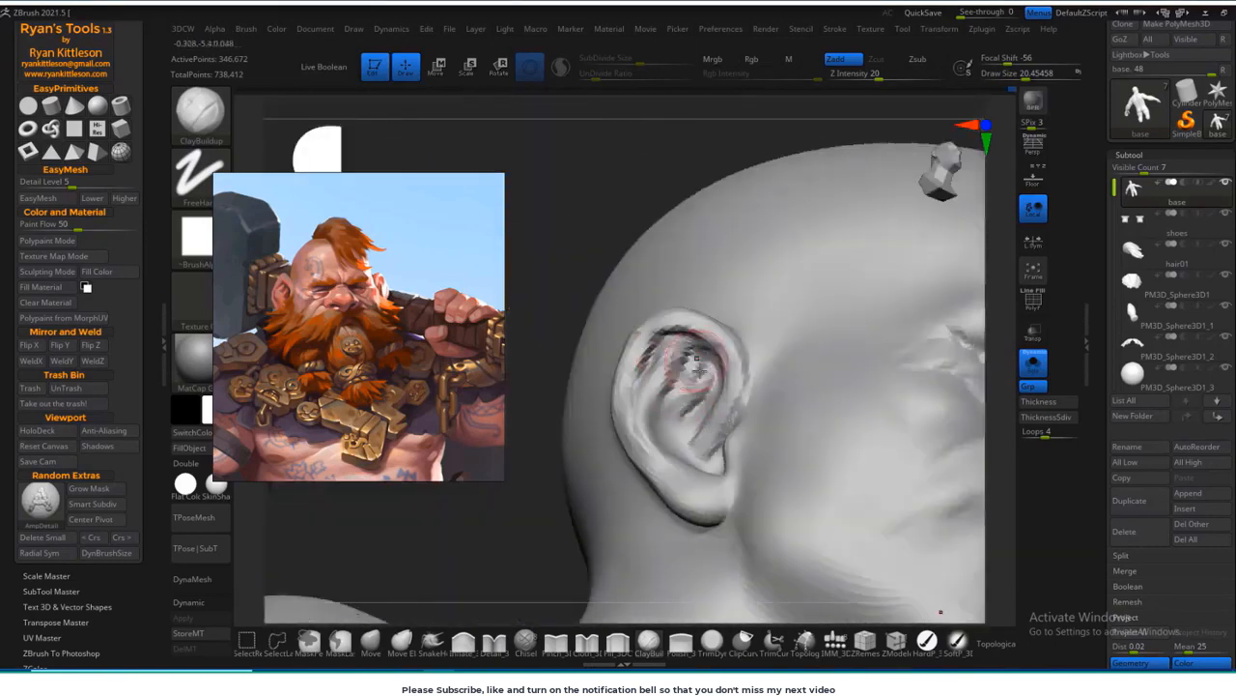
{"action": "left_click_drag", "start_coordinate": [678, 377], "coordinate": [701, 445], "text": "shift"}
{"action": "mouse_move", "coordinate": [706, 497]}
{"action": "right_mouse_down"}
{"action": "mouse_move", "coordinate": [598, 538]}
{"action": "mouse_move", "coordinate": [661, 503]}
{"action": "mouse_move", "coordinate": [710, 452]}
{"action": "right_mouse_up"}
{"action": "left_click_drag", "start_coordinate": [470, 579], "coordinate": [425, 546]}
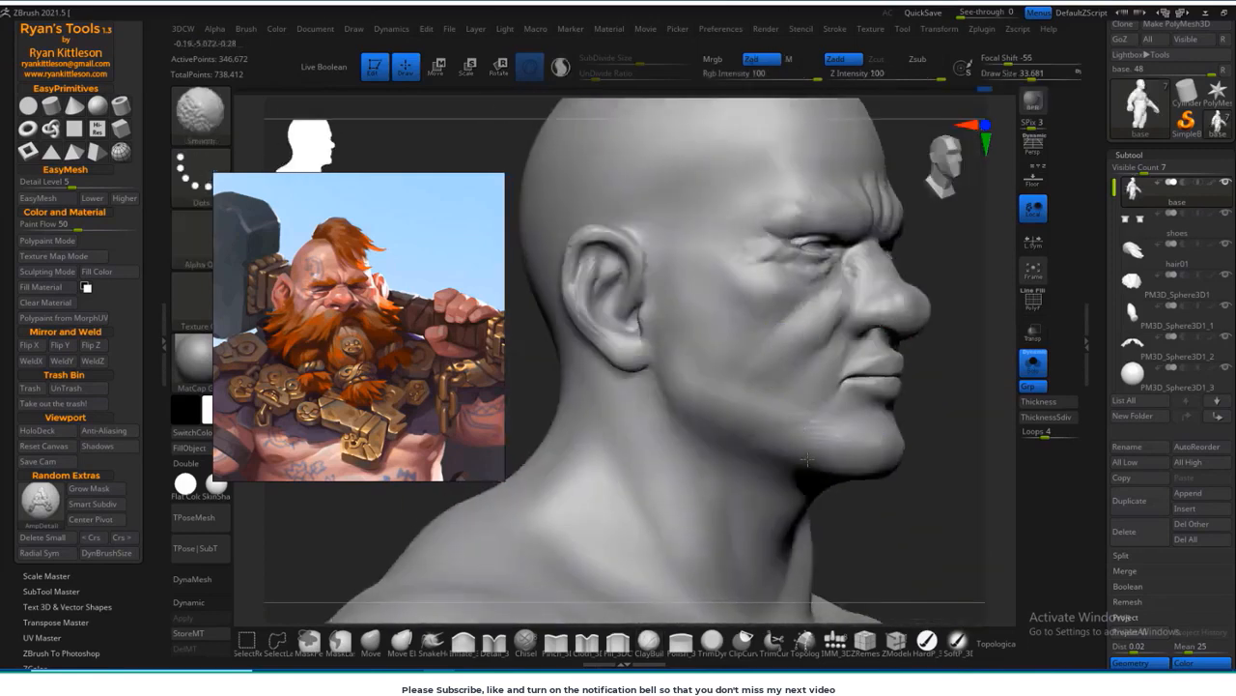
Step: Show all subtools again and reshape the ears from behind and from the front with the Move brush
{"action": "left_click_drag", "start_coordinate": [975, 372], "coordinate": [1005, 383]}
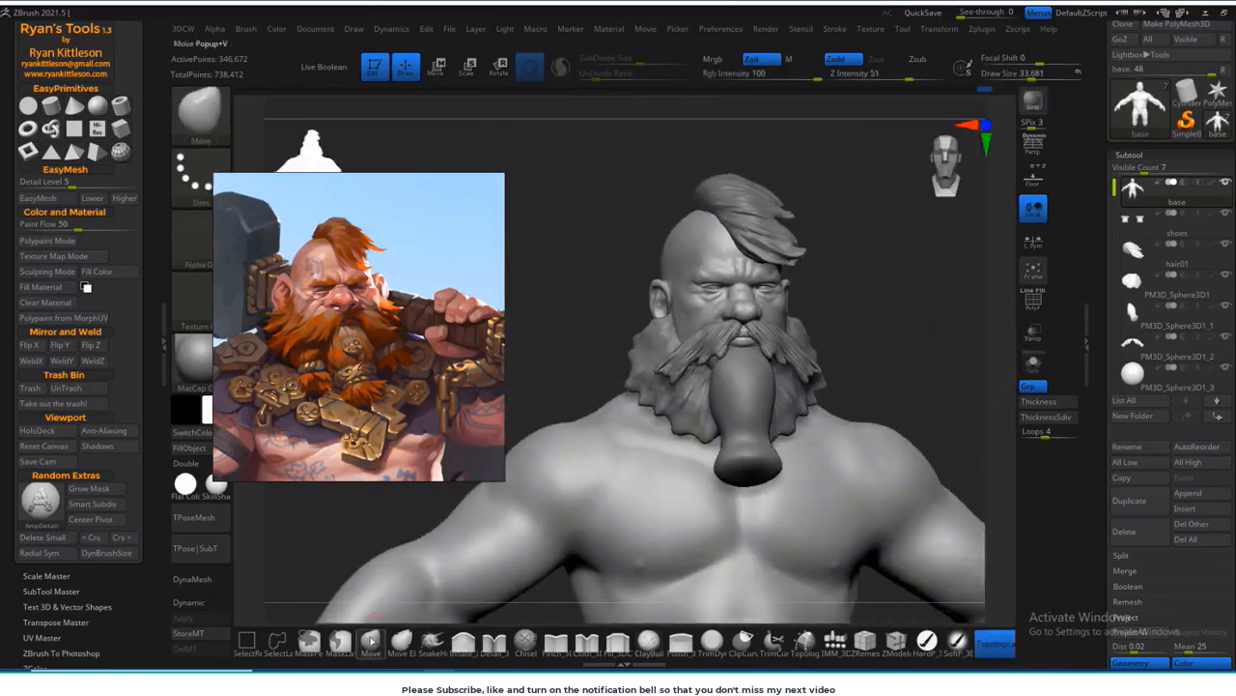
{"action": "right_click_drag", "start_coordinate": [924, 339], "coordinate": [719, 247]}
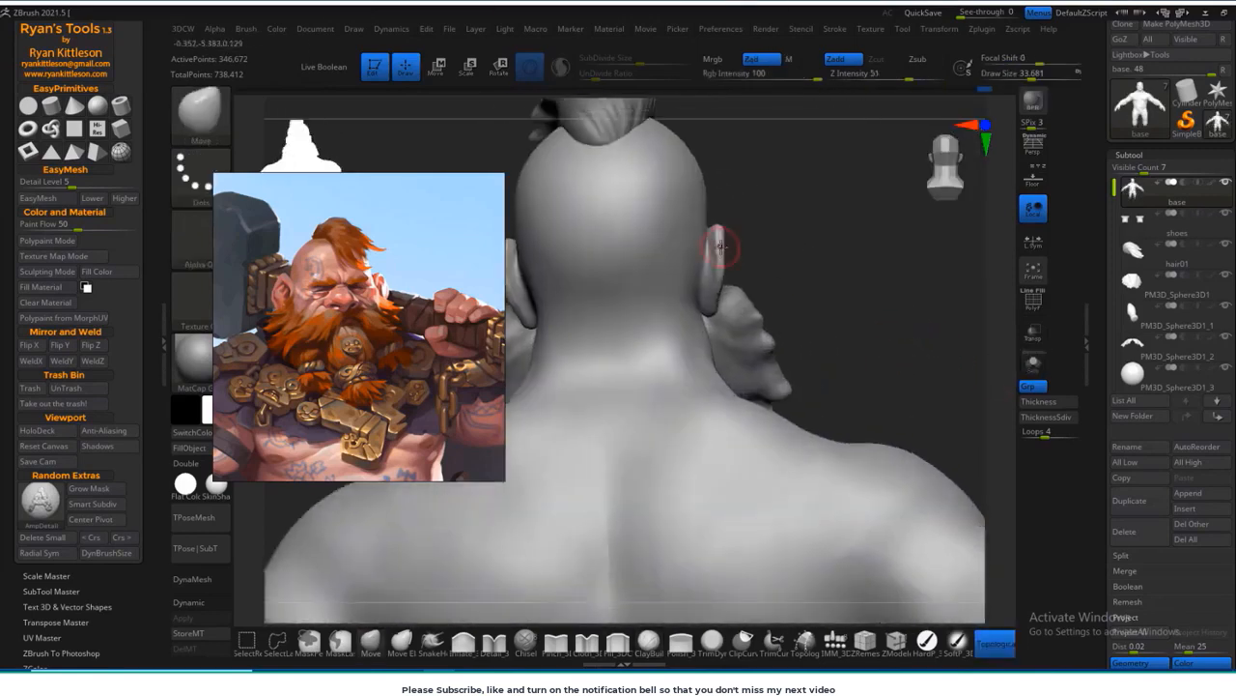
{"action": "left_click_drag", "start_coordinate": [816, 219], "coordinate": [713, 247]}
{"action": "right_click_drag", "start_coordinate": [717, 246], "coordinate": [628, 253]}
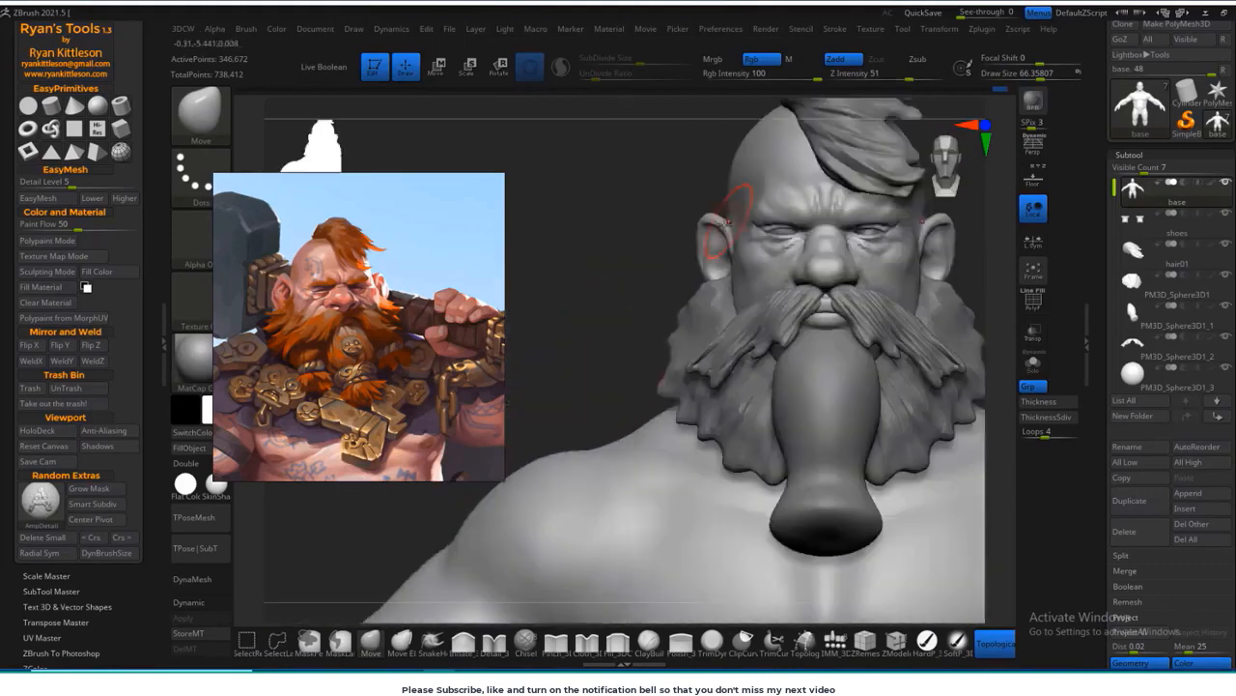
{"action": "right_click_drag", "start_coordinate": [632, 338], "coordinate": [619, 227], "text": "ctrl"}
{"action": "right_click_drag", "start_coordinate": [850, 454], "coordinate": [893, 462]}
{"action": "right_click_drag", "start_coordinate": [902, 519], "coordinate": [897, 490], "text": "alt"}
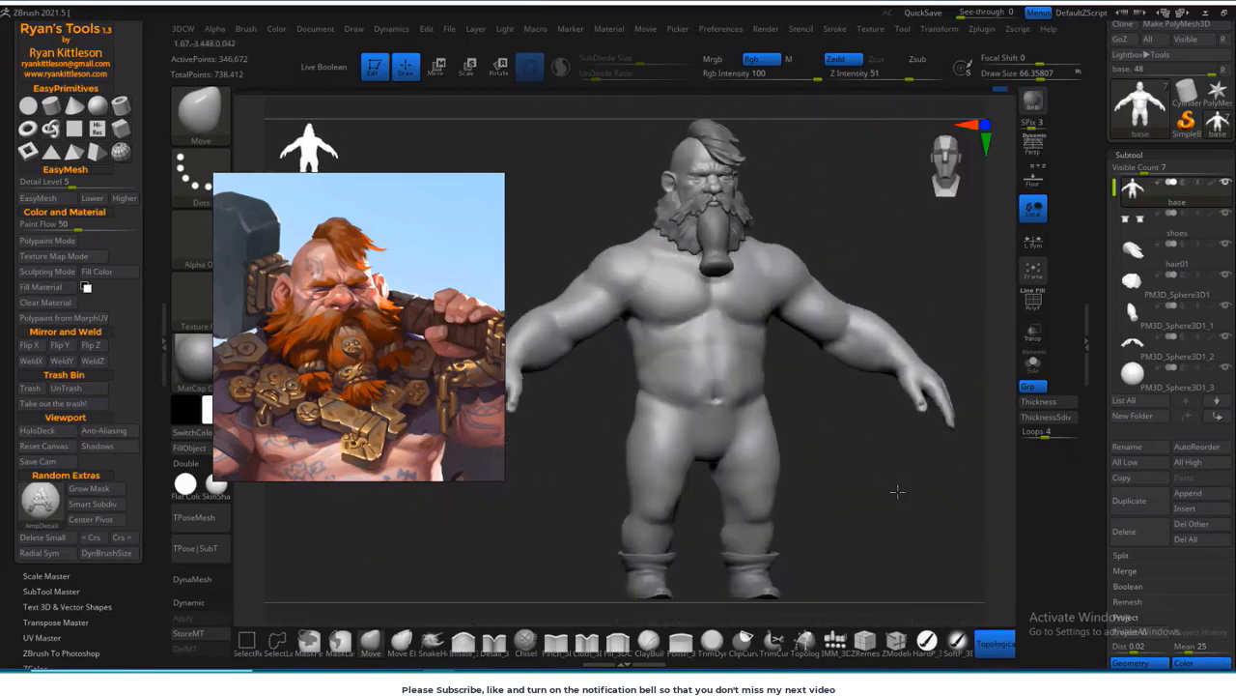
Step: Save the tool as Dwarf_01 in the scenes folder
{"action": "left_click_drag", "start_coordinate": [1114, 58], "coordinate": [1114, 145]}
{"action": "left_click", "coordinate": [1191, 50]}
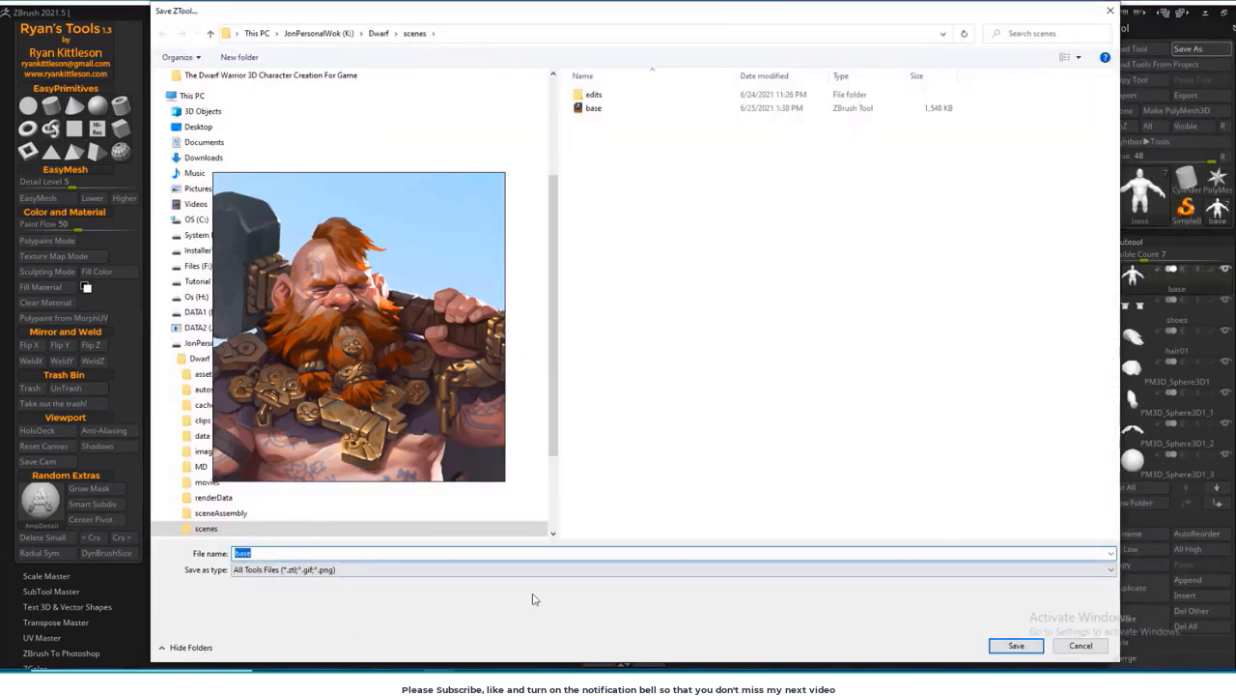
{"action": "type", "text": "Dwarf_01"}
{"action": "key", "text": "Return"}
Step: Carve creases across the torso beneath the chest and along the ribcage with a large DamStandard brush
{"action": "right_click_drag", "start_coordinate": [909, 448], "coordinate": [863, 453]}
{"action": "left_click", "coordinate": [179, 119]}
{"action": "key", "text": "d"}
{"action": "key", "text": "s"}
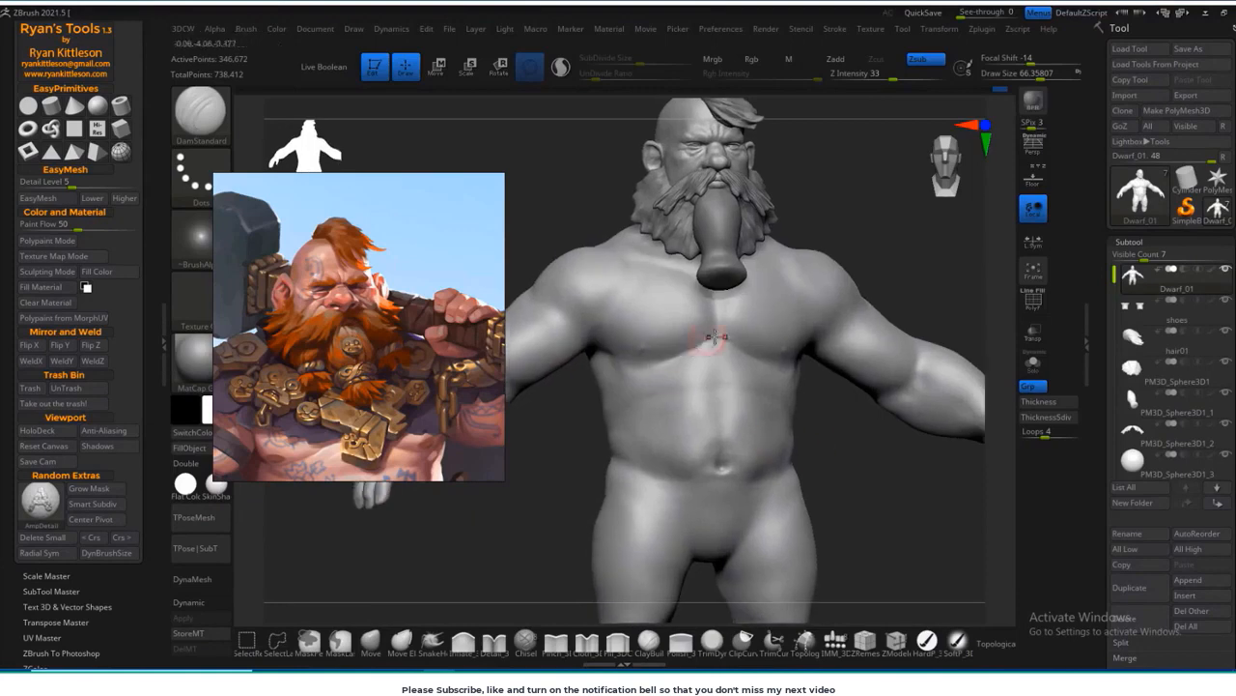
{"action": "right_click_drag", "start_coordinate": [871, 468], "coordinate": [916, 473]}
{"action": "left_click_drag", "start_coordinate": [713, 387], "coordinate": [665, 417]}
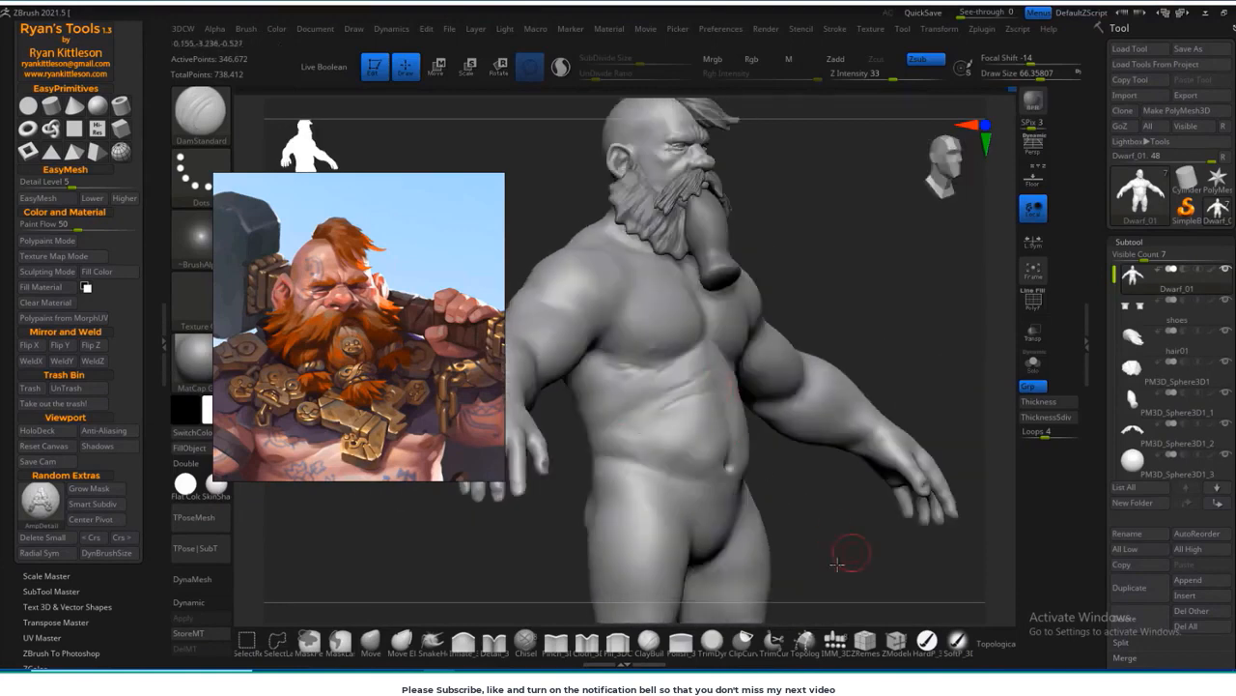
{"action": "right_click_drag", "start_coordinate": [853, 553], "coordinate": [817, 556]}
{"action": "left_click_drag", "start_coordinate": [679, 392], "coordinate": [710, 381], "text": "shift"}
Step: Duplicate the central beard braid and move the copy towards the character's right side
{"action": "mouse_move", "coordinate": [869, 435]}
{"action": "right_mouse_down"}
{"action": "mouse_move", "coordinate": [842, 431]}
{"action": "mouse_move", "coordinate": [873, 298]}
{"action": "mouse_move", "coordinate": [894, 458]}
{"action": "mouse_move", "coordinate": [869, 287]}
{"action": "mouse_move", "coordinate": [856, 339]}
{"action": "mouse_move", "coordinate": [887, 342]}
{"action": "right_mouse_up"}
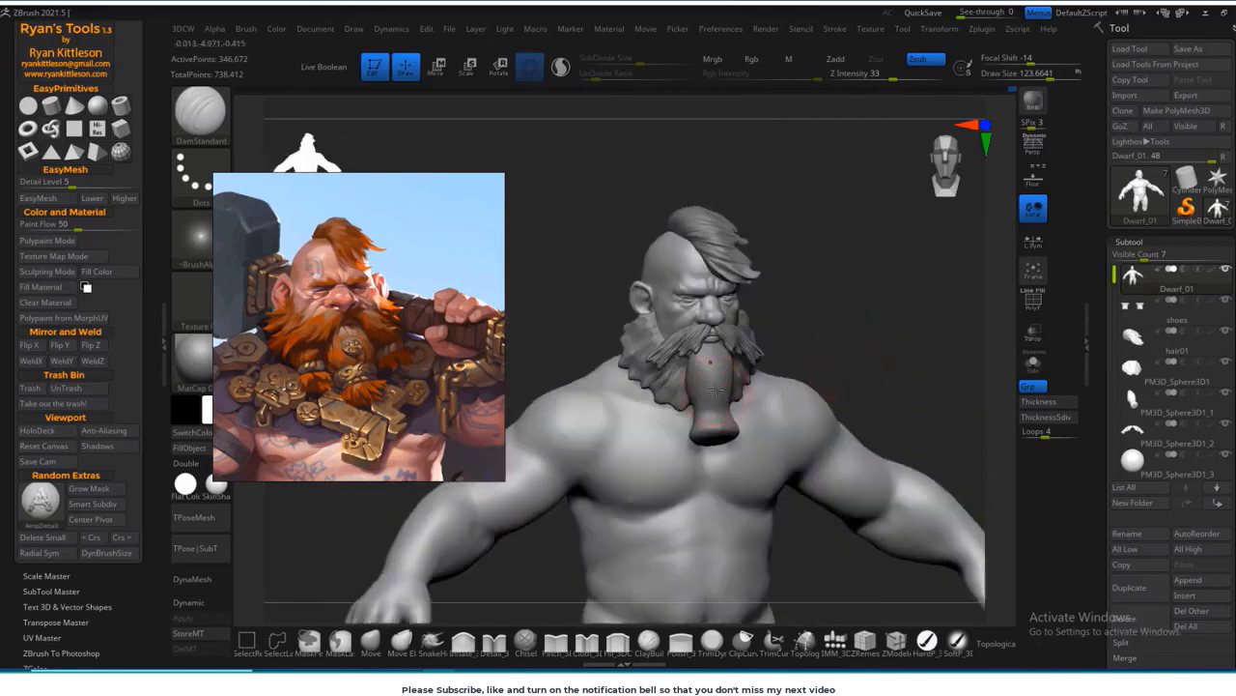
{"action": "left_click", "coordinate": [715, 390], "text": "alt"}
{"action": "mouse_move", "coordinate": [894, 411]}
{"action": "right_mouse_down"}
{"action": "mouse_move", "coordinate": [862, 414]}
{"action": "mouse_move", "coordinate": [918, 408]}
{"action": "right_mouse_up"}
{"action": "left_click", "coordinate": [1139, 587]}
{"action": "key", "text": "w"}
{"action": "left_click_drag", "start_coordinate": [717, 404], "coordinate": [703, 386]}
{"action": "right_click_drag", "start_coordinate": [899, 406], "coordinate": [841, 405]}
{"action": "left_click_drag", "start_coordinate": [738, 313], "coordinate": [746, 327]}
{"action": "left_click_drag", "start_coordinate": [615, 351], "coordinate": [588, 351]}
Step: Rotate and shift the copied braid so it tilts outward beside the central braid, beneath the moustache
{"action": "right_click_drag", "start_coordinate": [817, 331], "coordinate": [893, 333]}
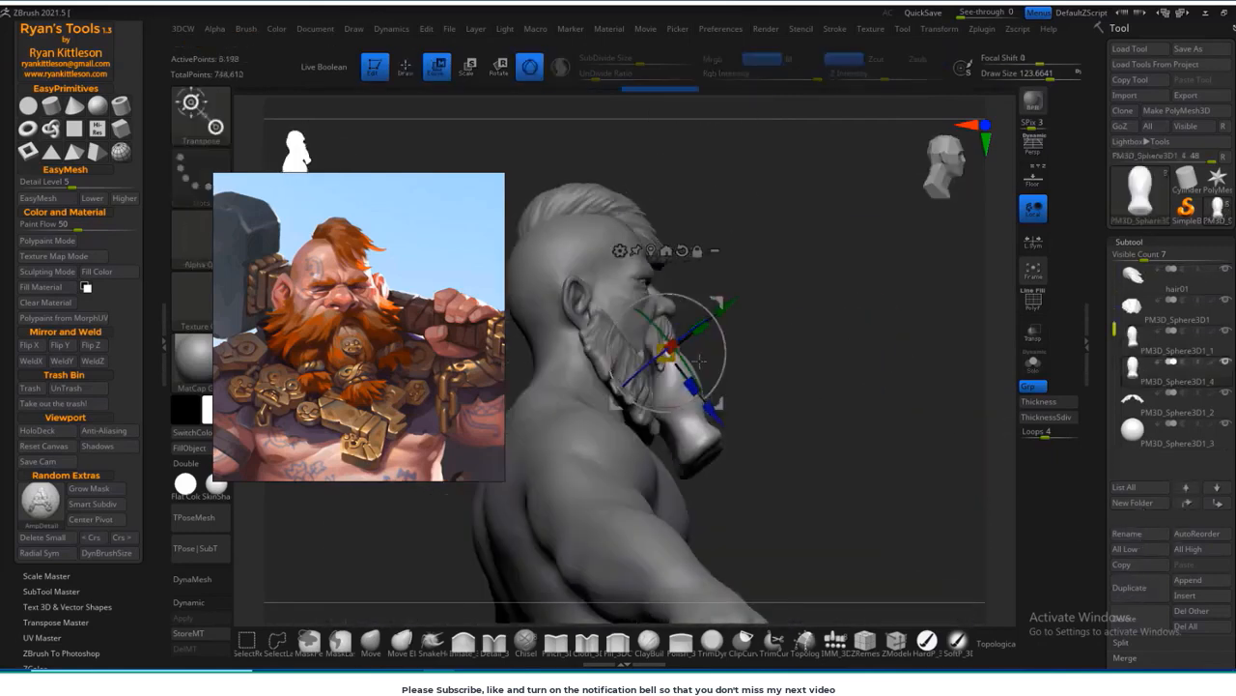
{"action": "left_click_drag", "start_coordinate": [667, 354], "coordinate": [671, 346]}
{"action": "right_click_drag", "start_coordinate": [894, 333], "coordinate": [817, 333]}
{"action": "left_click_drag", "start_coordinate": [667, 354], "coordinate": [670, 338]}
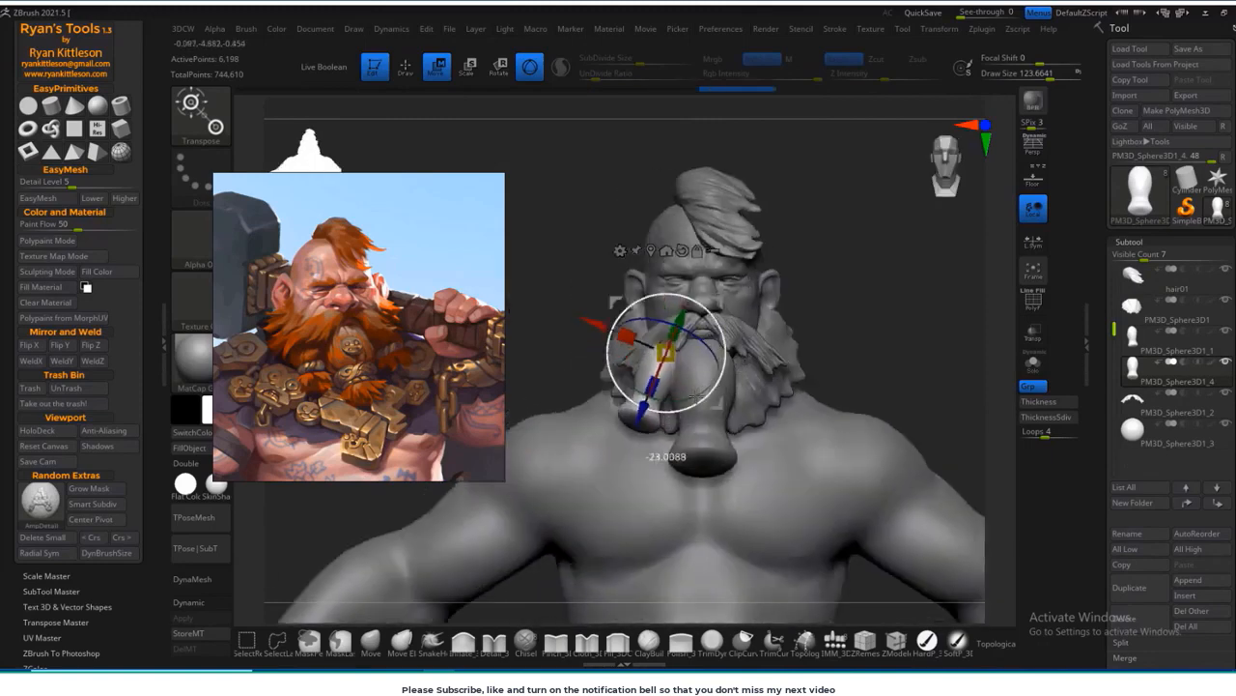
{"action": "right_click_drag", "start_coordinate": [822, 334], "coordinate": [898, 333]}
{"action": "left_click_drag", "start_coordinate": [667, 354], "coordinate": [672, 348]}
{"action": "right_click_drag", "start_coordinate": [894, 334], "coordinate": [817, 333]}
{"action": "left_click_drag", "start_coordinate": [666, 354], "coordinate": [663, 361]}
{"action": "right_click_drag", "start_coordinate": [859, 254], "coordinate": [952, 314]}
{"action": "left_click_drag", "start_coordinate": [713, 327], "coordinate": [715, 328]}
{"action": "right_click_drag", "start_coordinate": [977, 305], "coordinate": [916, 301]}
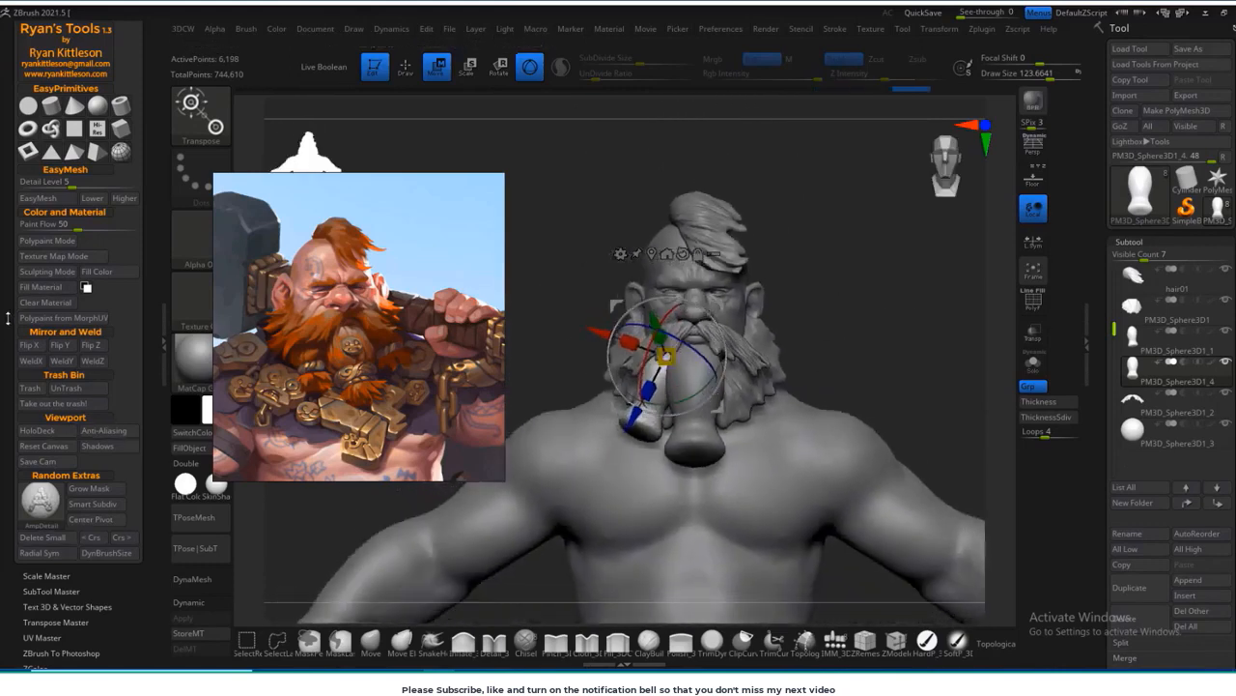
Step: Mirror the side braid across the X axis onto the other side of the beard with WeldX
{"action": "left_click_drag", "start_coordinate": [8, 318], "coordinate": [8, 335]}
{"action": "left_click", "coordinate": [30, 375]}
{"action": "mouse_move", "coordinate": [850, 386]}
{"action": "right_mouse_down", "text": "ctrl"}
{"action": "mouse_move", "coordinate": [847, 331]}
{"action": "mouse_move", "coordinate": [821, 328]}
{"action": "mouse_move", "coordinate": [887, 319]}
{"action": "mouse_move", "coordinate": [888, 382]}
{"action": "right_mouse_up", "text": "ctrl"}
Step: Carve lengthwise hair strands into the two side braids with DamStandard
{"action": "left_click", "coordinate": [407, 69]}
{"action": "right_click_drag", "start_coordinate": [870, 319], "coordinate": [904, 320]}
{"action": "left_click_drag", "start_coordinate": [648, 399], "coordinate": [640, 435]}
{"action": "mouse_move", "coordinate": [899, 319]}
{"action": "right_mouse_down"}
{"action": "mouse_move", "coordinate": [932, 321]}
{"action": "mouse_move", "coordinate": [860, 318]}
{"action": "right_mouse_up"}
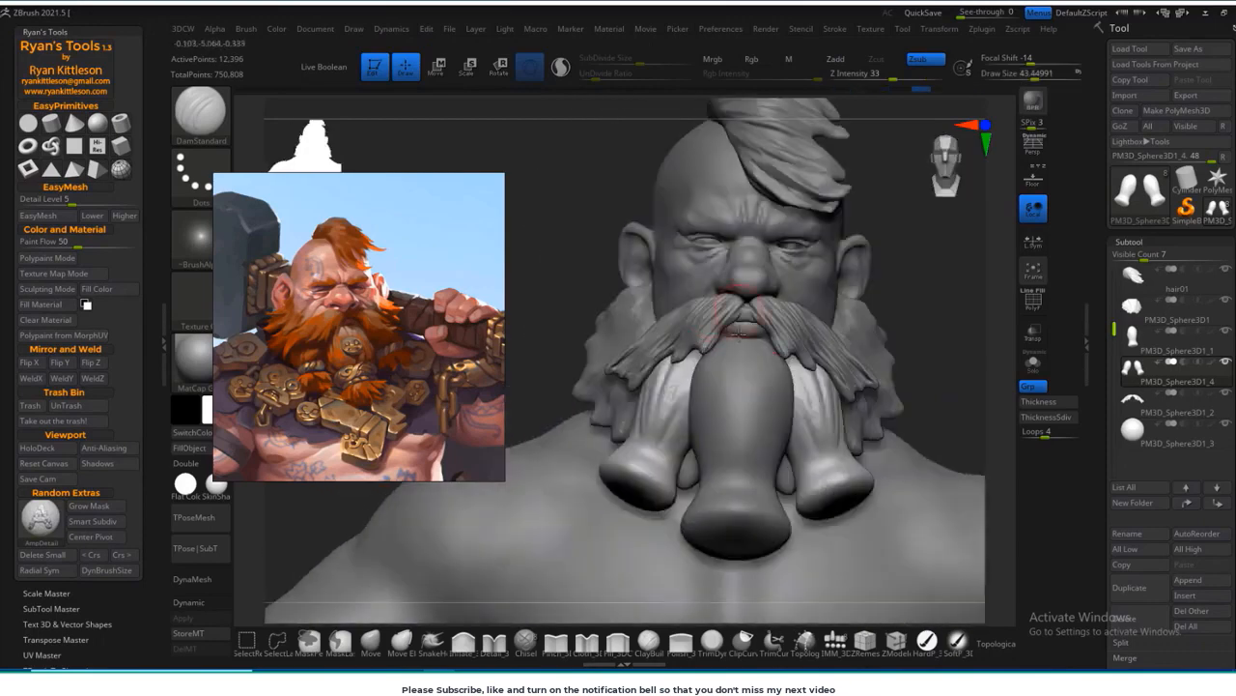
{"action": "right_click_drag", "start_coordinate": [739, 331], "coordinate": [841, 397]}
{"action": "right_click_drag", "start_coordinate": [640, 505], "coordinate": [570, 512]}
Step: Make the central beard braid the active subtool and carve lengthwise hair strands into it with DamStandard
{"action": "left_click", "coordinate": [703, 387], "text": "alt"}
{"action": "left_click_drag", "start_coordinate": [723, 333], "coordinate": [713, 411]}
{"action": "right_click_drag", "start_coordinate": [773, 464], "coordinate": [750, 462]}
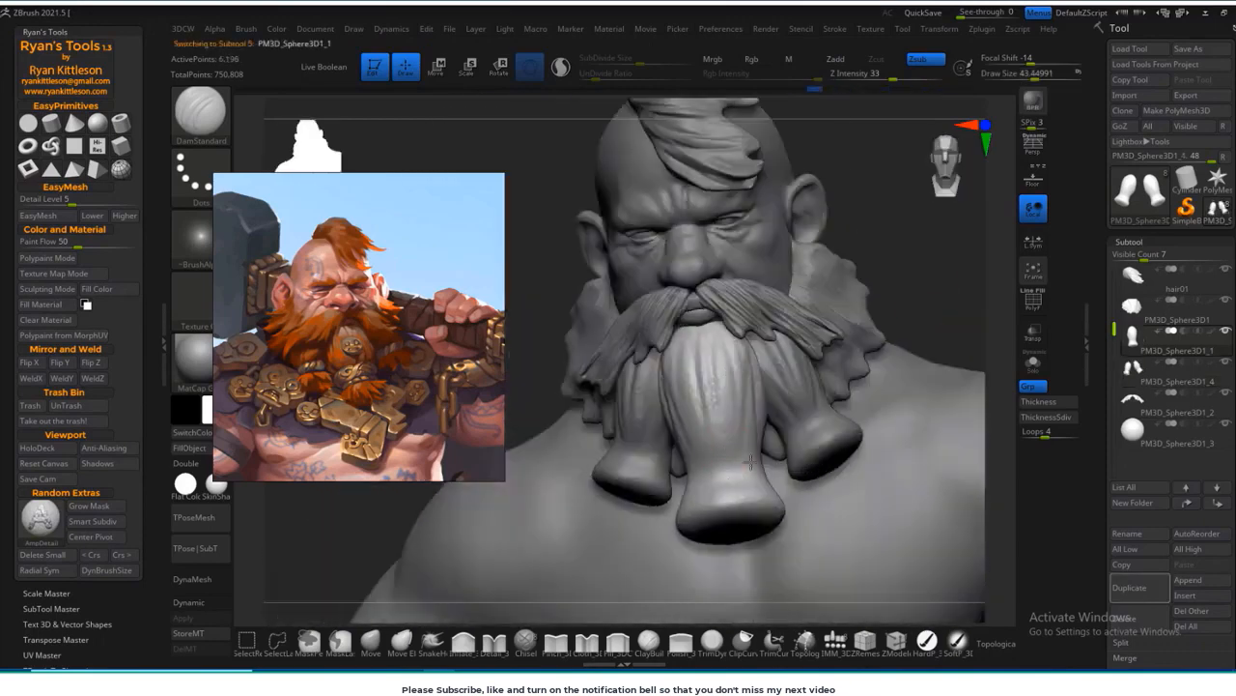
{"action": "right_click_drag", "start_coordinate": [891, 327], "coordinate": [859, 333]}
{"action": "left_click_drag", "start_coordinate": [709, 509], "coordinate": [703, 439]}
{"action": "right_click_drag", "start_coordinate": [830, 253], "coordinate": [847, 356]}
{"action": "key", "text": "shift+f"}
{"action": "key", "text": "shift+f"}
{"action": "right_click_drag", "start_coordinate": [869, 580], "coordinate": [853, 451], "text": "alt"}
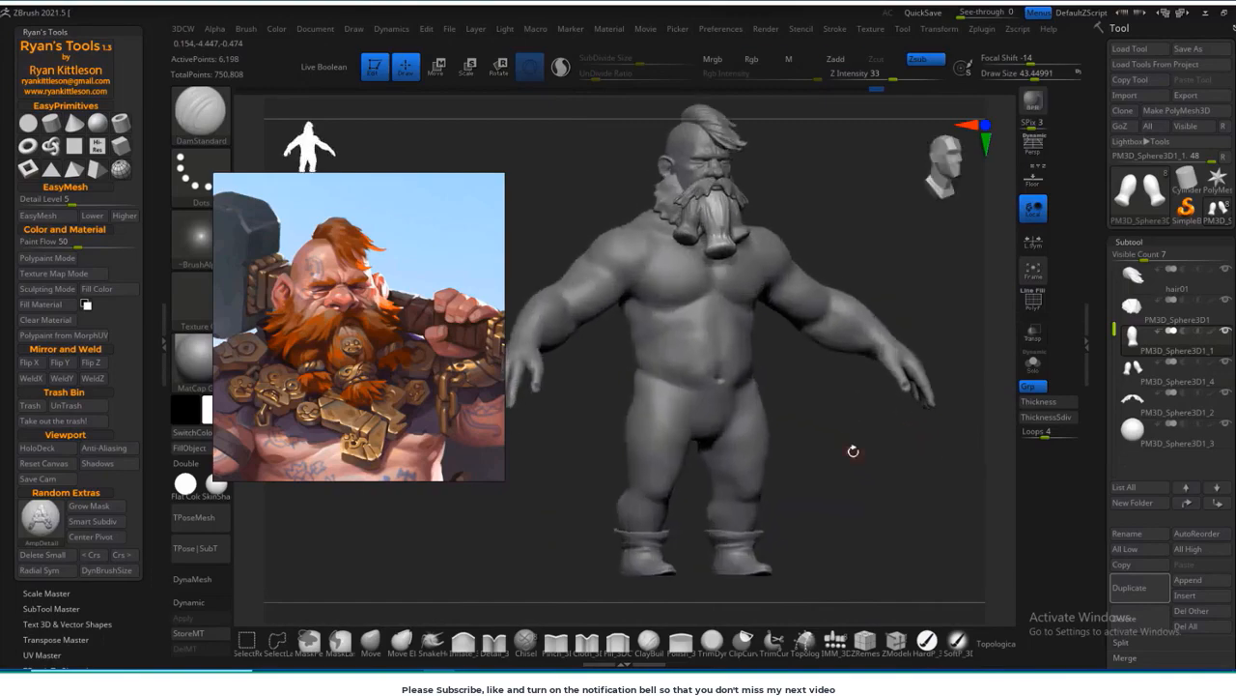